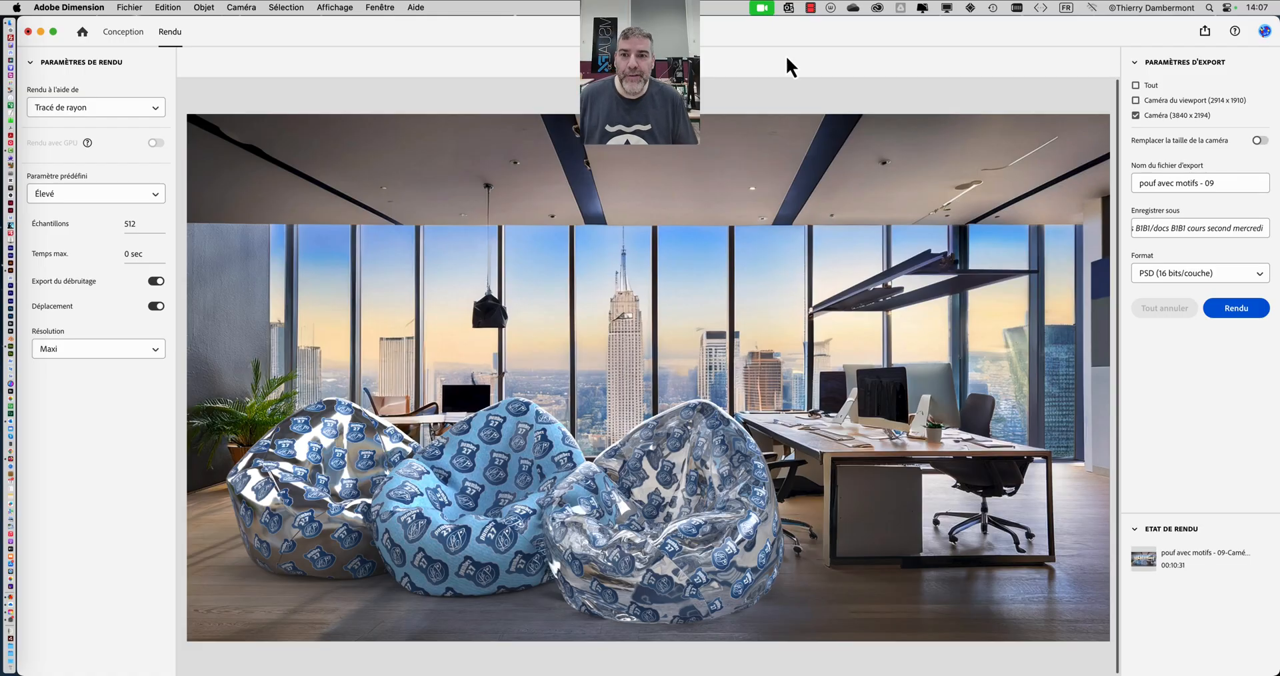
# - Switch to Finder and open the folder "docs B1B2 cours second mercredi" in a new window
pyautogui.press('super+Tab')
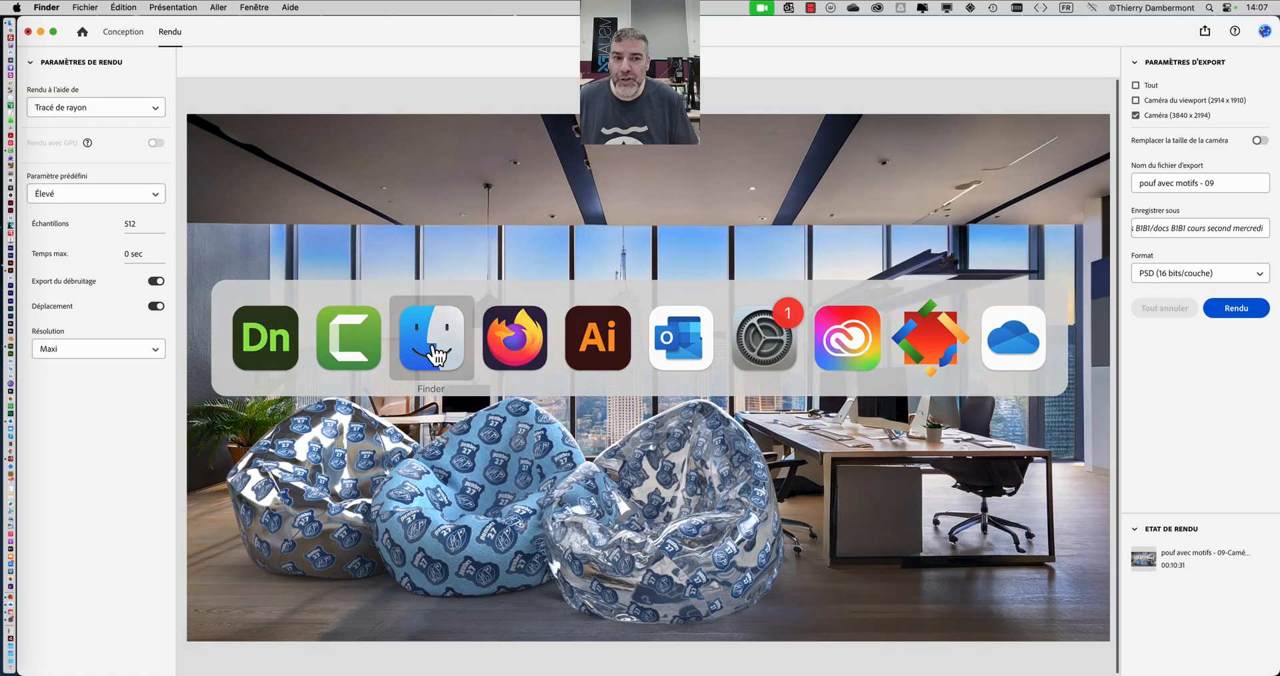
pyautogui.click(80, 7)
pyautogui.click(94, 22)
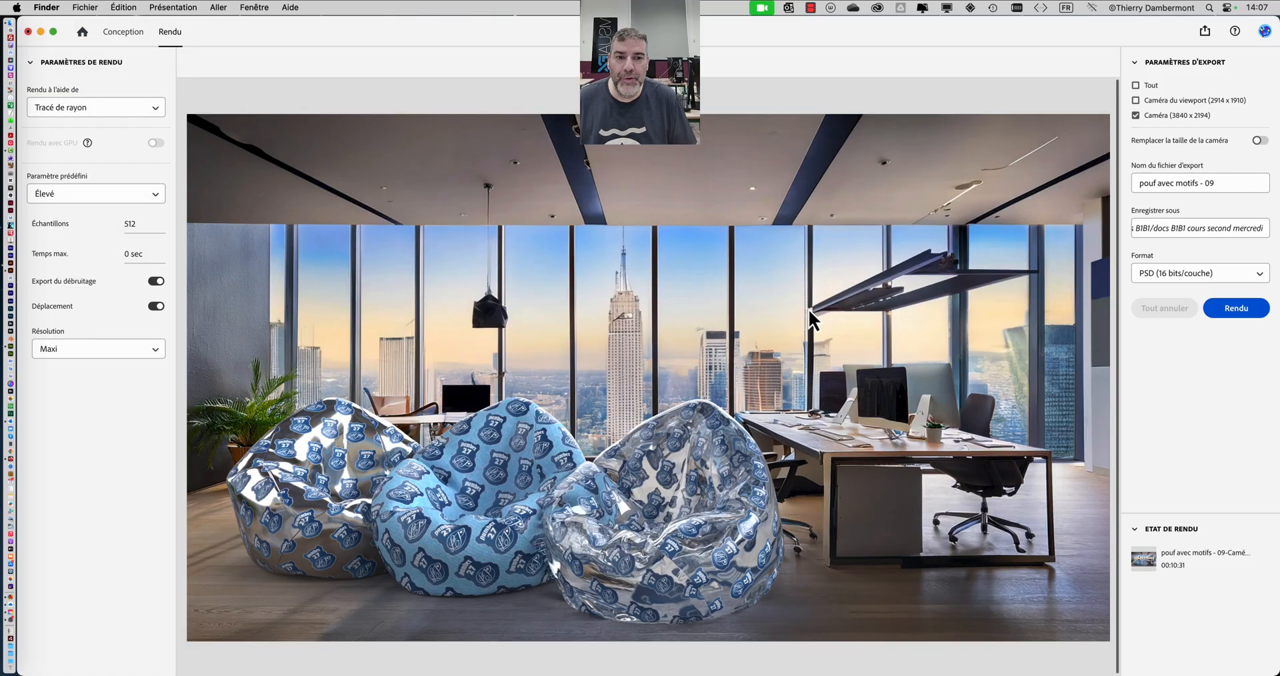
pyautogui.click(590, 304)
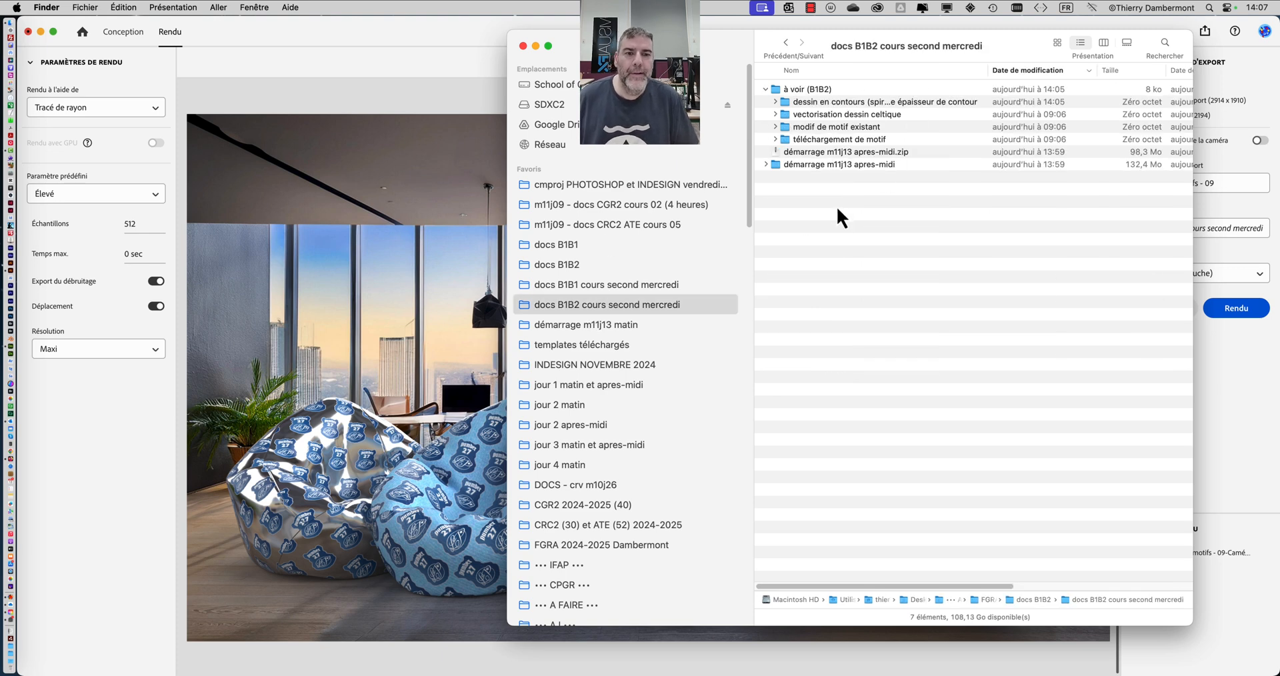
# - Collapse the "à voir (B1B2)" folder, open "démarrage m11j13 apres-midi" and show its files as icons
pyautogui.click(762, 88)
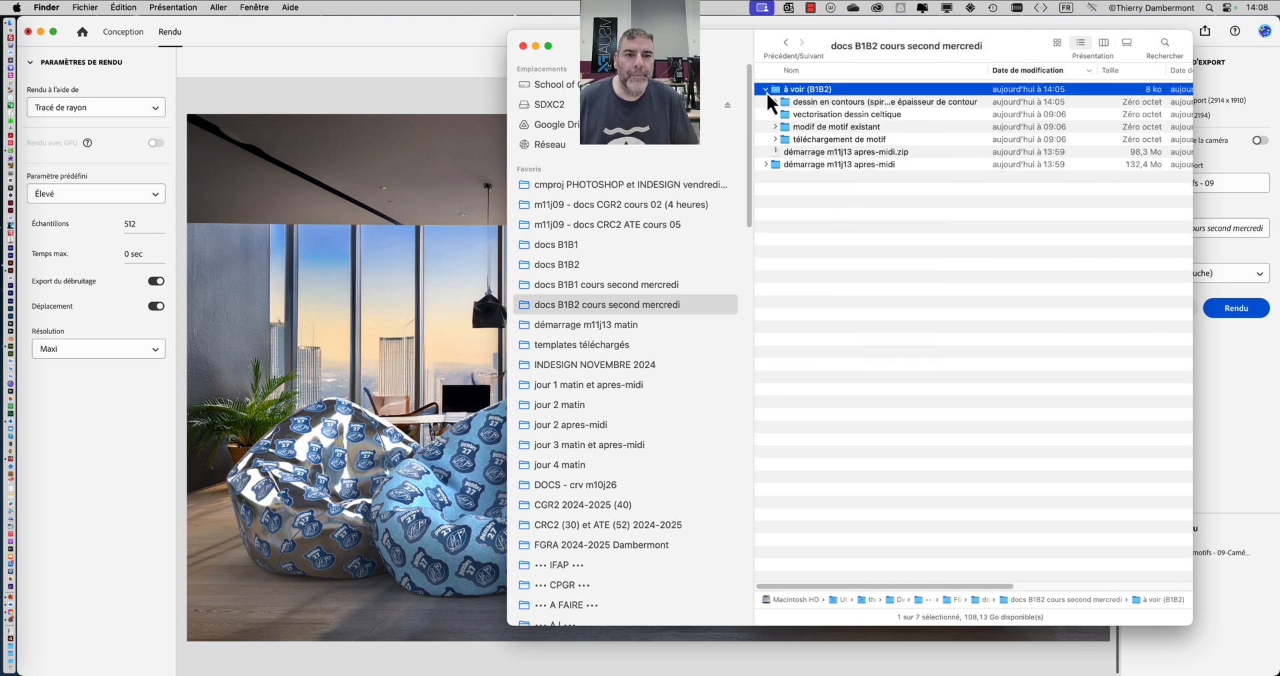
pyautogui.click(766, 90)
pyautogui.click(914, 114)
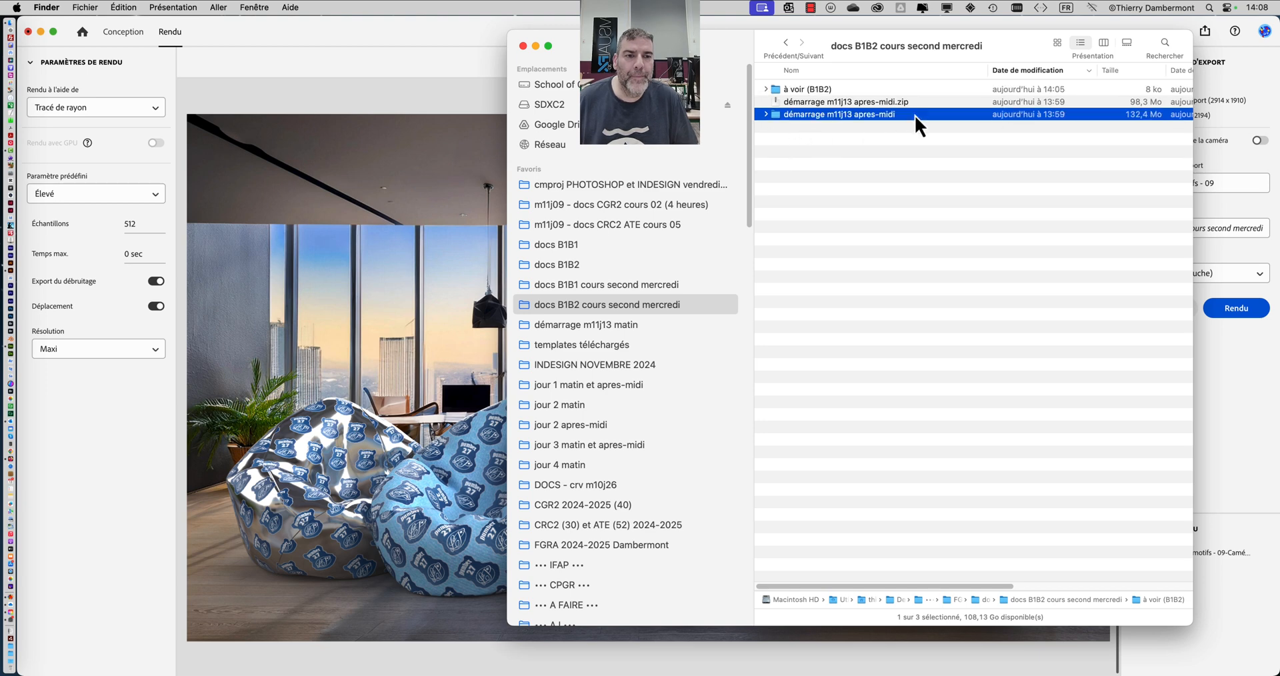
pyautogui.doubleClick(914, 115)
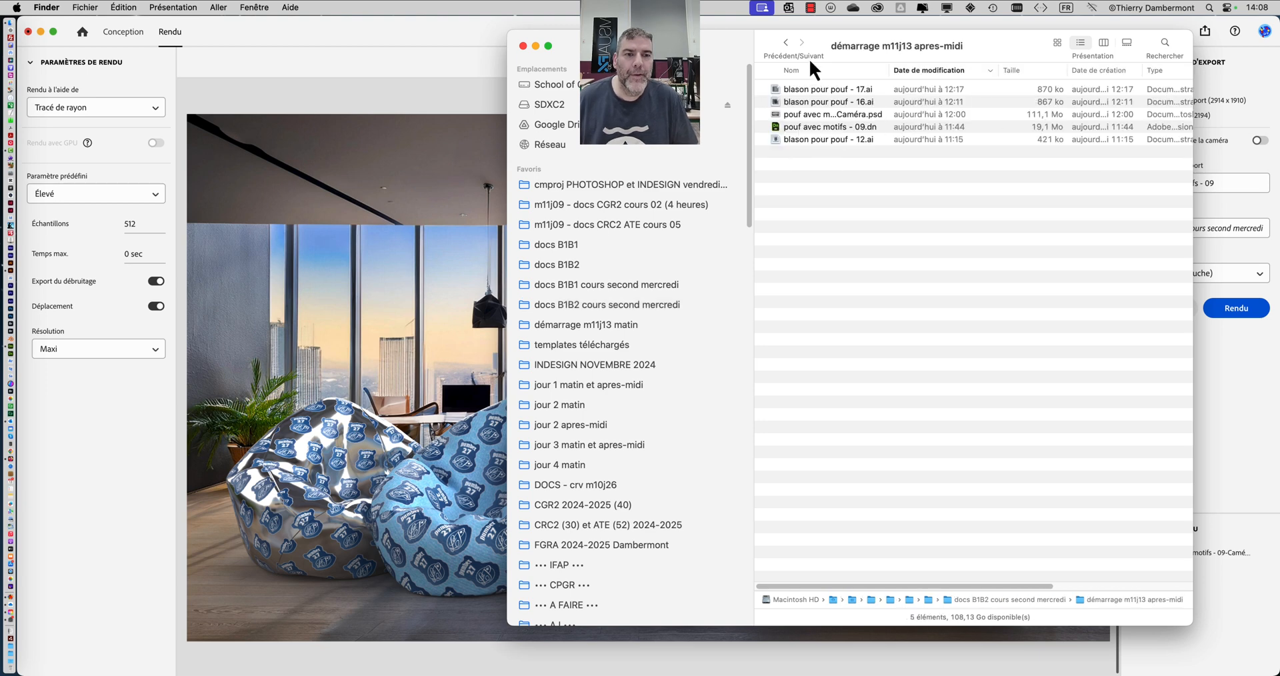
pyautogui.click(1057, 42)
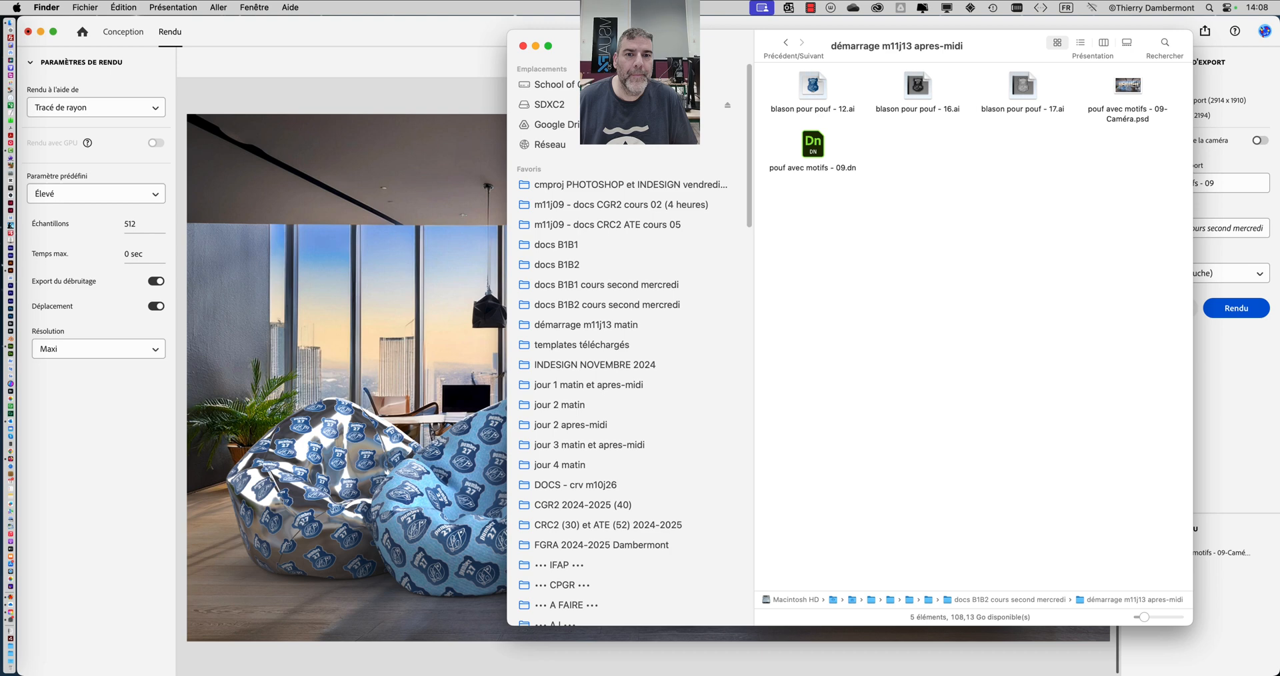
# - Reposition and resize the Finder window, and open "pouf avec motifs - 09-Caméra.psd" in Photoshop 2025
pyautogui.moveTo(670, 44); pyautogui.dragTo(488, 30)
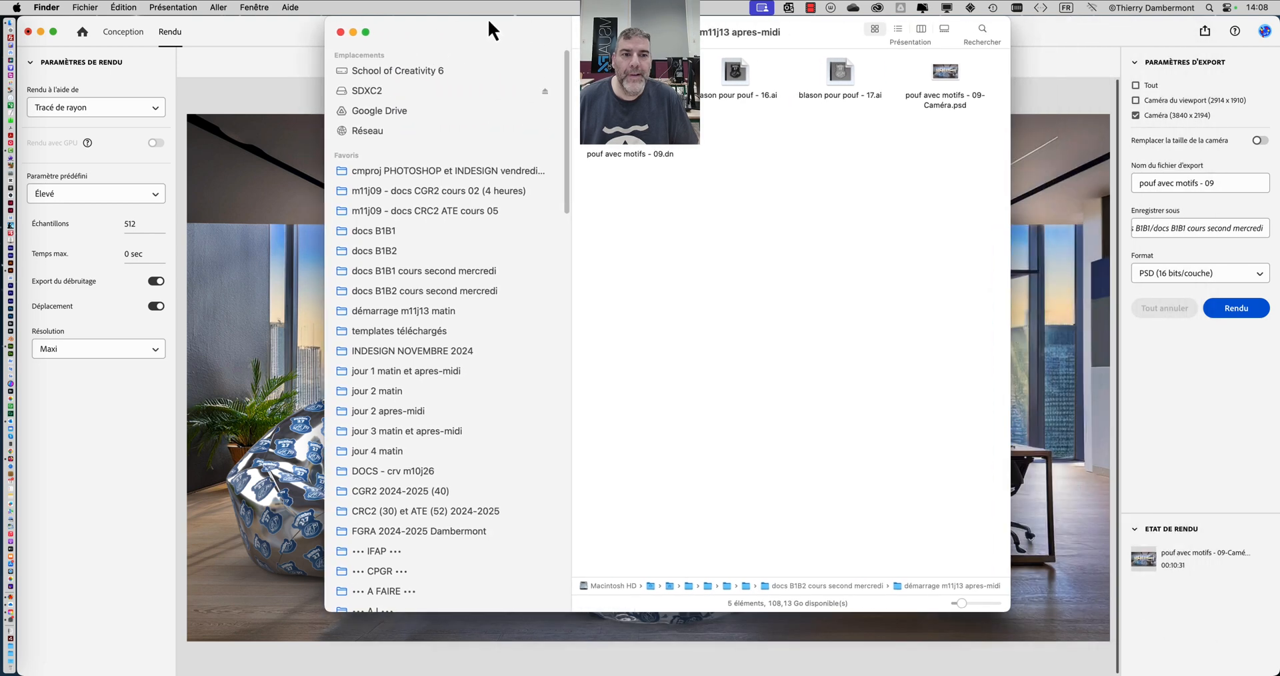
pyautogui.click(953, 78)
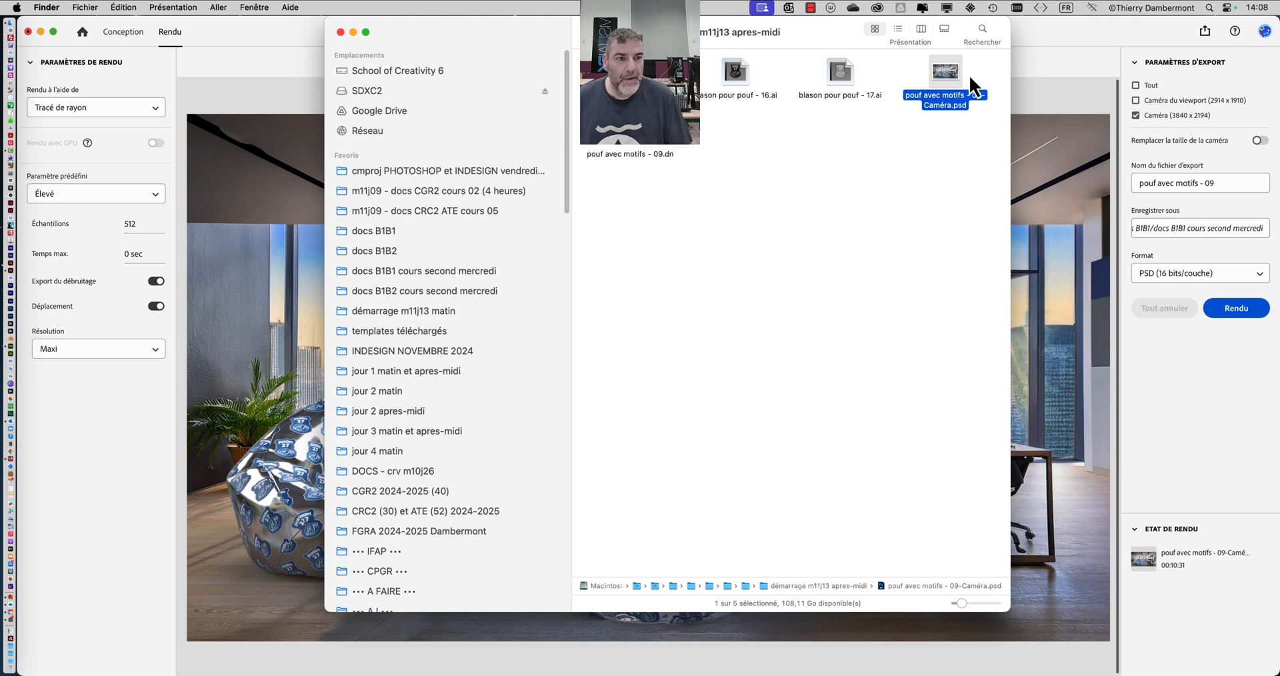
pyautogui.moveTo(1007, 610); pyautogui.dragTo(1089, 432)
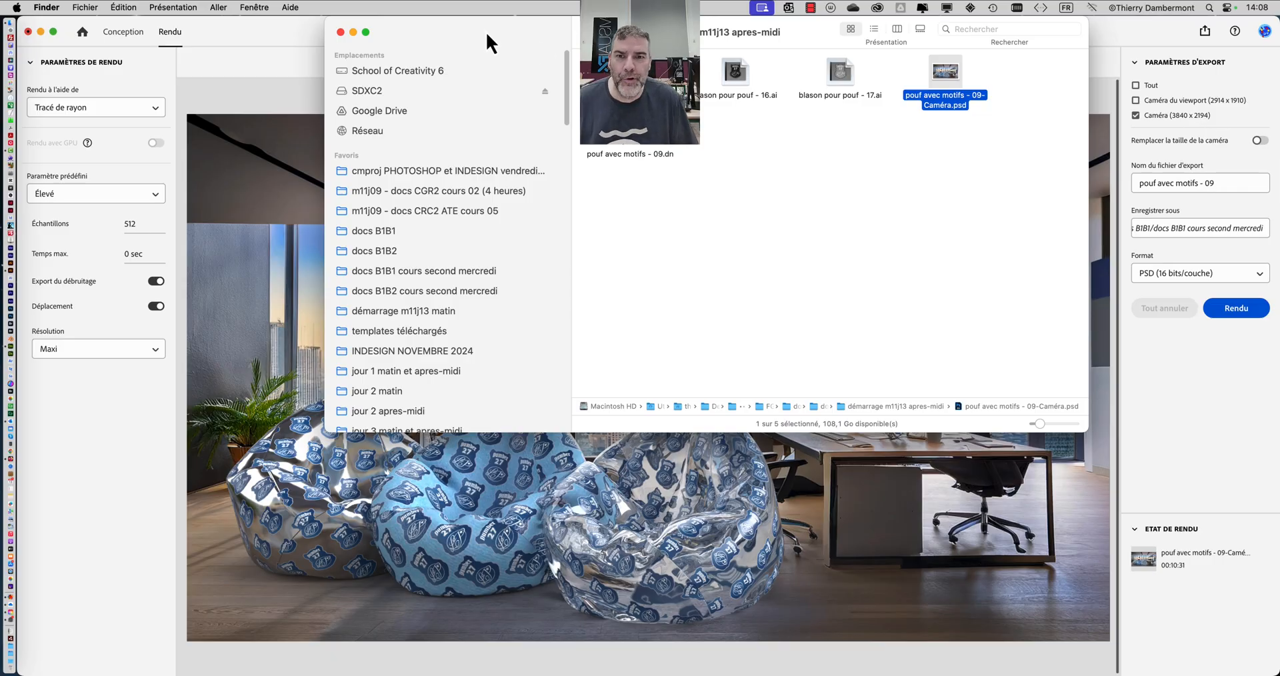
pyautogui.moveTo(487, 35); pyautogui.dragTo(655, 72)
pyautogui.click(1011, 262)
pyautogui.moveTo(1115, 116); pyautogui.dragTo(29, 320)
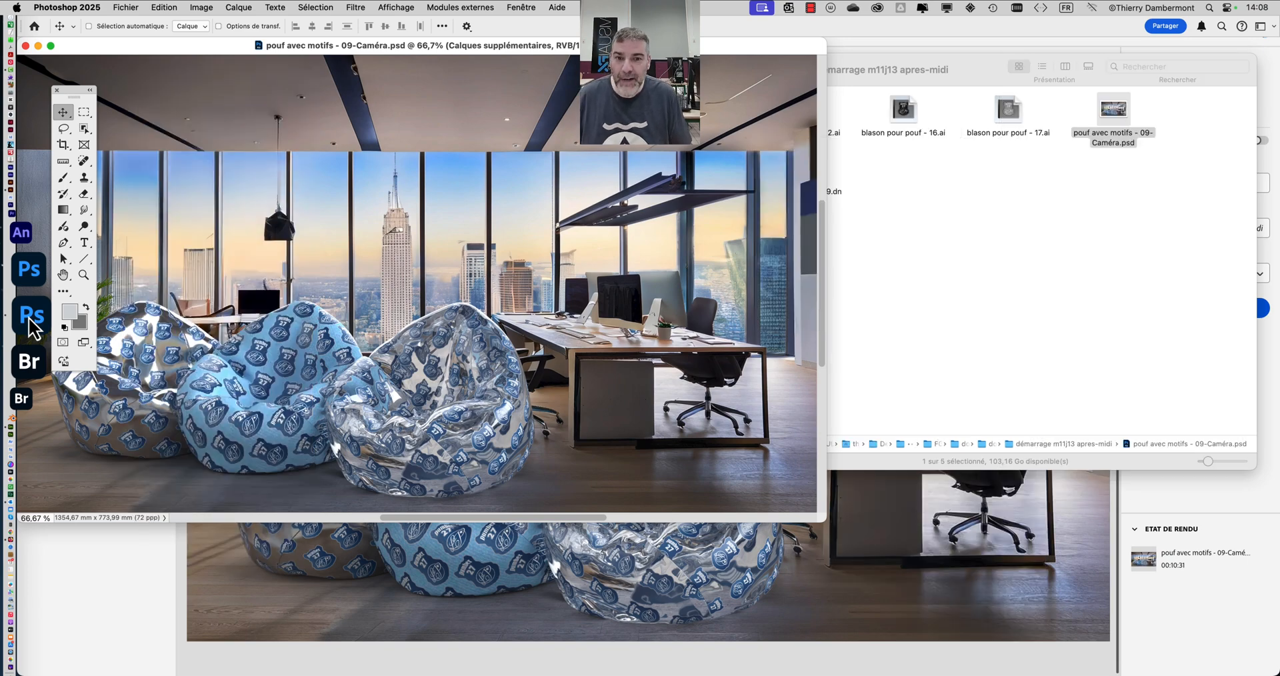
# - Show the rendered image in full-screen mode and examine the badge pattern on the three bean bags up close
pyautogui.press('f')
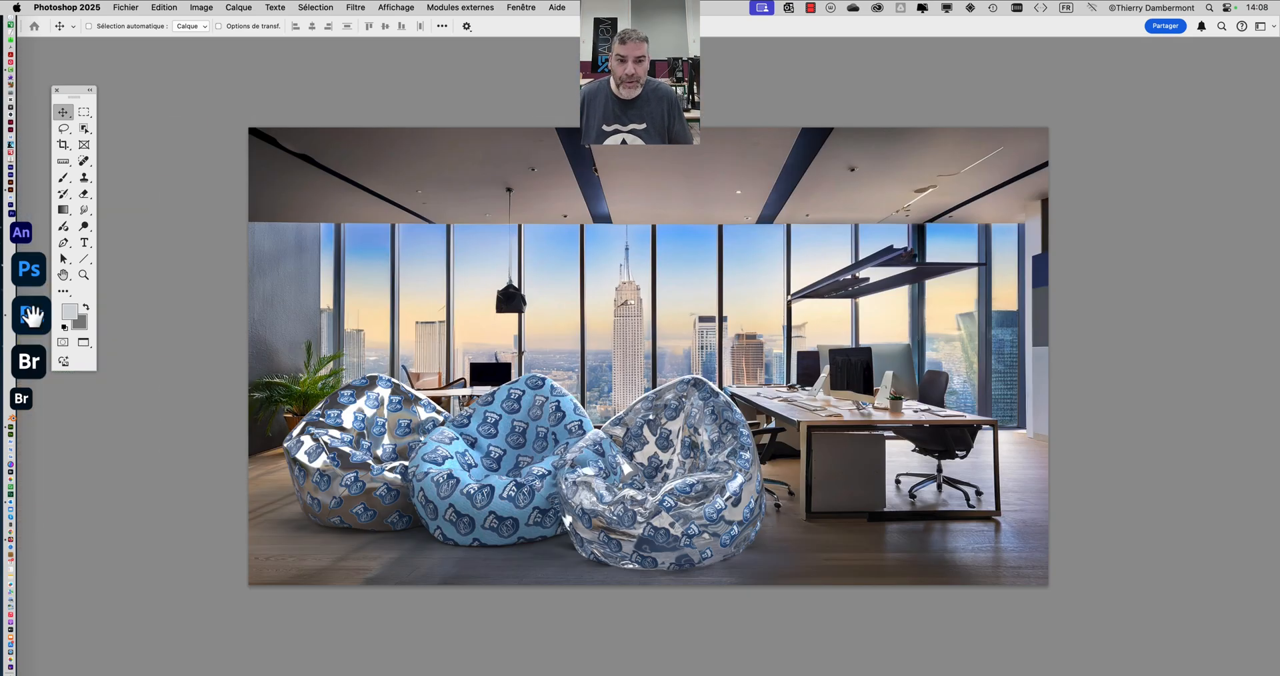
pyautogui.moveTo(501, 384); pyautogui.dragTo(398, 323)
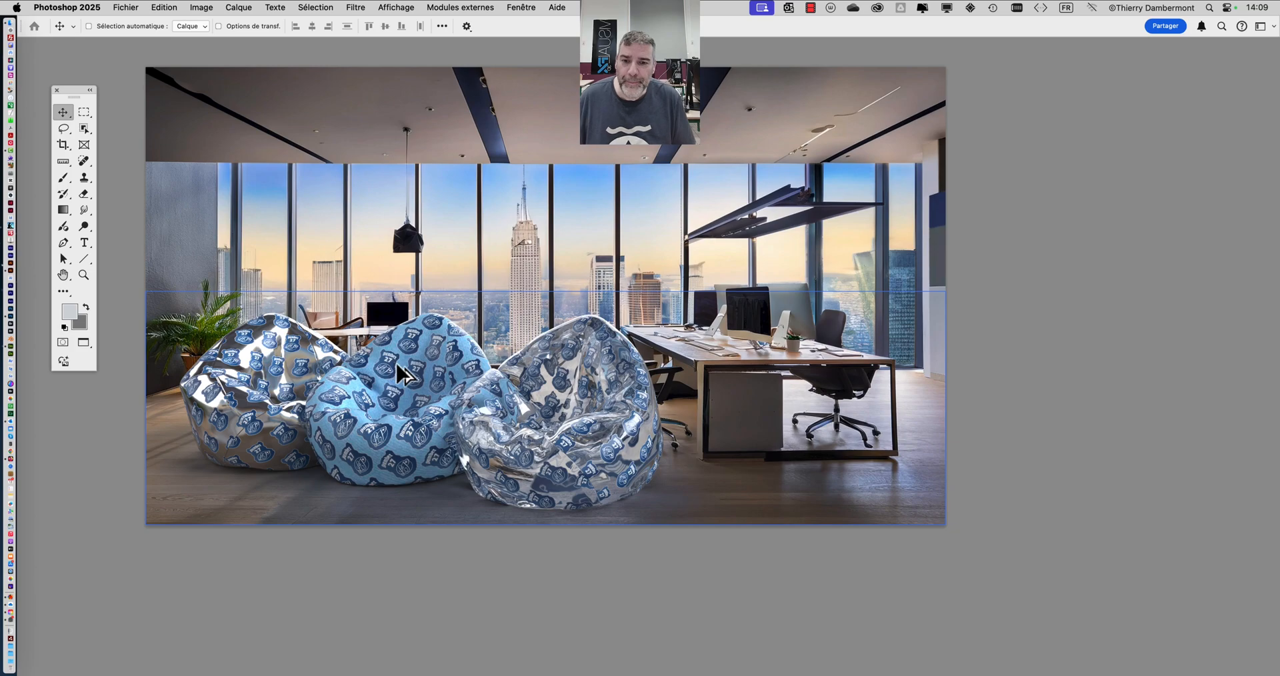
pyautogui.scroll(5, 402, 373)
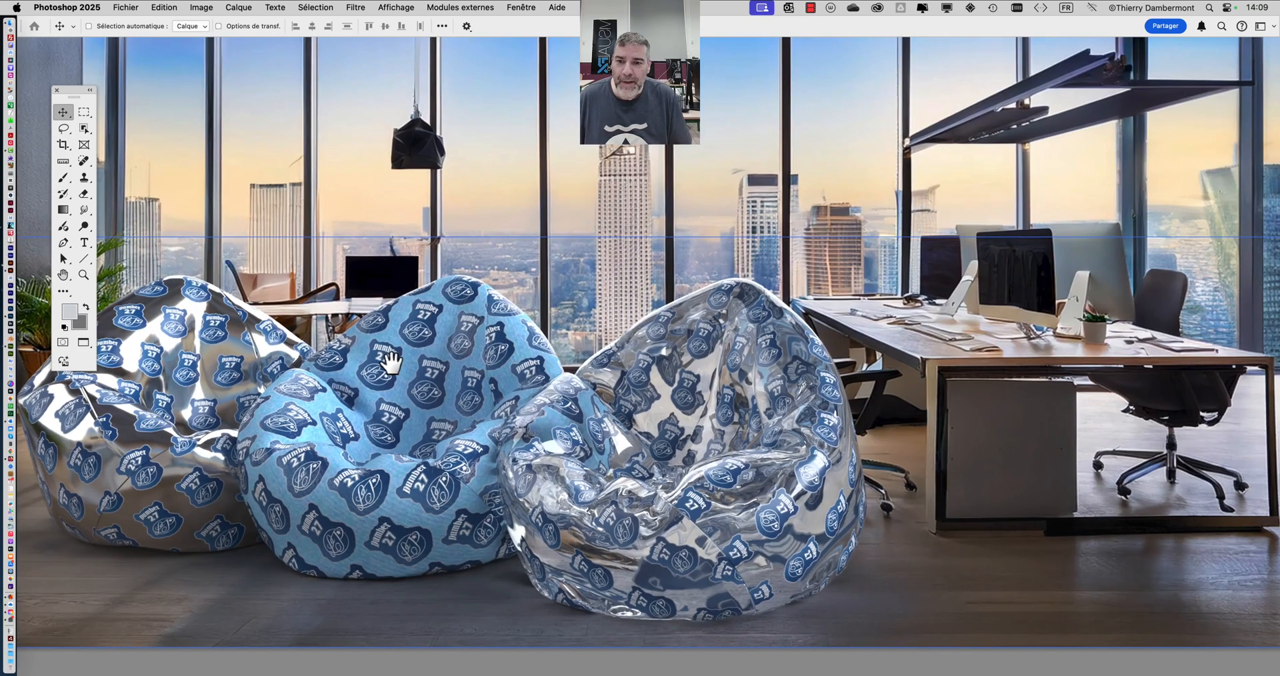
pyautogui.moveTo(390, 362); pyautogui.dragTo(448, 321)
pyautogui.scroll(10, 353, 337)
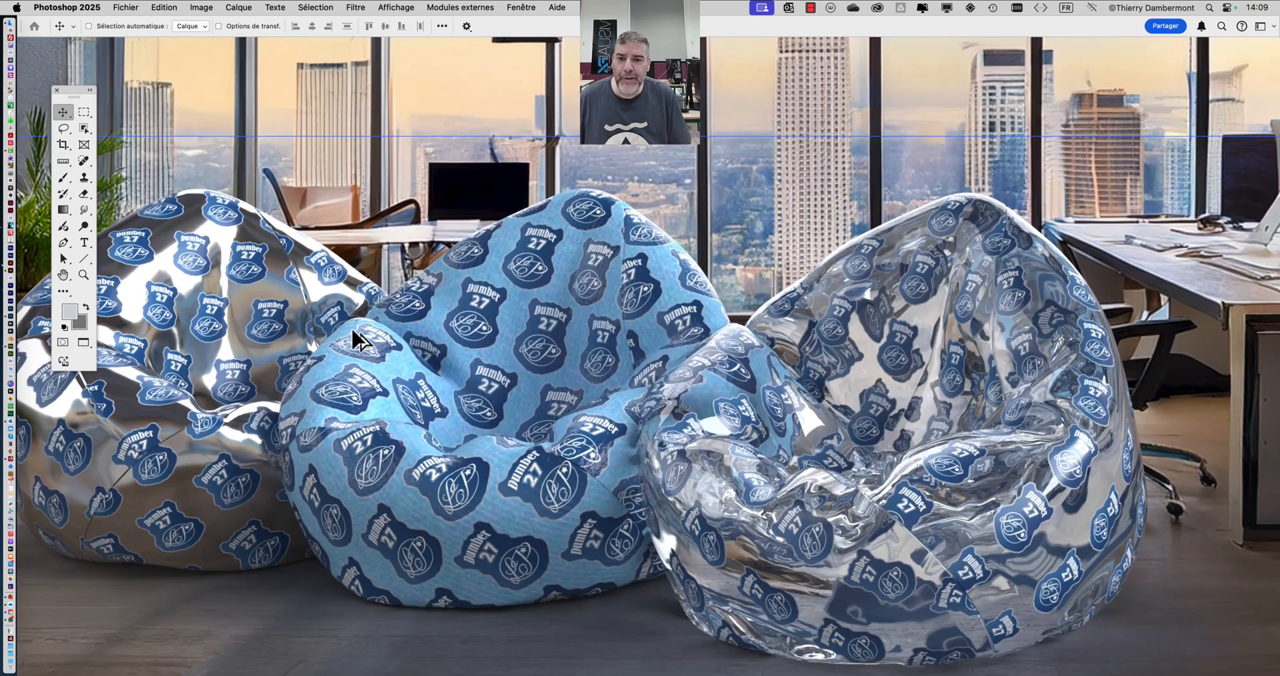
pyautogui.scroll(-10, 394, 331)
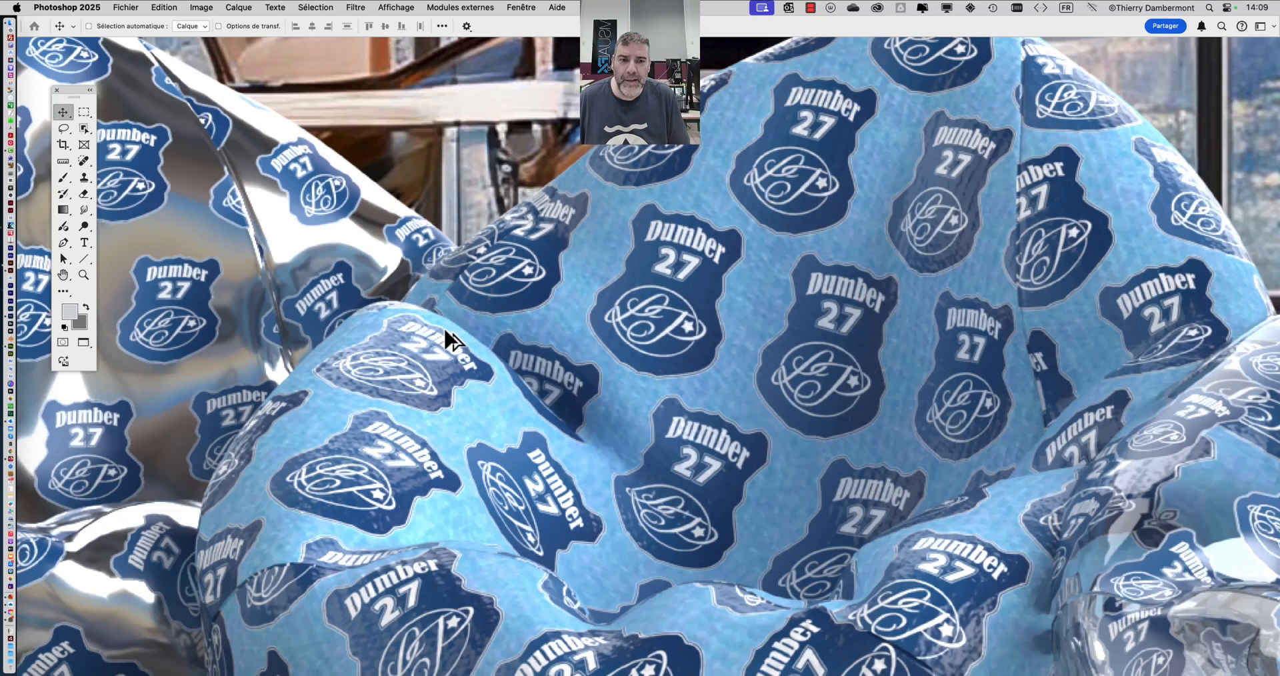
pyautogui.scroll(-5, 442, 328)
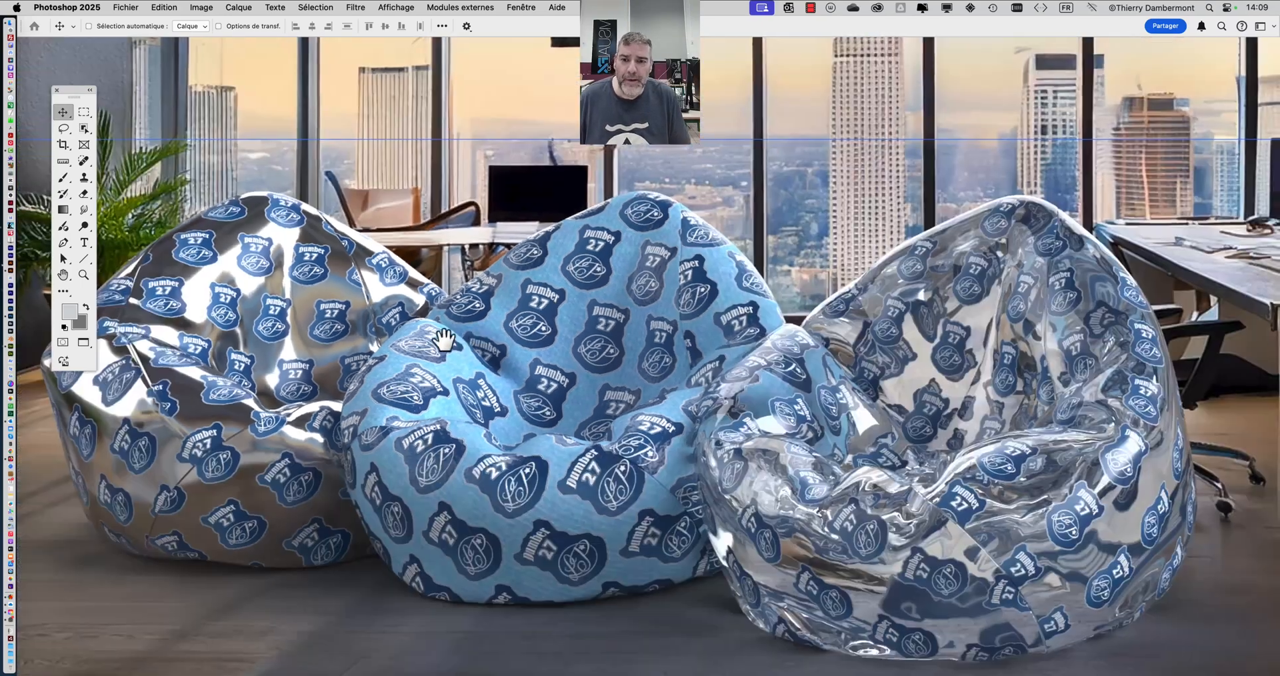
pyautogui.scroll(5, 436, 323)
# - Check the export format in Adobe Dimension and return to the rendered image in Photoshop
pyautogui.press('super+Tab')
pyautogui.press('super+Tab')
pyautogui.press('super+Tab')
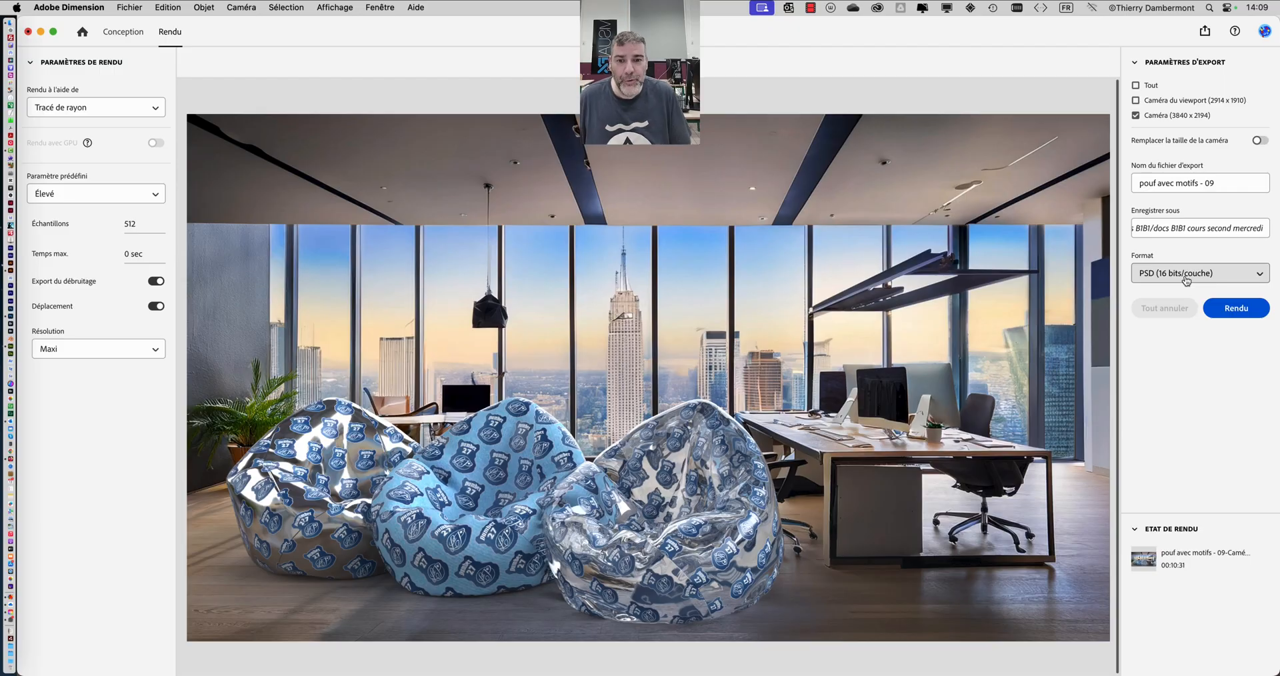
pyautogui.press('super+Tab')
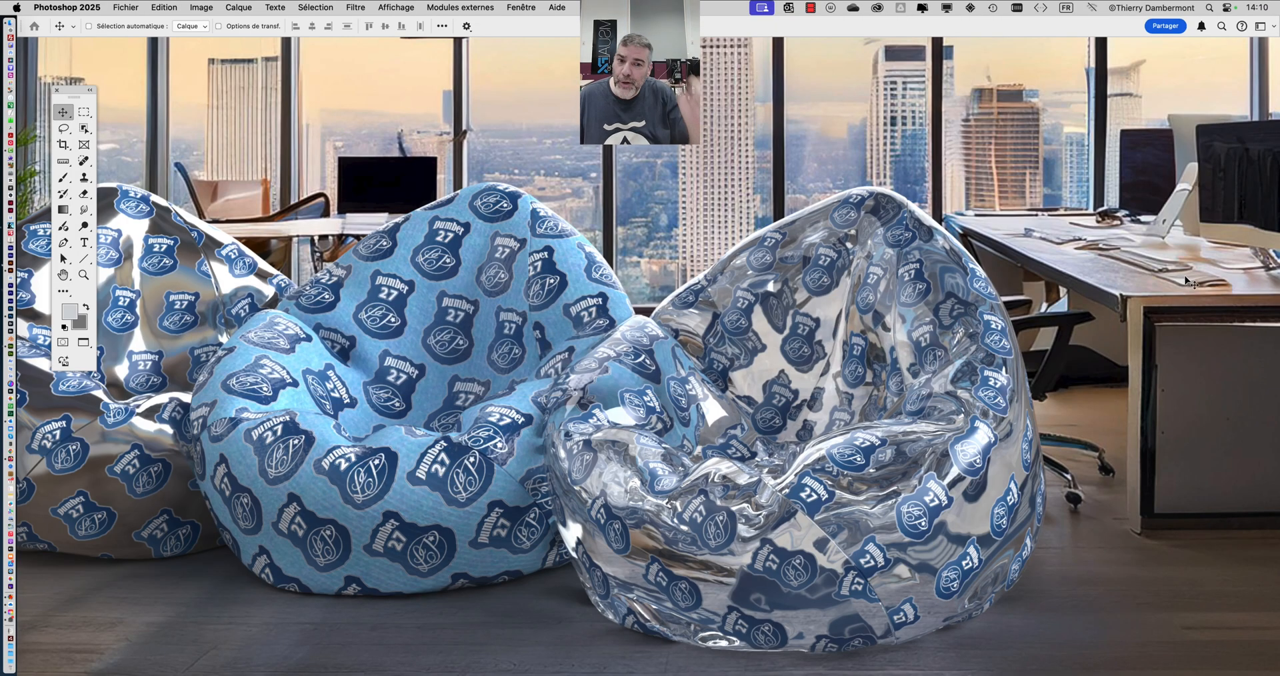
pyautogui.moveTo(587, 230); pyautogui.dragTo(510, 194)
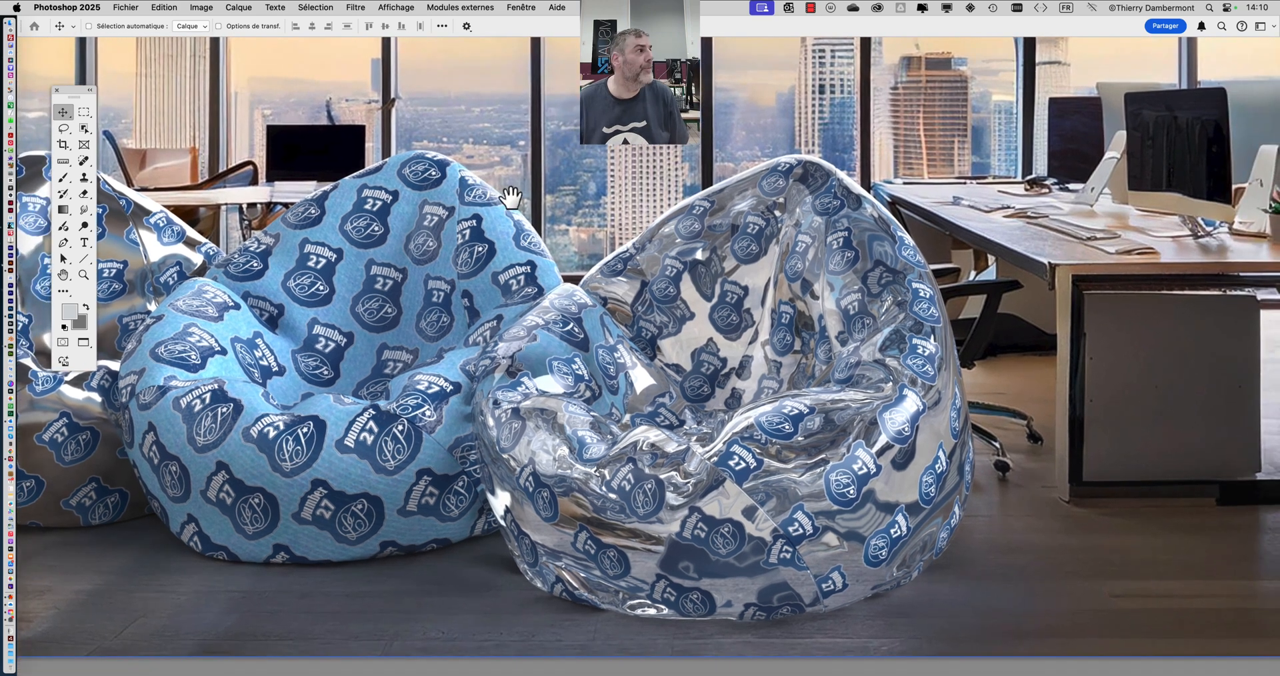
# - Show the Layers panel, enlarge it until every layer is listed, and place it beside the bean bags
pyautogui.click(506, 4)
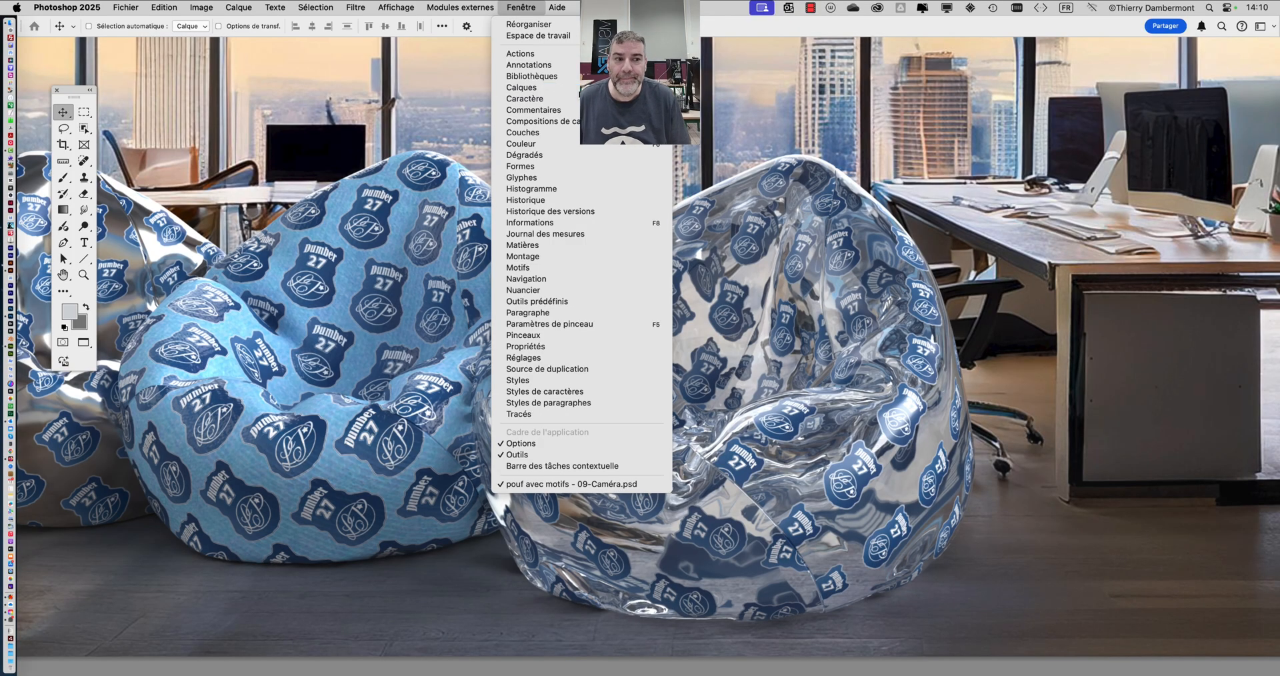
pyautogui.click(578, 89)
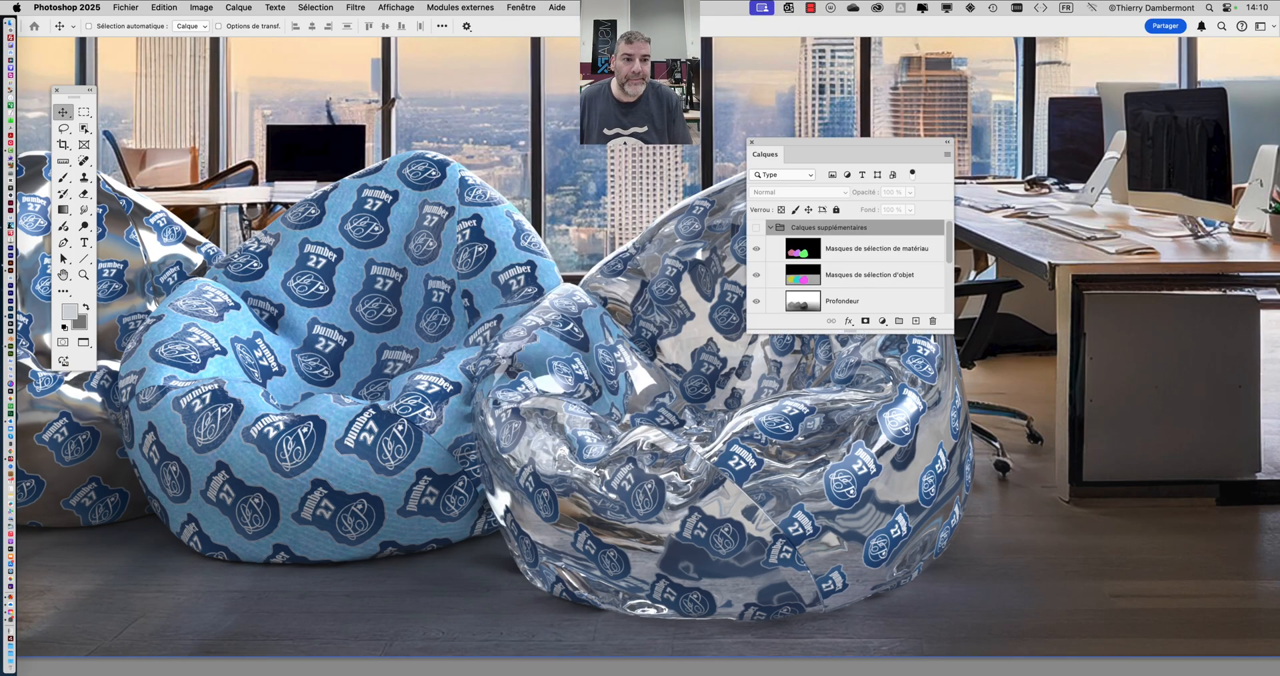
pyautogui.moveTo(811, 154); pyautogui.dragTo(1030, 81)
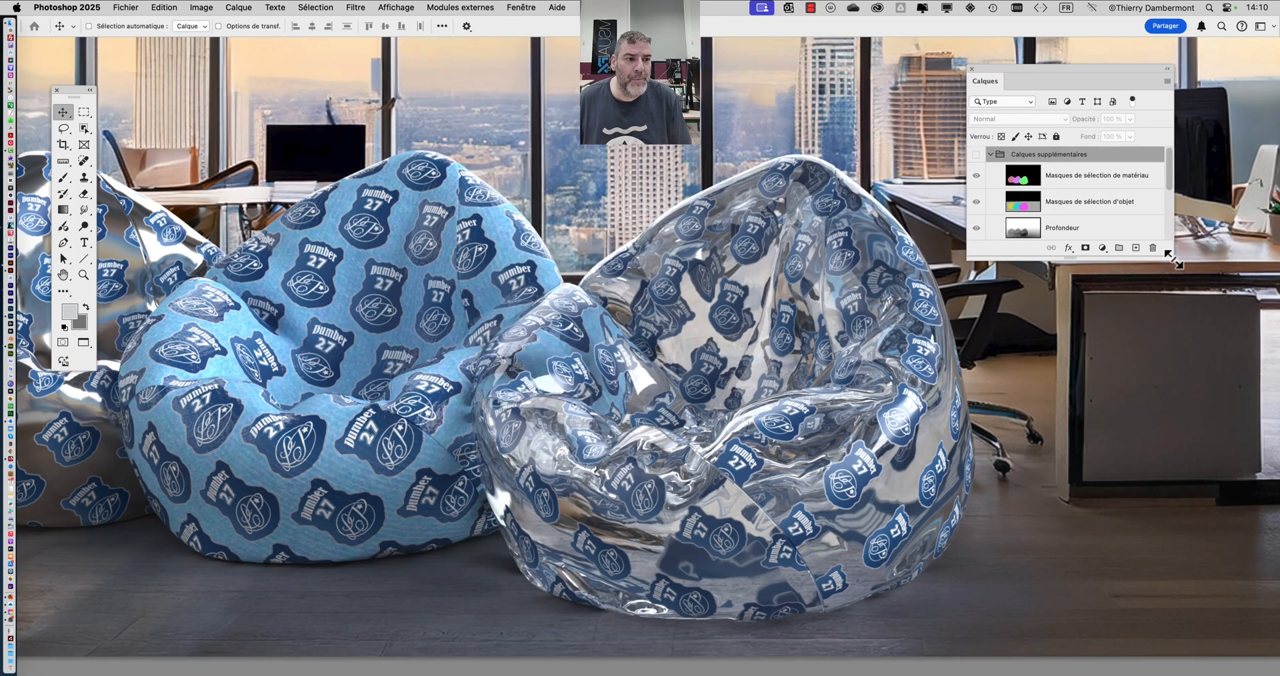
pyautogui.moveTo(1171, 261); pyautogui.dragTo(1189, 522)
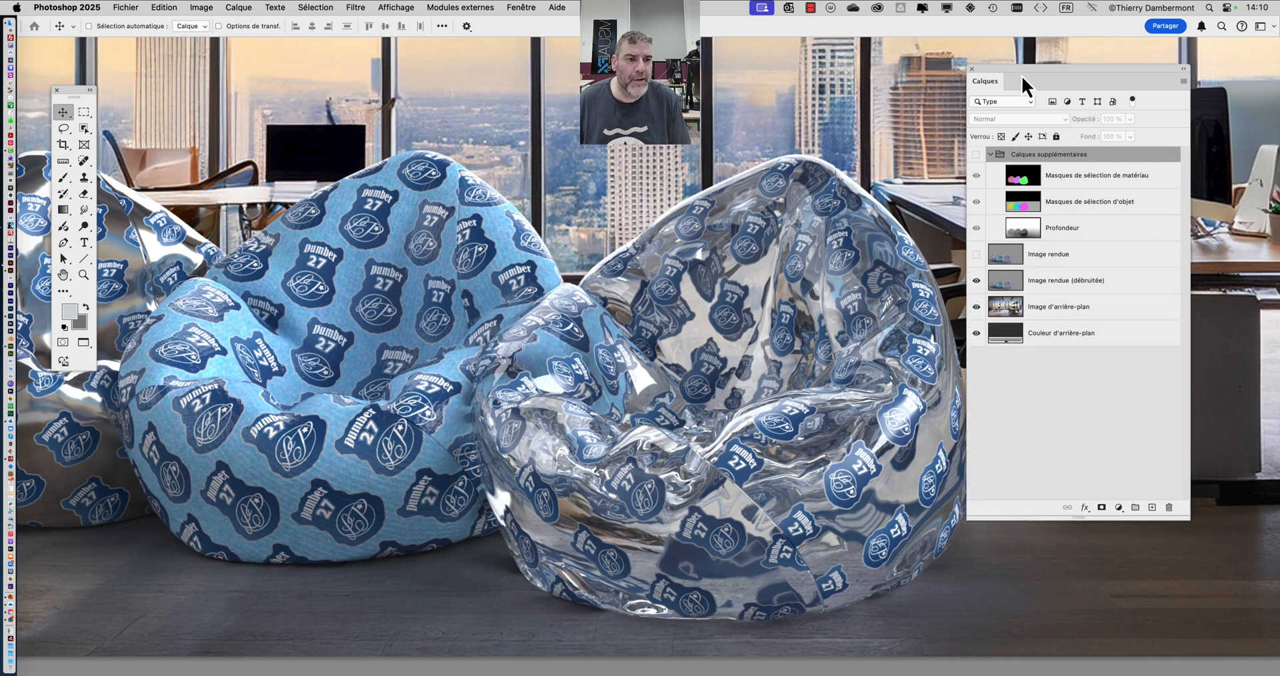
pyautogui.moveTo(1021, 74); pyautogui.dragTo(1092, 164)
pyautogui.scroll(-3, 765, 194)
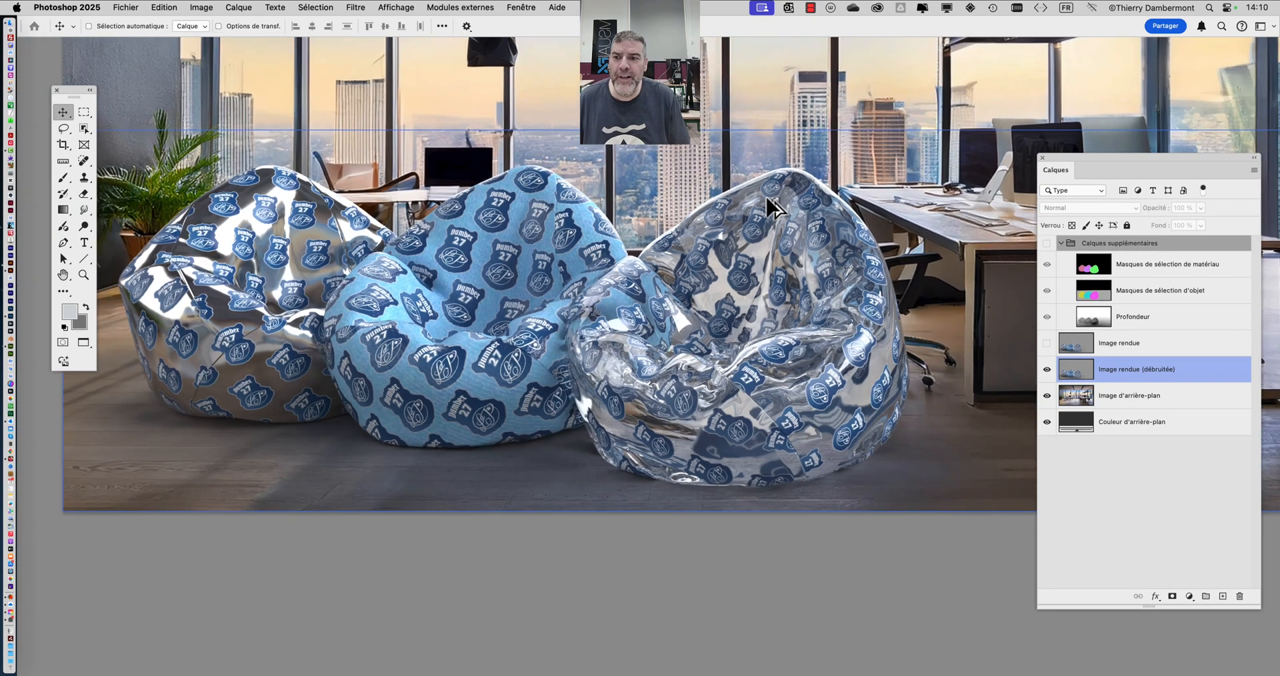
pyautogui.scroll(-3, 765, 195)
pyautogui.moveTo(765, 194); pyautogui.dragTo(625, 250)
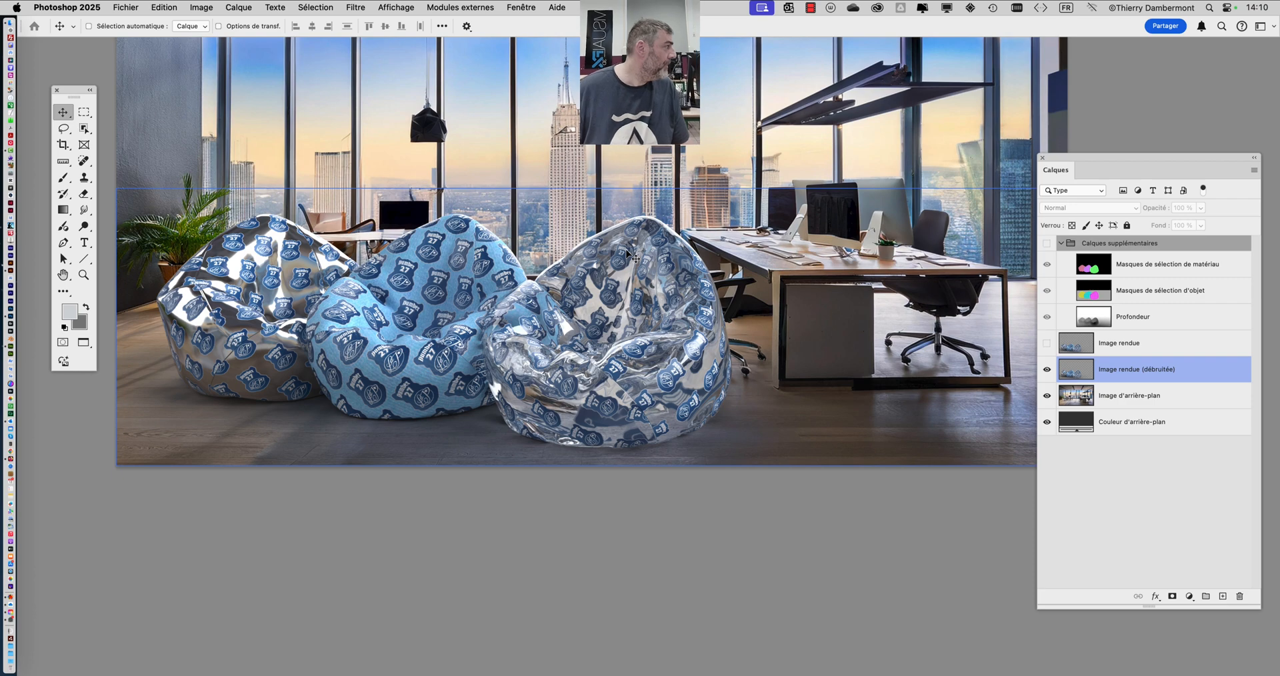
# - Switch to Firefox and open firefly.adobe.com in a new tab
pyautogui.keyDown('super'); pyautogui.click(786, 172); pyautogui.keyUp('super')
pyautogui.keyDown('super'); pyautogui.click(33, 293); pyautogui.keyUp('super')
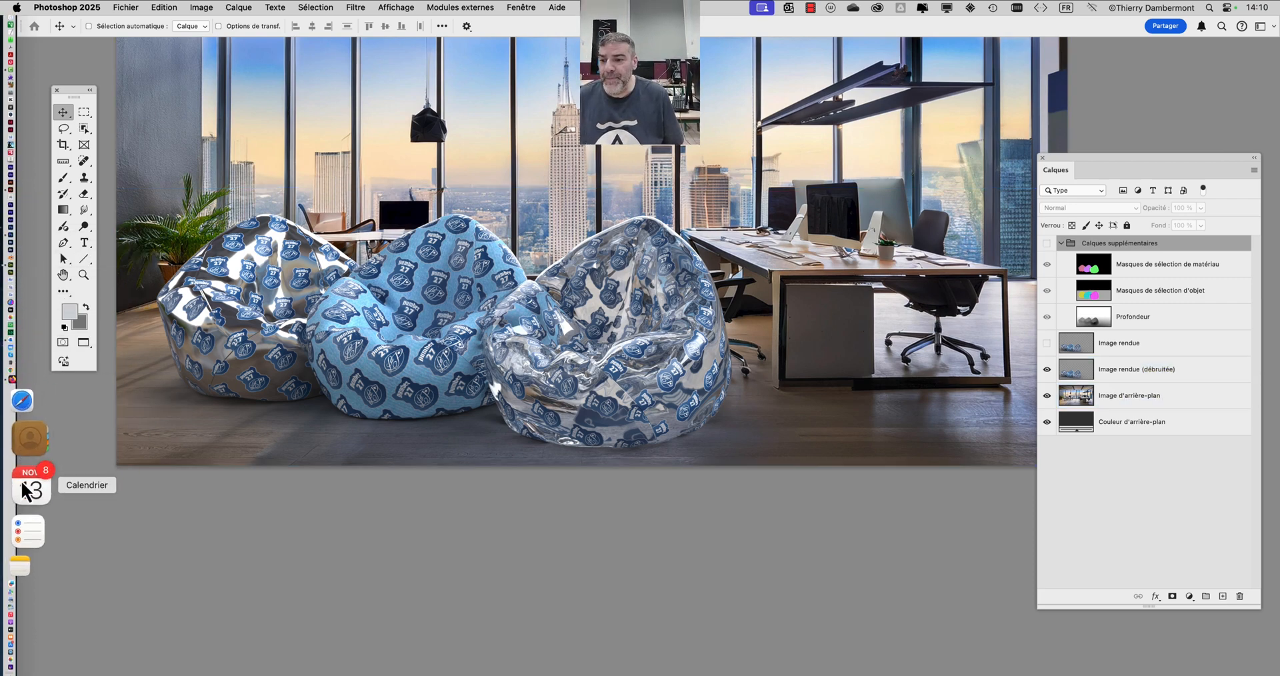
pyautogui.click(22, 443)
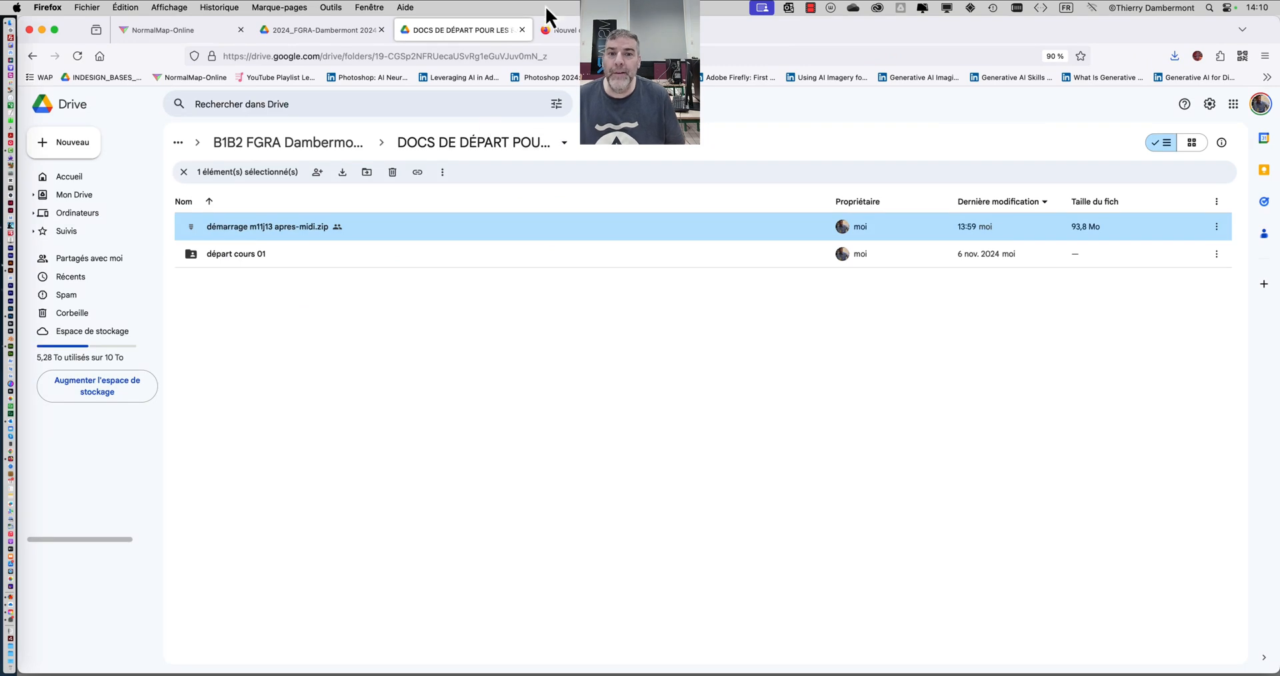
pyautogui.press('super+t')
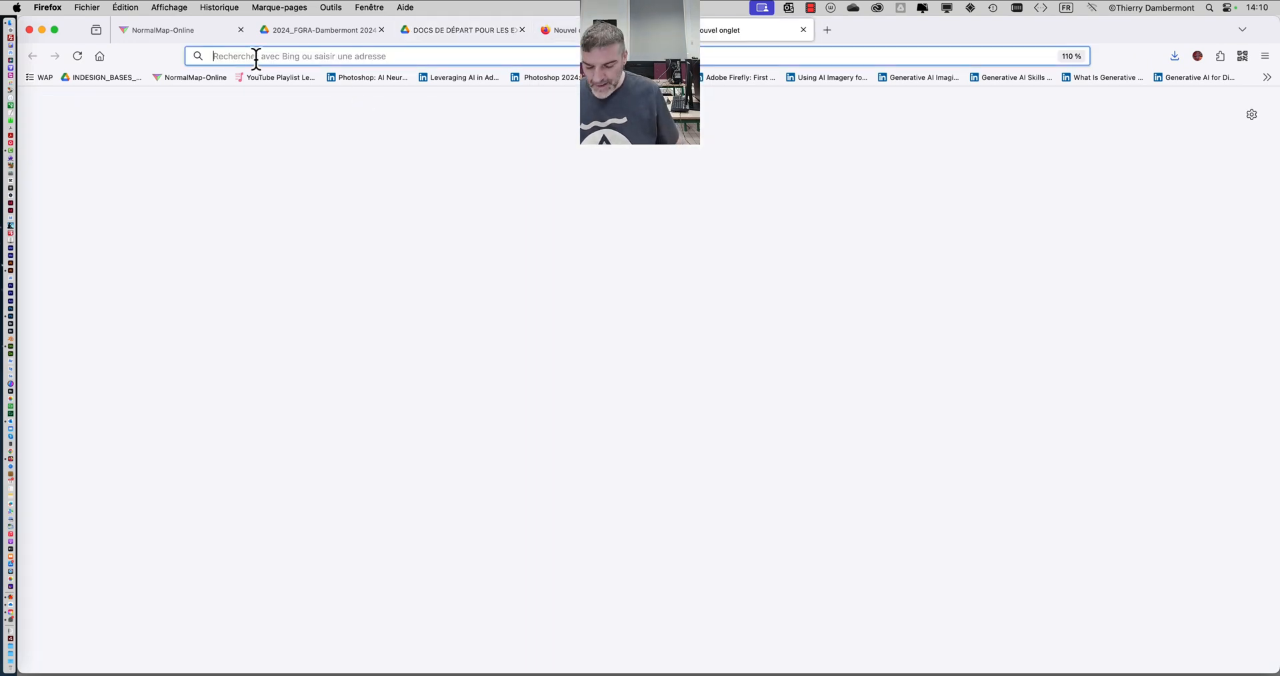
pyautogui.write('f')
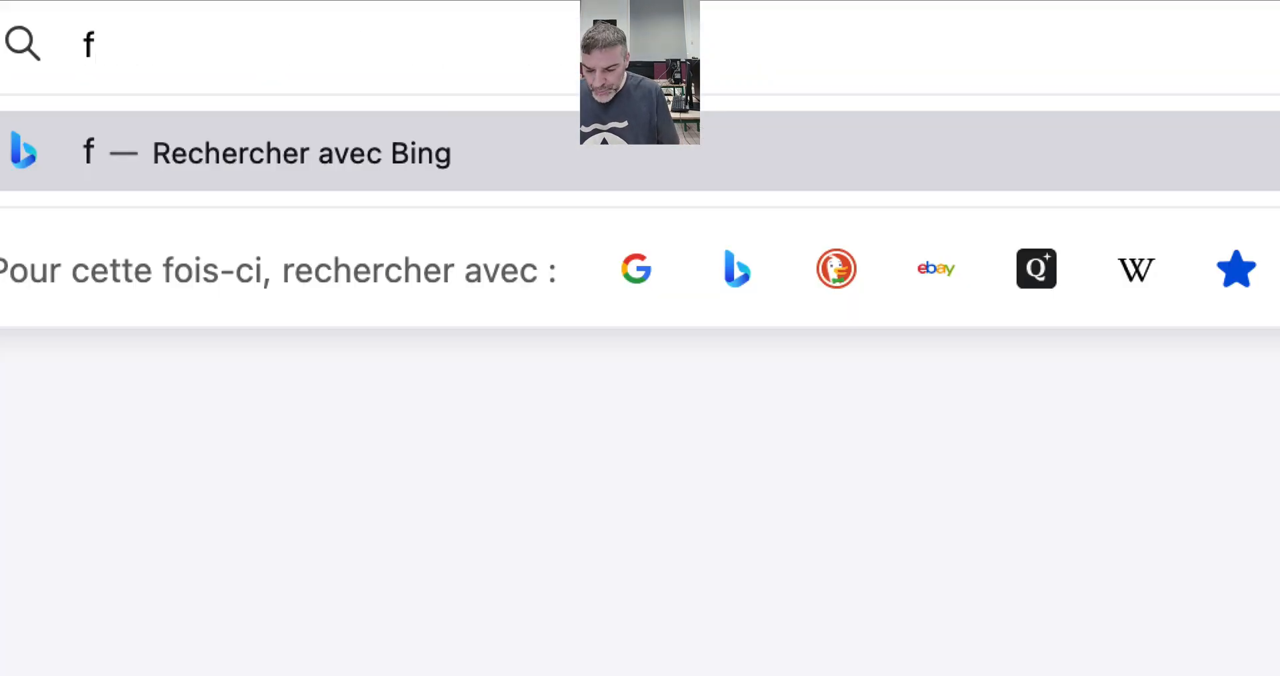
pyautogui.write('ire.adobe.co')
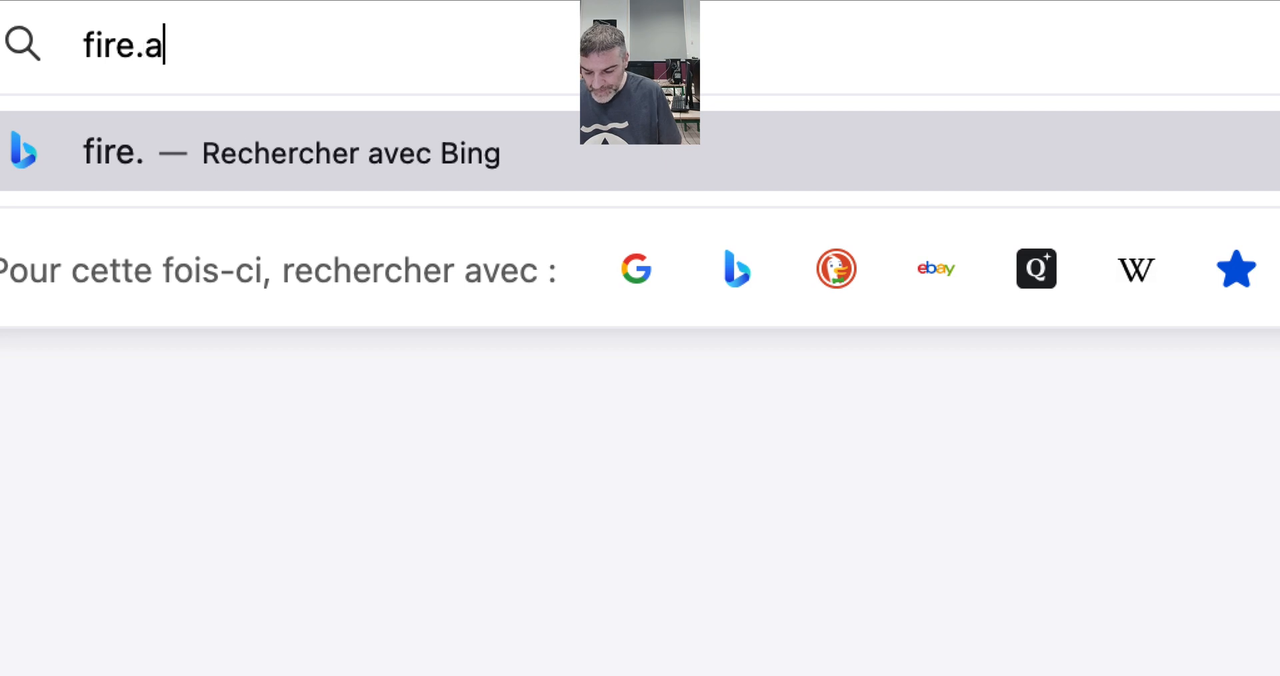
pyautogui.write('m')
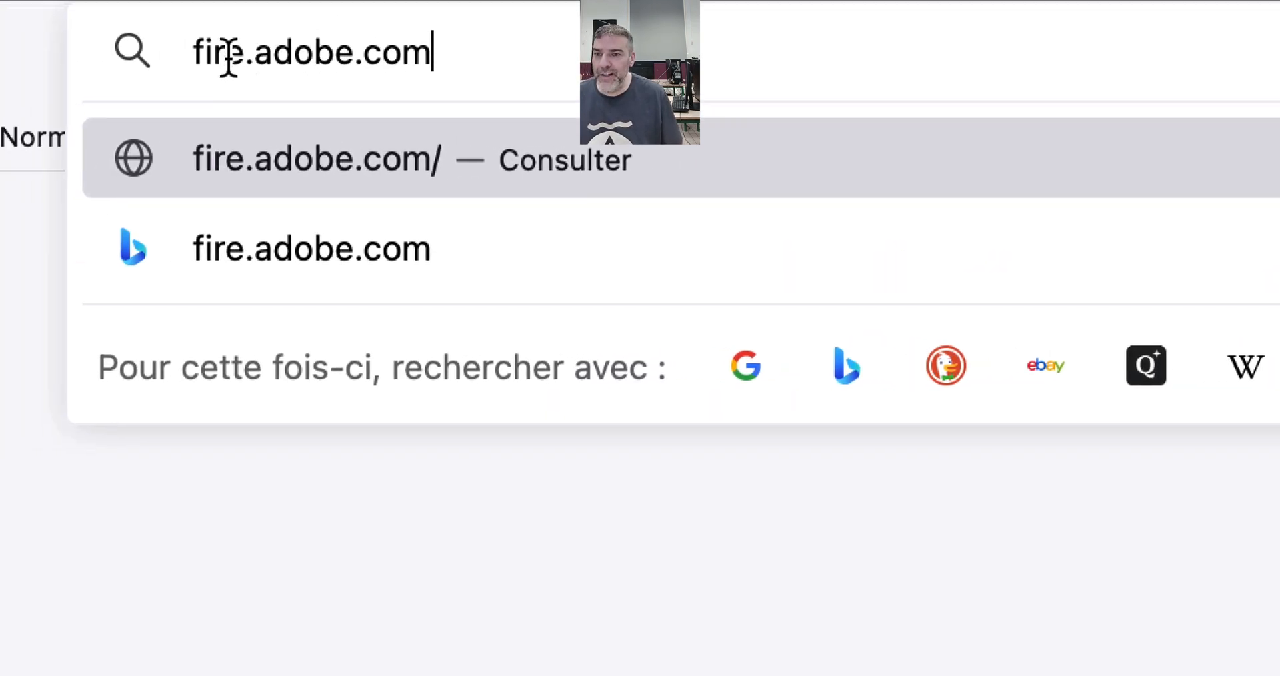
pyautogui.click(235, 53)
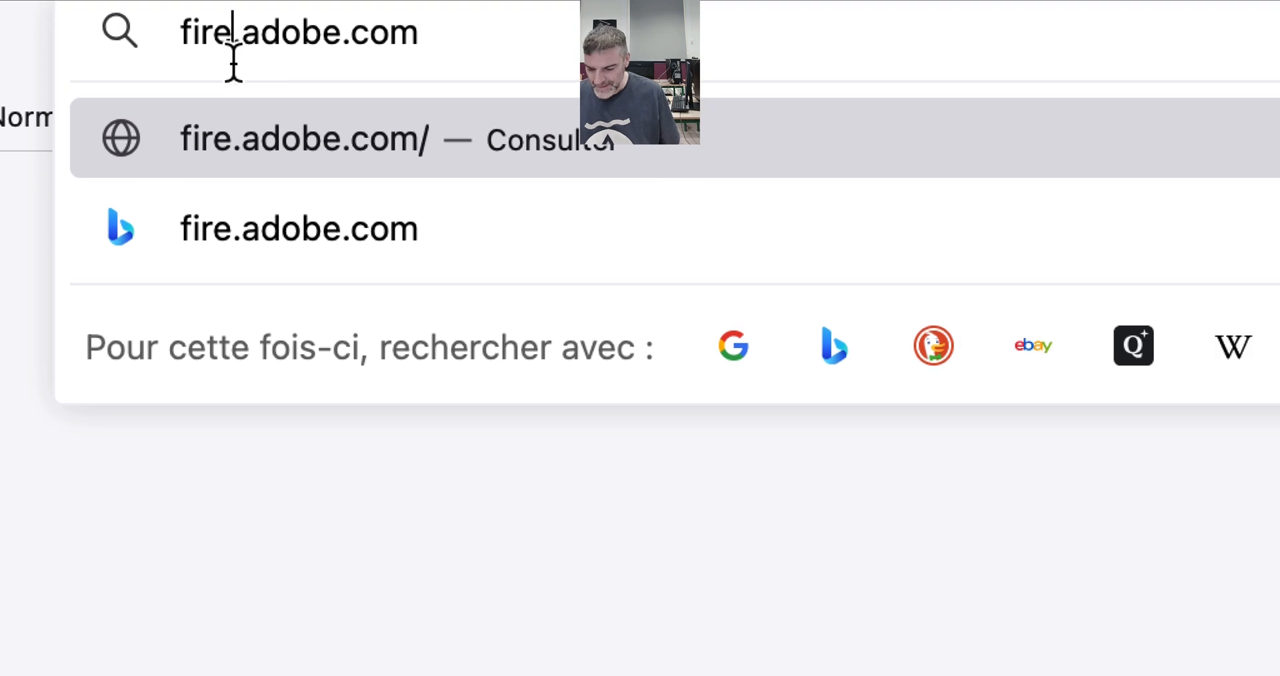
pyautogui.write('fly')
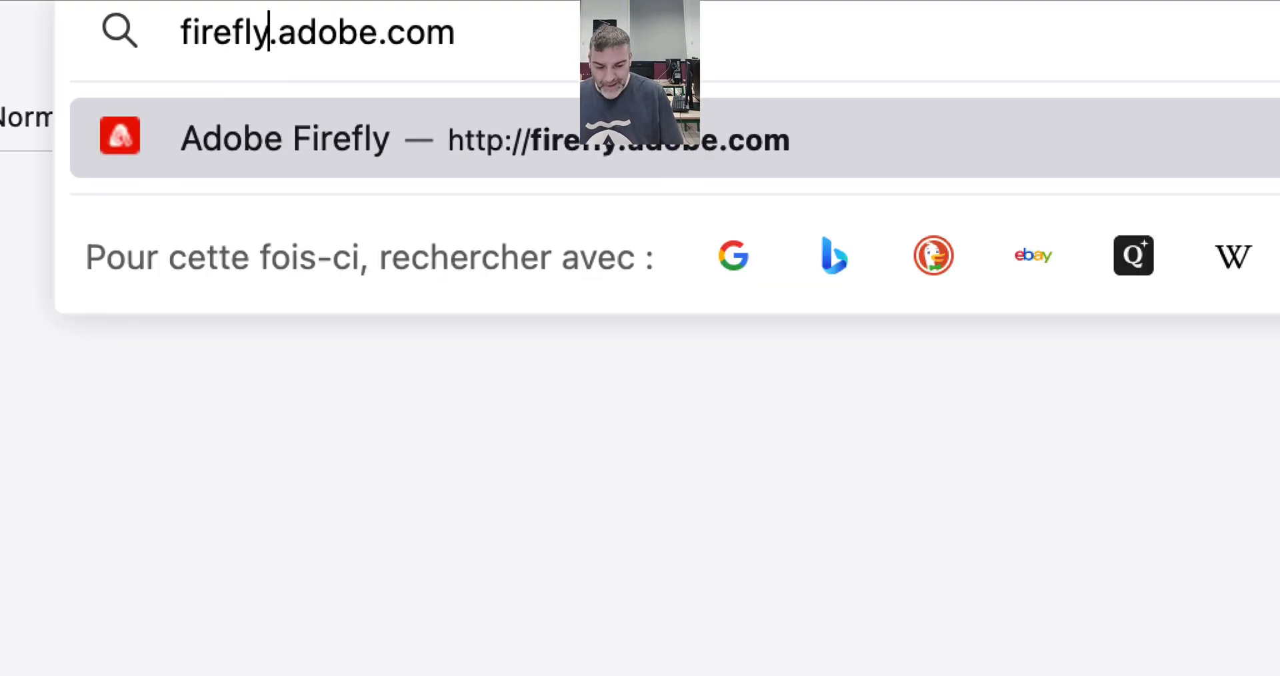
pyautogui.press('Return')
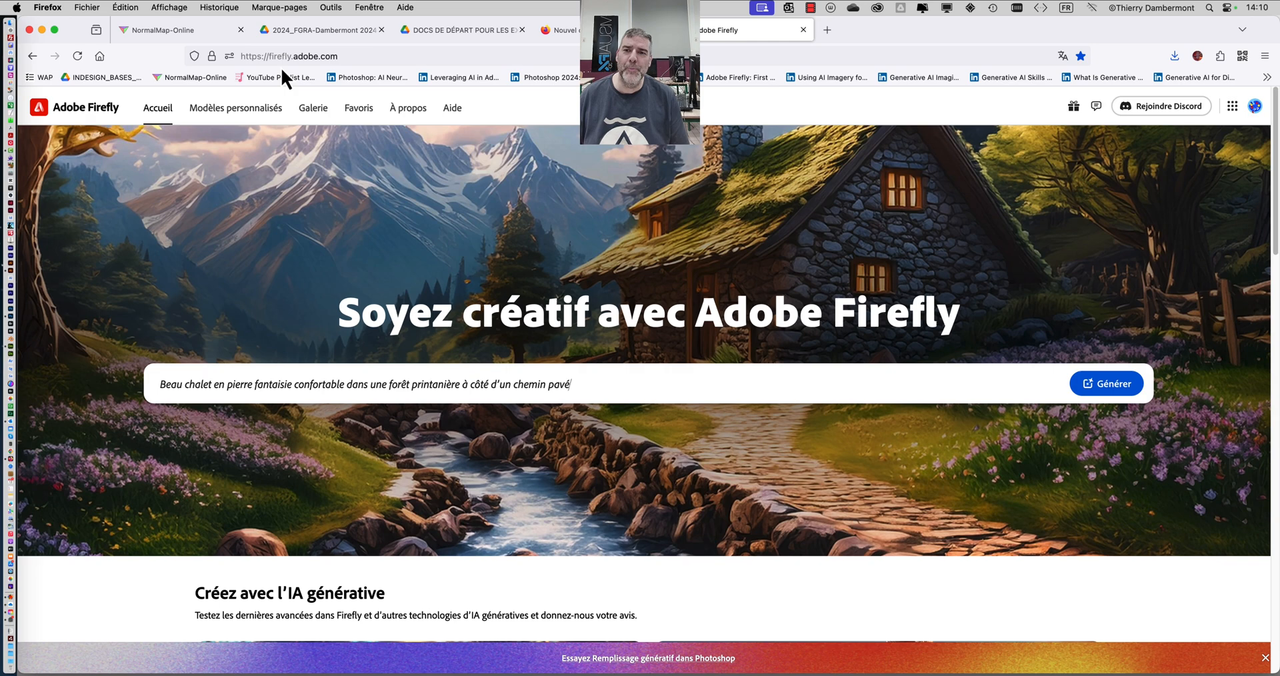
pyautogui.write('lant. Mu')
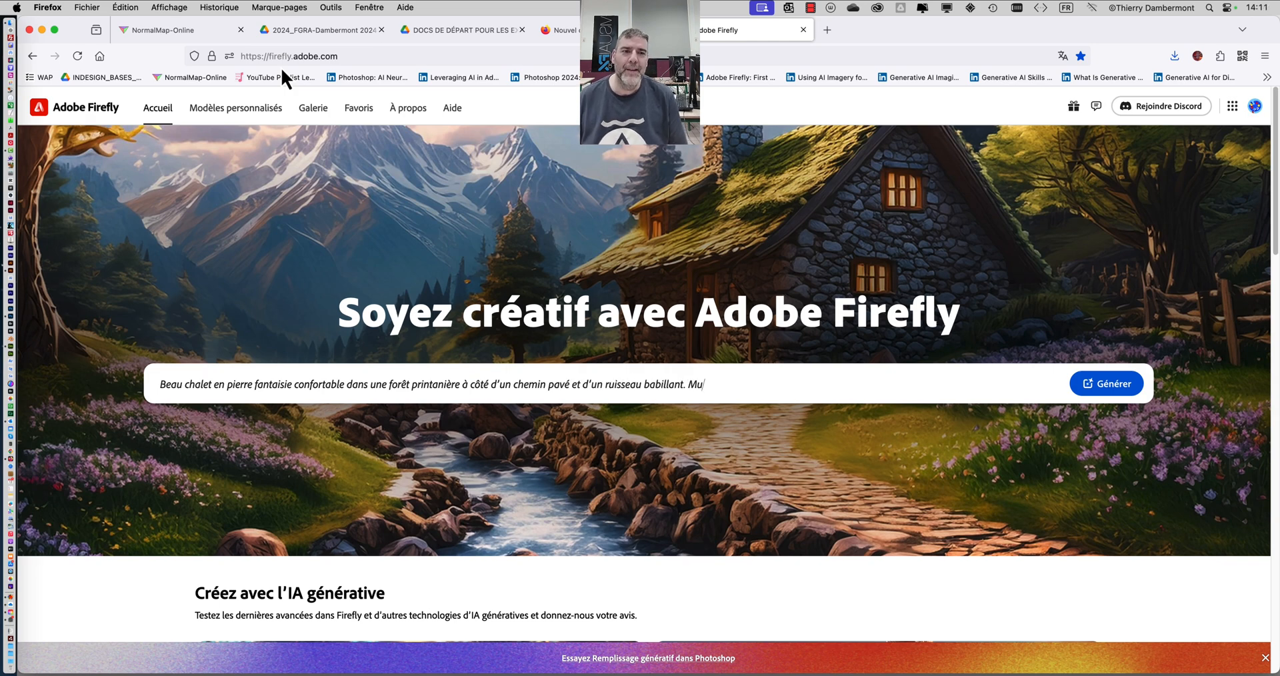
pyautogui.write('r de pierre. Des montagnes au lo')
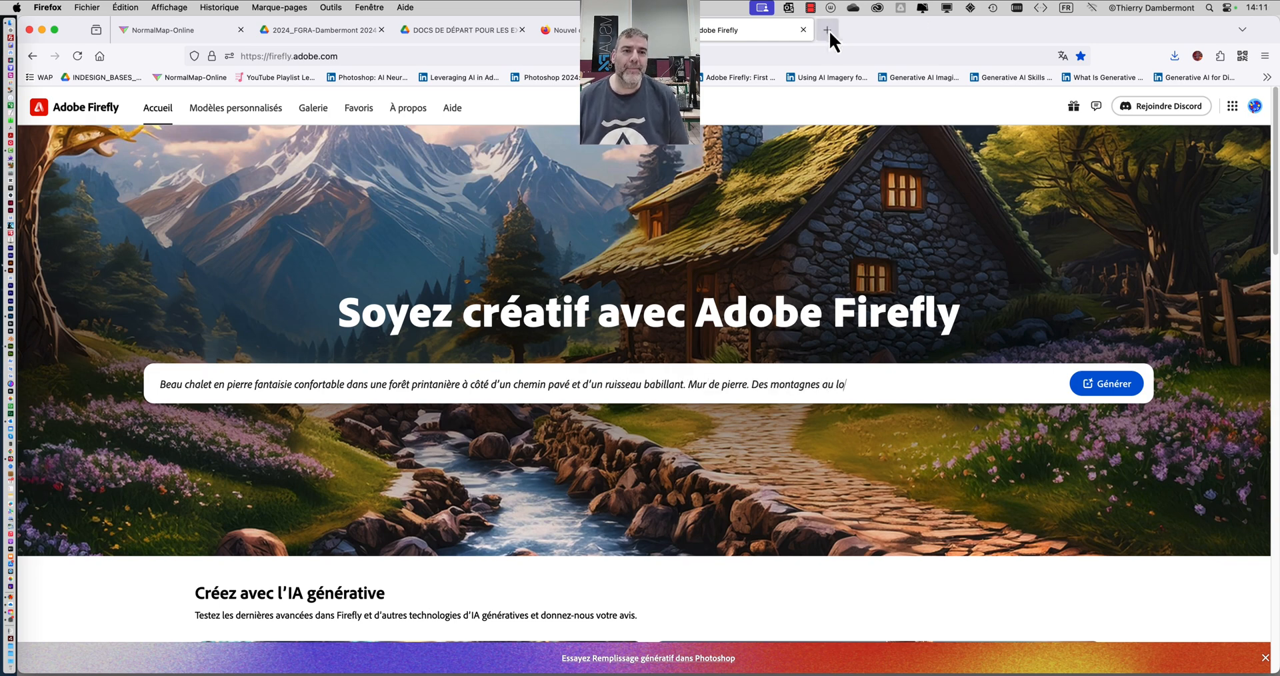
pyautogui.write('in. Tonalité et sensation magiqu')
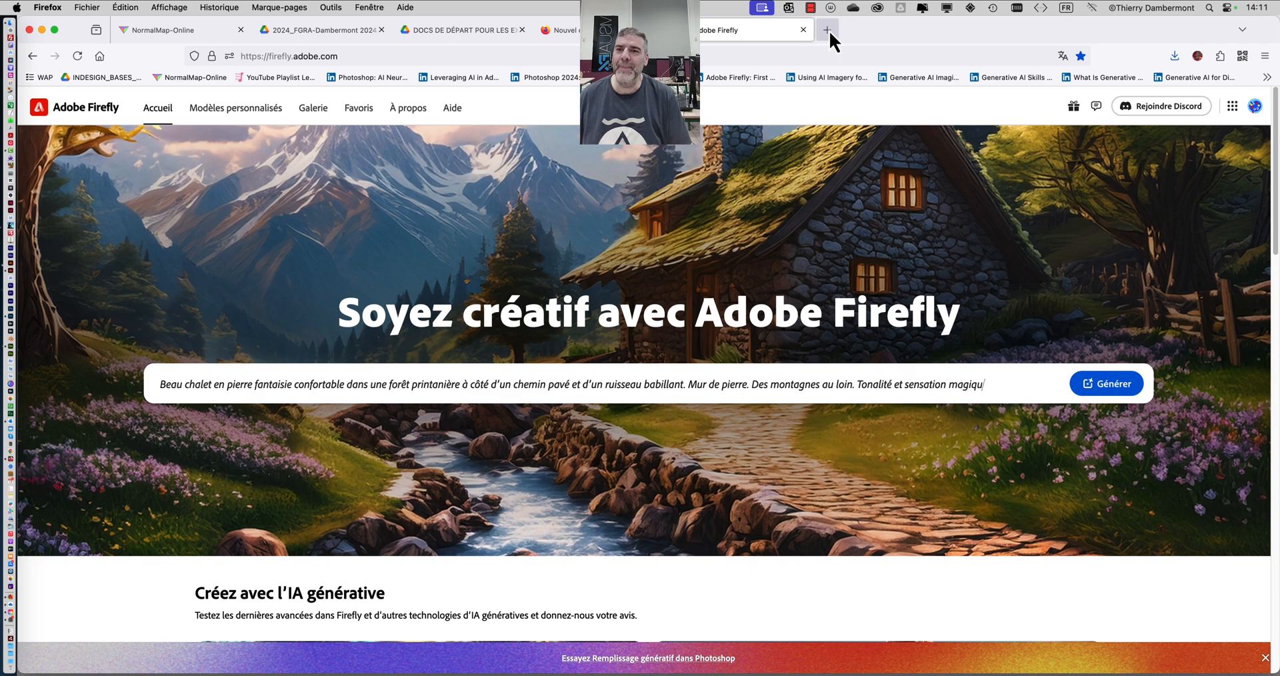
pyautogui.write('es, hyper réaliste.')
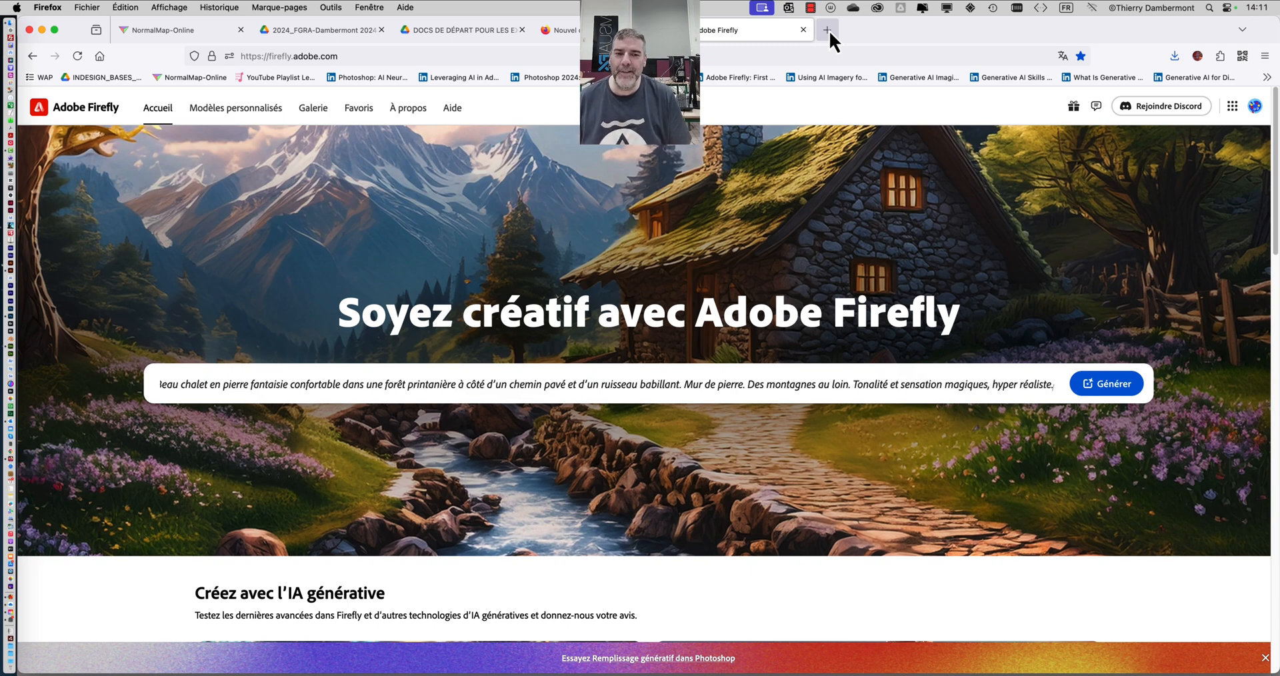
pyautogui.press('BackSpace')
pyautogui.press('BackSpace')
pyautogui.press('BackSpace')
pyautogui.press('BackSpace')
pyautogui.press('BackSpace')
pyautogui.press('BackSpace')
pyautogui.press('BackSpace')
pyautogui.press('BackSpace')
pyautogui.press('BackSpace')
pyautogui.press('BackSpace')
pyautogui.press('BackSpace')
pyautogui.press('BackSpace')
pyautogui.press('BackSpace')
pyautogui.press('BackSpace')
pyautogui.press('BackSpace')
pyautogui.press('BackSpace')
pyautogui.press('BackSpace')
pyautogui.press('BackSpace')
pyautogui.press('BackSpace')
pyautogui.press('BackSpace')
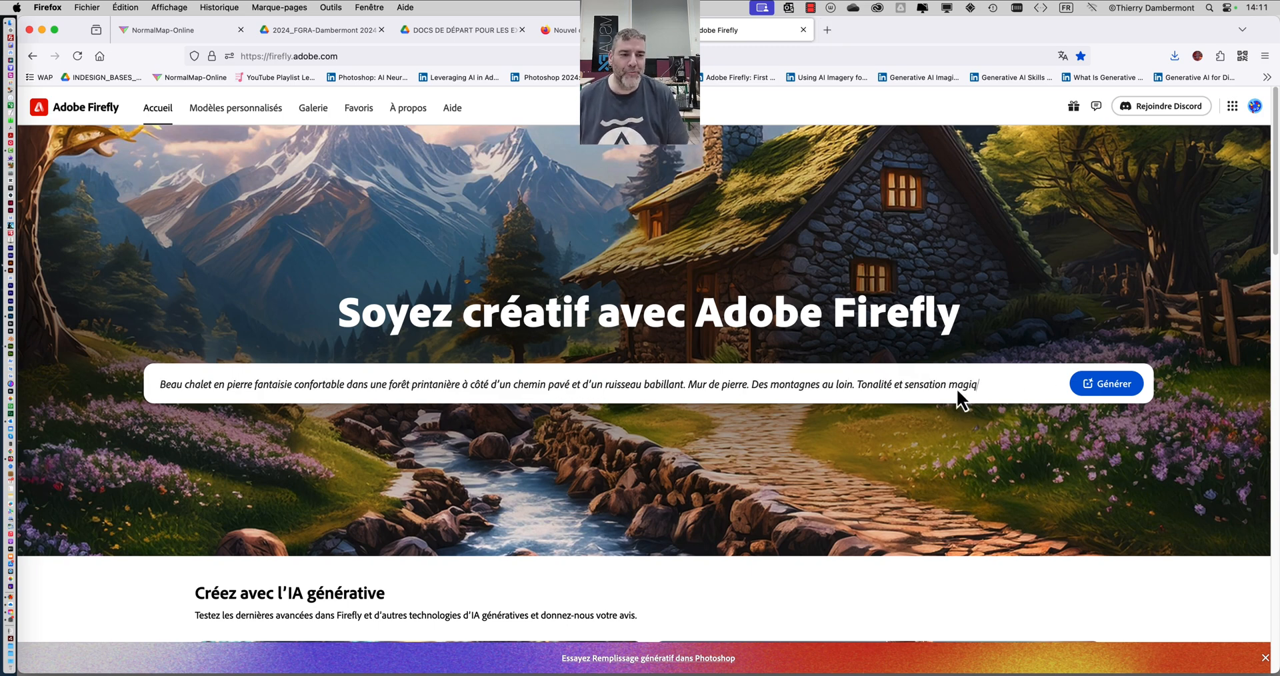
pyautogui.press('BackSpace')
pyautogui.press('BackSpace')
pyautogui.press('BackSpace')
pyautogui.press('BackSpace')
pyautogui.press('BackSpace')
pyautogui.press('BackSpace')
pyautogui.press('BackSpace')
pyautogui.press('BackSpace')
pyautogui.press('BackSpace')
pyautogui.press('BackSpace')
pyautogui.press('BackSpace')
pyautogui.press('BackSpace')
pyautogui.press('BackSpace')
pyautogui.press('BackSpace')
pyautogui.press('BackSpace')
pyautogui.press('BackSpace')
pyautogui.press('BackSpace')
pyautogui.press('BackSpace')
pyautogui.press('BackSpace')
pyautogui.press('BackSpace')
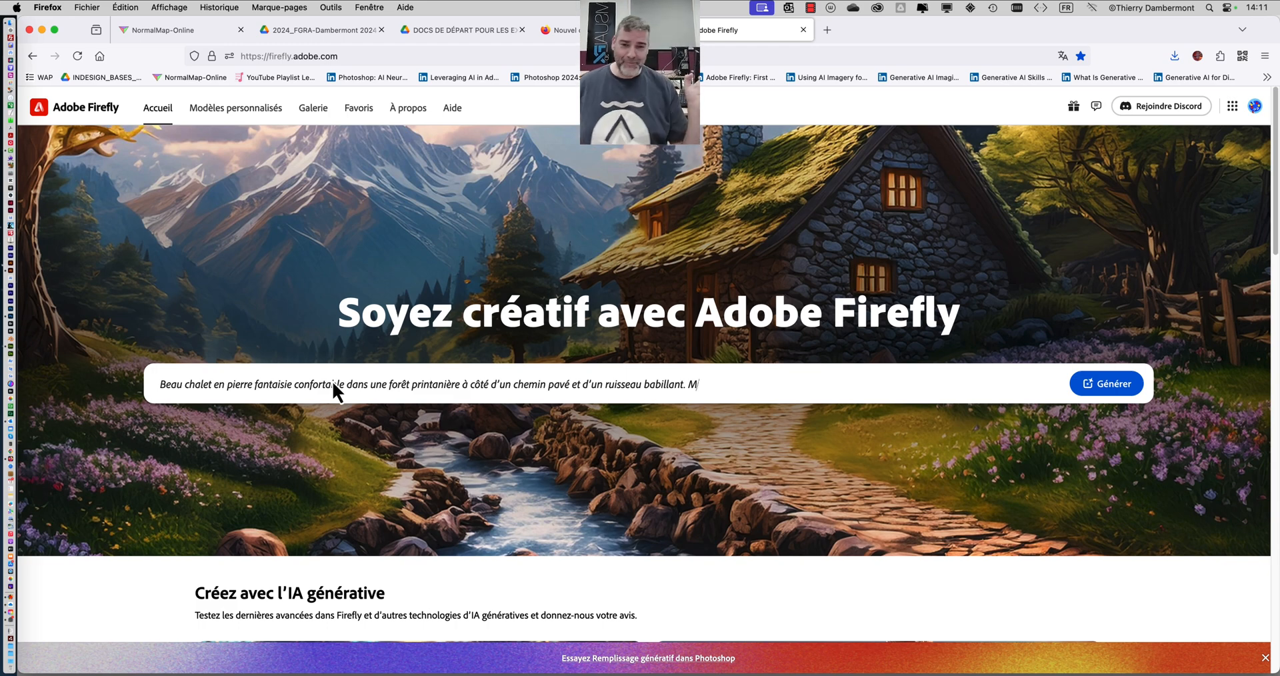
pyautogui.press('BackSpace')
pyautogui.press('BackSpace')
pyautogui.press('BackSpace')
pyautogui.press('BackSpace')
pyautogui.press('BackSpace')
pyautogui.press('BackSpace')
pyautogui.press('BackSpace')
pyautogui.press('BackSpace')
pyautogui.press('BackSpace')
pyautogui.press('BackSpace')
pyautogui.press('BackSpace')
pyautogui.press('BackSpace')
pyautogui.press('BackSpace')
pyautogui.press('BackSpace')
pyautogui.press('BackSpace')
pyautogui.press('BackSpace')
pyautogui.press('BackSpace')
pyautogui.press('BackSpace')
pyautogui.press('BackSpace')
pyautogui.press('BackSpace')
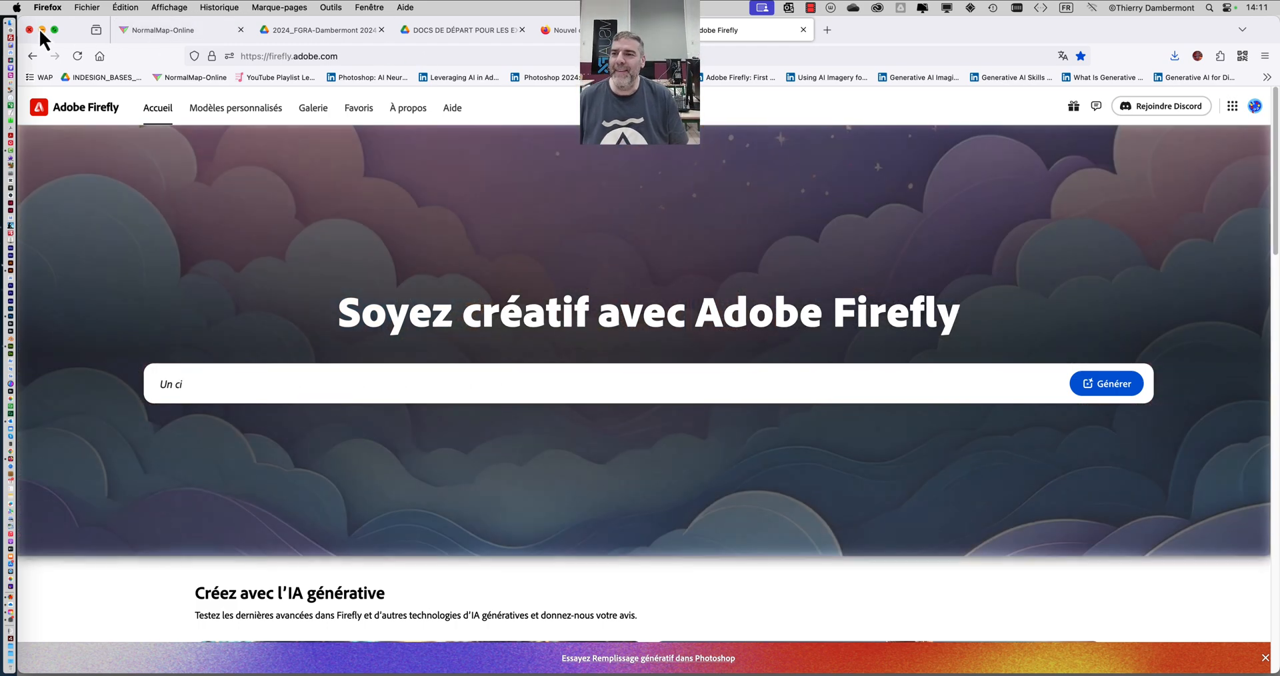
# - Minimise the browser to return to Photoshop, bring the whole bean bags into view, and move the Layers panel over the desk area
pyautogui.click(41, 30)
pyautogui.click(645, 525)
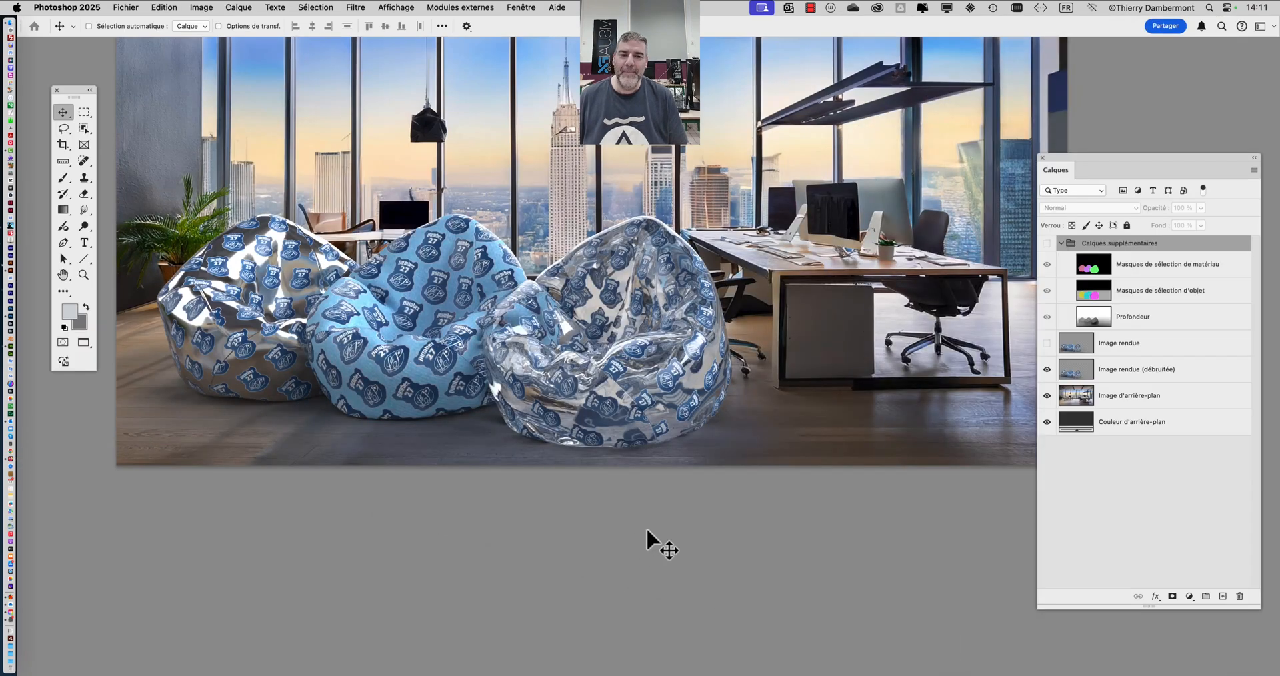
pyautogui.moveTo(776, 386); pyautogui.dragTo(793, 479)
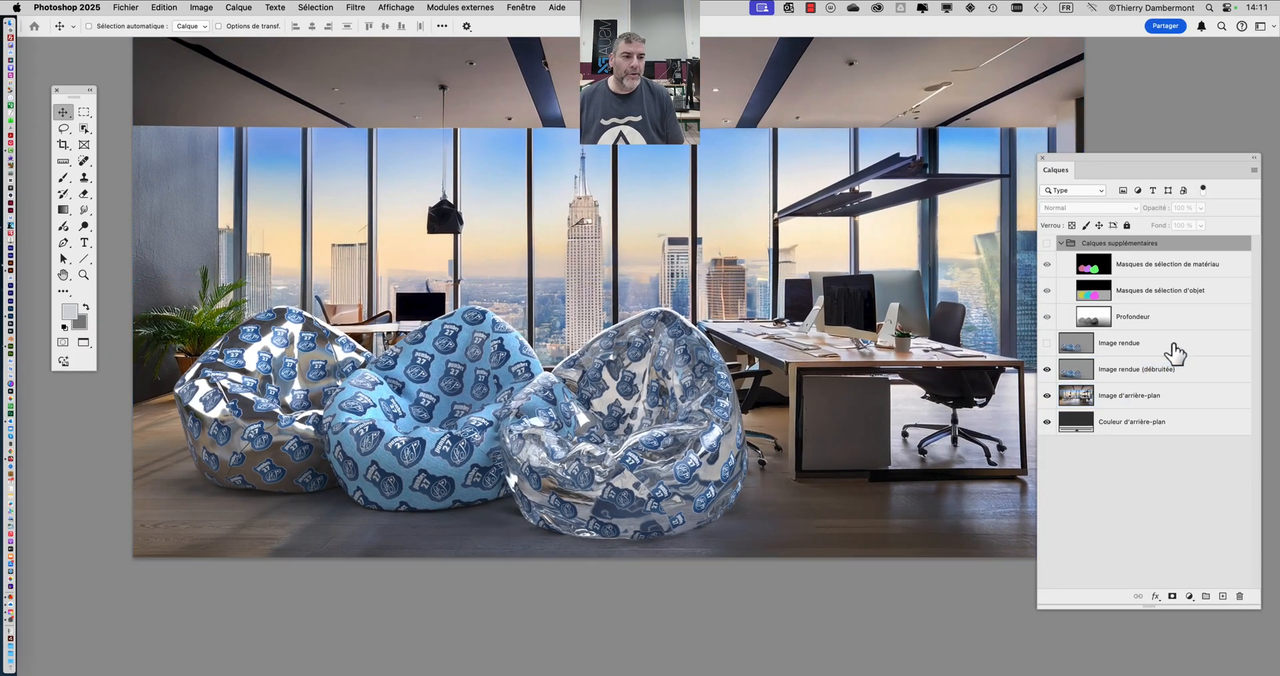
pyautogui.moveTo(1086, 157); pyautogui.dragTo(1003, 112)
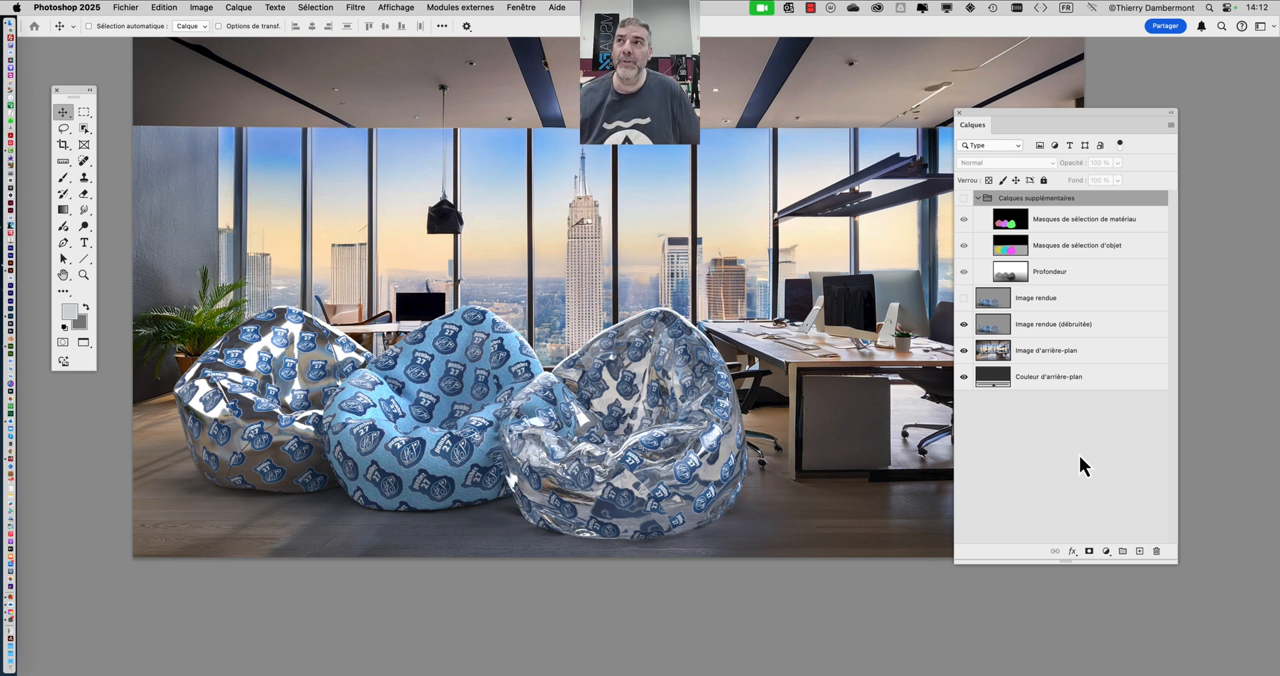
pyautogui.click(1140, 272)
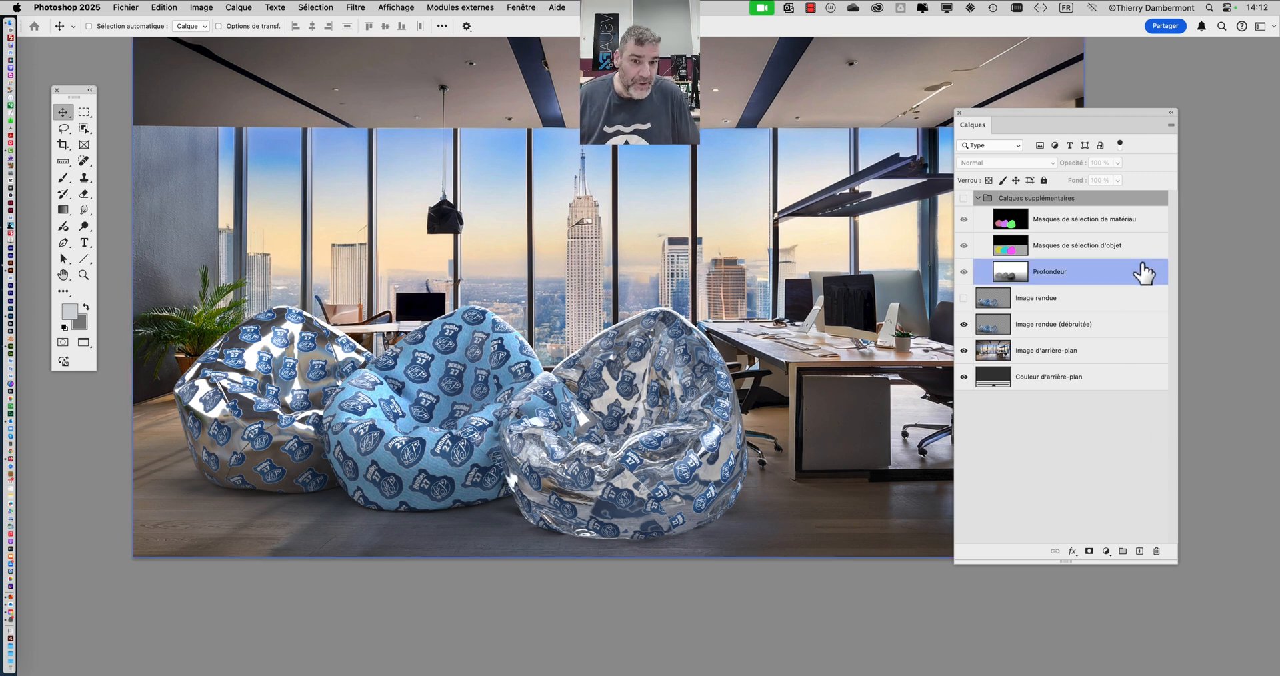
pyautogui.moveTo(1082, 115); pyautogui.dragTo(1107, 99)
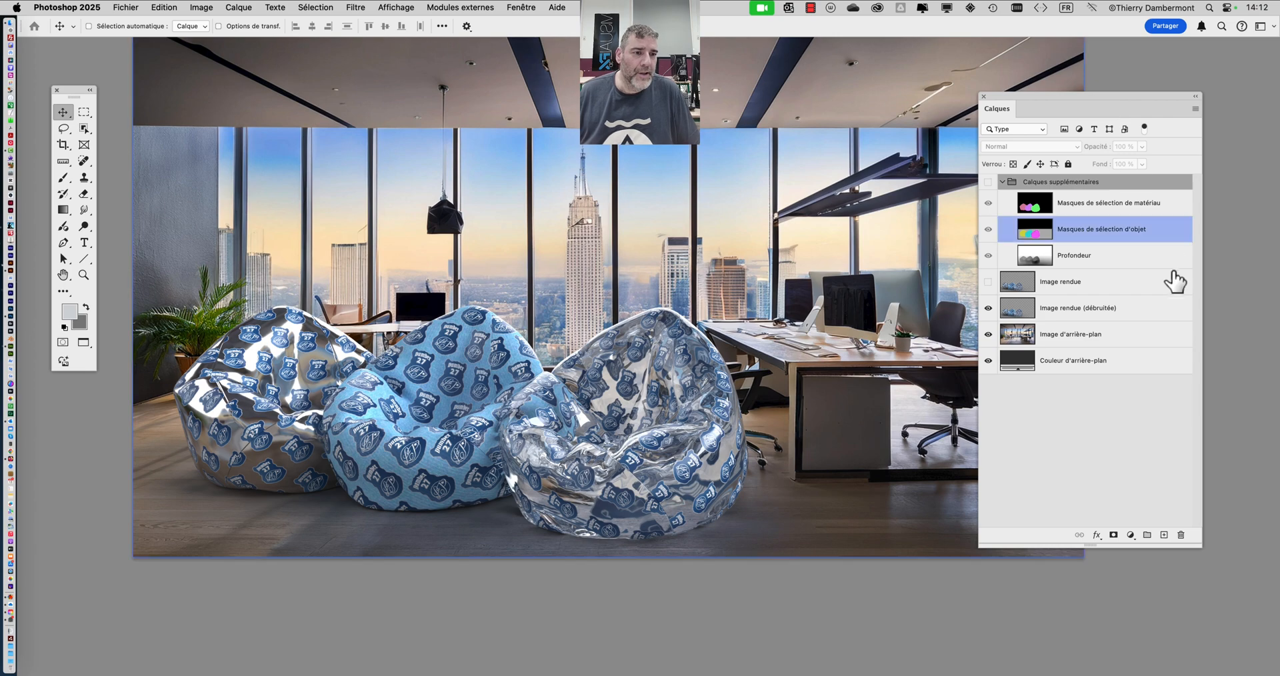
# - Find the Image rendue (débruitée) layer and toggle the visibility of the Image rendue layer above it
pyautogui.click(1016, 206)
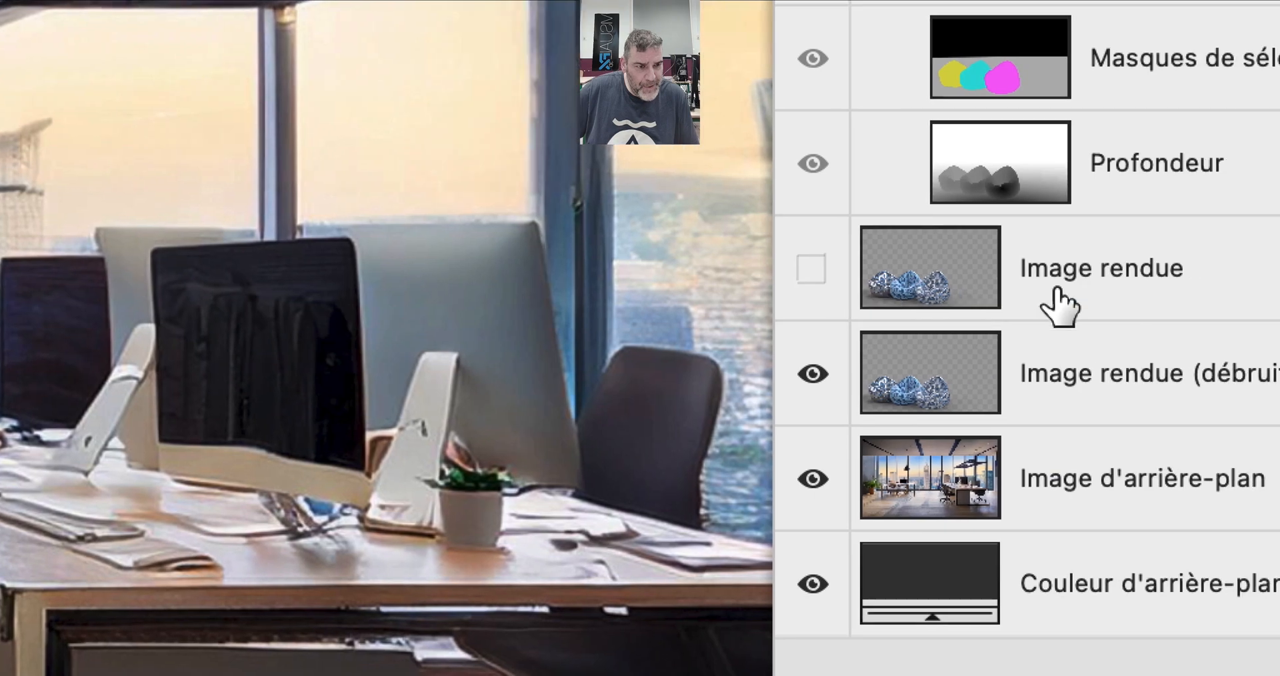
pyautogui.click(1015, 332)
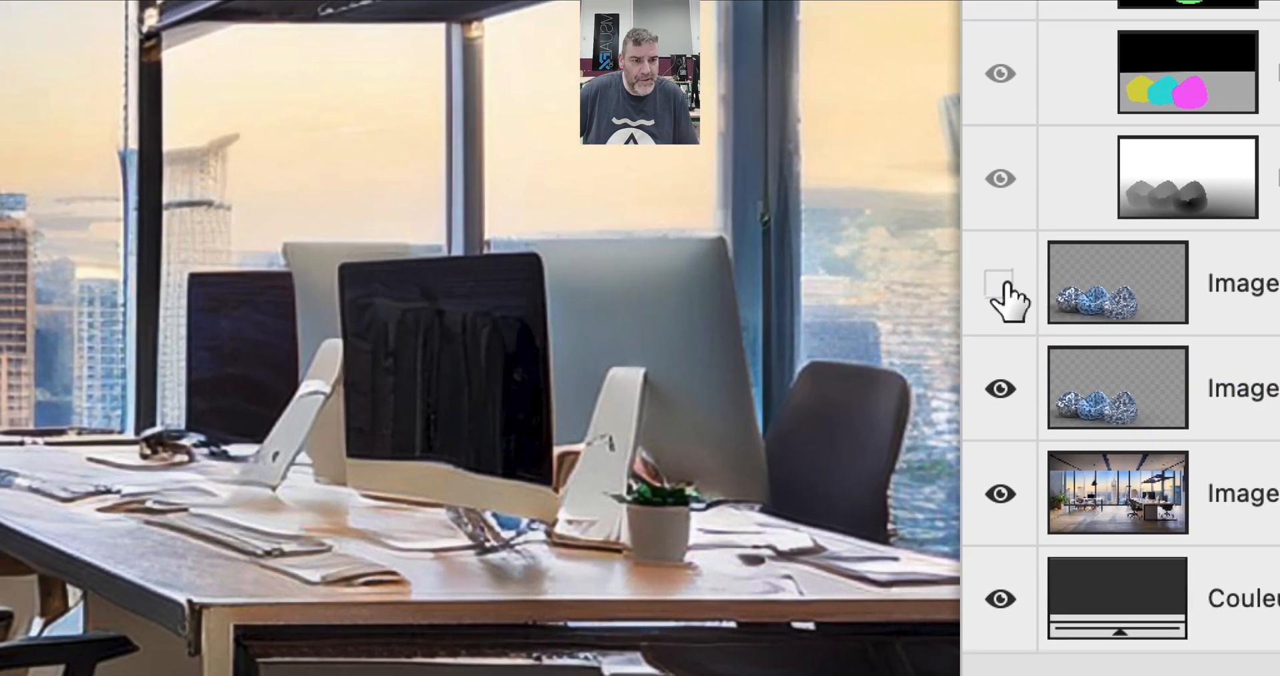
pyautogui.click(766, 228)
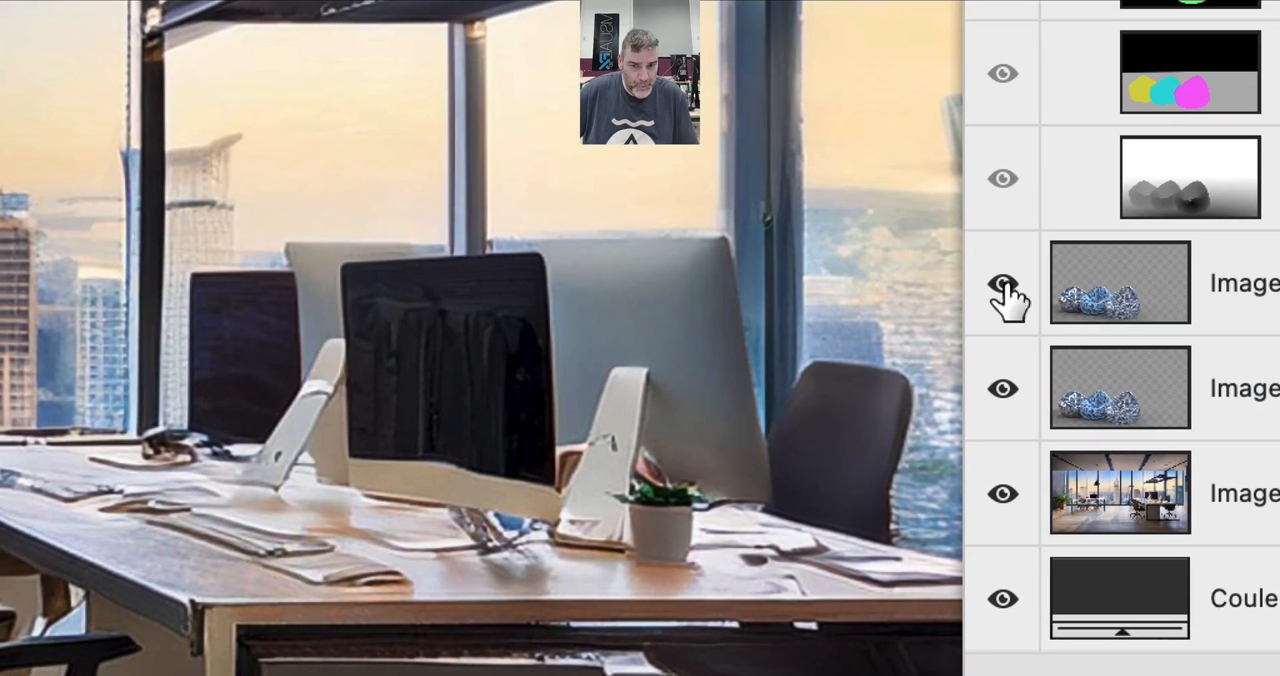
pyautogui.click(1008, 293)
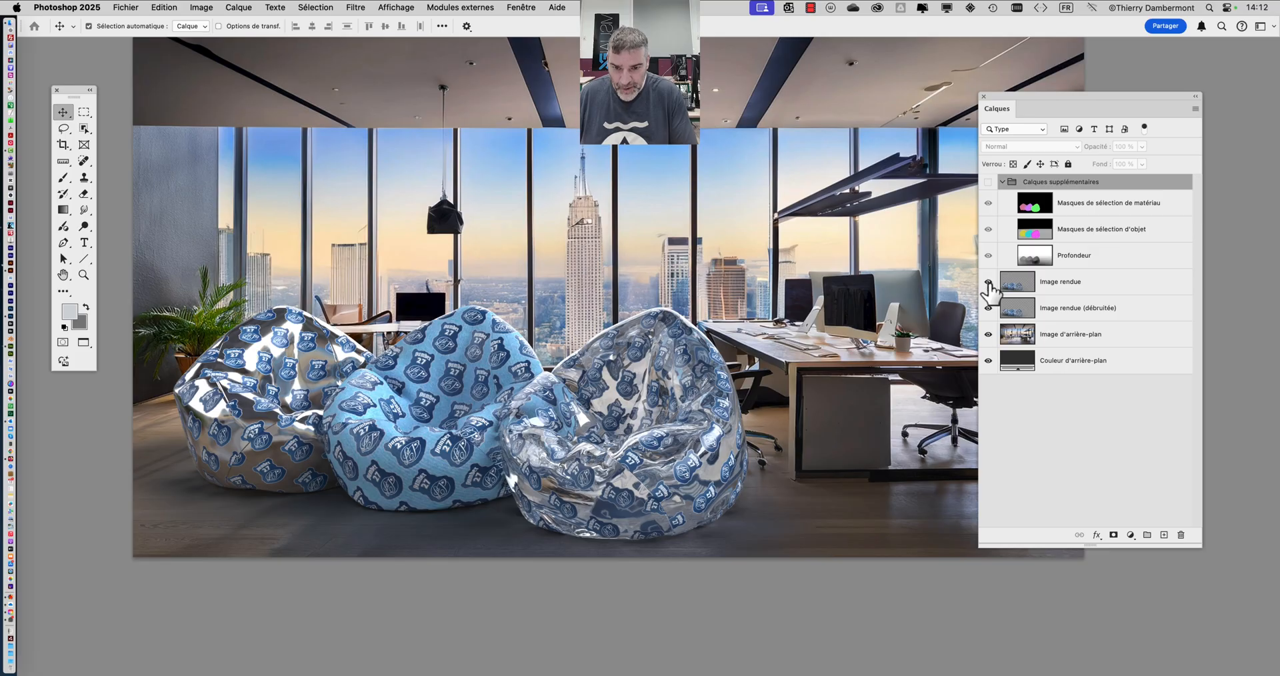
# - Compare the raw and denoised renders up close on the bean-bag folds by hiding and showing the Image rendue layer
pyautogui.scroll(6, 475, 342)
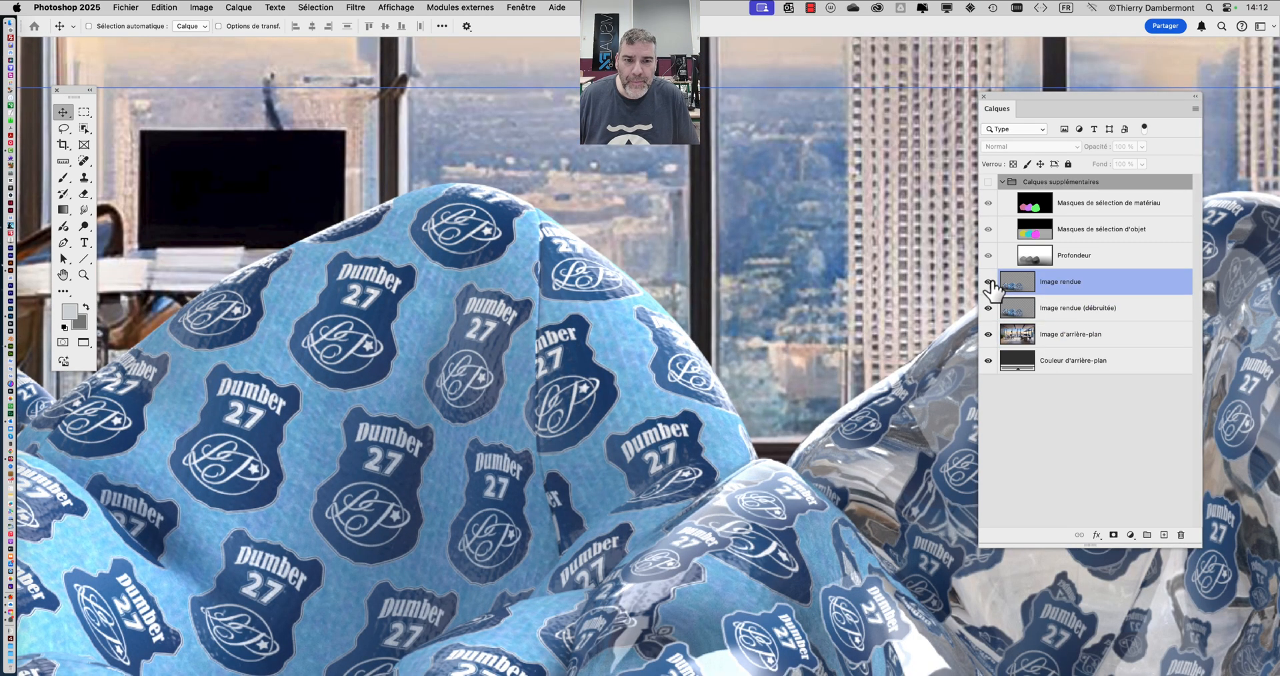
pyautogui.click(1079, 334)
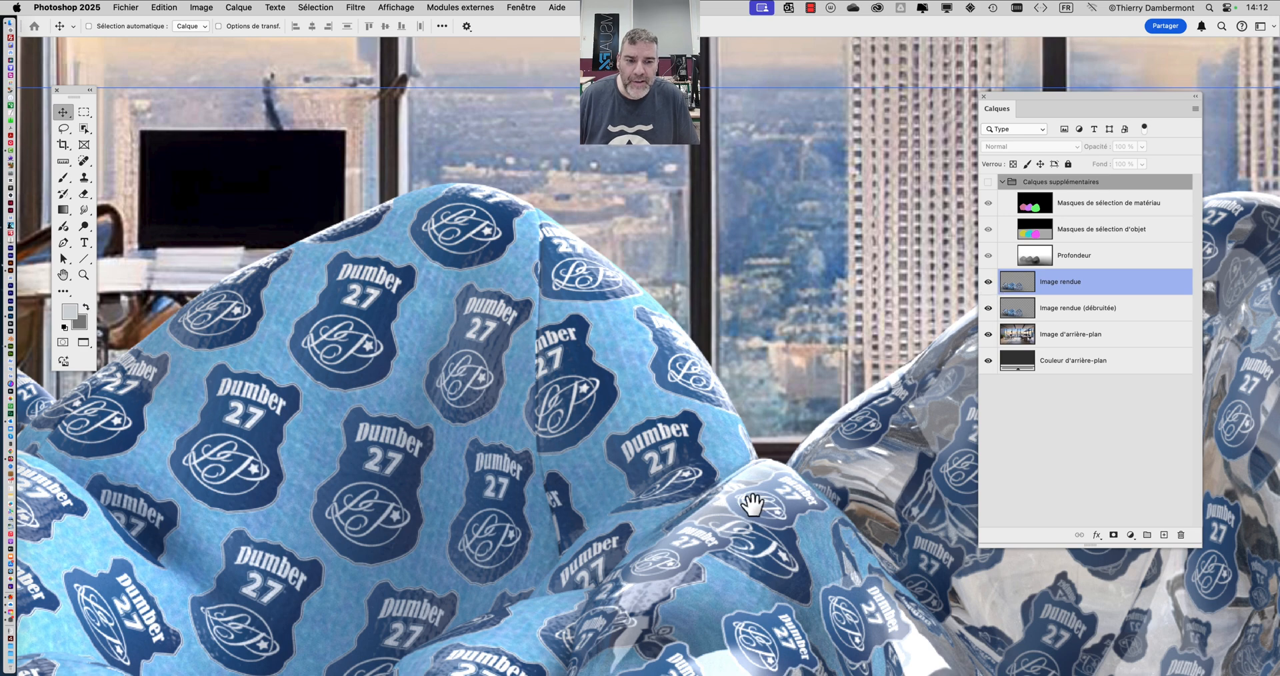
pyautogui.moveTo(751, 509); pyautogui.dragTo(533, 190)
pyautogui.scroll(2, 688, 385)
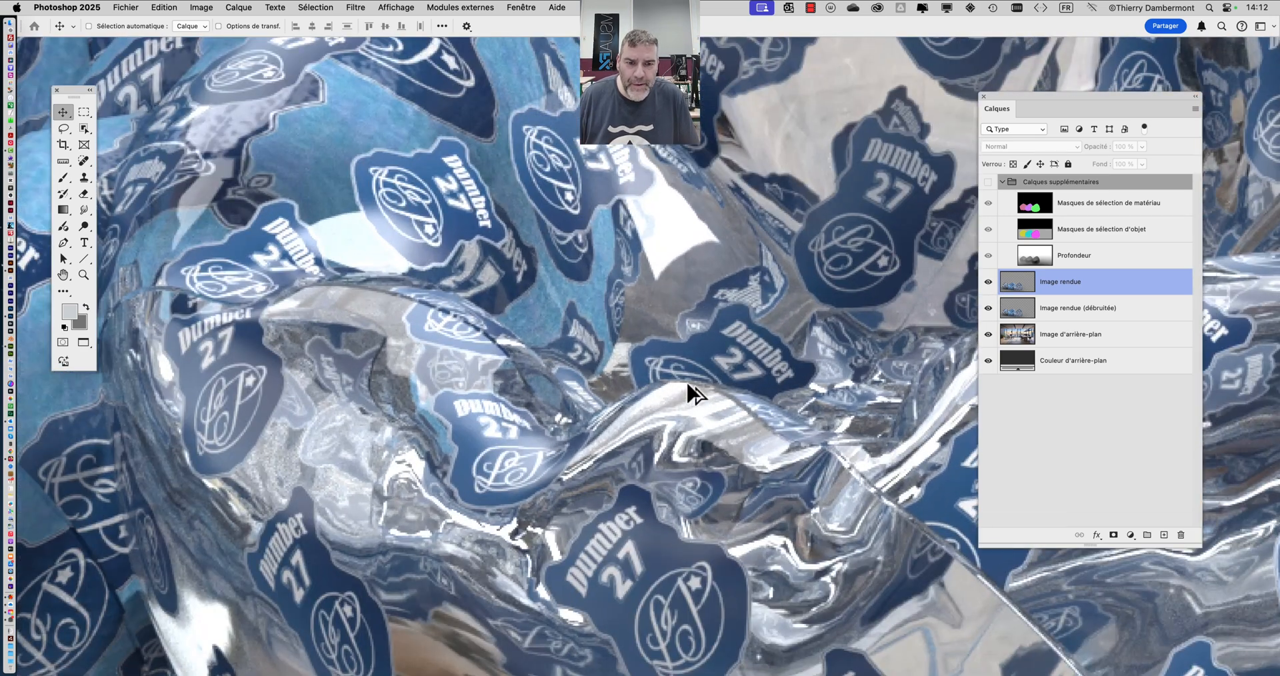
pyautogui.click(988, 281)
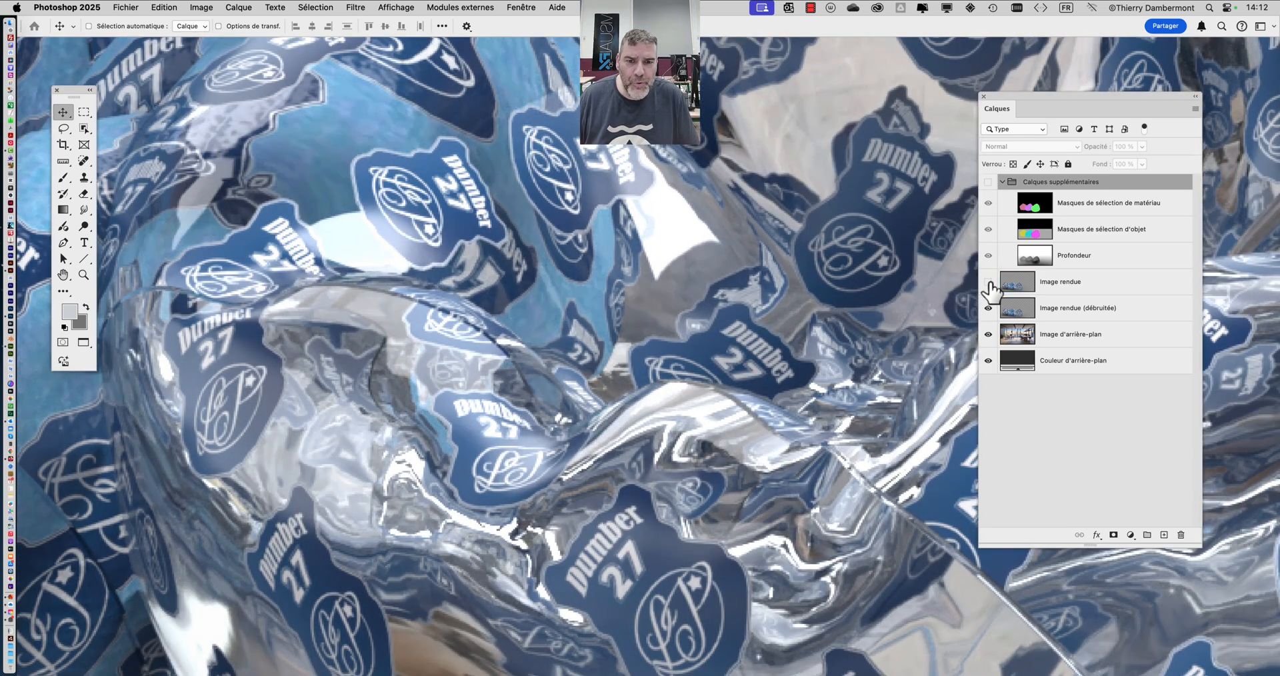
pyautogui.click(989, 282)
pyautogui.scroll(5, 562, 289)
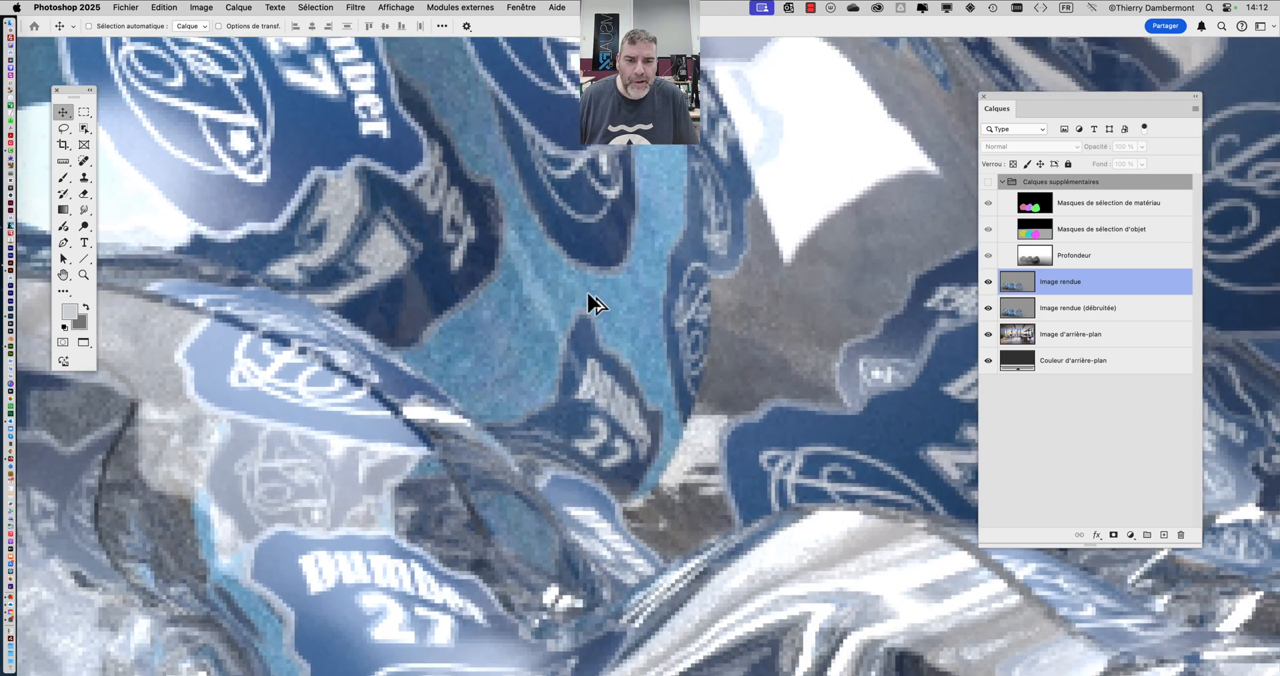
pyautogui.click(989, 282)
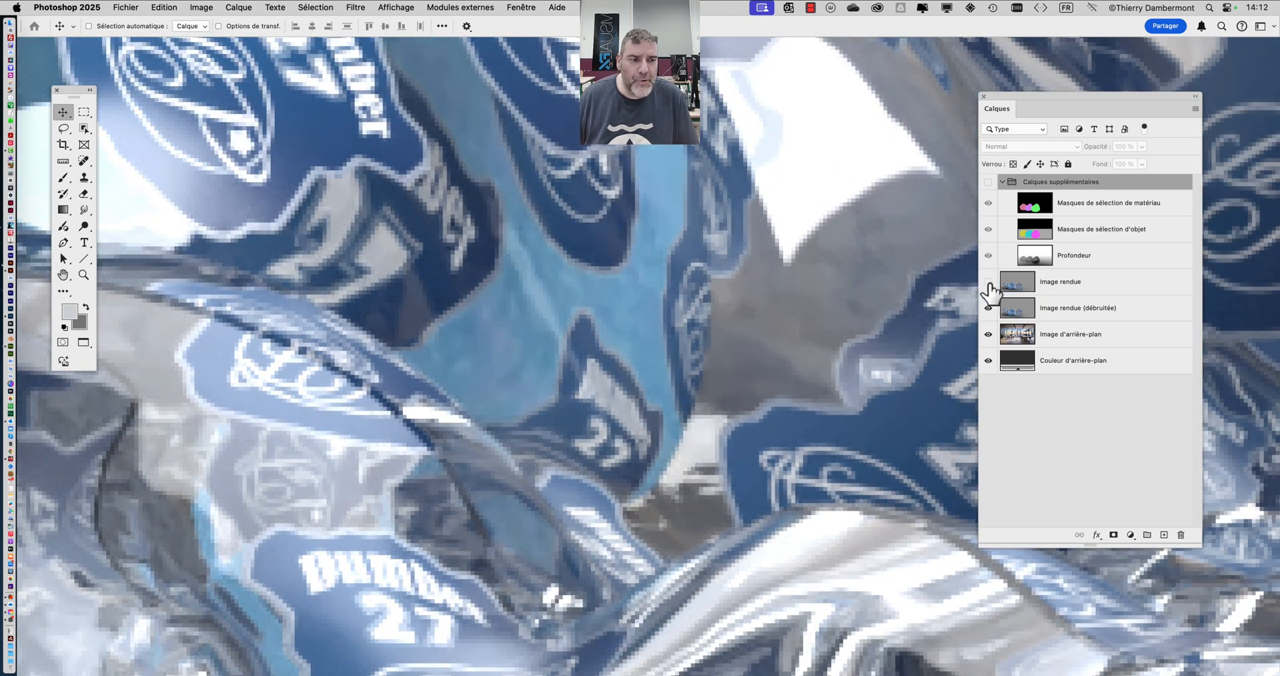
pyautogui.click(988, 282)
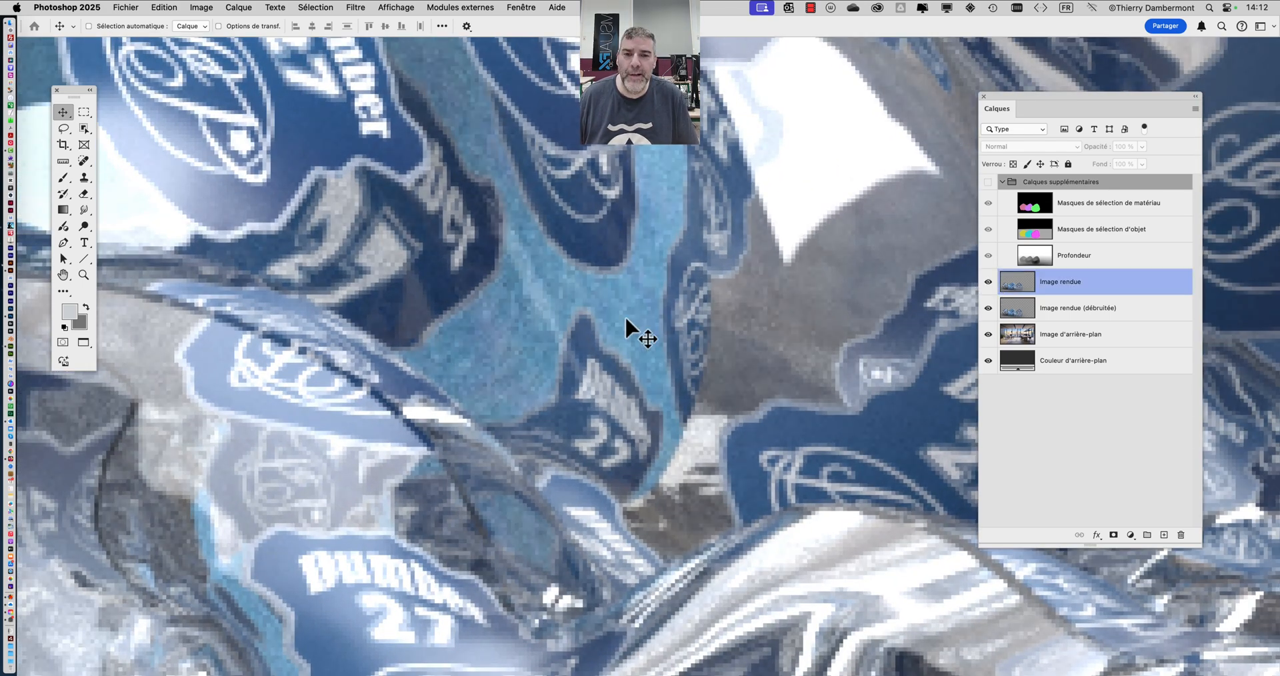
# - Check the noise difference again by toggling the Image rendue layer, leaving it hidden over the denoised version
pyautogui.press('super+Tab')
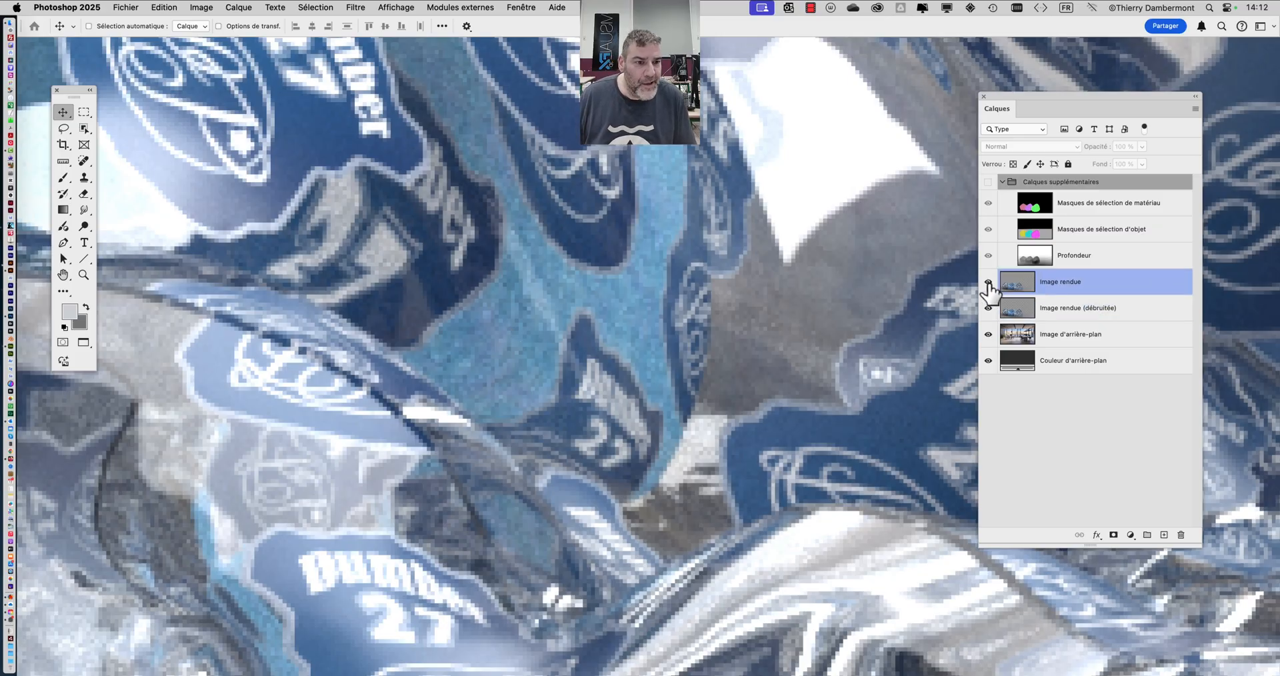
pyautogui.click(988, 283)
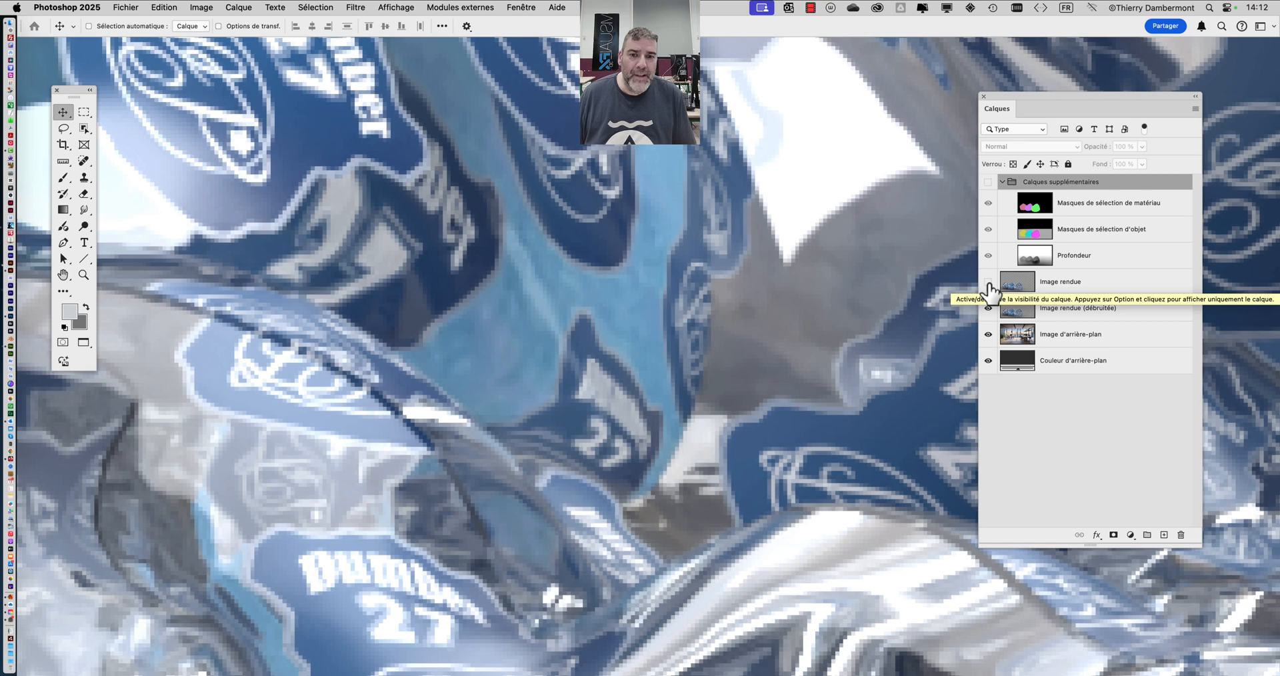
pyautogui.click(988, 283)
pyautogui.click(988, 283)
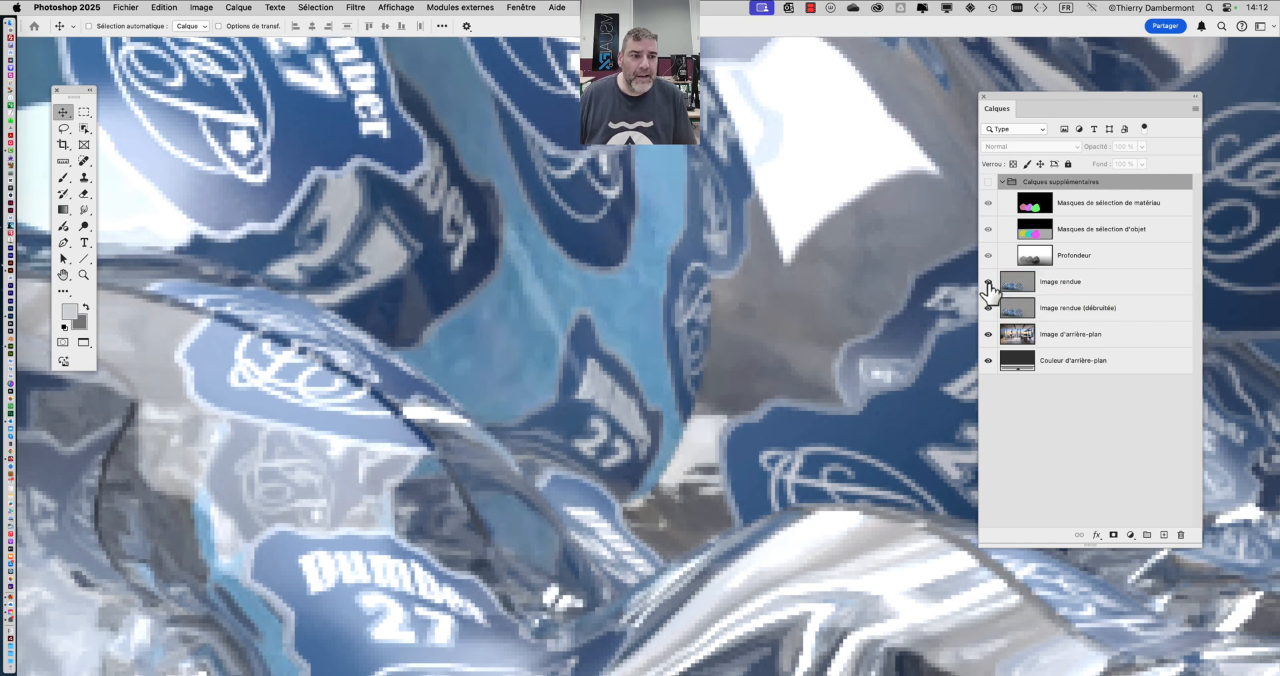
pyautogui.click(989, 283)
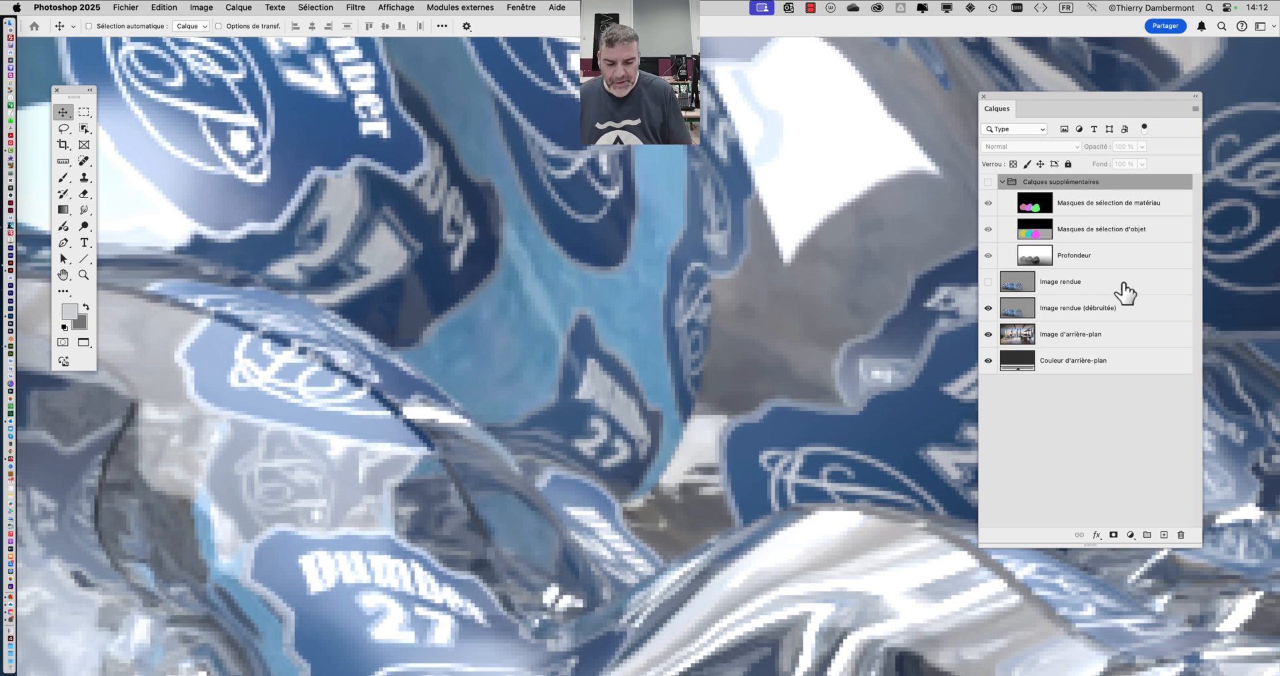
# - Switch to Adobe Dimension and read the description of the Export du débruitage option in the render settings
pyautogui.press('super+h')
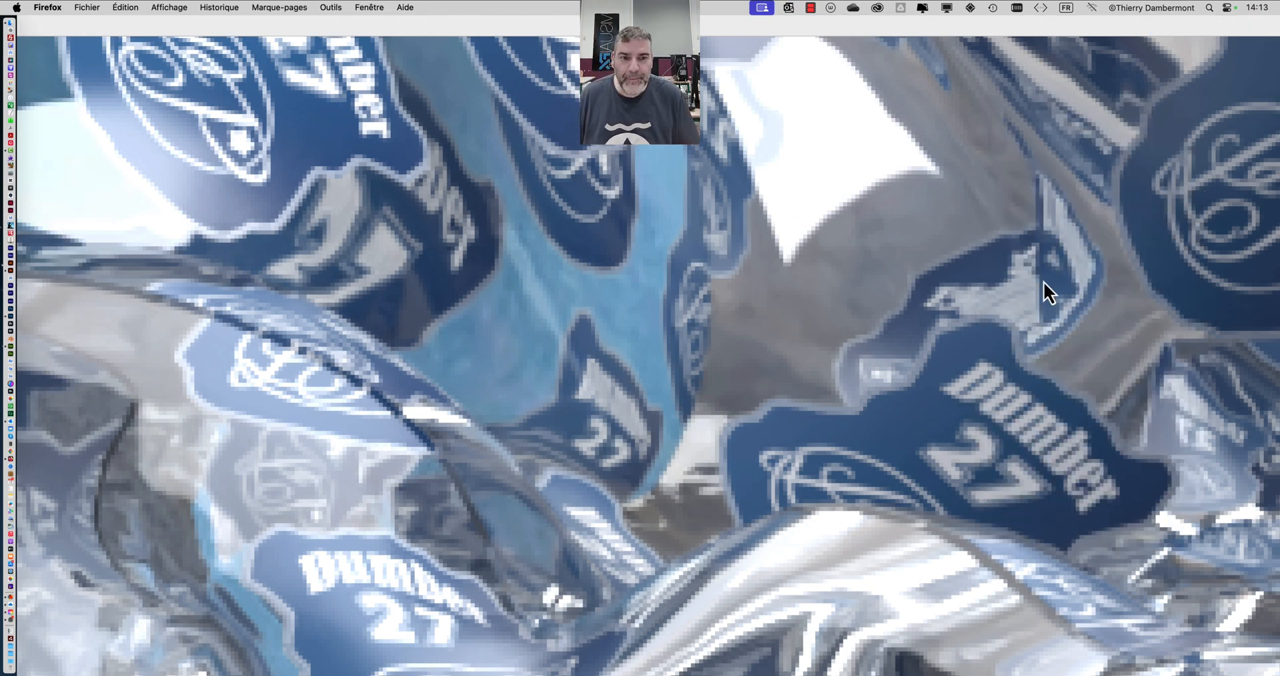
pyautogui.press('super+Tab')
pyautogui.press('super+Tab')
pyautogui.press('super+Tab')
pyautogui.press('super+Tab')
pyautogui.press('super+Tab')
pyautogui.press('super+Tab')
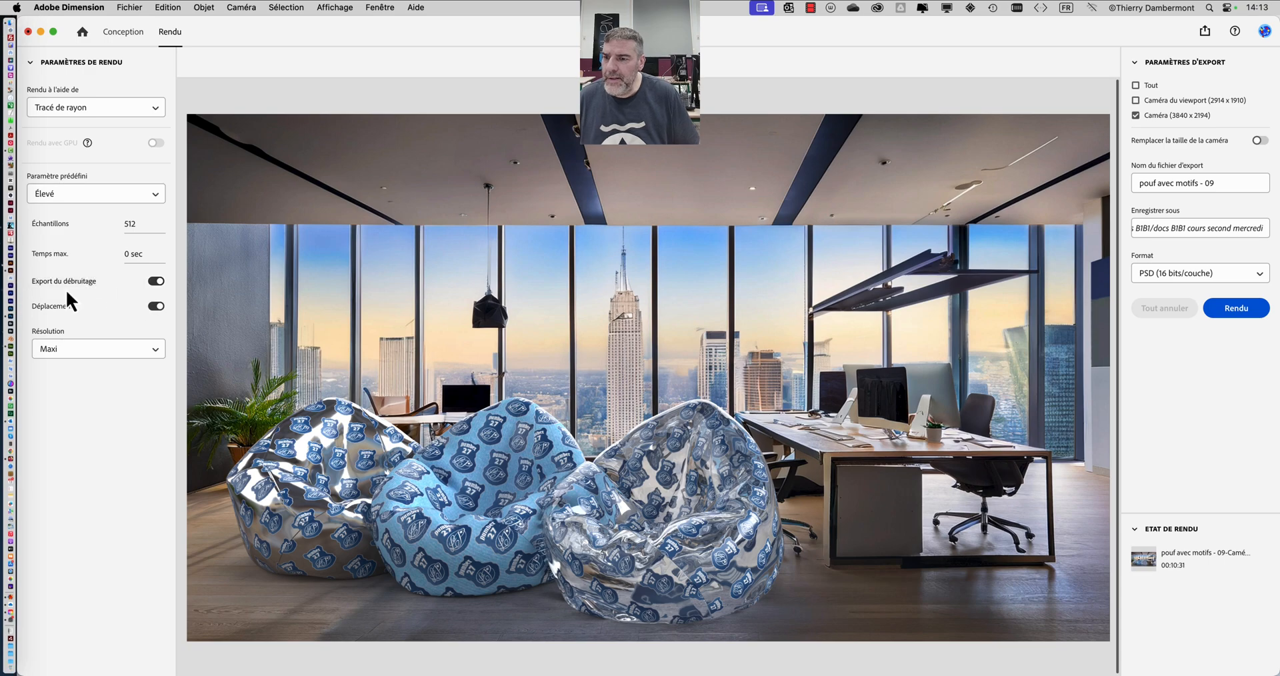
pyautogui.moveTo(51, 280)
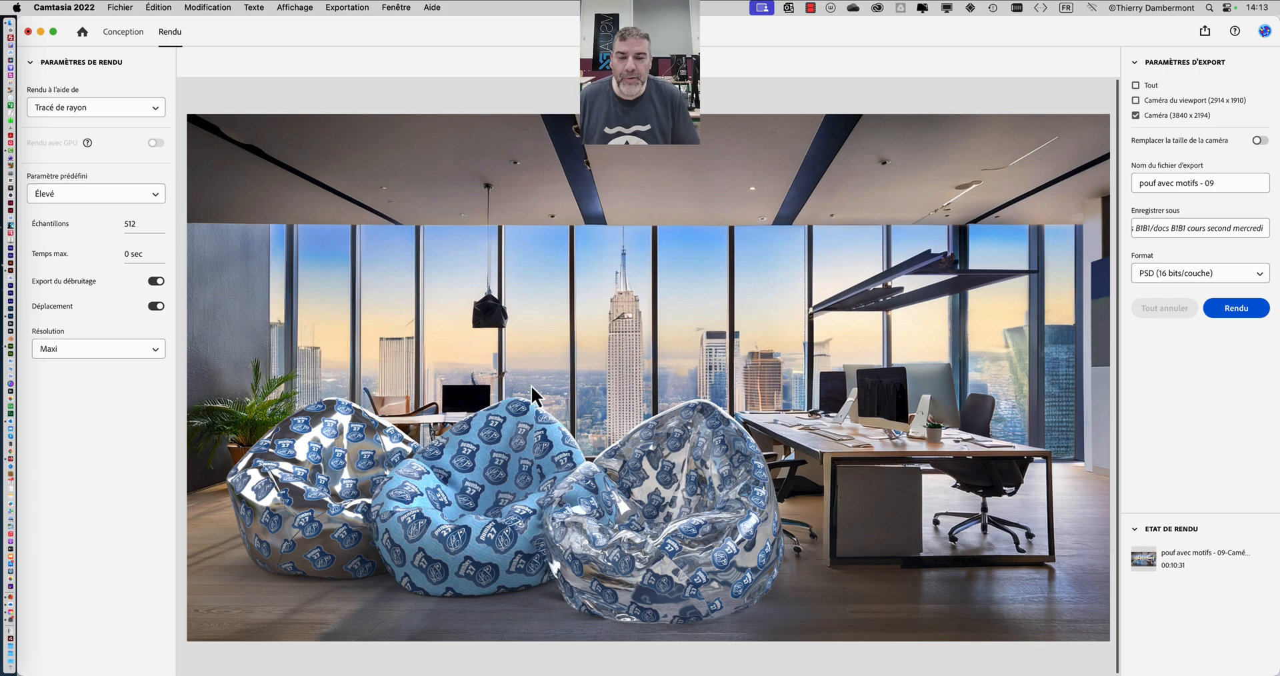
# - Return to Photoshop and review the denoised render, background image and background colour layers, plus the Calques supplémentaires group
pyautogui.press('super+Tab')
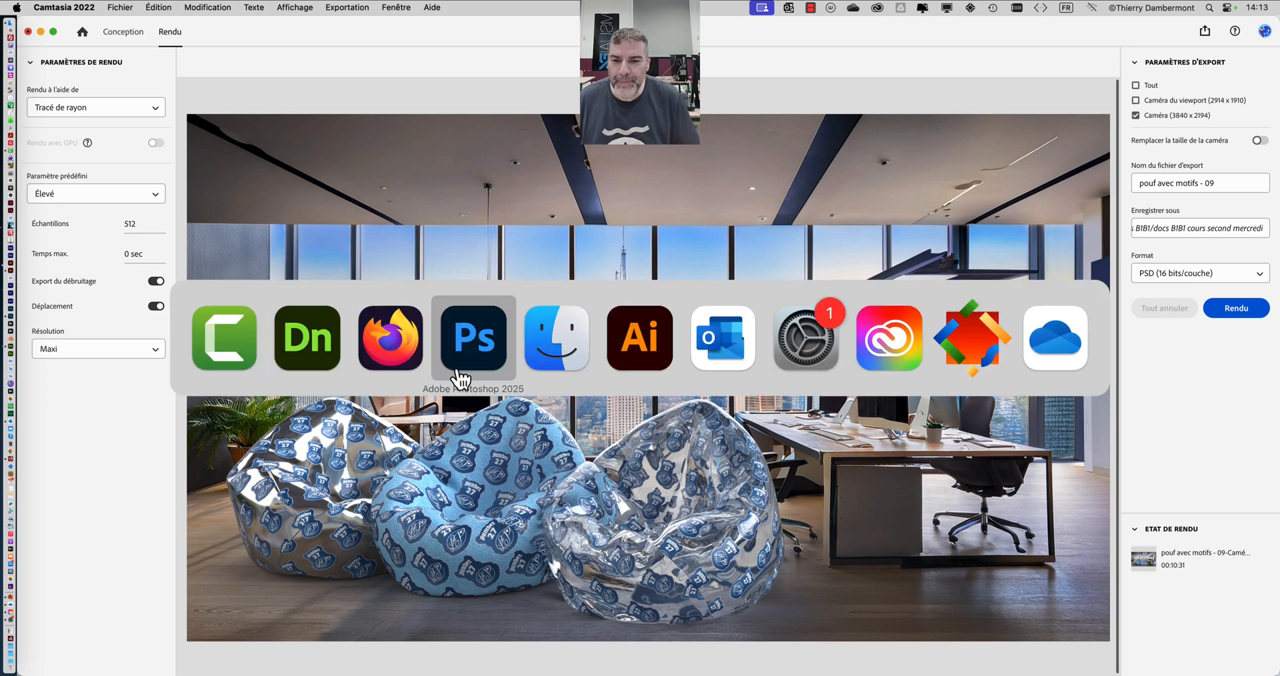
pyautogui.click(476, 343)
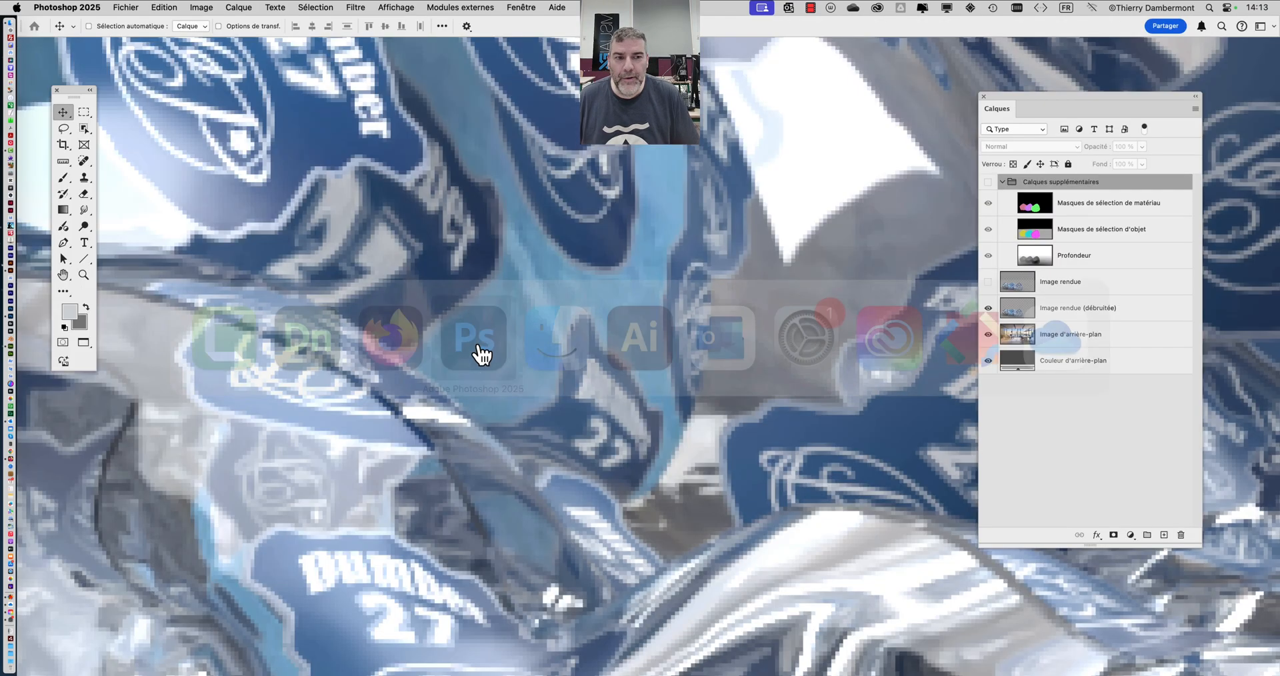
pyautogui.click(1080, 306)
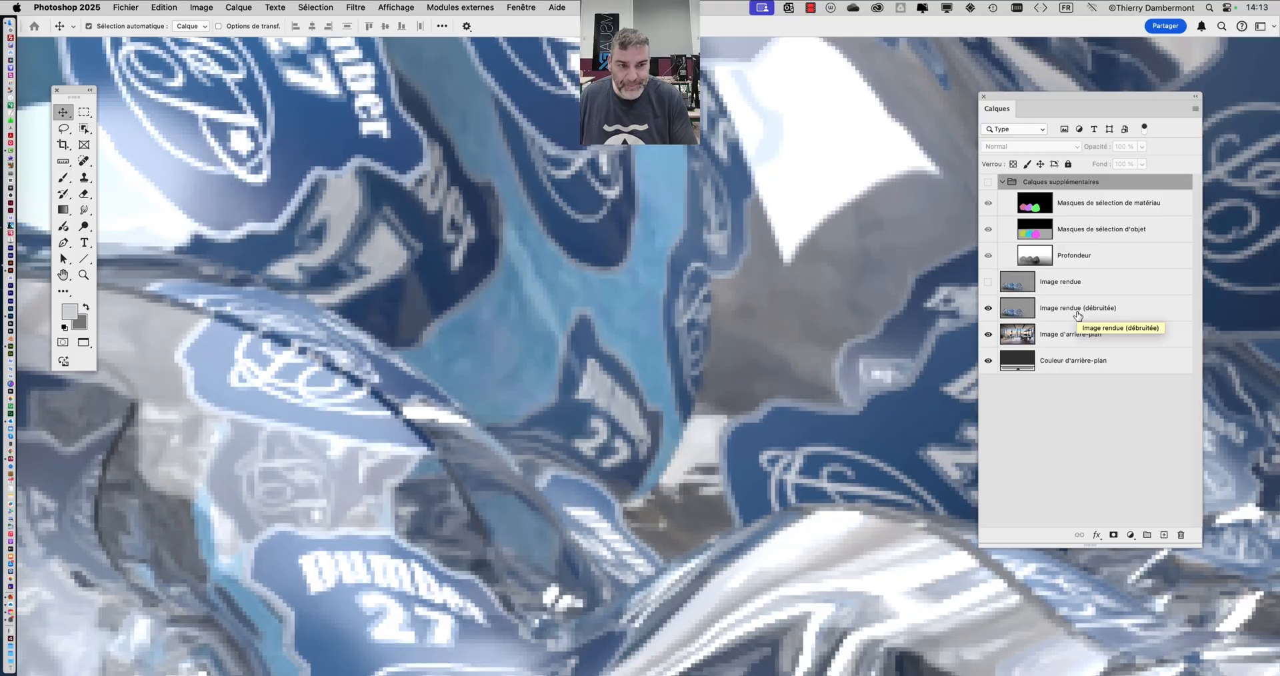
pyautogui.click(1040, 365)
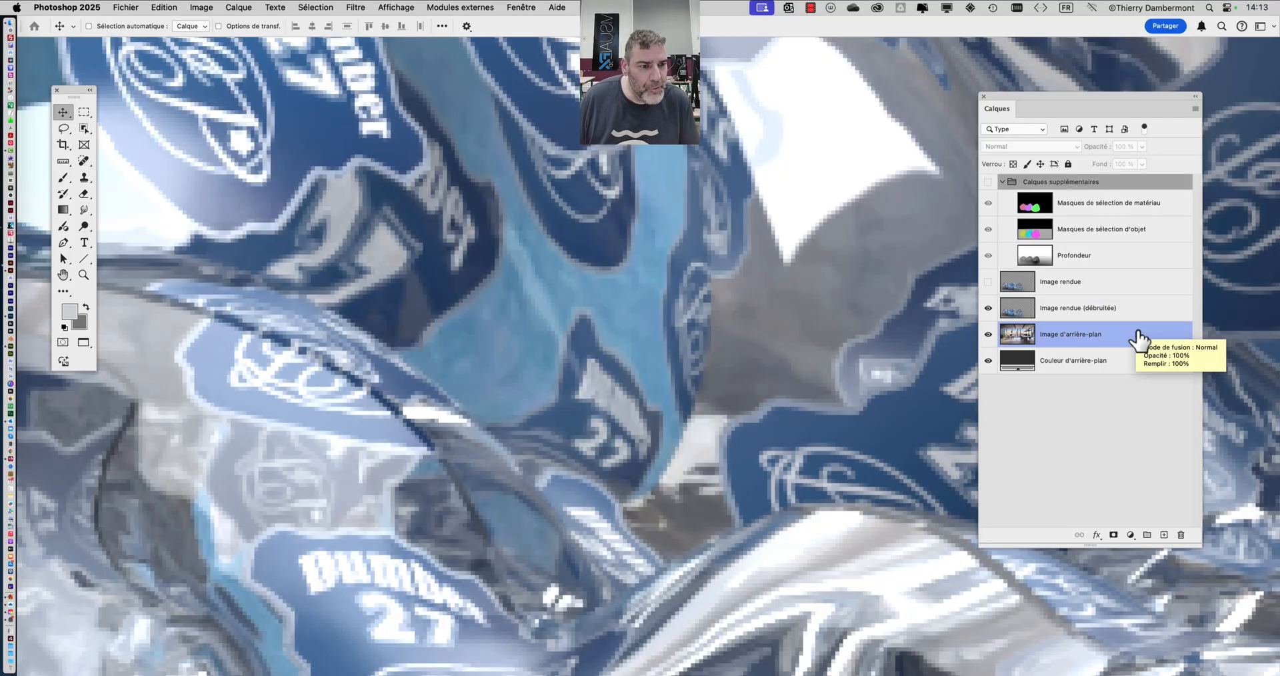
pyautogui.click(1074, 360)
pyautogui.click(1060, 337)
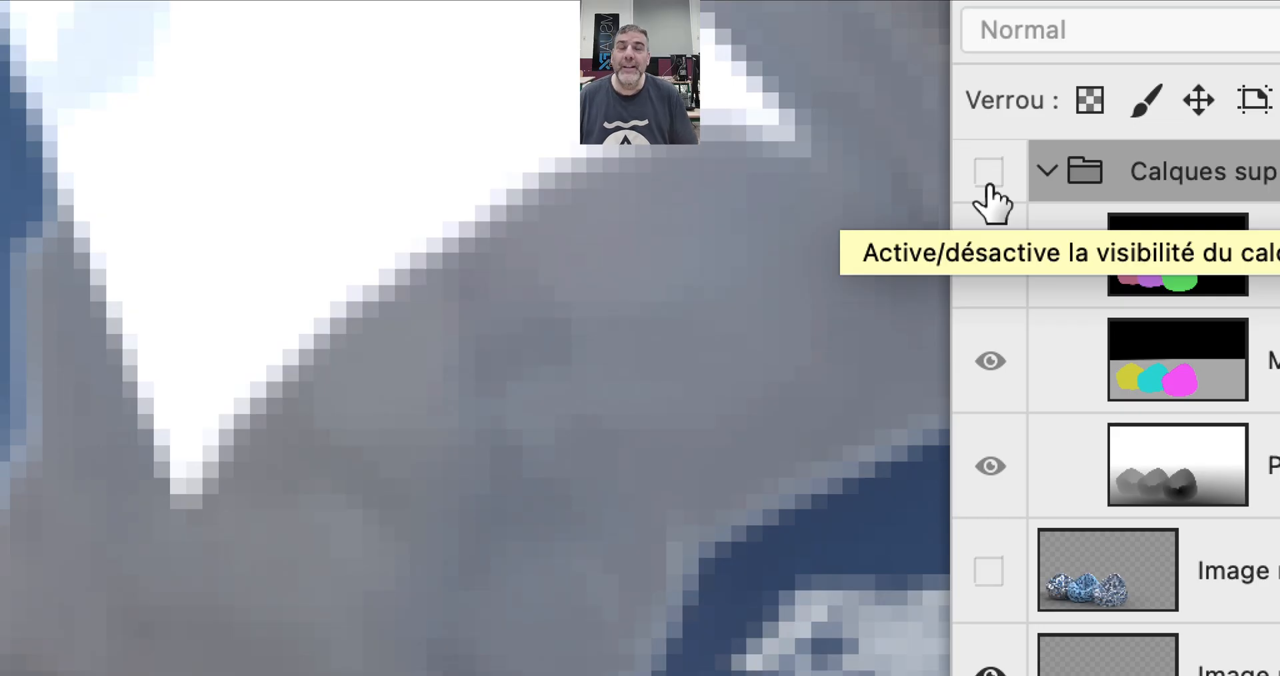
# - Show the Calques supplémentaires group and compare the Masques de sélection de matériau colours with the bean bags in the render beneath
pyautogui.click(989, 175)
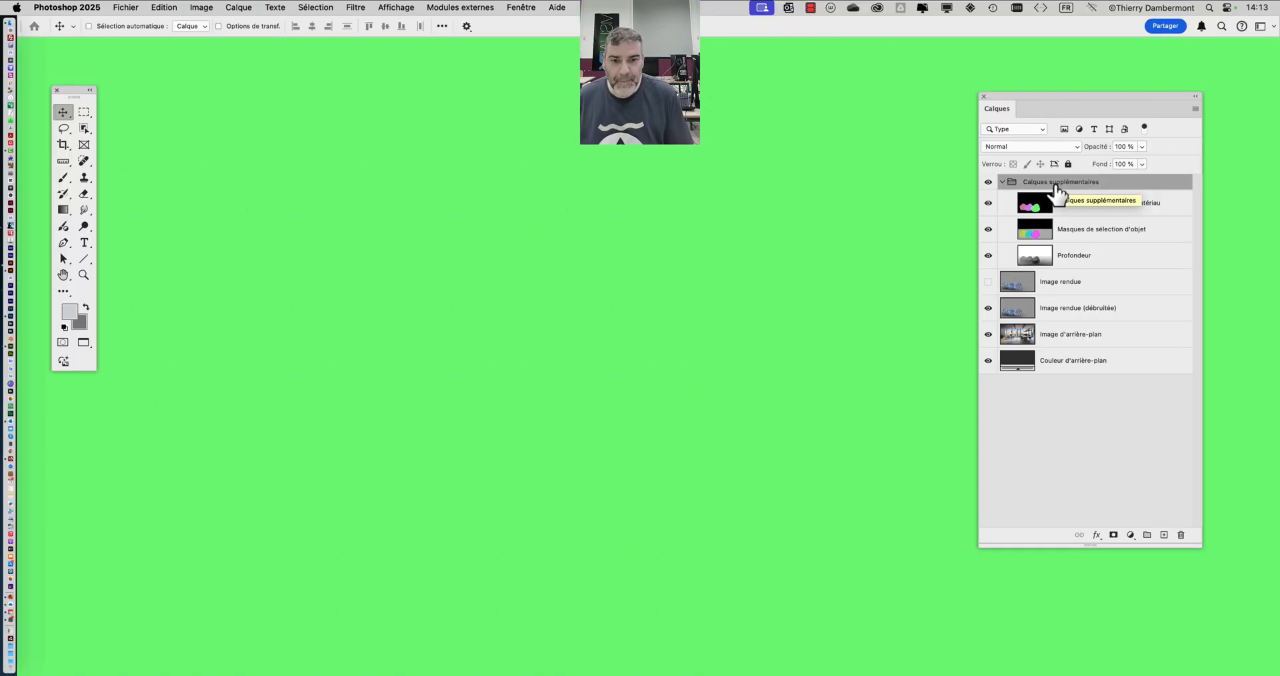
pyautogui.click(1066, 260)
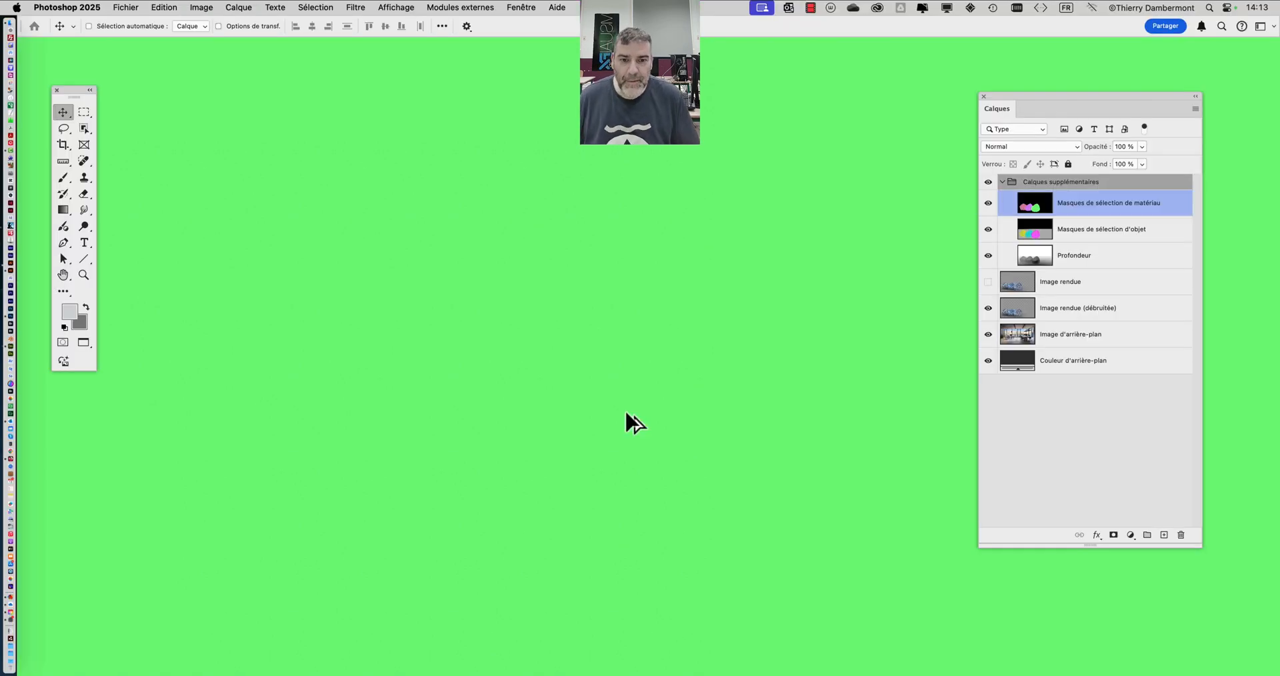
pyautogui.scroll(-5, 625, 412)
pyautogui.scroll(-5, 625, 411)
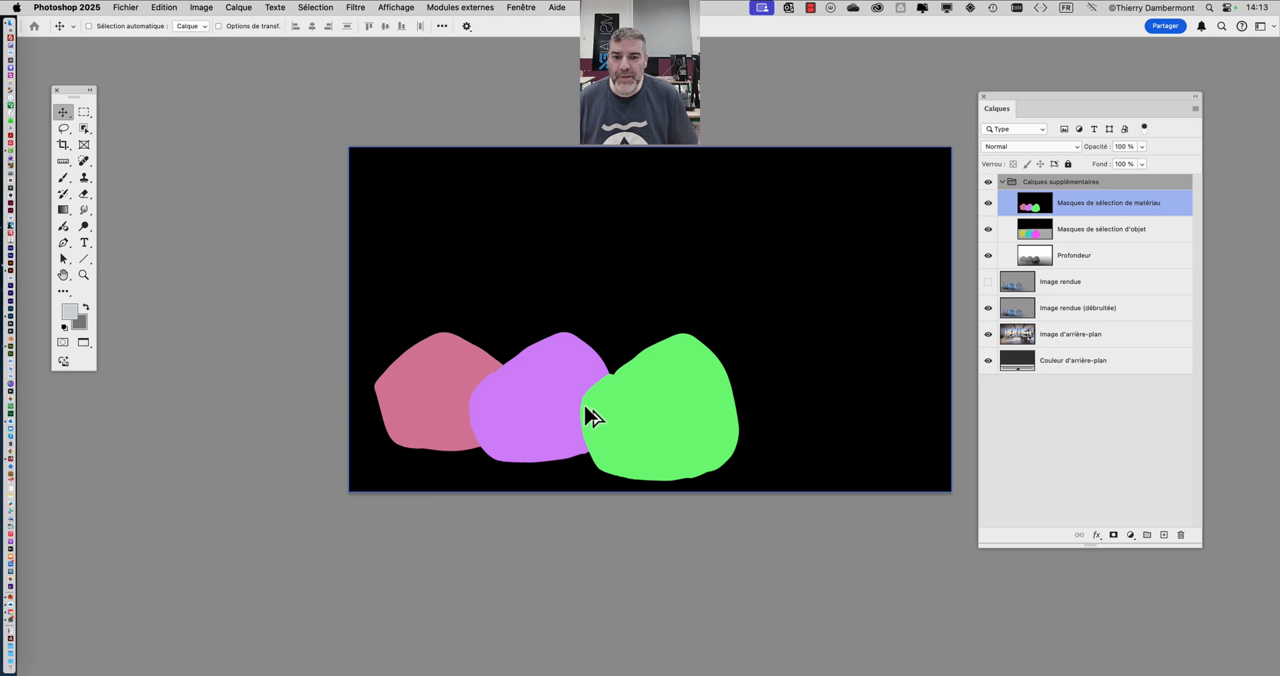
pyautogui.scroll(2, 534, 393)
pyautogui.scroll(2, 536, 393)
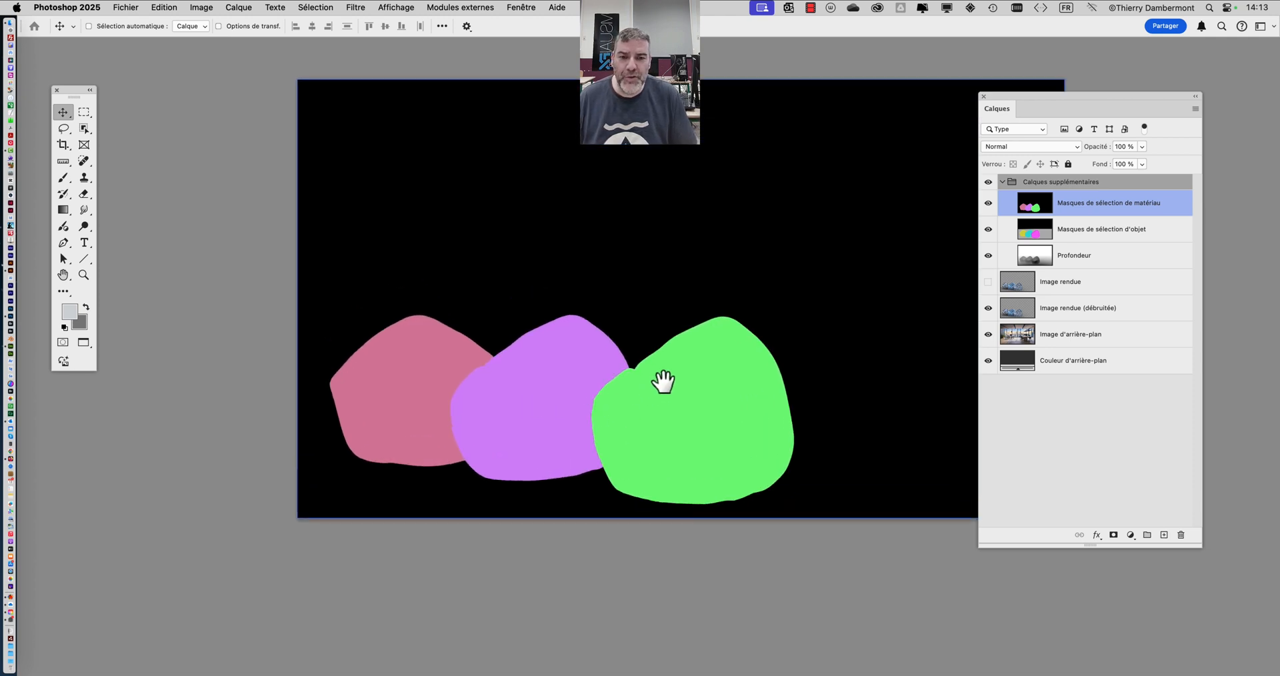
pyautogui.moveTo(663, 382); pyautogui.dragTo(589, 367)
pyautogui.scroll(1, 625, 368)
pyautogui.scroll(2, 626, 374)
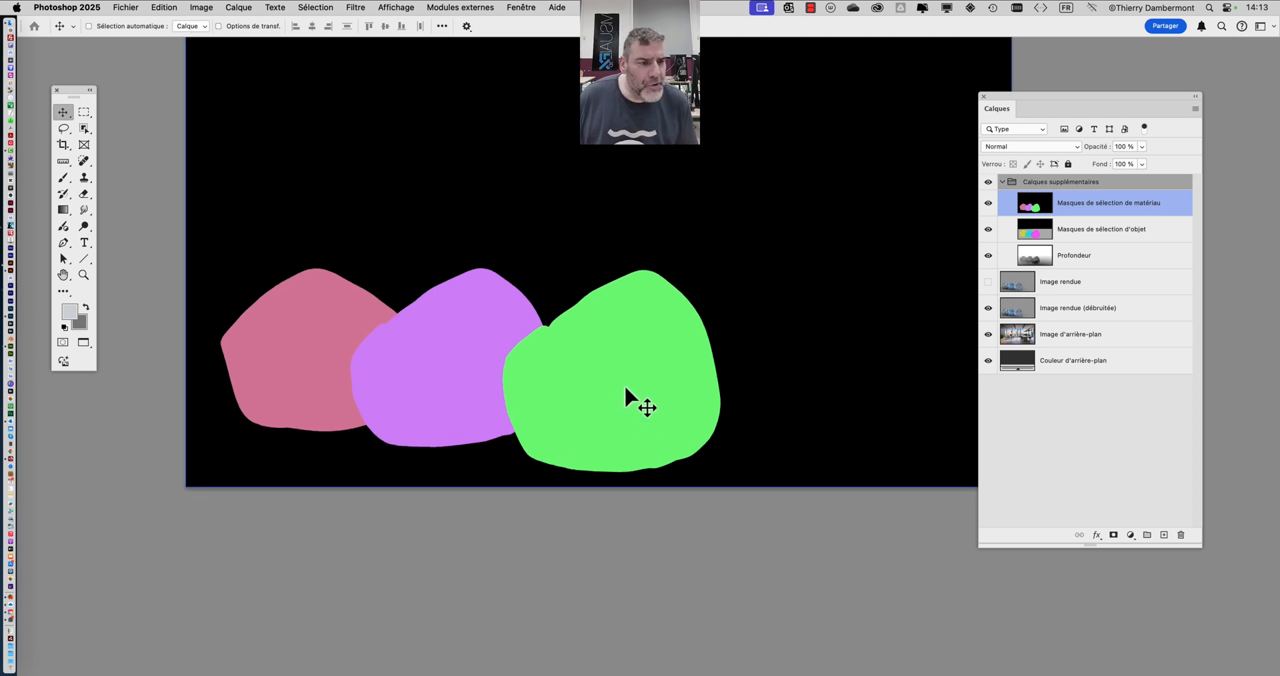
pyautogui.click(988, 182)
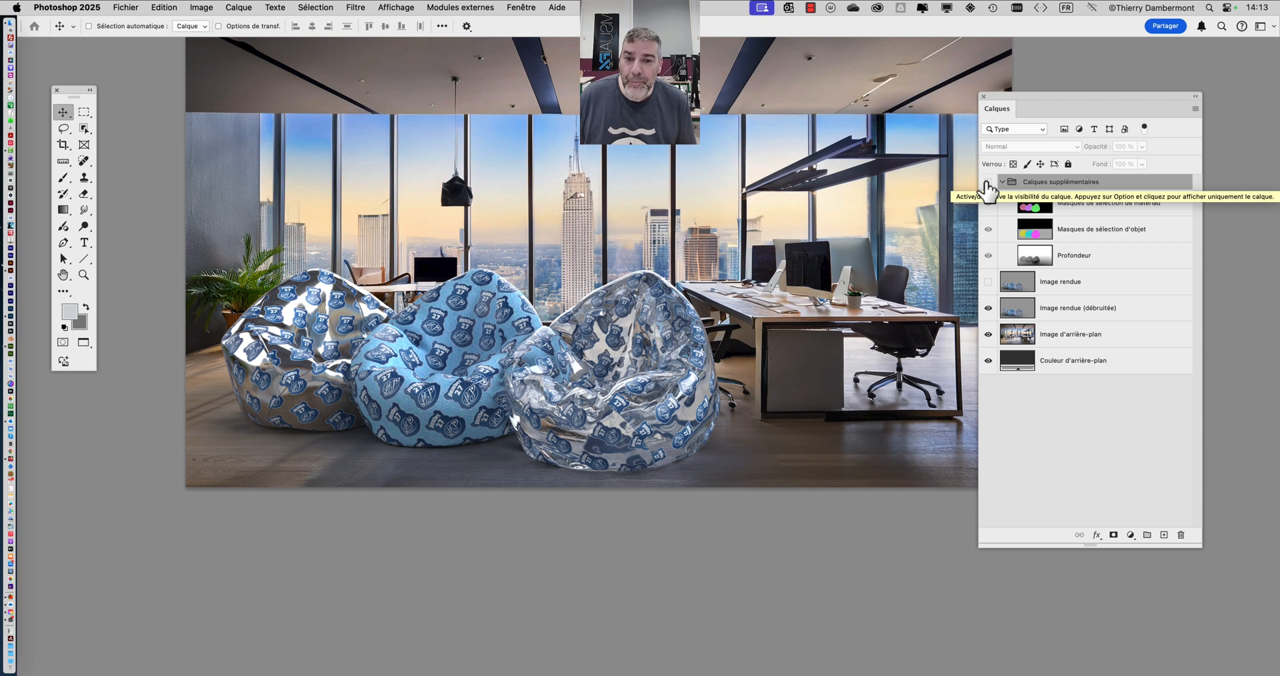
pyautogui.click(987, 183)
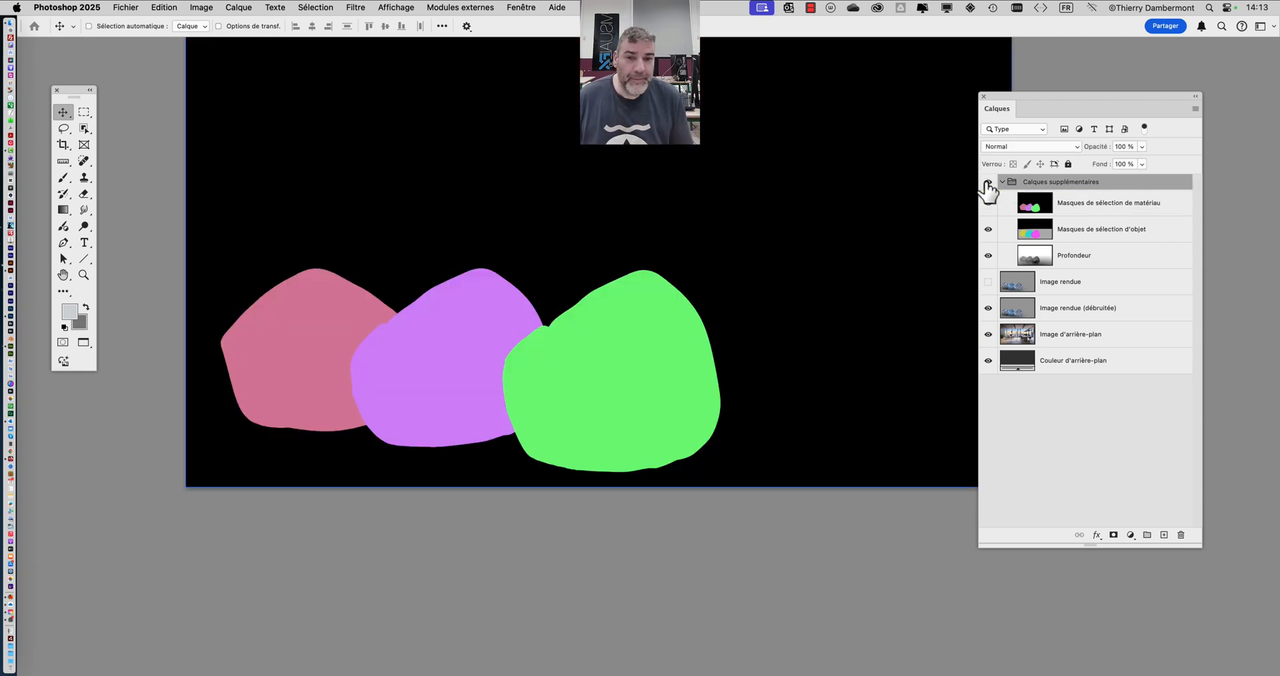
# - Select the middle bean bag with Plage de couleurs by sampling its purple colour in the material selection mask at tolerance 59
pyautogui.click(327, 8)
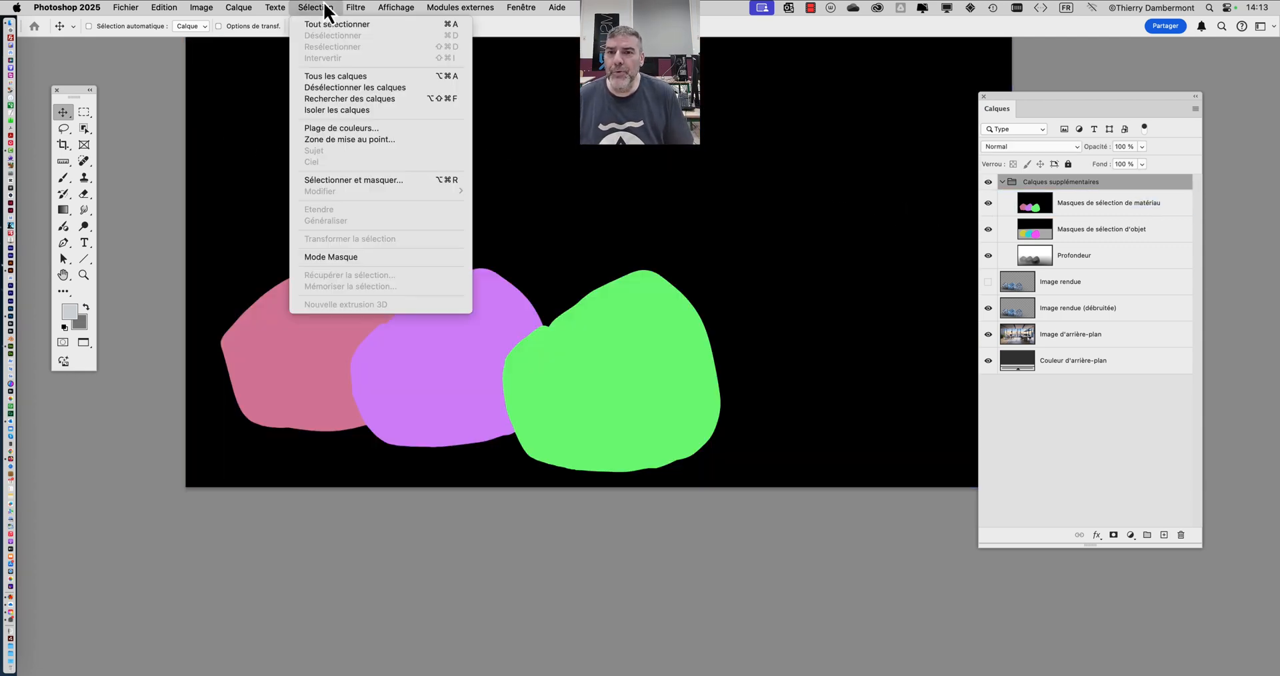
pyautogui.press('super+shift+4')
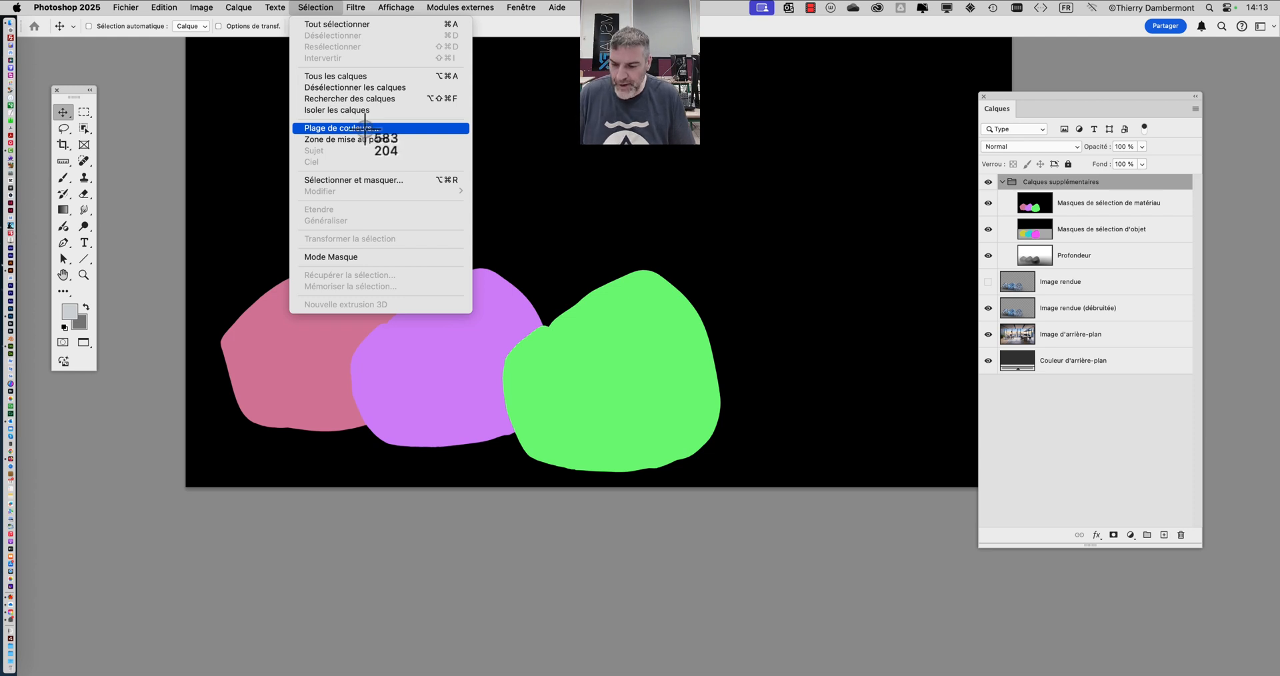
pyautogui.click(364, 127)
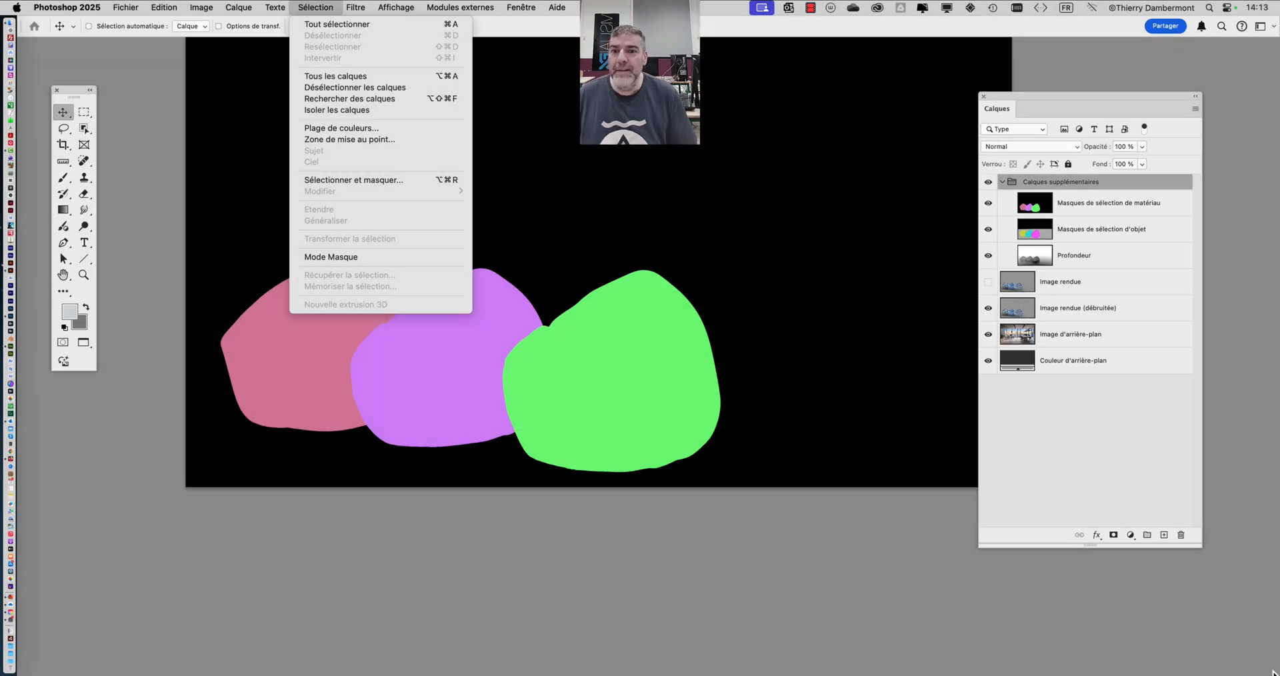
pyautogui.click(386, 130)
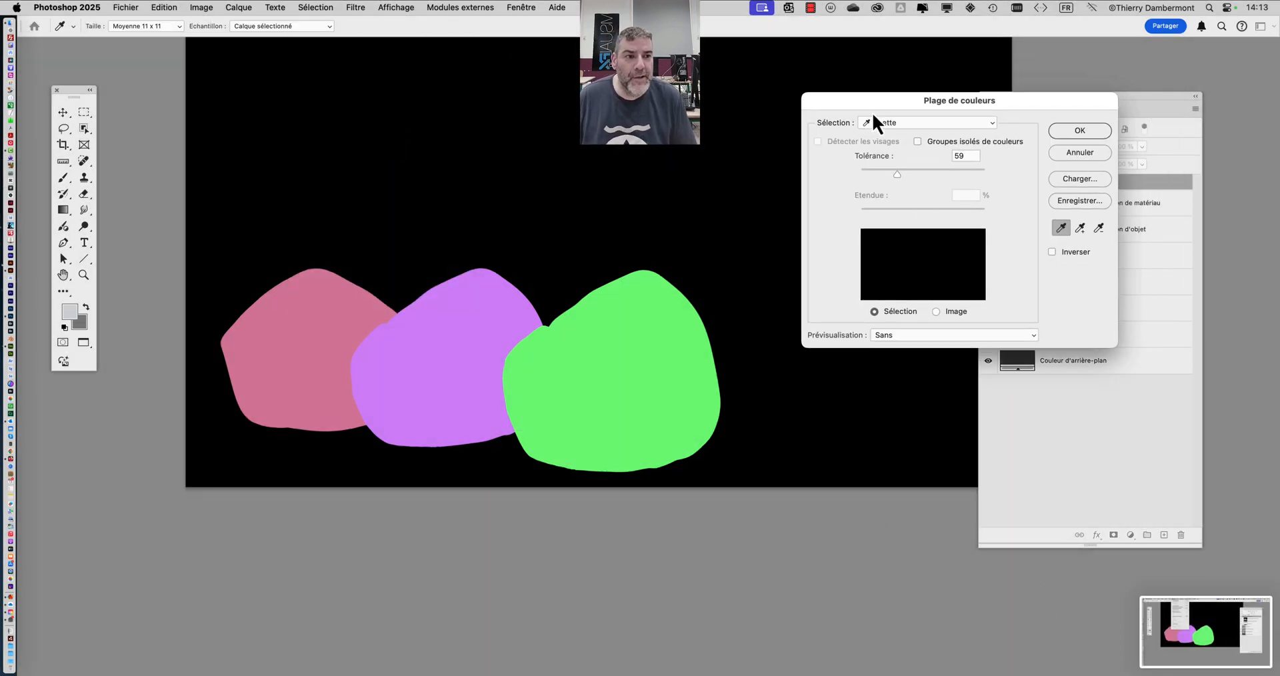
pyautogui.moveTo(880, 102); pyautogui.dragTo(863, 120)
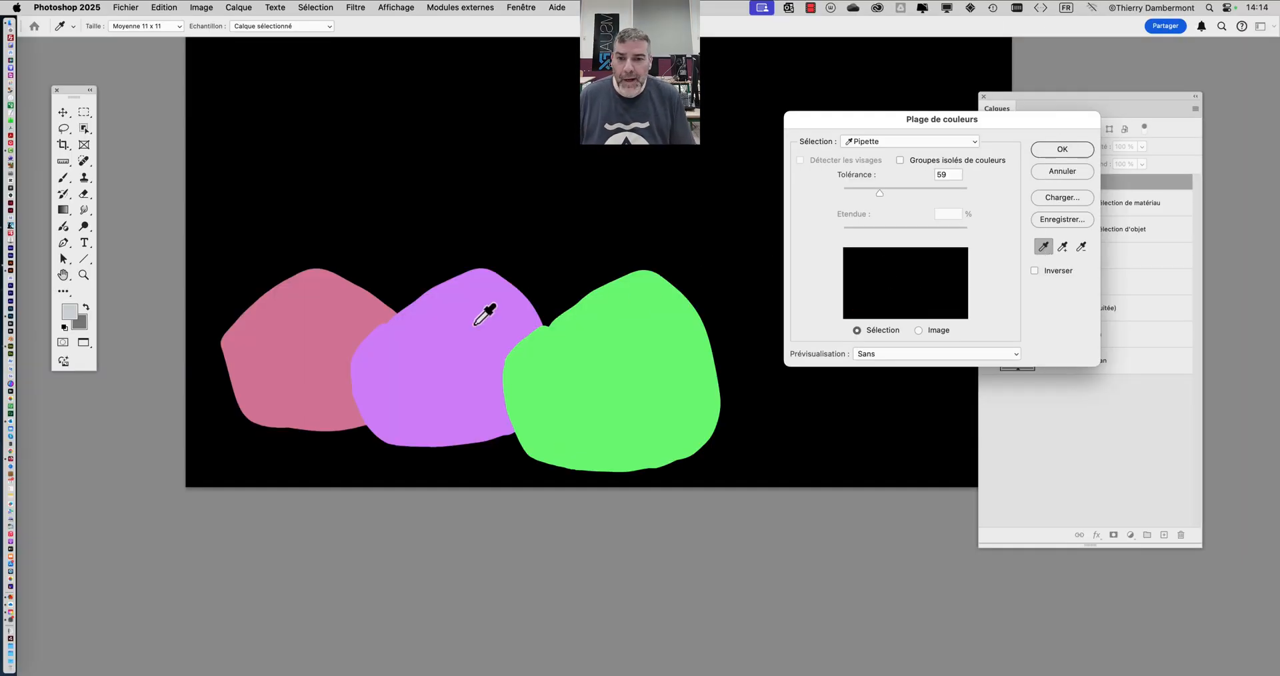
pyautogui.click(474, 324)
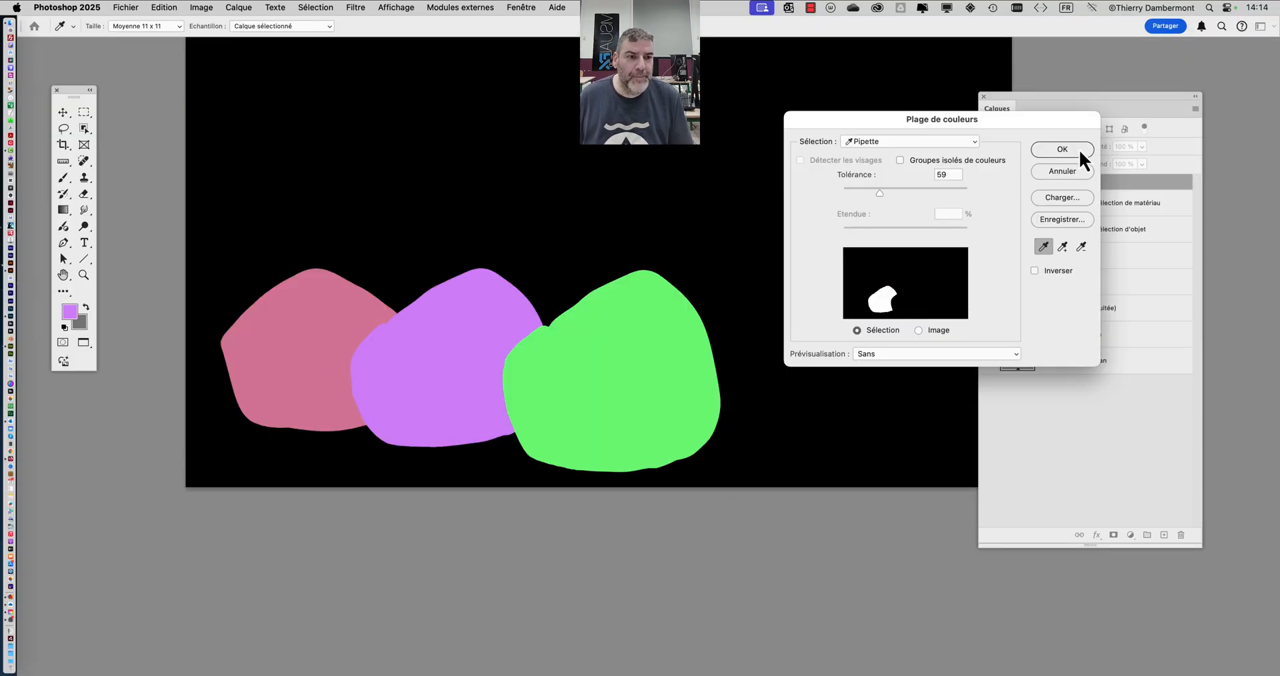
pyautogui.click(1078, 149)
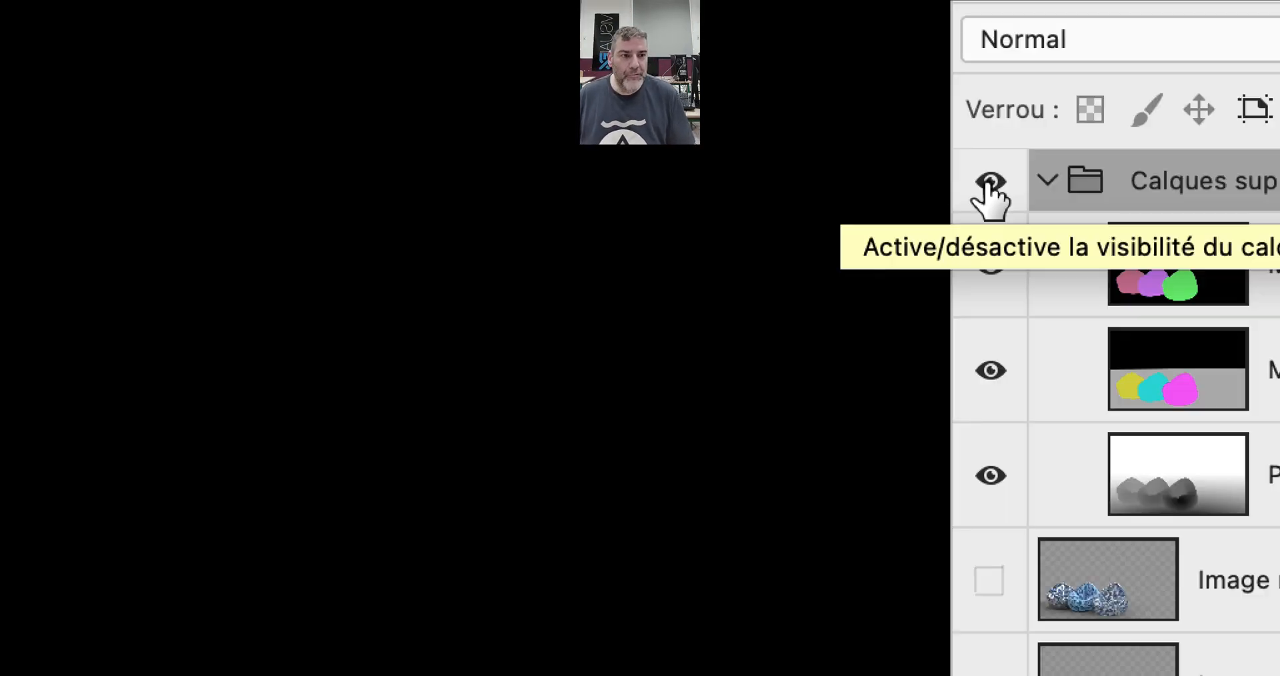
# - Hide the Calques supplémentaires group and check the selection outline around the middle blue bean bag on the denoised render
pyautogui.click(988, 184)
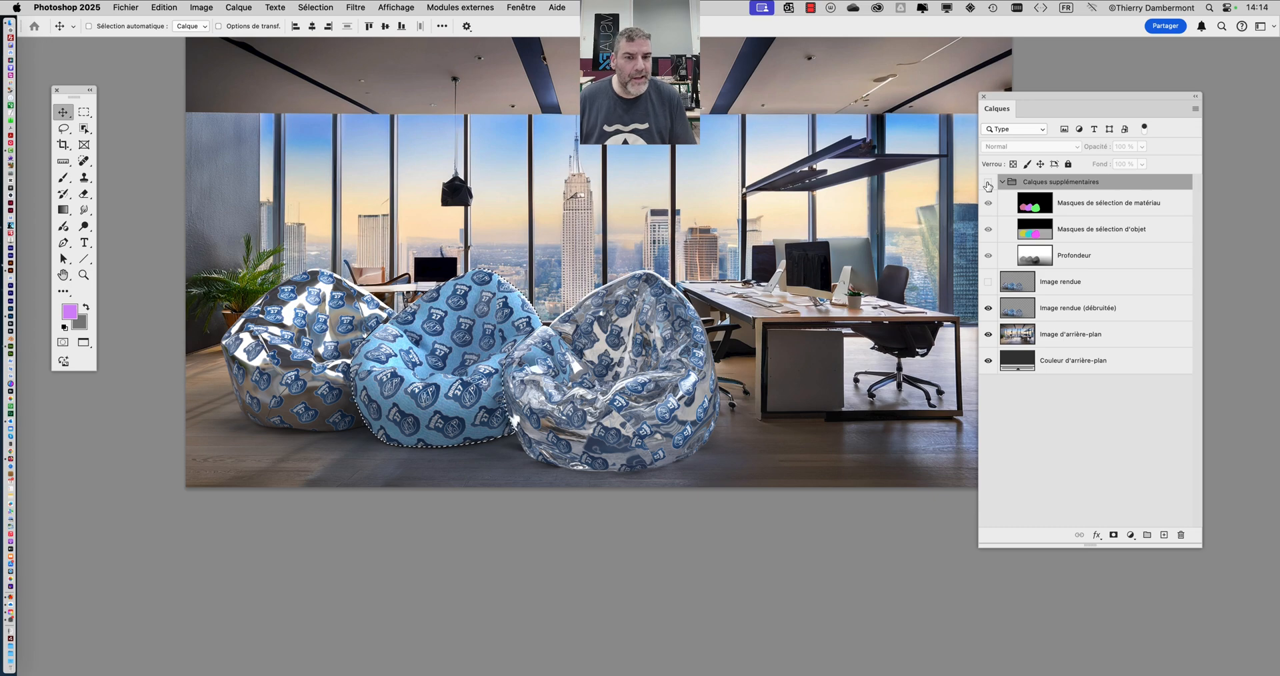
pyautogui.click(1080, 334)
pyautogui.click(1079, 308)
pyautogui.scroll(3, 386, 365)
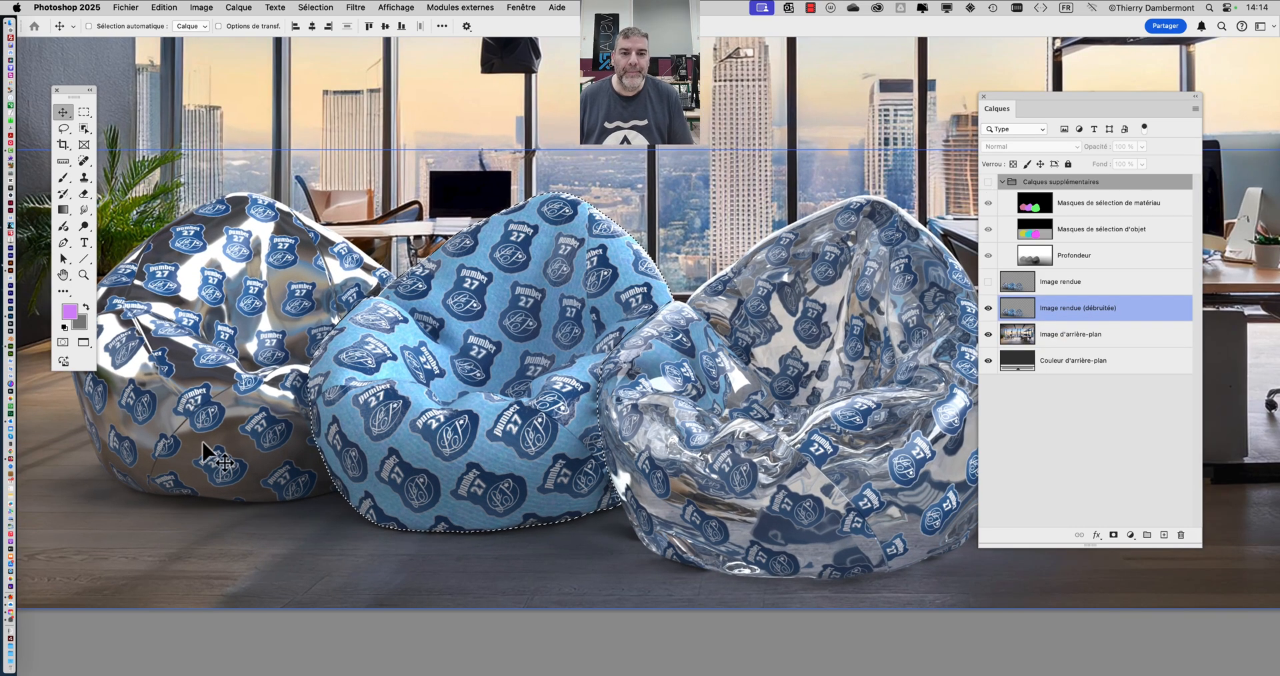
pyautogui.moveTo(376, 367); pyautogui.dragTo(290, 376)
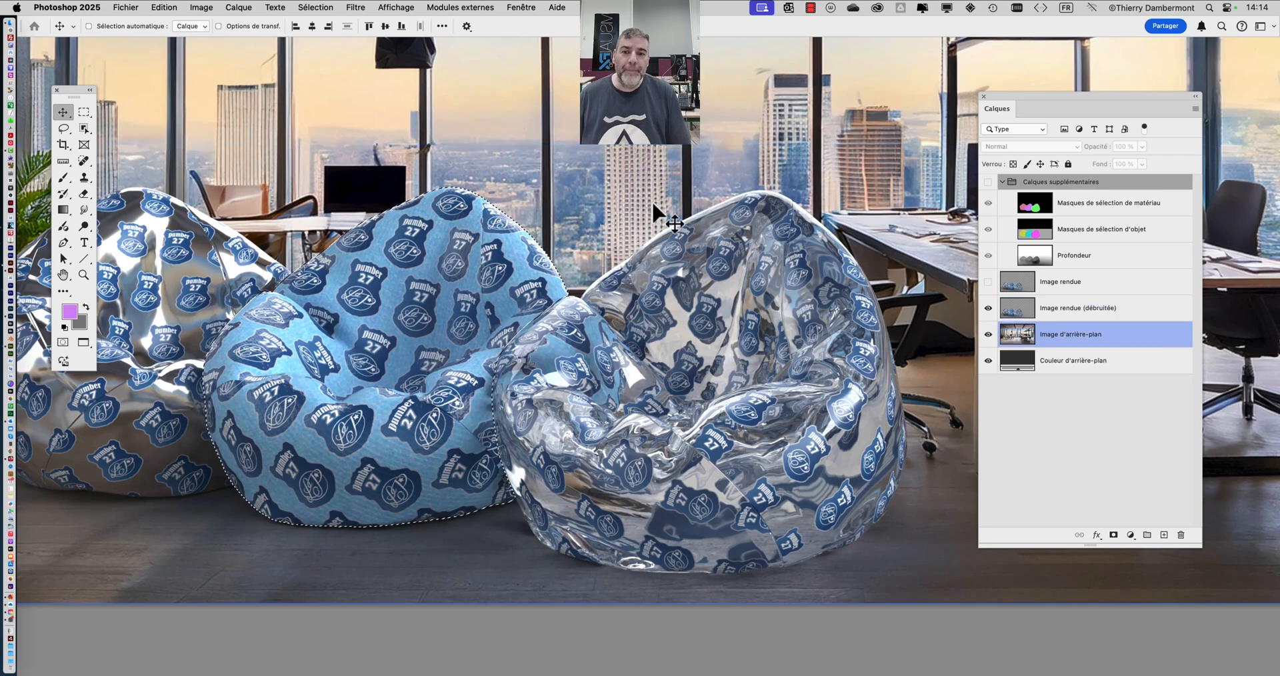
pyautogui.hotkey('alt', '[')
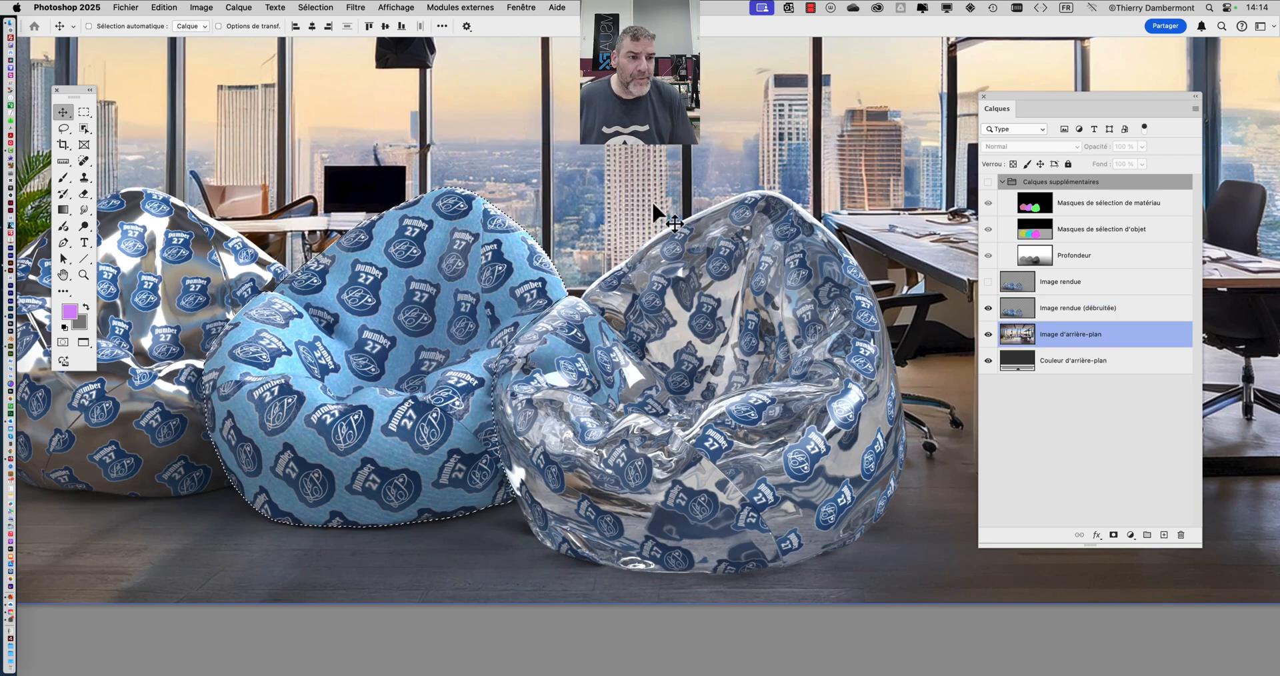
pyautogui.keyDown('super'); pyautogui.click(753, 266); pyautogui.keyUp('super')
pyautogui.keyDown('super'); pyautogui.click(912, 309); pyautogui.keyUp('super')
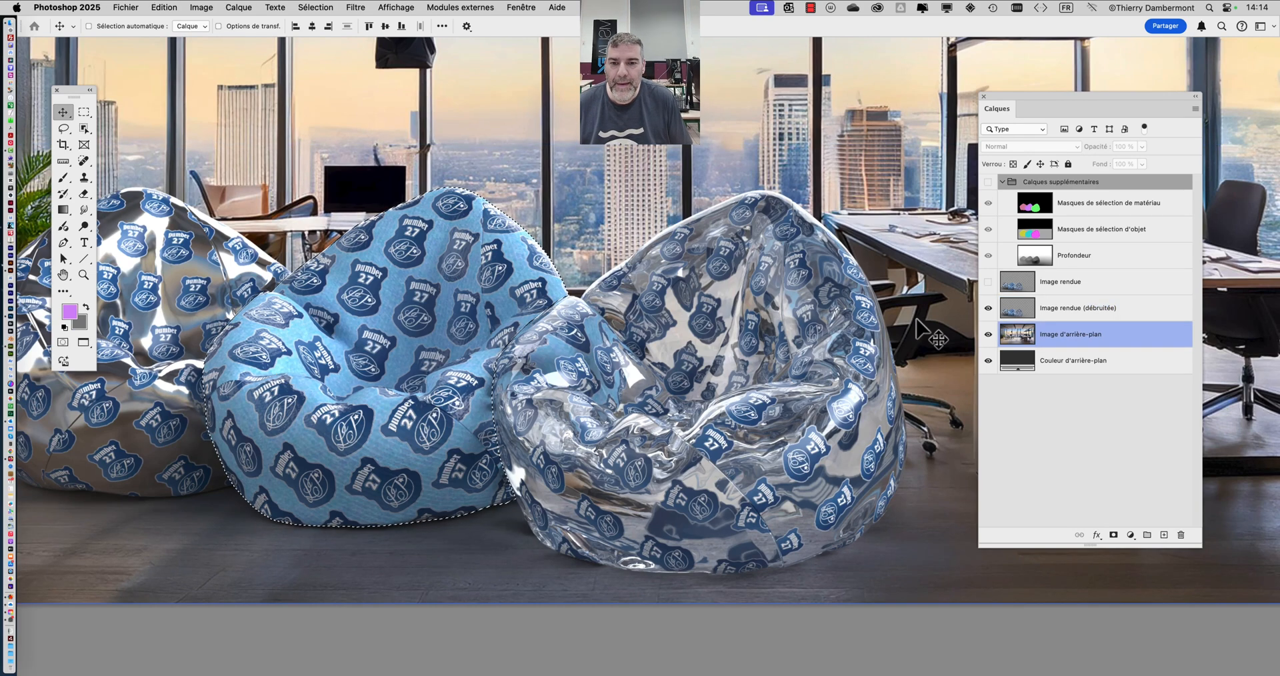
pyautogui.keyDown('super'); pyautogui.click(258, 50); pyautogui.keyUp('super')
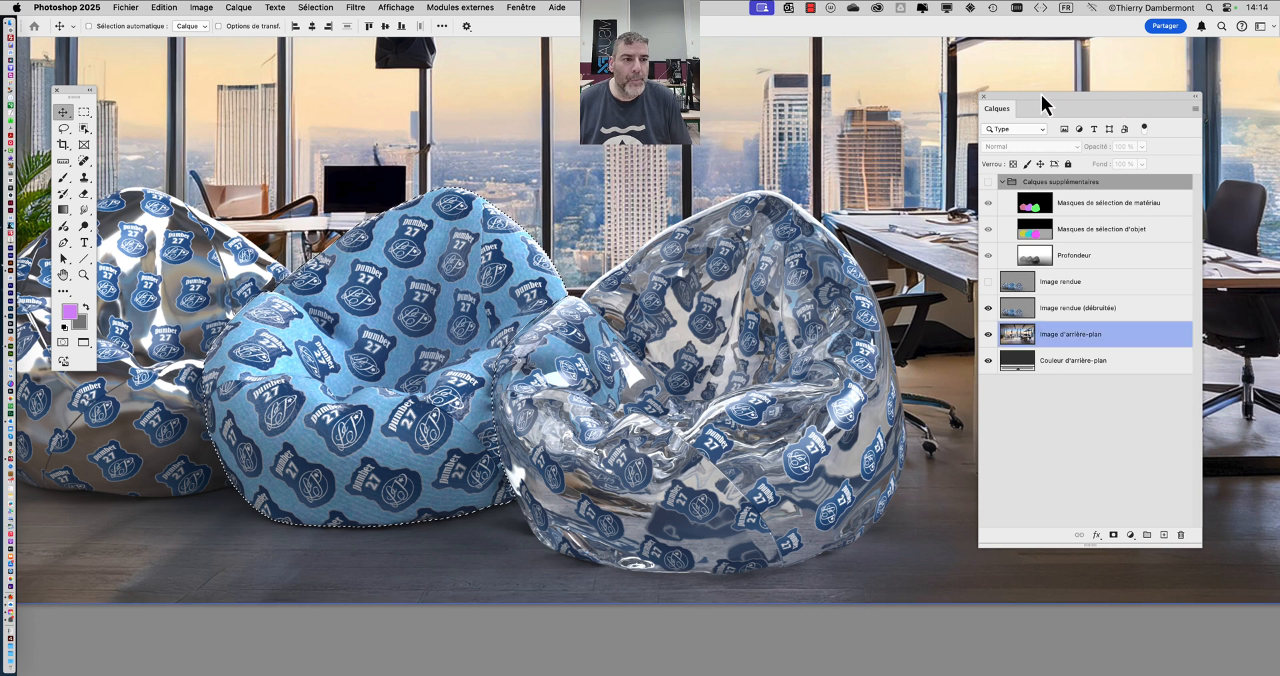
# - Make the layer list compact and add a Courbes adjustment layer masked by the middle bean-bag selection
pyautogui.moveTo(1041, 97); pyautogui.dragTo(977, 71)
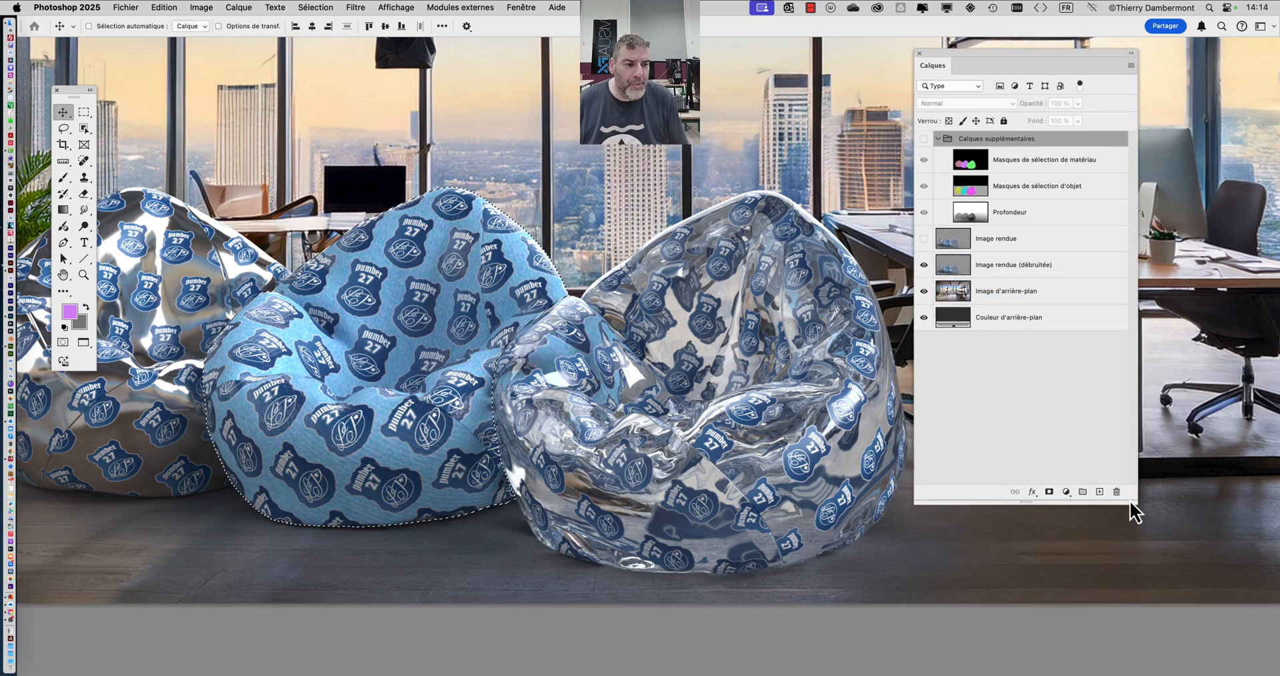
pyautogui.moveTo(1135, 501); pyautogui.dragTo(1154, 377)
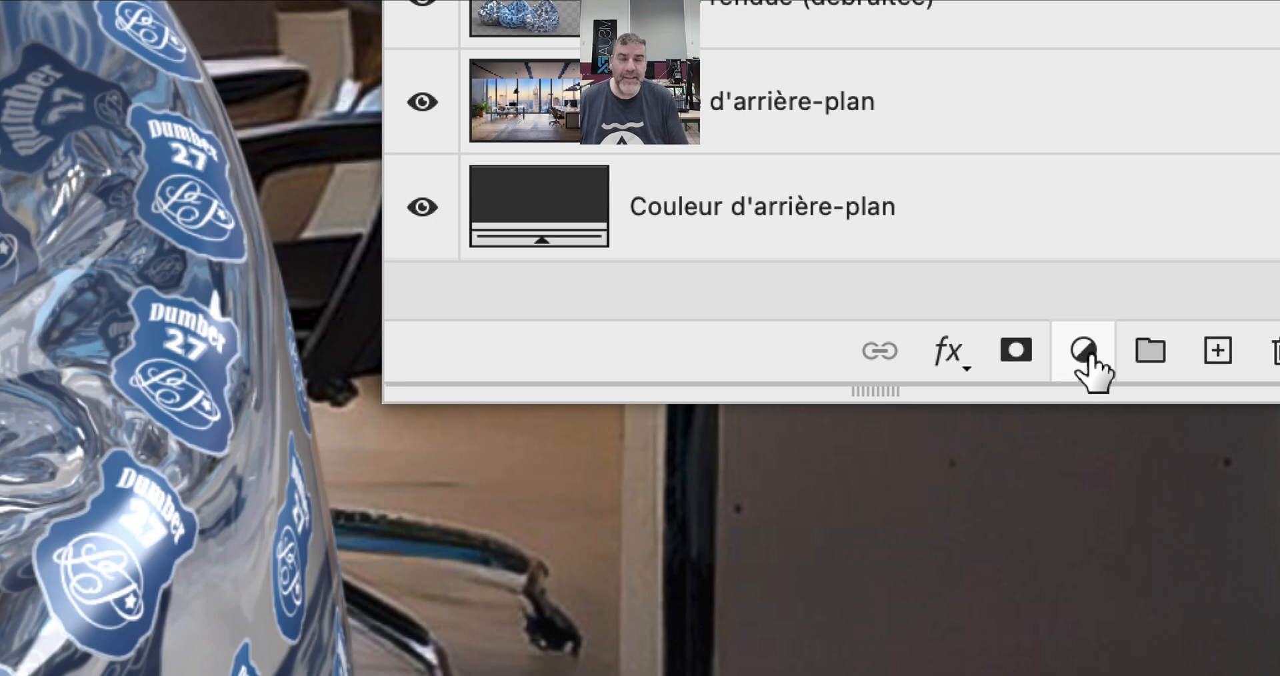
pyautogui.click(1085, 352)
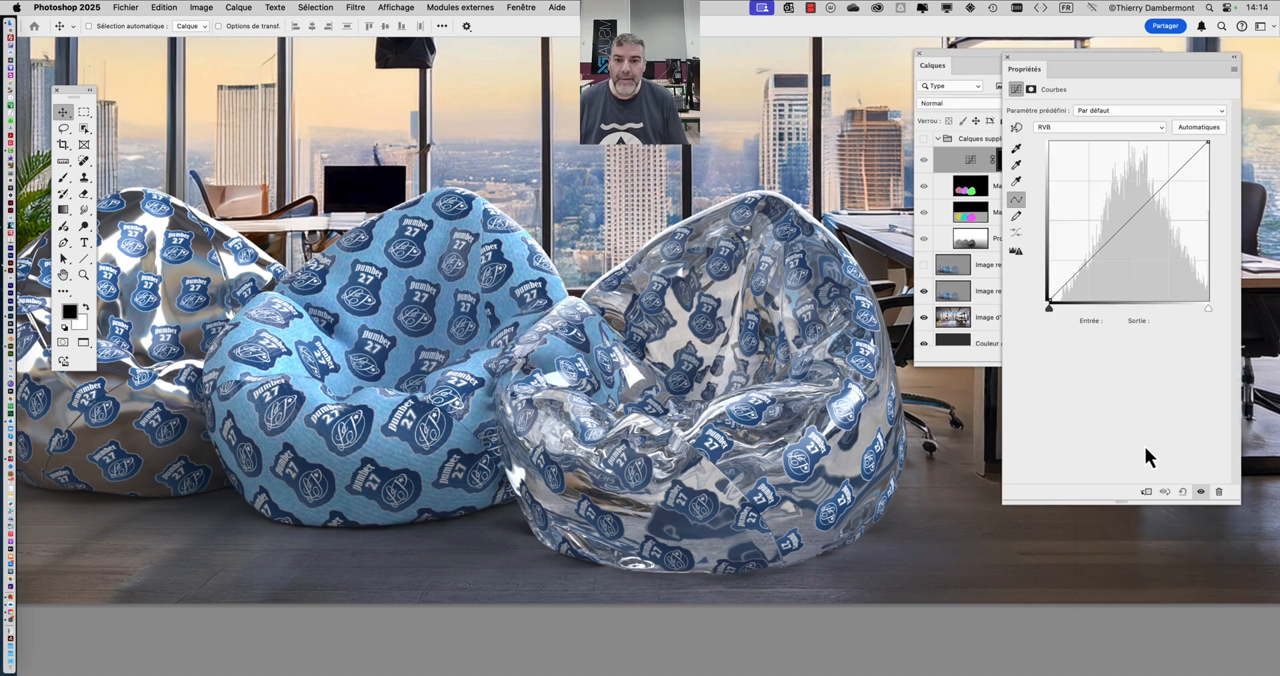
# - Move the Courbes 1 layer out of the group to directly above Image rendue (débruitée) and arrange the curve settings beside the layer list
pyautogui.moveTo(1055, 57); pyautogui.dragTo(649, 333)
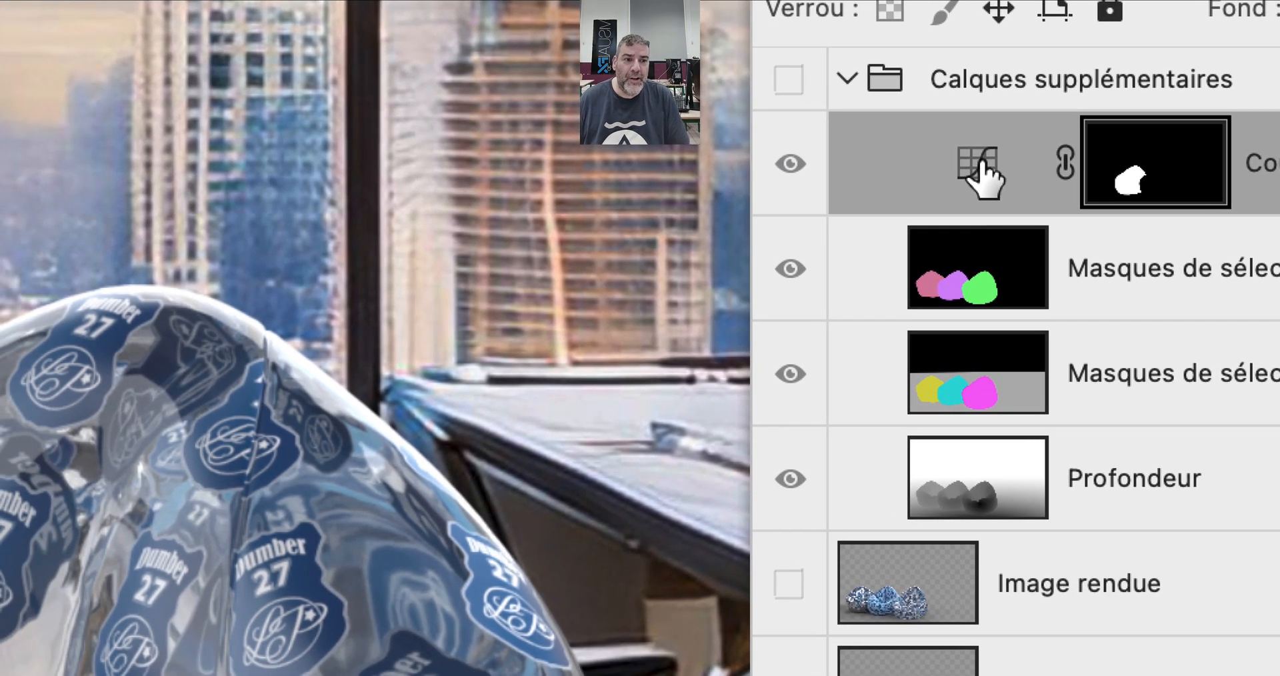
pyautogui.moveTo(1040, 241); pyautogui.dragTo(1057, 297)
pyautogui.moveTo(981, 175); pyautogui.dragTo(1006, 567)
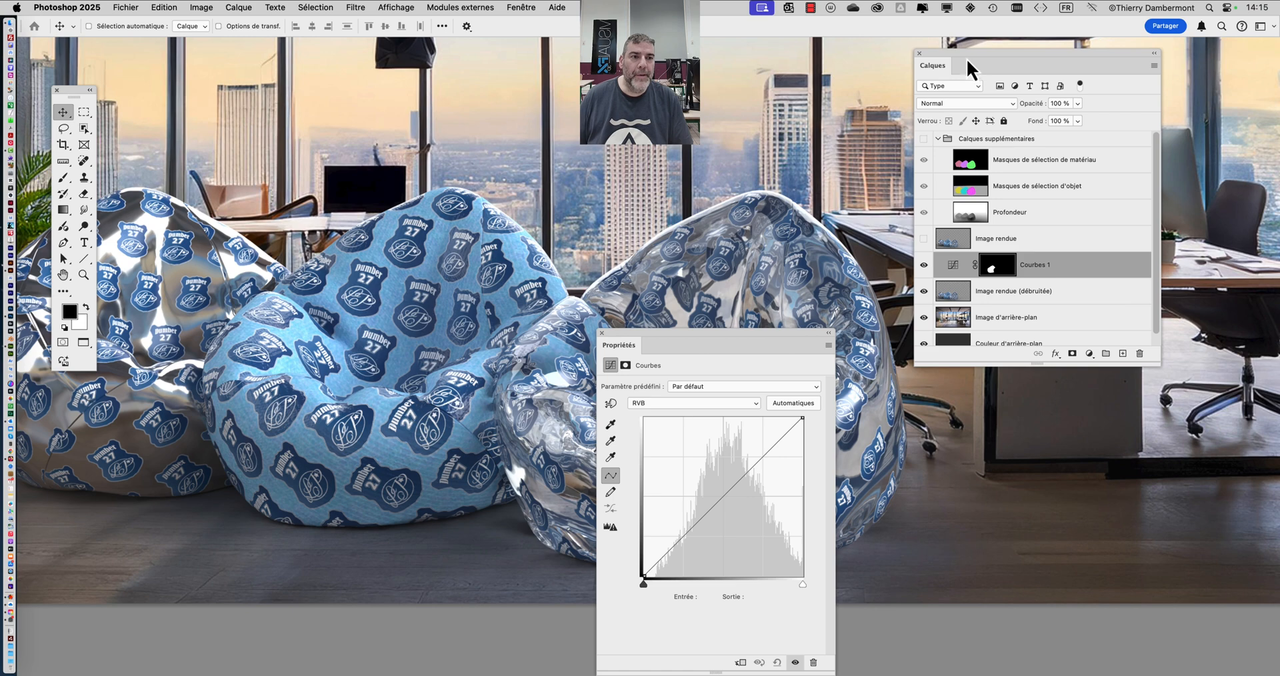
pyautogui.moveTo(967, 59); pyautogui.dragTo(1069, 56)
pyautogui.moveTo(698, 352); pyautogui.dragTo(868, 71)
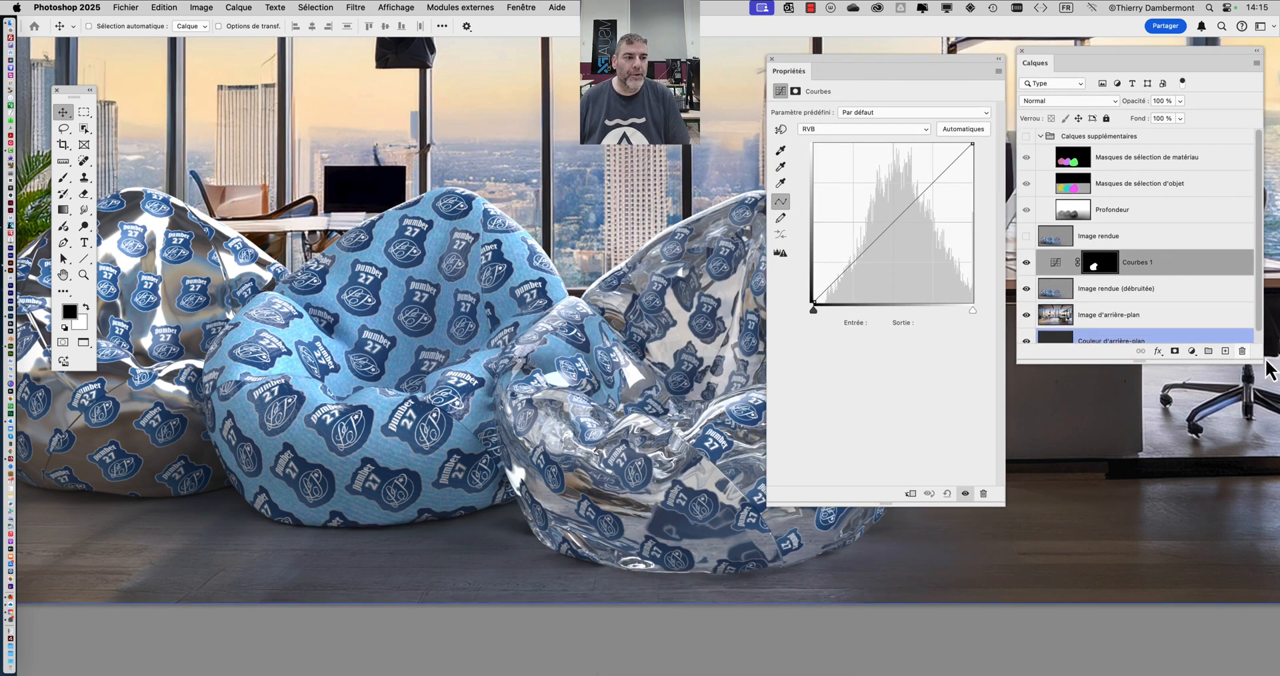
pyautogui.moveTo(1263, 364); pyautogui.dragTo(1257, 546)
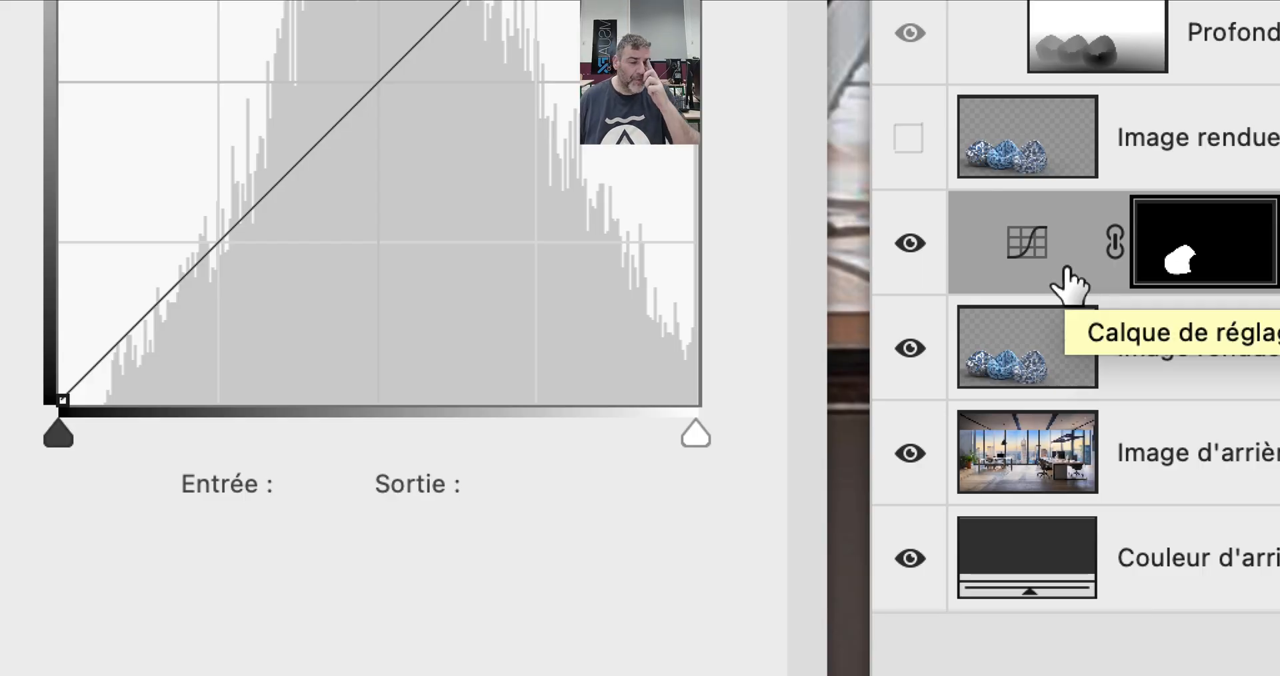
pyautogui.click(1249, 384)
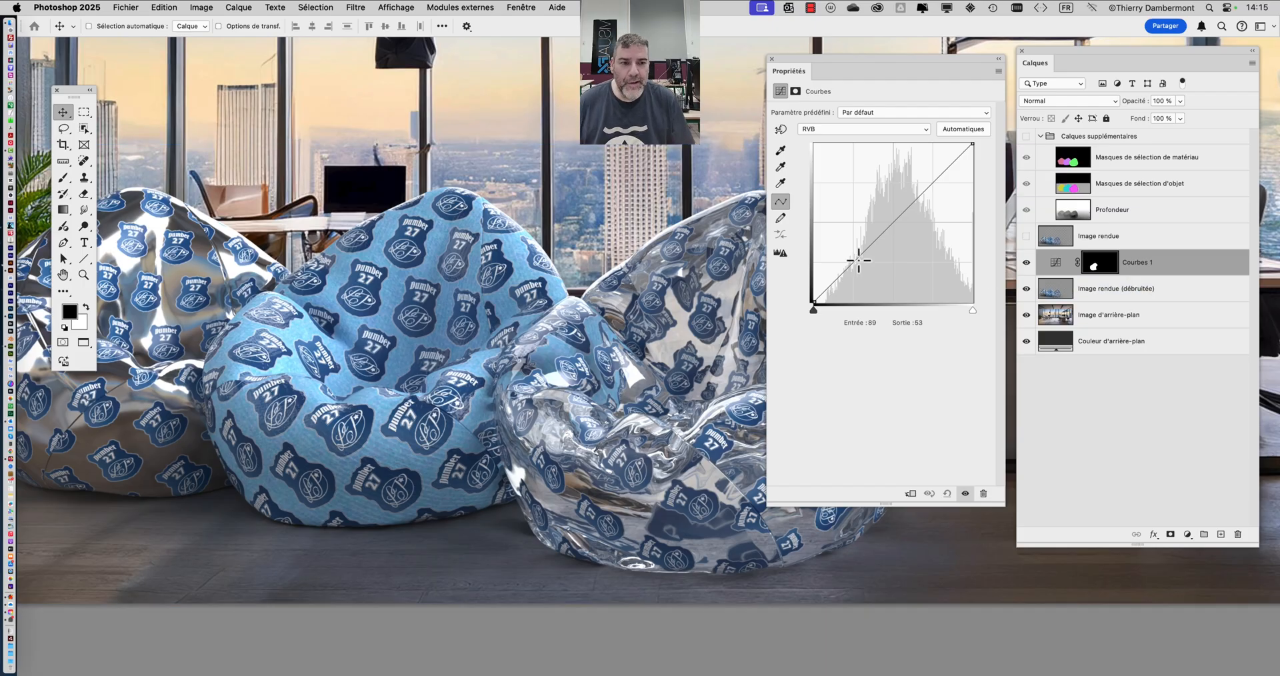
# - Shape a strong S-curve on the RVB channel of Courbes 1, with darker shadows and the highlight point at input 169, output 208
pyautogui.click(863, 250)
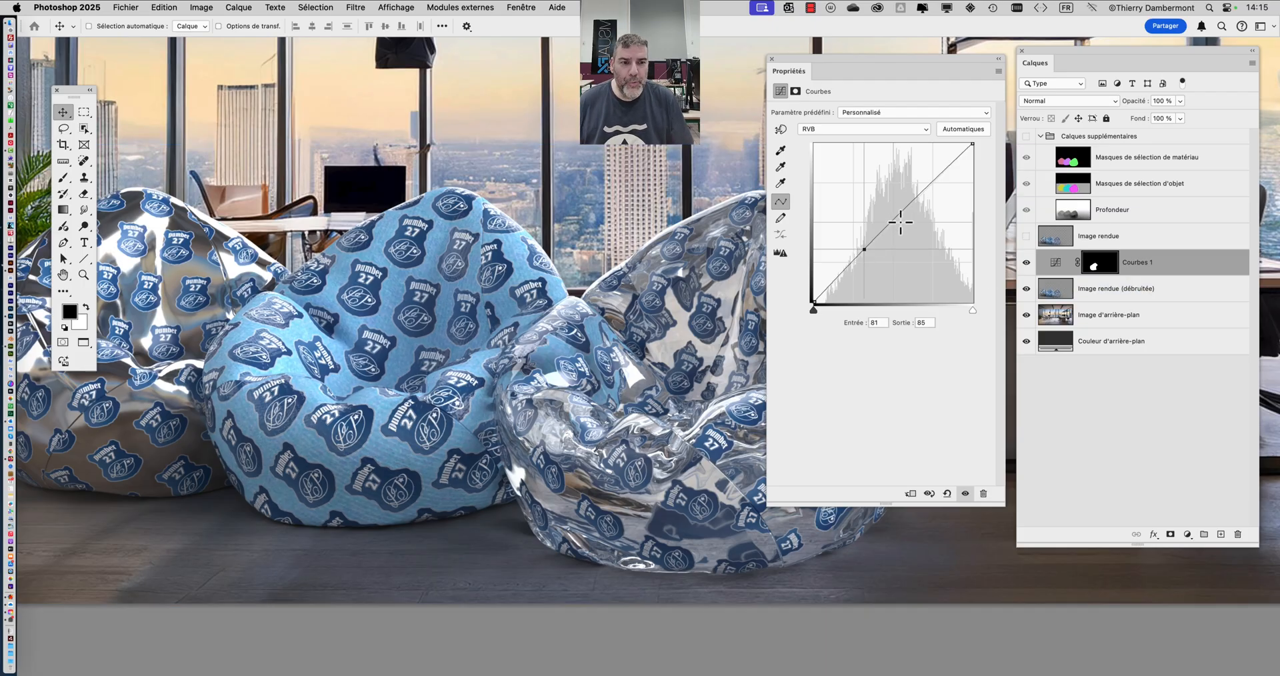
pyautogui.click(933, 181)
pyautogui.moveTo(865, 251); pyautogui.dragTo(870, 255)
pyautogui.moveTo(936, 183)
pyautogui.mouseDown()
pyautogui.moveTo(922, 178)
pyautogui.moveTo(939, 187)
pyautogui.mouseUp()
pyautogui.moveTo(876, 260)
pyautogui.mouseDown()
pyautogui.moveTo(857, 251)
pyautogui.moveTo(880, 262)
pyautogui.mouseUp()
pyautogui.moveTo(938, 190); pyautogui.dragTo(917, 174)
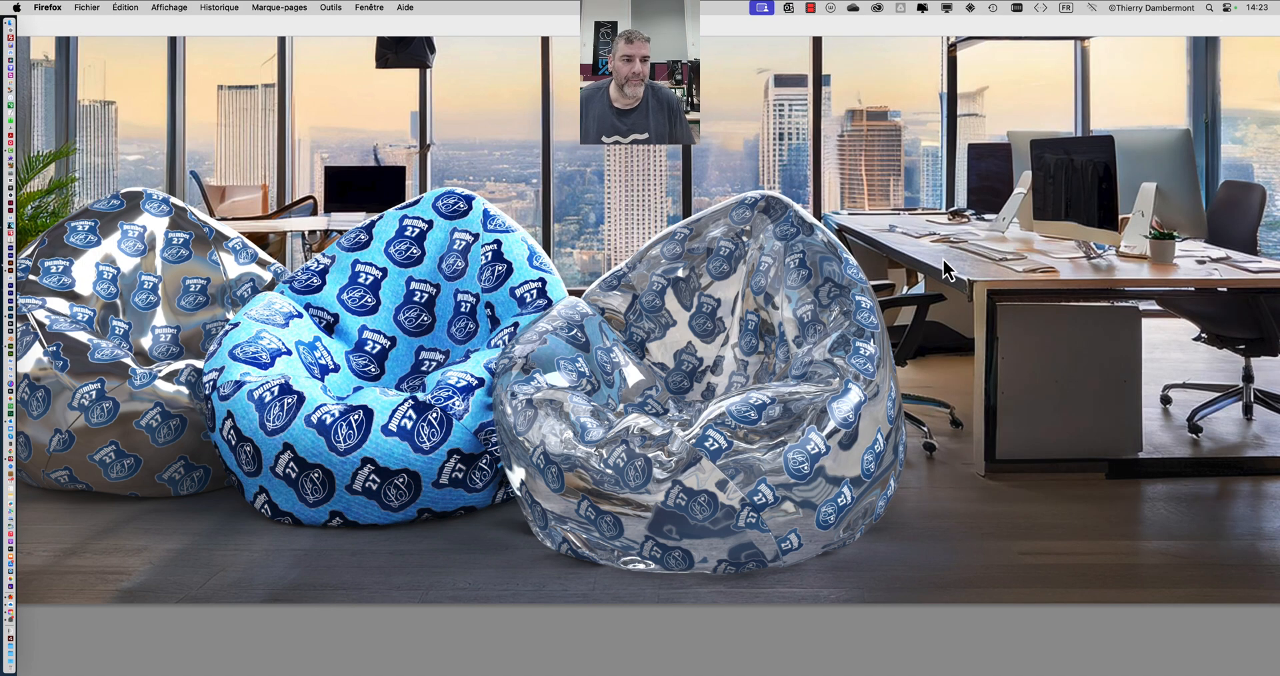
# - Soften the Courbes 1 curve by setting the highlight point to input 166, output 199 and raising the shadow point slightly
pyautogui.press('super+Tab')
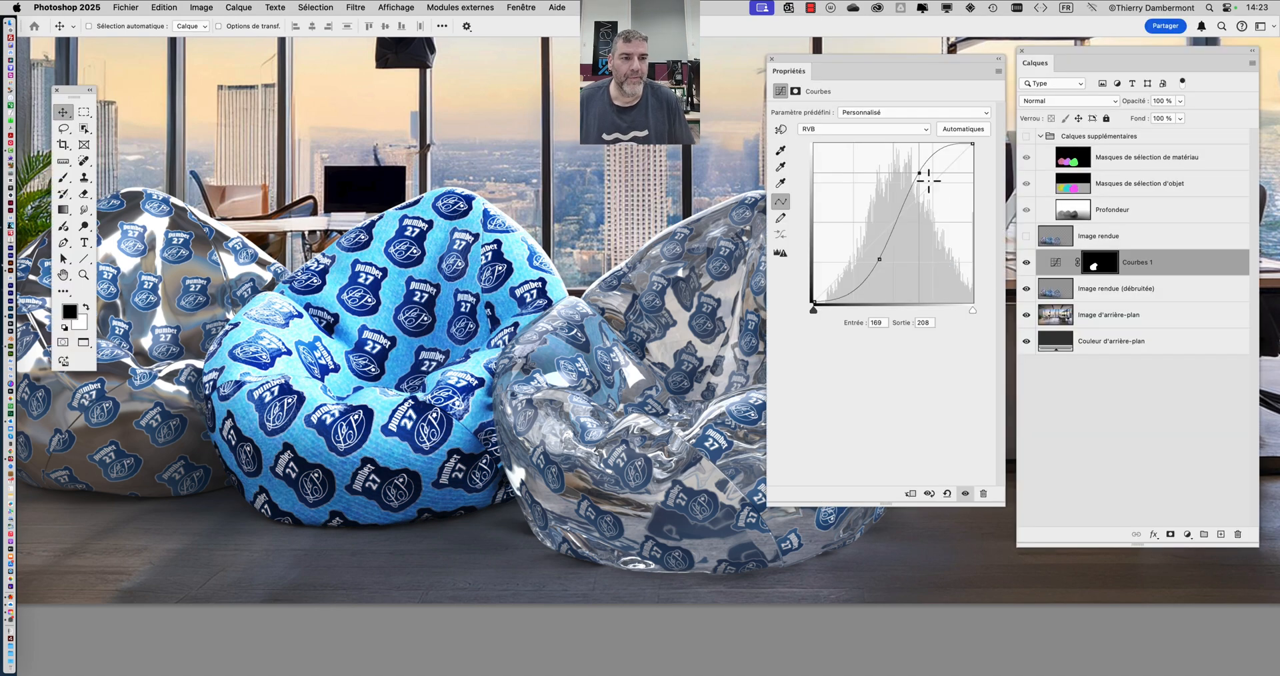
pyautogui.moveTo(924, 190)
pyautogui.mouseDown()
pyautogui.moveTo(922, 203)
pyautogui.moveTo(917, 179)
pyautogui.mouseUp()
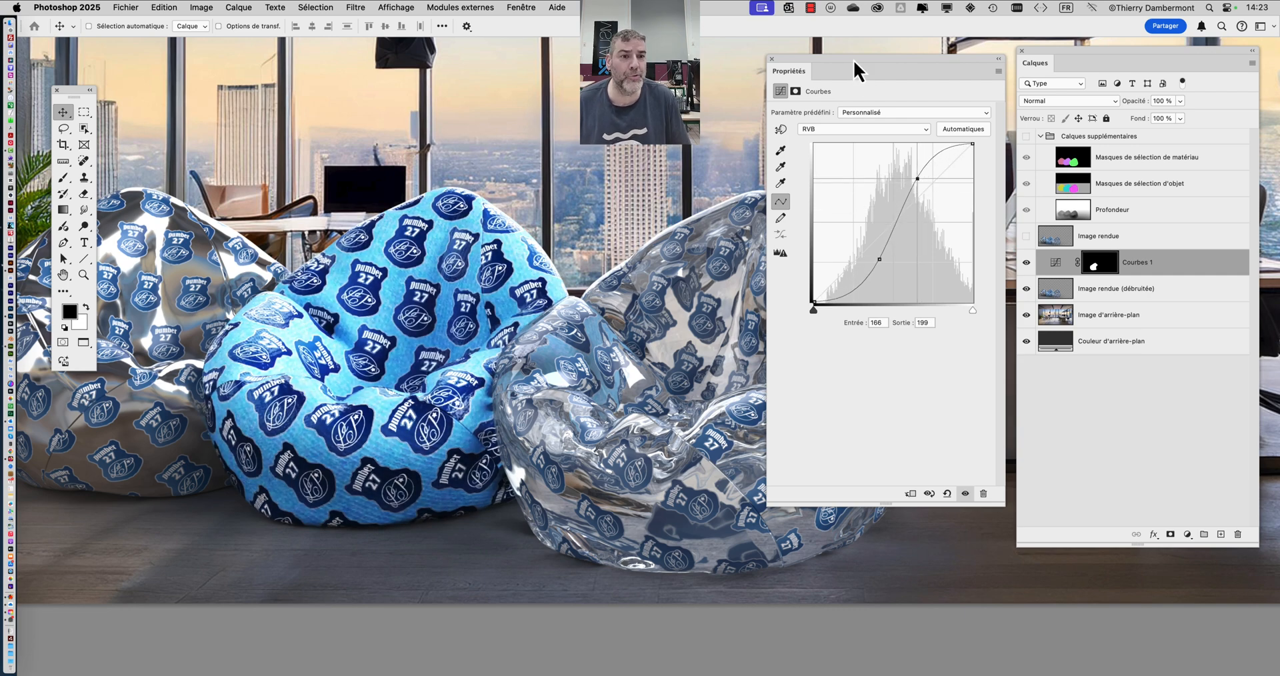
pyautogui.moveTo(853, 61); pyautogui.dragTo(796, 44)
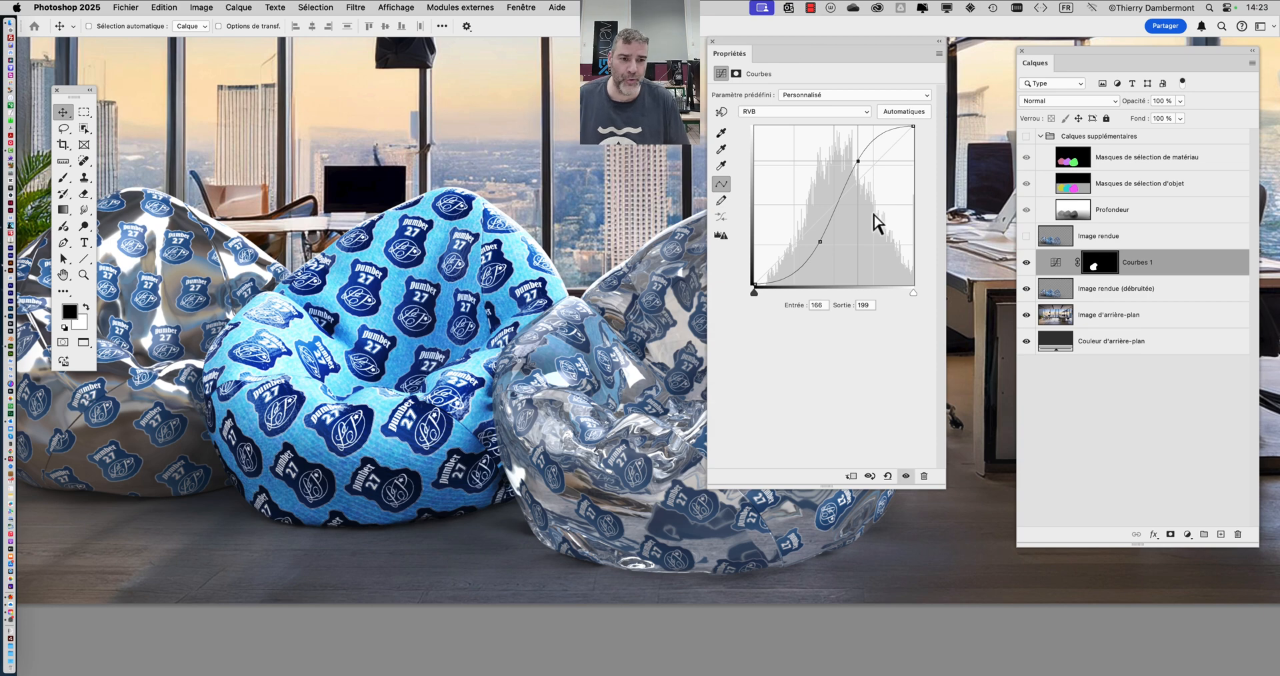
pyautogui.moveTo(819, 243); pyautogui.dragTo(816, 236)
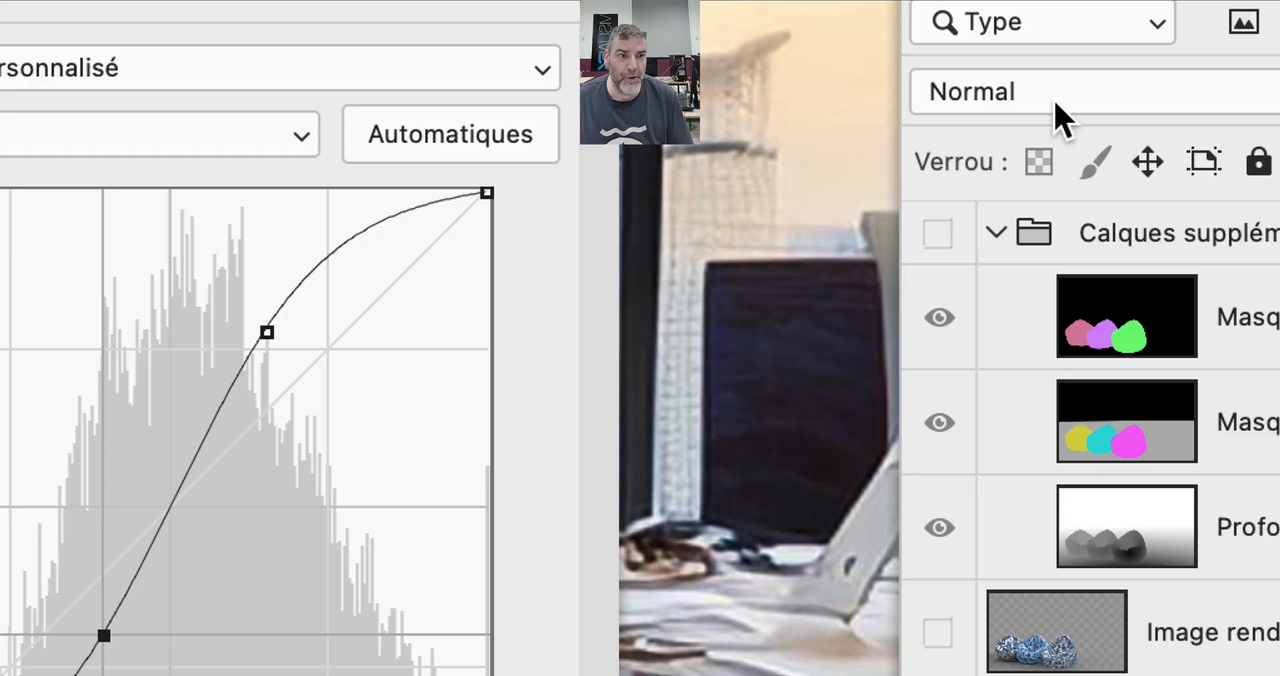
# - Set the blend mode of the Courbes 1 layer to Luminosité
pyautogui.click(1053, 104)
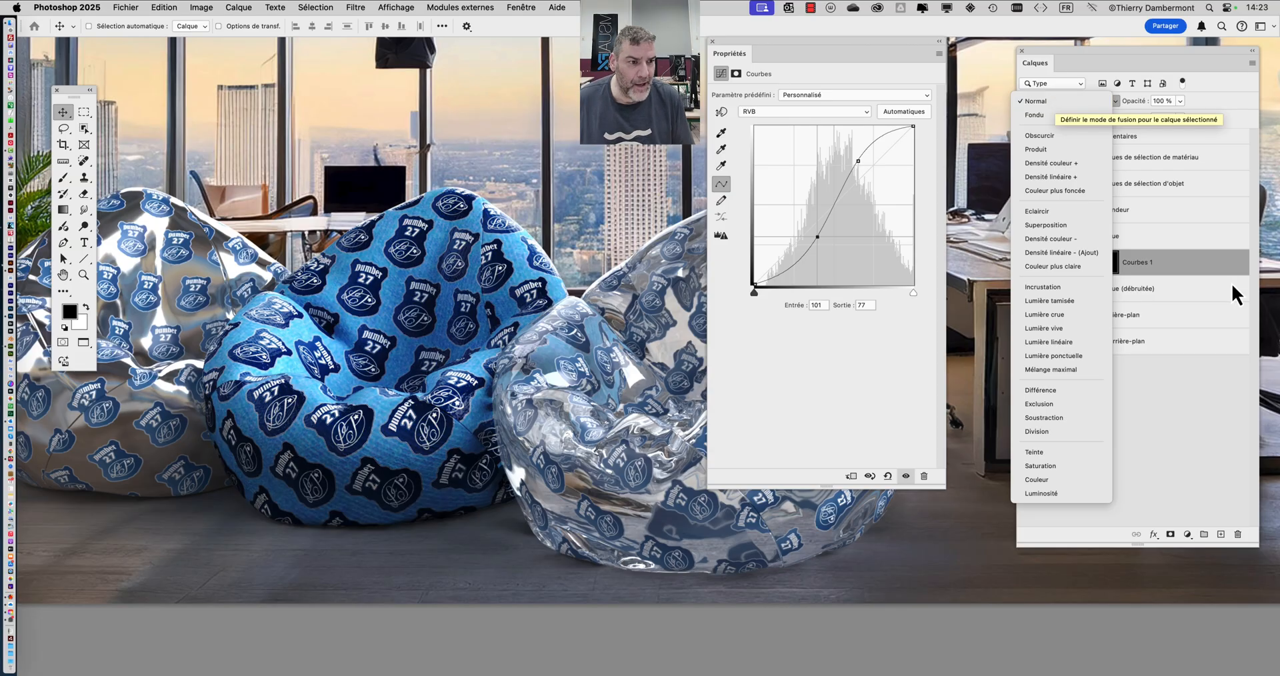
pyautogui.click(1199, 266)
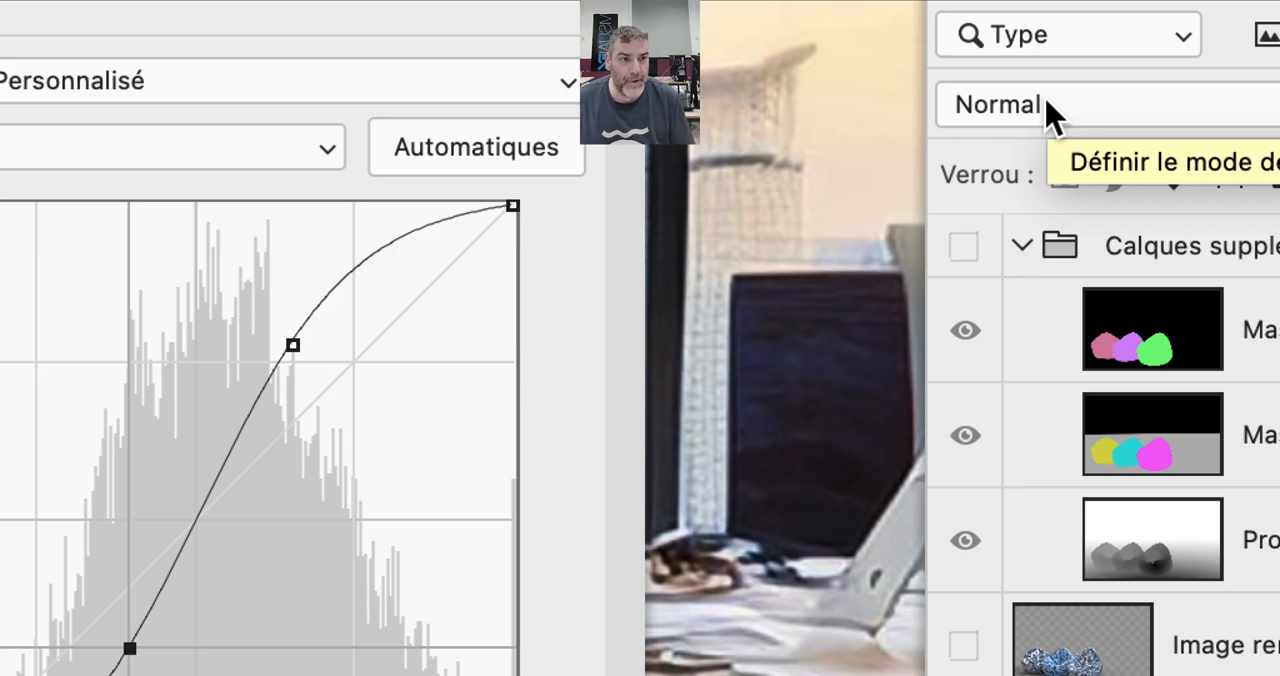
pyautogui.click(1053, 113)
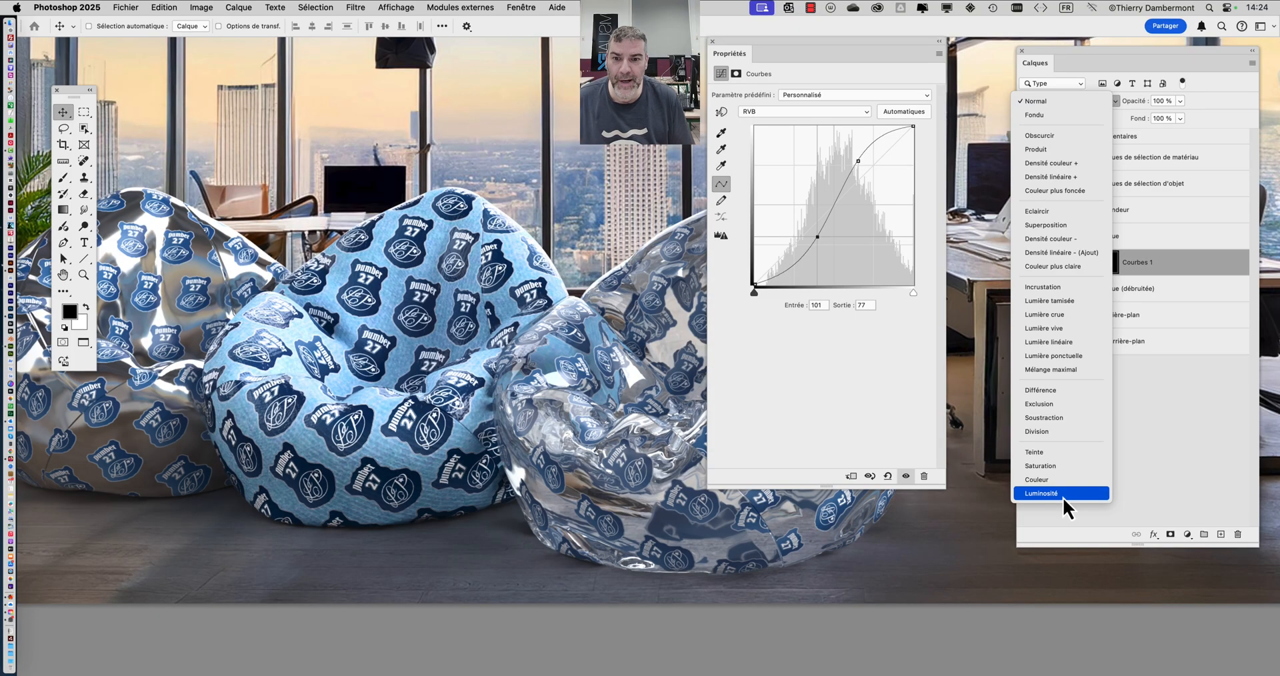
pyautogui.click(1062, 497)
# - Refine the Courbes 1 contrast with the highlight point at input 150, output 189 and the shadow point at input 101, output 82
pyautogui.moveTo(857, 158); pyautogui.dragTo(857, 163)
pyautogui.moveTo(816, 238); pyautogui.dragTo(823, 242)
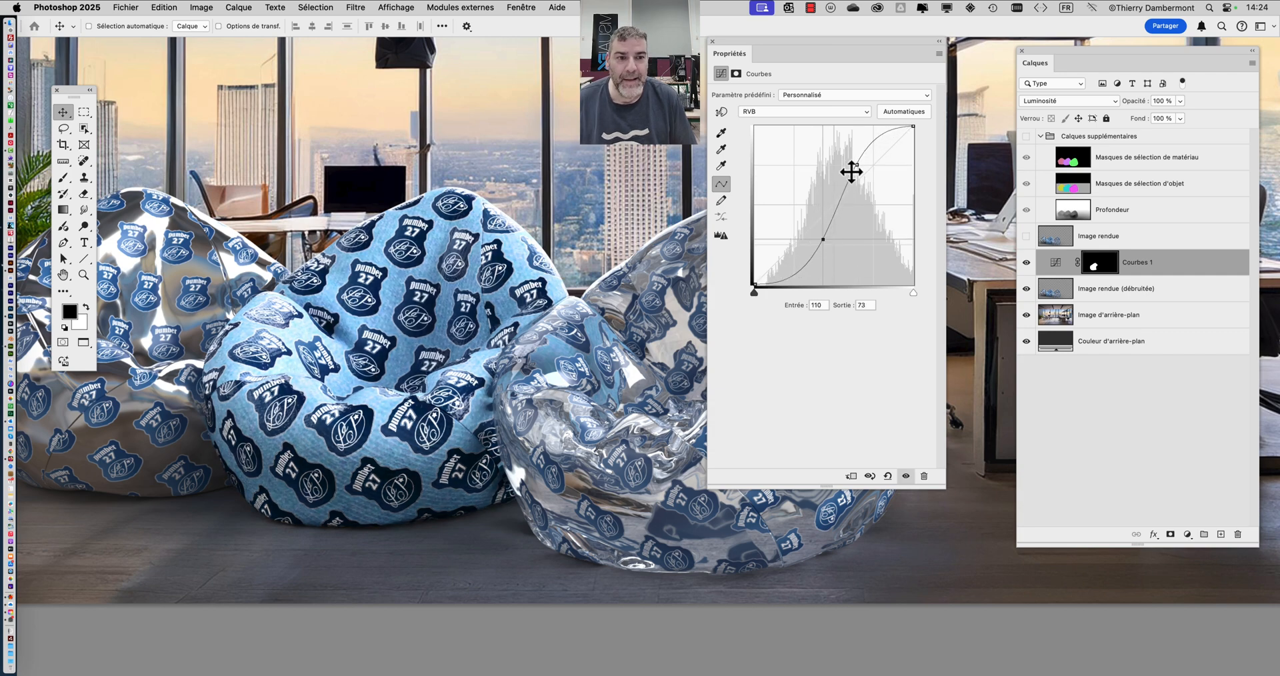
pyautogui.moveTo(857, 165)
pyautogui.mouseDown()
pyautogui.moveTo(863, 189)
pyautogui.moveTo(848, 170)
pyautogui.mouseUp()
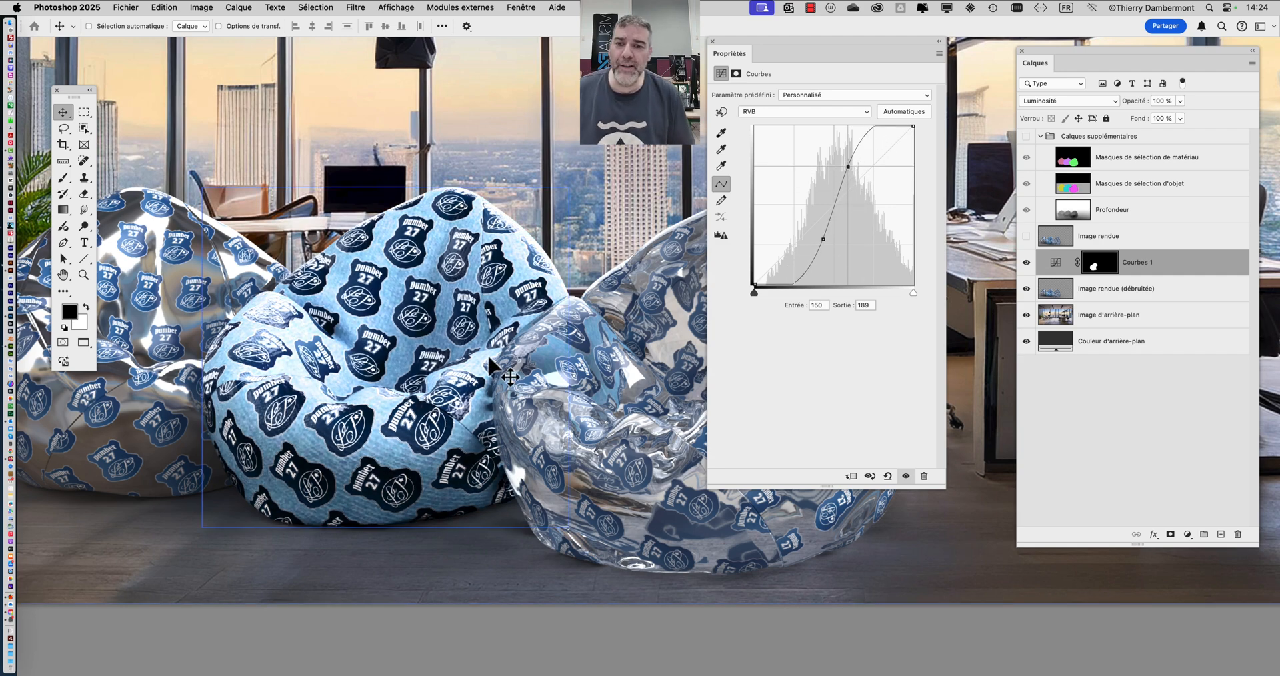
pyautogui.moveTo(821, 238); pyautogui.dragTo(817, 234)
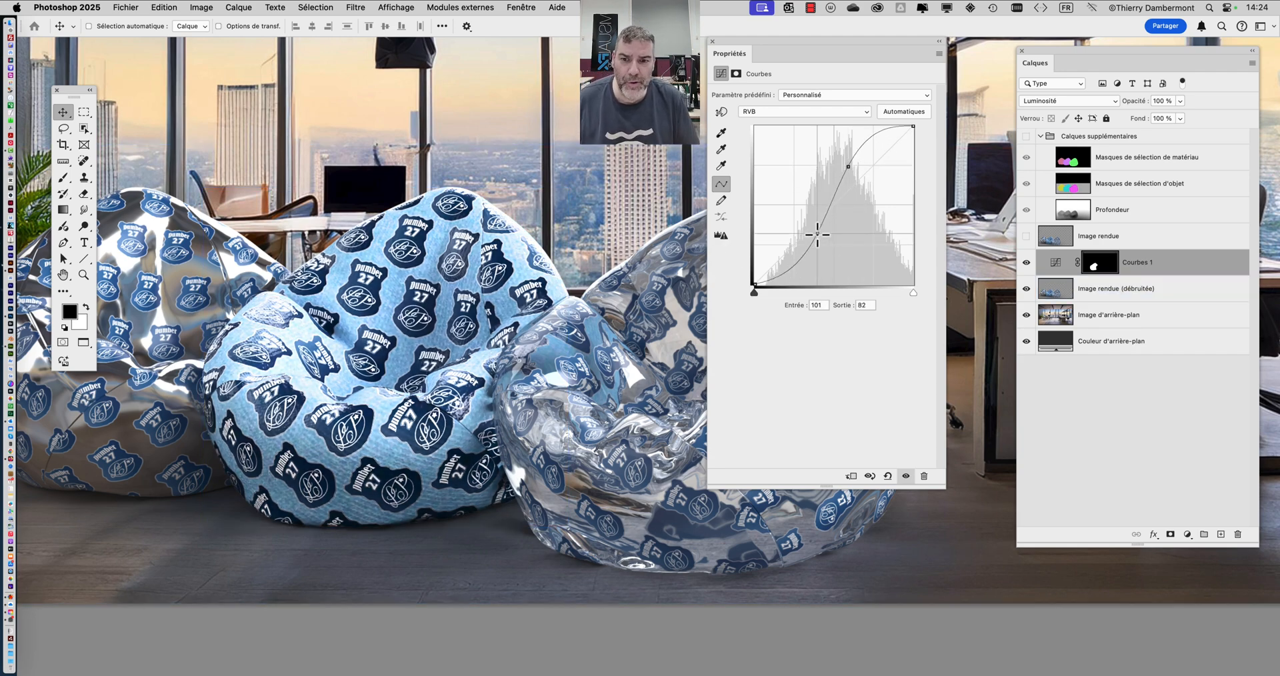
# - Toggle the visibility of the Courbes 1 layer repeatedly to compare the middle bean bag before and after the adjustment
pyautogui.click(1026, 262)
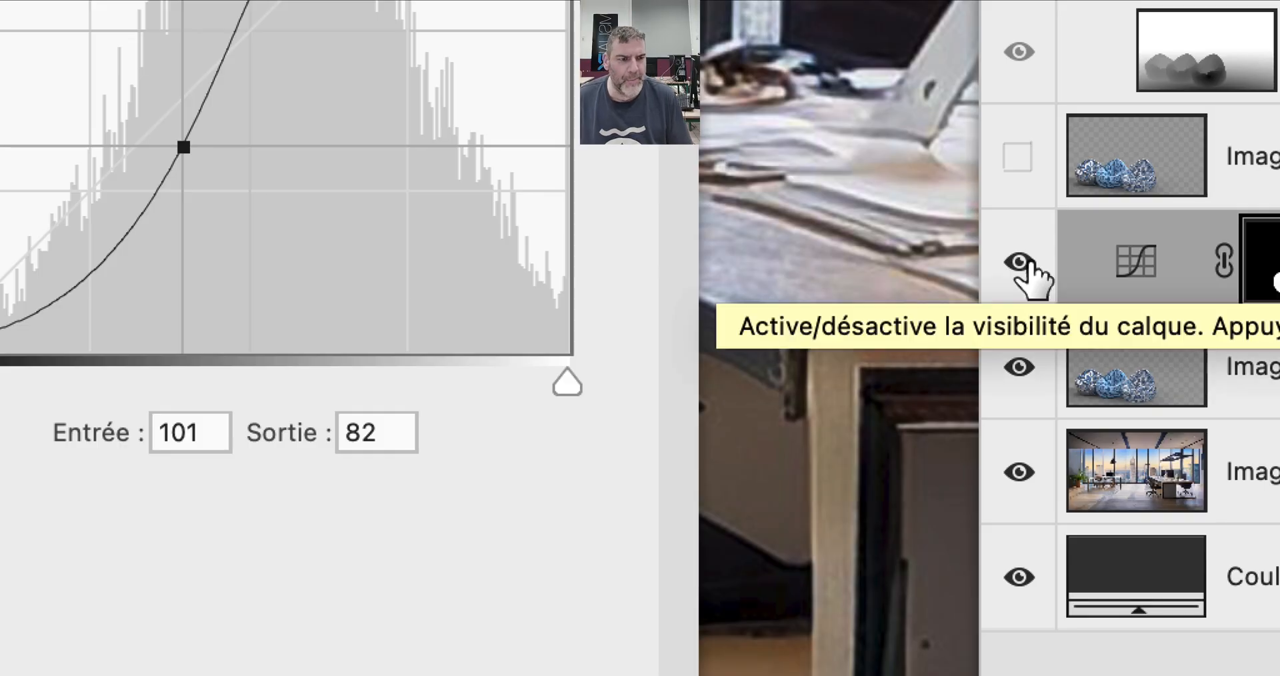
pyautogui.click(1027, 262)
pyautogui.click(1026, 267)
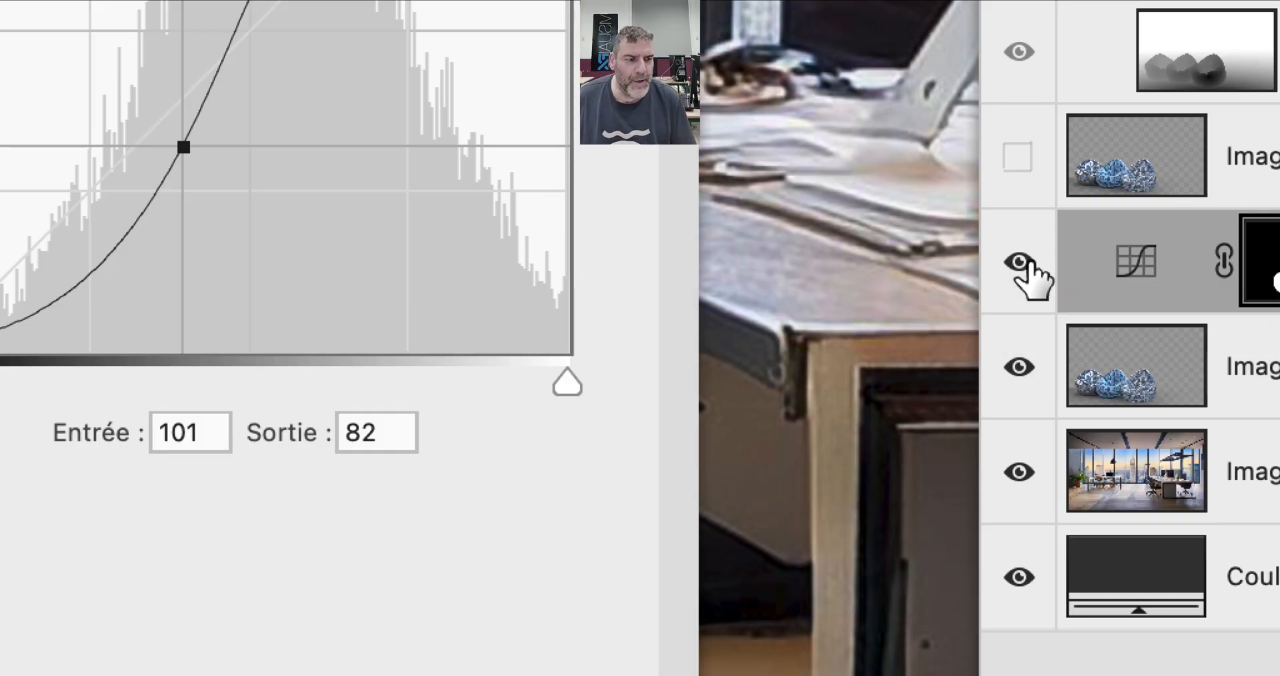
pyautogui.click(1026, 267)
pyautogui.click(1026, 267)
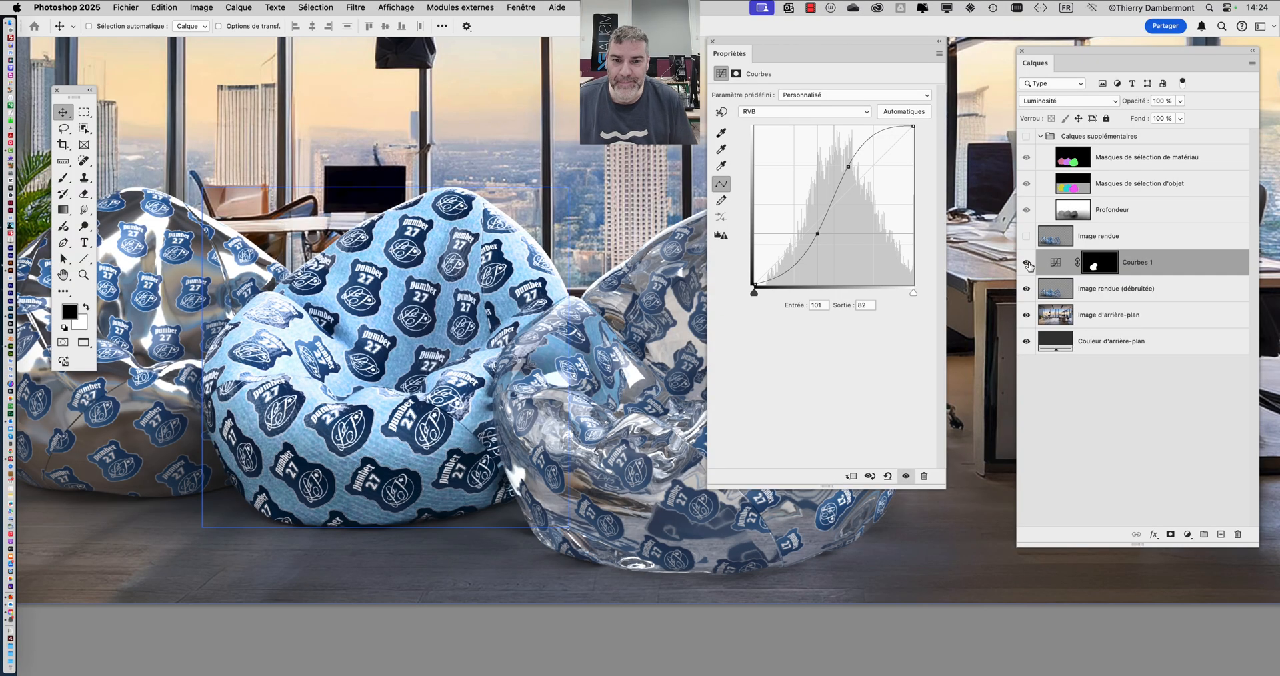
pyautogui.click(1027, 264)
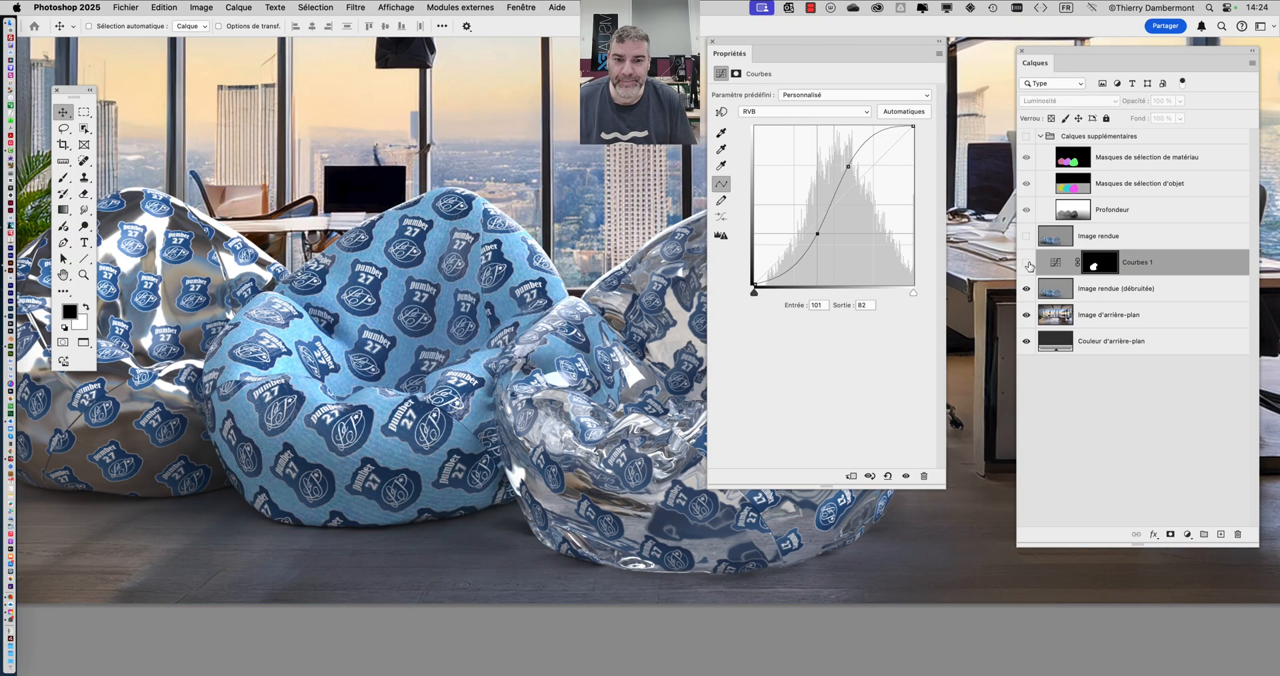
pyautogui.click(1027, 263)
pyautogui.click(1027, 263)
pyautogui.click(1027, 263)
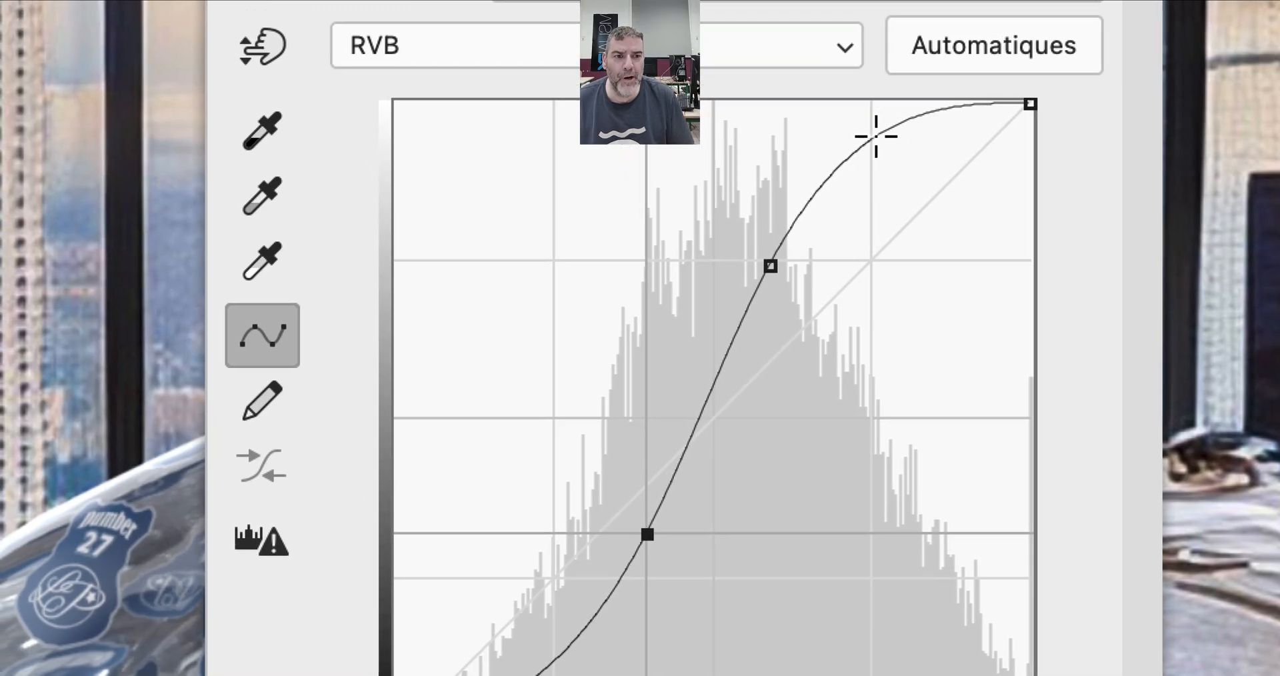
# - Add an upper highlight point and a deep shadow point to the Courbes 1 curve, lifting the shadow point to input 50, output 50
pyautogui.click(876, 136)
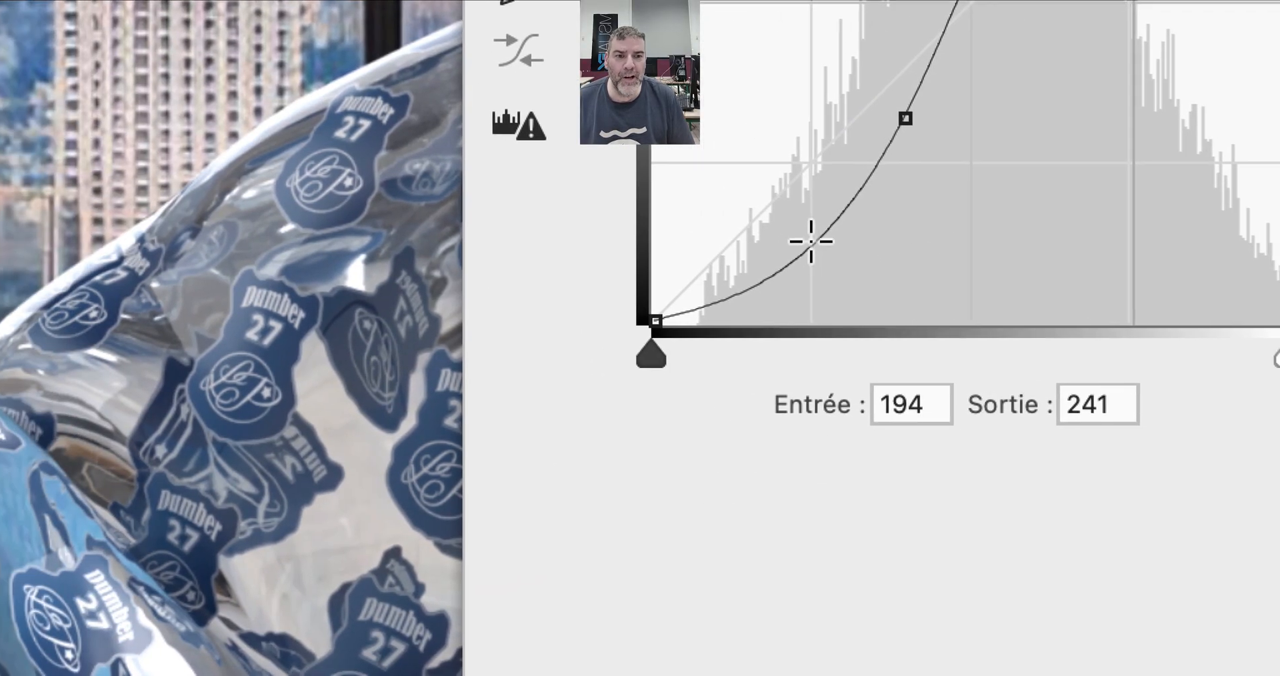
pyautogui.click(560, 665)
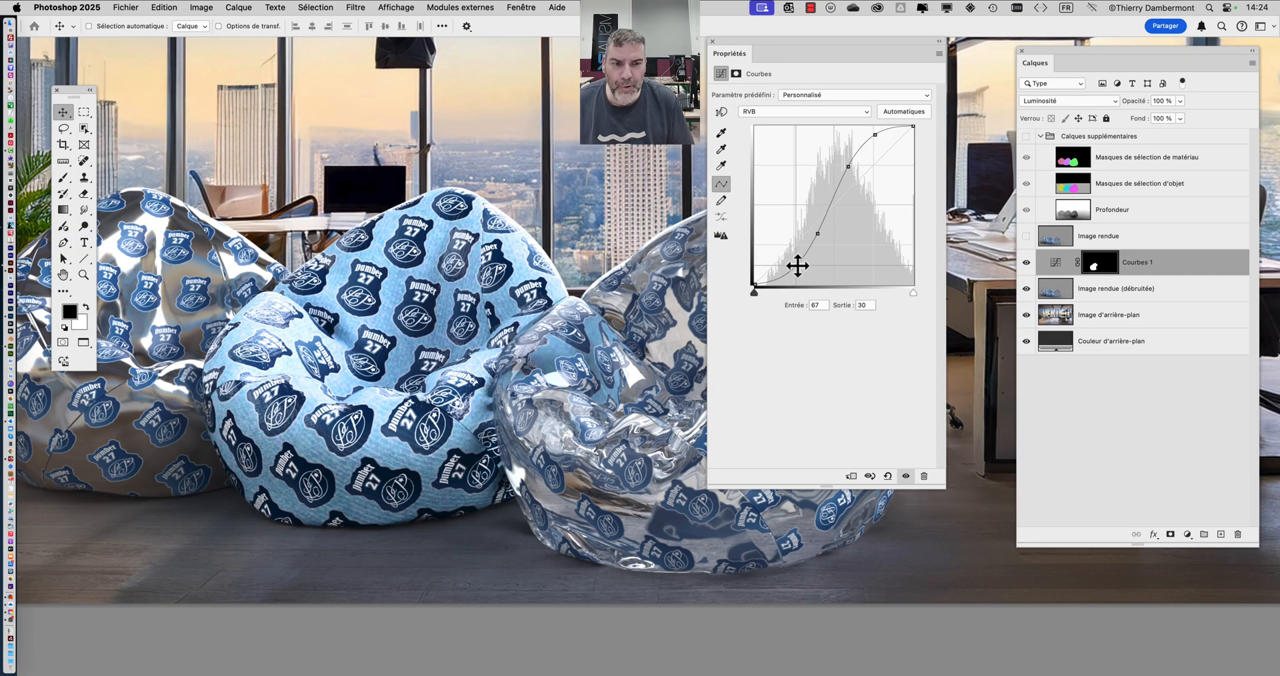
pyautogui.moveTo(797, 266); pyautogui.dragTo(785, 257)
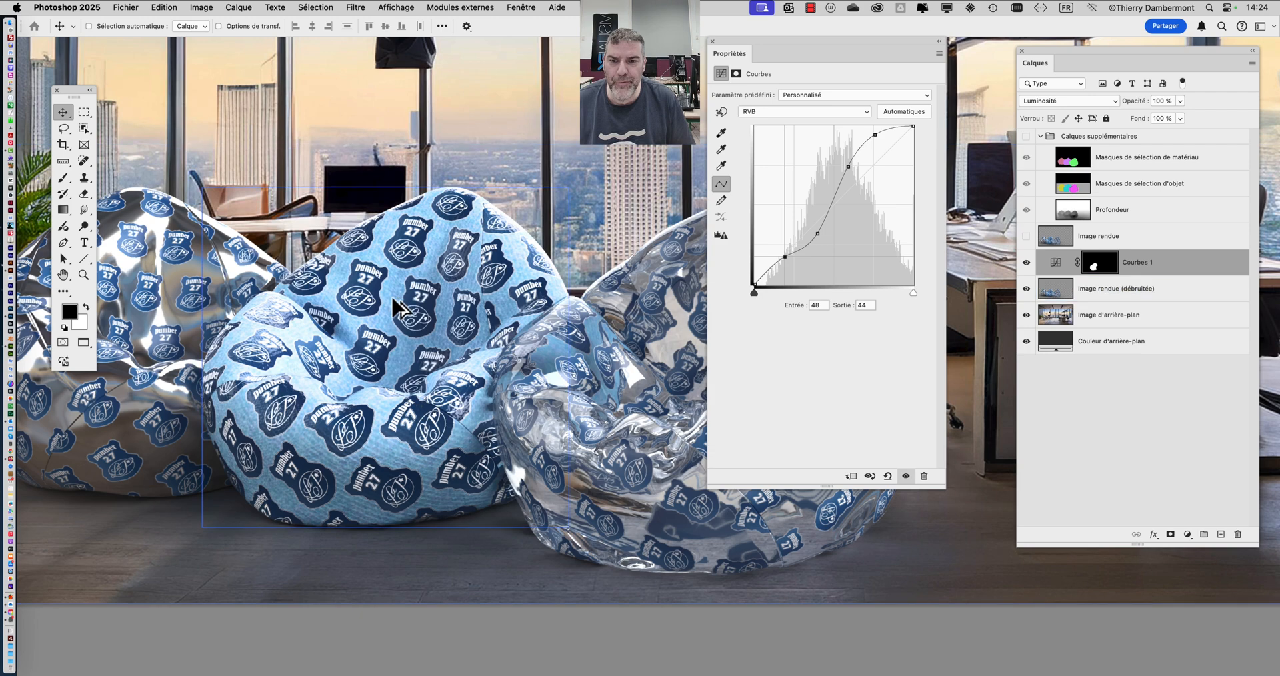
pyautogui.scroll(6, 391, 294)
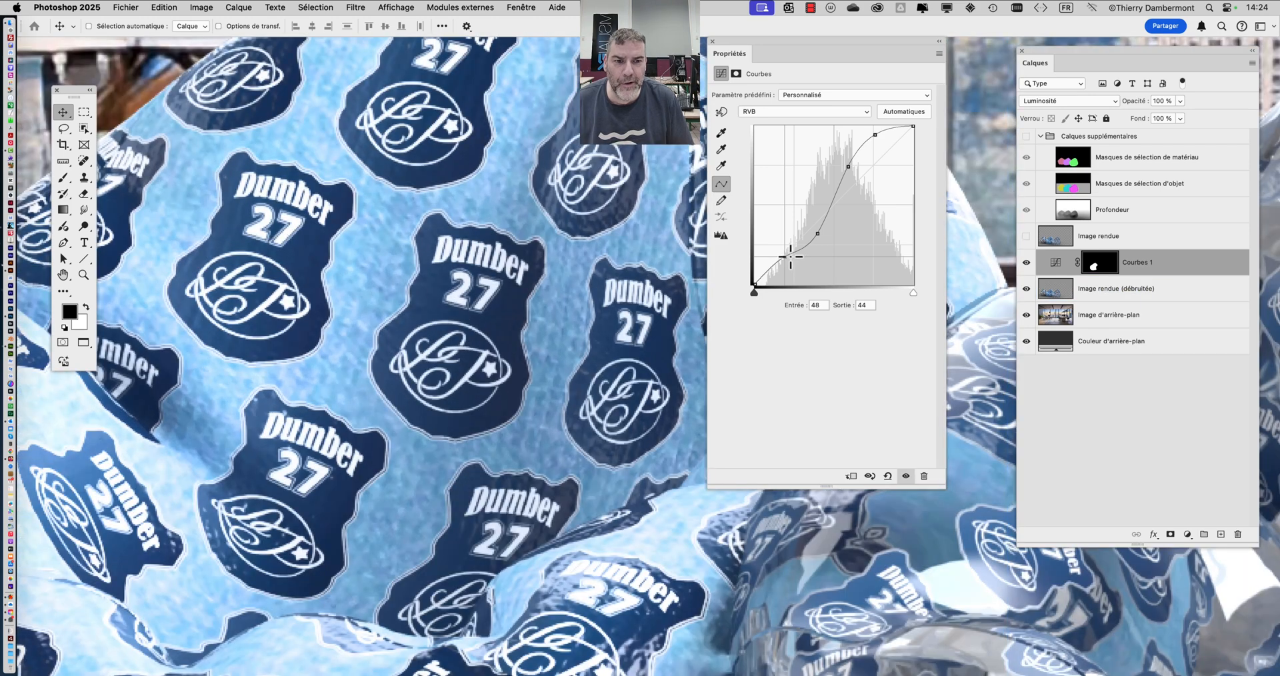
pyautogui.moveTo(791, 256)
pyautogui.mouseDown()
pyautogui.moveTo(780, 252)
pyautogui.moveTo(794, 272)
pyautogui.moveTo(785, 251)
pyautogui.mouseUp()
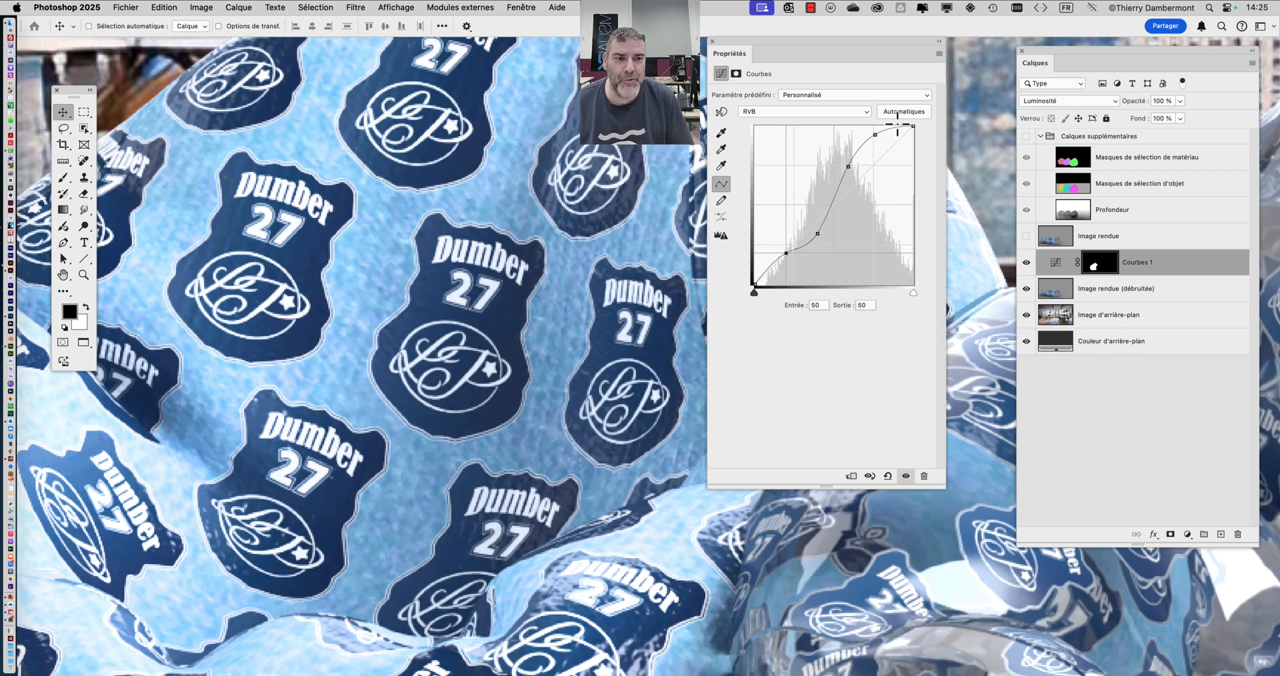
# - Set the upper highlight point to input 199, output 231 and the deep shadow point to input 44, output 49, and close the curve settings
pyautogui.click(875, 137)
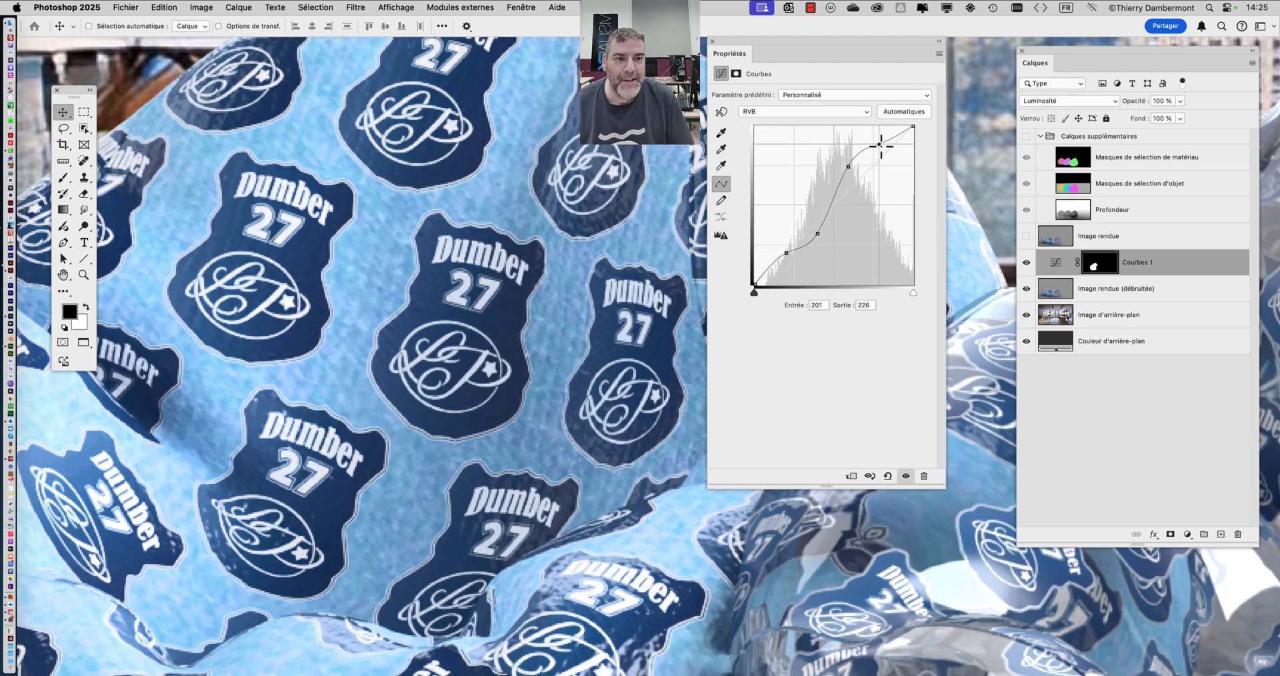
pyautogui.moveTo(878, 140); pyautogui.dragTo(879, 141)
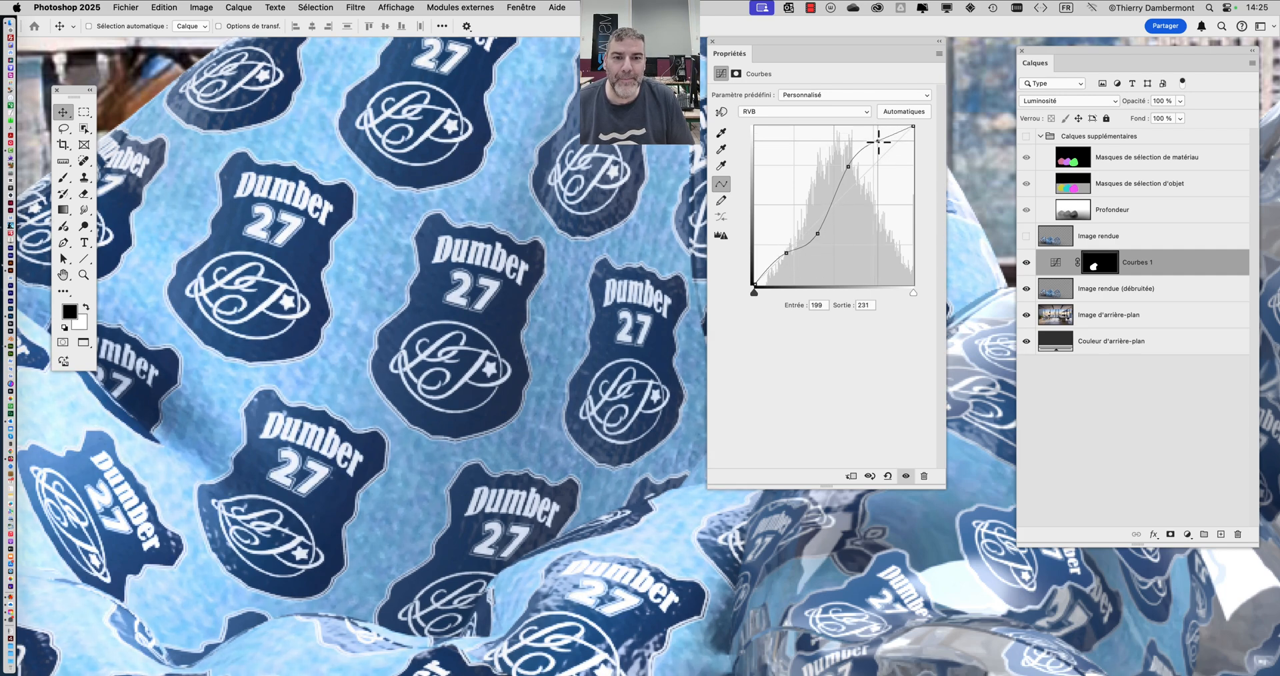
pyautogui.moveTo(790, 258); pyautogui.dragTo(786, 255)
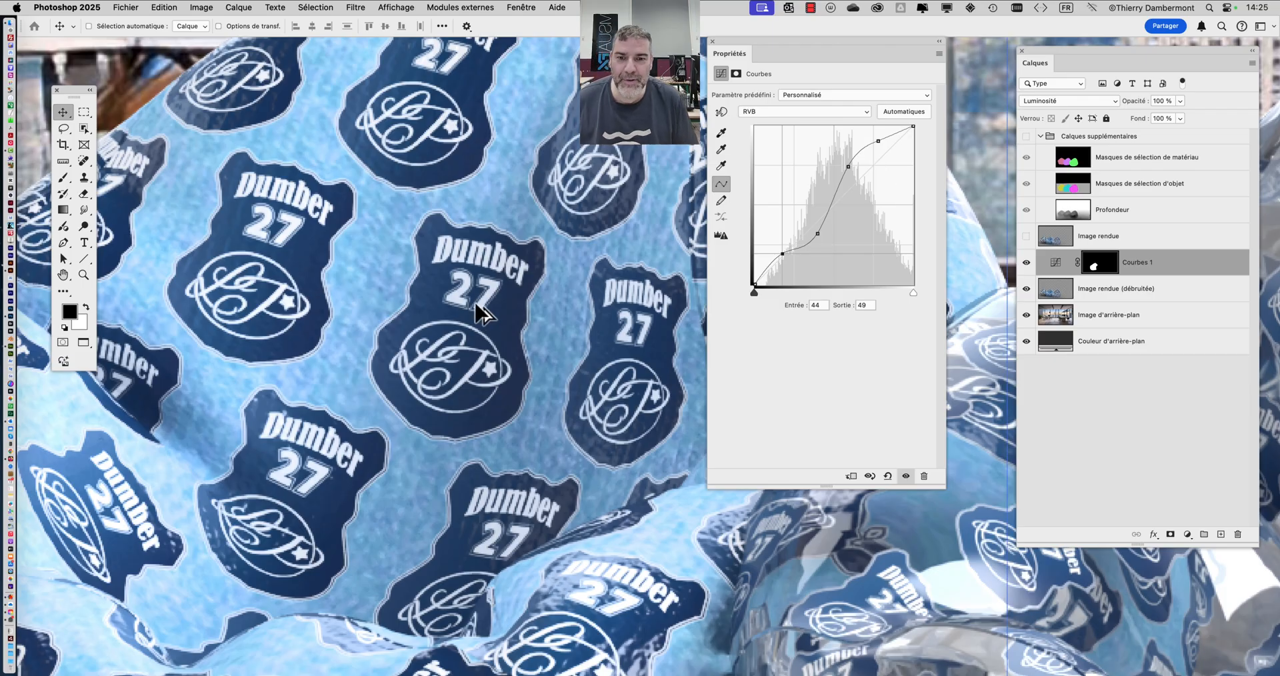
pyautogui.scroll(5, 474, 313)
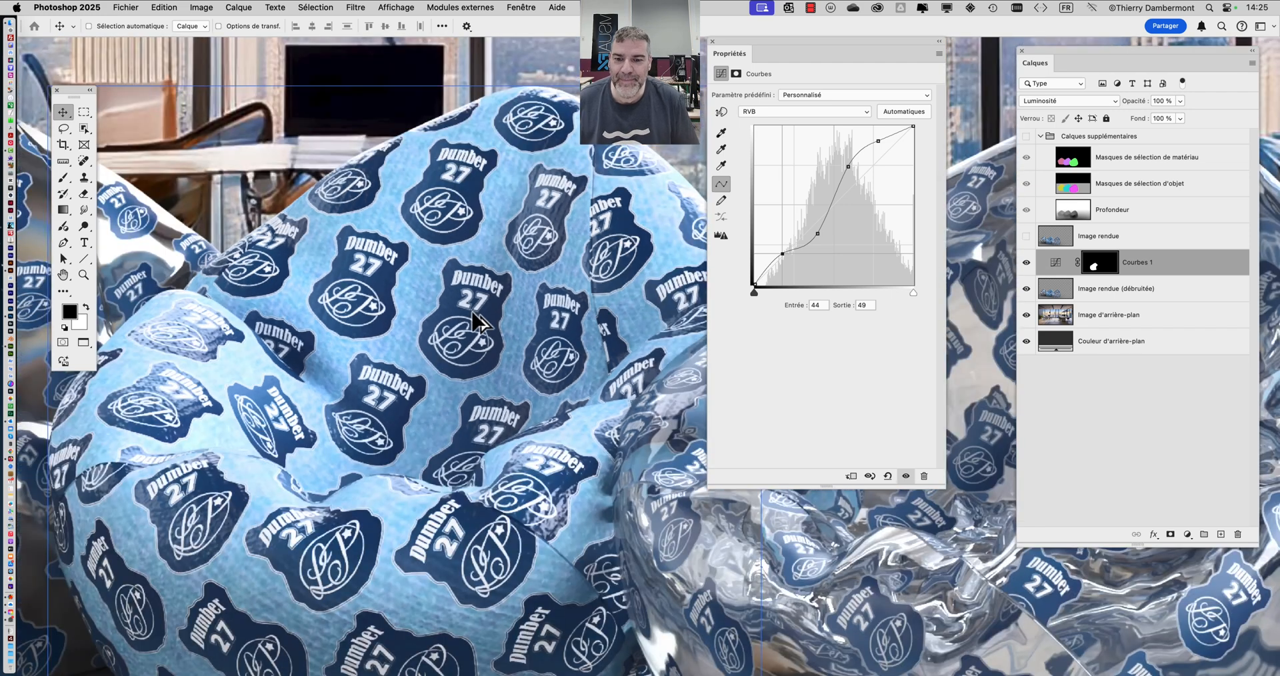
pyautogui.scroll(-5, 473, 320)
pyautogui.scroll(4, 453, 316)
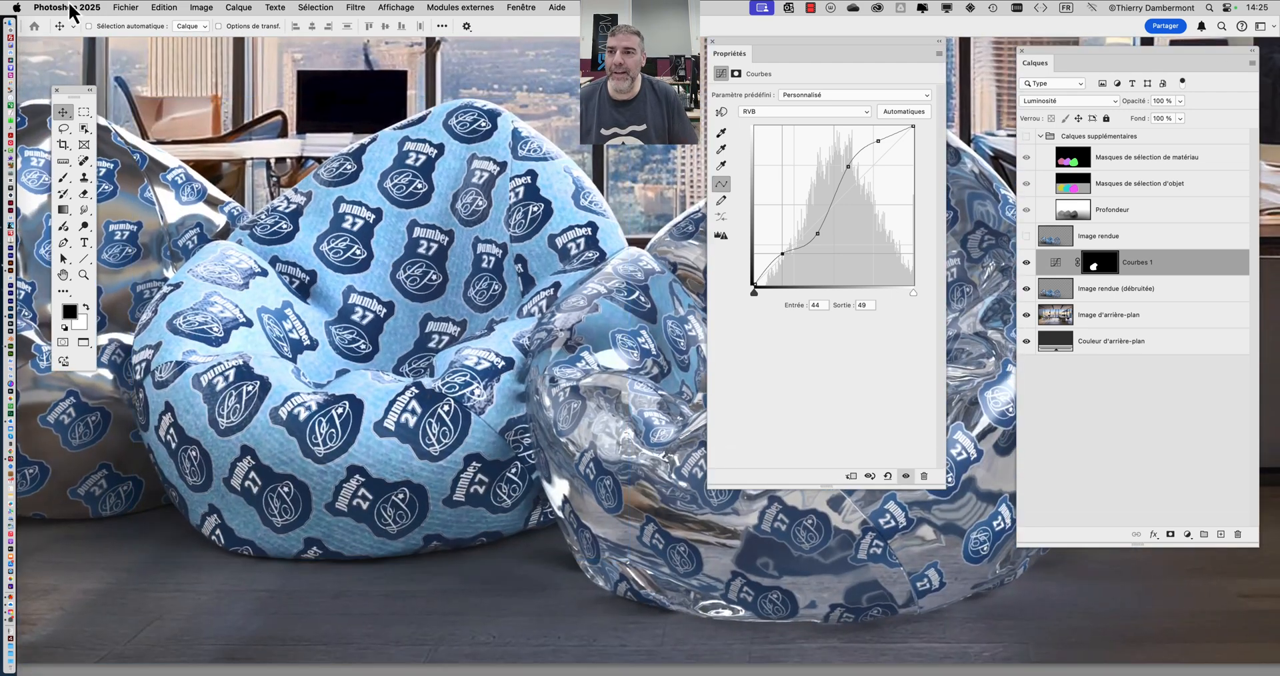
pyautogui.click(712, 41)
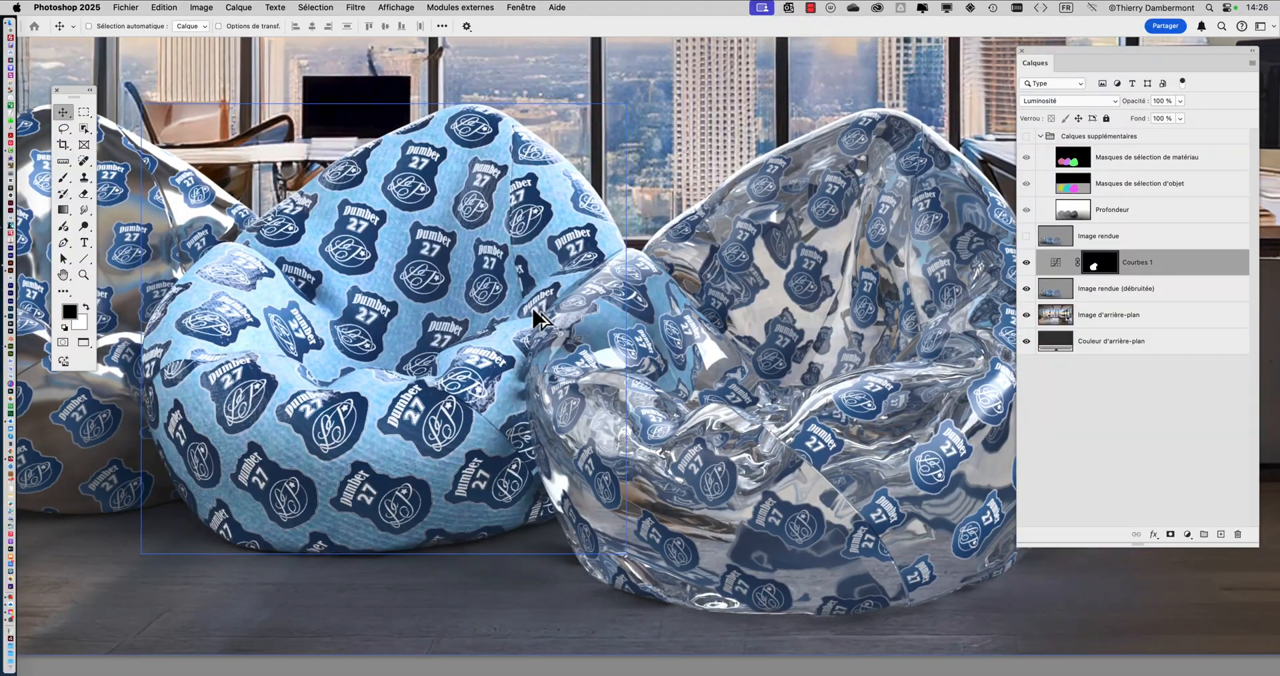
# - Examine the retouched middle bean bag in the whole scene and the shiny front bean bag up close
pyautogui.scroll(-5, 533, 309)
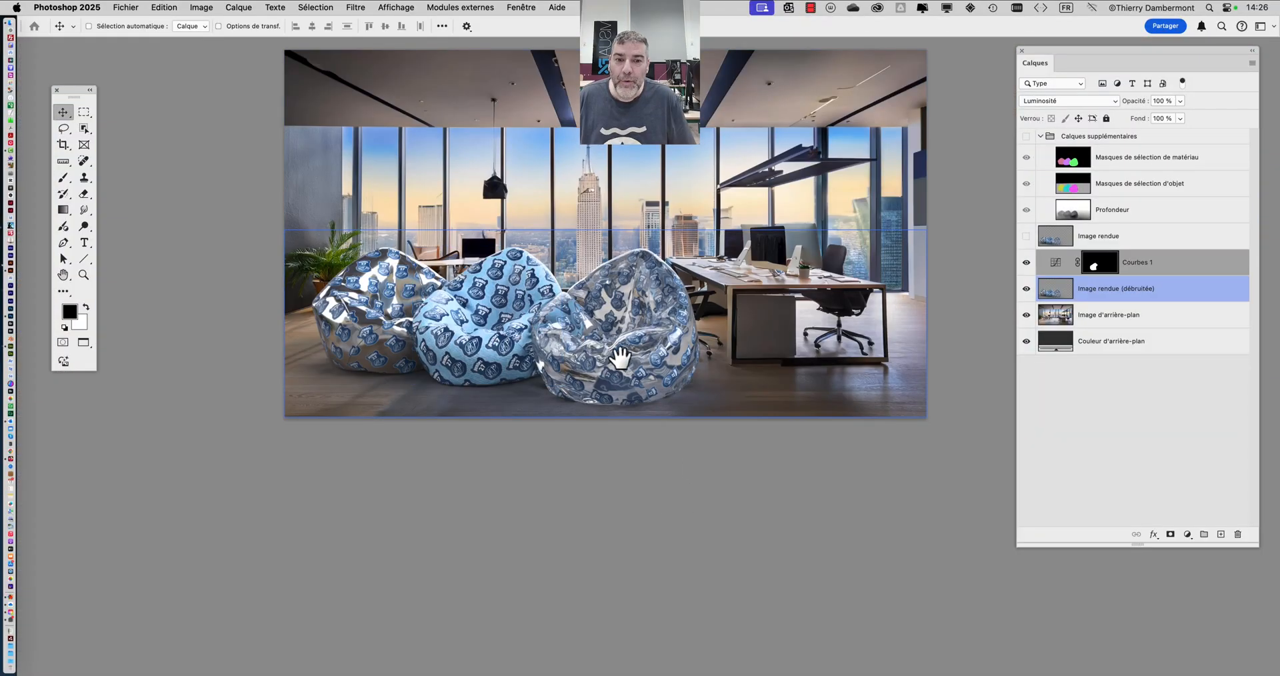
pyautogui.moveTo(620, 358); pyautogui.dragTo(521, 323)
pyautogui.scroll(3, 521, 323)
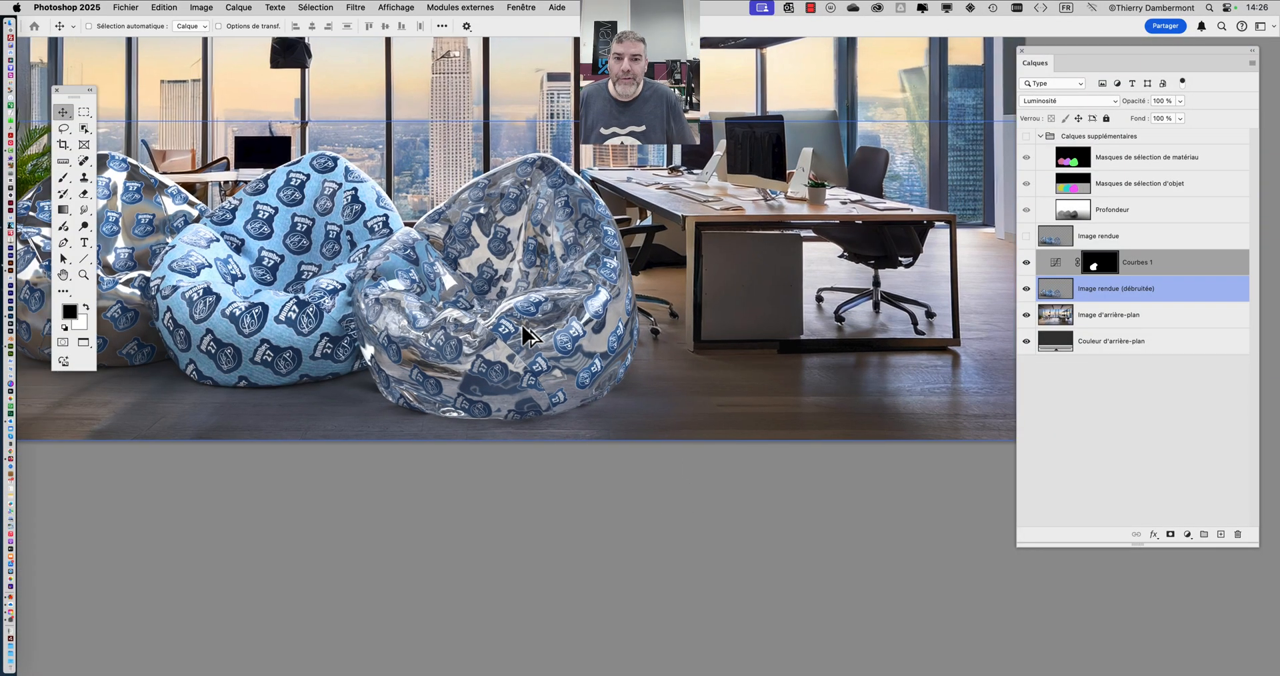
pyautogui.scroll(4, 521, 323)
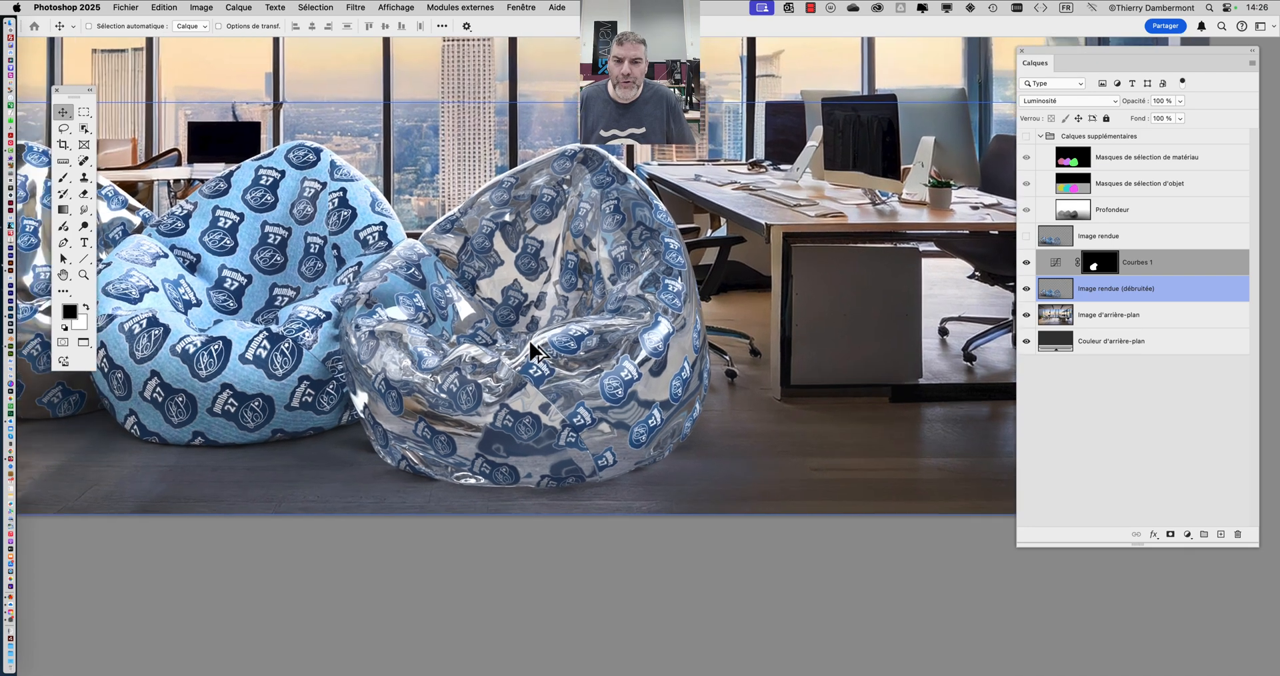
pyautogui.scroll(1, 529, 339)
pyautogui.scroll(2, 545, 349)
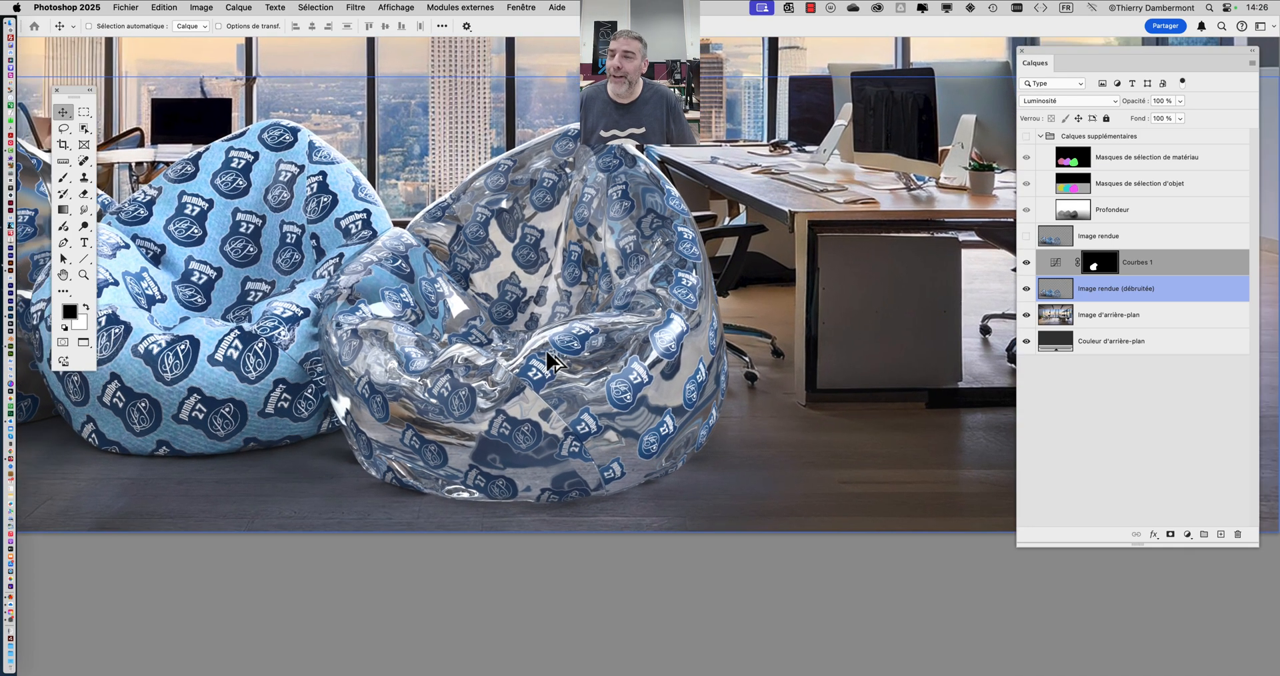
pyautogui.scroll(2, 547, 352)
pyautogui.scroll(1, 565, 358)
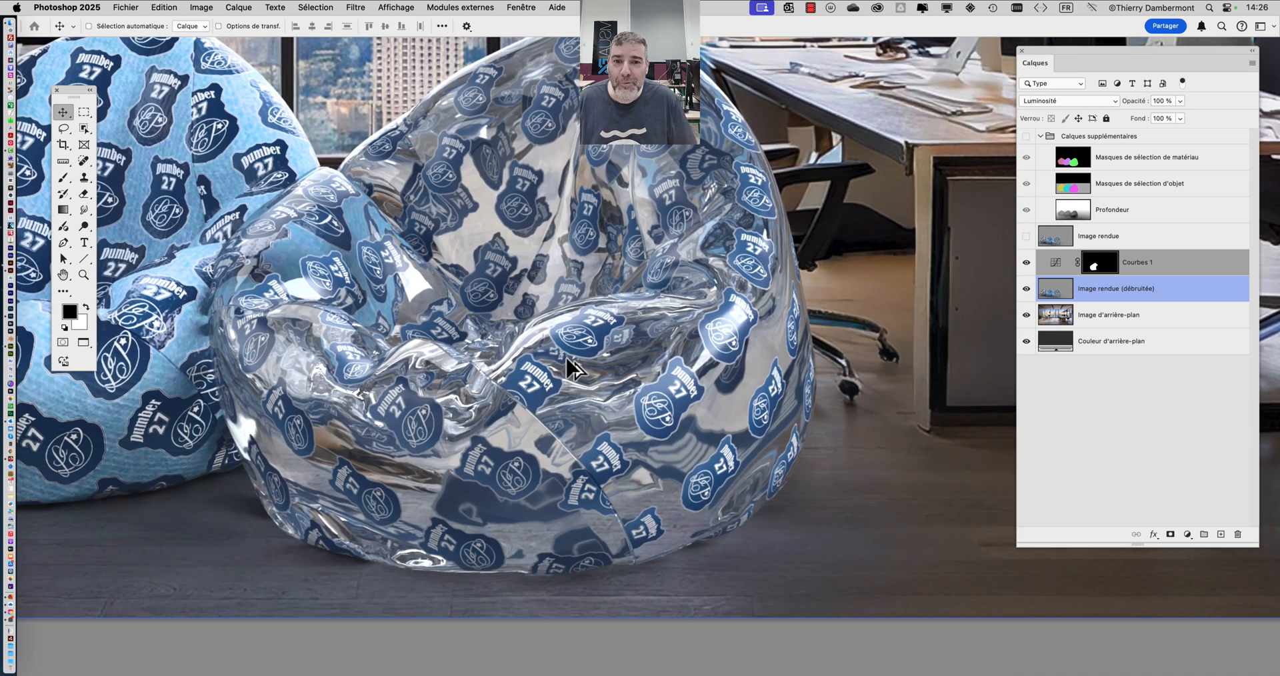
pyautogui.scroll(1, 538, 280)
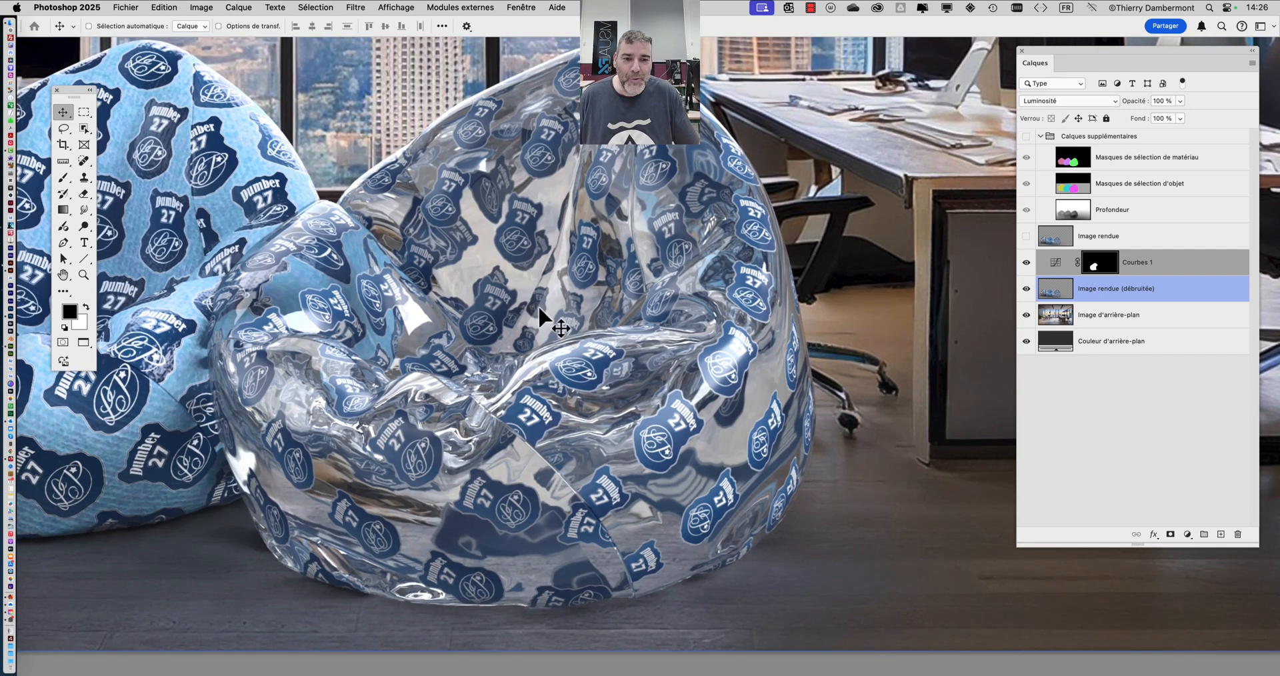
# - Move the layer list closer to the image and show the Calques supplémentaires group
pyautogui.moveTo(1065, 54); pyautogui.dragTo(970, 59)
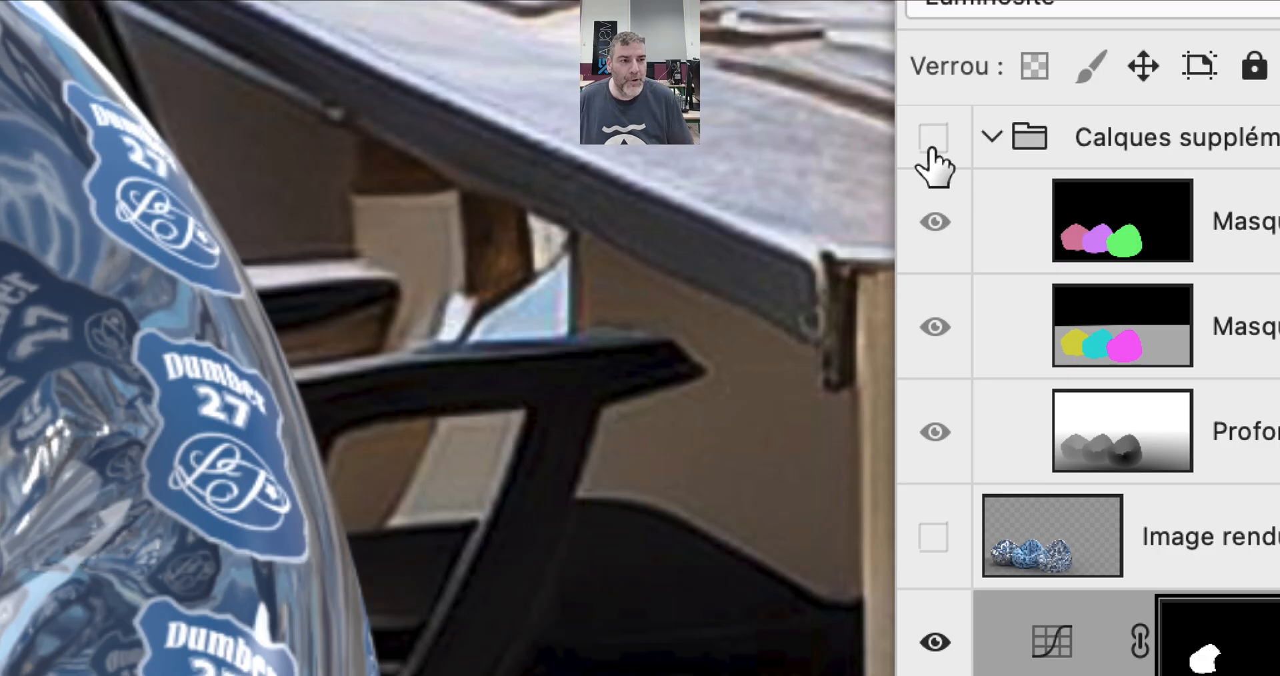
pyautogui.click(932, 143)
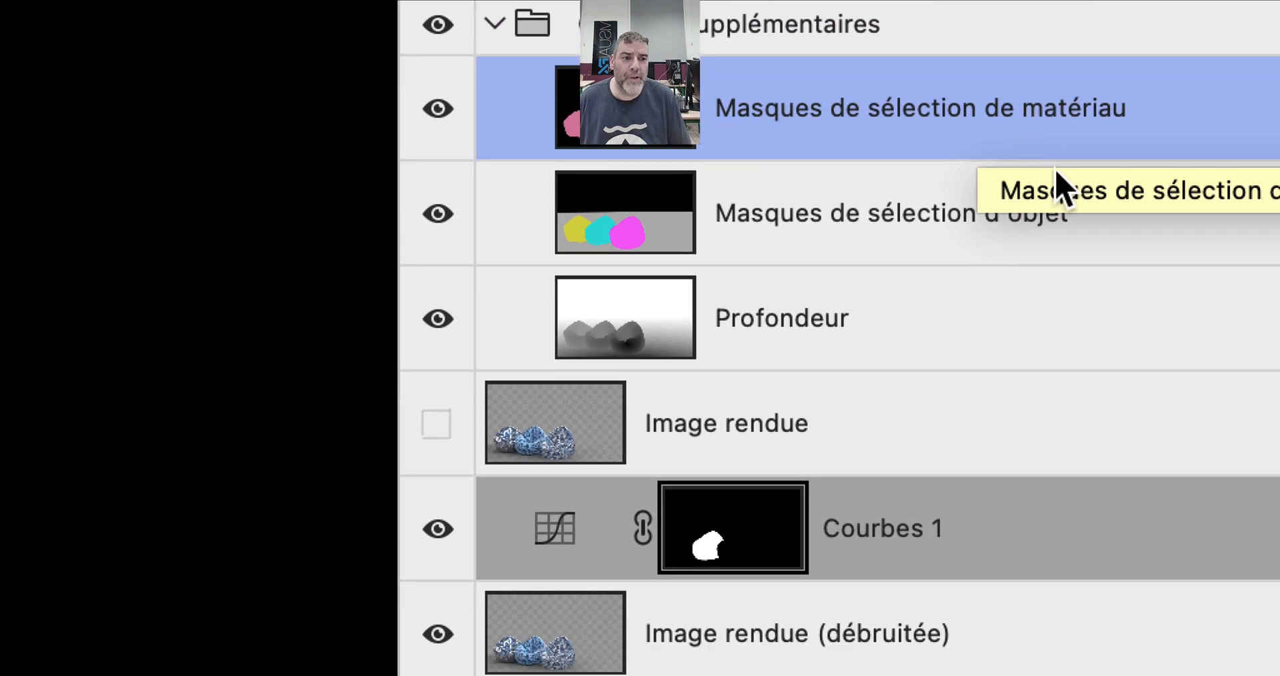
# - Compare the Masques de sélection de matériau and Masques de sélection d'objet layers in the Calques supplémentaires group
pyautogui.click(1122, 259)
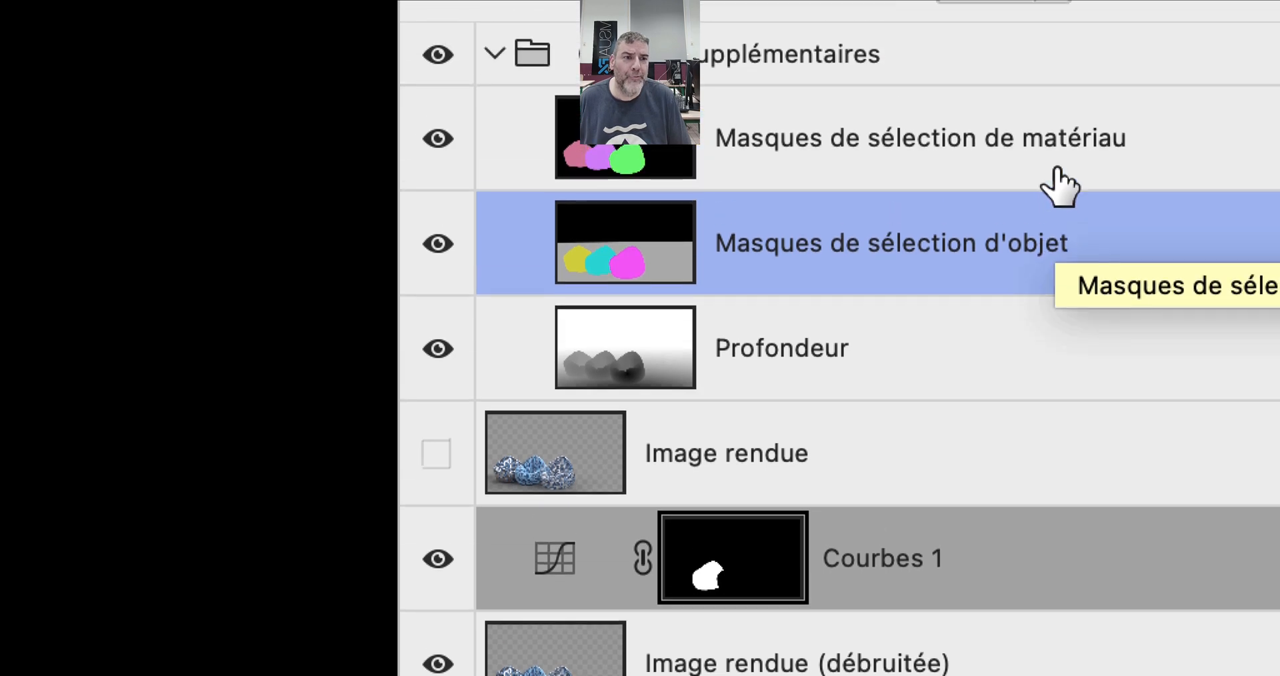
pyautogui.click(1059, 73)
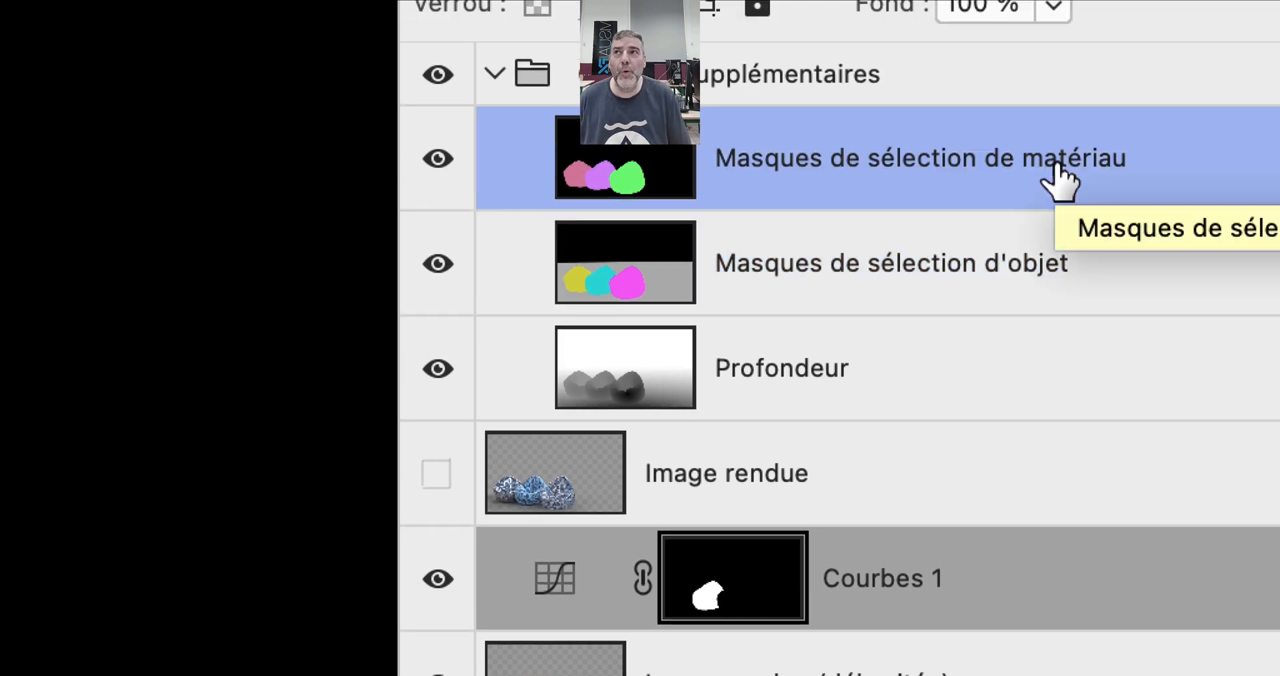
pyautogui.click(1053, 262)
pyautogui.click(1053, 200)
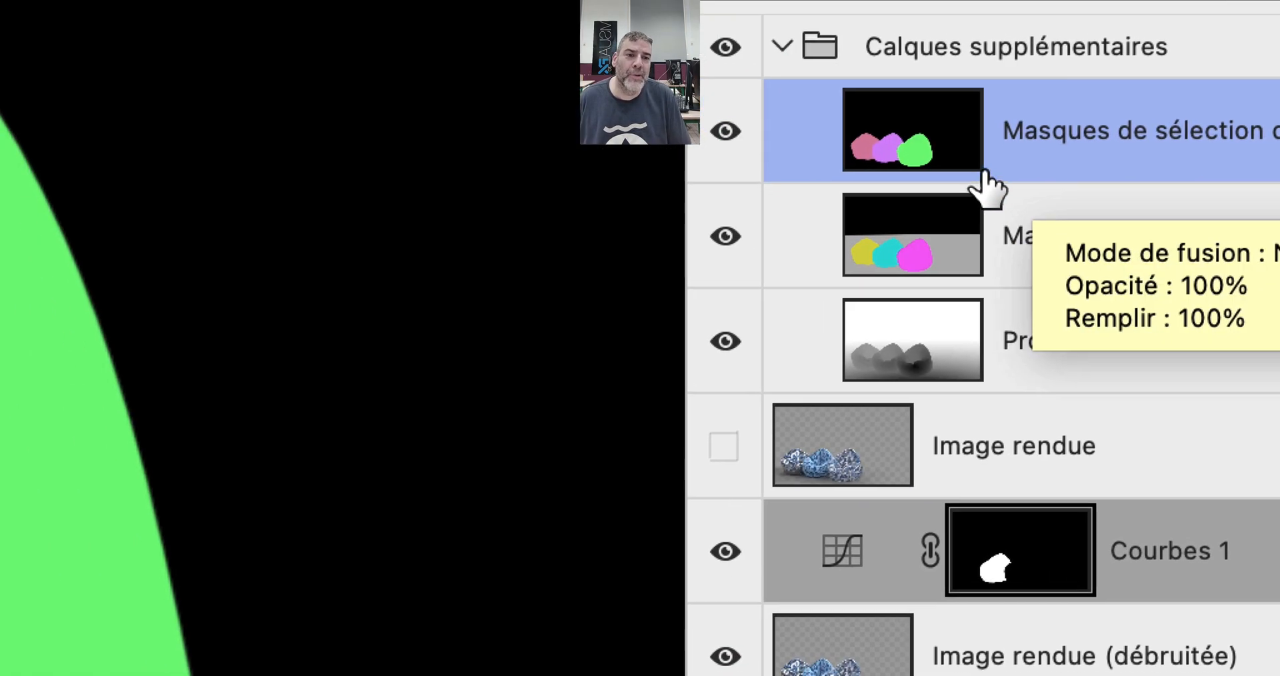
pyautogui.click(954, 213)
pyautogui.click(960, 170)
pyautogui.click(1118, 241)
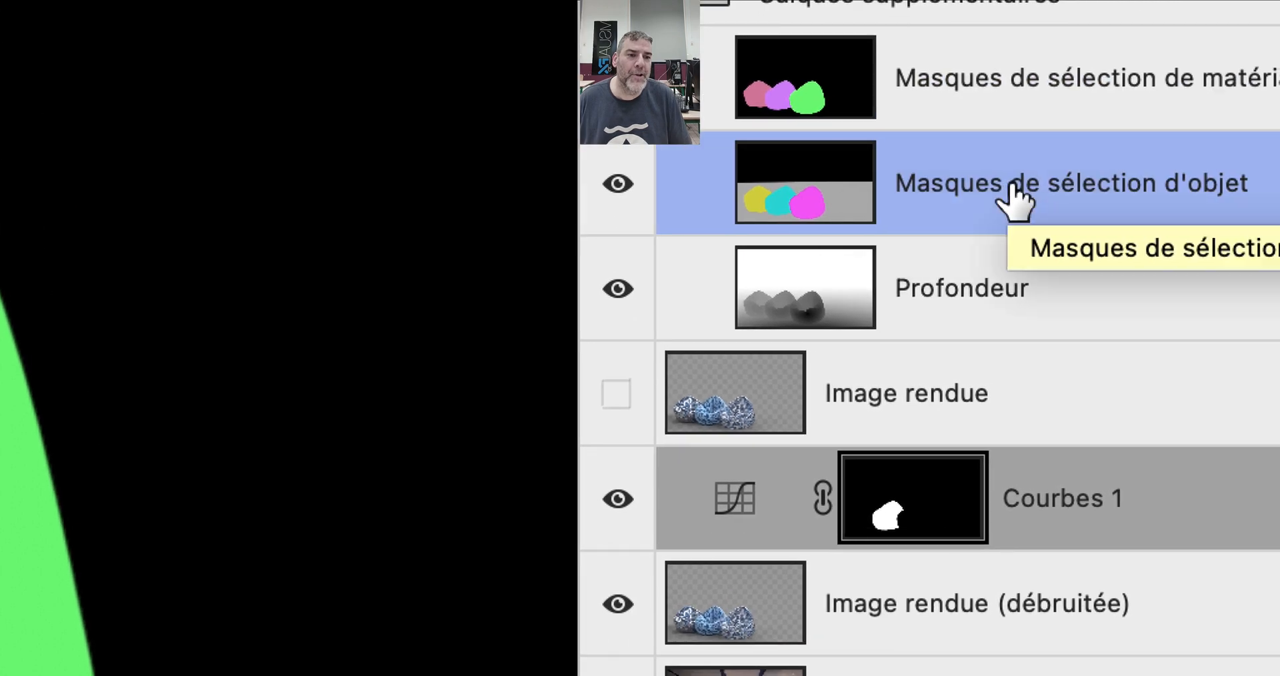
pyautogui.click(1018, 127)
pyautogui.click(1013, 184)
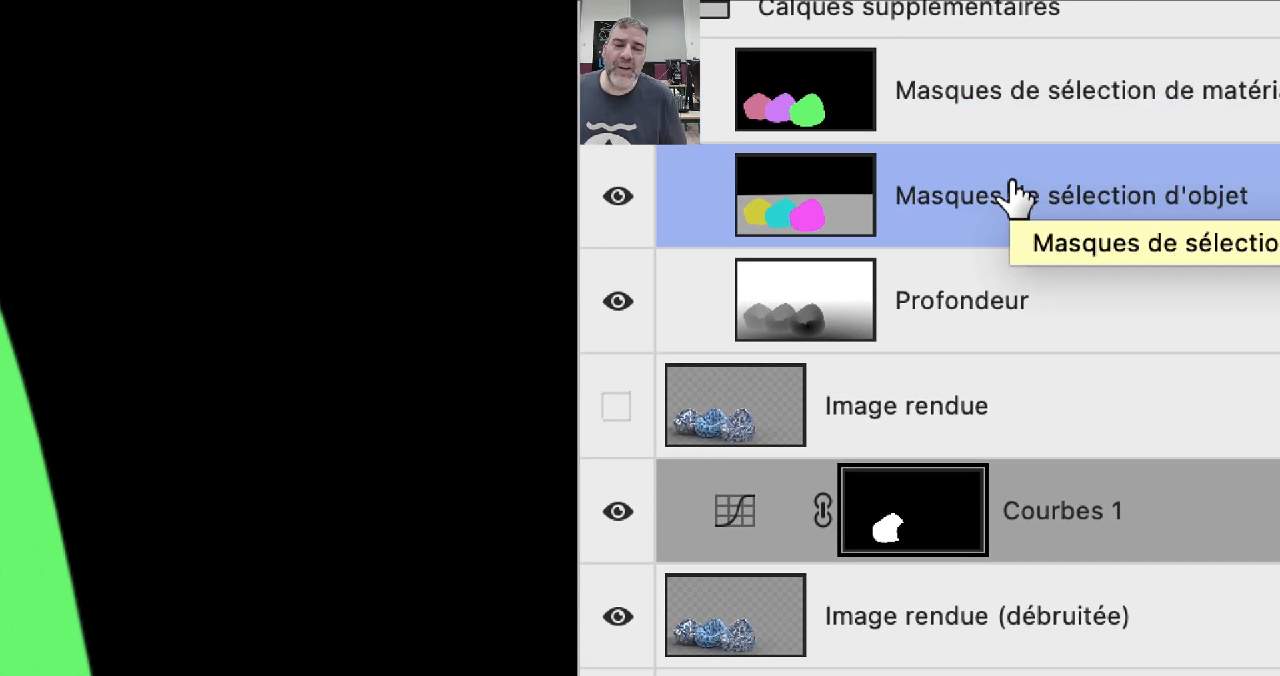
pyautogui.click(1020, 134)
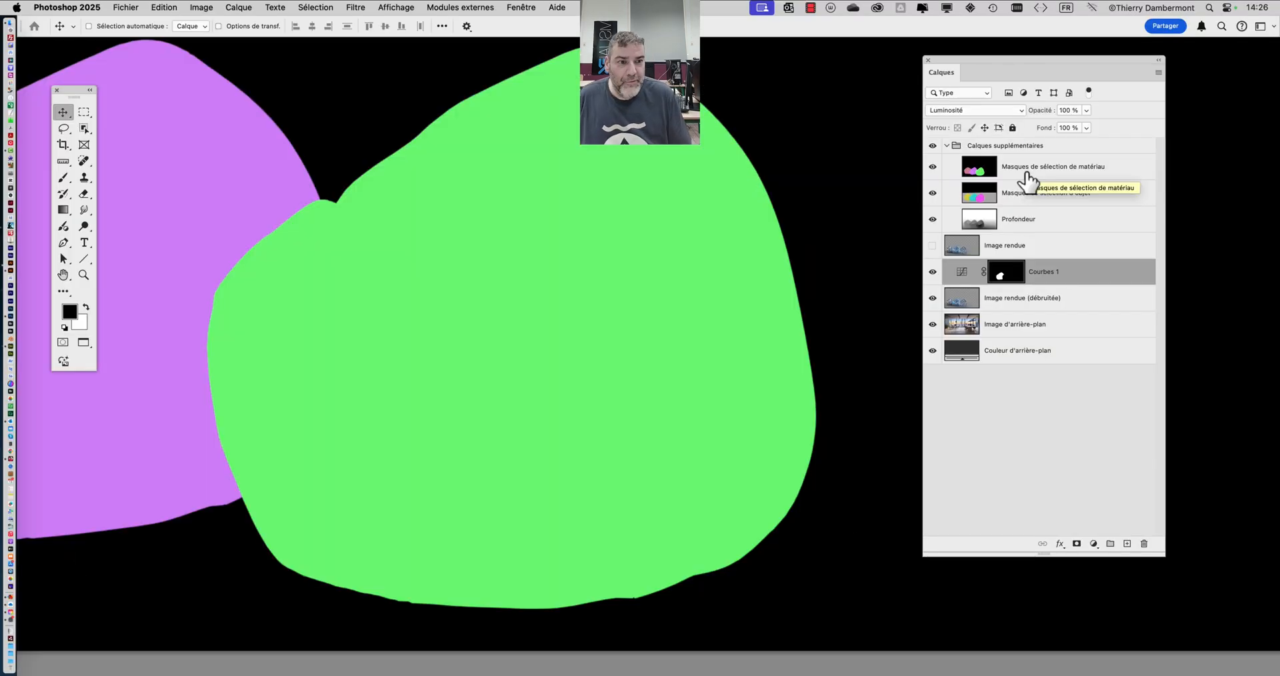
pyautogui.scroll(-7, 456, 242)
pyautogui.click(313, 7)
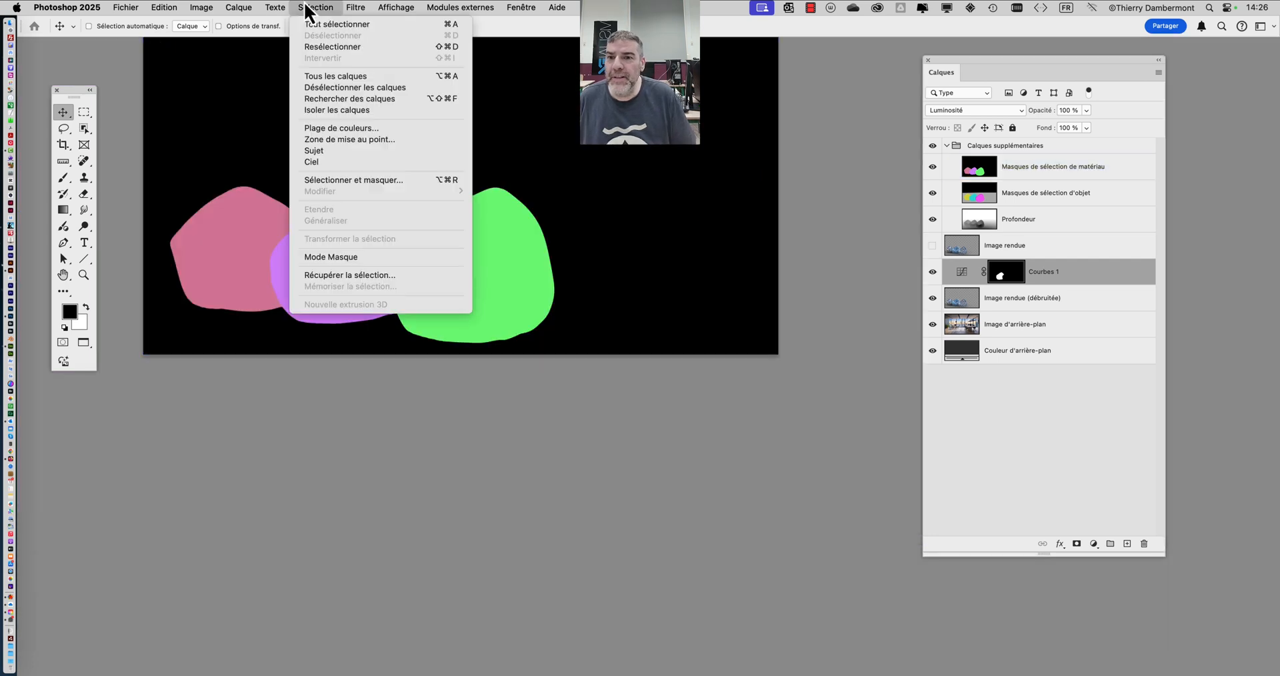
pyautogui.click(357, 128)
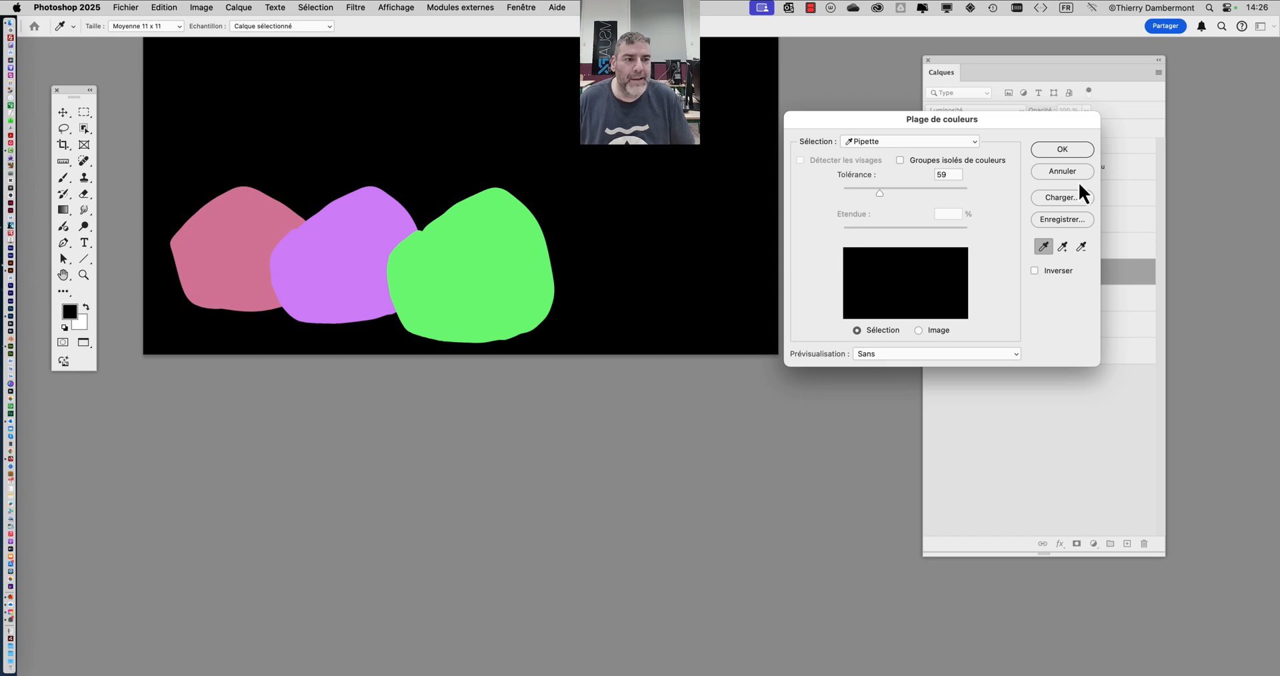
pyautogui.click(1058, 172)
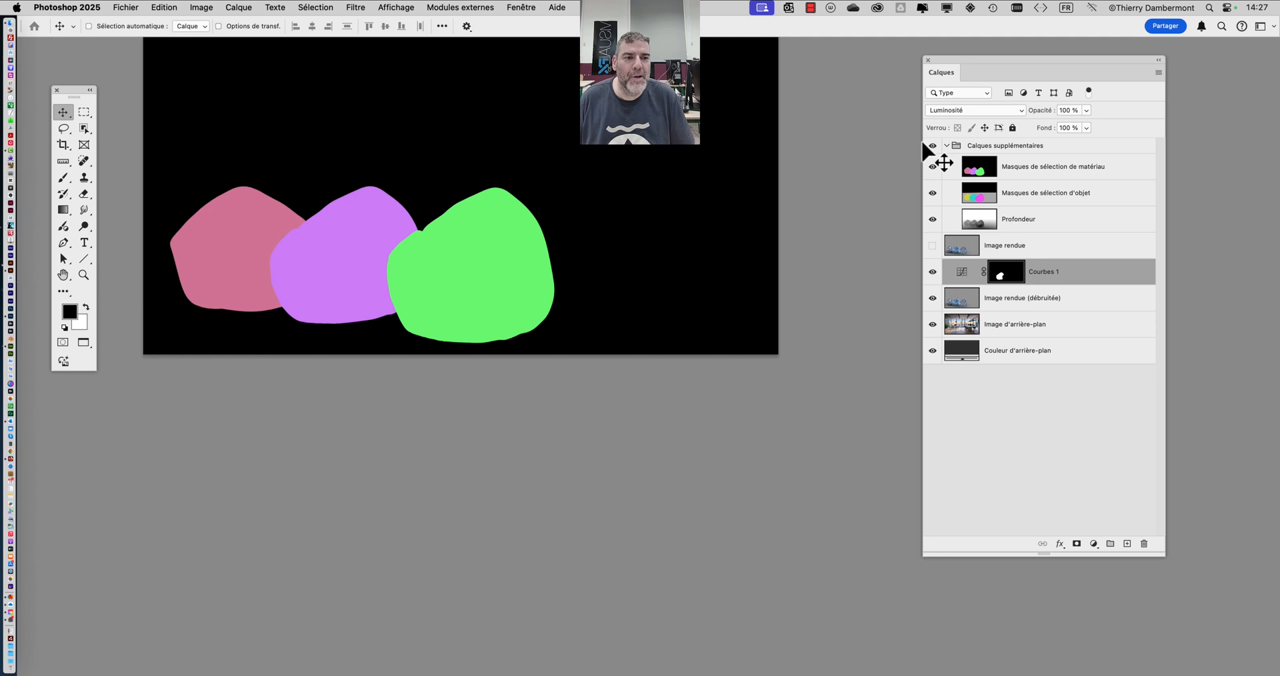
pyautogui.click(947, 167)
pyautogui.scroll(5, 533, 280)
pyautogui.hscroll(-5, 533, 280)
pyautogui.scroll(3, 517, 318)
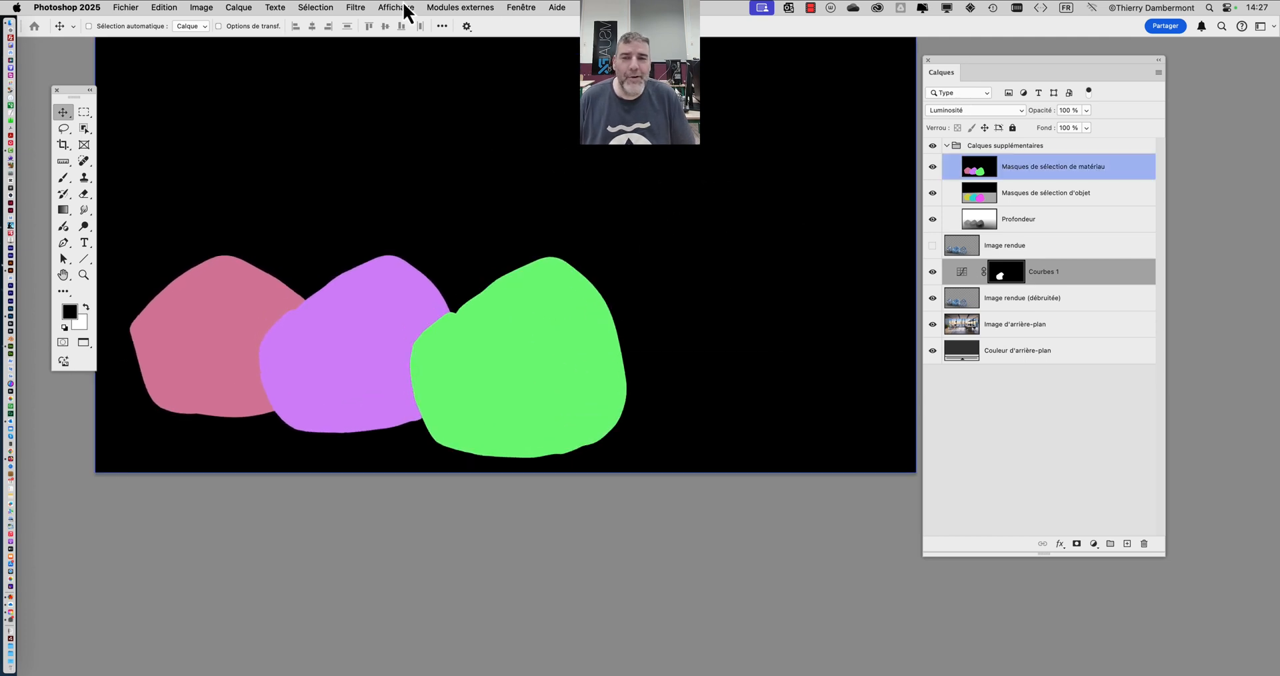
pyautogui.click(312, 8)
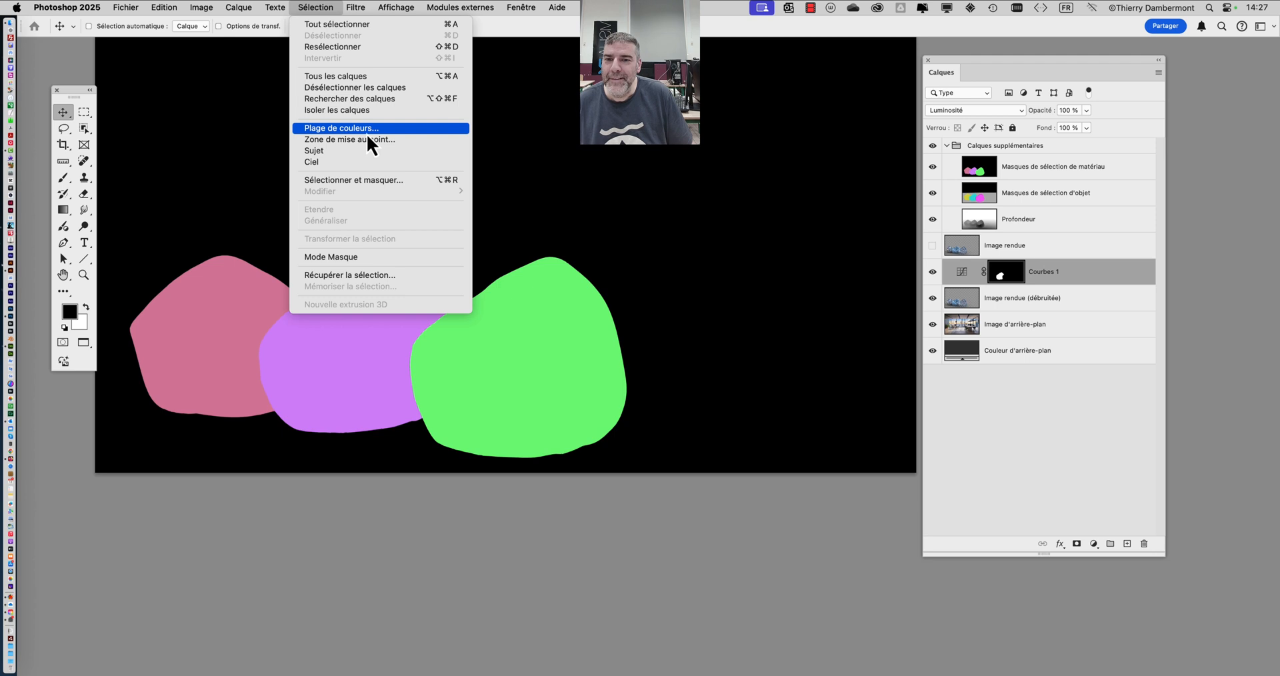
pyautogui.click(368, 128)
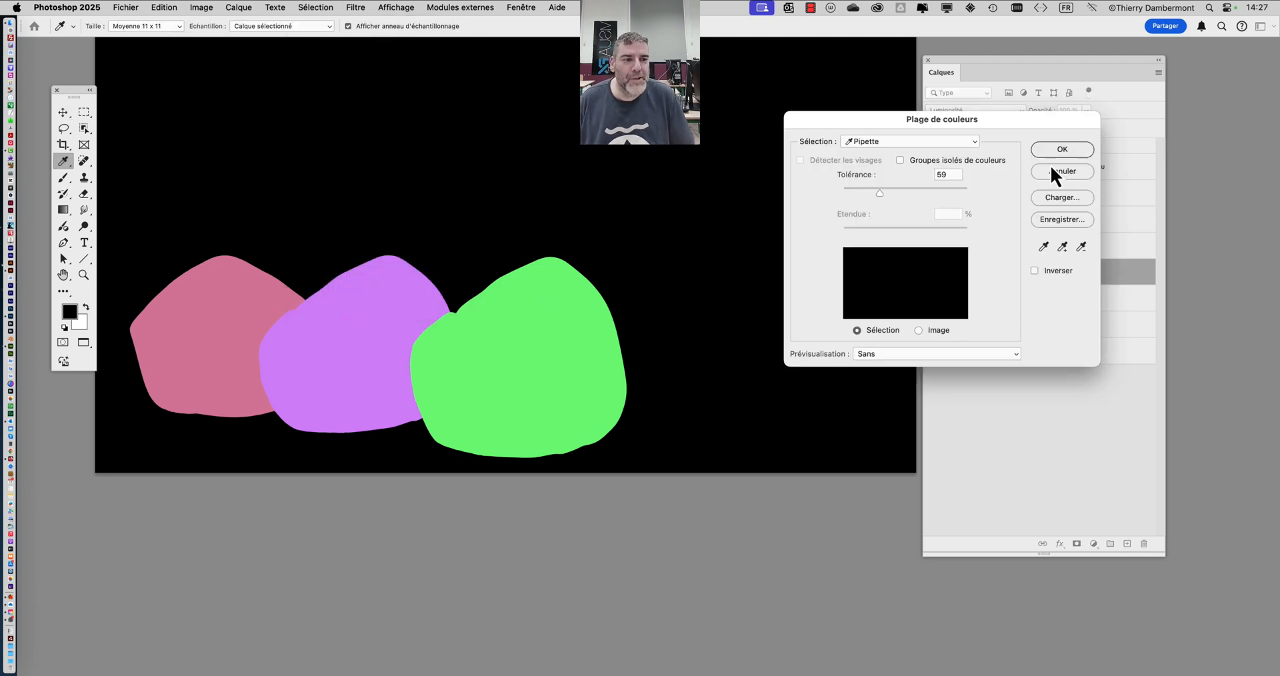
pyautogui.click(1062, 248)
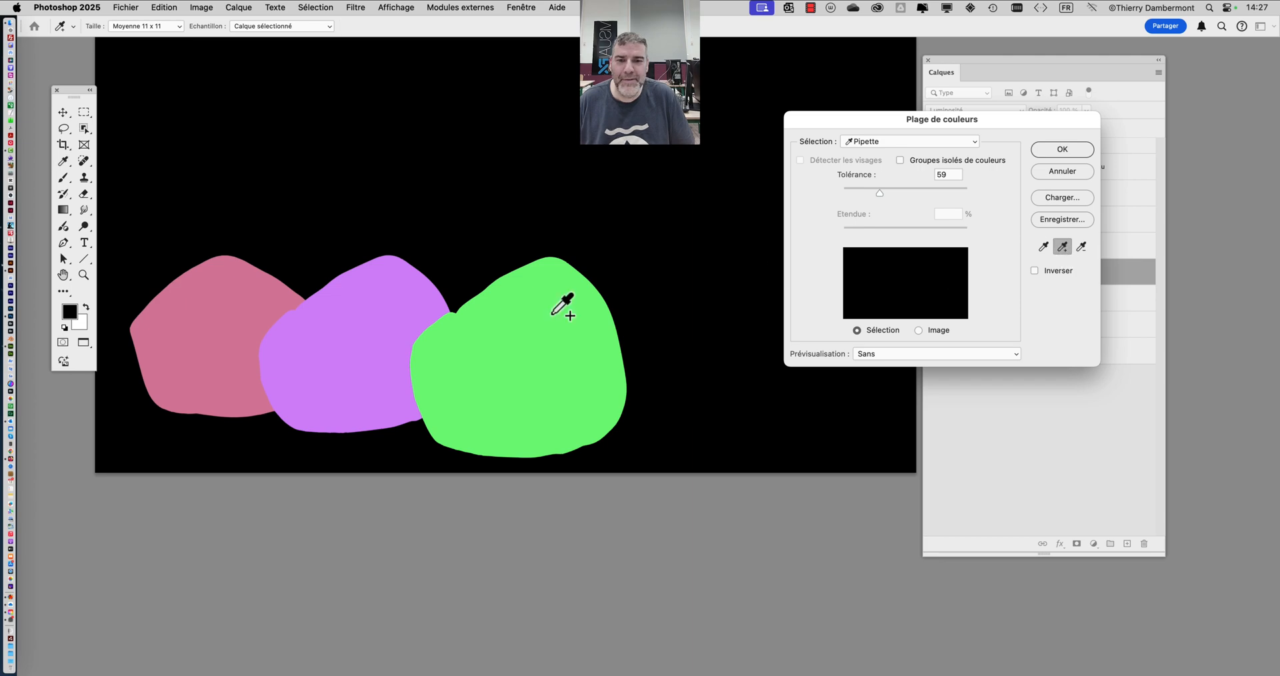
pyautogui.click(1081, 173)
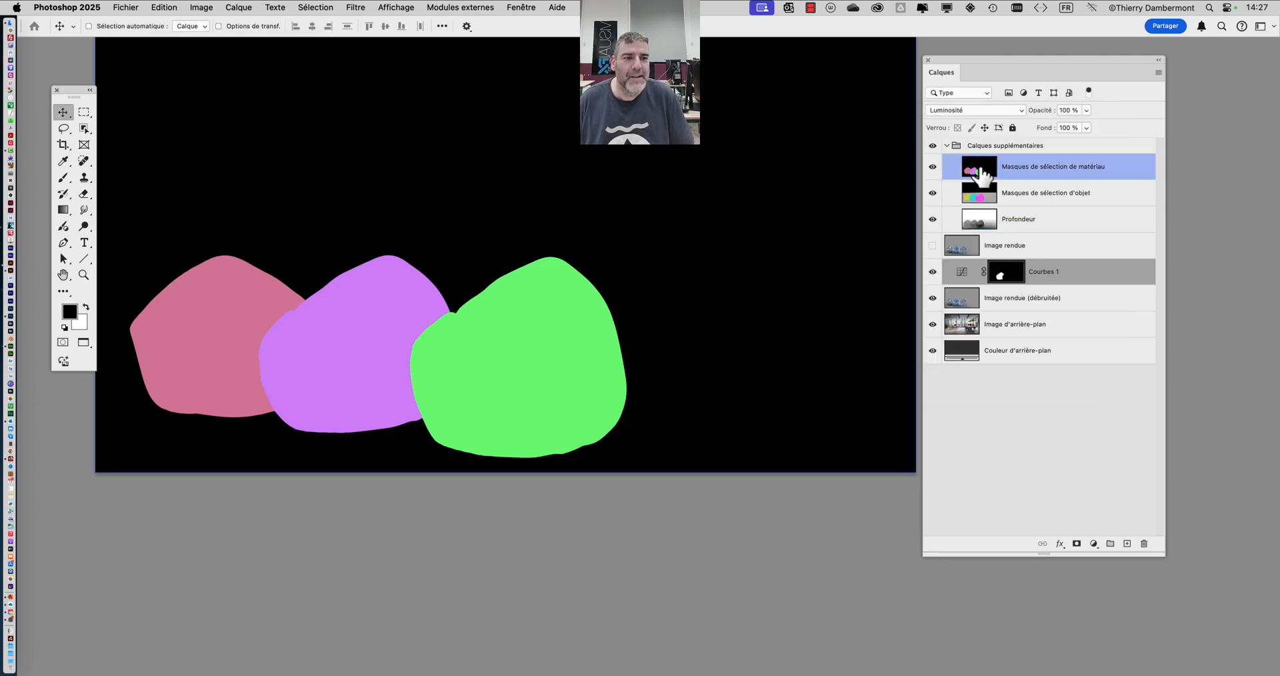
# - Compare the scene with the Calques supplémentaires group hidden and shown
pyautogui.click(946, 146)
pyautogui.click(933, 146)
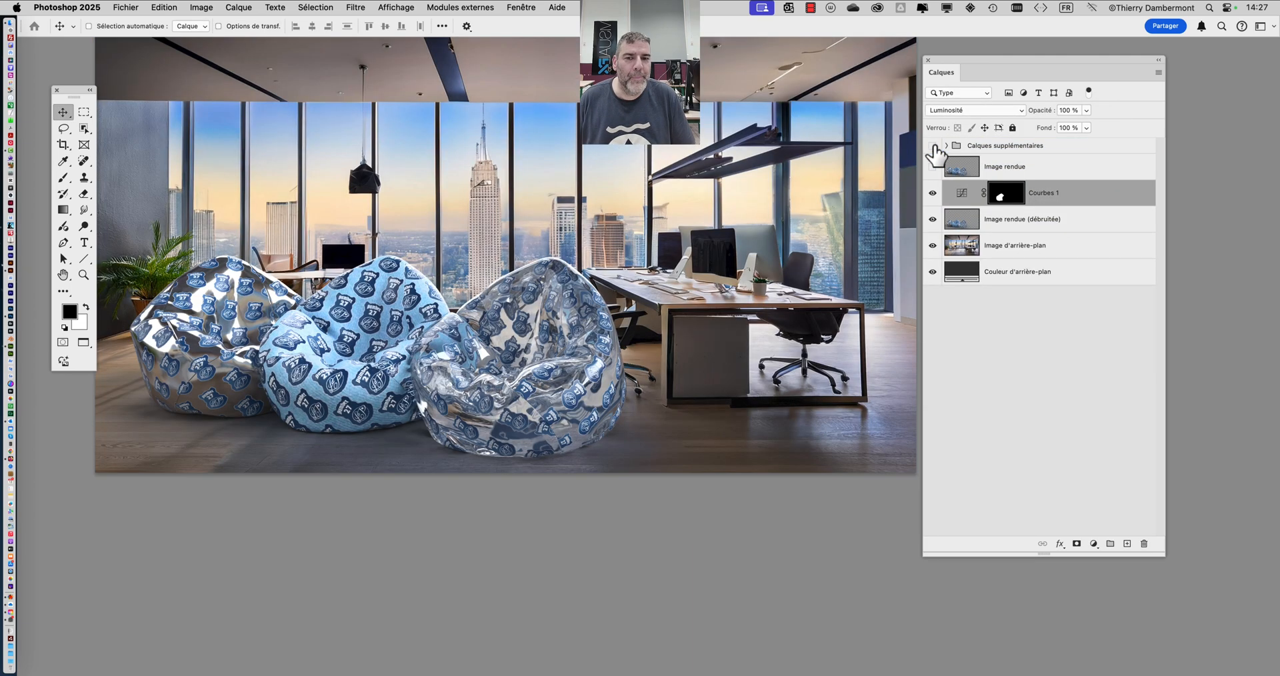
pyautogui.click(932, 145)
pyautogui.click(932, 146)
pyautogui.click(932, 145)
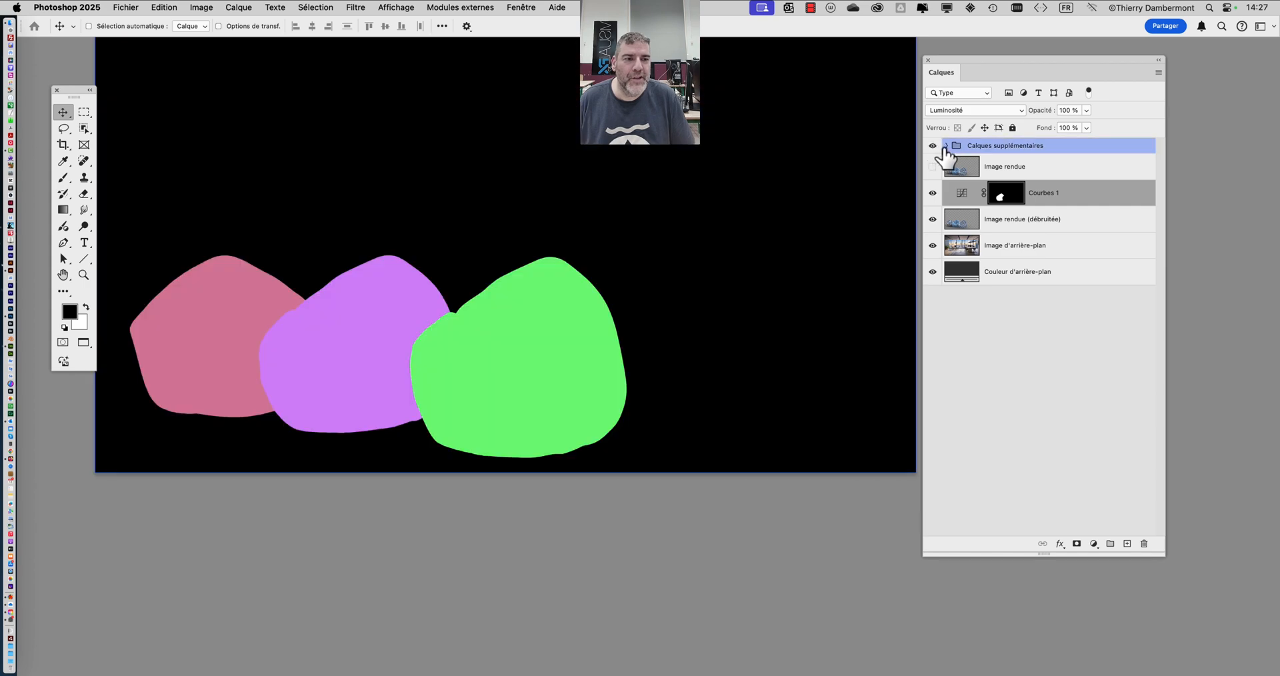
# - Expand the Calques supplémentaires group and select its Masques de sélection de matériau layer
pyautogui.click(946, 146)
pyautogui.click(1032, 168)
pyautogui.click(1040, 169)
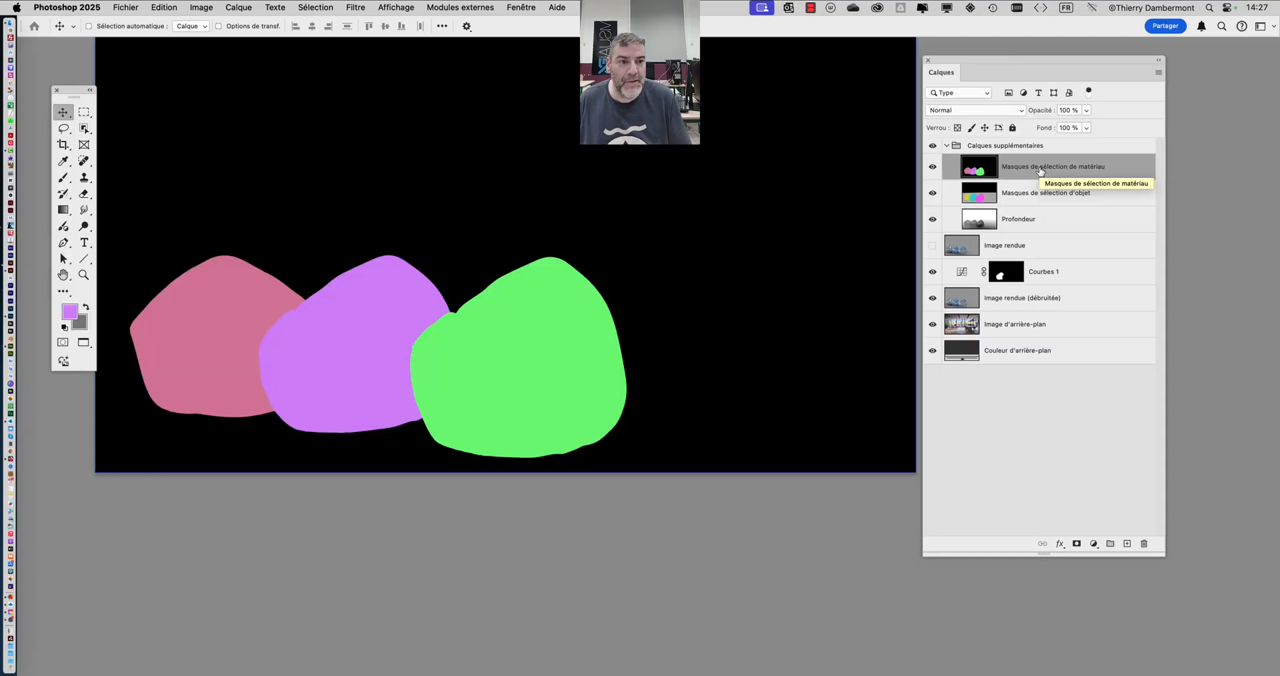
pyautogui.click(323, 7)
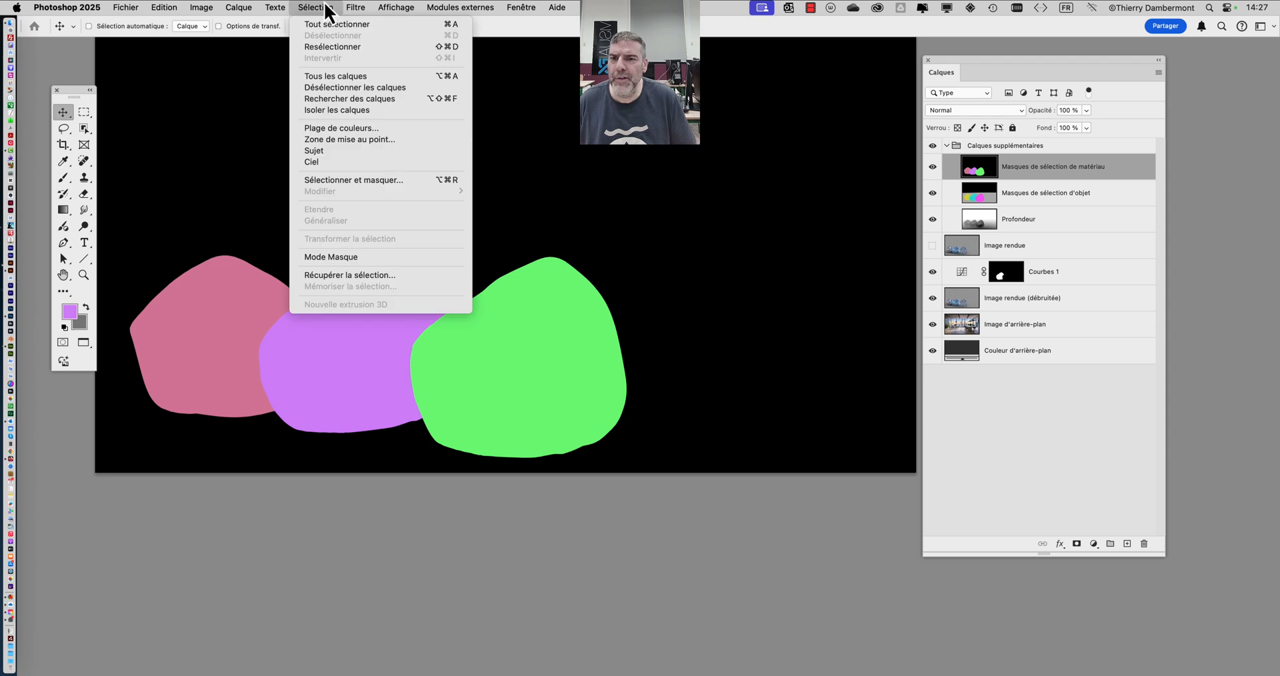
pyautogui.click(361, 127)
pyautogui.click(540, 345)
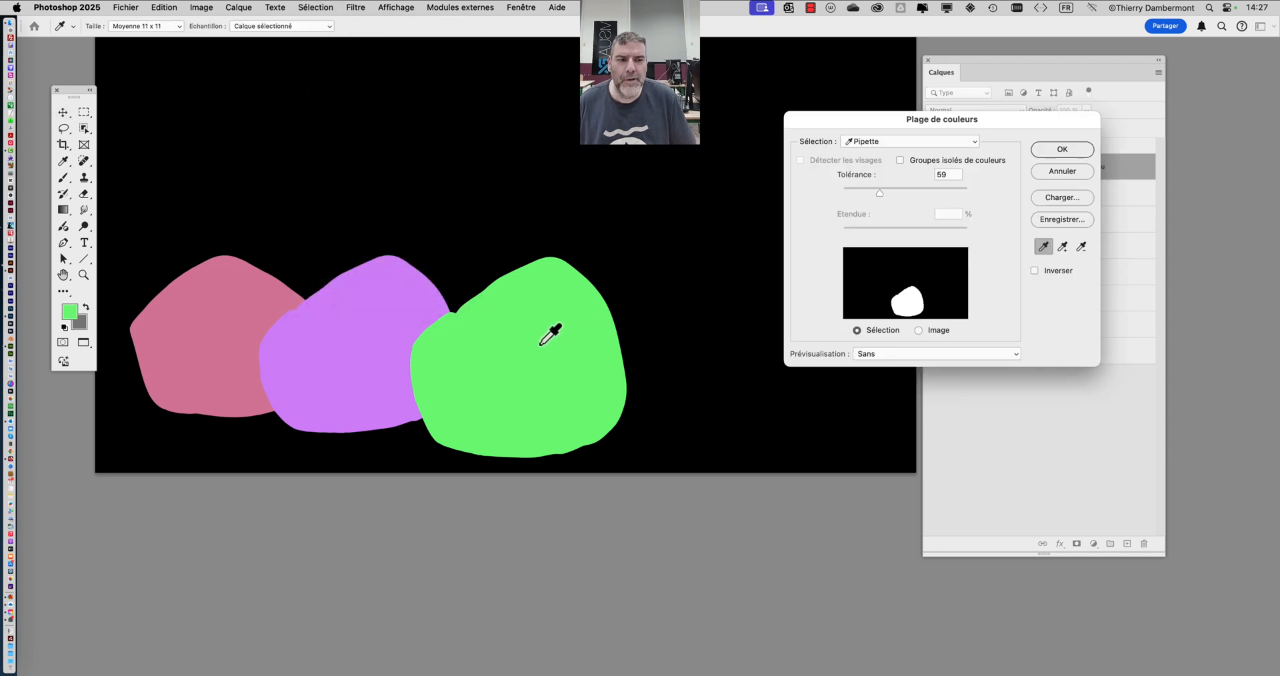
pyautogui.click(1067, 173)
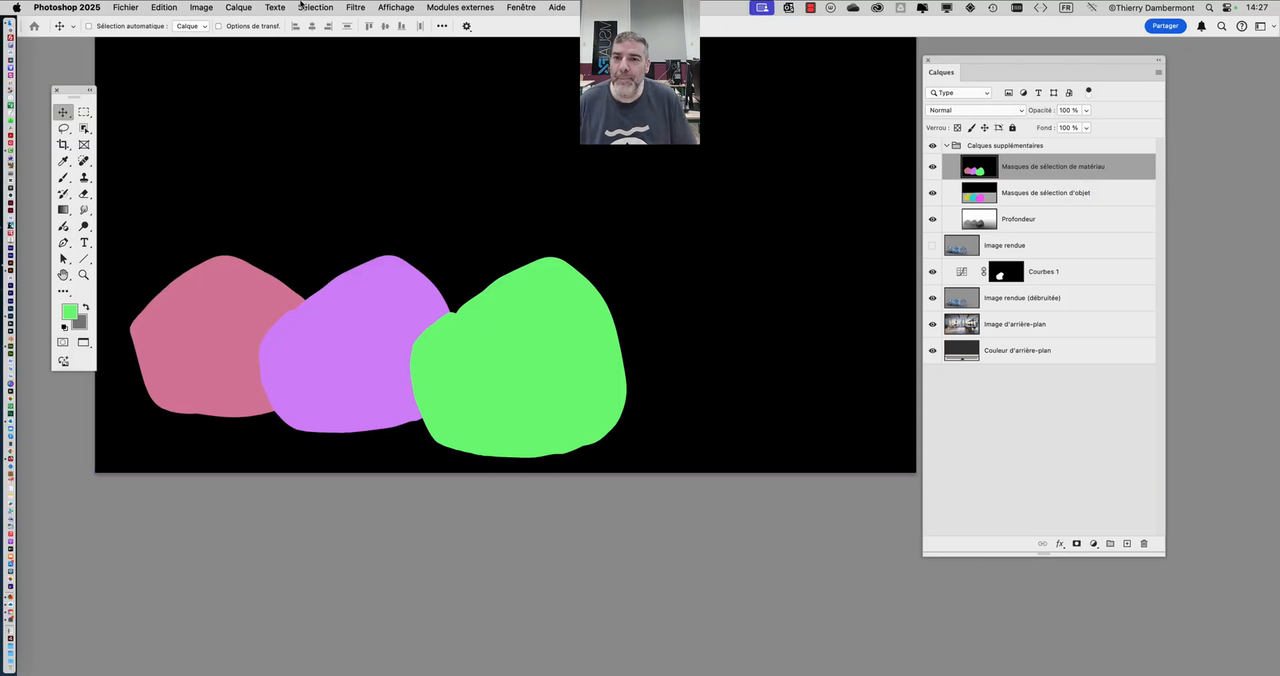
# - Select the green bean bag shape of the material mask with Plage de couleurs at a tolerance of 59
pyautogui.click(300, 6)
pyautogui.click(341, 126)
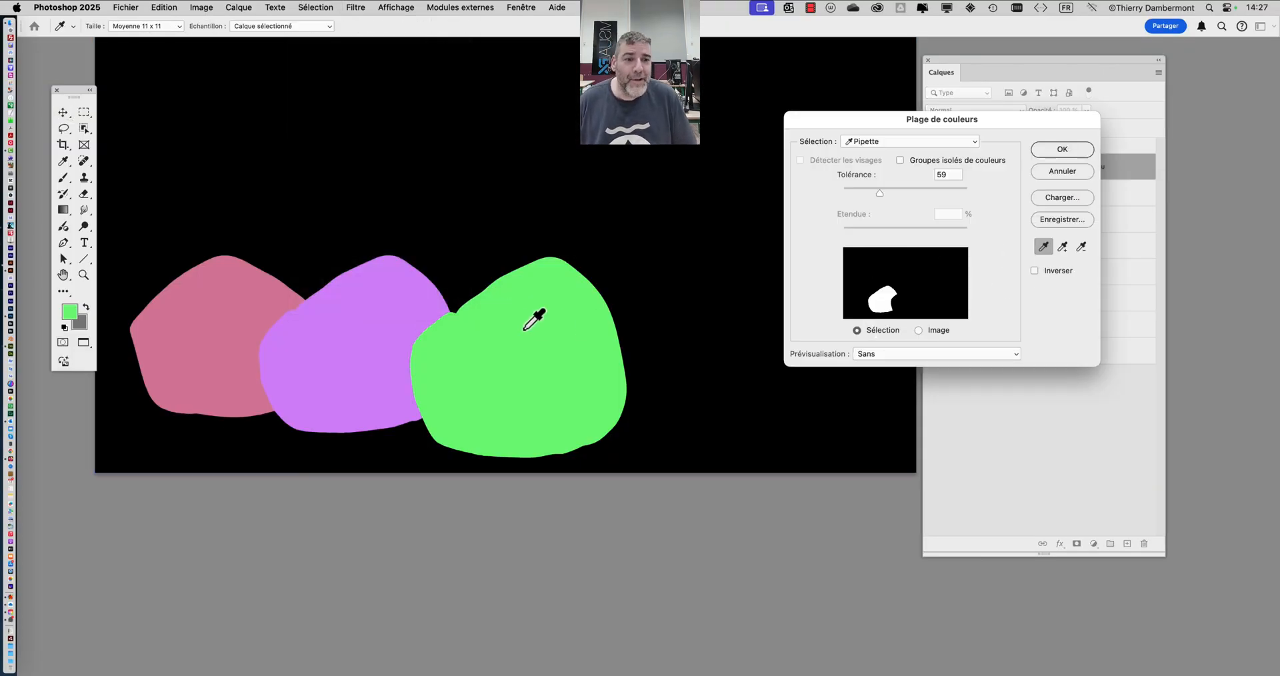
pyautogui.click(531, 331)
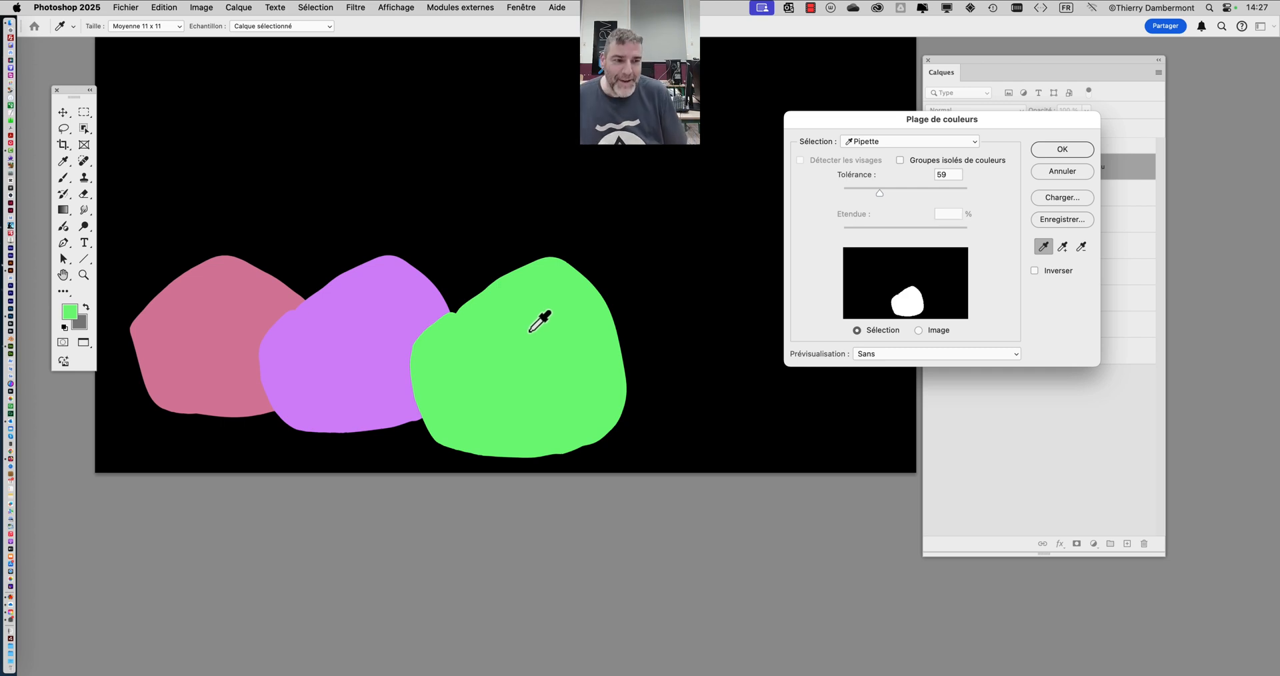
pyautogui.press('alt+super')
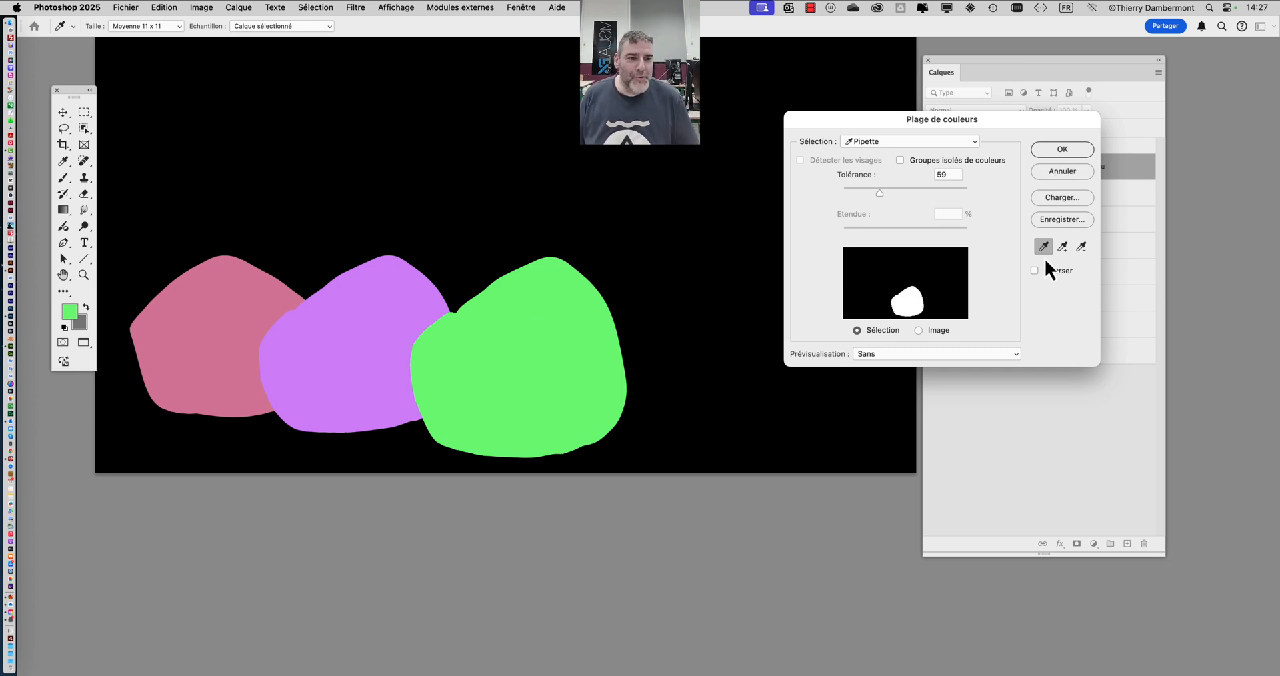
pyautogui.press('alt+super+8')
pyautogui.press('alt+super+8')
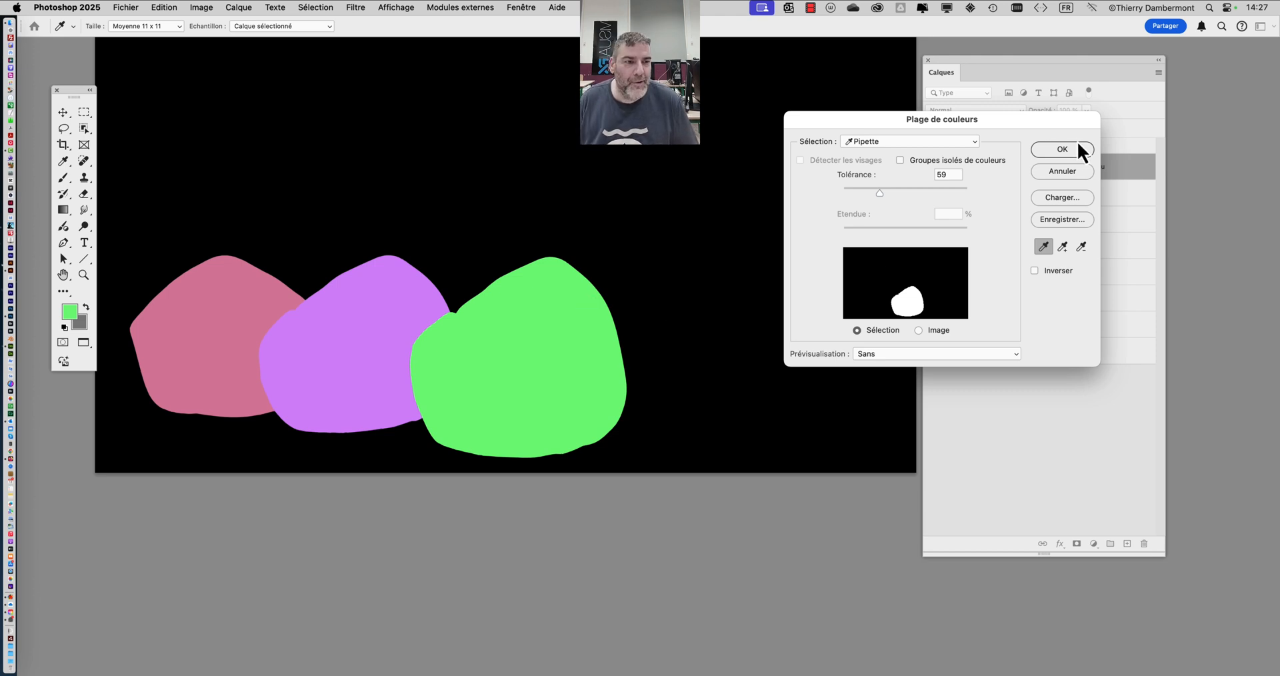
pyautogui.click(1062, 149)
pyautogui.press('v')
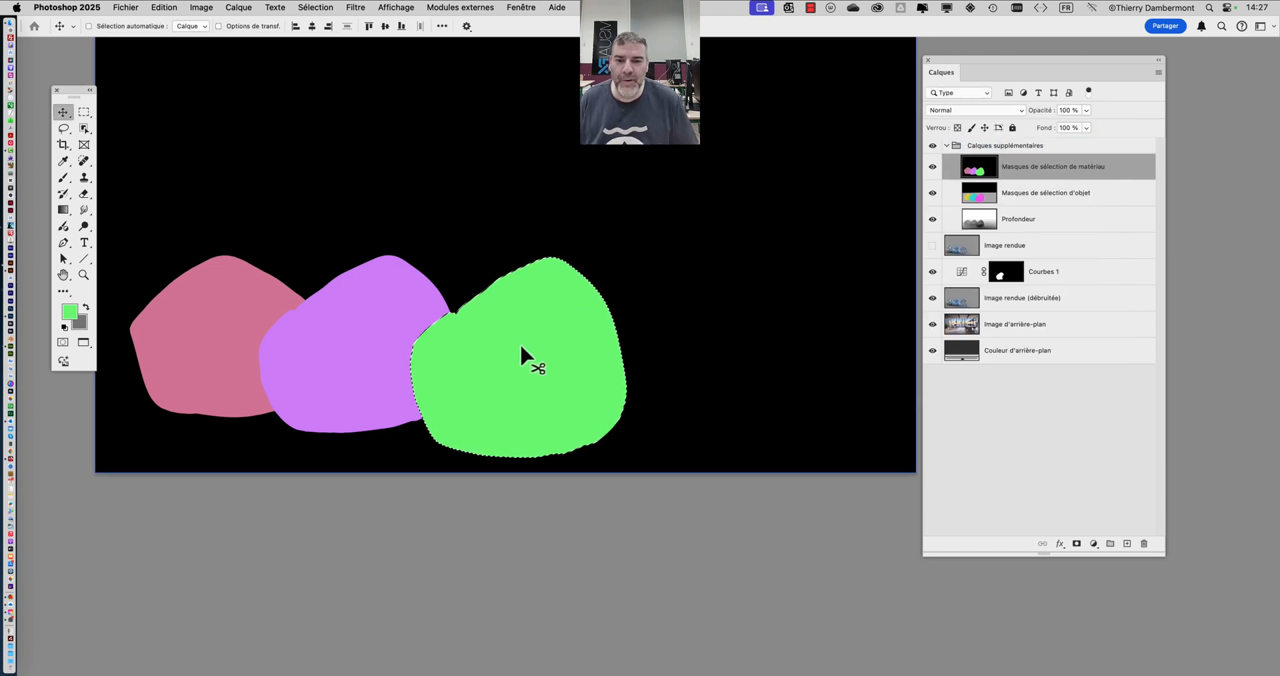
# - Hide the Calques supplémentaires group and make Image rendue (débruitée) the active layer, keeping the bean bag selection
pyautogui.press('alt+super+8')
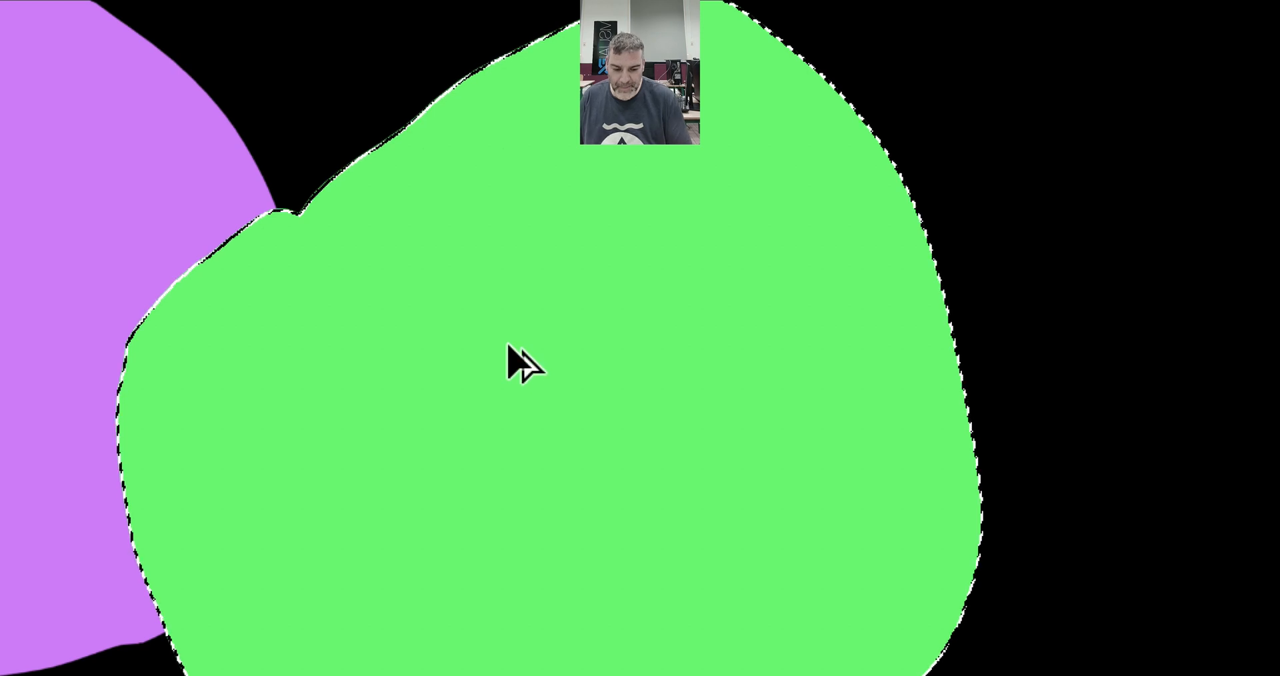
pyautogui.press('alt+super+8')
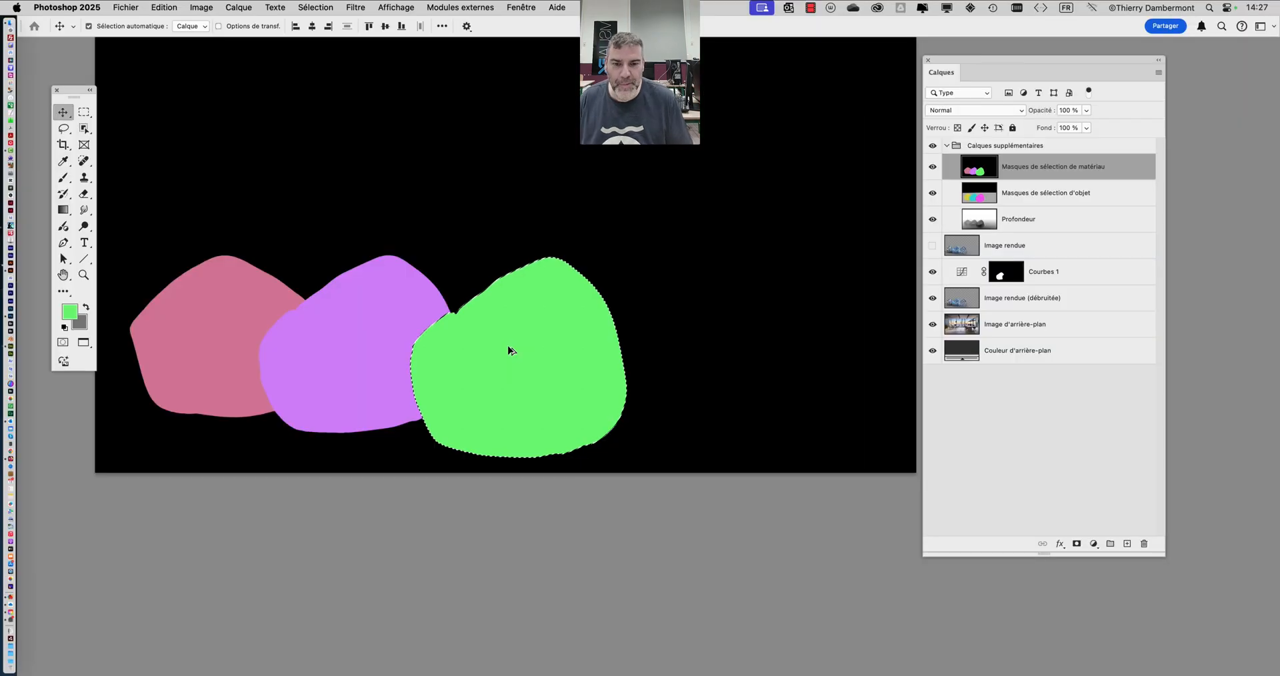
pyautogui.press('alt+super+8')
pyautogui.click(932, 146)
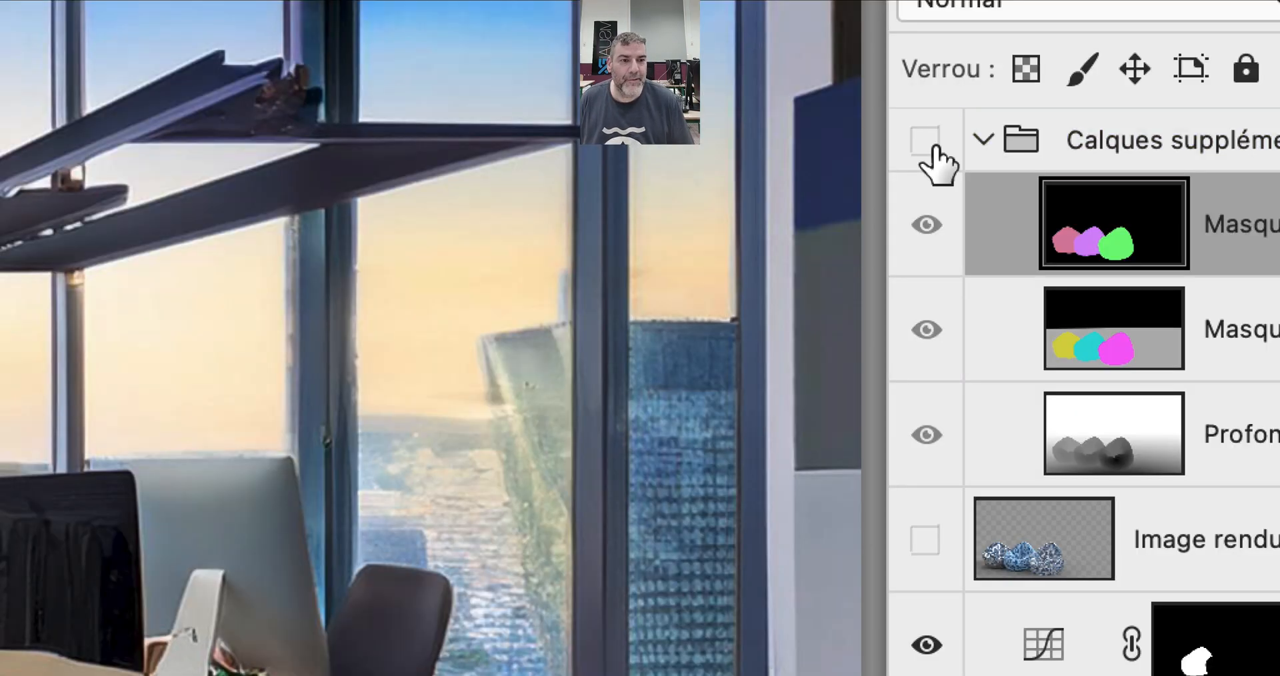
pyautogui.press('alt+super+8')
pyautogui.click(1026, 298)
pyautogui.moveTo(431, 384); pyautogui.dragTo(473, 393)
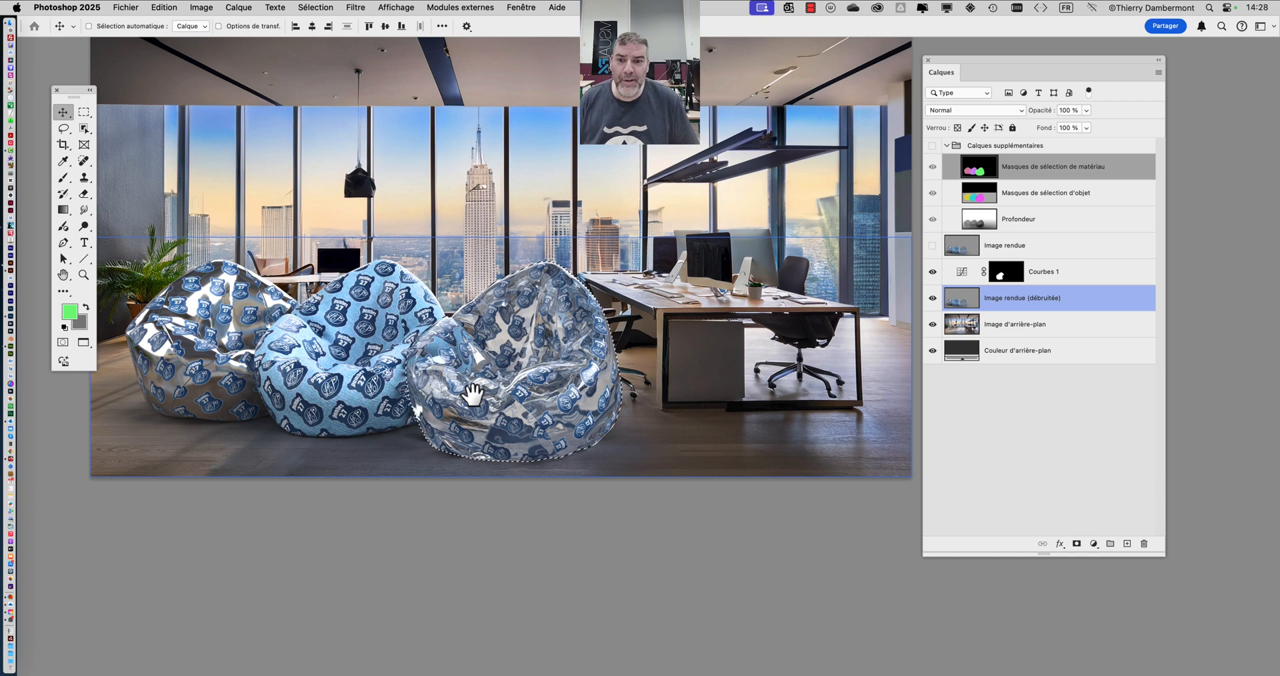
pyautogui.click(1070, 426)
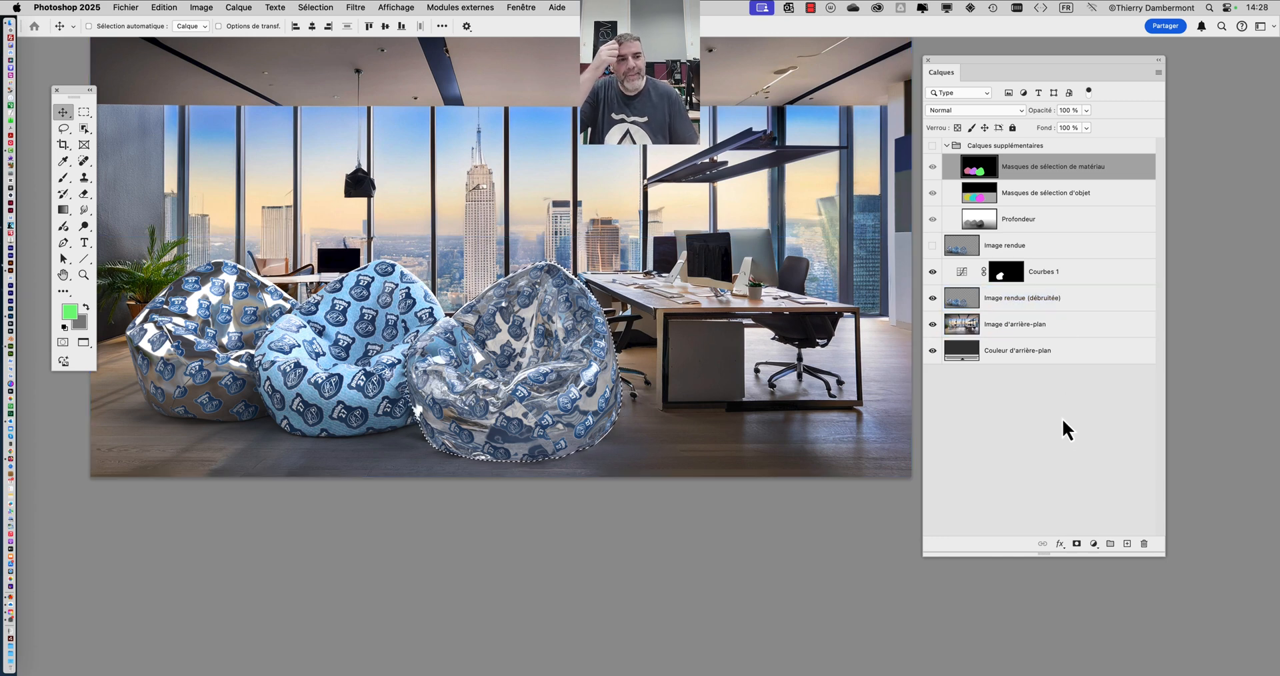
pyautogui.click(1094, 307)
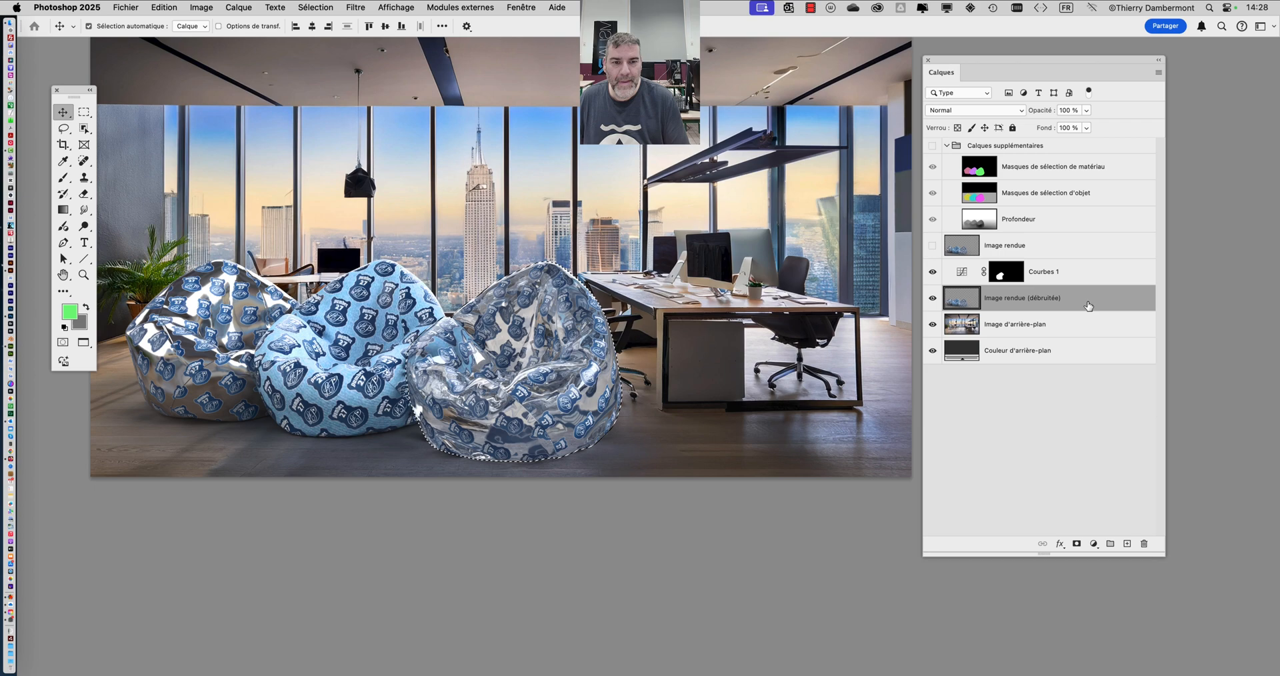
# - Copy the selected bean bag to its own layer with Calque par Copier and name that layer "pouf de droite"
pyautogui.click(239, 7)
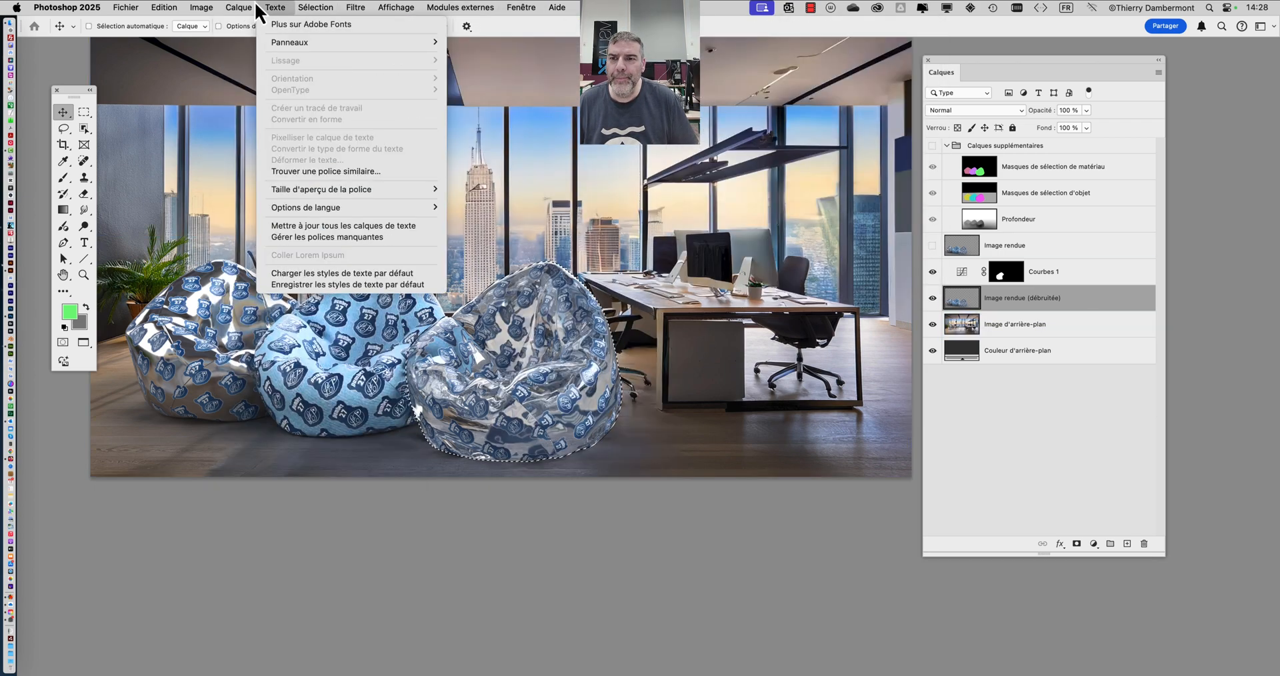
pyautogui.moveTo(245, 26)
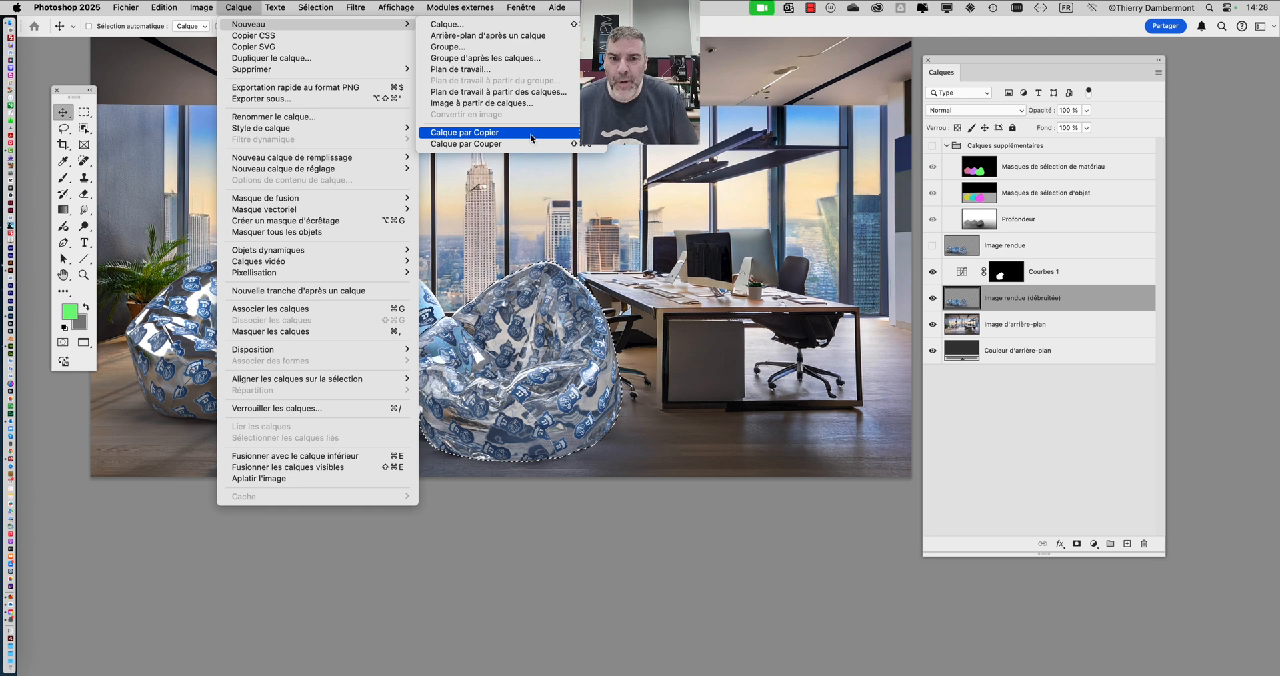
pyautogui.click(529, 133)
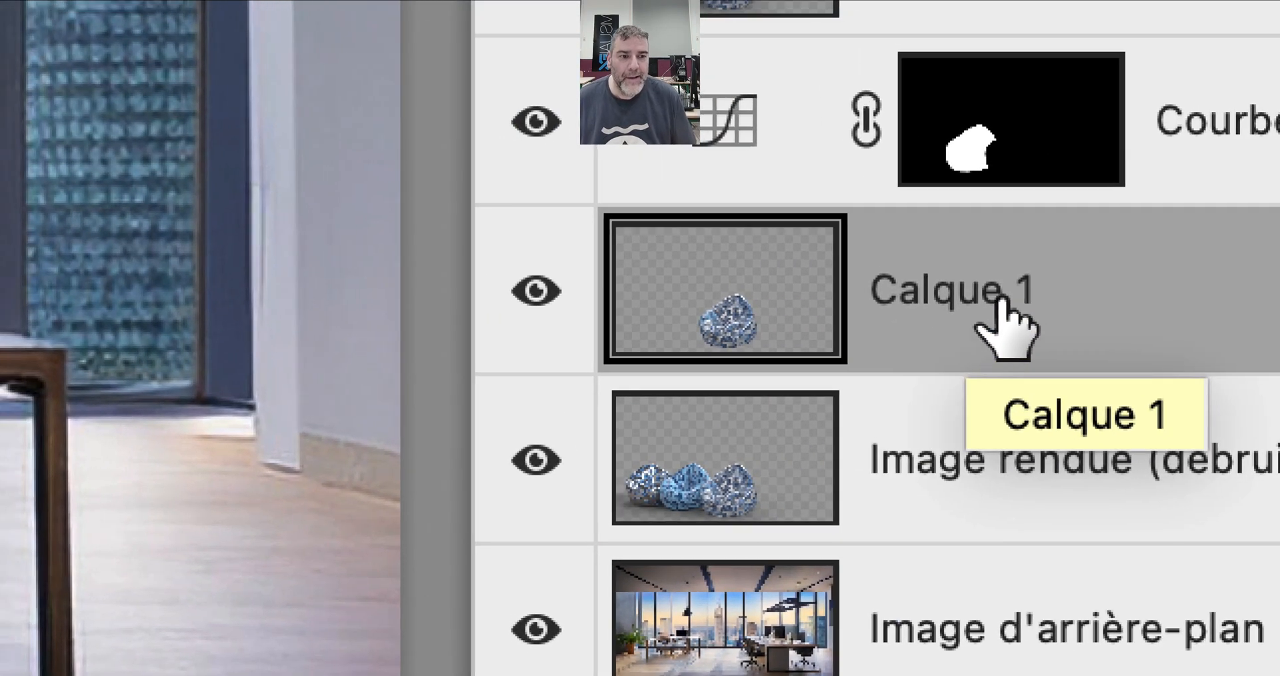
pyautogui.doubleClick(1209, 275)
pyautogui.write('pou')
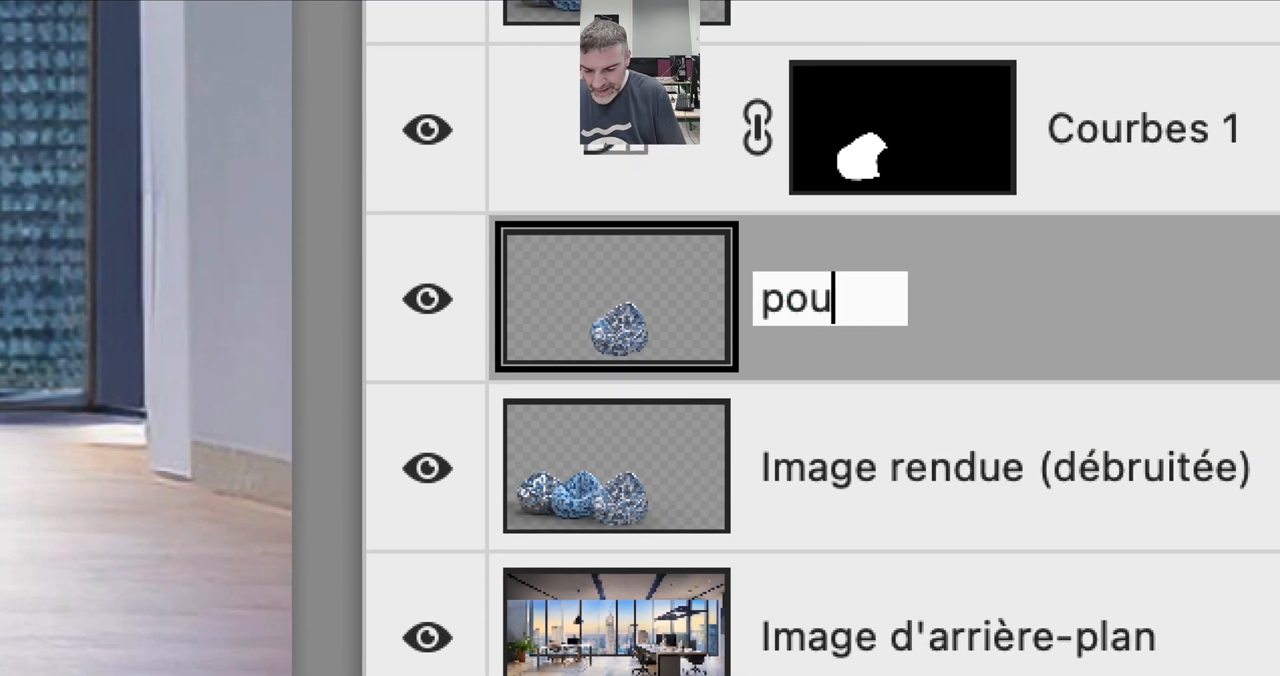
pyautogui.write('f de droite')
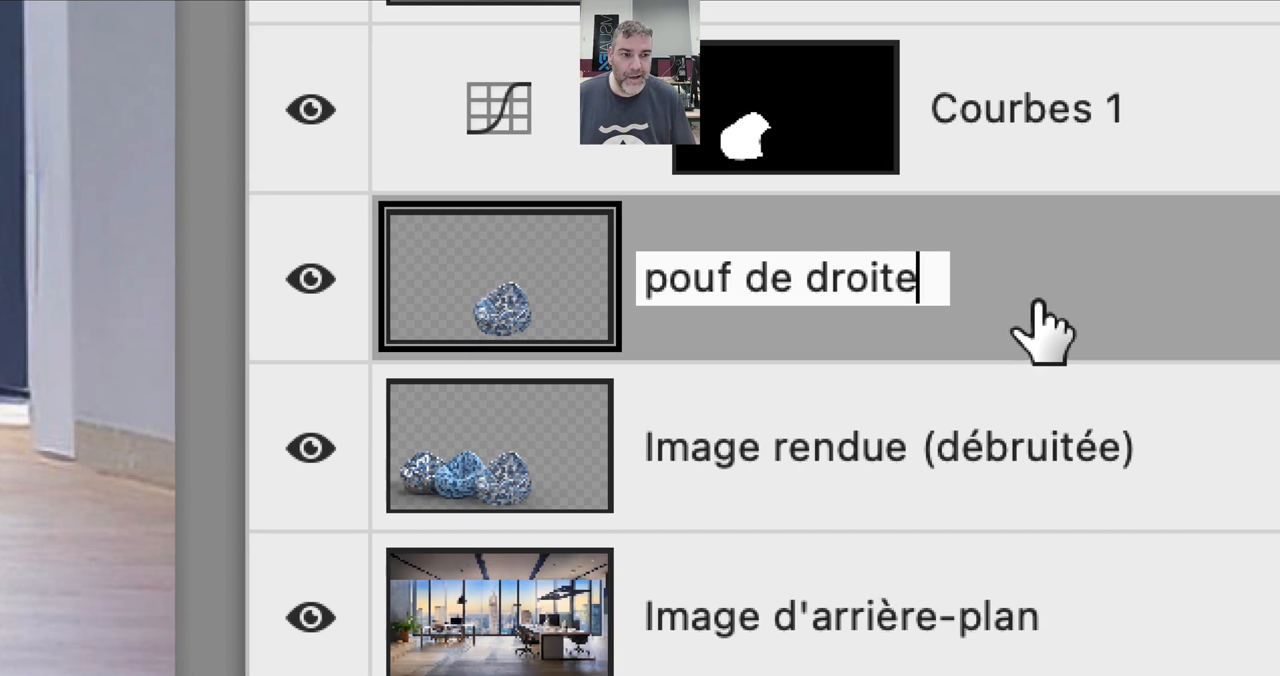
pyautogui.click(1149, 321)
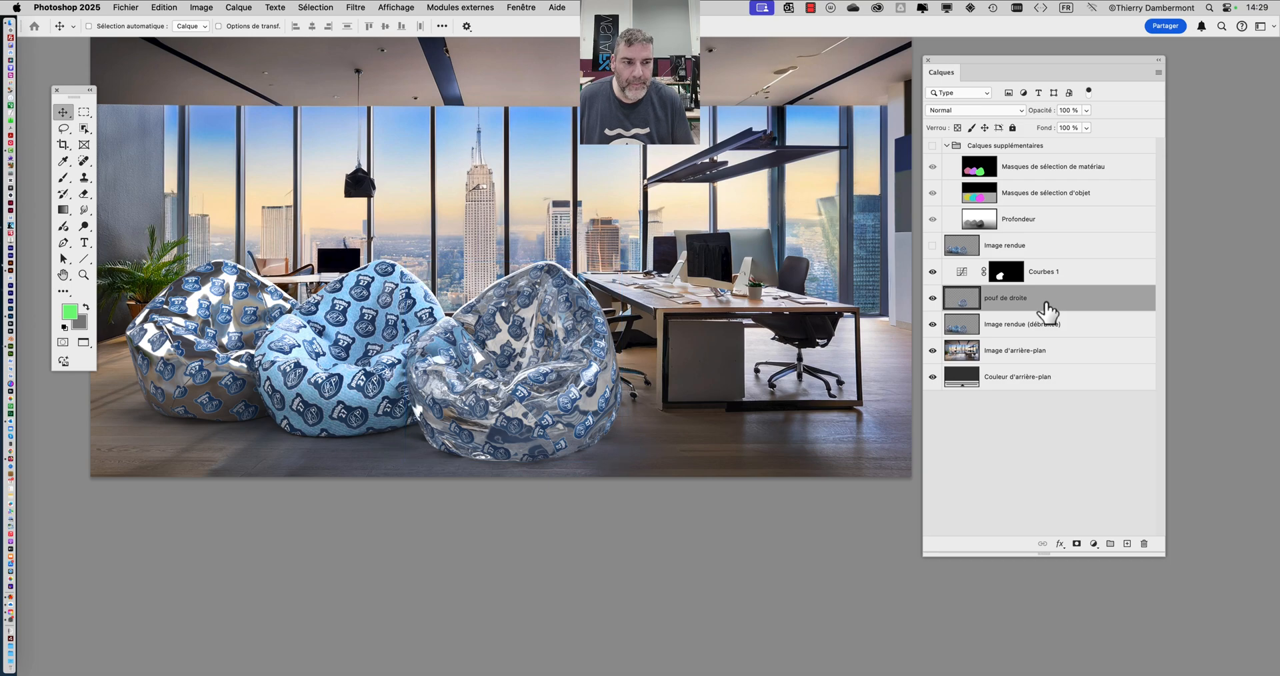
# - Move the Courbes 1 adjustment below the pouf de droite layer, directly above Image rendue (débruitée)
pyautogui.click(988, 281)
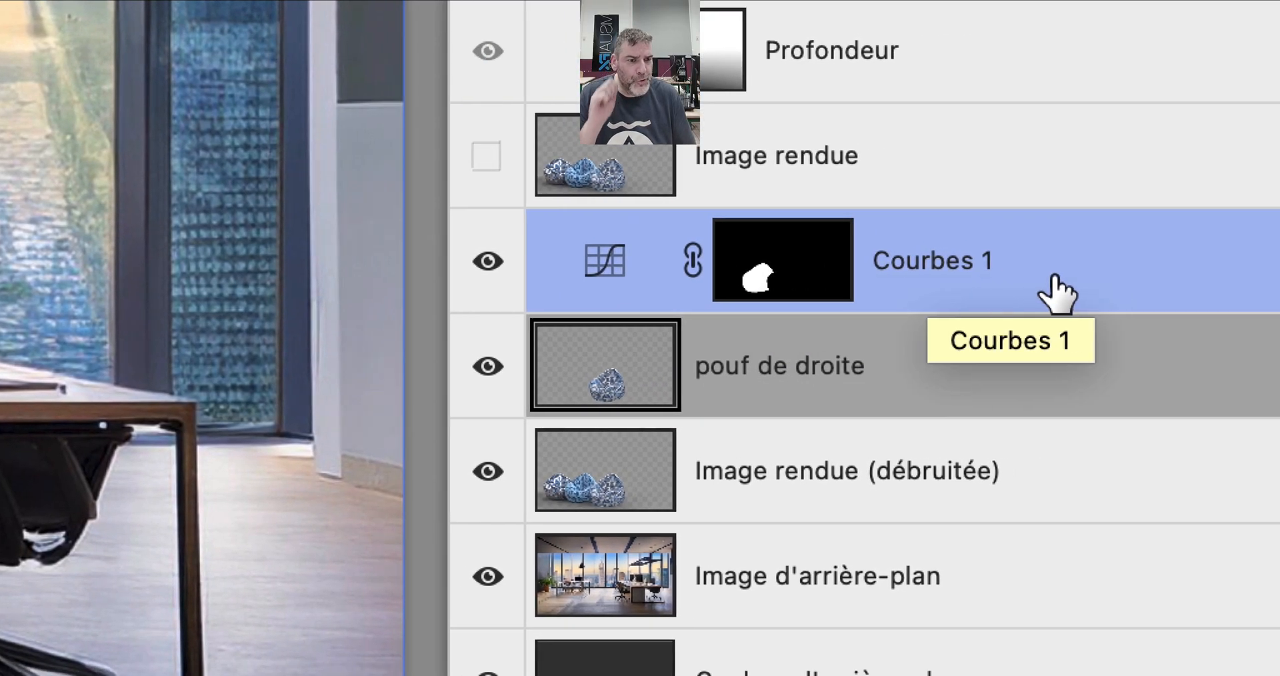
pyautogui.click(1056, 277)
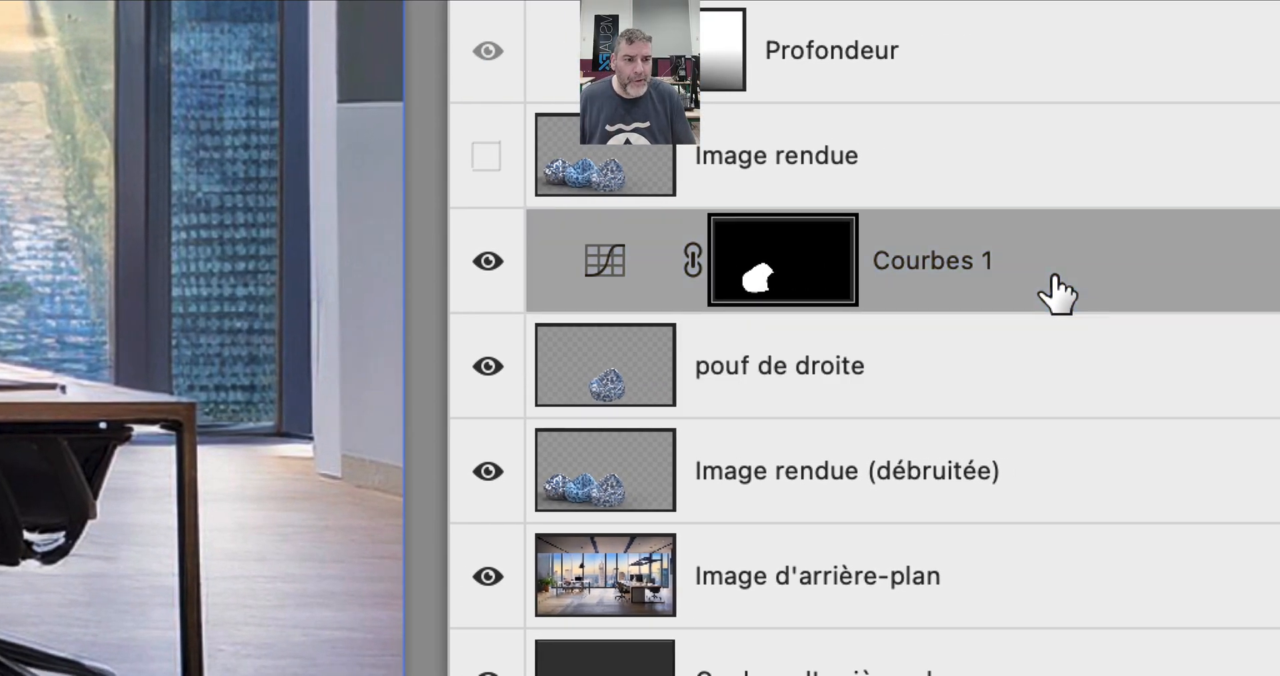
pyautogui.moveTo(1056, 296); pyautogui.dragTo(1039, 370)
# - Try clipping the Courbes 1 adjustment to the Image rendue (débruitée) layer and release the clipping
pyautogui.keyDown('alt'); pyautogui.click(1056, 294); pyautogui.keyUp('alt')
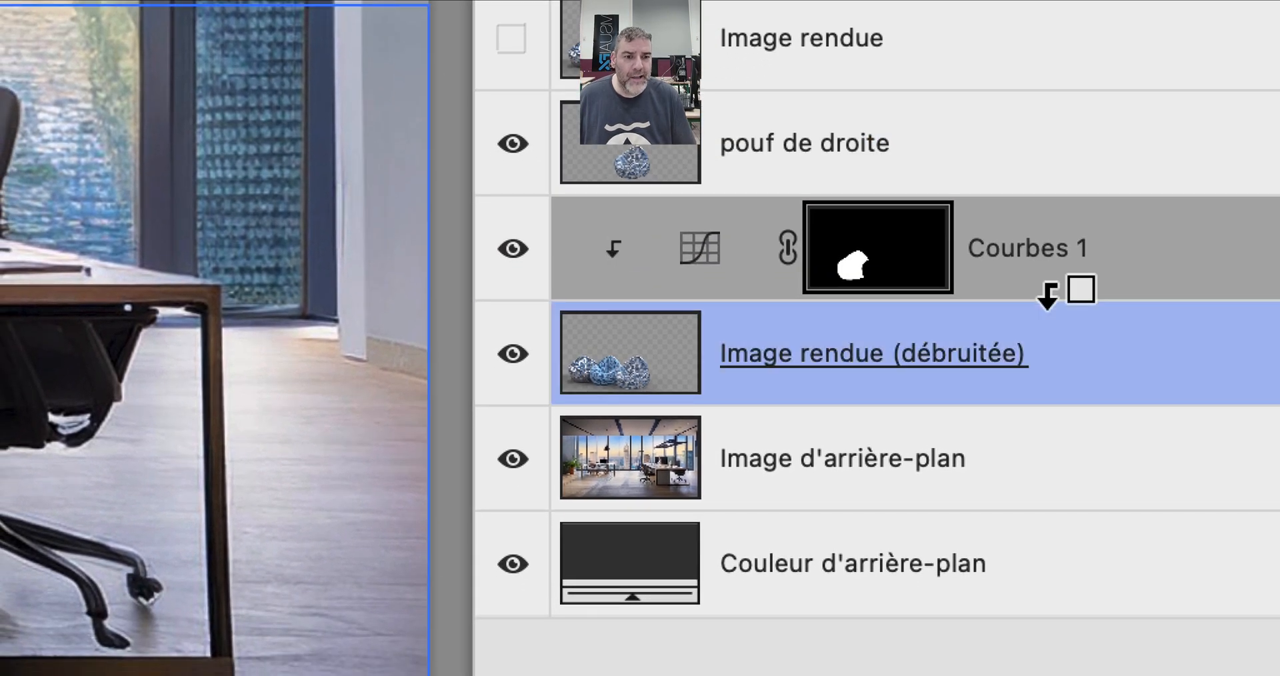
pyautogui.keyDown('alt'); pyautogui.click(1056, 293); pyautogui.keyUp('alt')
pyautogui.keyDown('alt'); pyautogui.click(1056, 294); pyautogui.keyUp('alt')
pyautogui.keyDown('alt'); pyautogui.click(1050, 293); pyautogui.keyUp('alt')
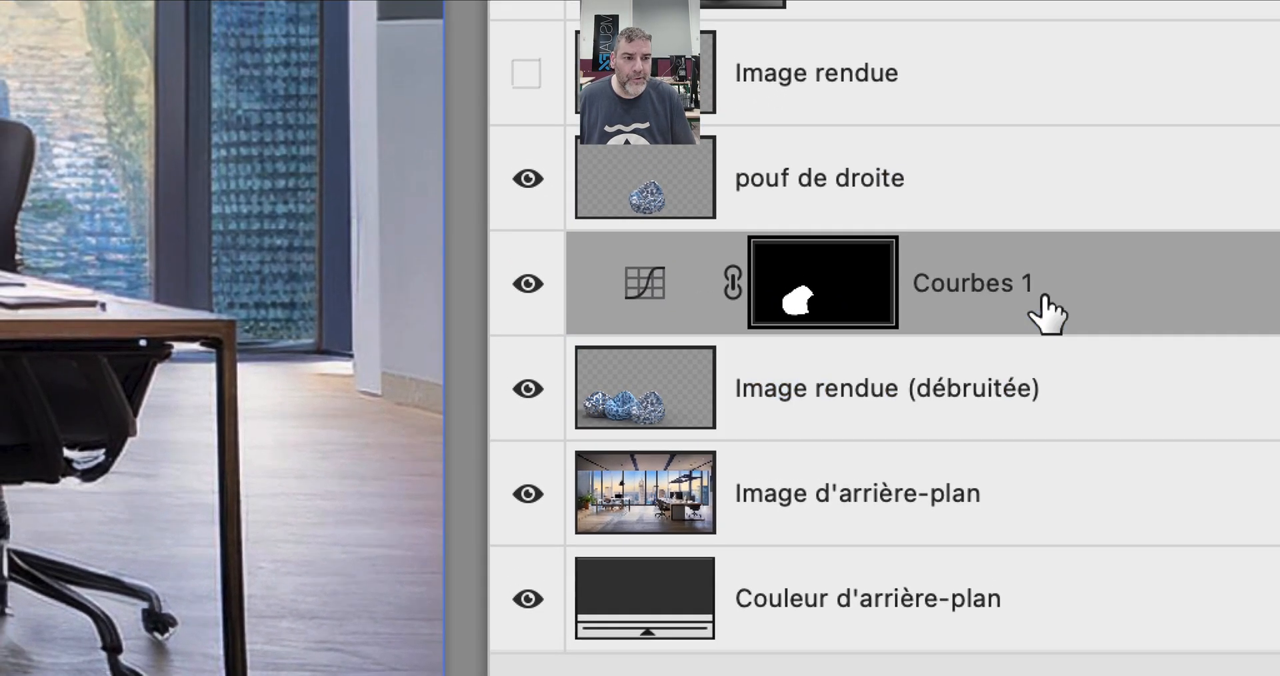
# - Try the Courbes 1 adjustment above the pouf de droite layer, comparing its visibility on and off, and return it directly below that layer
pyautogui.moveTo(1033, 275); pyautogui.dragTo(1039, 170)
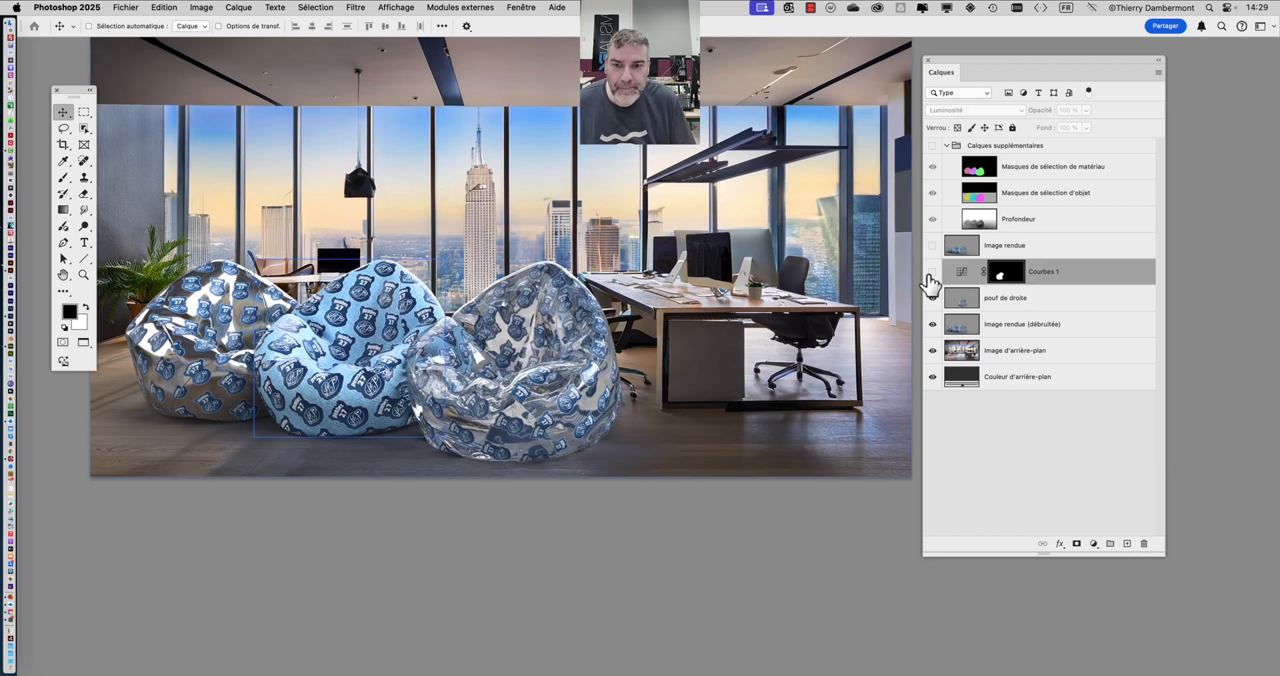
pyautogui.click(930, 275)
pyautogui.scroll(5, 289, 341)
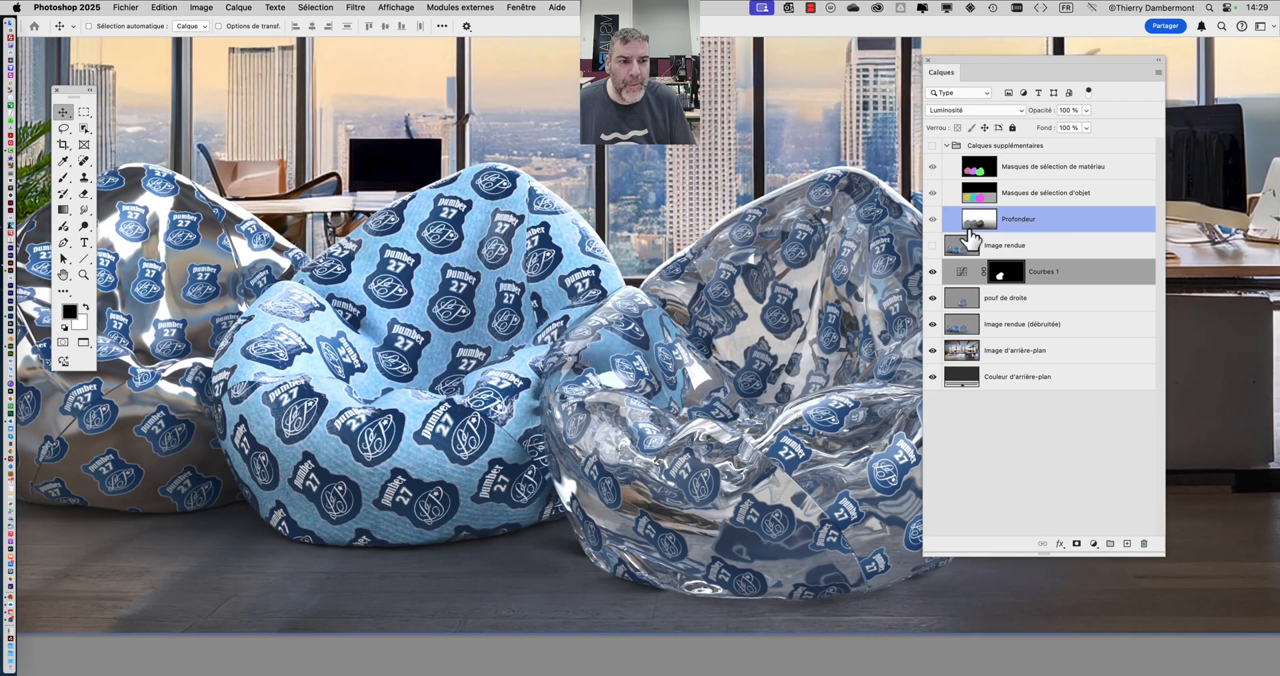
pyautogui.click(931, 274)
pyautogui.click(931, 273)
pyautogui.click(930, 273)
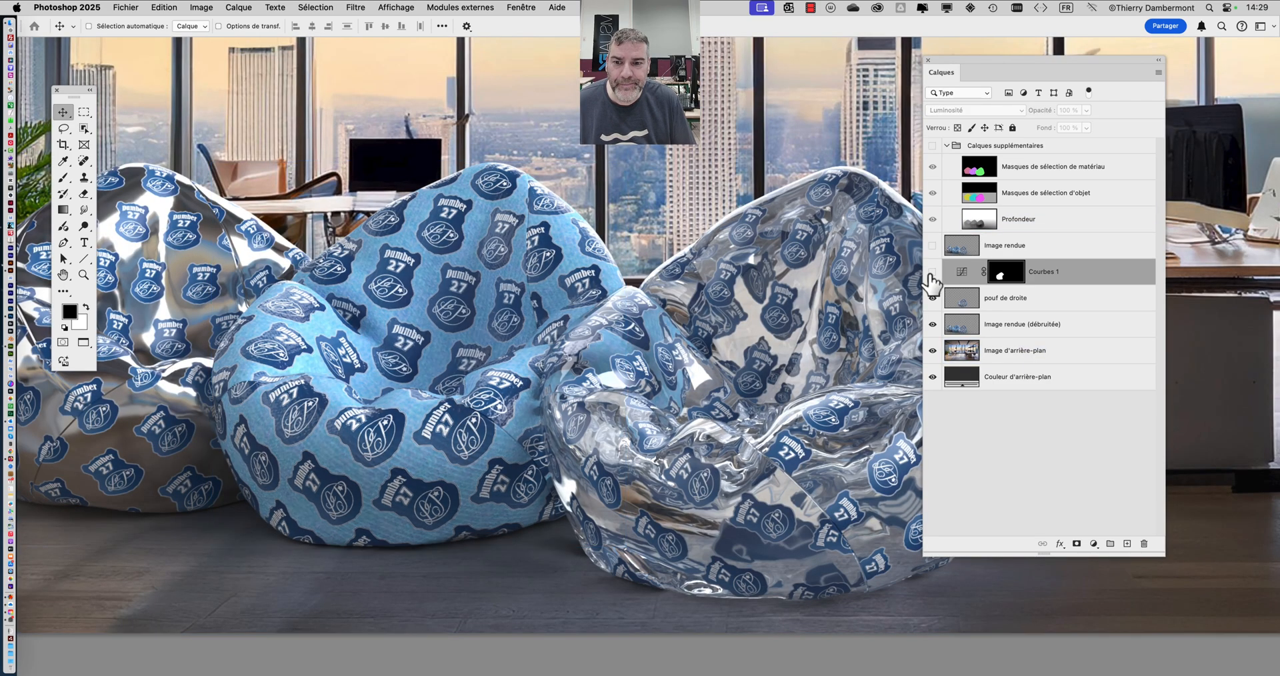
pyautogui.click(931, 274)
pyautogui.click(1091, 284)
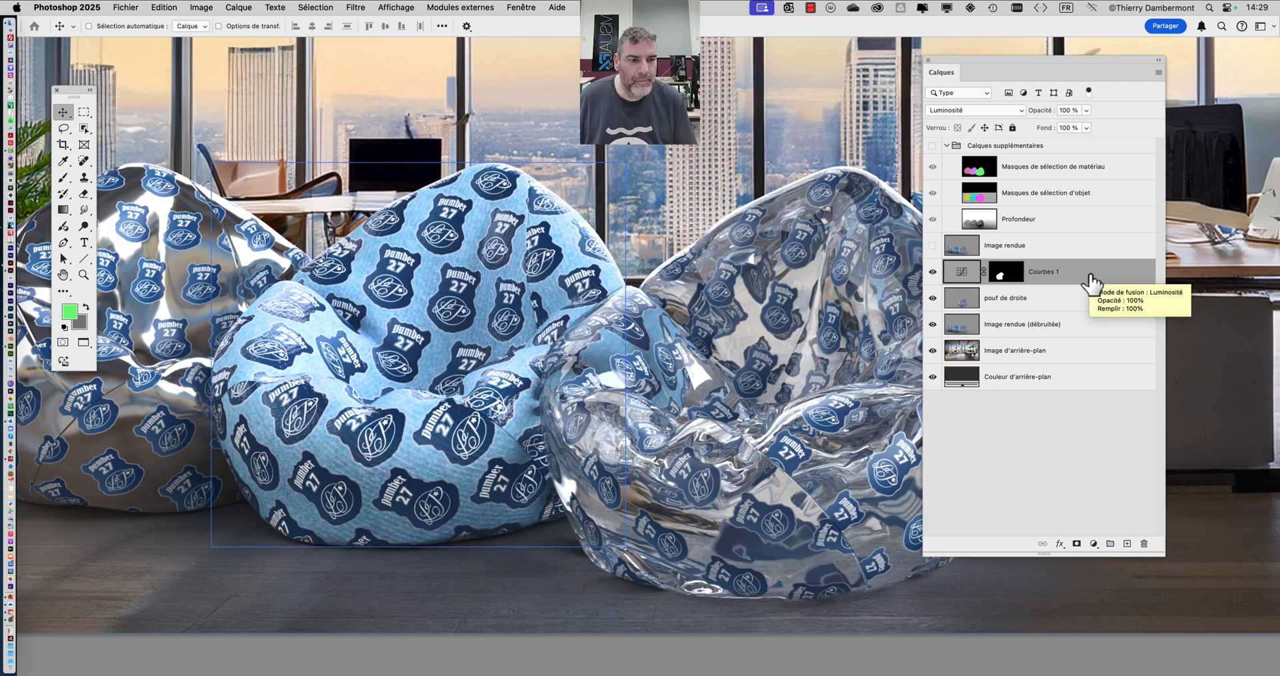
pyautogui.press('super+h')
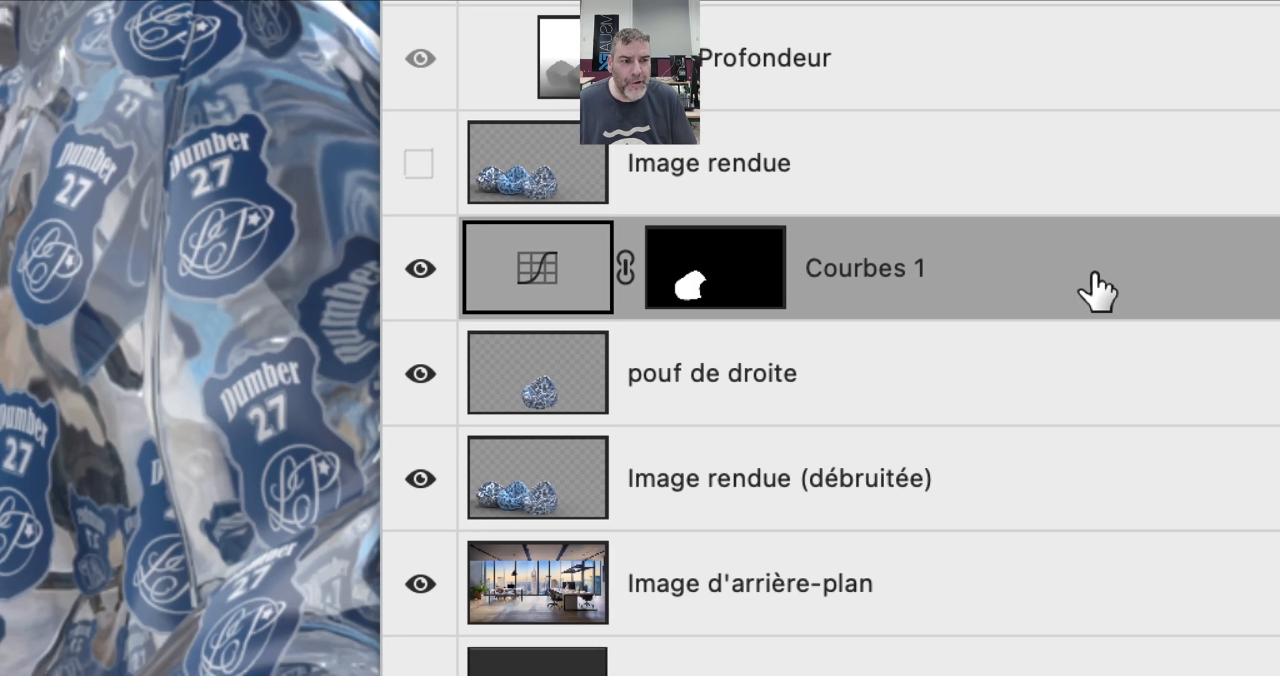
pyautogui.moveTo(1099, 292)
pyautogui.mouseDown()
pyautogui.moveTo(1079, 292)
pyautogui.moveTo(1070, 372)
pyautogui.moveTo(1086, 300)
pyautogui.mouseUp()
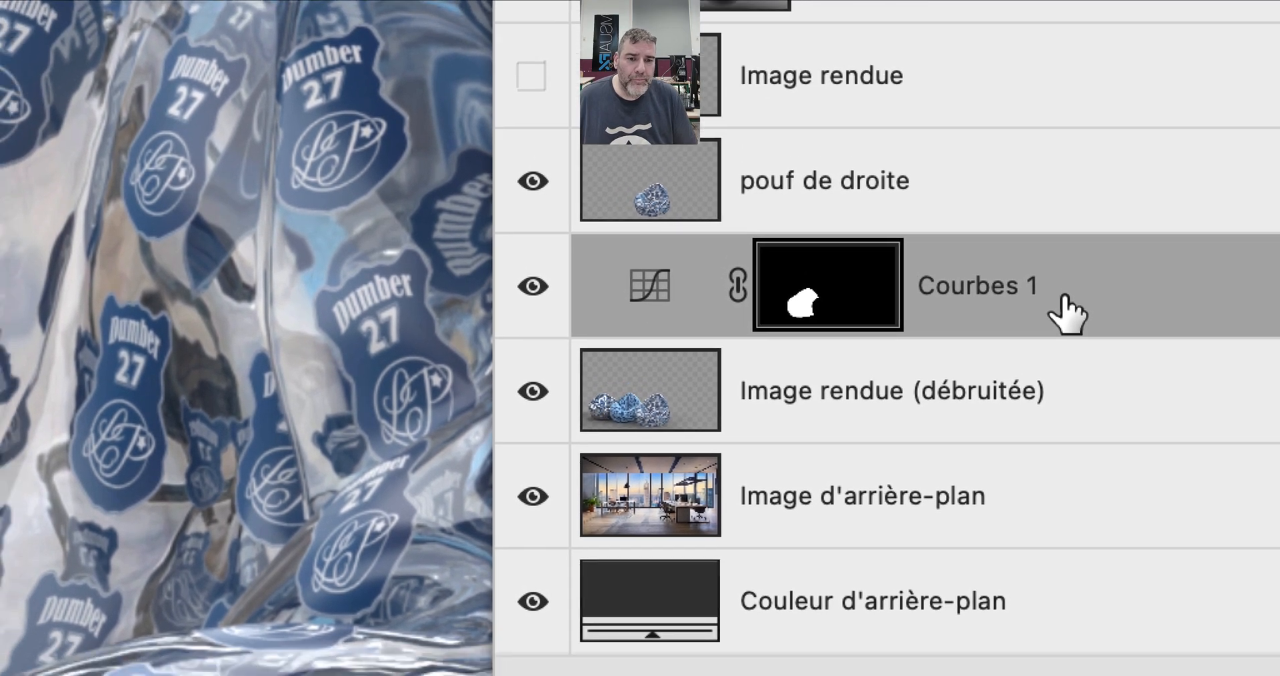
# - Label the Courbes 1 and Image rendue (débruitée) layers with the Orange layer colour
pyautogui.click(1073, 358)
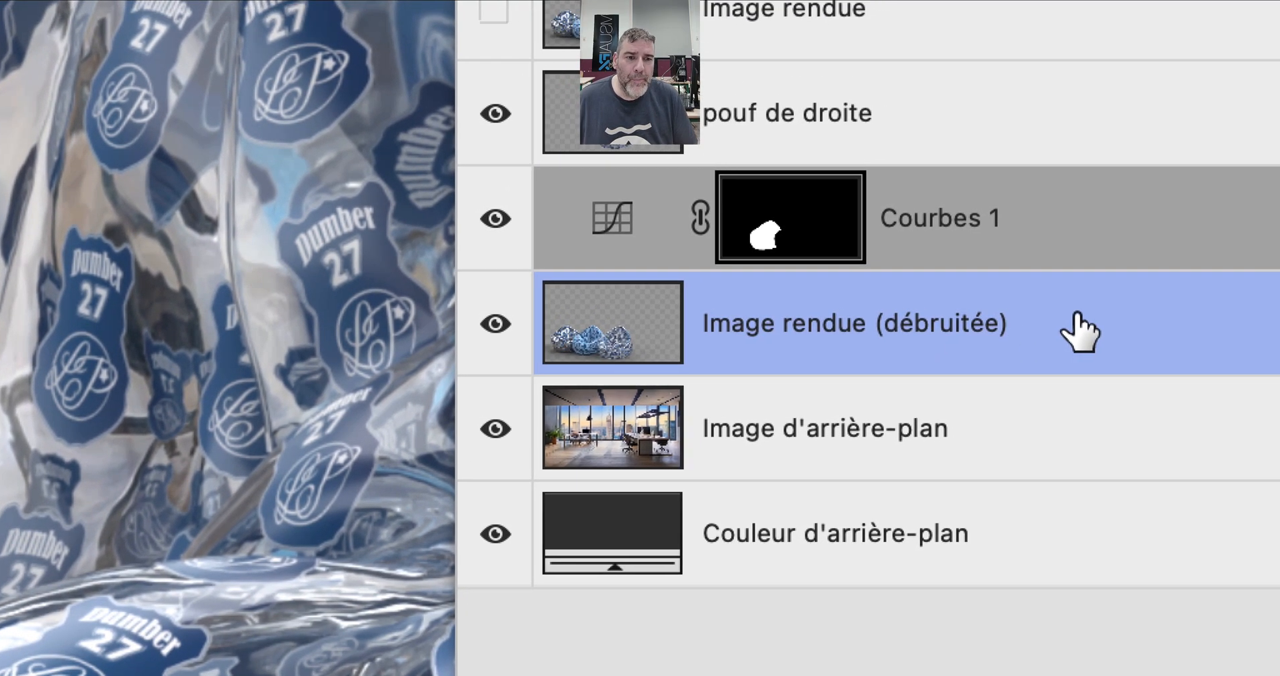
pyautogui.rightClick(1076, 331)
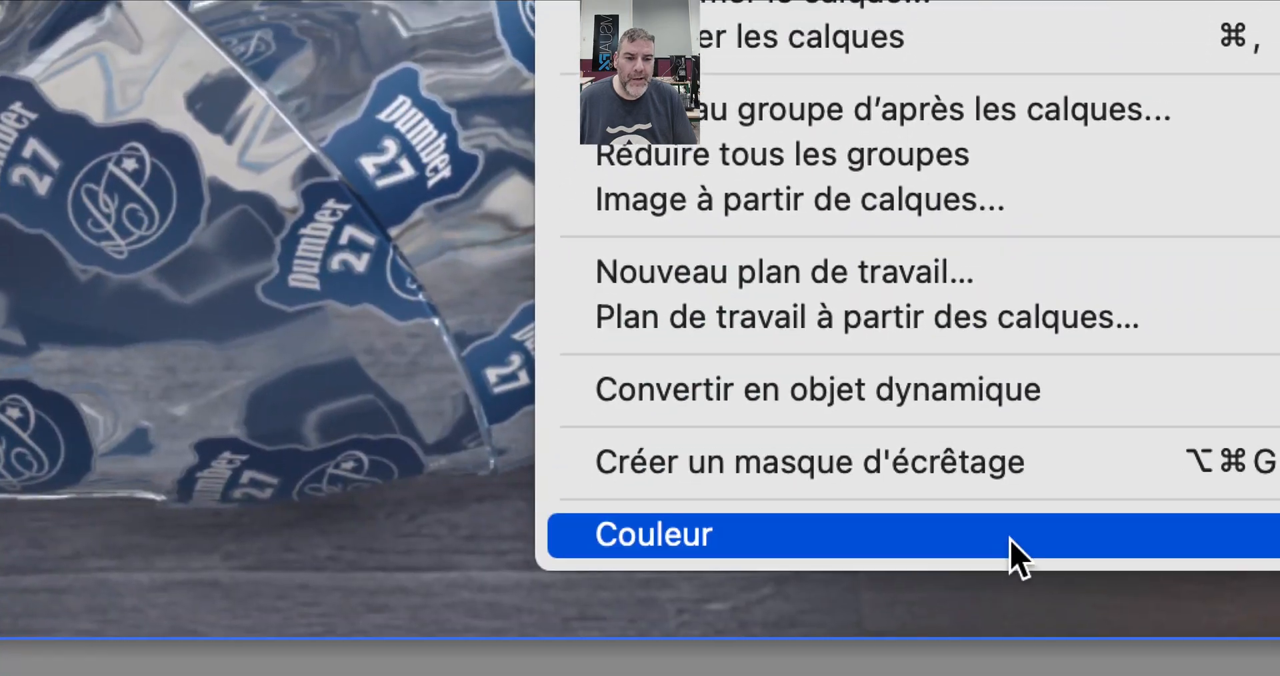
pyautogui.moveTo(1012, 539)
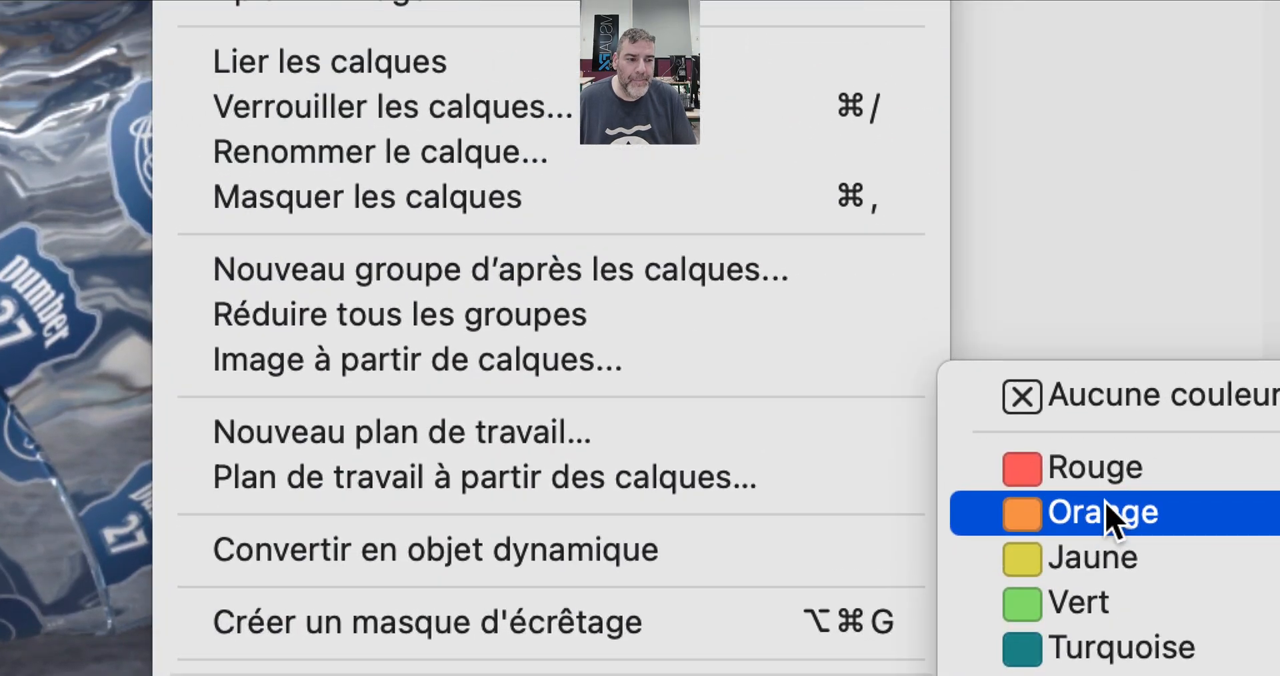
pyautogui.click(1200, 361)
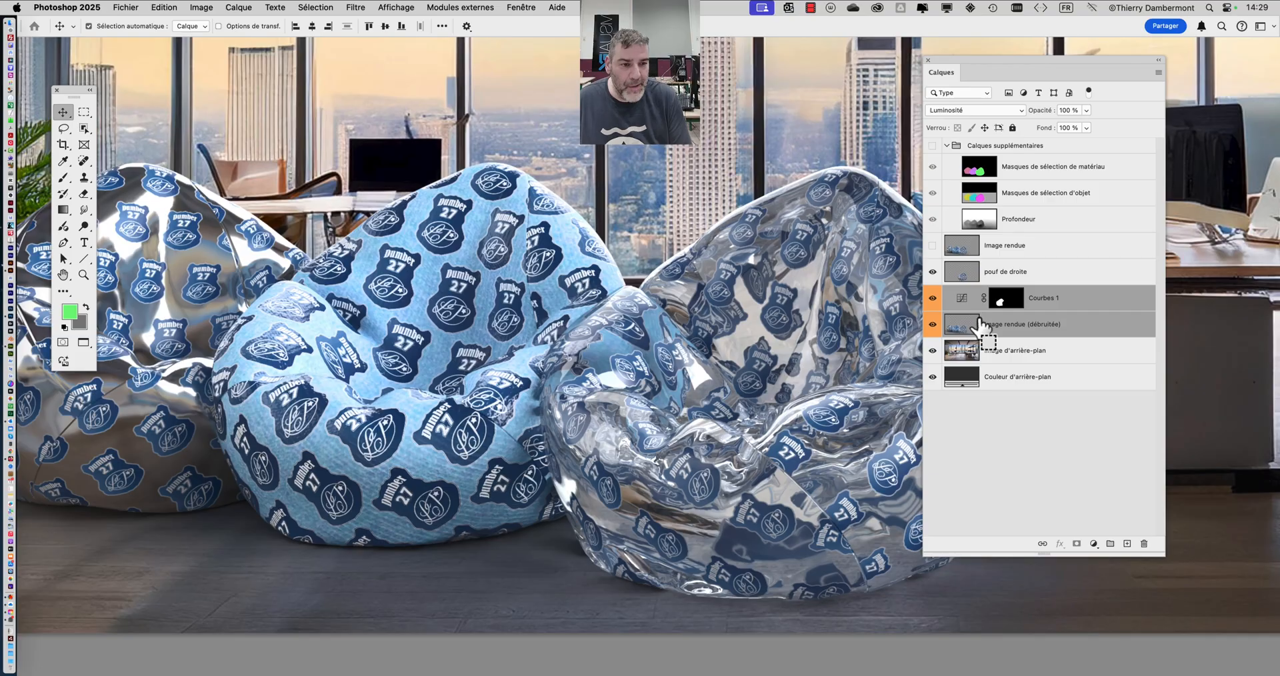
# - Set the layer colour label of both Courbes 1 and Image rendue (débruitée) to Vert
pyautogui.rightClick(1094, 299)
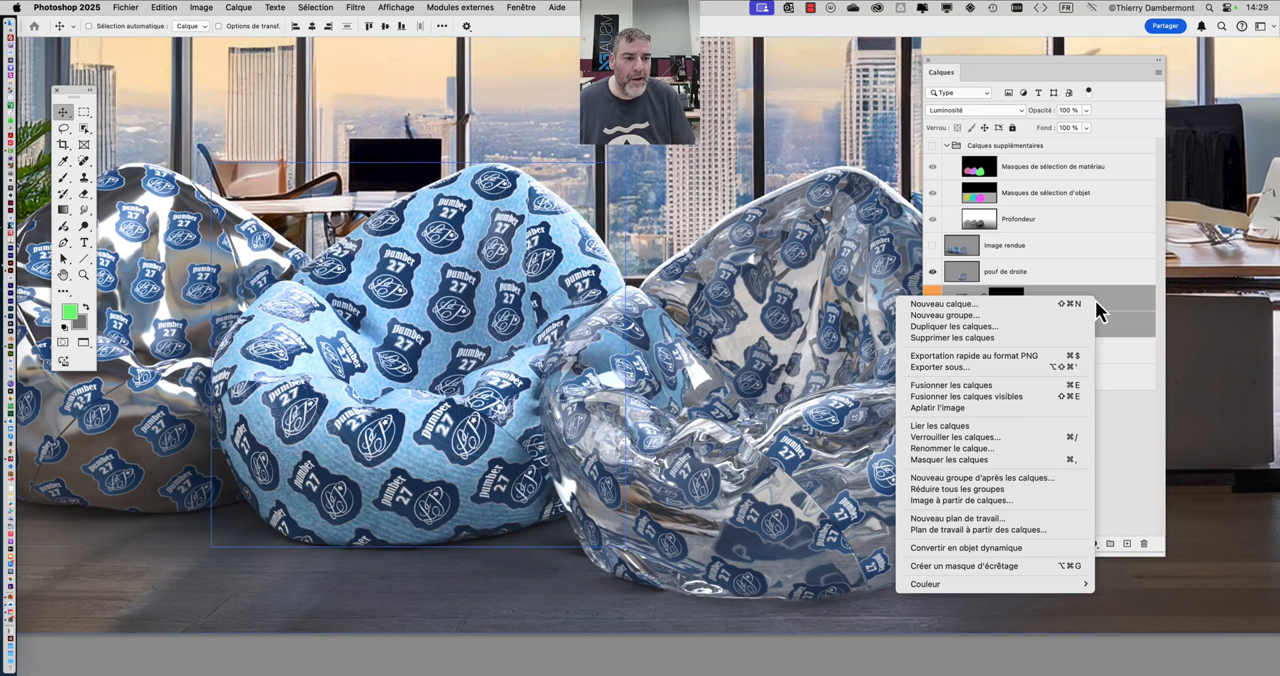
pyautogui.click(1133, 427)
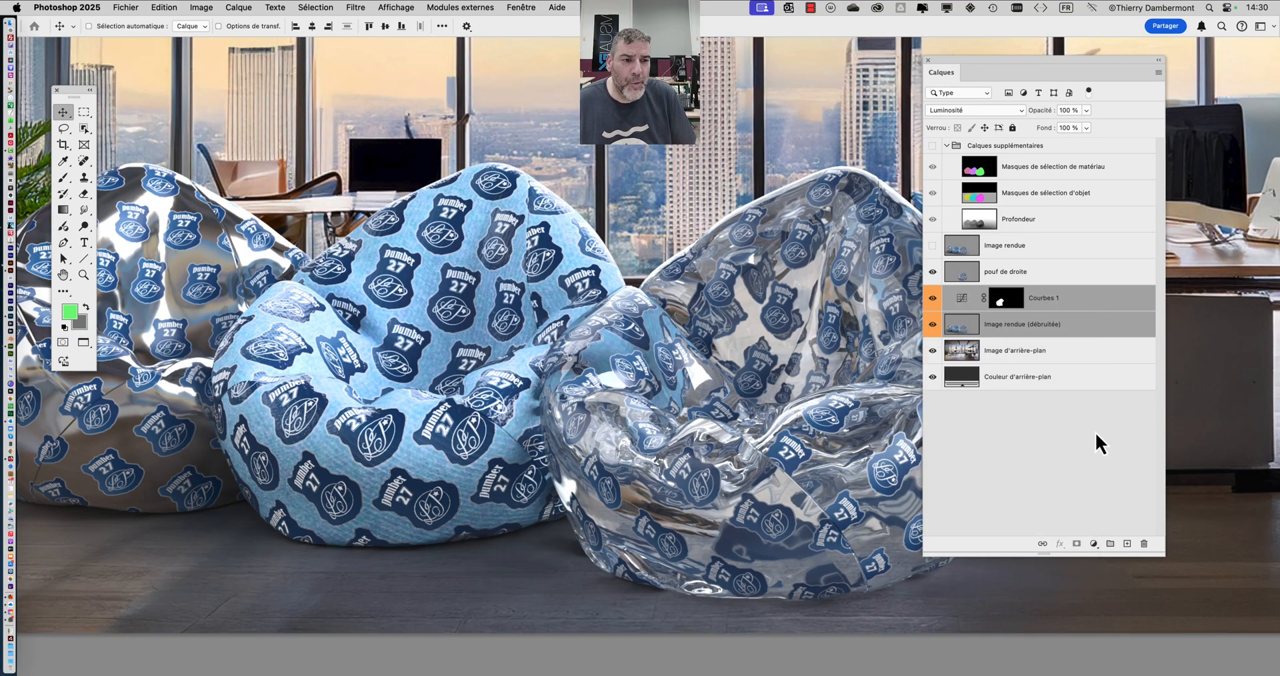
pyautogui.click(1095, 432)
pyautogui.click(1100, 301)
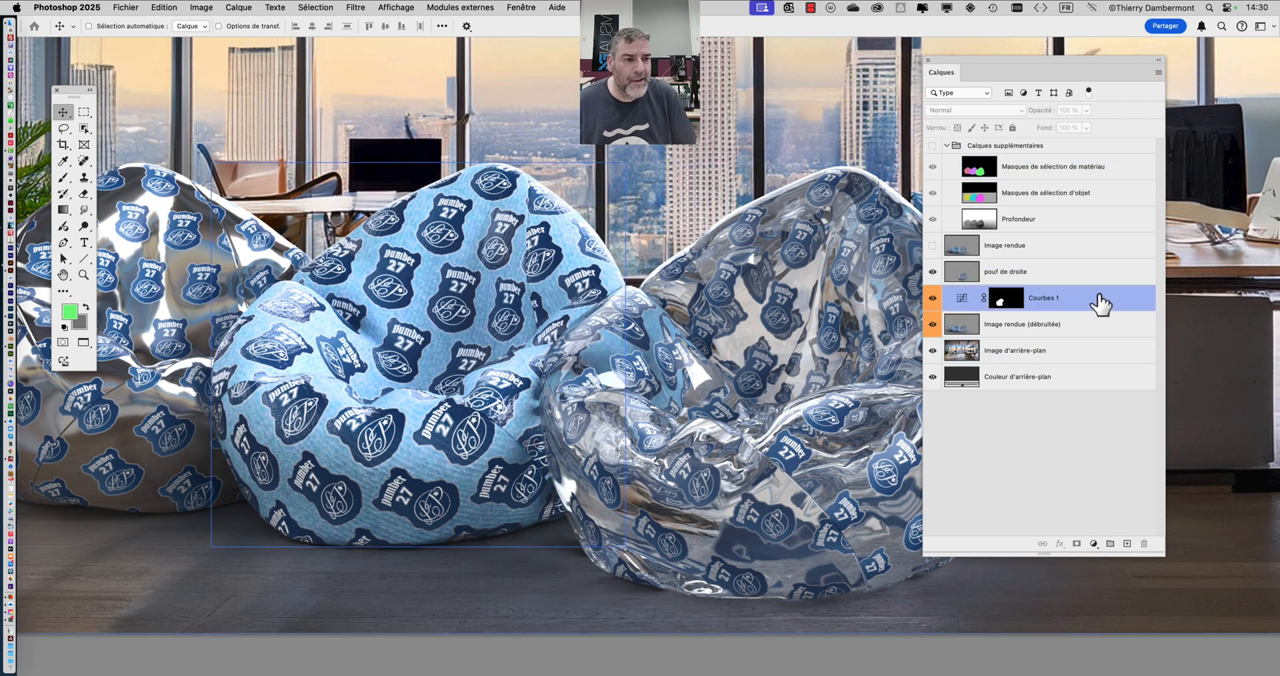
pyautogui.keyDown('shift'); pyautogui.click(1100, 326); pyautogui.keyUp('shift')
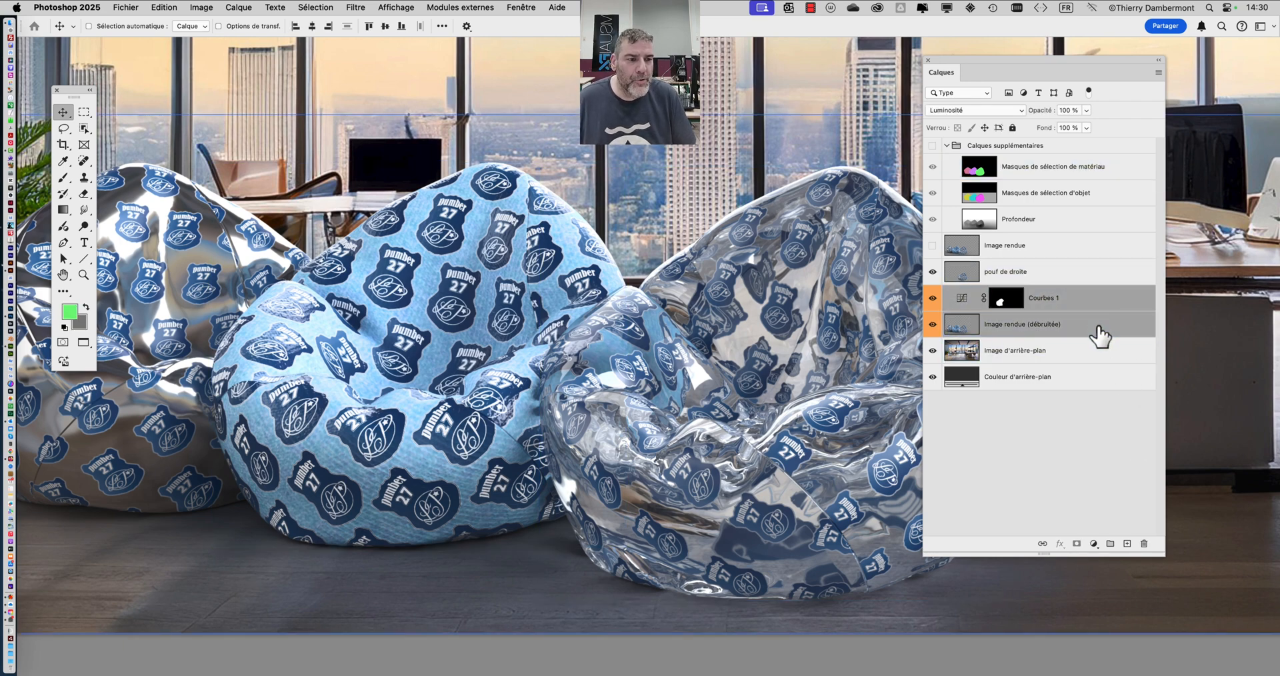
pyautogui.rightClick(1096, 304)
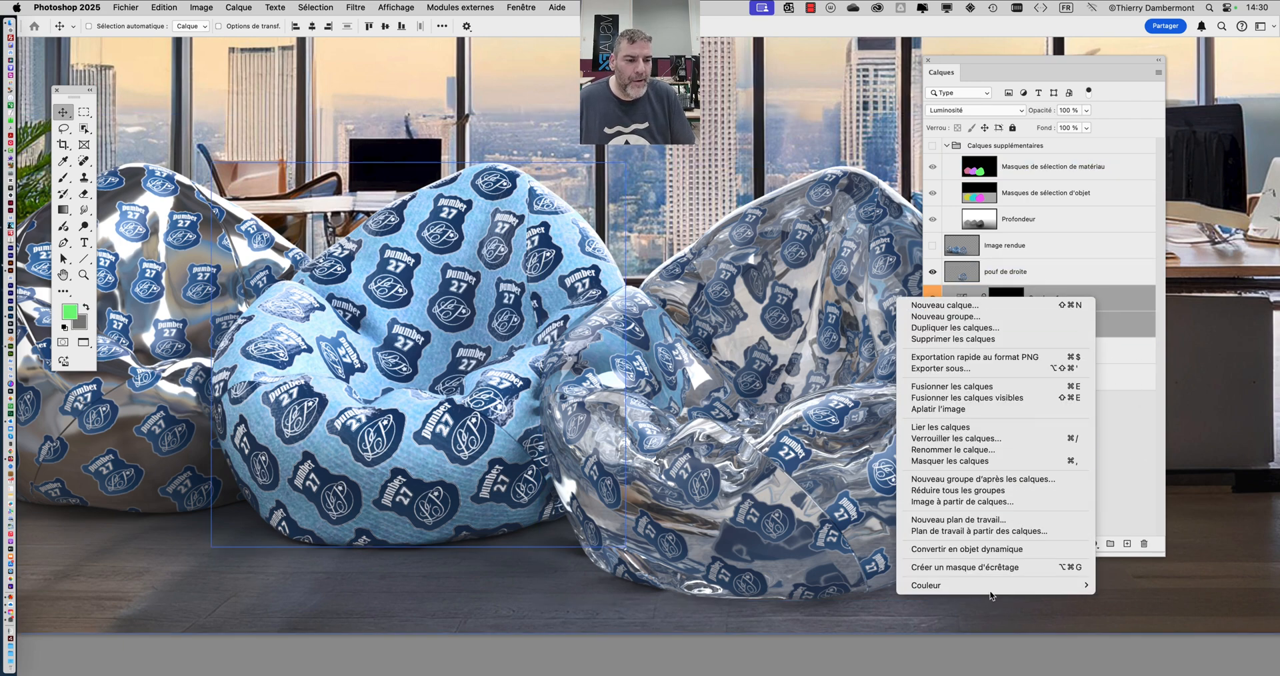
pyautogui.moveTo(986, 588)
pyautogui.click(1139, 588)
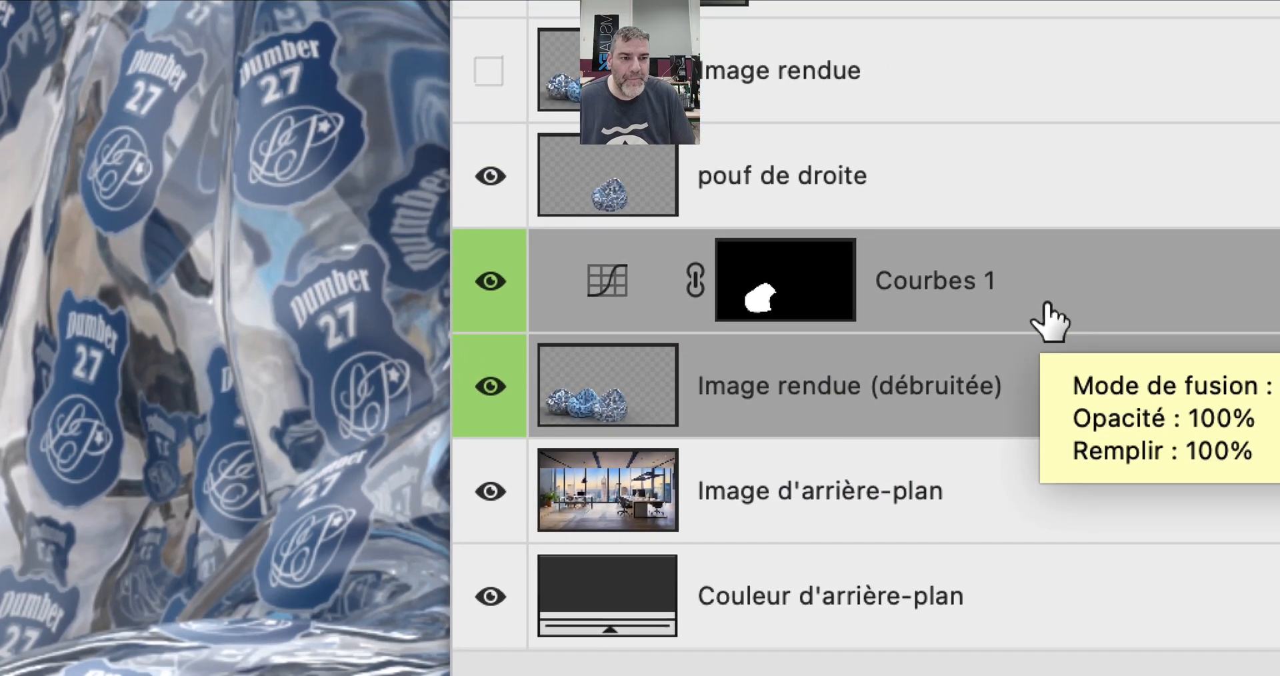
# - Make pouf de droite the active layer and convert it to a smart object
pyautogui.click(1047, 306)
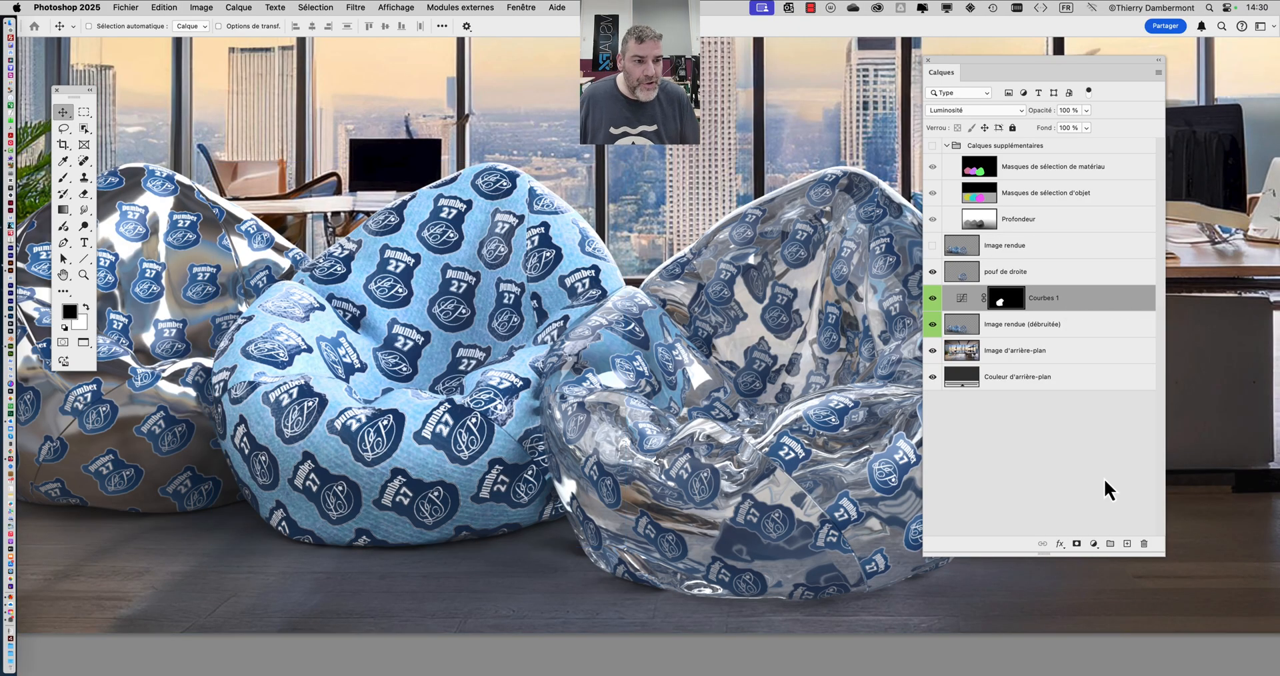
pyautogui.click(1102, 480)
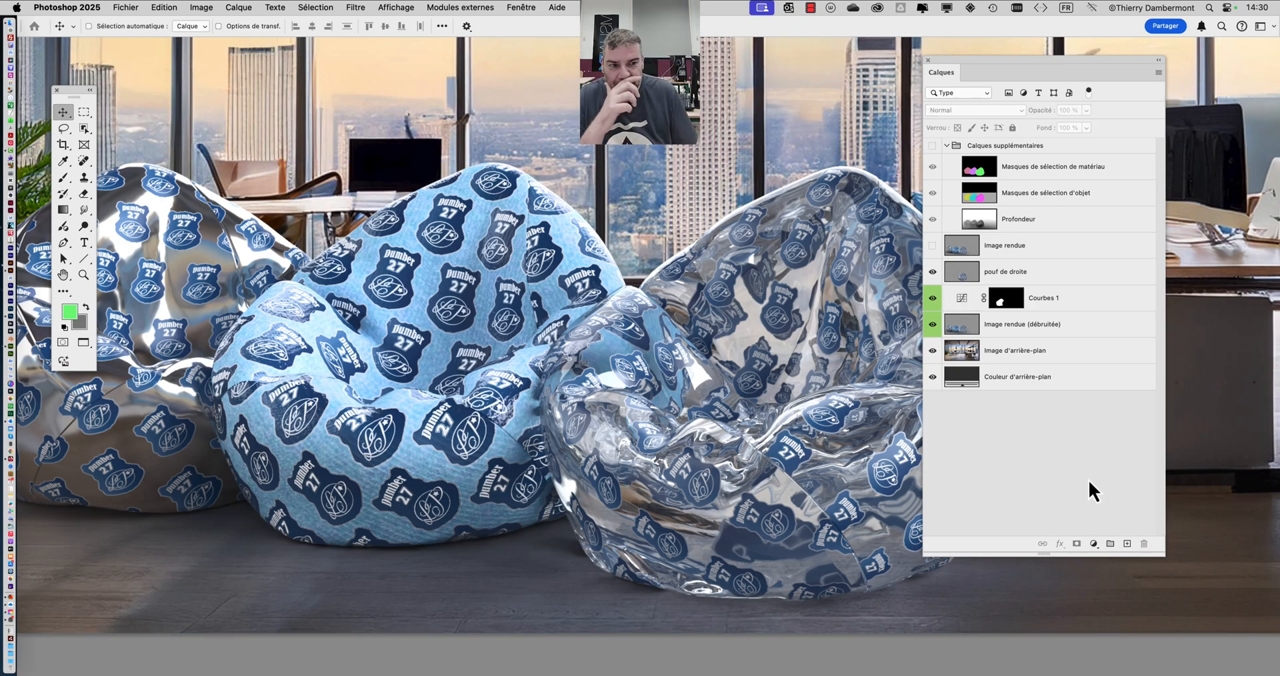
pyautogui.click(1045, 296)
pyautogui.click(1050, 278)
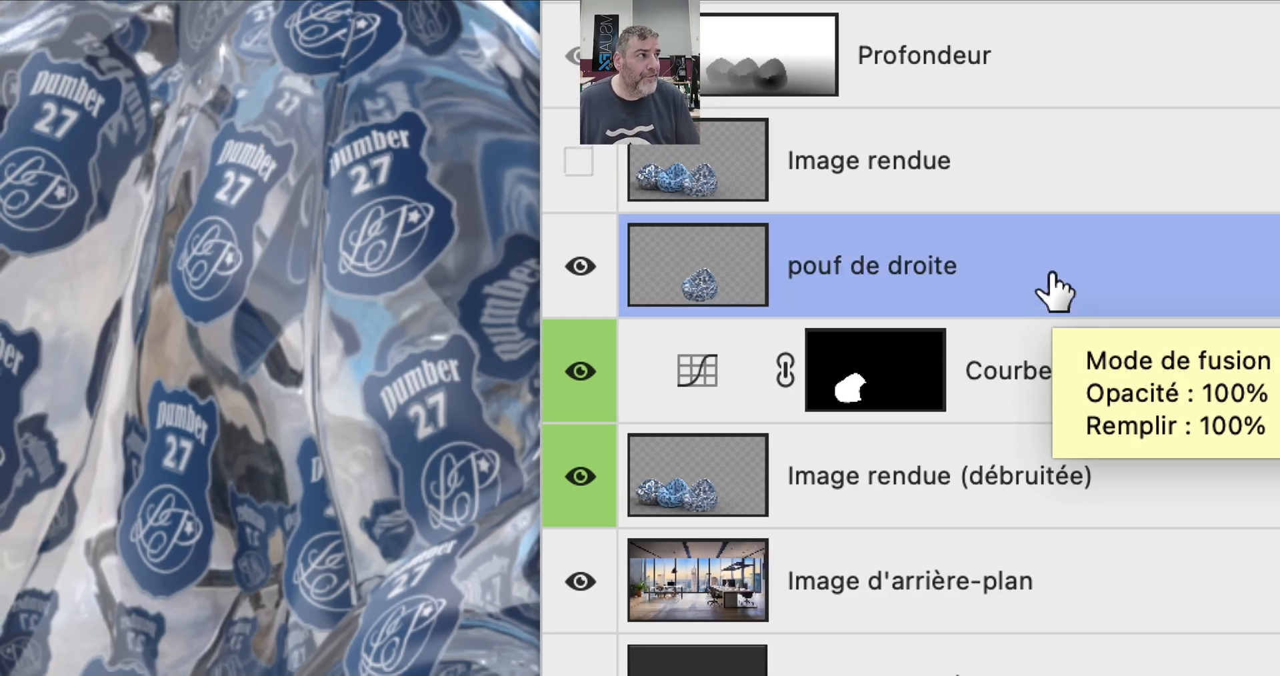
pyautogui.click(1051, 268)
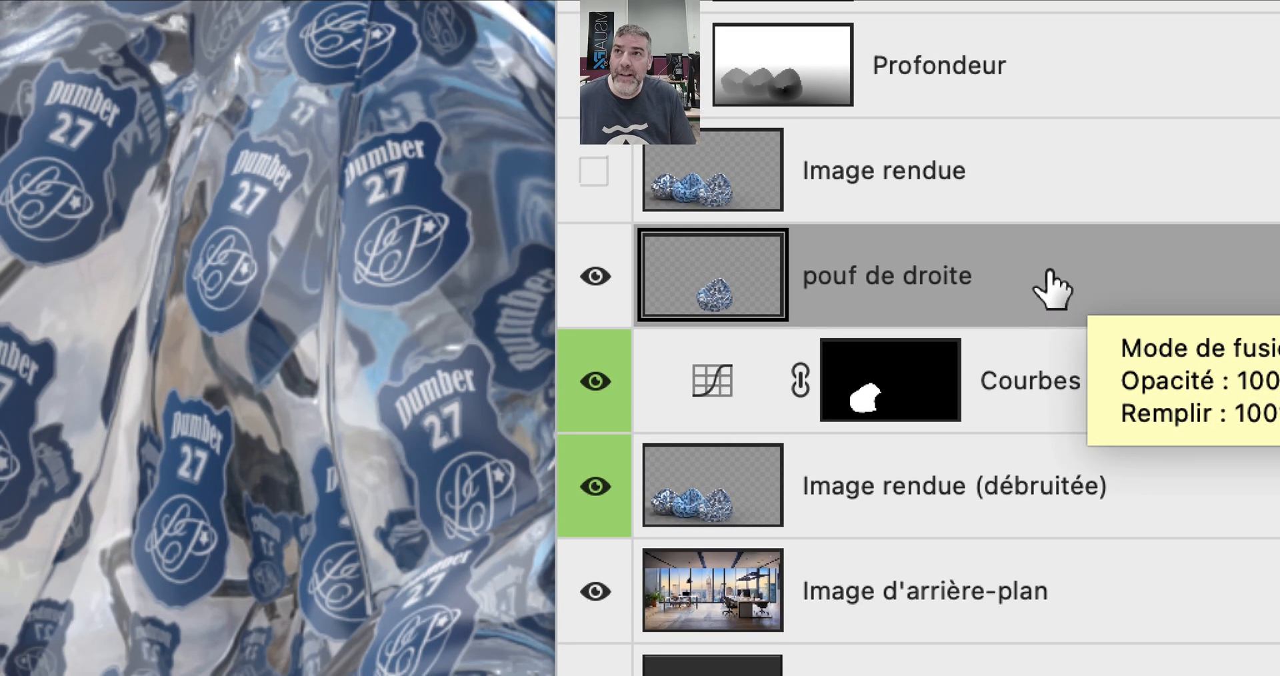
pyautogui.rightClick(1055, 273)
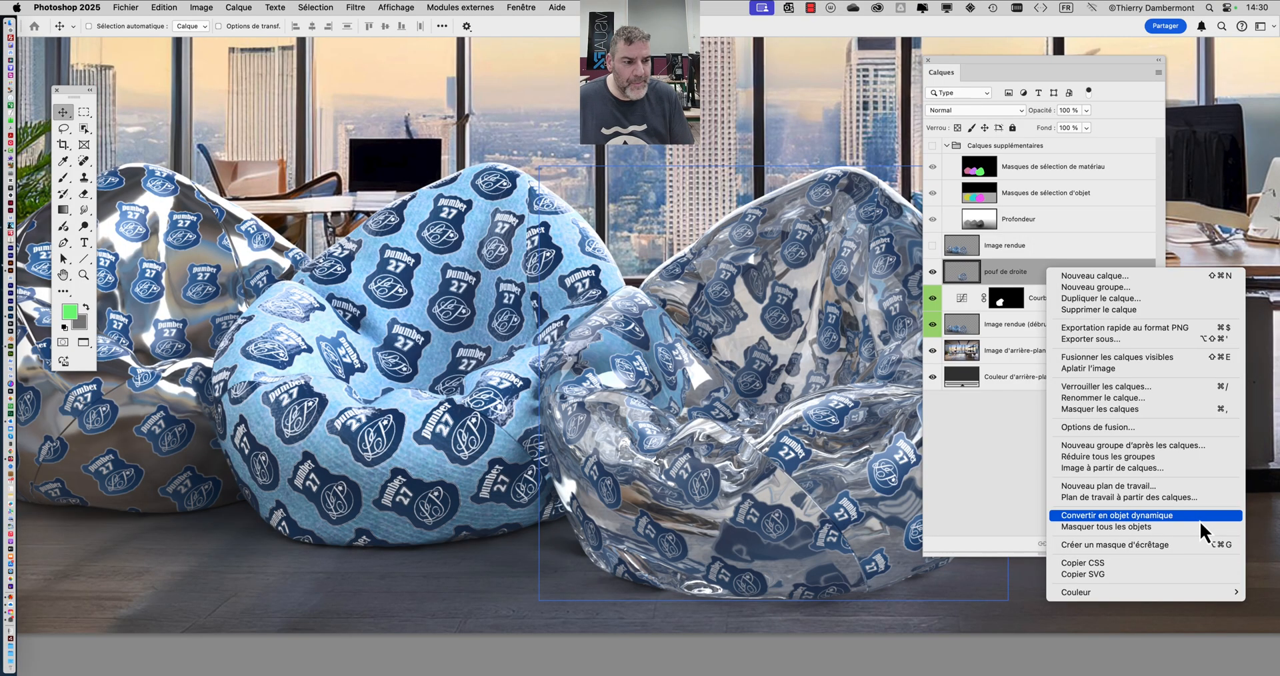
pyautogui.click(1200, 520)
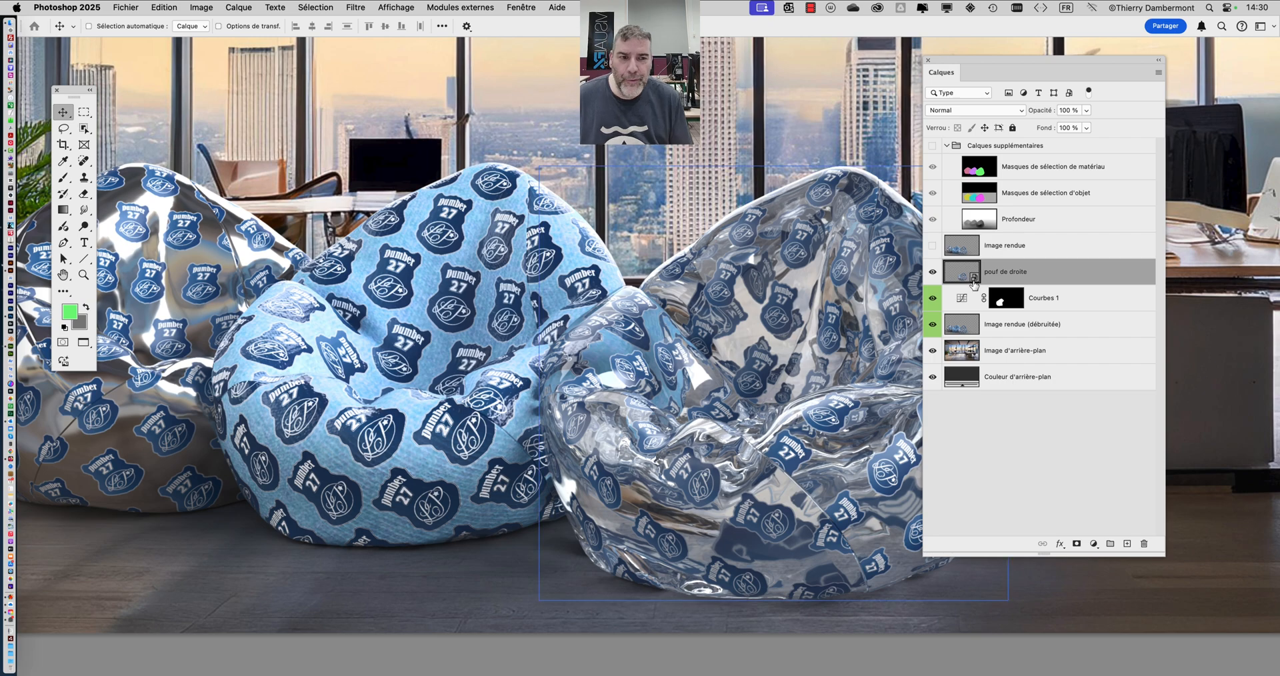
# - Try to paint on the pouf de droite smart object with the Brush tool and cancel the resulting dialog
pyautogui.click(1066, 298)
pyautogui.click(1087, 281)
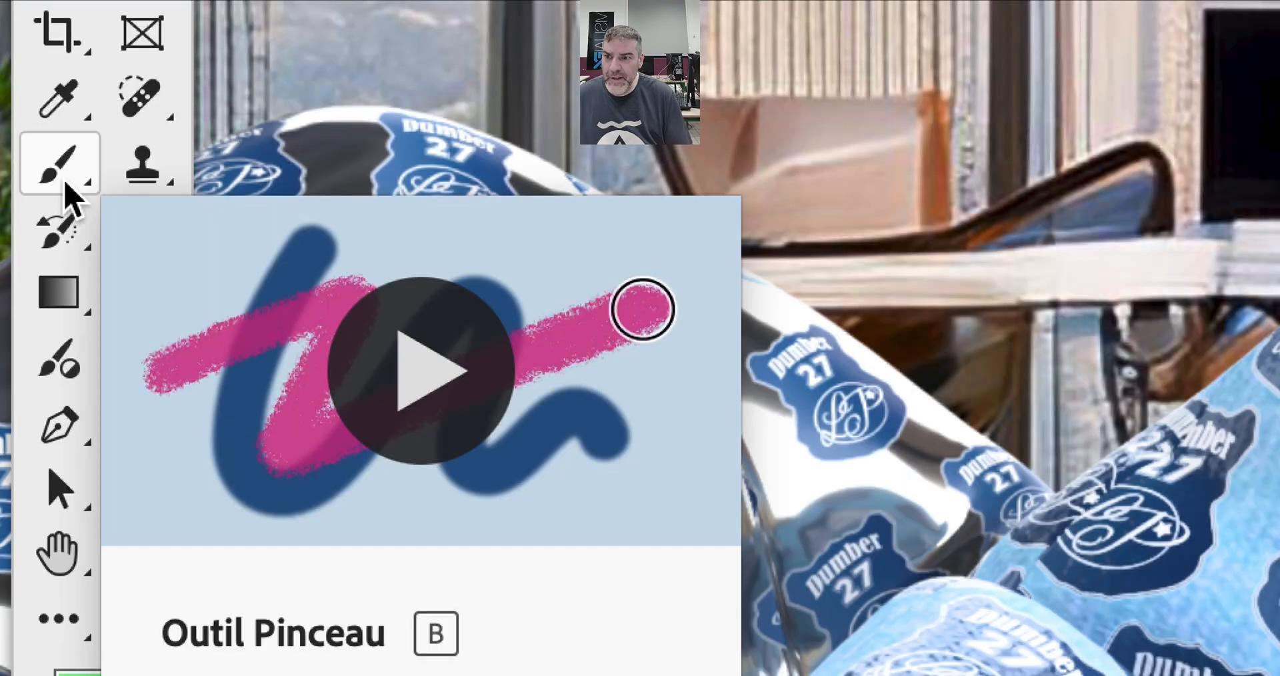
pyautogui.click(66, 184)
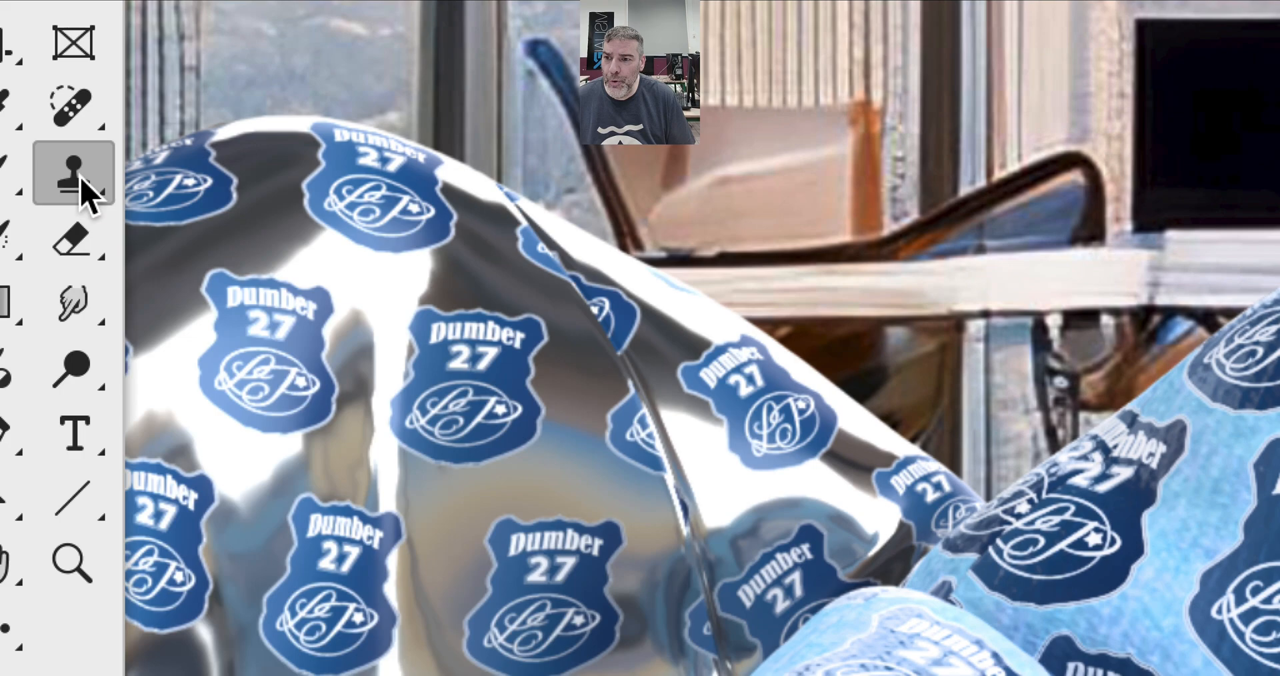
pyautogui.click(138, 237)
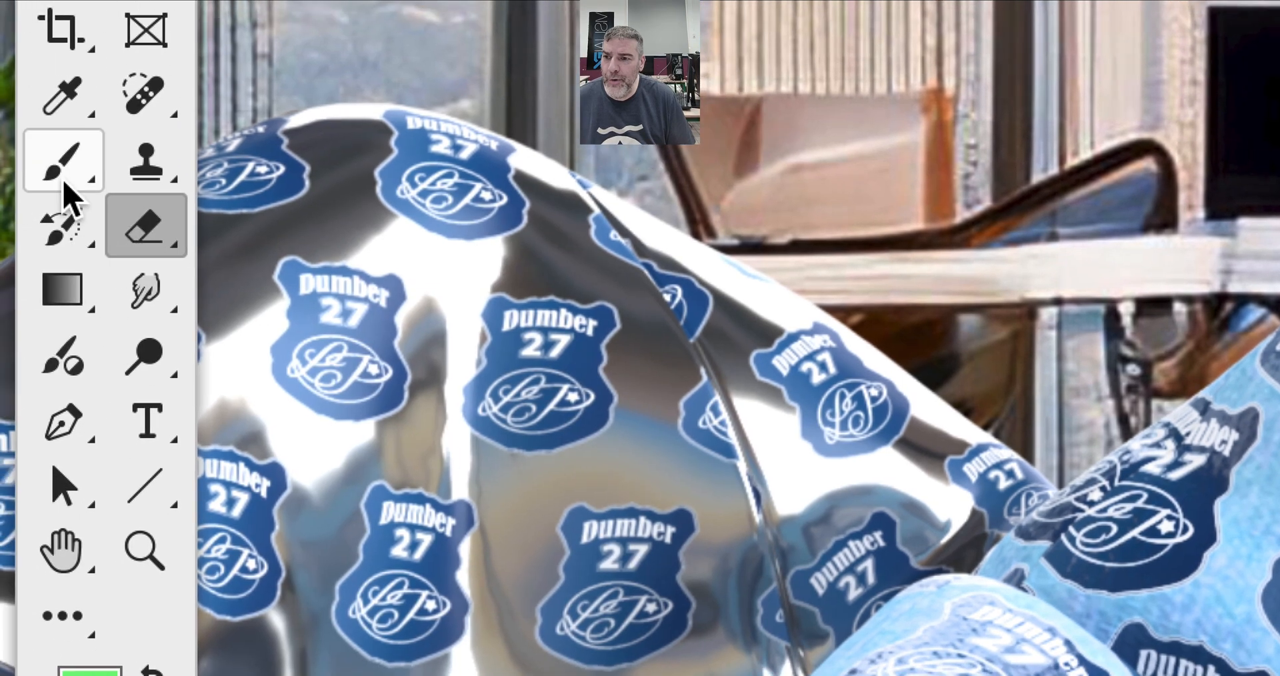
pyautogui.click(64, 180)
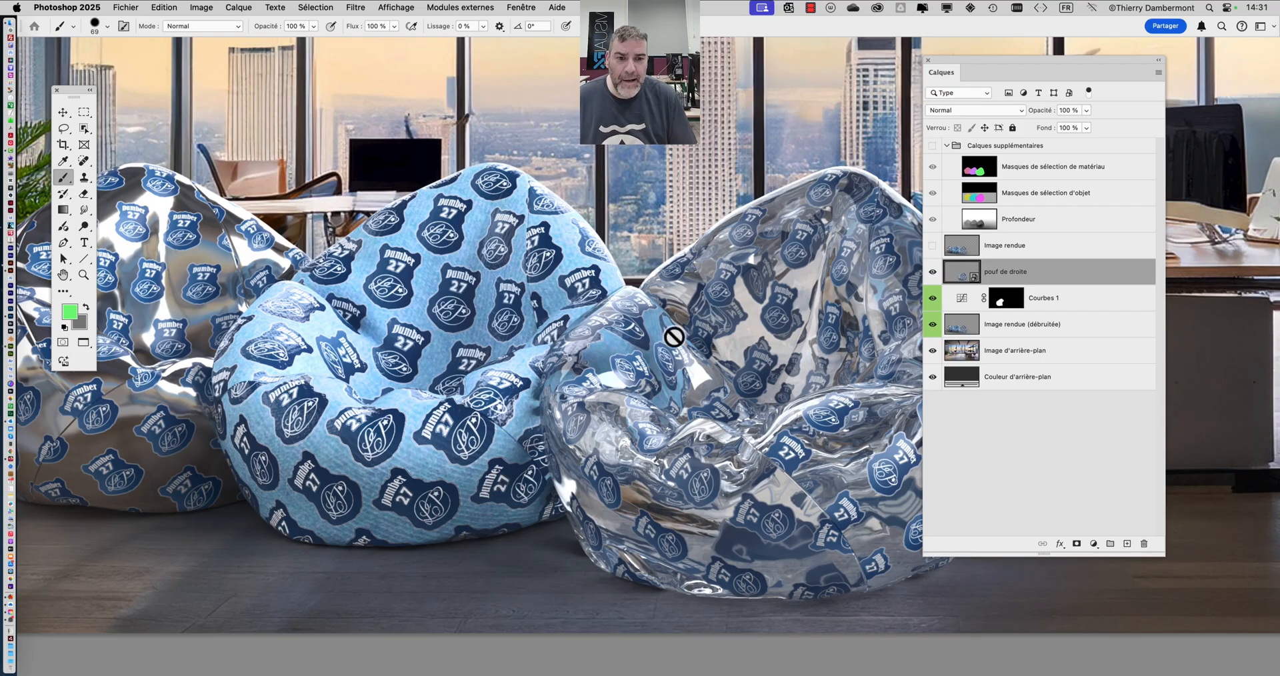
pyautogui.click(701, 297)
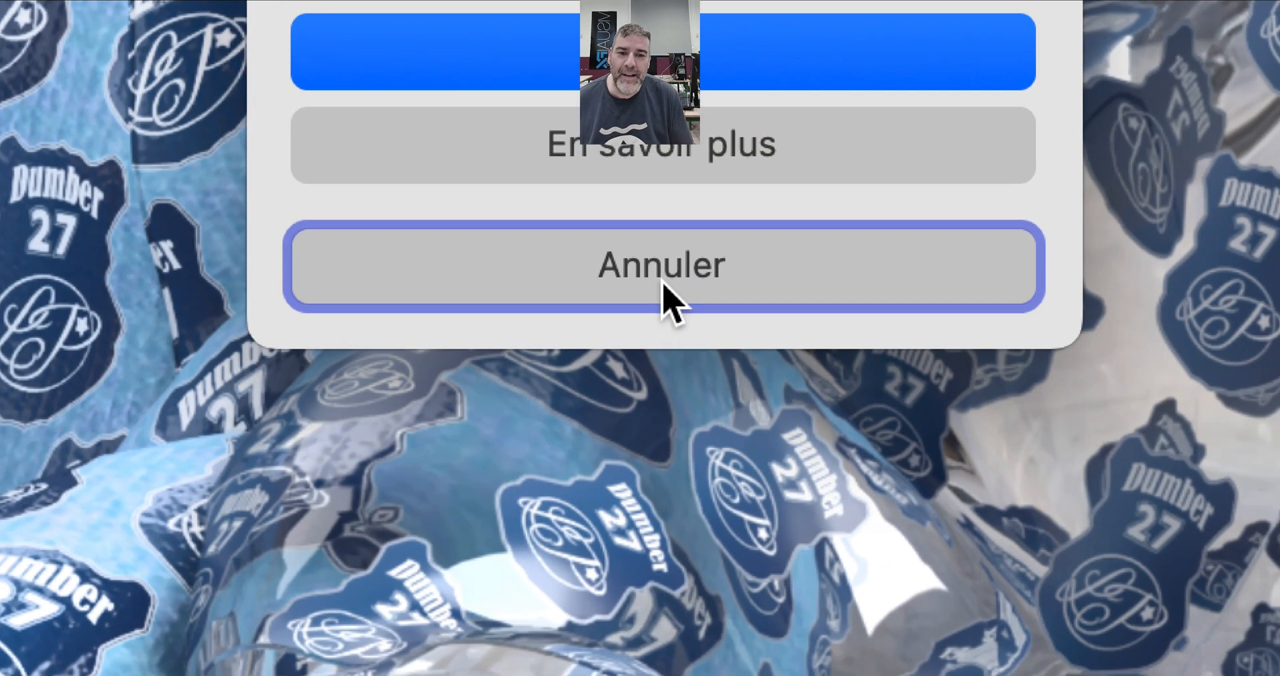
pyautogui.click(660, 280)
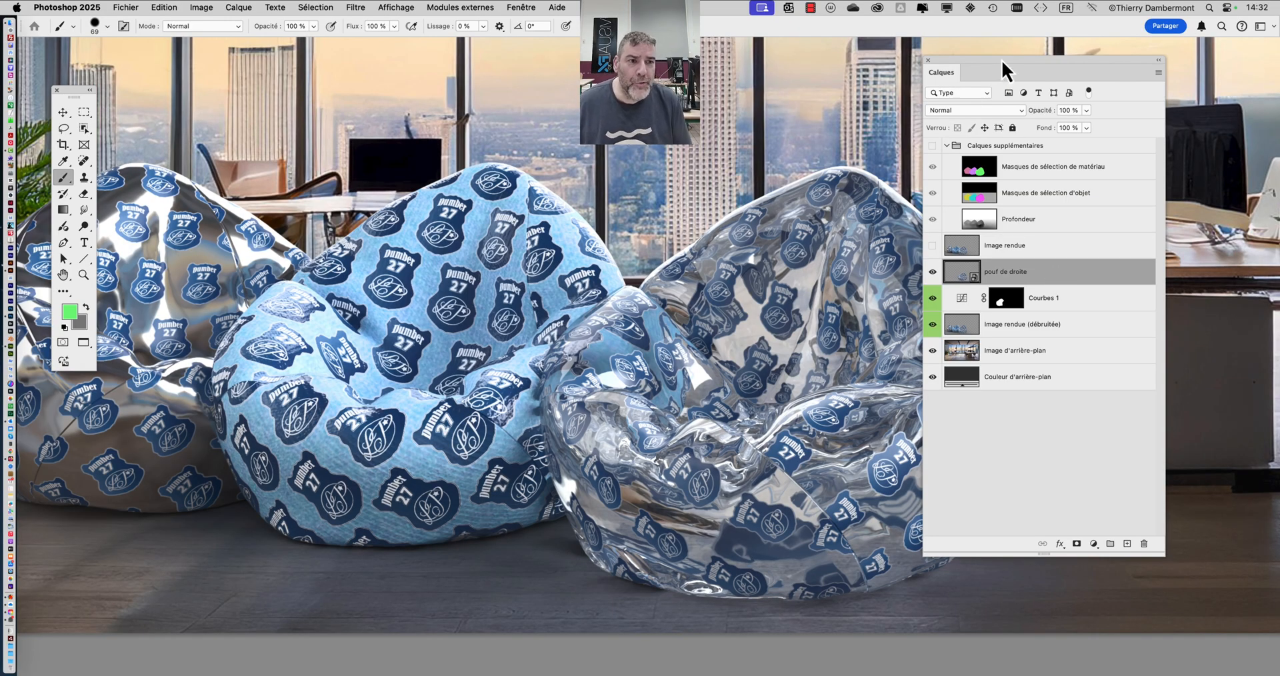
# - Apply the Accentuation filter to the pouf de droite smart object with Gain 159 %, Rayon 1,7 pixels and Seuil 0, and hide its effect
pyautogui.moveTo(1001, 59); pyautogui.dragTo(1089, 55)
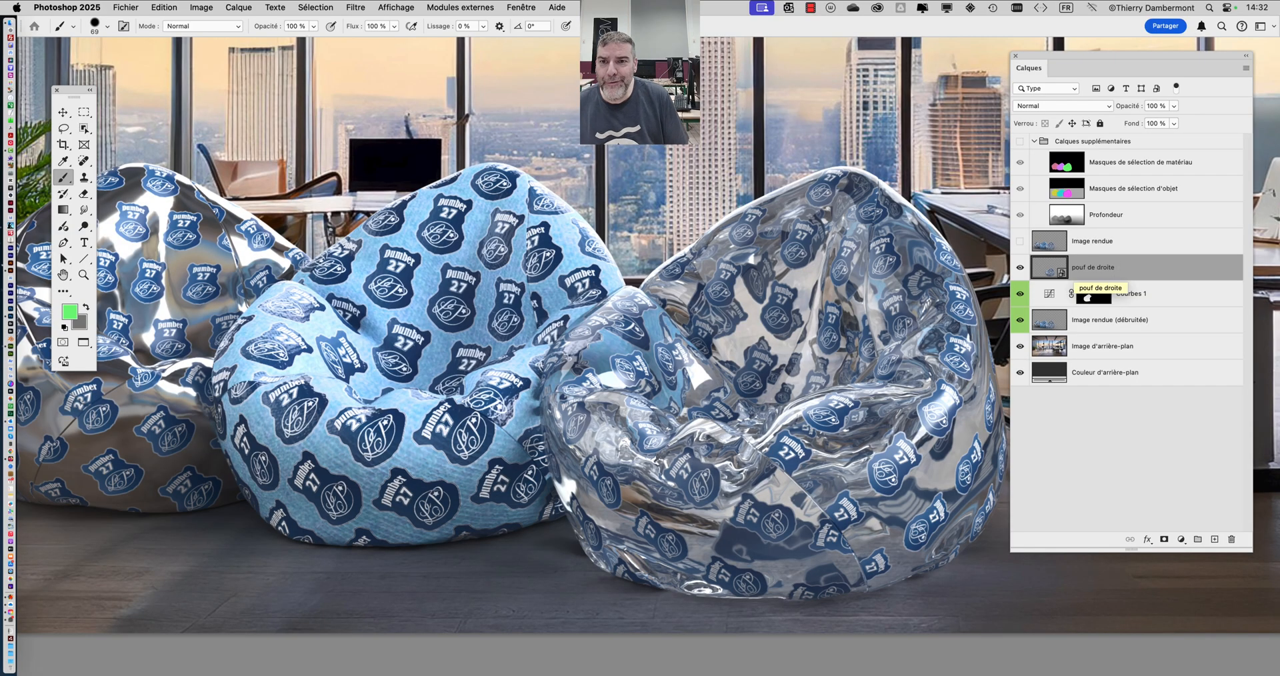
pyautogui.click(358, 8)
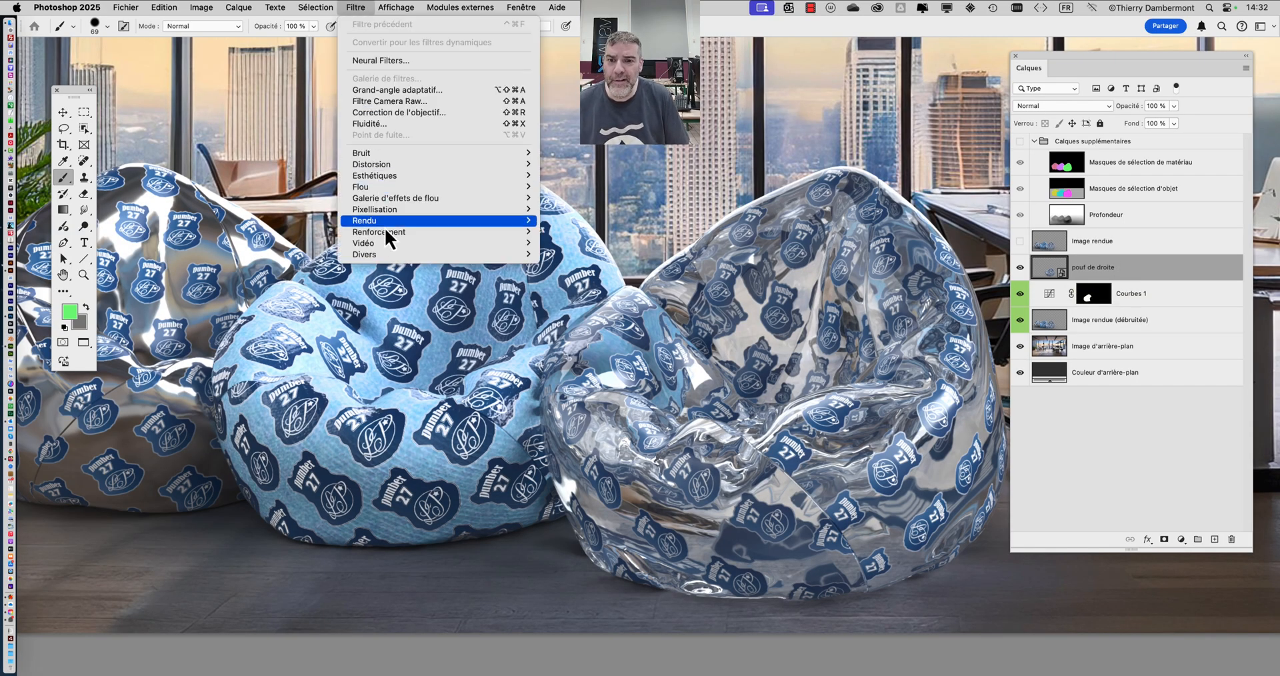
pyautogui.moveTo(385, 232)
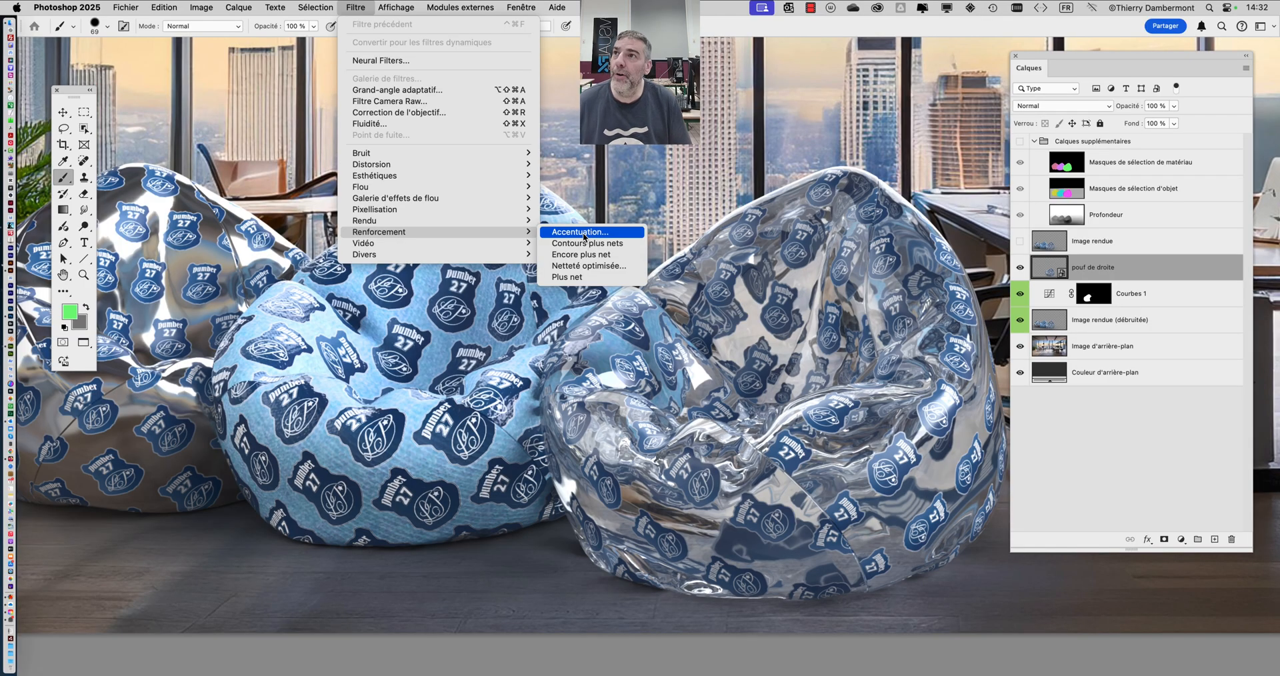
pyautogui.click(579, 232)
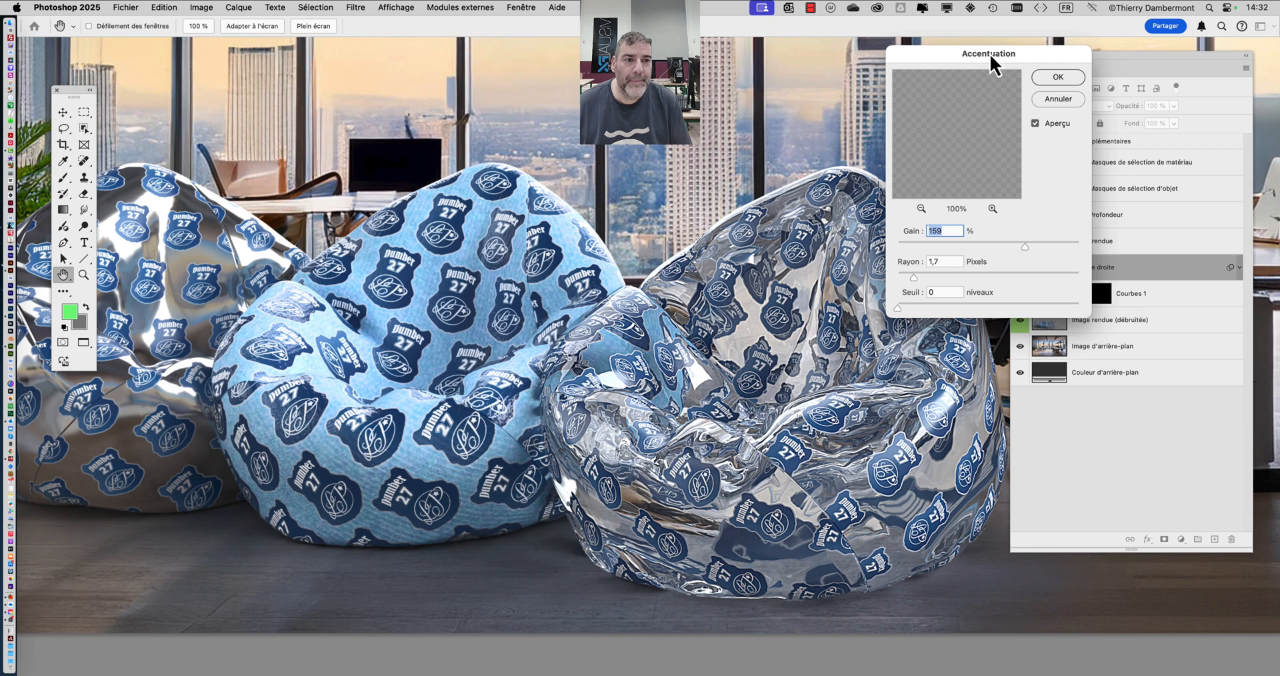
pyautogui.moveTo(989, 53); pyautogui.dragTo(389, 81)
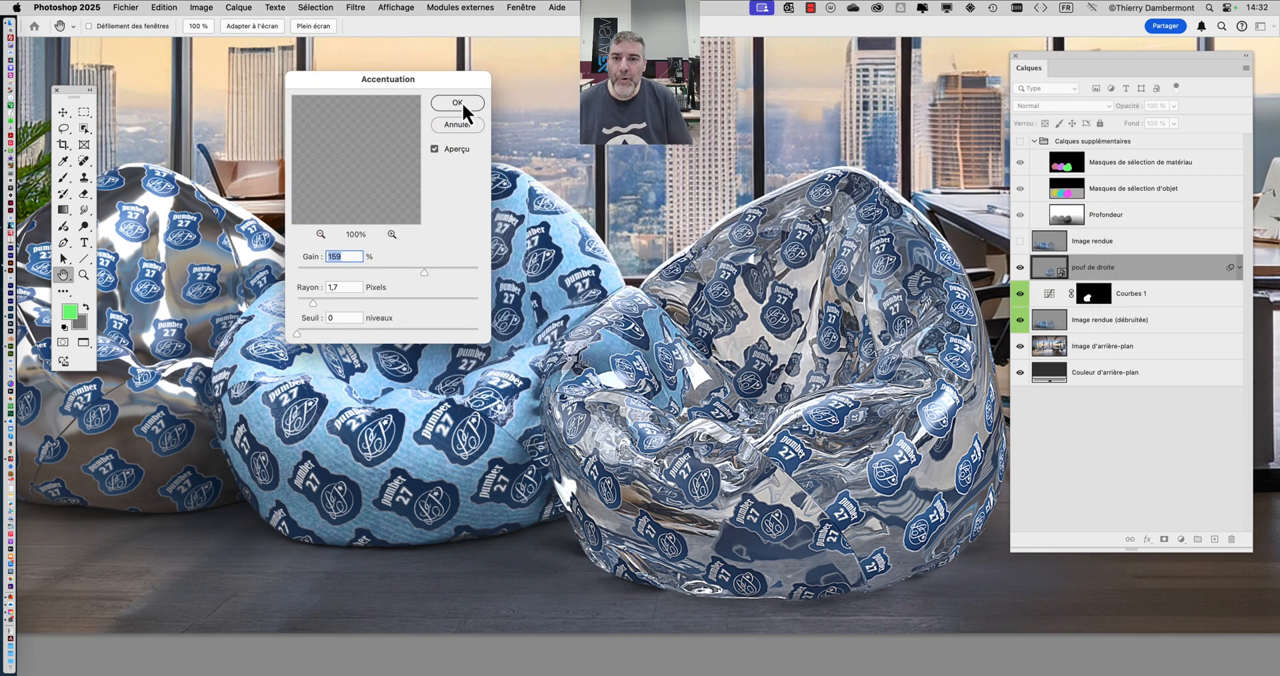
pyautogui.press('alt')
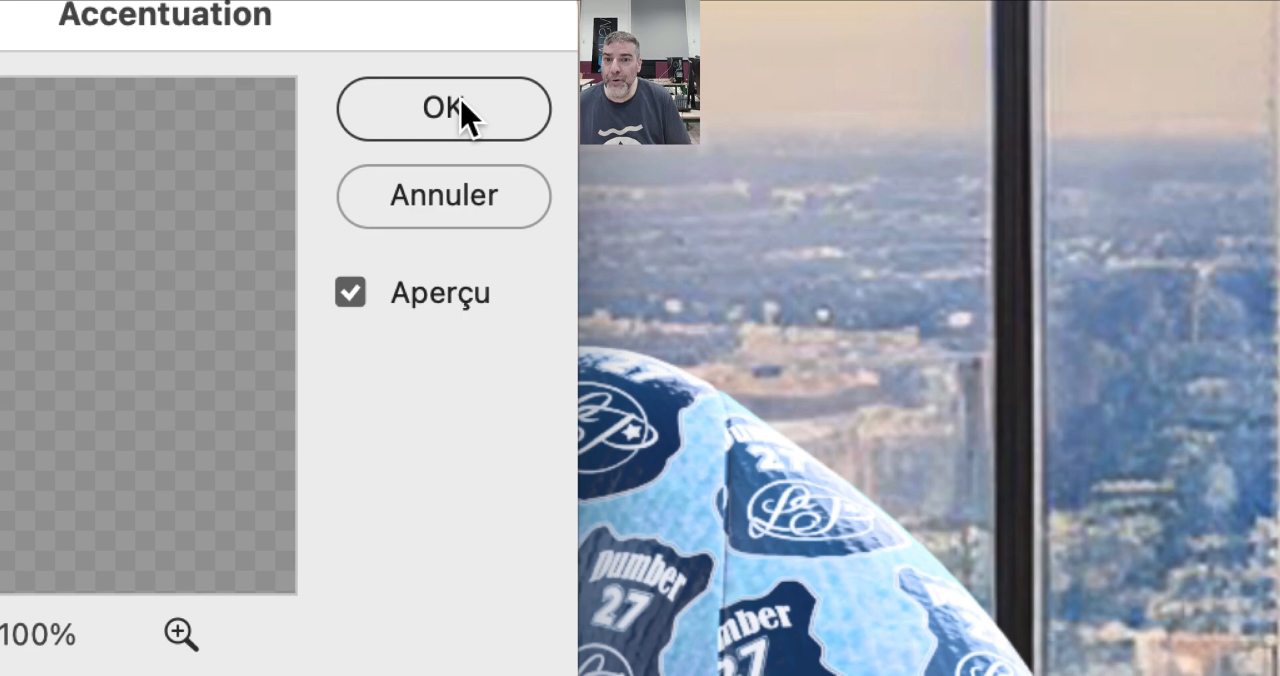
pyautogui.click(464, 114)
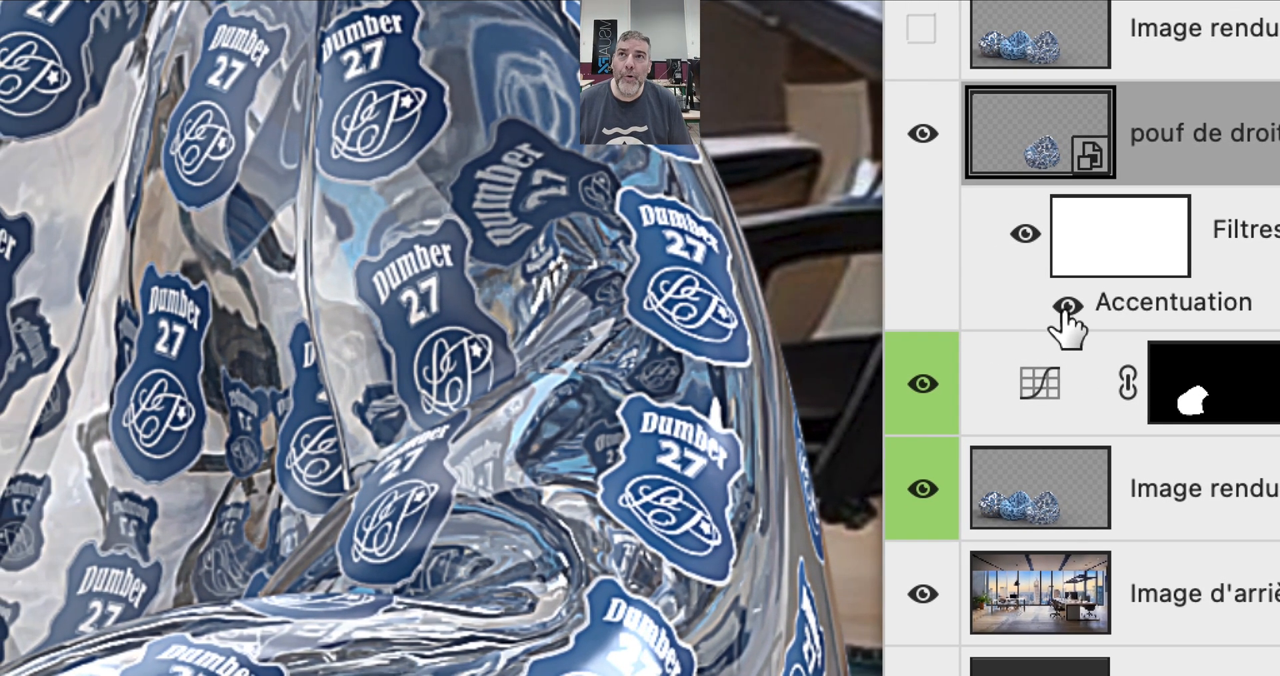
pyautogui.click(1066, 305)
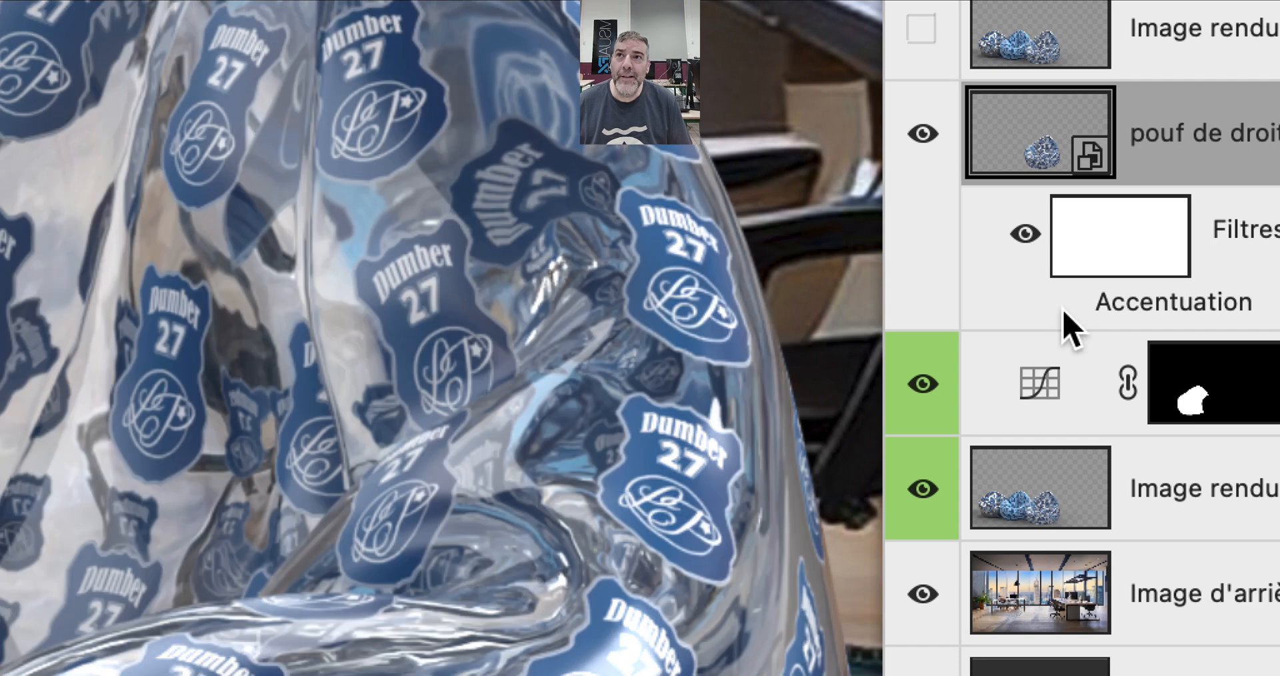
# - Toggle the visibility of the Accentuation smart filter on pouf de droite, leaving its effect shown
pyautogui.click(1066, 307)
pyautogui.click(1066, 306)
pyautogui.click(1067, 307)
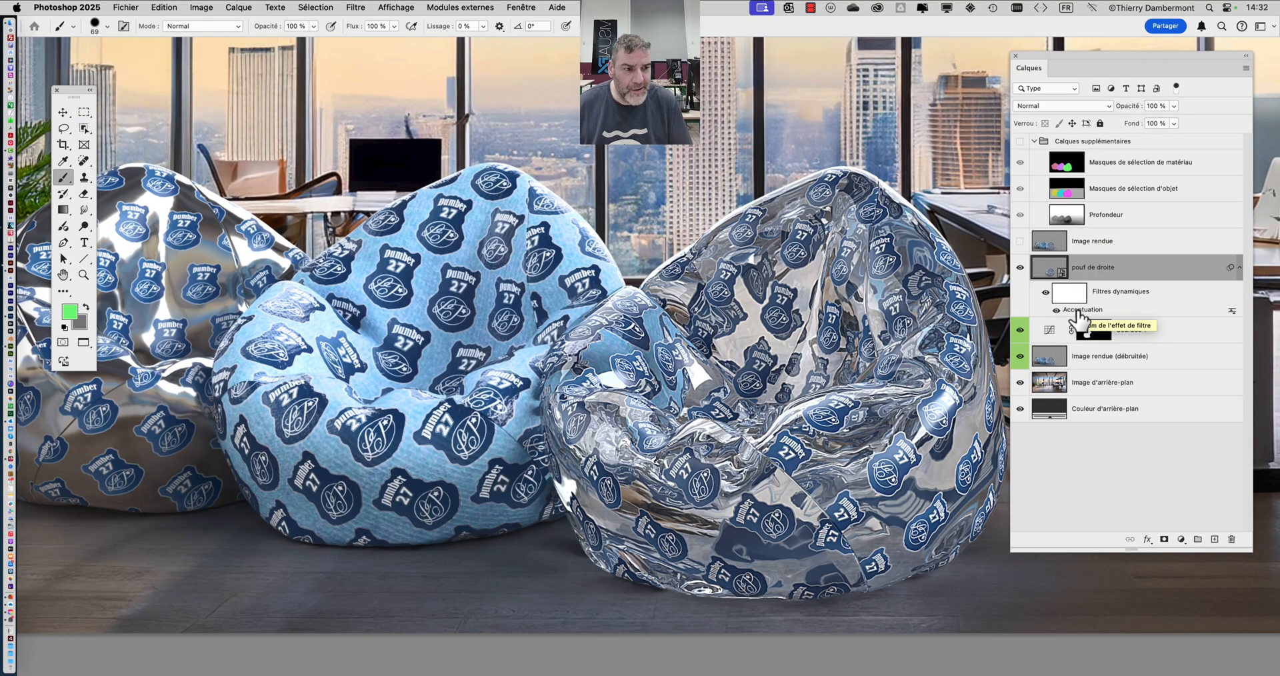
# - Reopen the Accentuation smart filter of pouf de droite and set Rayon to 74,7 pixels and Gain to 25 %
pyautogui.doubleClick(1080, 310)
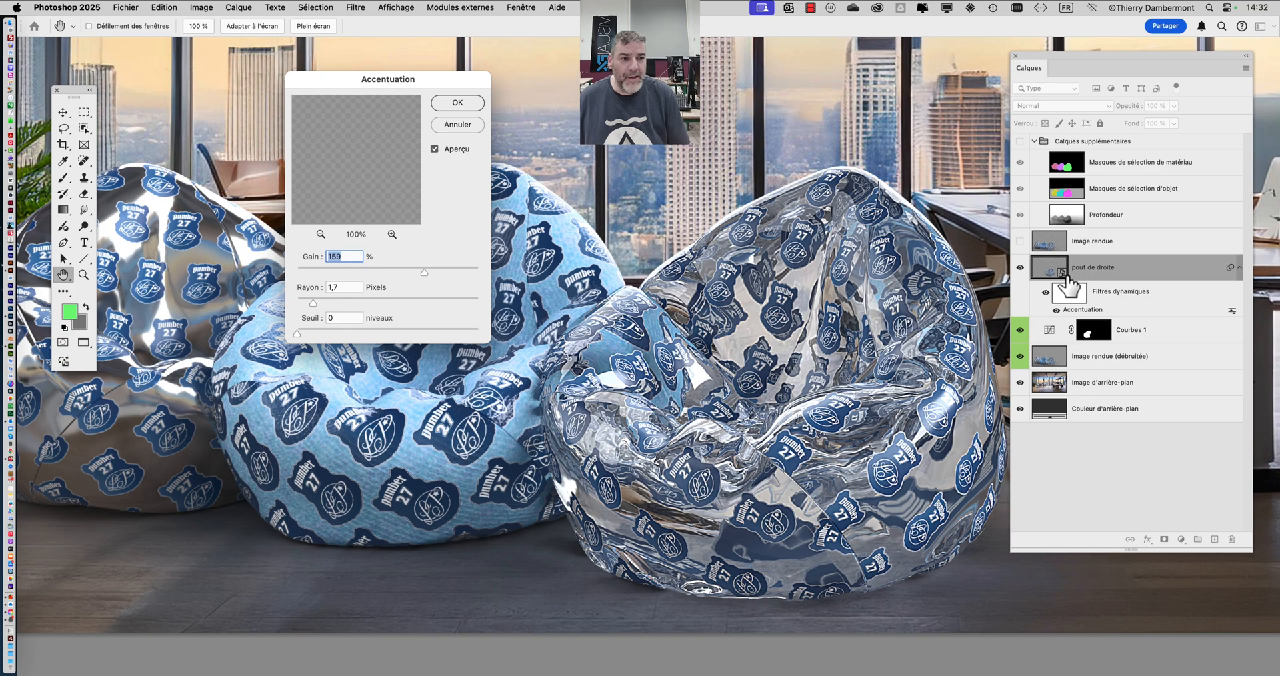
pyautogui.press('alt')
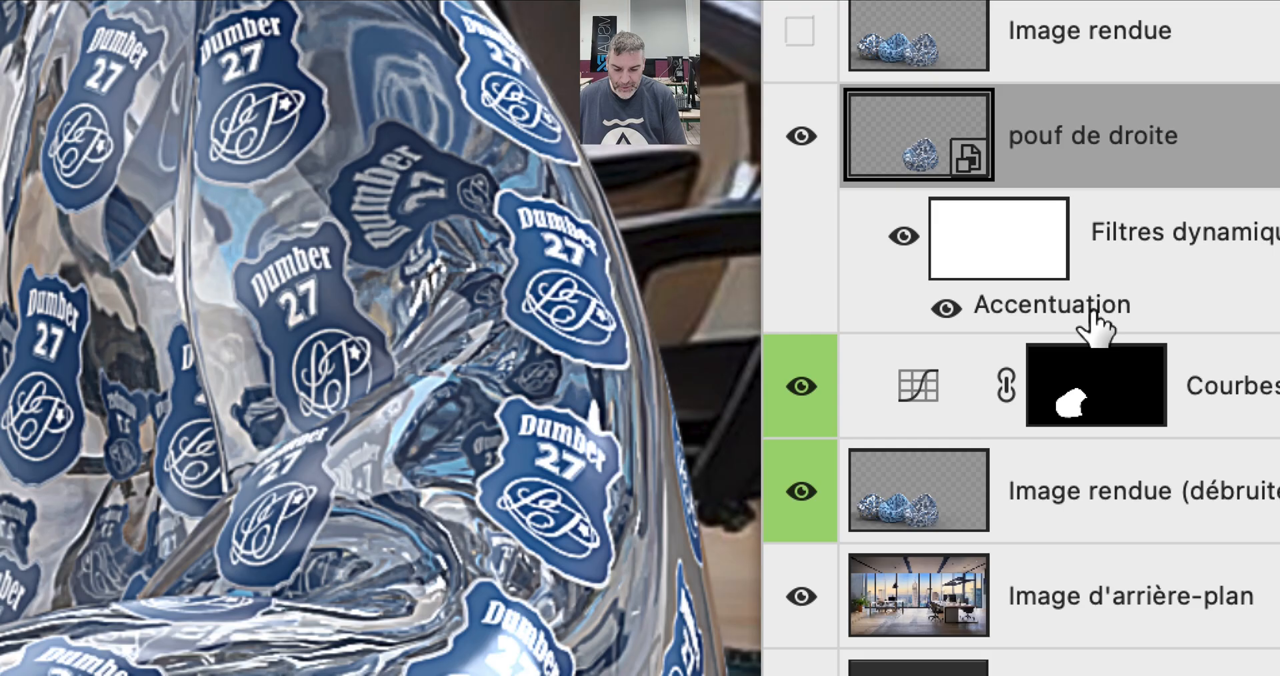
pyautogui.doubleClick(1091, 310)
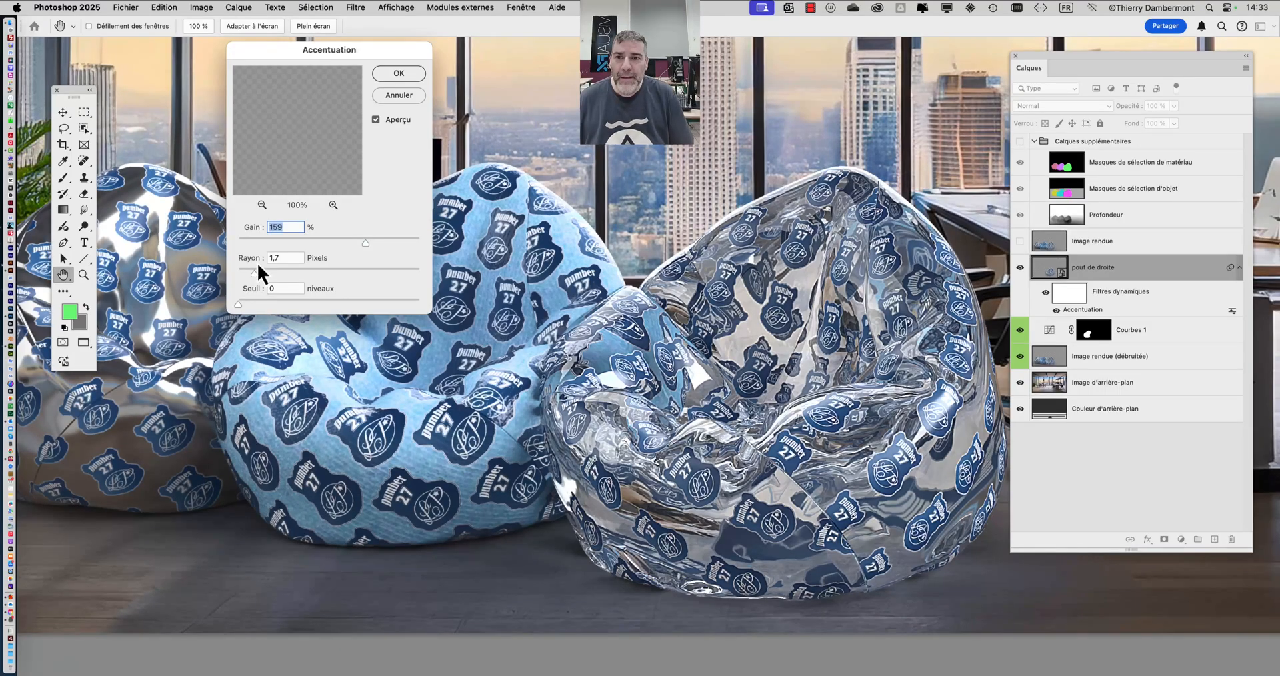
pyautogui.moveTo(384, 53); pyautogui.dragTo(454, 142)
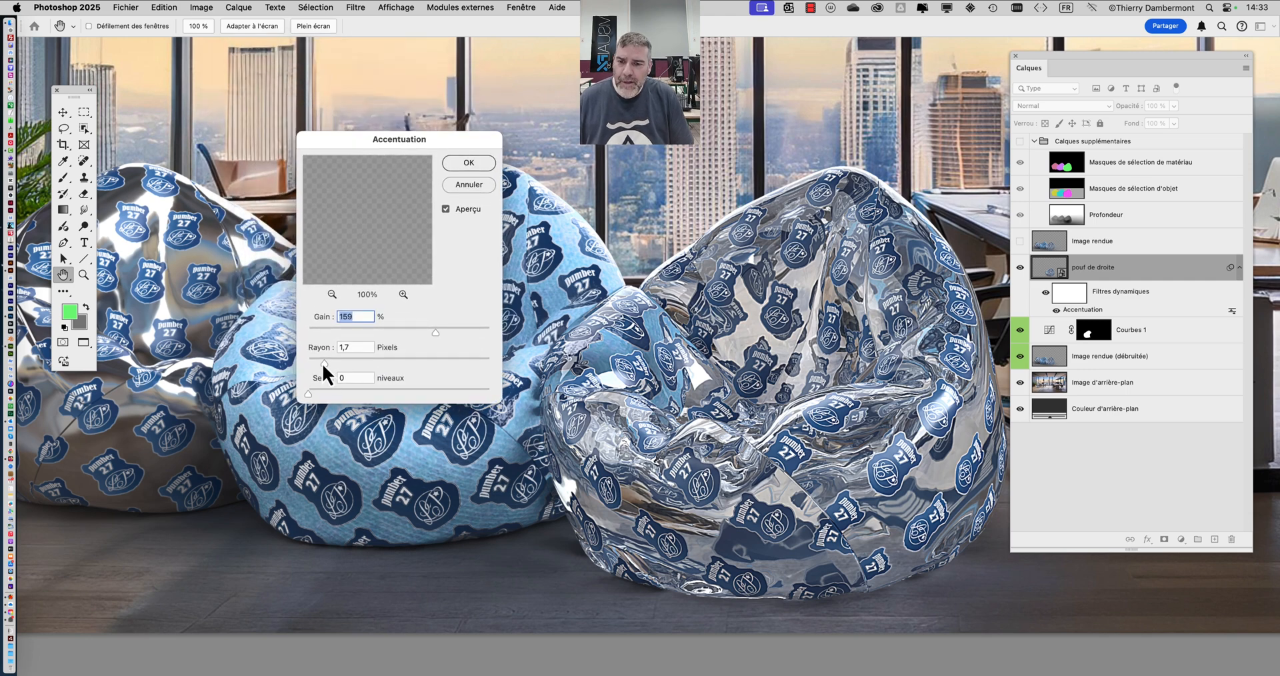
pyautogui.moveTo(324, 364); pyautogui.dragTo(314, 364)
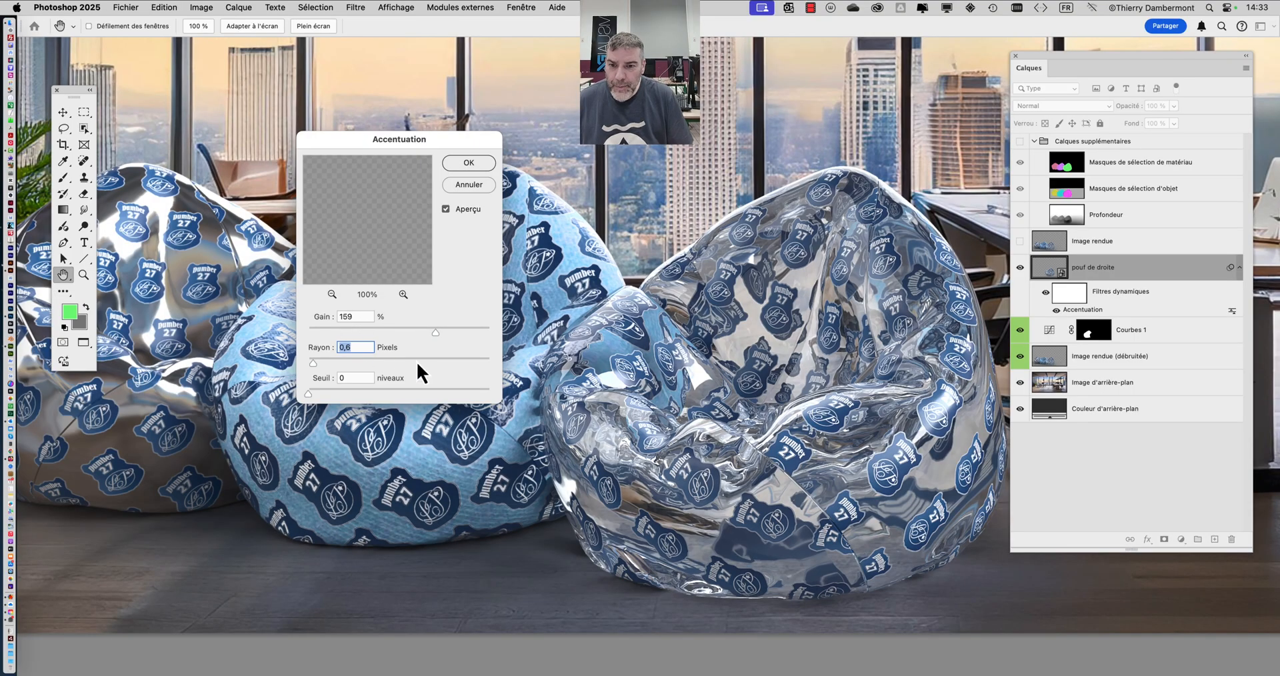
pyautogui.click(417, 362)
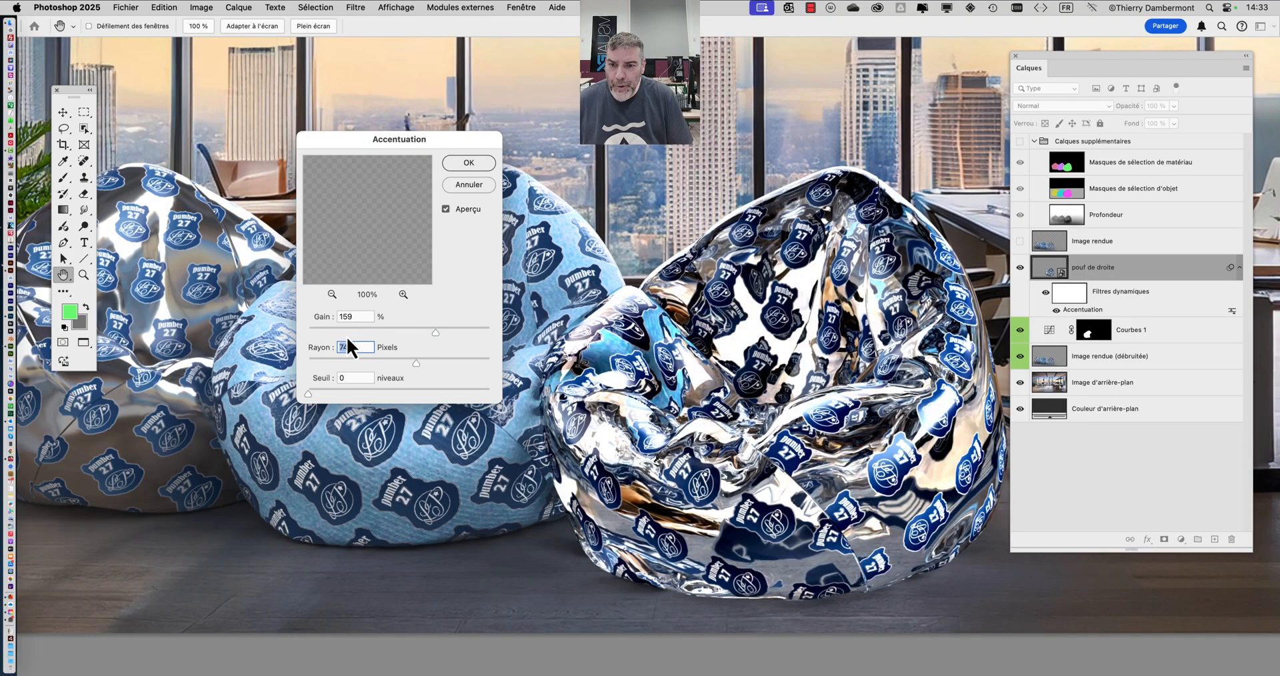
pyautogui.click(343, 331)
pyautogui.press('alt')
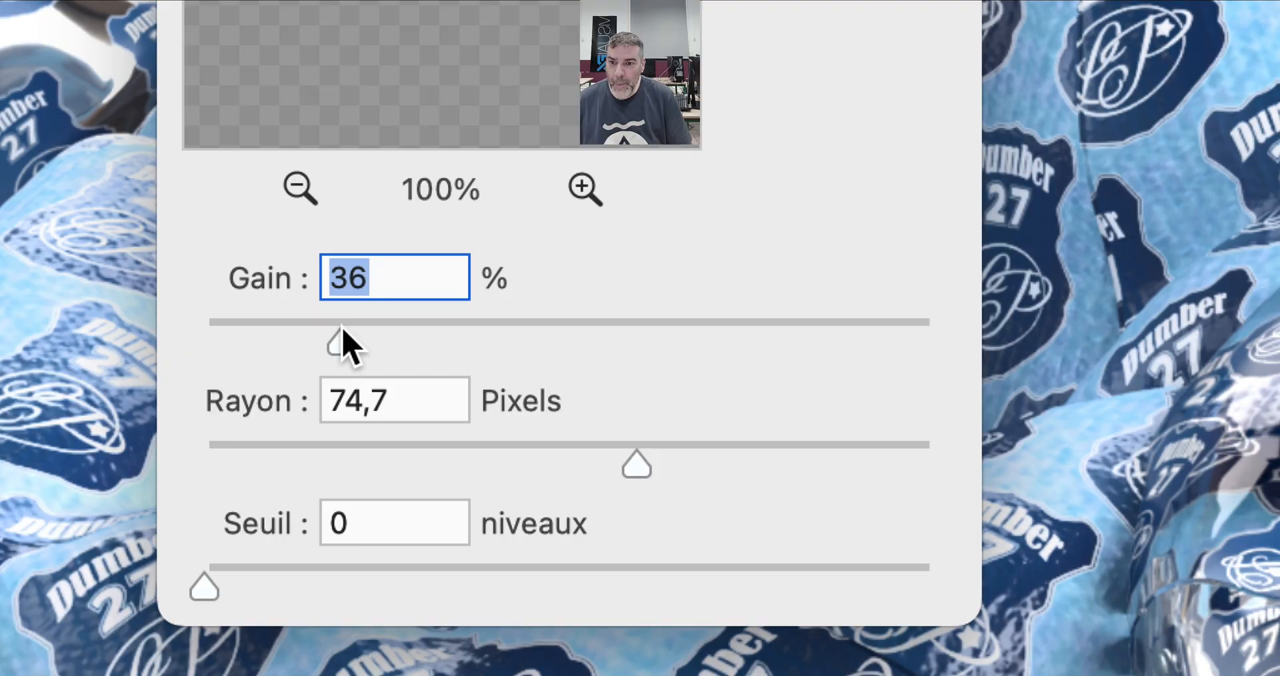
pyautogui.moveTo(342, 332); pyautogui.dragTo(300, 340)
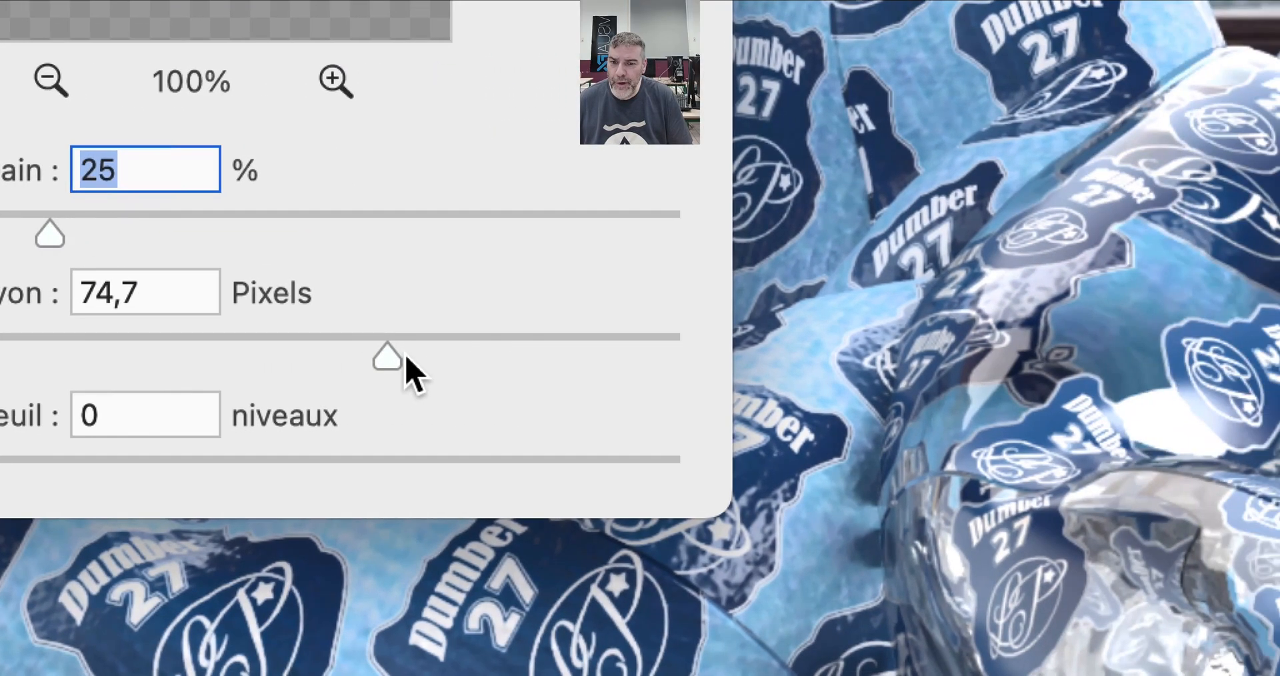
# - Try a softer Accentuation with Rayon at 55,6 pixels and Gain at 18 %, increasing Gain to 29 %
pyautogui.moveTo(643, 467); pyautogui.dragTo(632, 464)
pyautogui.moveTo(399, 356); pyautogui.dragTo(376, 354)
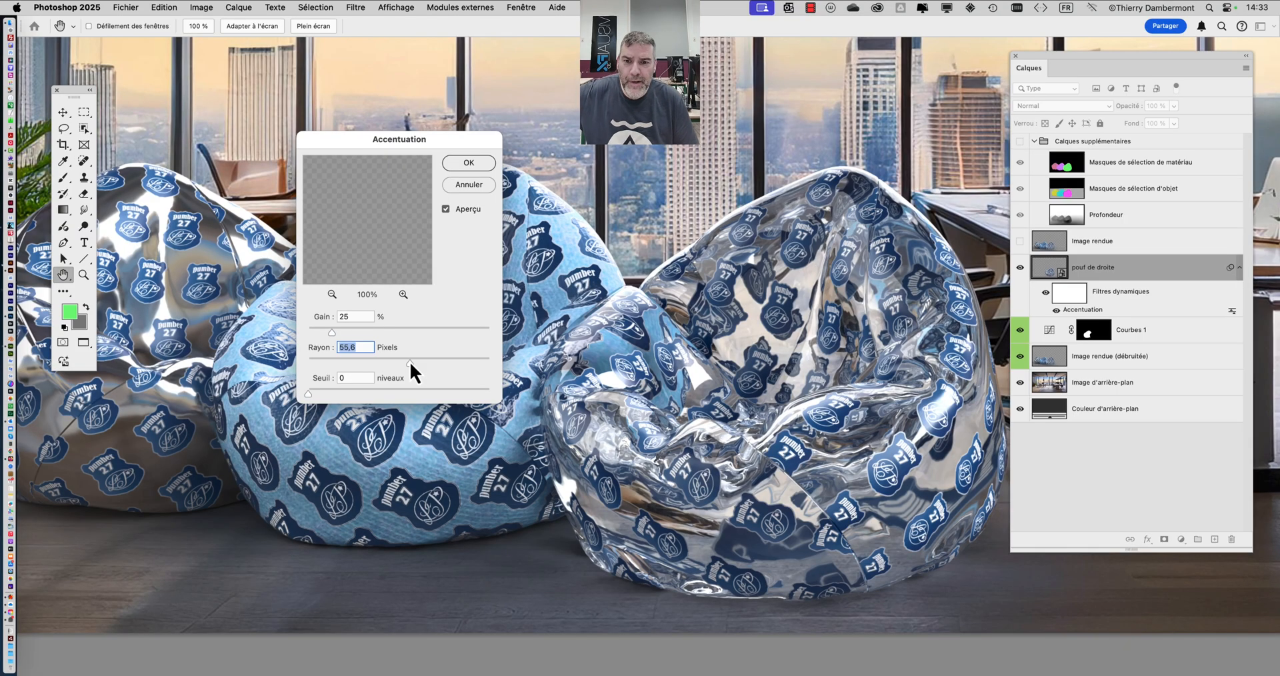
pyautogui.moveTo(330, 334); pyautogui.dragTo(313, 333)
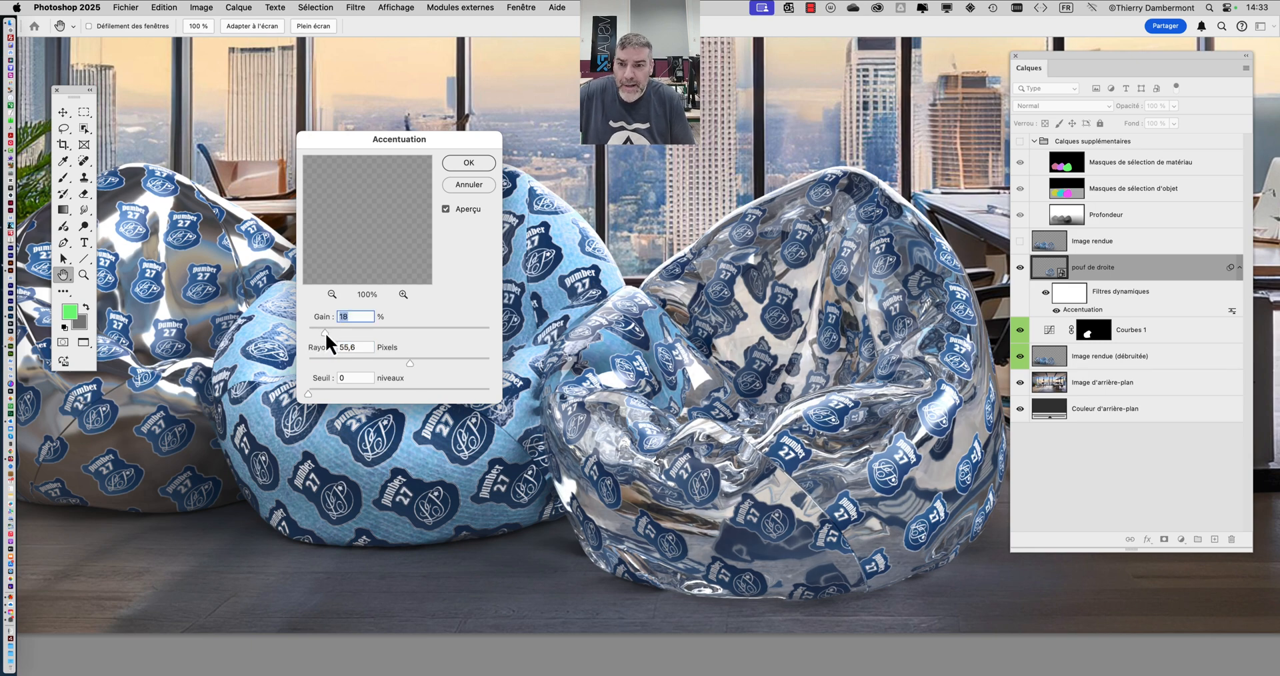
pyautogui.moveTo(317, 334); pyautogui.dragTo(336, 334)
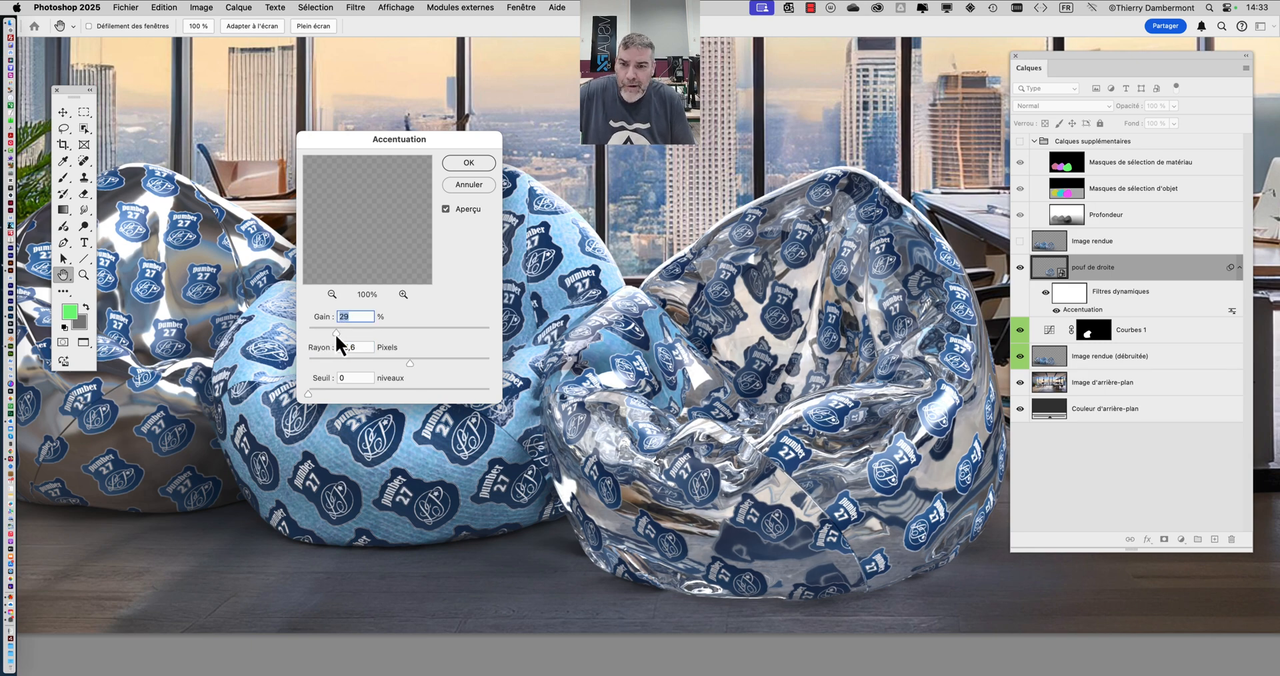
# - Set the Accentuation filter's Rayon to 126,3 pixels and Gain to 35 %, and compare the preview off and on
pyautogui.moveTo(408, 364); pyautogui.dragTo(311, 363)
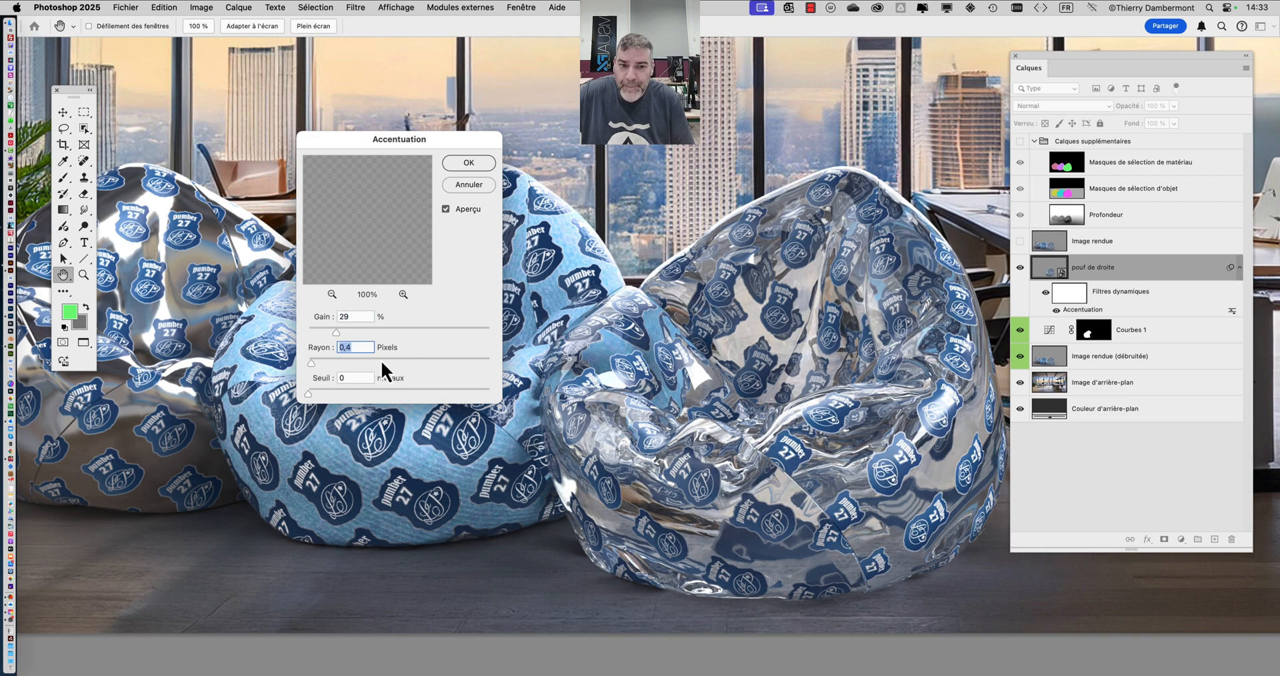
pyautogui.click(433, 363)
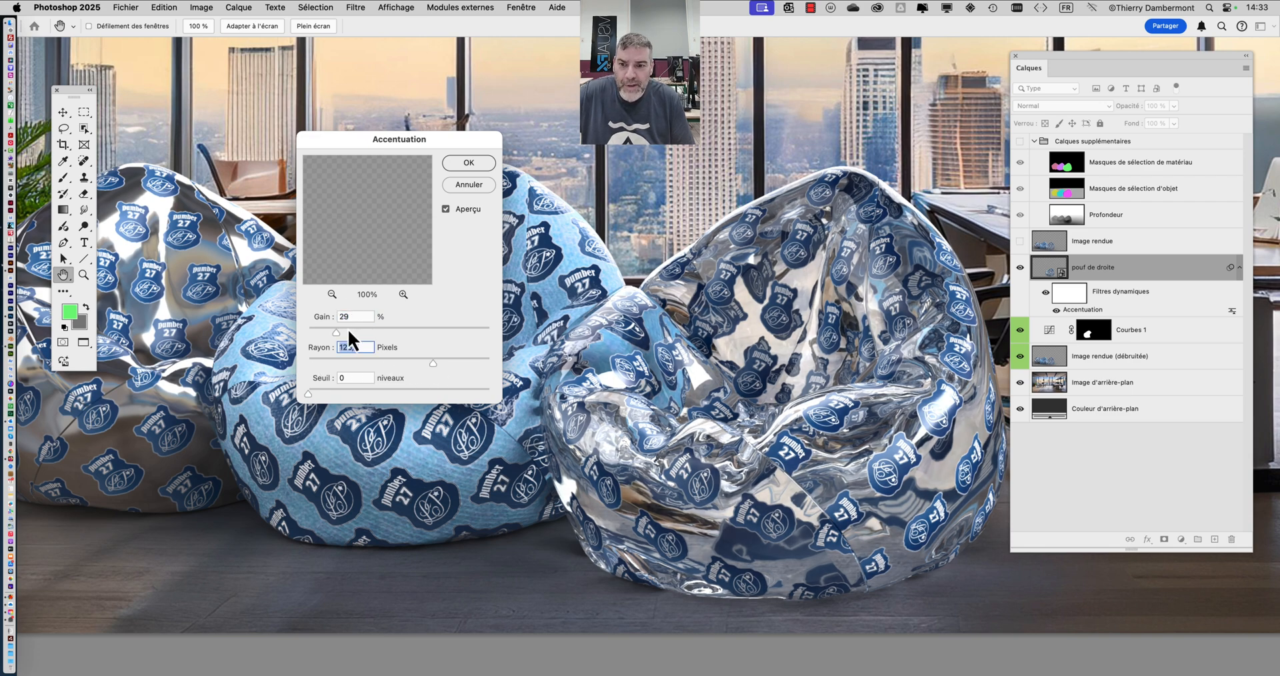
pyautogui.moveTo(336, 332)
pyautogui.mouseDown()
pyautogui.moveTo(324, 332)
pyautogui.moveTo(346, 334)
pyautogui.mouseUp()
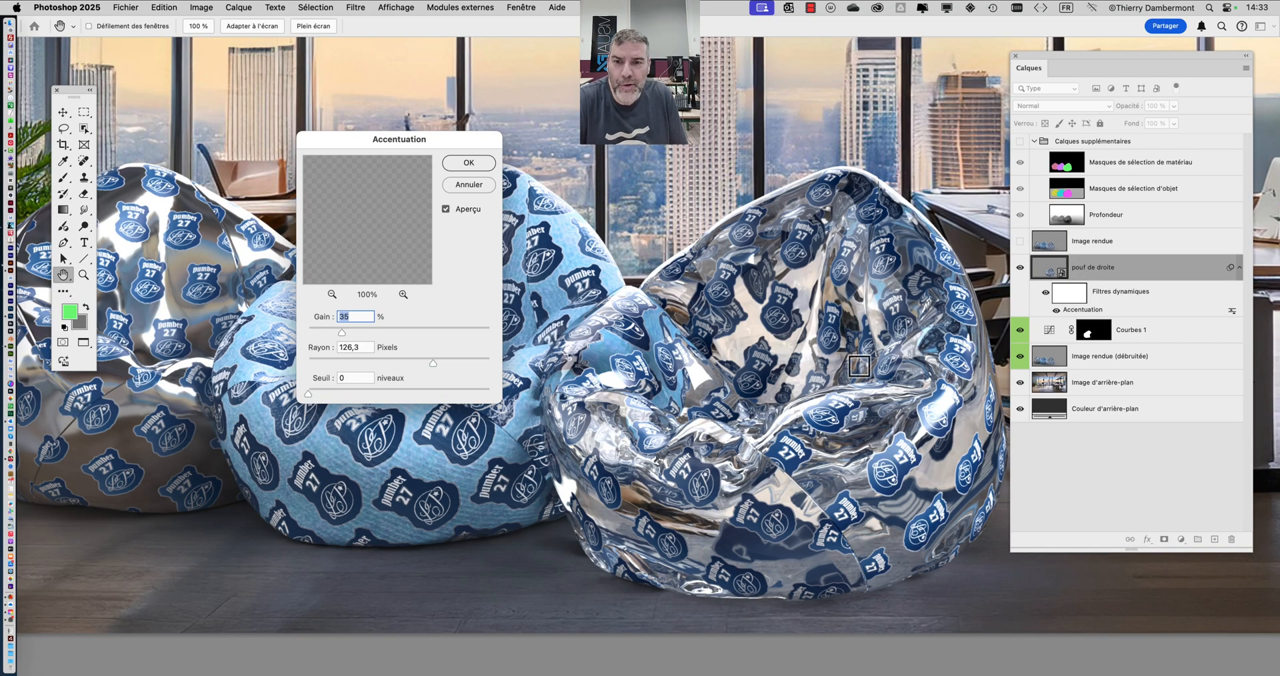
pyautogui.click(445, 209)
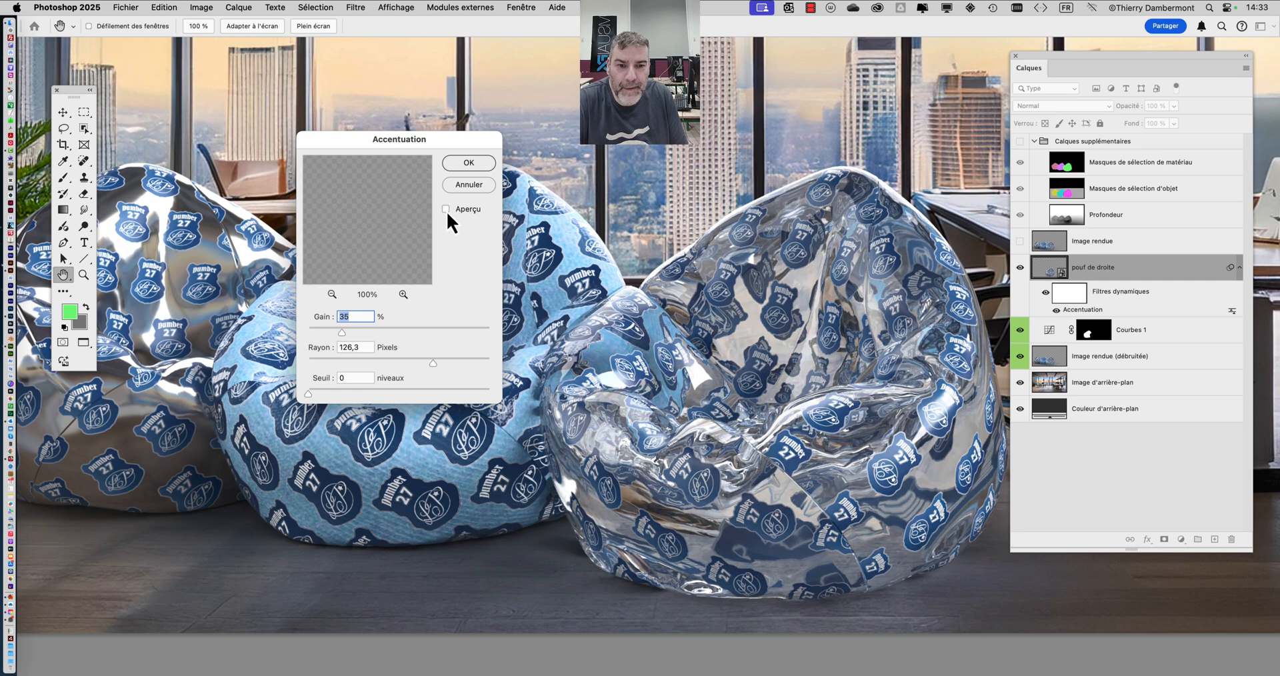
pyautogui.click(446, 209)
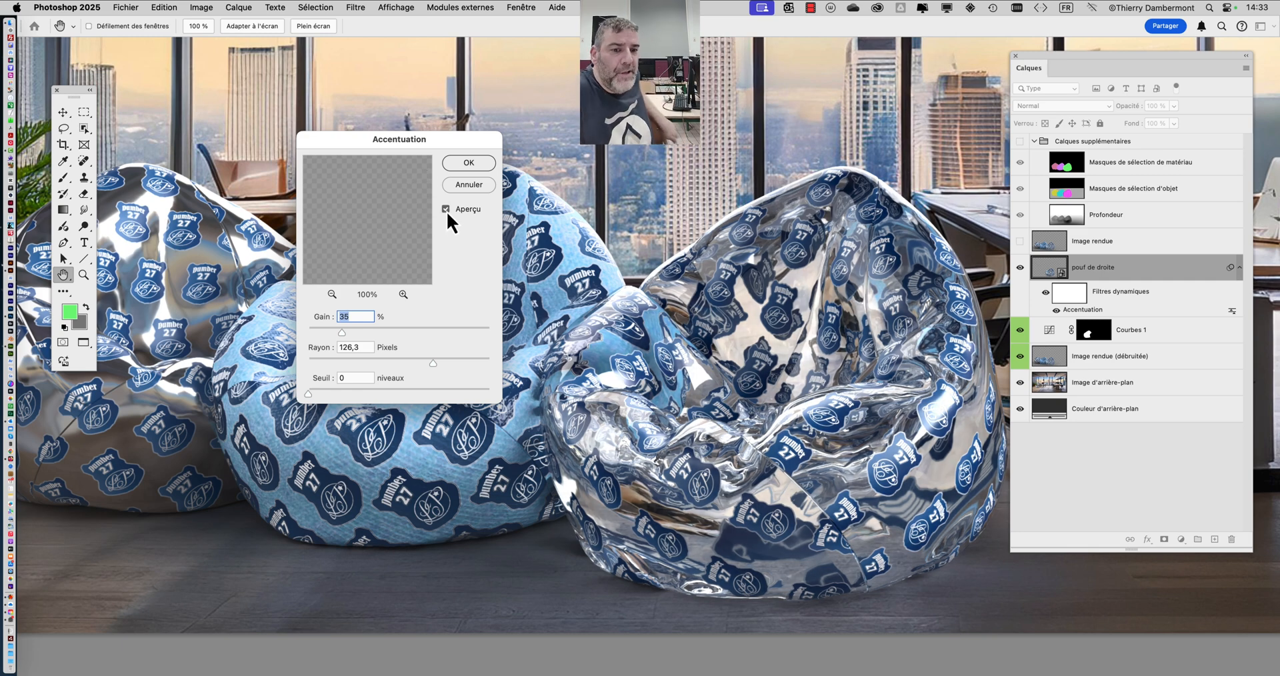
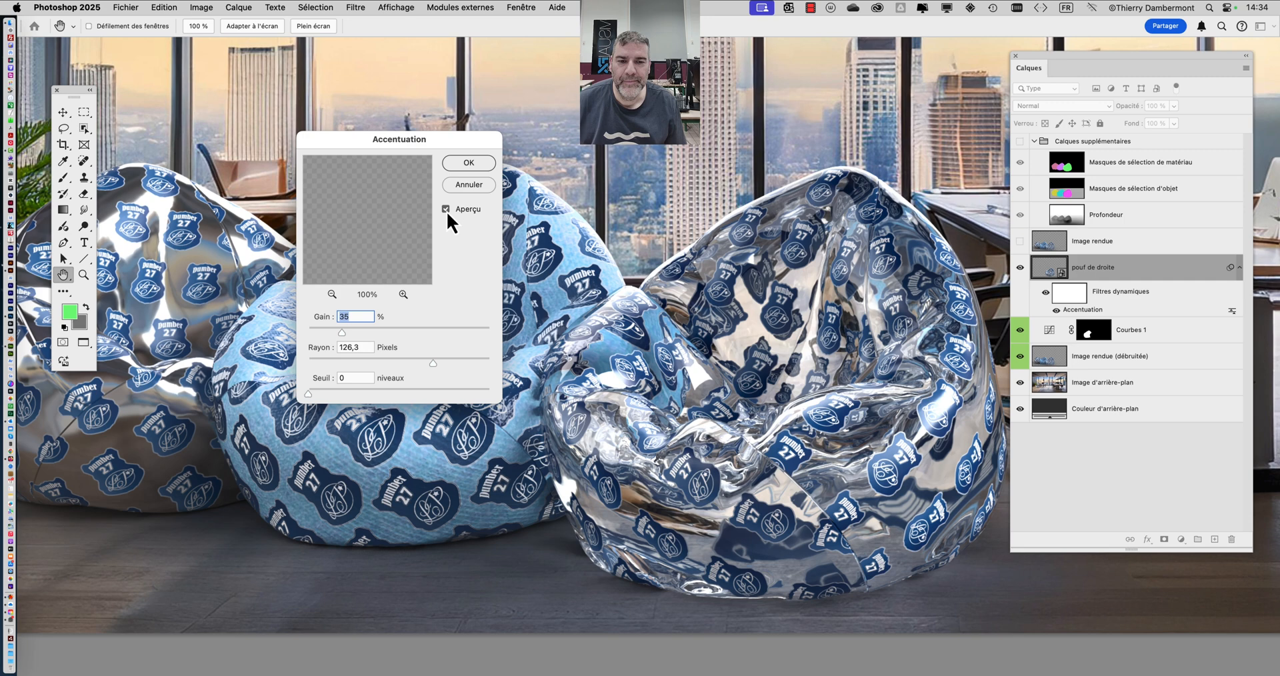
# - Apply the Accentuation settings to pouf de droite and compare the bean bag with the filter hidden and shown
pyautogui.click(478, 166)
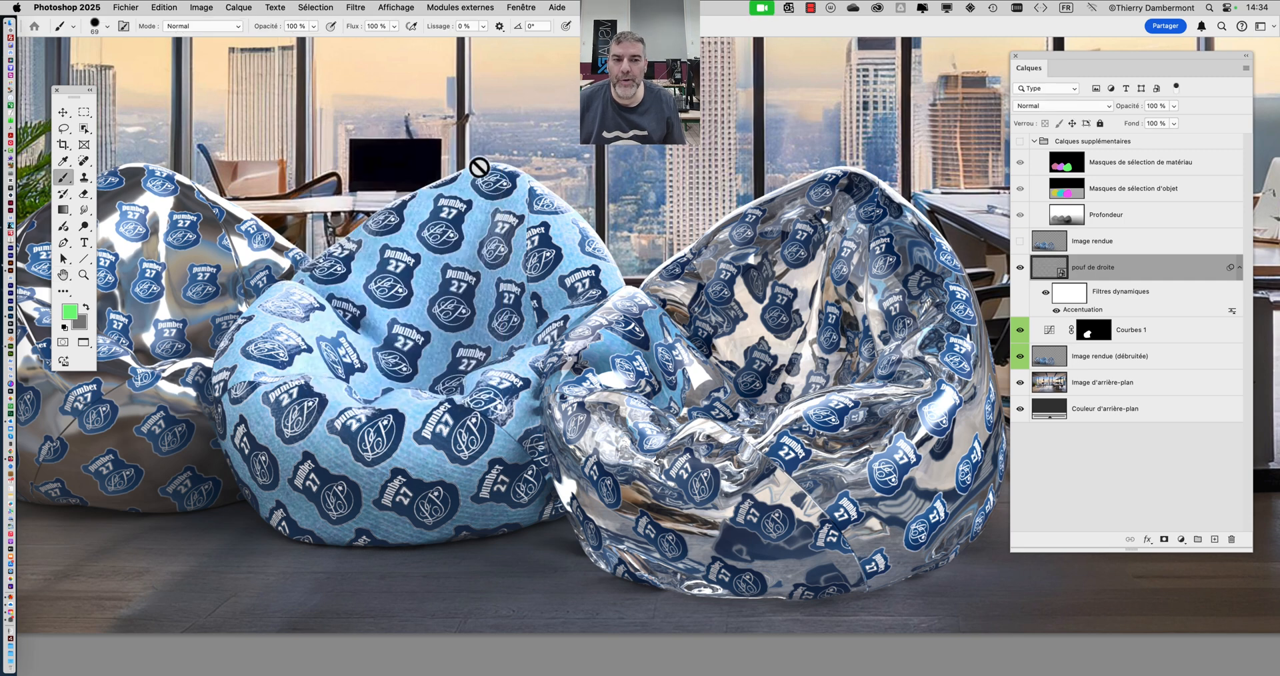
pyautogui.scroll(2, 904, 396)
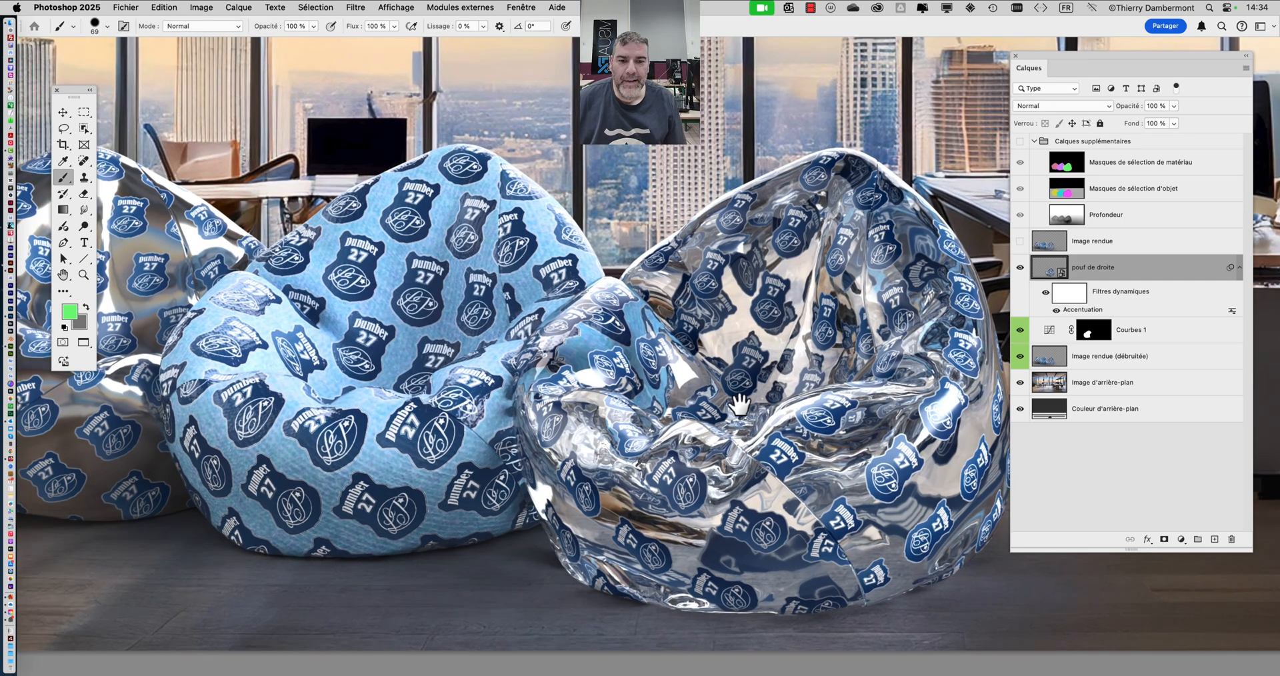
pyautogui.scroll(3, 739, 404)
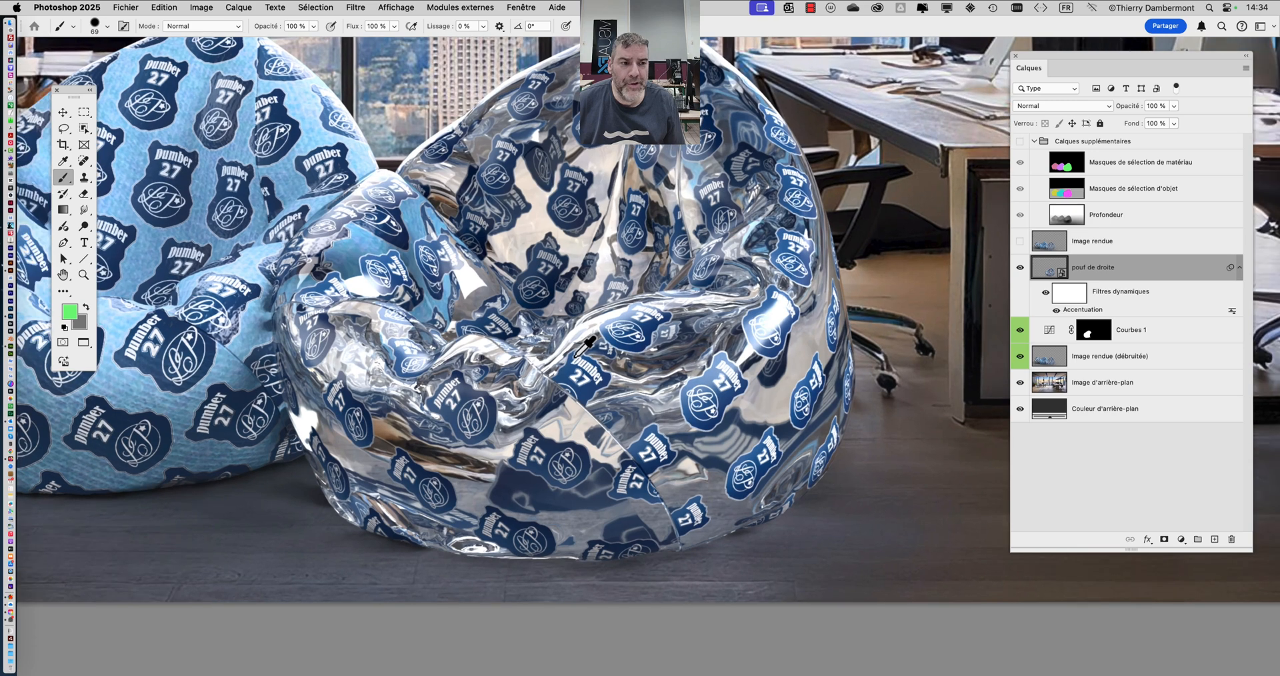
pyautogui.press('super+0')
pyautogui.click(1056, 311)
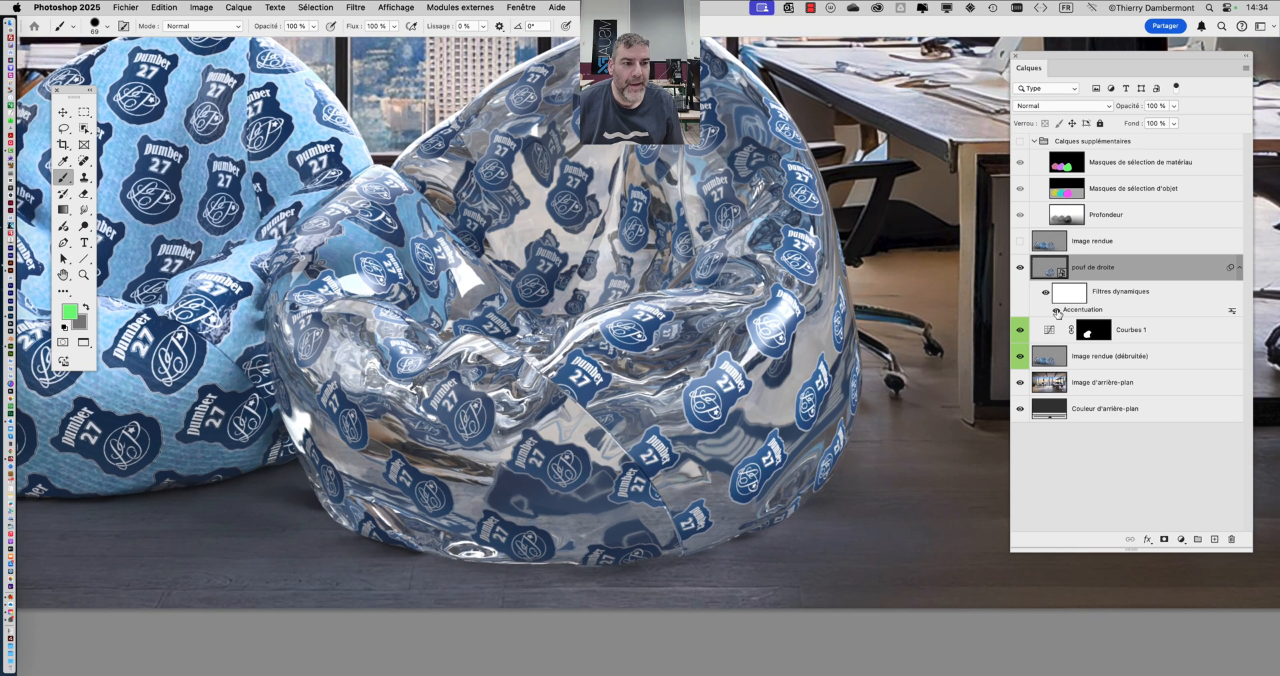
pyautogui.click(1055, 310)
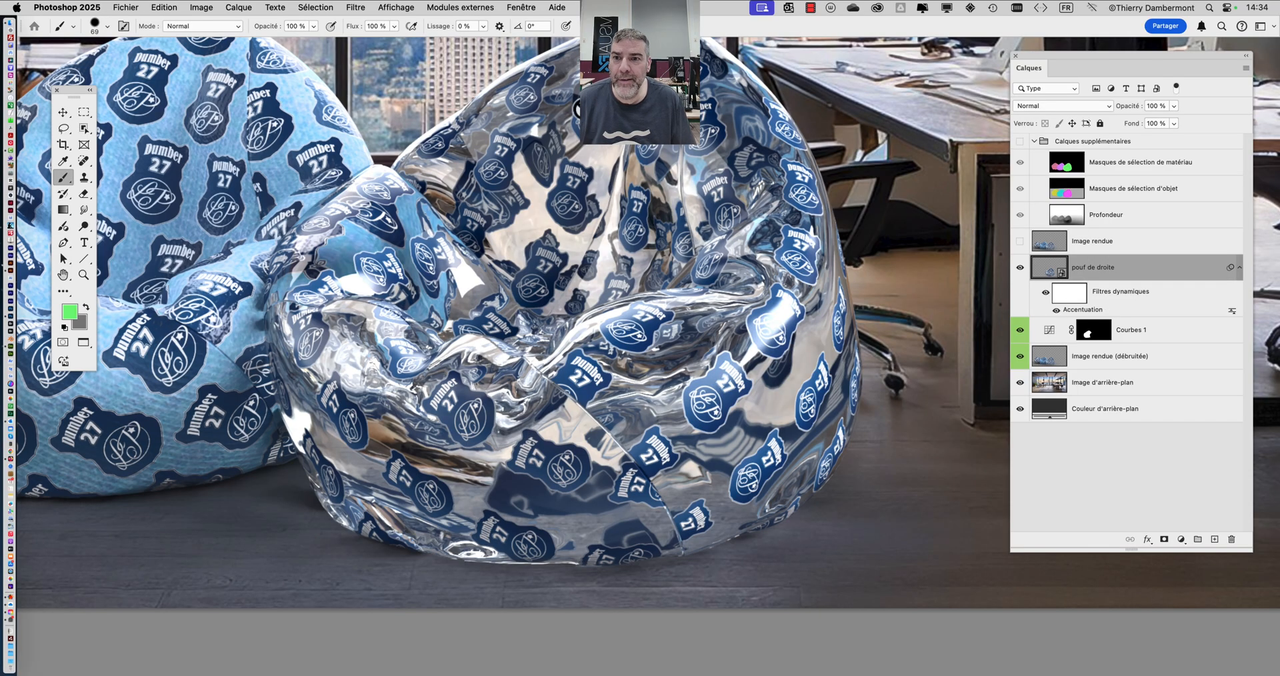
# - Add a second Accentuation filter to pouf de droite with Gain at 161 % and Rayon at 0,5 pixels
pyautogui.click(357, 9)
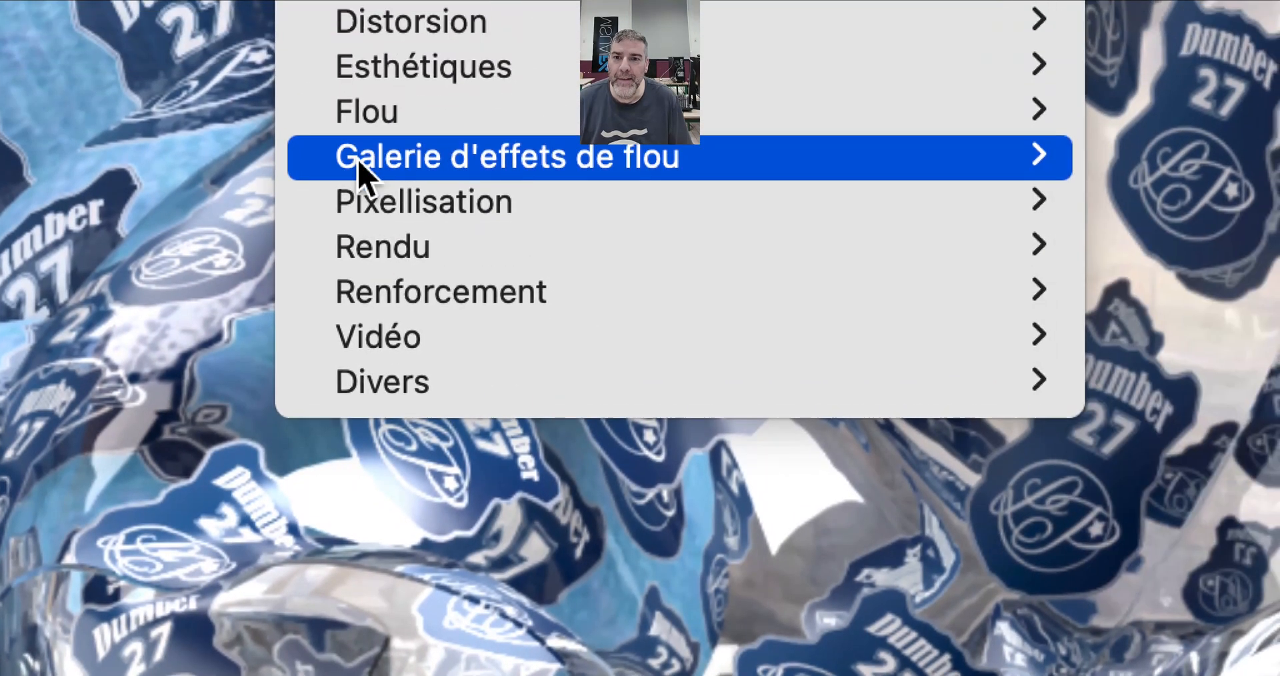
pyautogui.moveTo(399, 296)
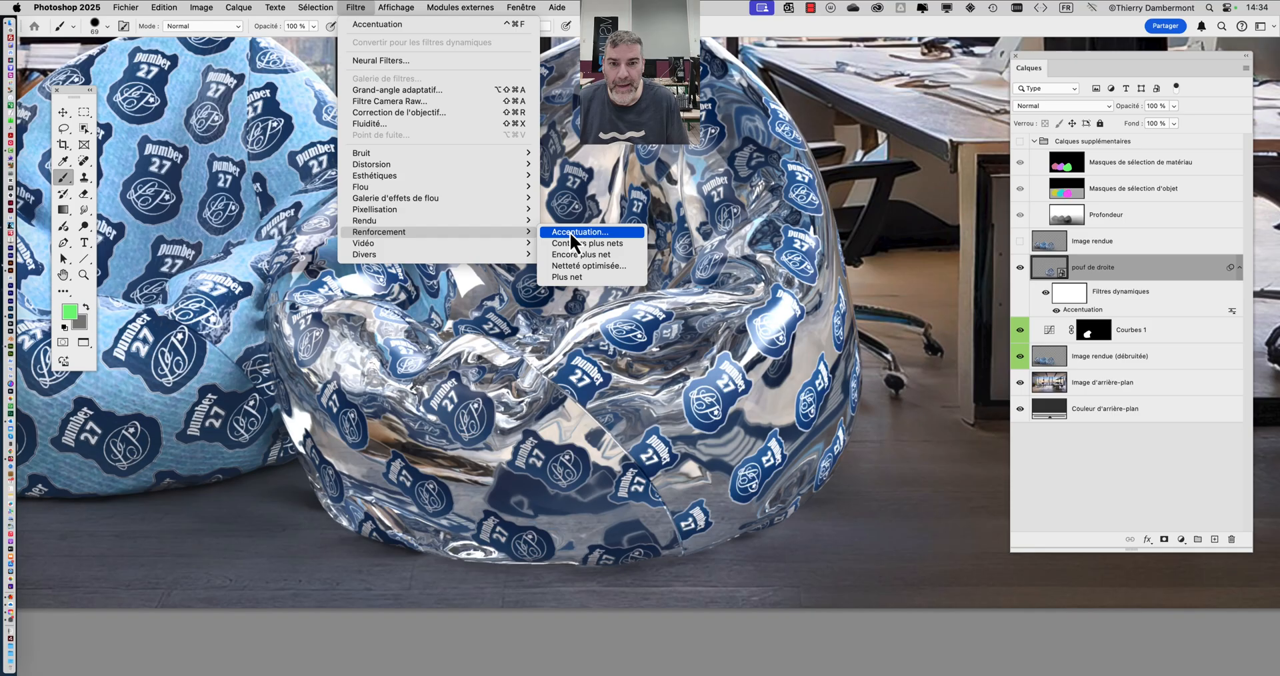
pyautogui.click(569, 232)
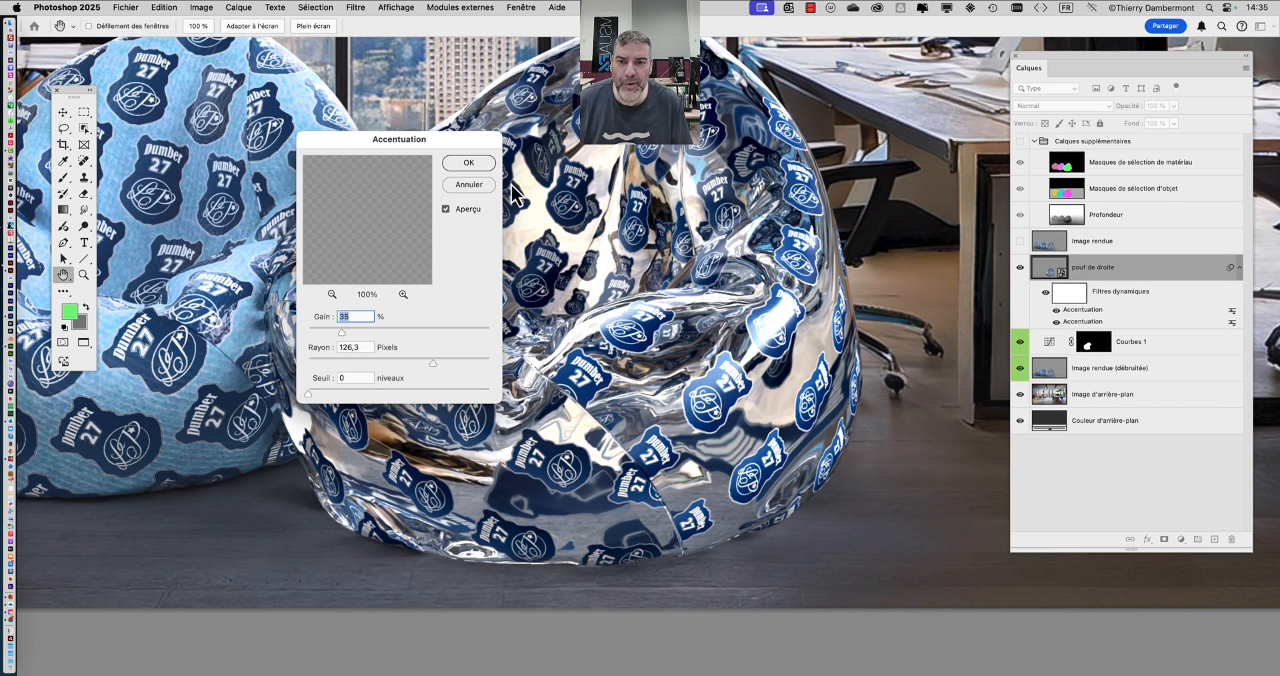
pyautogui.moveTo(447, 141); pyautogui.dragTo(881, 69)
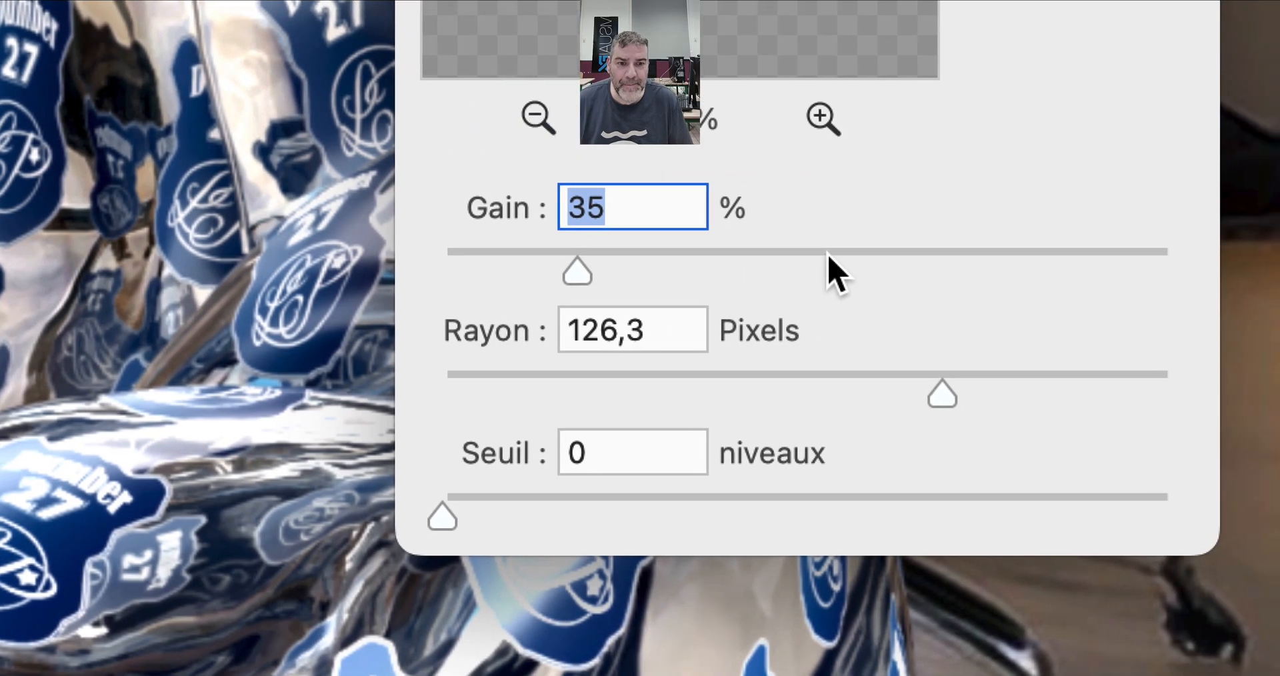
pyautogui.click(1009, 238)
pyautogui.click(639, 354)
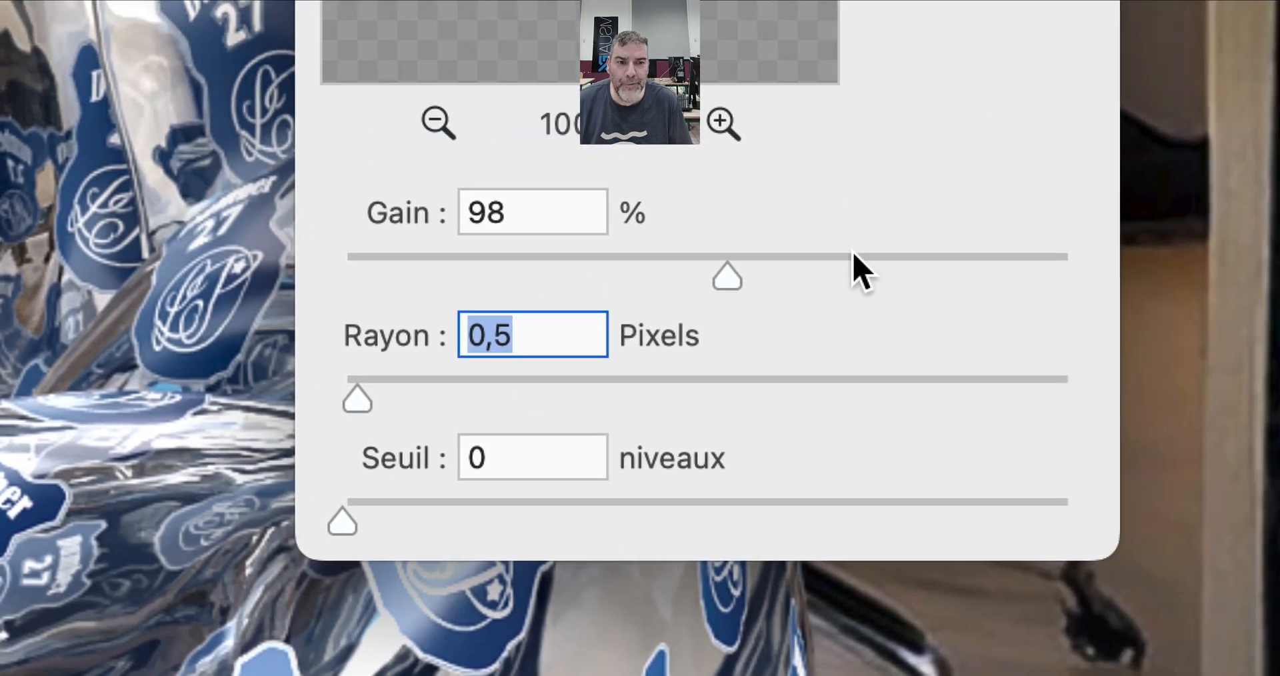
pyautogui.click(1244, 175)
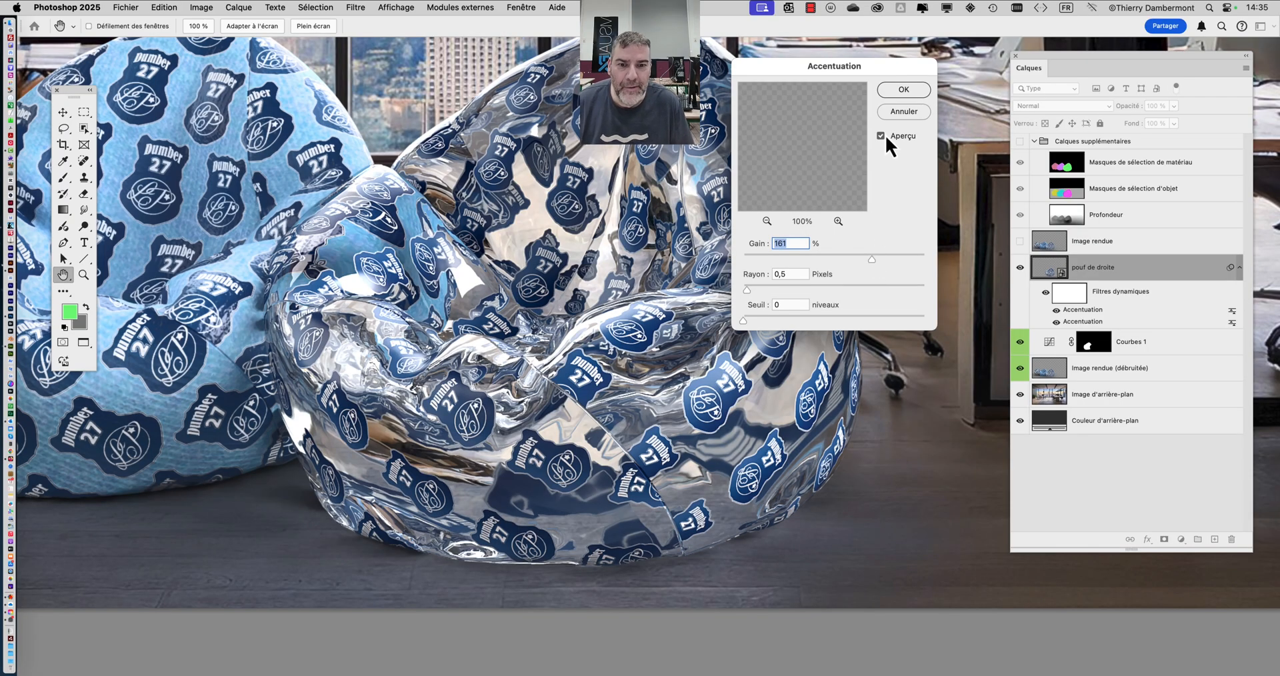
# - Compare the second Accentuation filter's preview off and on close up, and apply the filter
pyautogui.click(884, 136)
pyautogui.click(884, 134)
pyautogui.scroll(3, 574, 168)
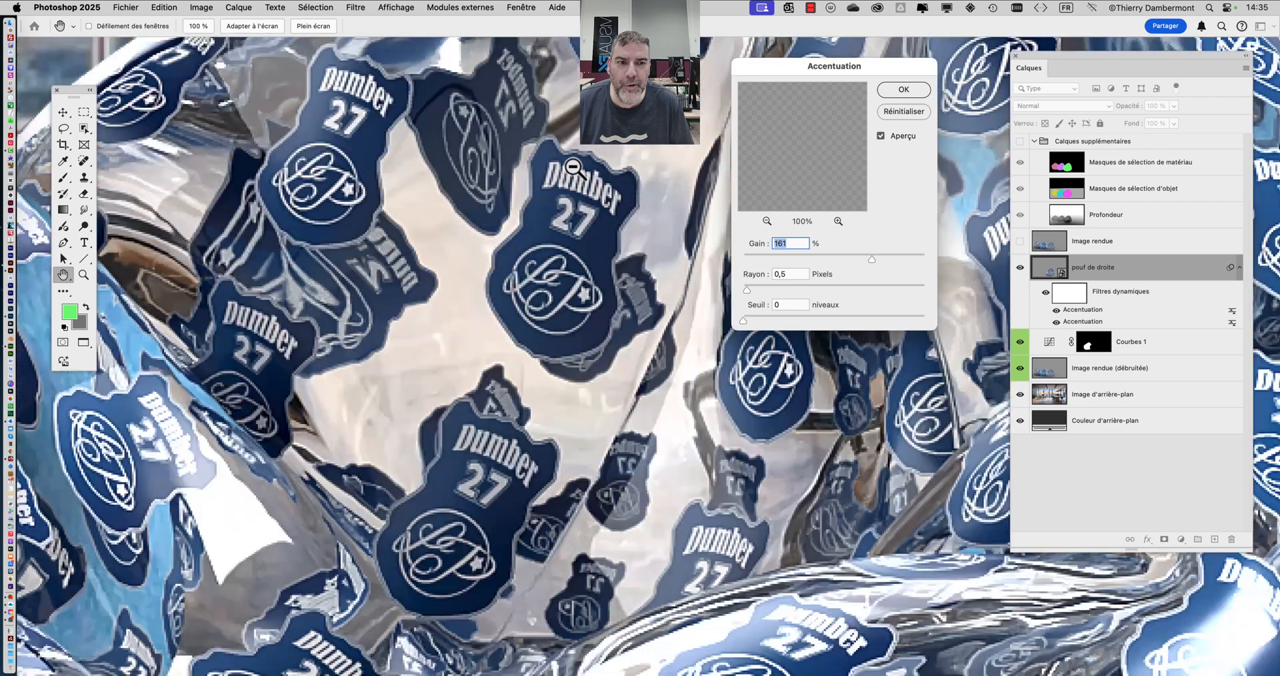
pyautogui.click(882, 137)
pyautogui.click(882, 137)
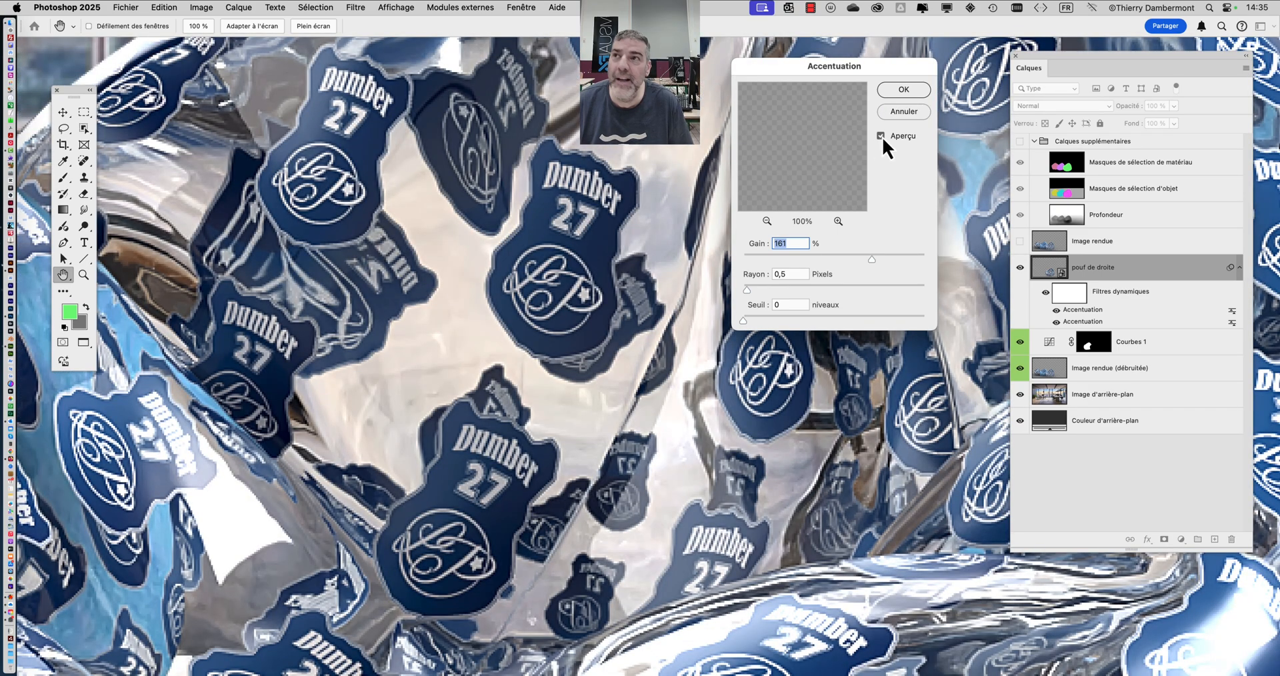
pyautogui.click(882, 138)
pyautogui.click(881, 137)
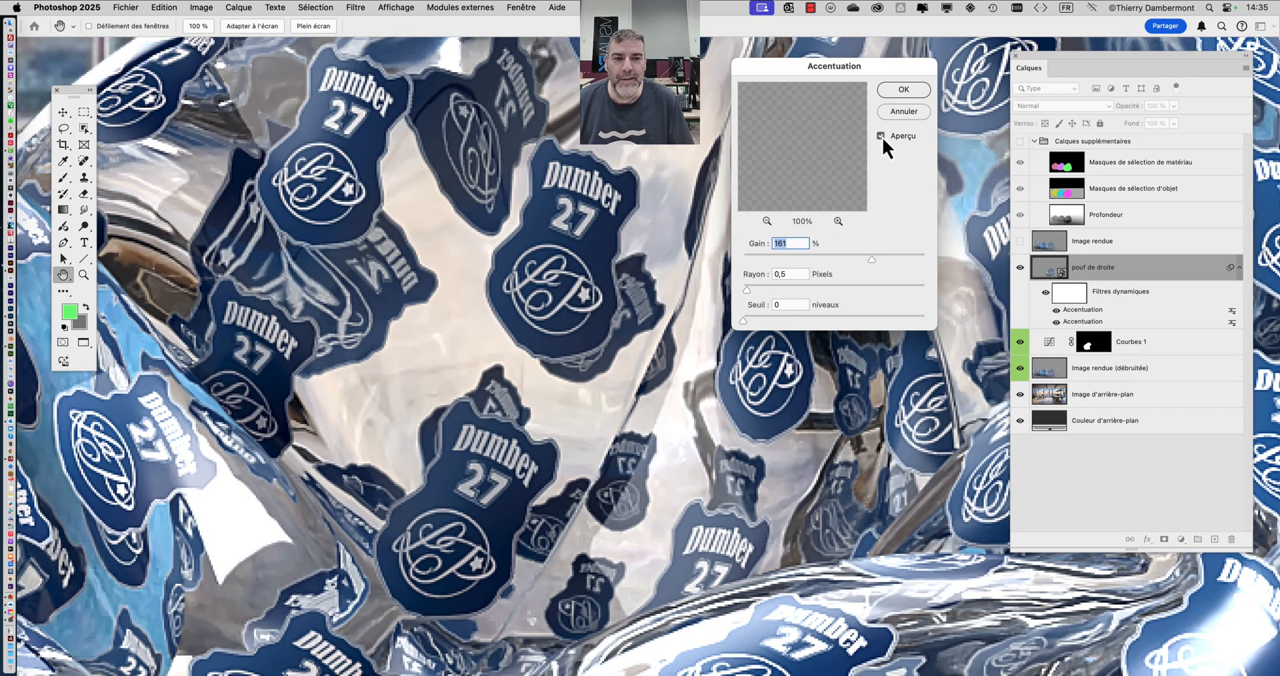
pyautogui.scroll(-4, 660, 271)
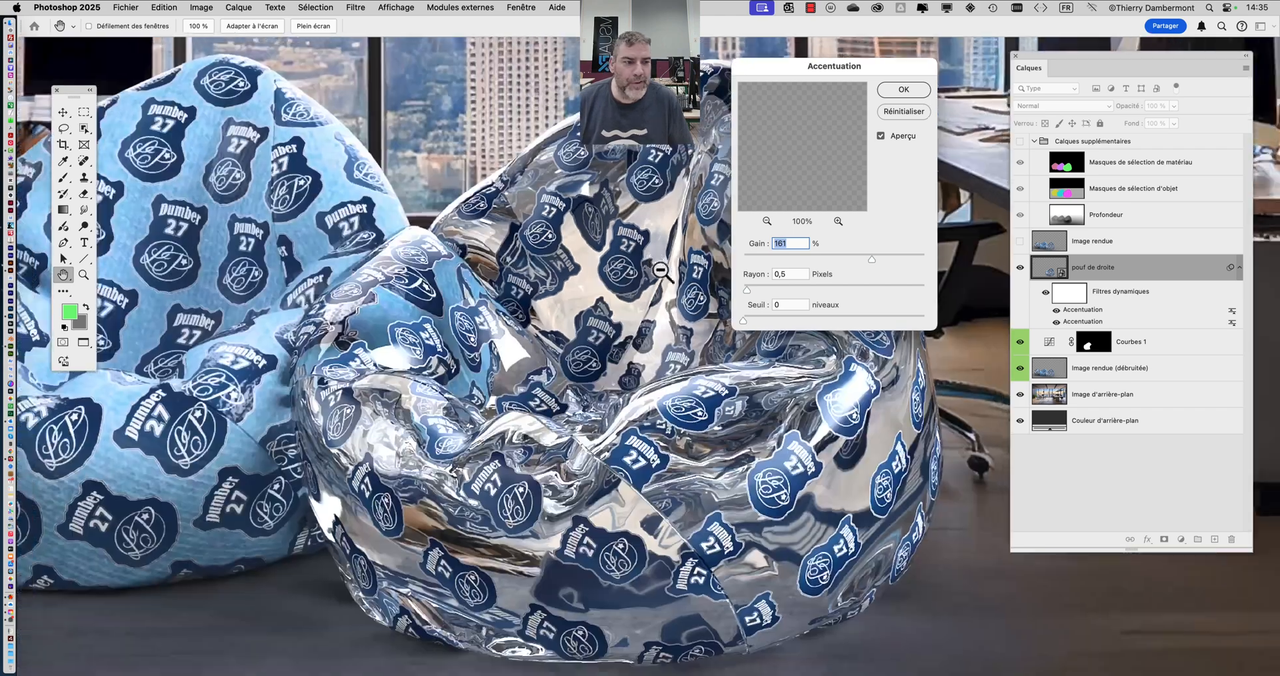
pyautogui.click(902, 90)
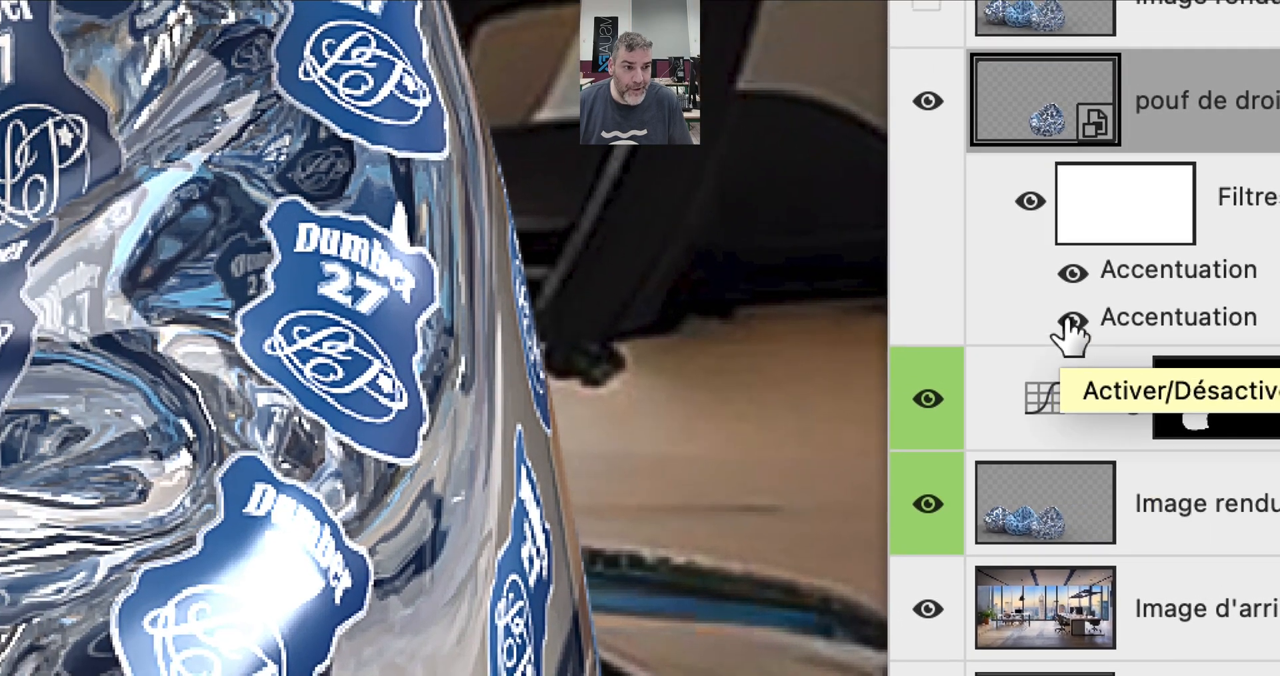
# - Compare the two Accentuation filters of pouf de droite by hiding and showing each, leaving both visible
pyautogui.click(1071, 321)
pyautogui.click(1073, 273)
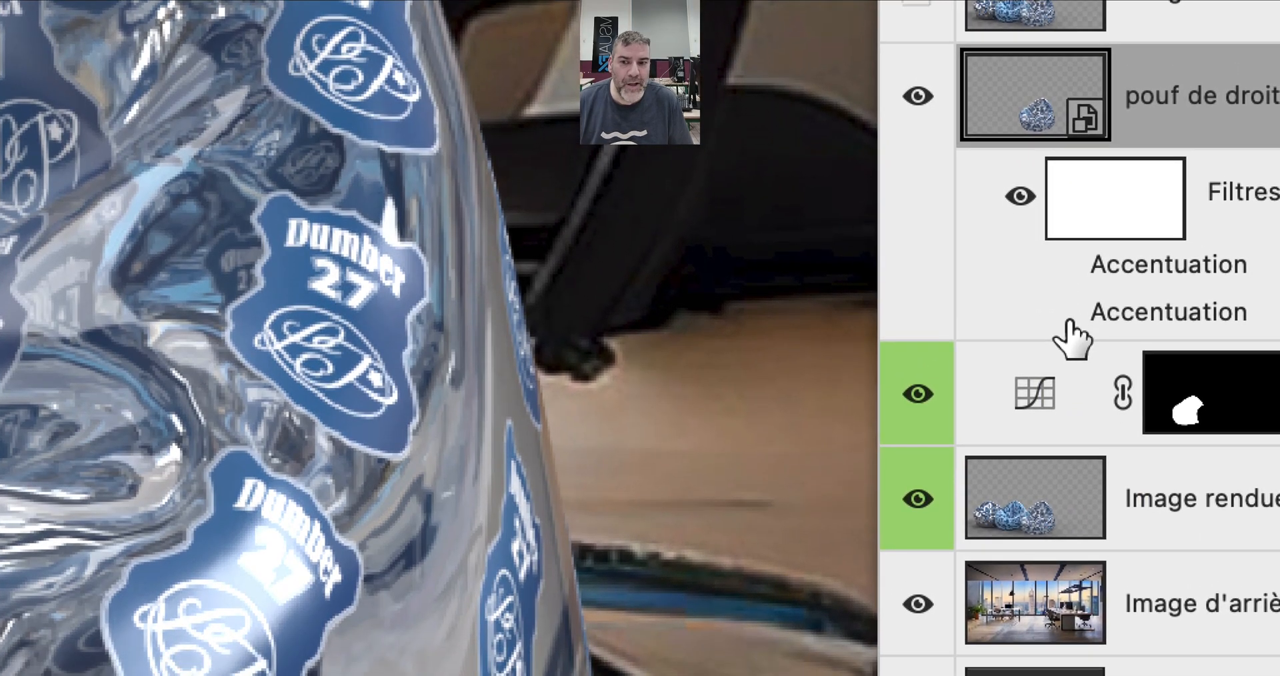
pyautogui.click(1066, 318)
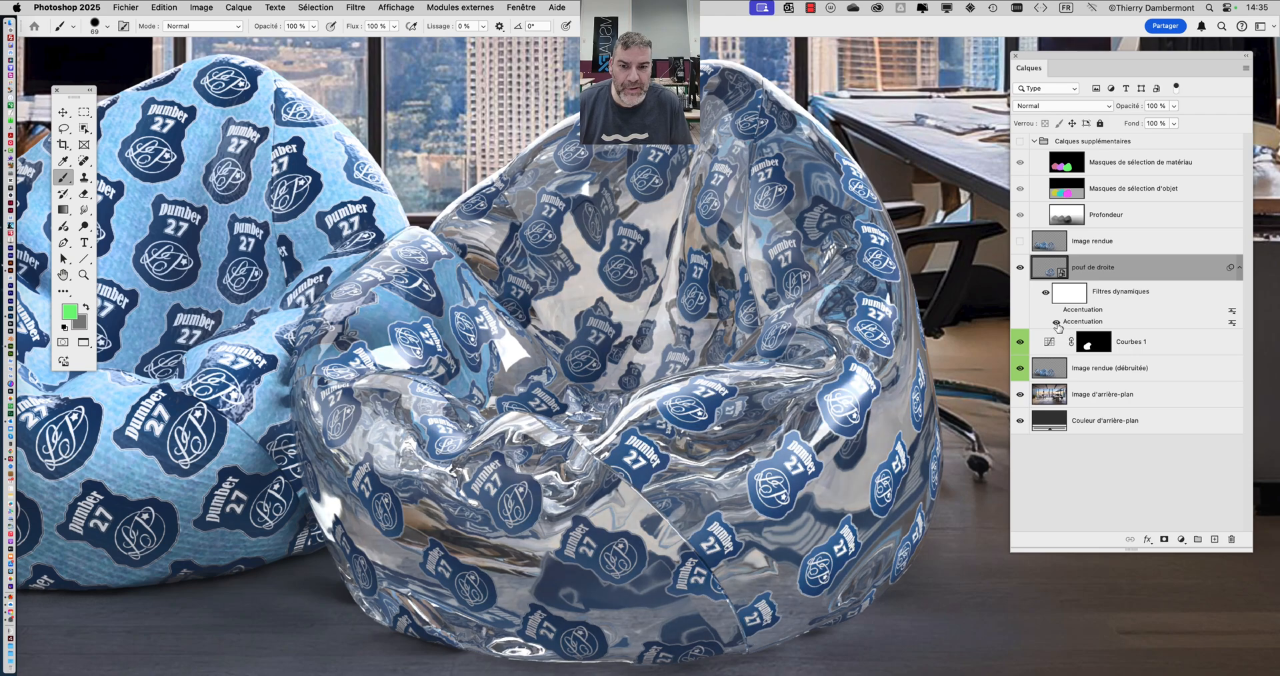
pyautogui.click(1057, 323)
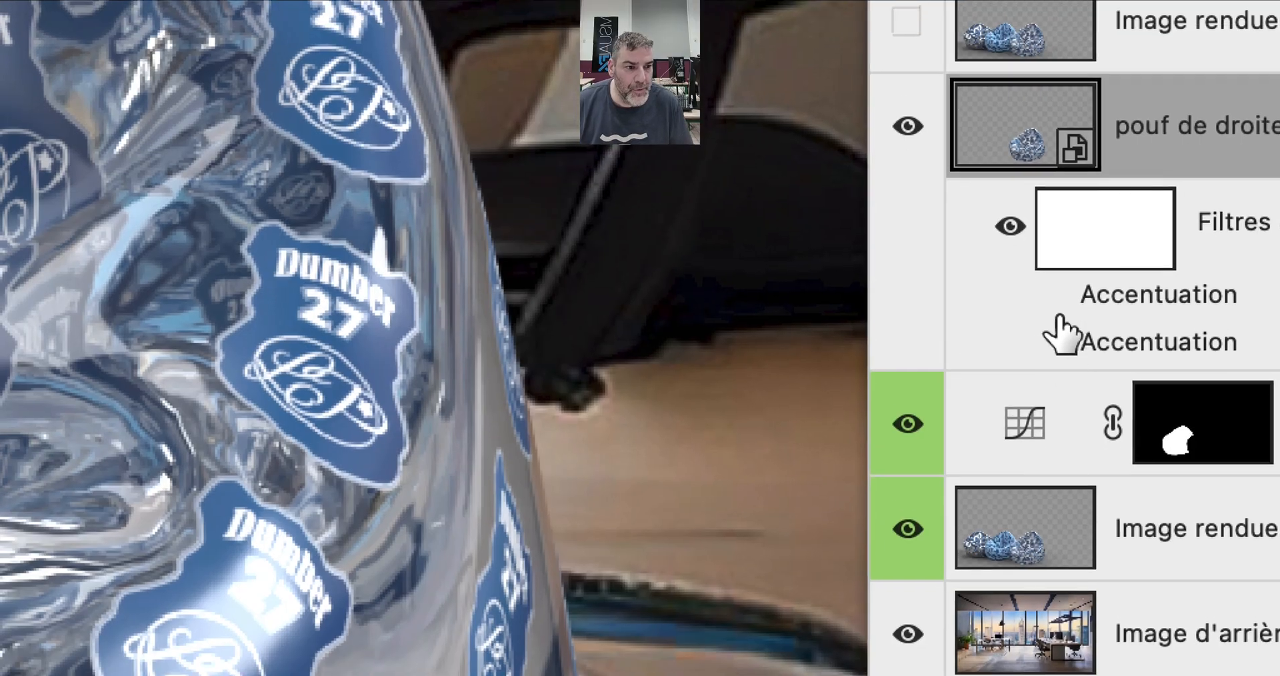
pyautogui.click(1055, 310)
pyautogui.click(1055, 312)
pyautogui.click(1056, 313)
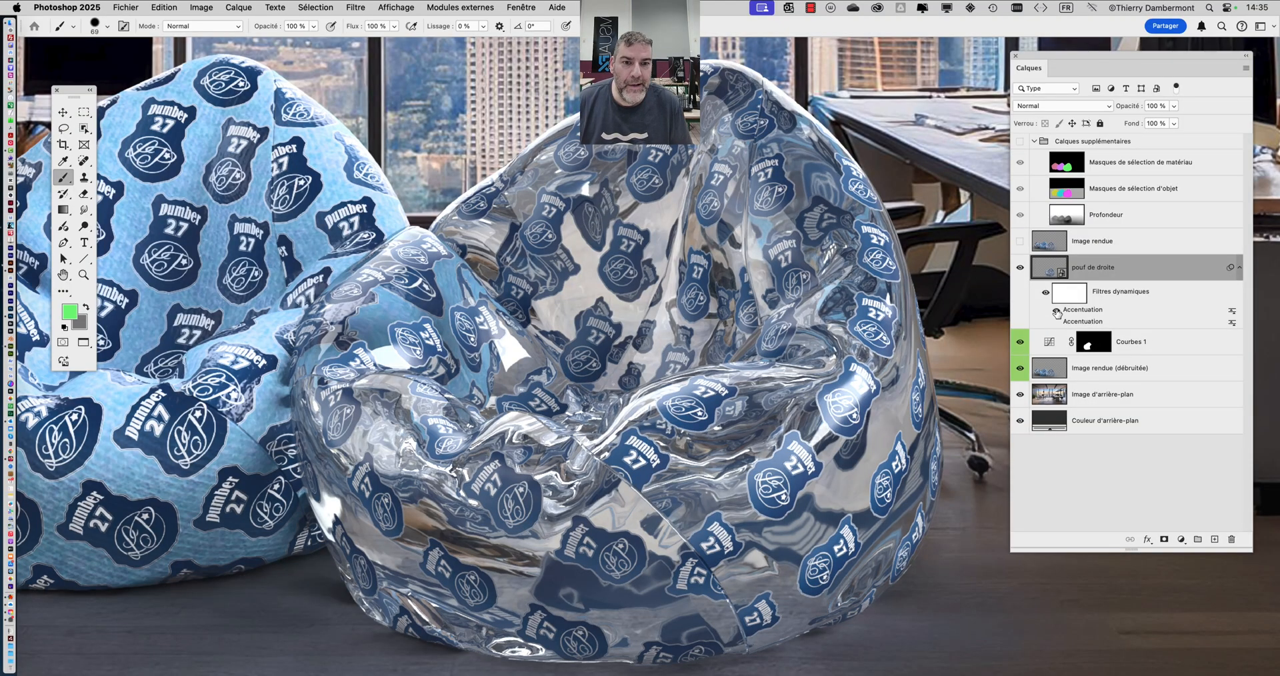
pyautogui.click(1057, 323)
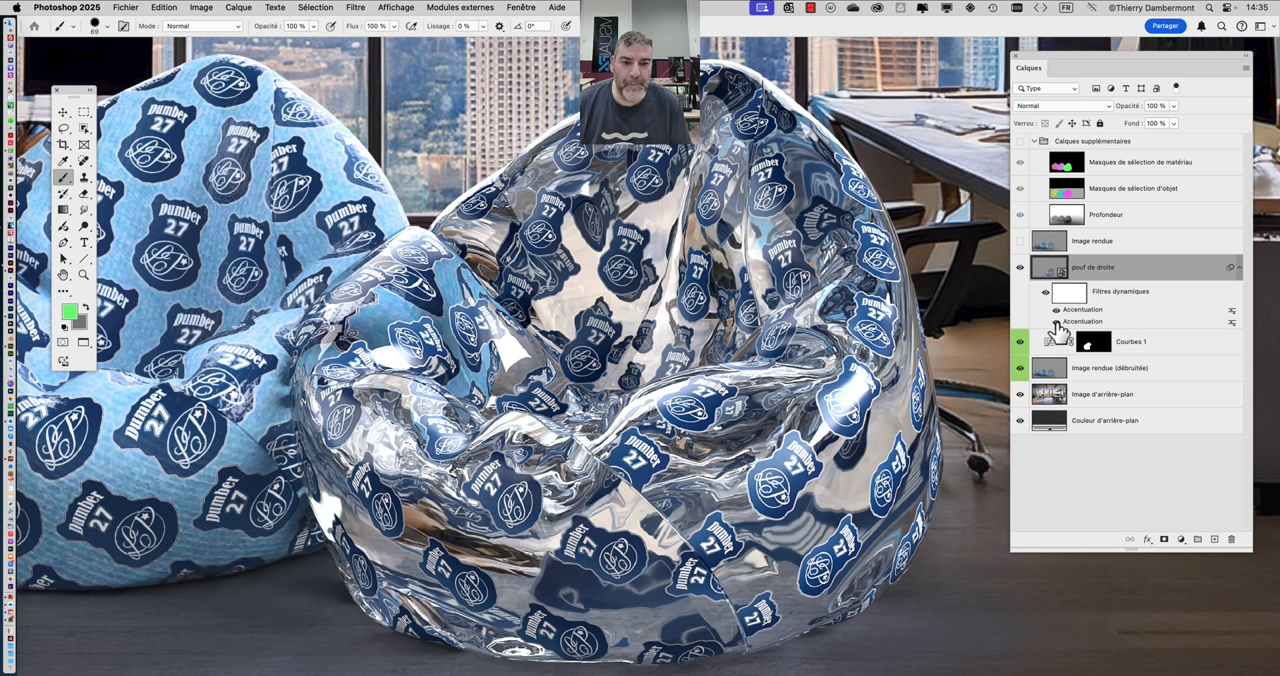
# - Examine the sharpened right bean bag against the other two bean bags and the office background at several magnifications
pyautogui.scroll(-3, 735, 355)
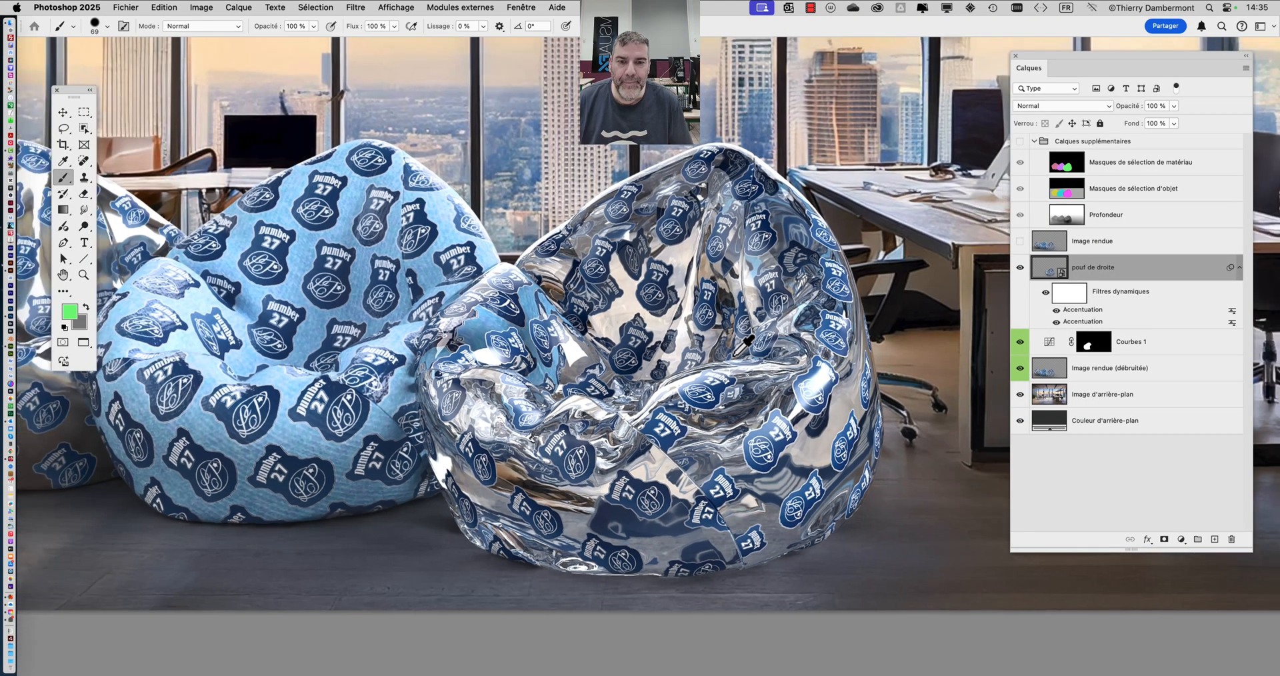
pyautogui.scroll(3, 599, 353)
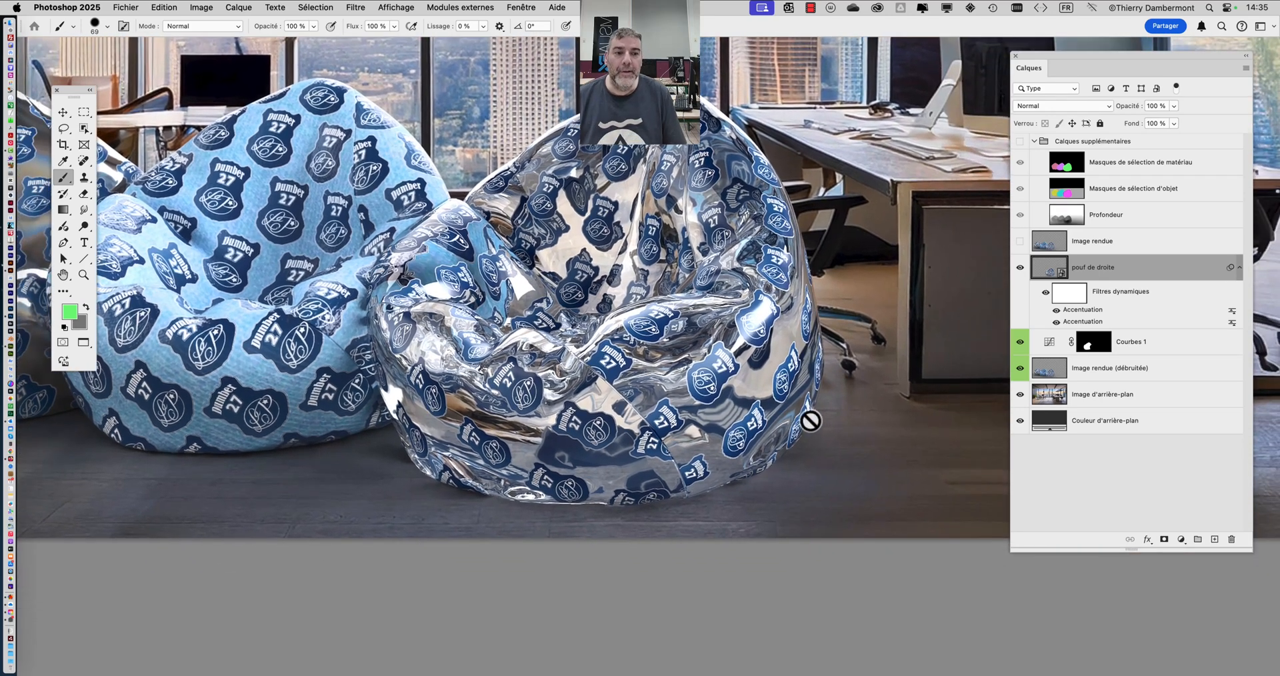
pyautogui.scroll(-3, 866, 376)
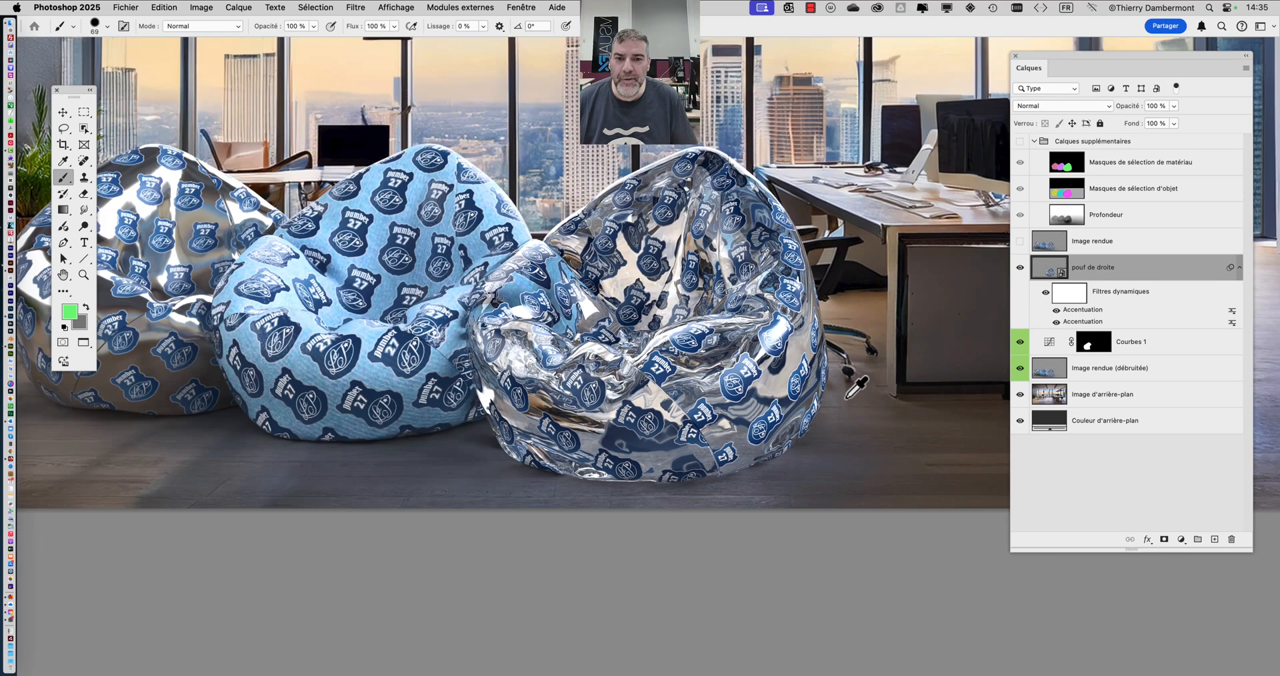
pyautogui.hscroll(-3, 594, 425)
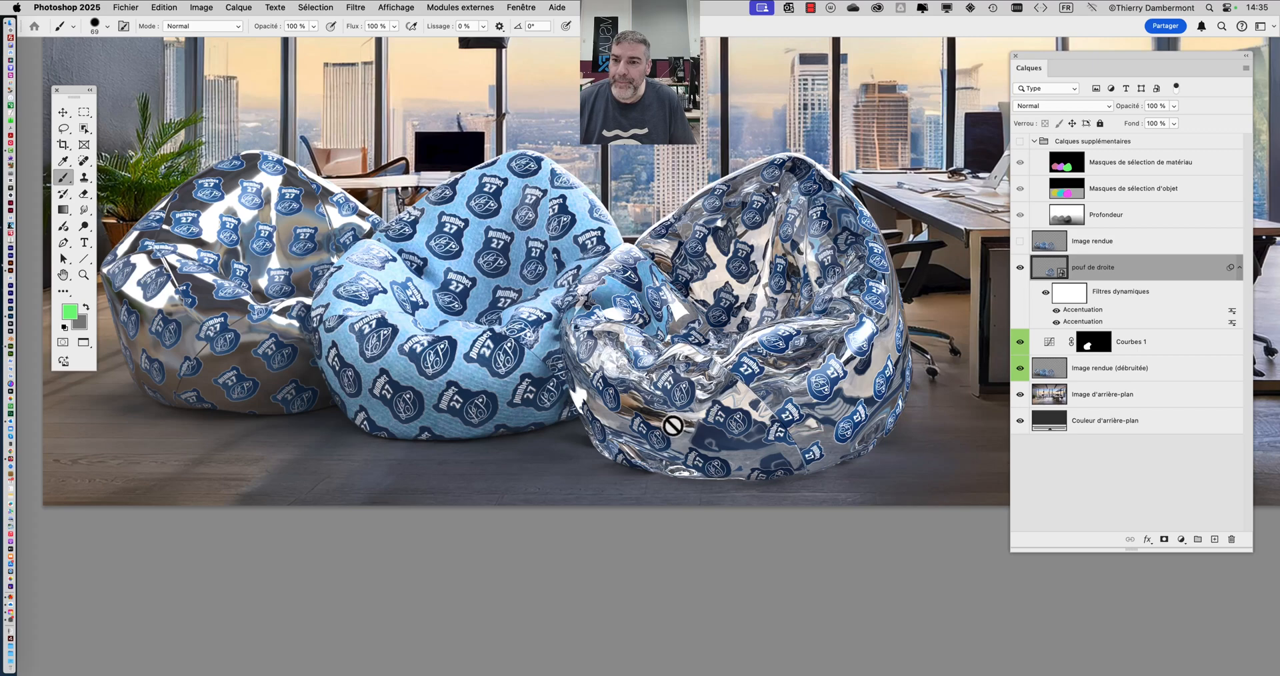
pyautogui.scroll(-2, 708, 419)
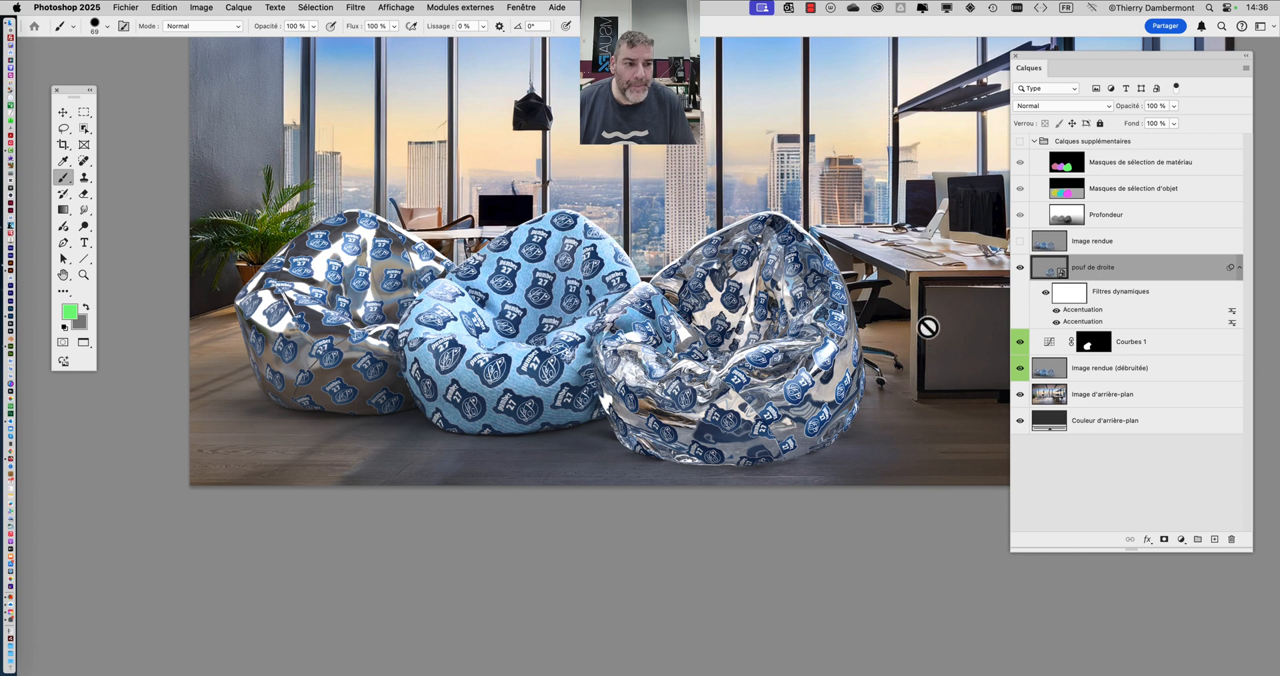
pyautogui.scroll(3, 310, 277)
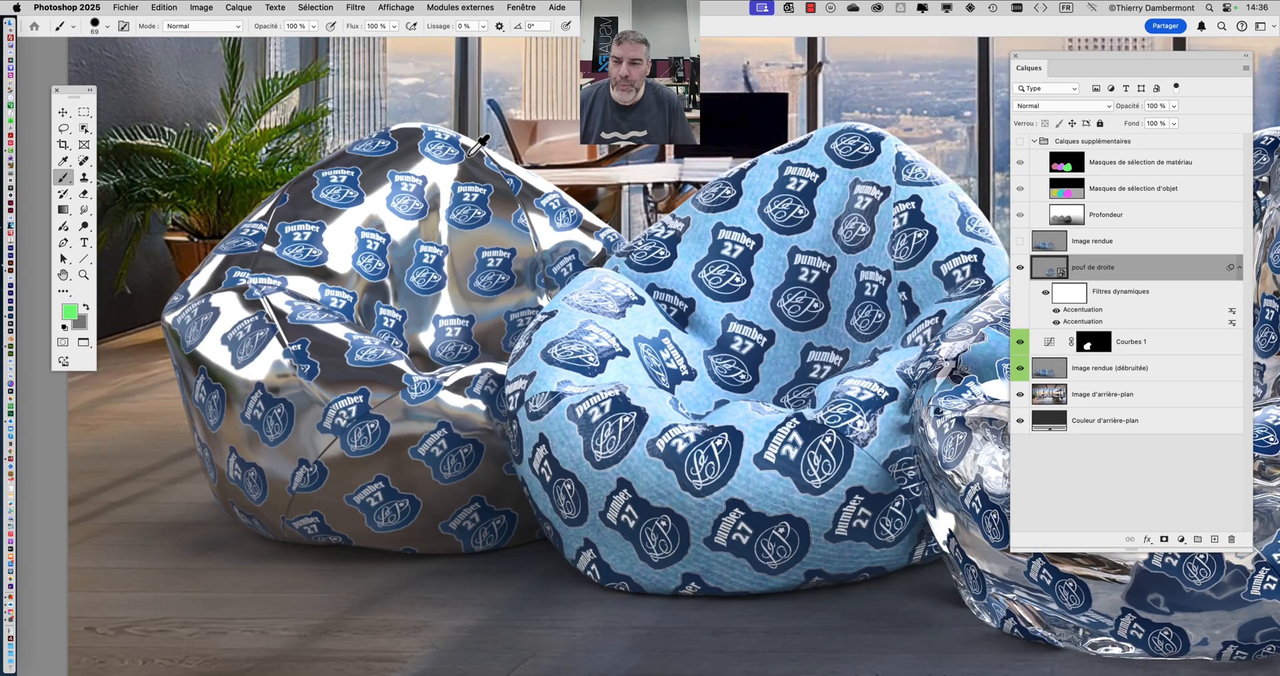
pyautogui.scroll(-5, 358, 314)
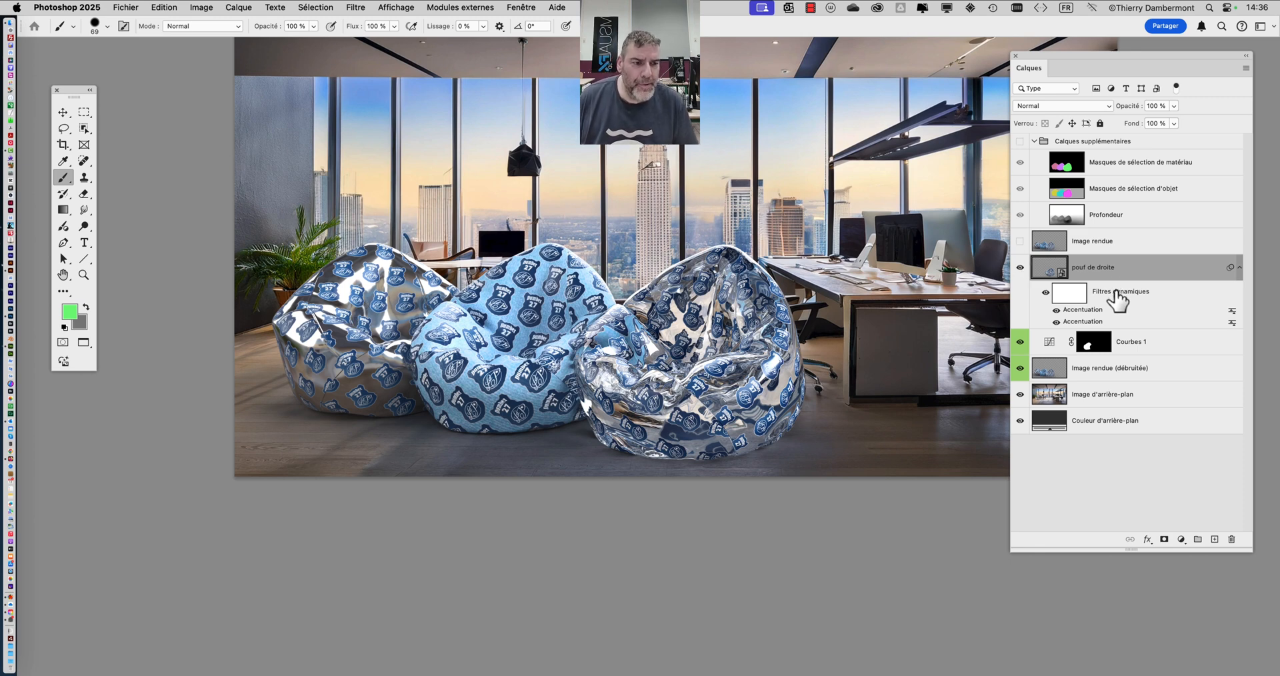
pyautogui.scroll(5, 797, 314)
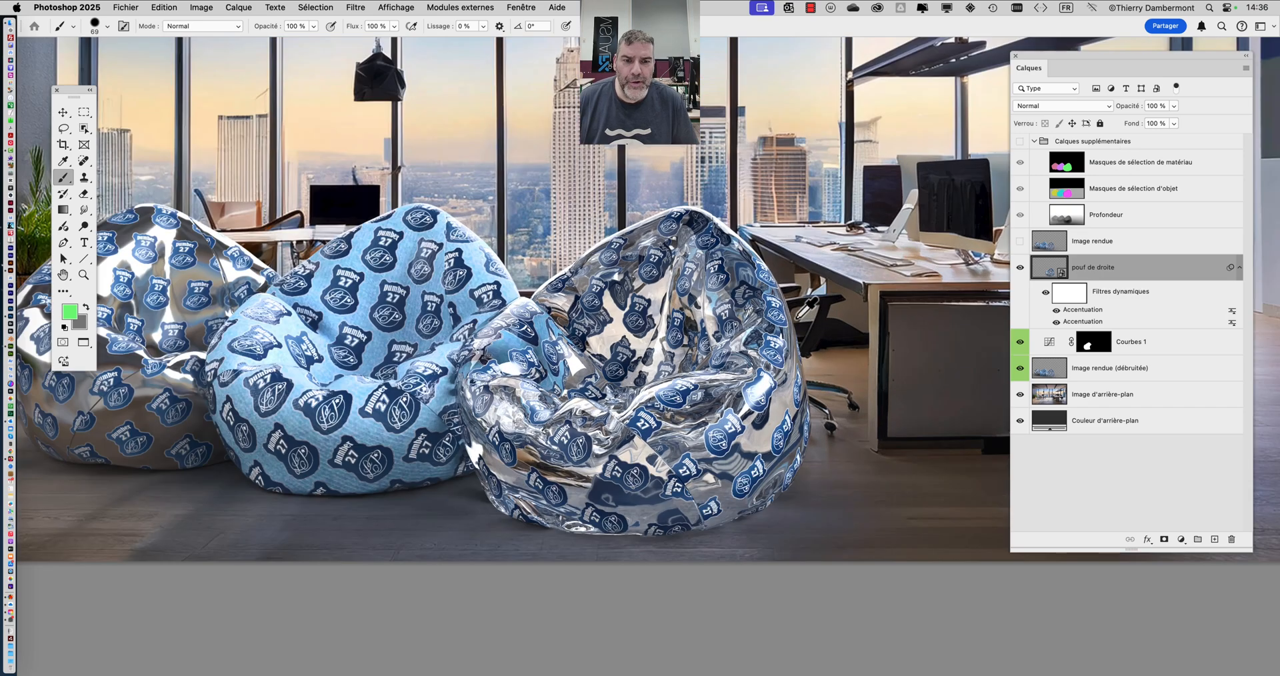
pyautogui.scroll(5, 614, 314)
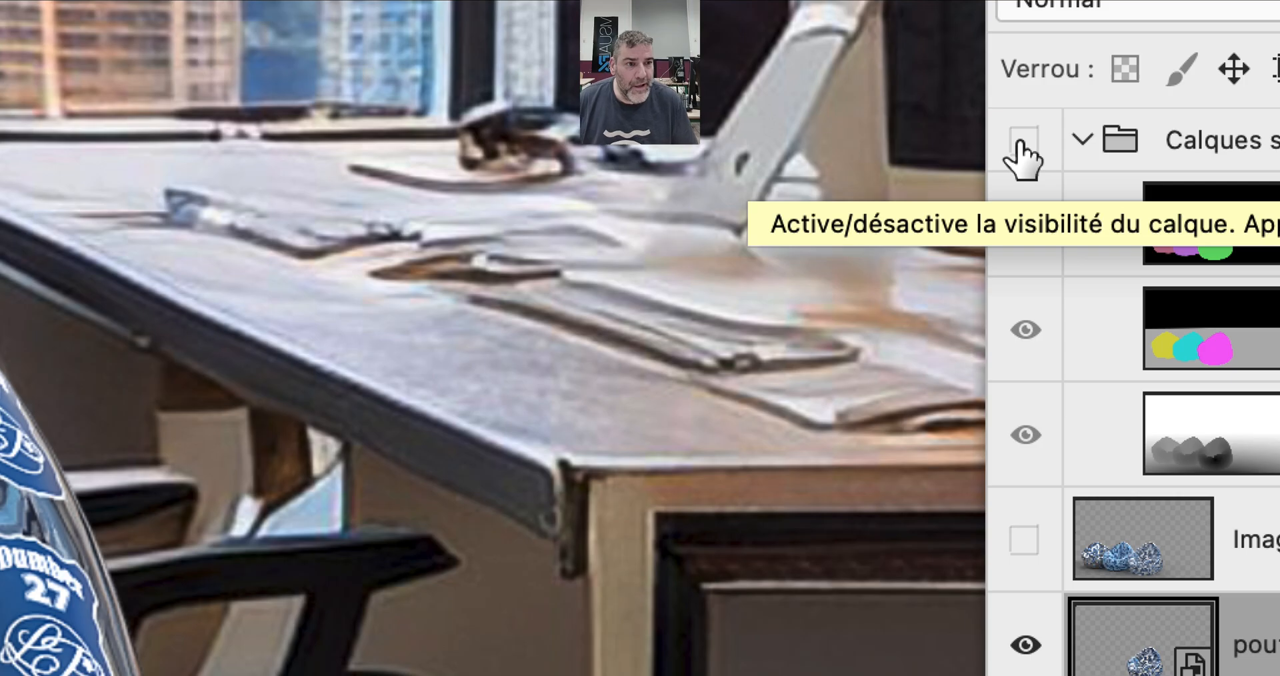
# - Show Calques supplémentaires and use Color Range on Masques de sélection de matériau to select the green bean bag with Tolérance 59
pyautogui.click(1019, 142)
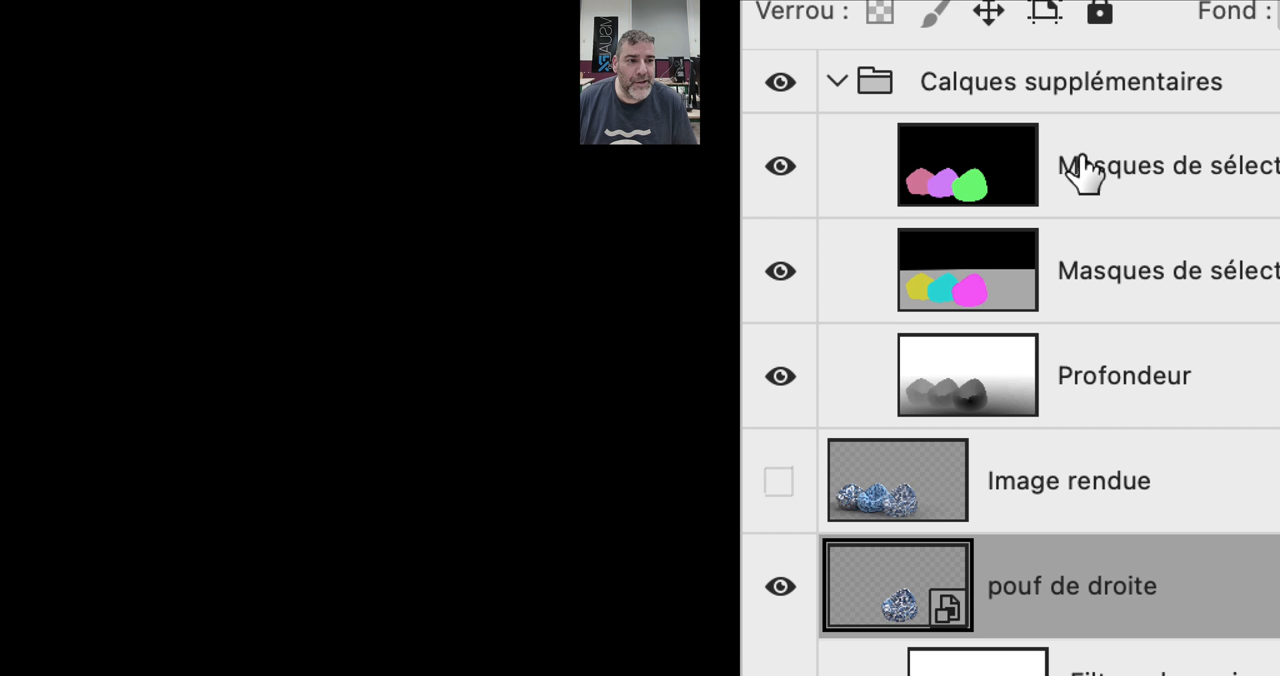
pyautogui.click(1083, 172)
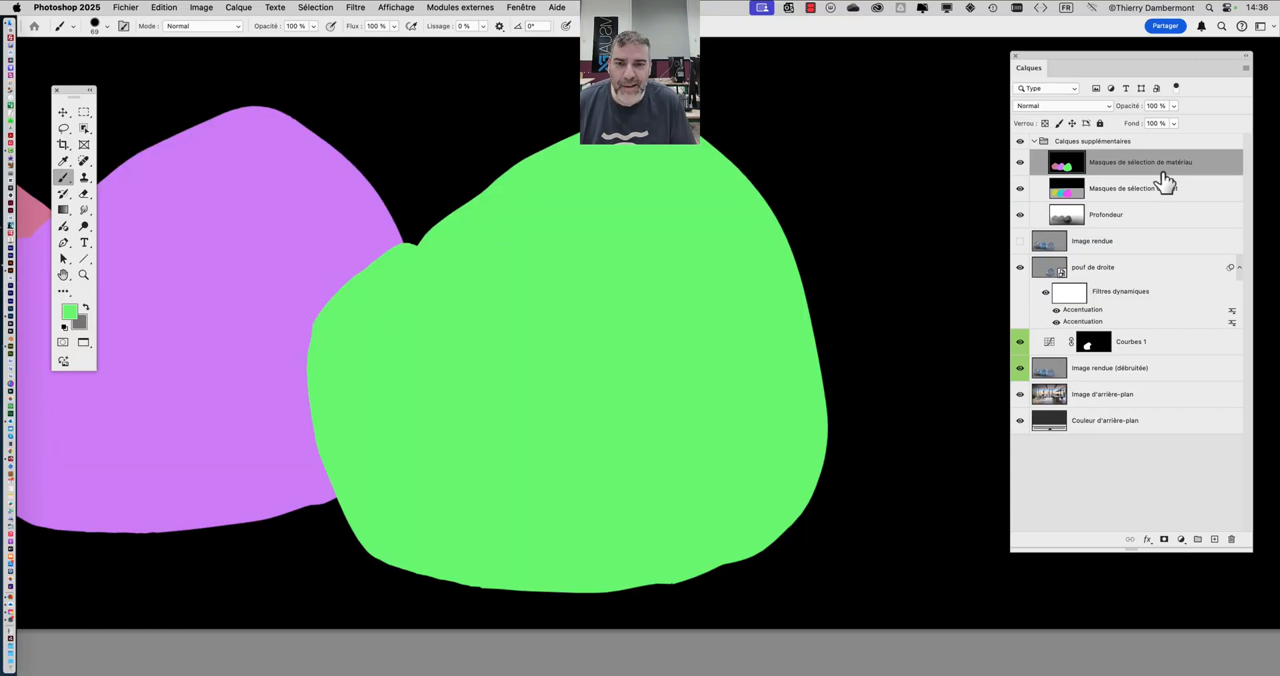
pyautogui.scroll(-1, 713, 162)
pyautogui.click(315, 2)
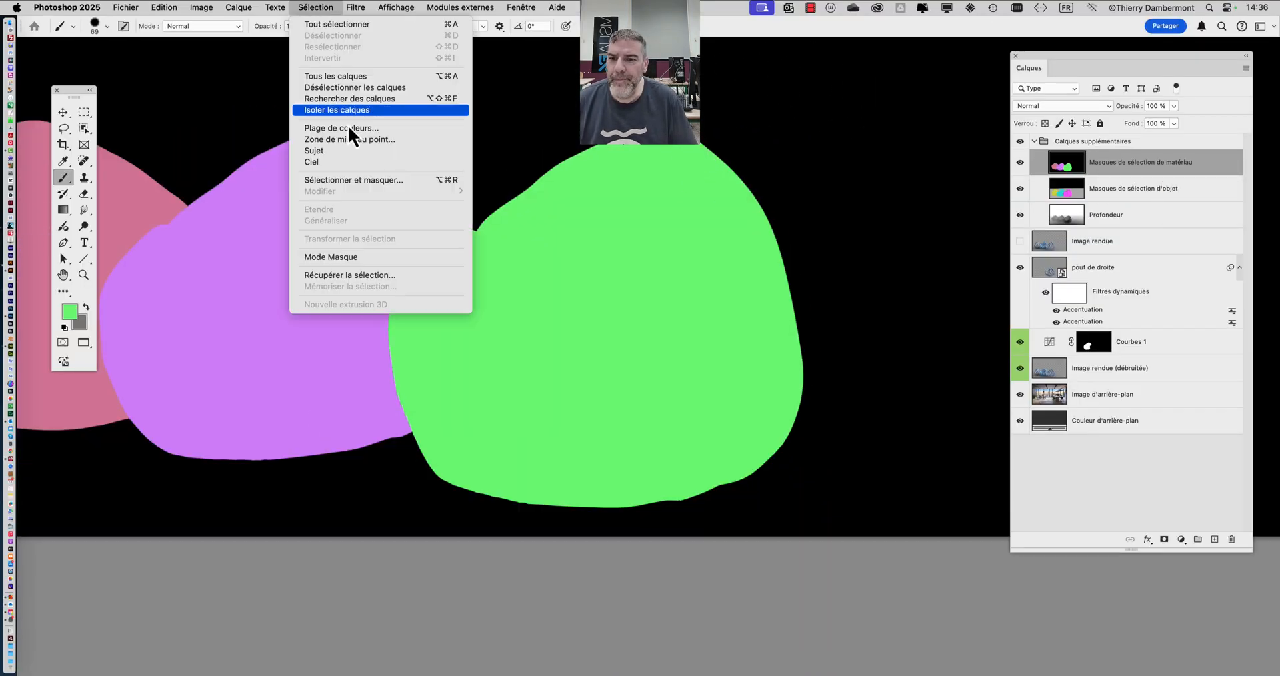
pyautogui.click(349, 129)
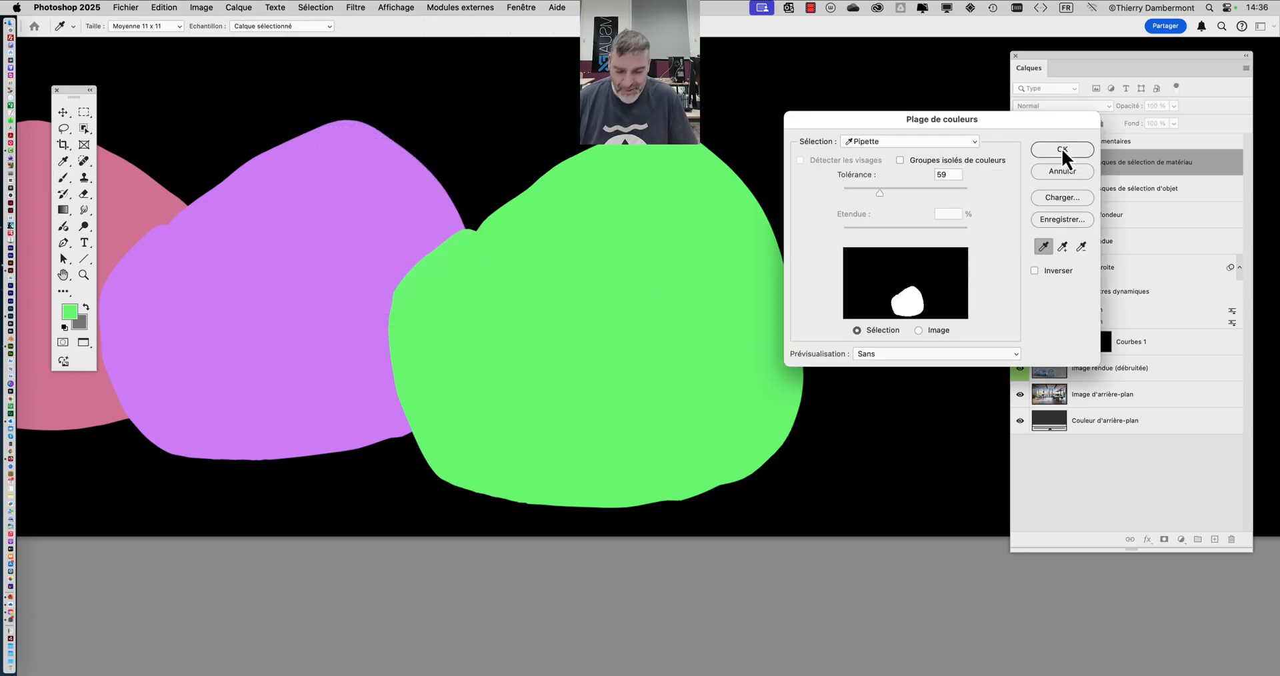
pyautogui.press('alt+super+8')
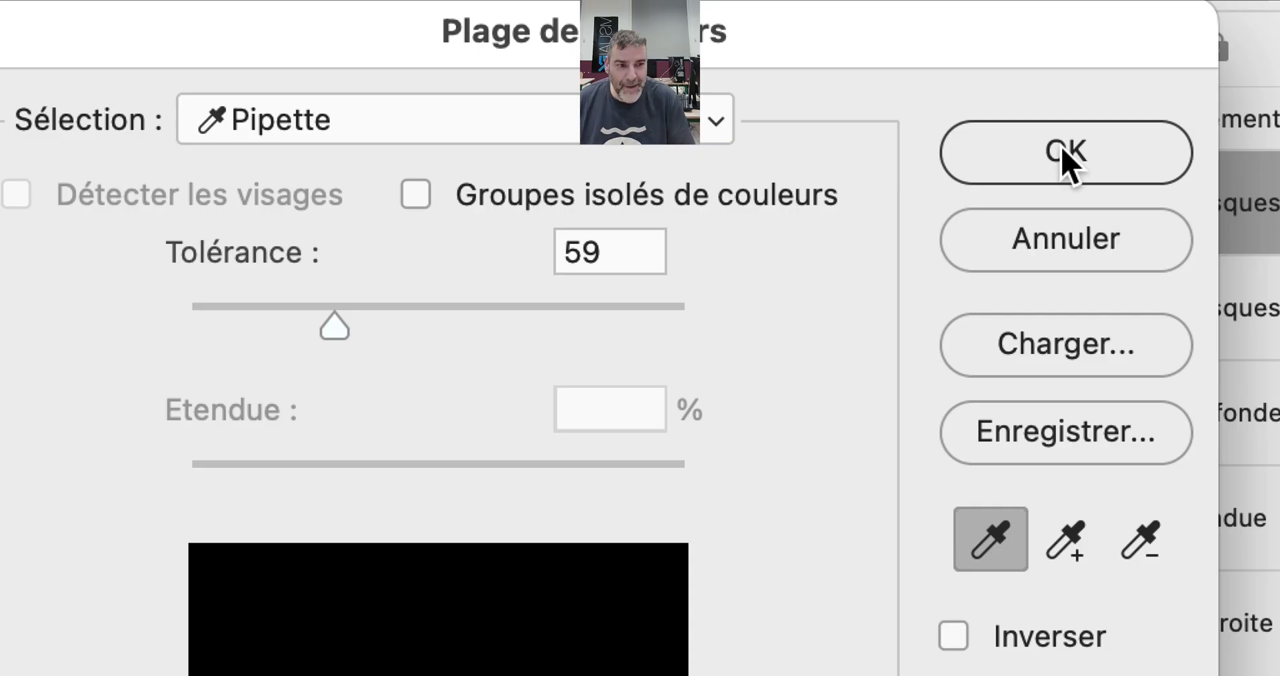
pyautogui.press('alt+super+8')
pyautogui.click(1061, 151)
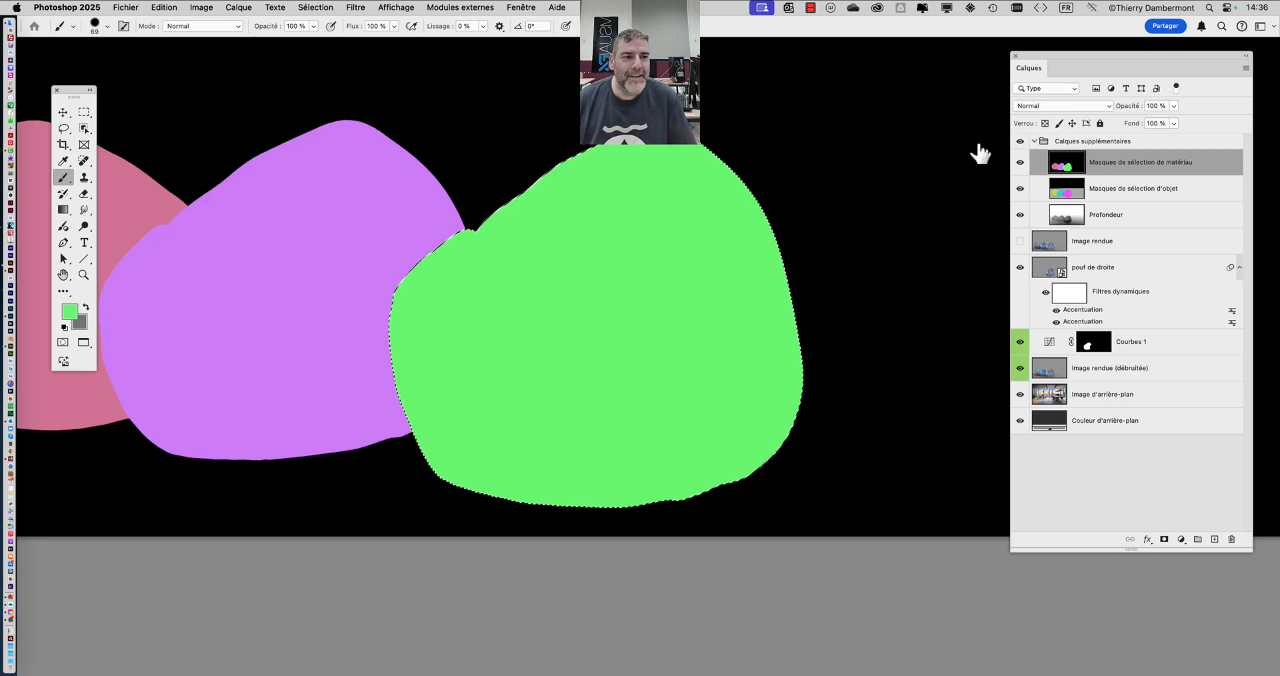
# - Hide the Calques supplémentaires group, keeping the right bean bag selected
pyautogui.press('alt+super+8')
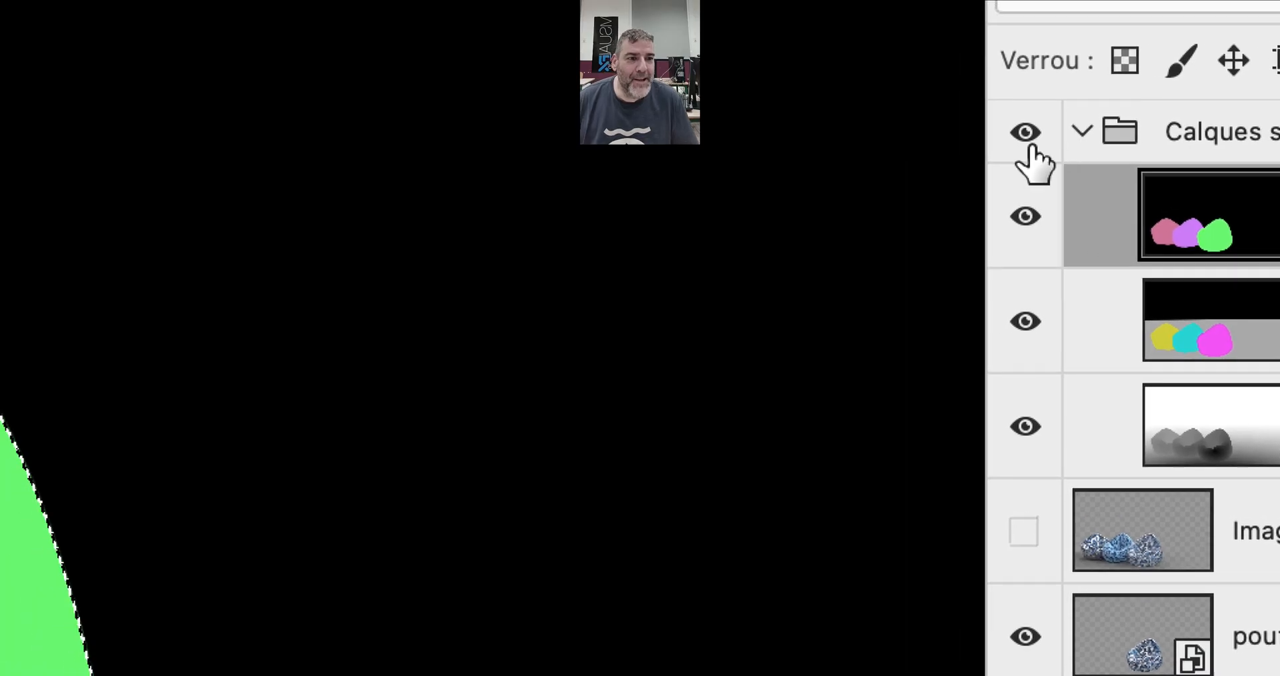
pyautogui.click(1020, 142)
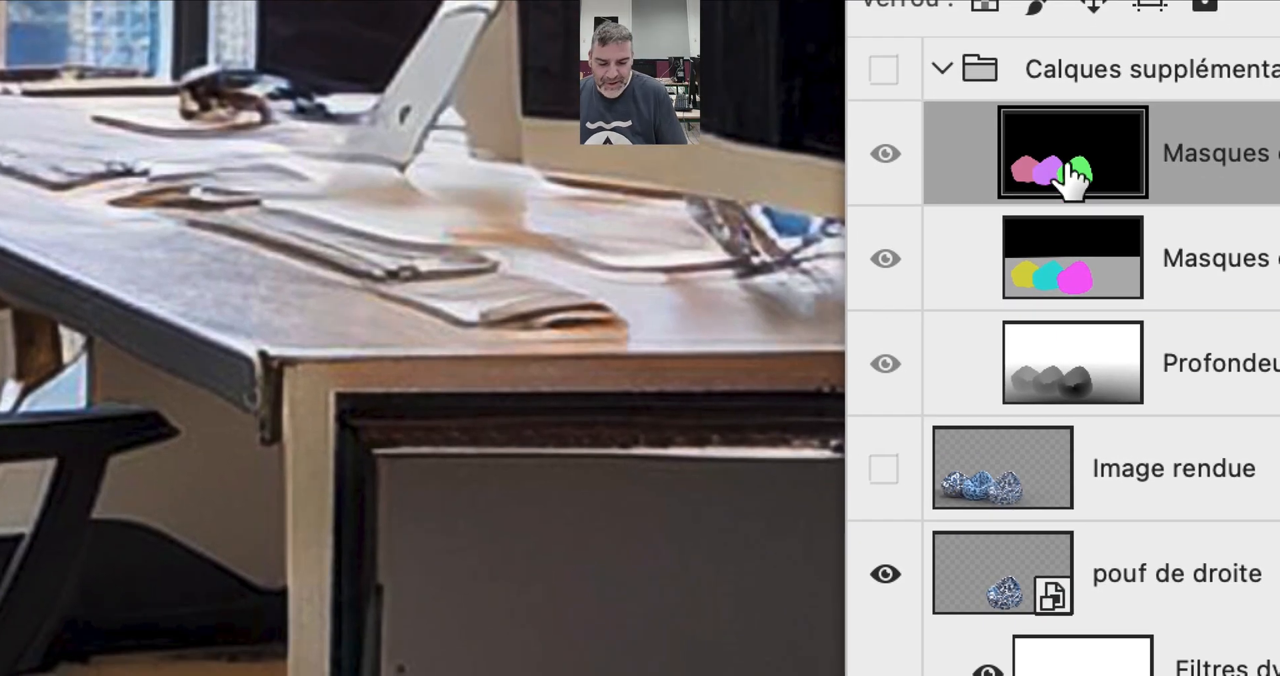
pyautogui.press('alt+super+8')
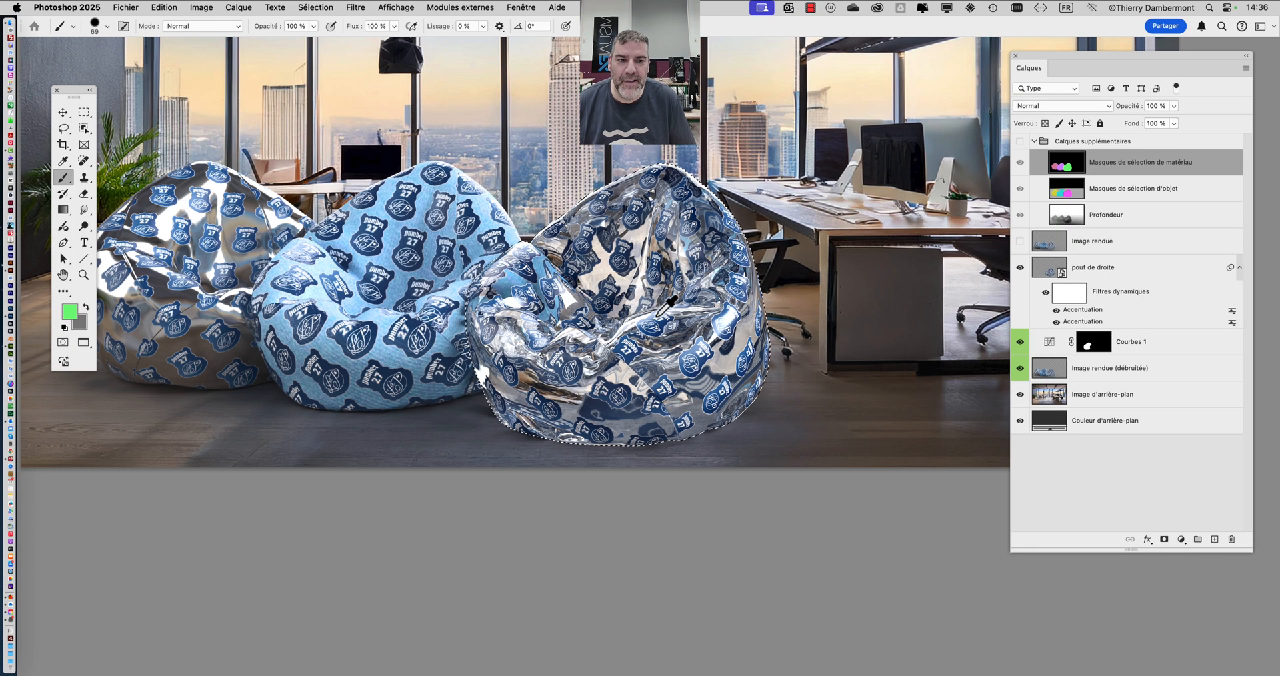
pyautogui.press('alt+super+8')
# - Add a Courbes adjustment layer directly above pouf de droite, masked to the selected right bean bag
pyautogui.click(1108, 273)
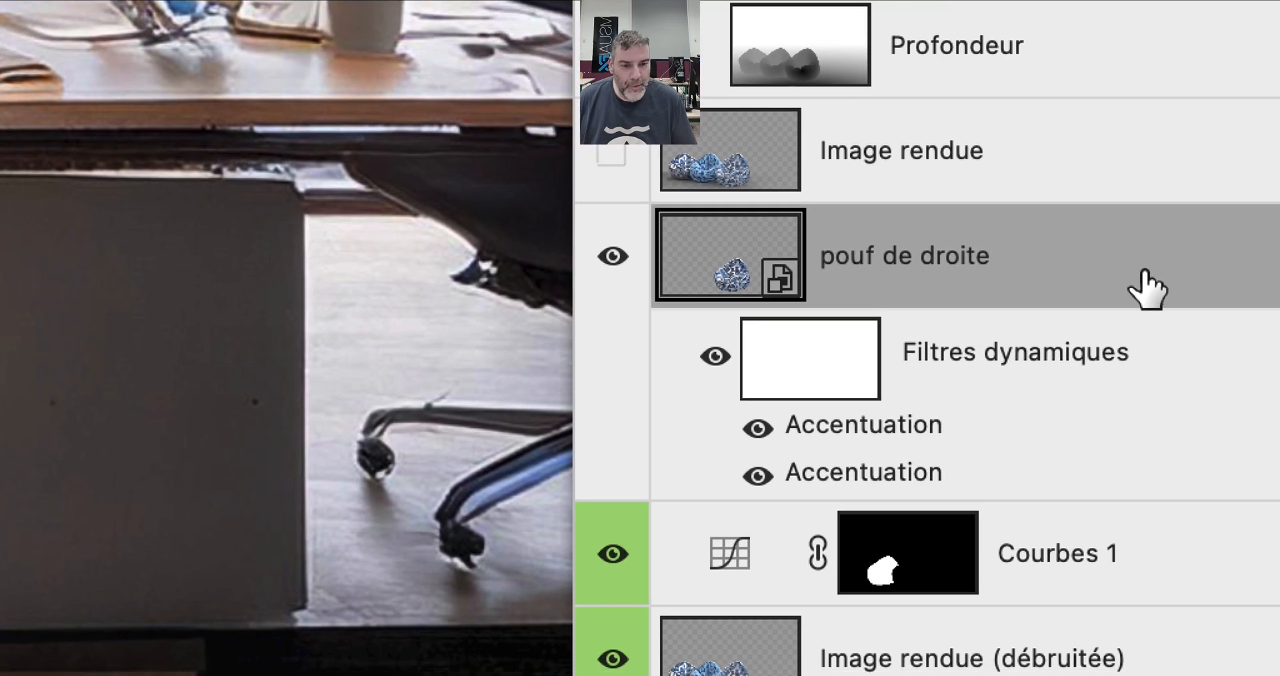
pyautogui.press('alt+super+8')
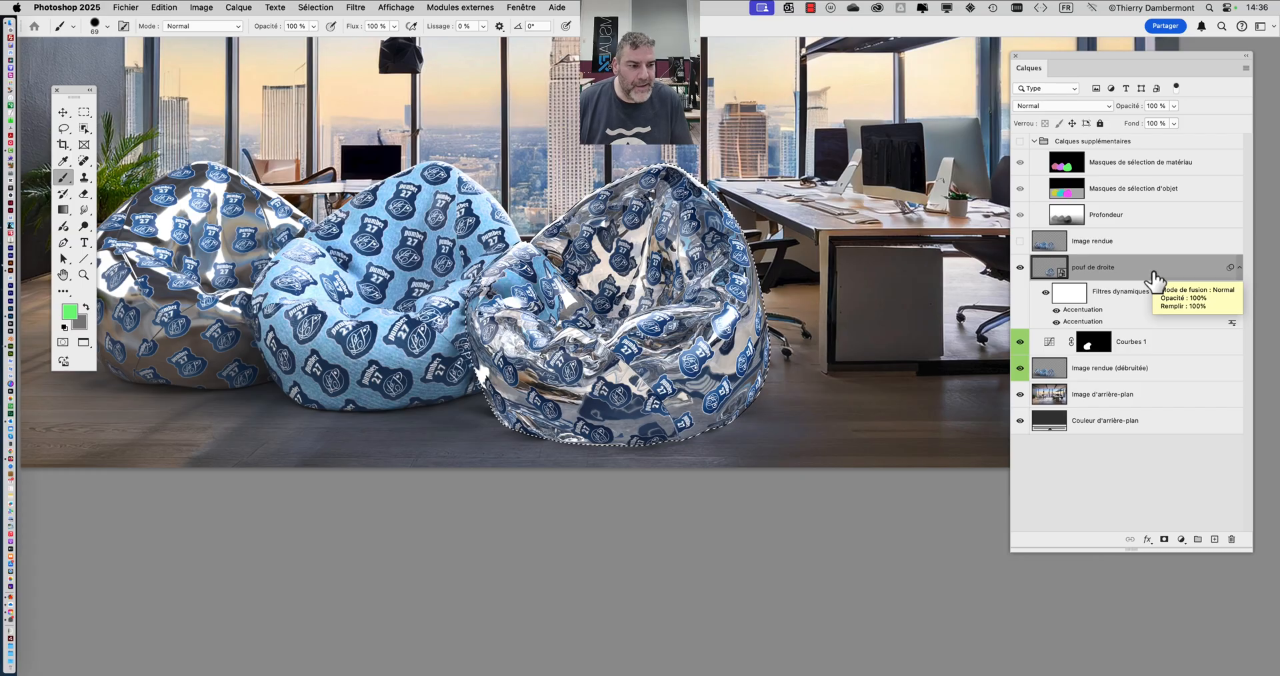
pyautogui.press('alt+super+8')
pyautogui.click(1181, 539)
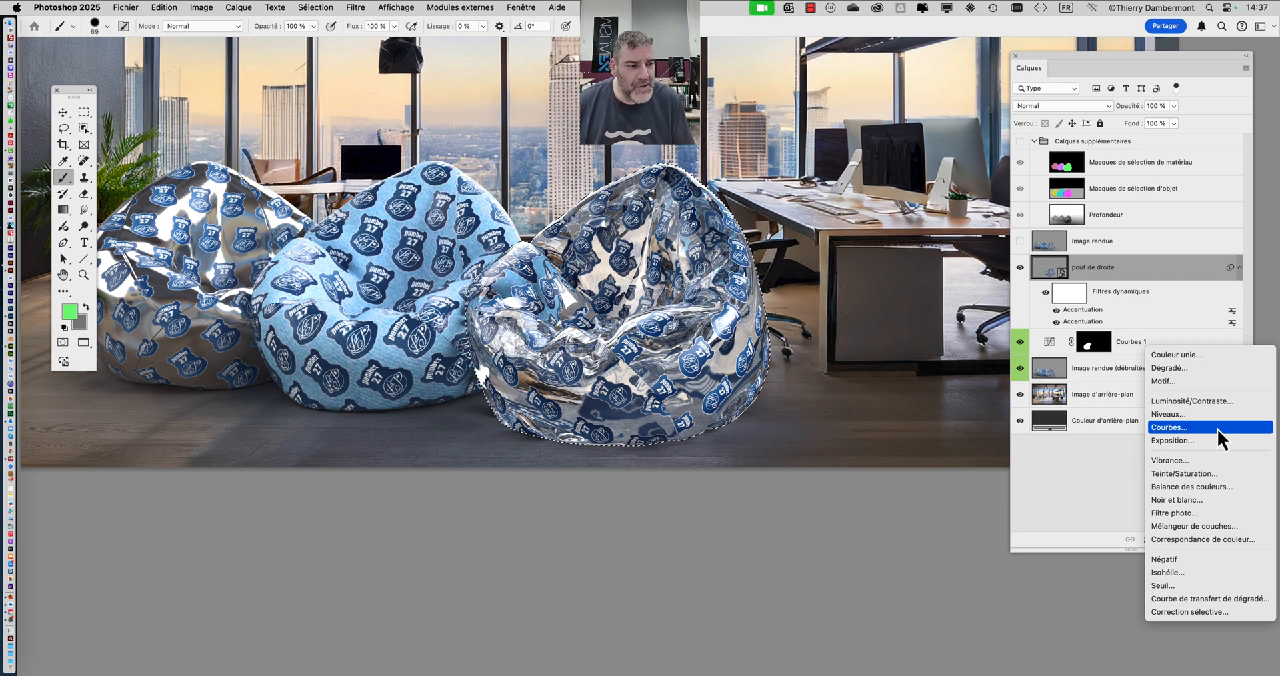
pyautogui.click(1217, 428)
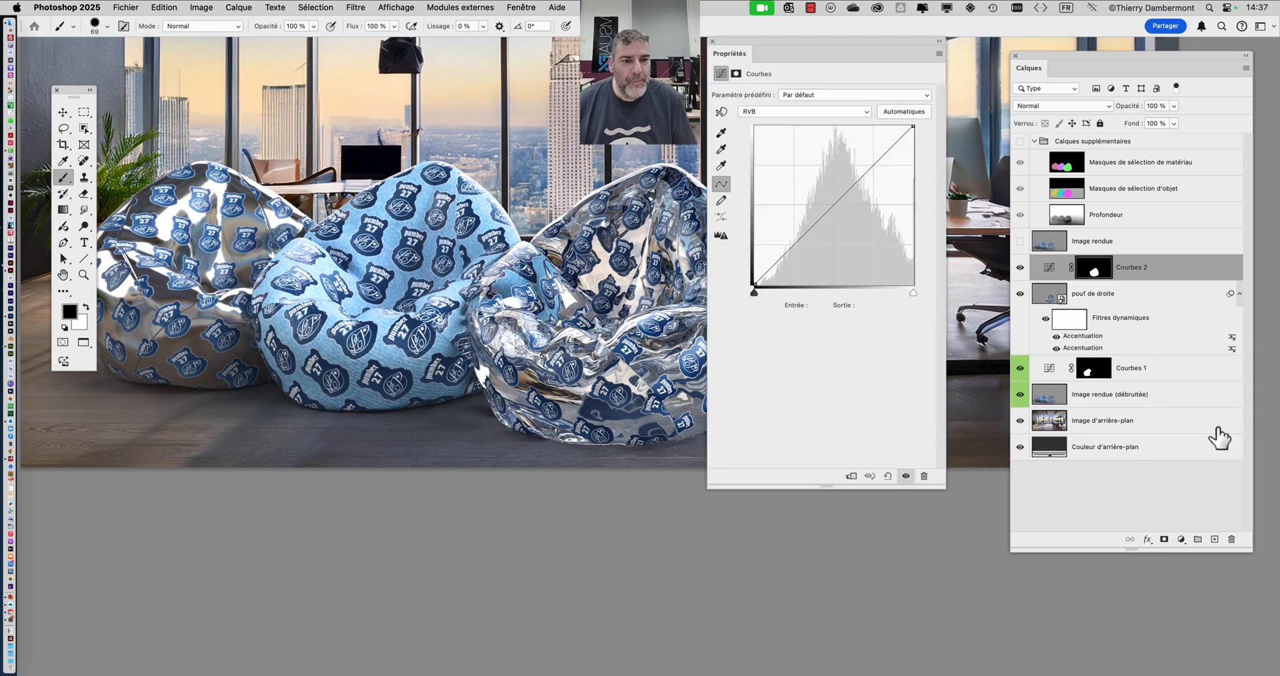
pyautogui.moveTo(814, 40); pyautogui.dragTo(871, 46)
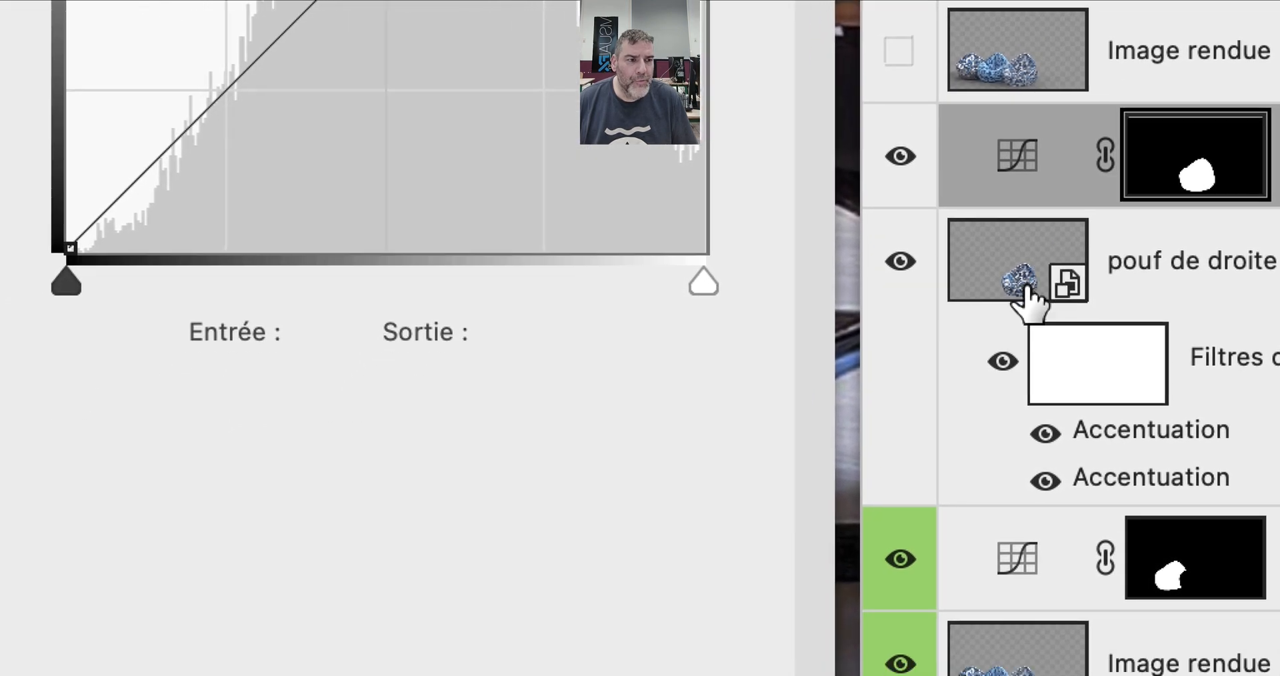
pyautogui.moveTo(932, 346); pyautogui.dragTo(935, 345)
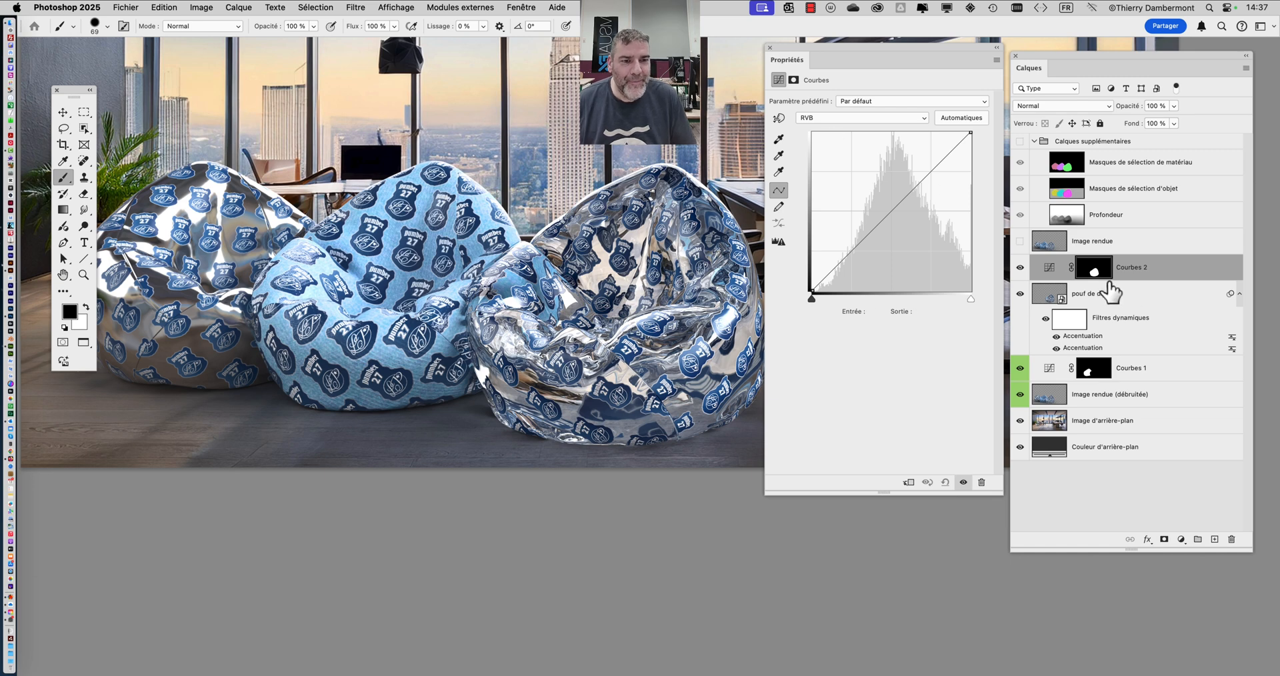
# - Shape Courbes 2 into a contrast S-curve with a lower point at Entrée 102, Sortie 80, and set its blending mode to Luminosité
pyautogui.moveTo(881, 218); pyautogui.dragTo(875, 242)
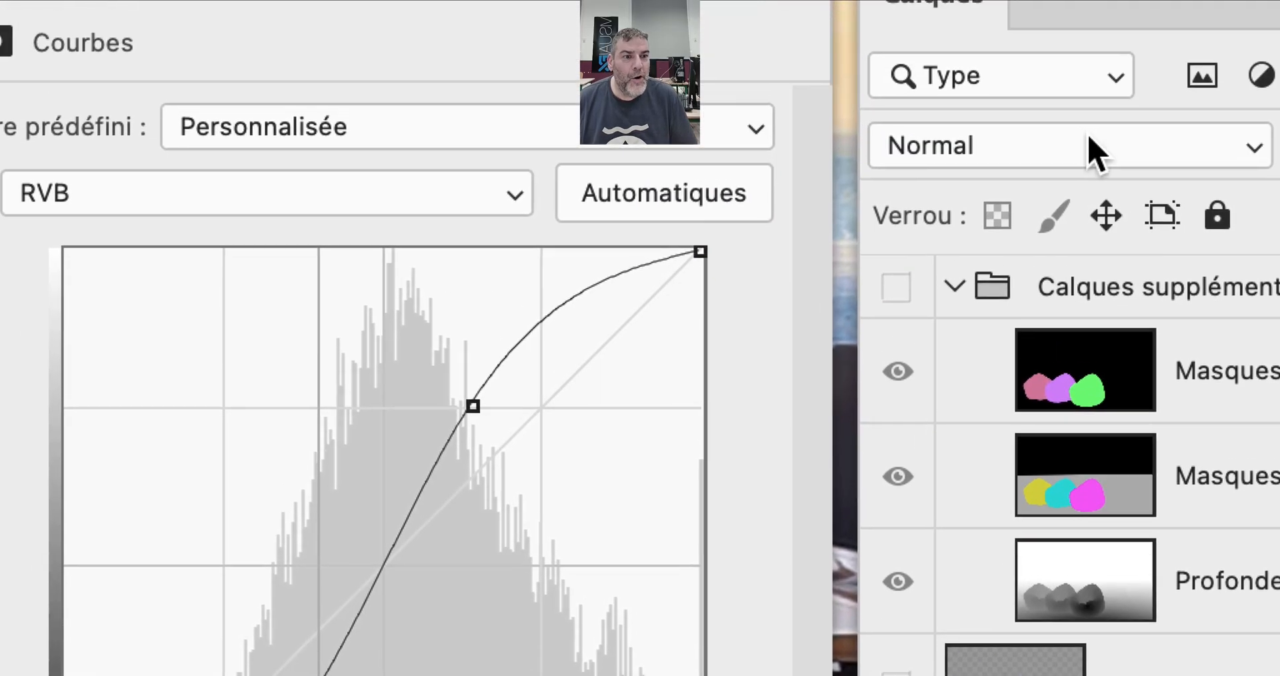
pyautogui.click(1067, 105)
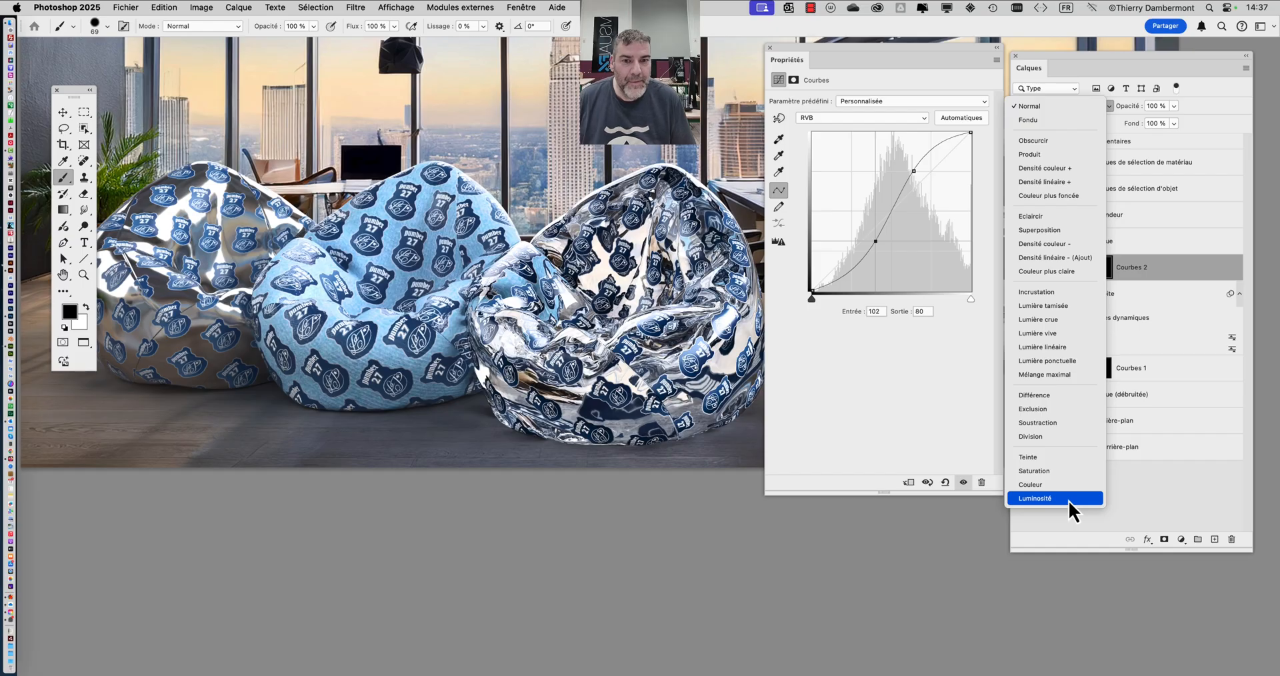
pyautogui.click(1068, 500)
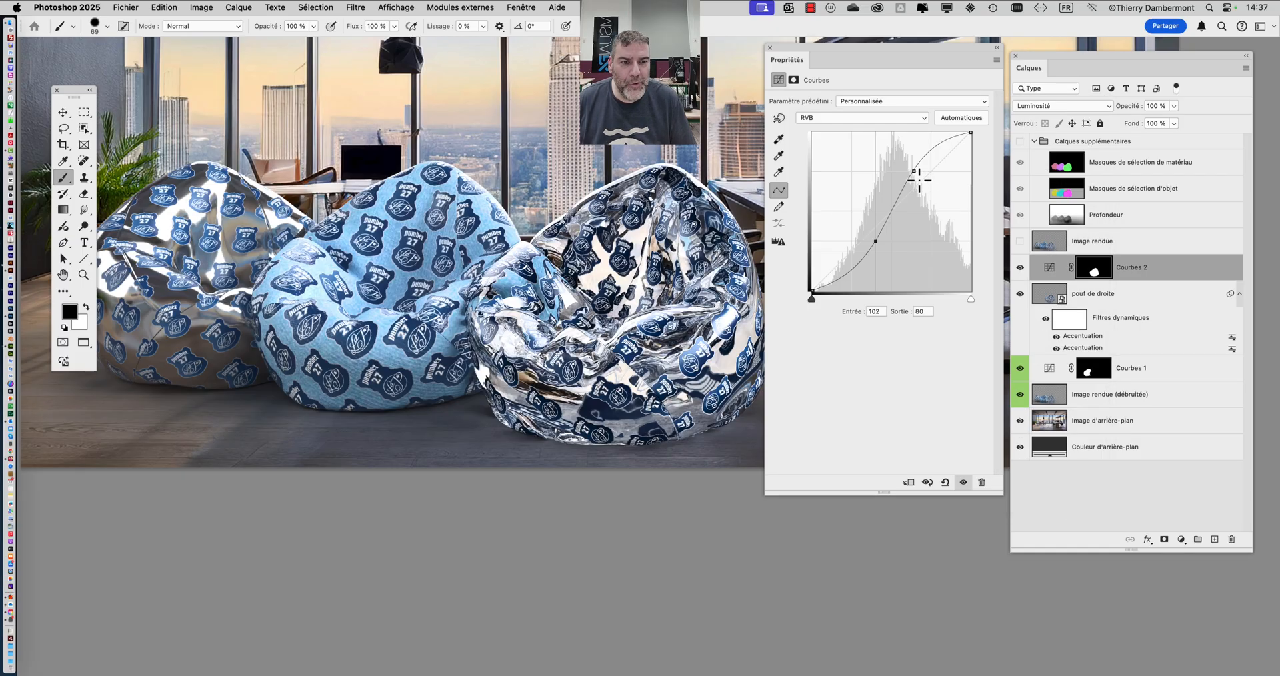
# - Rework the Courbes 2 curve with points at Entrée 105/Sortie 70, 215/221 in the highlights and 49/48 in the shadows
pyautogui.moveTo(914, 172); pyautogui.dragTo(917, 181)
pyautogui.moveTo(871, 248)
pyautogui.mouseDown()
pyautogui.moveTo(881, 259)
pyautogui.moveTo(878, 248)
pyautogui.mouseUp()
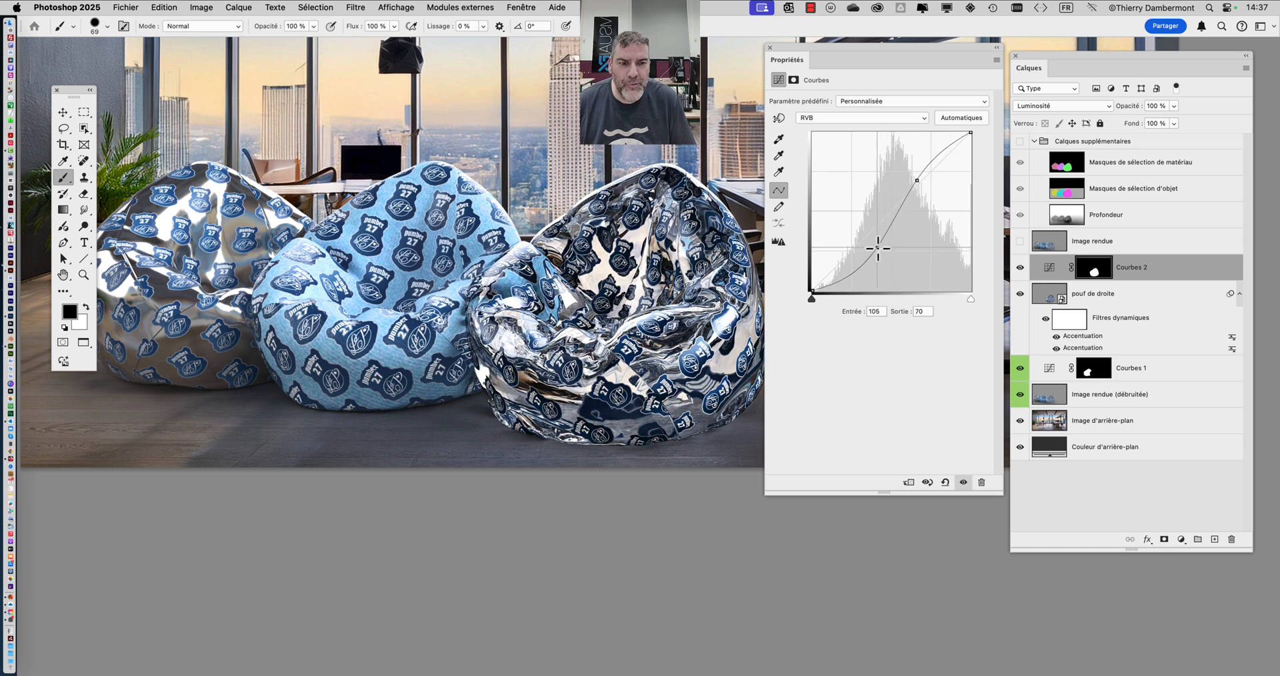
pyautogui.click(852, 274)
pyautogui.moveTo(942, 143); pyautogui.dragTo(946, 154)
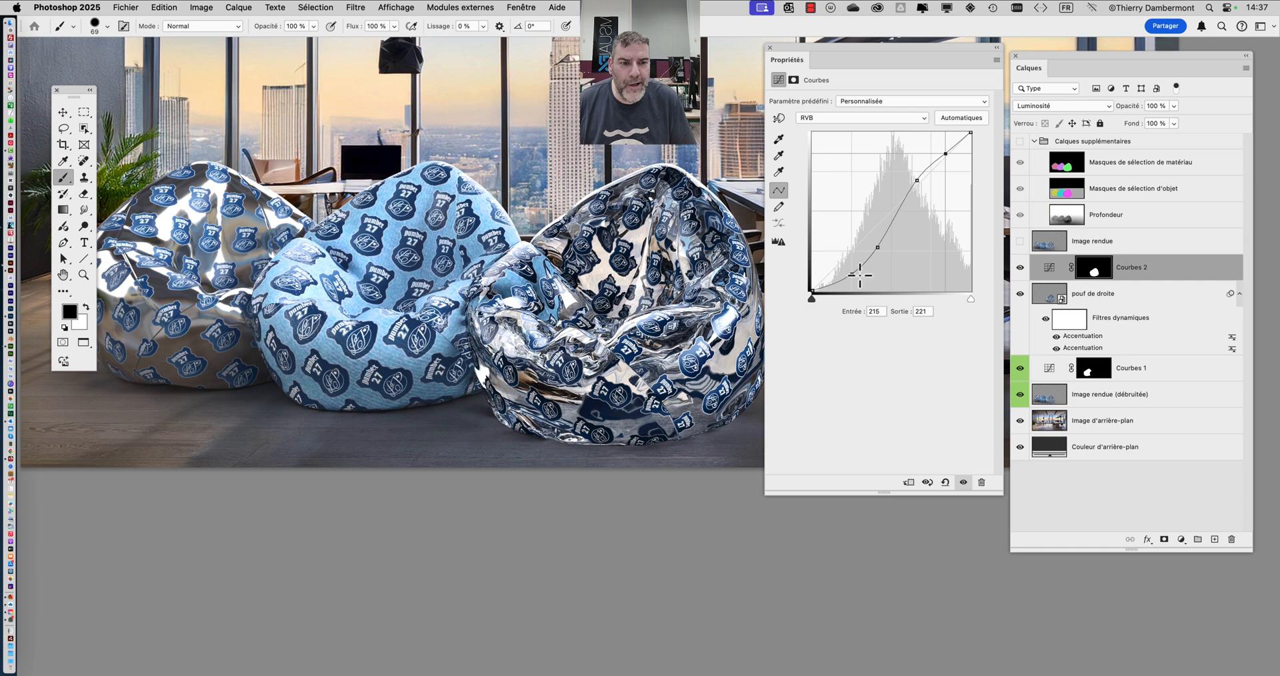
pyautogui.moveTo(853, 275)
pyautogui.mouseDown()
pyautogui.moveTo(814, 285)
pyautogui.moveTo(842, 261)
pyautogui.mouseUp()
# - Fine-tune Courbes 2: move the highlight point to 216/226, raise the lower midtone point, and set the upper midtone point to 171/183
pyautogui.scroll(3, 642, 385)
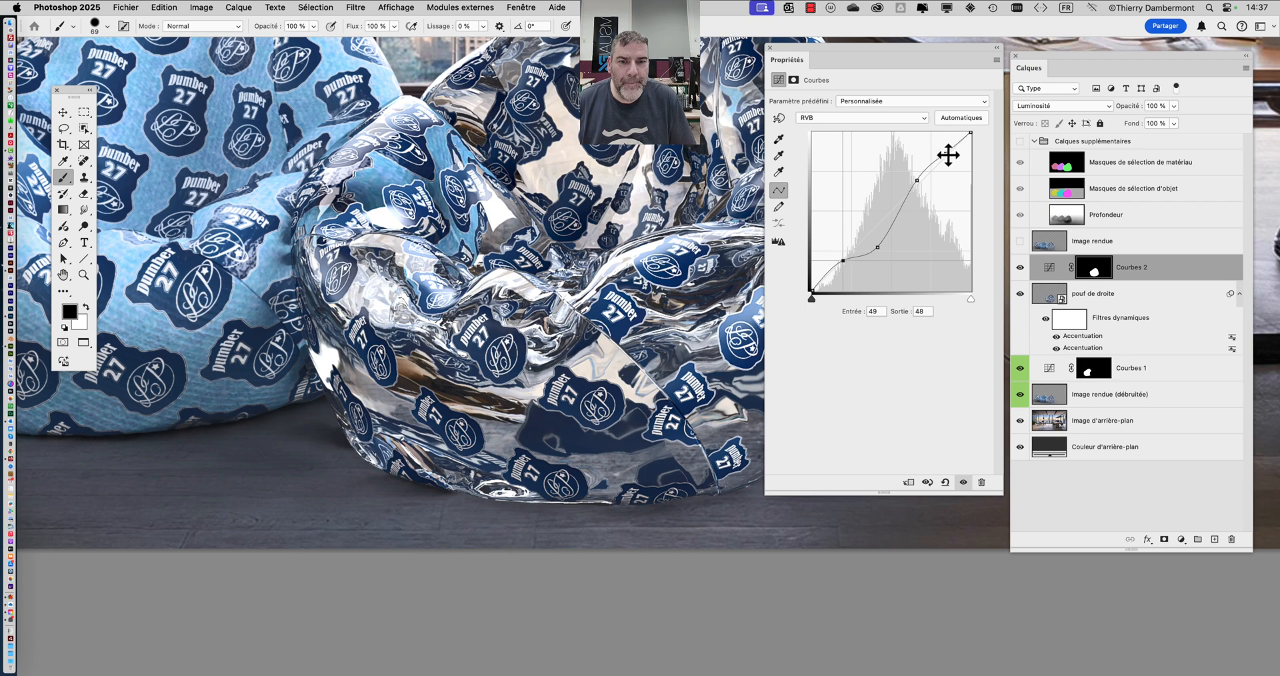
pyautogui.moveTo(948, 155); pyautogui.dragTo(948, 151)
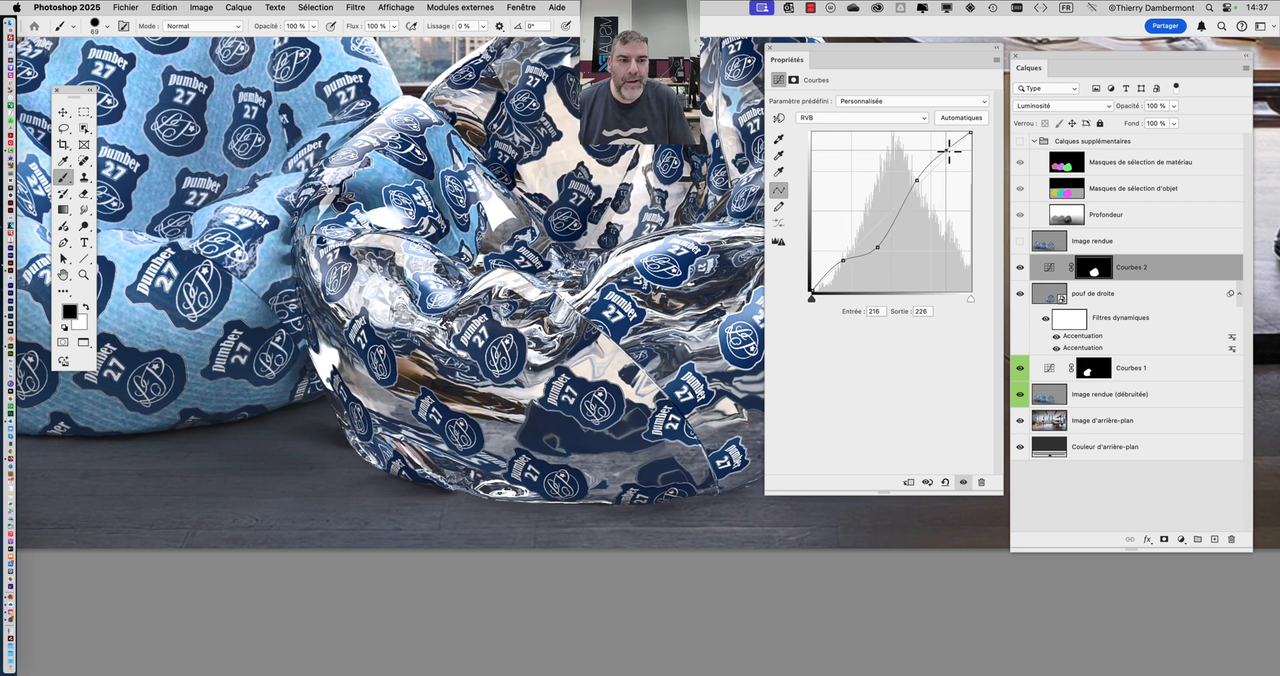
pyautogui.moveTo(912, 188); pyautogui.dragTo(921, 181)
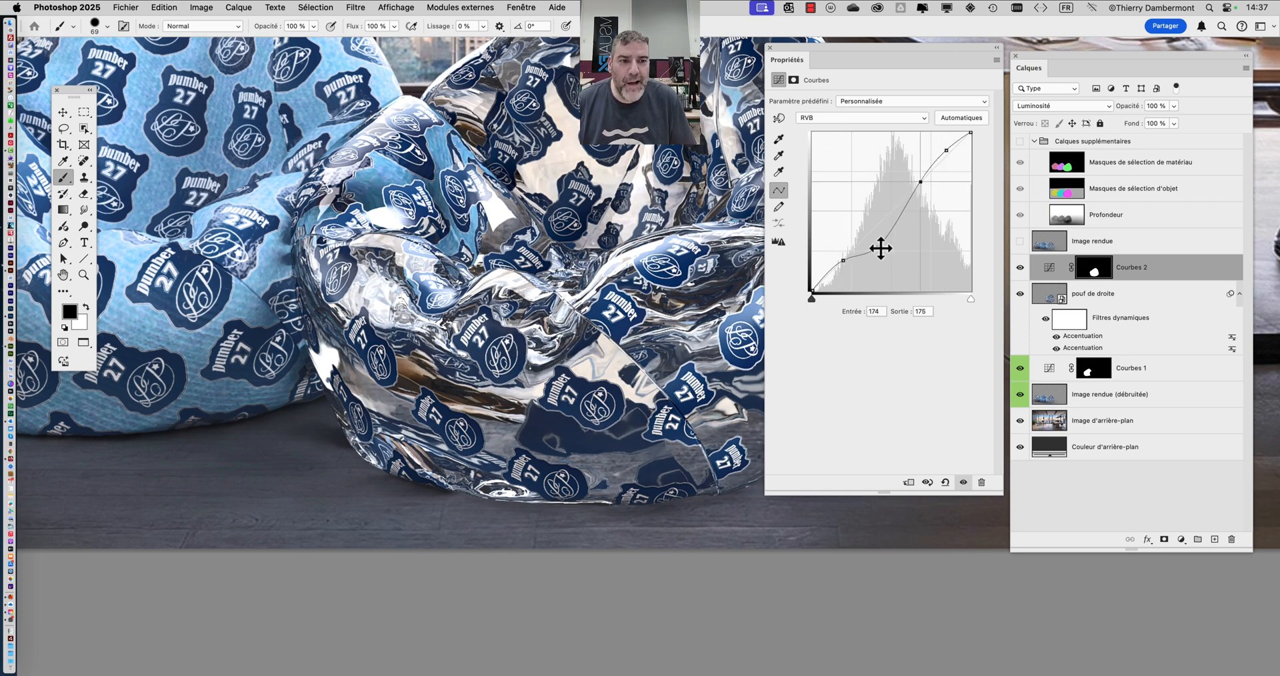
pyautogui.moveTo(880, 248); pyautogui.dragTo(876, 241)
pyautogui.moveTo(920, 179); pyautogui.dragTo(919, 176)
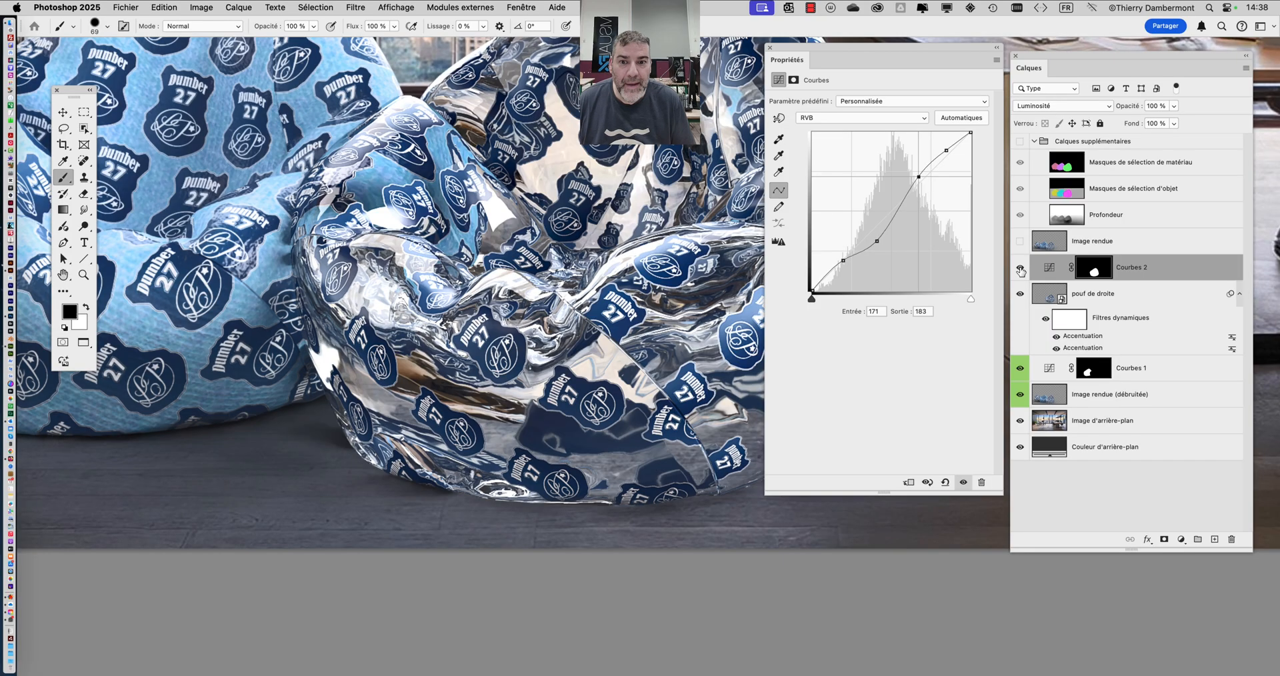
# - Compare the right bean bag with and without Courbes 2 close up, leaving the adjustment visible
pyautogui.click(1018, 268)
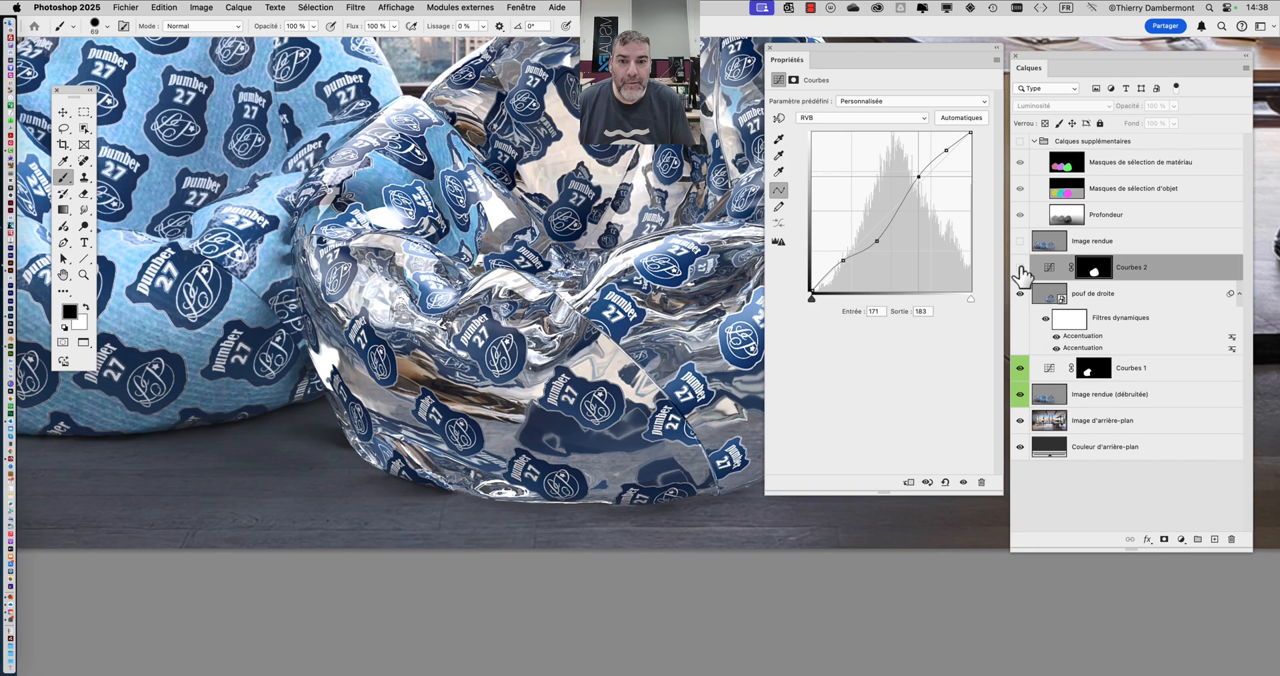
pyautogui.click(1019, 268)
pyautogui.click(1019, 268)
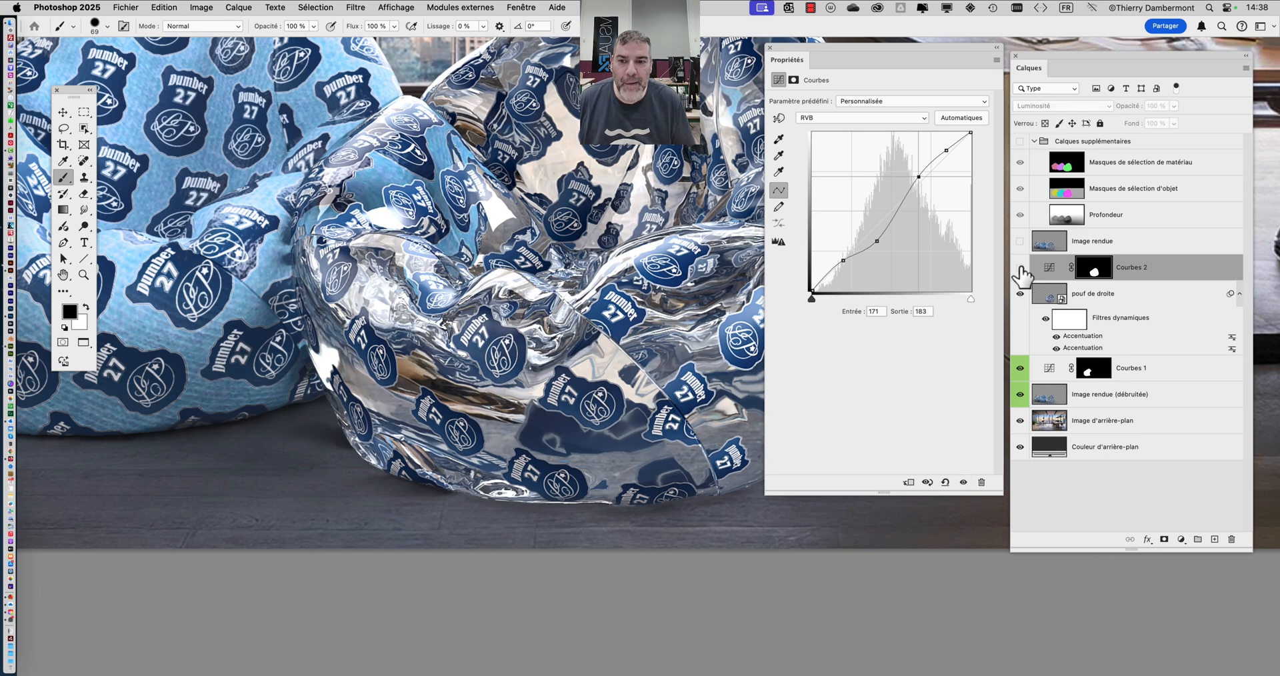
pyautogui.click(1019, 268)
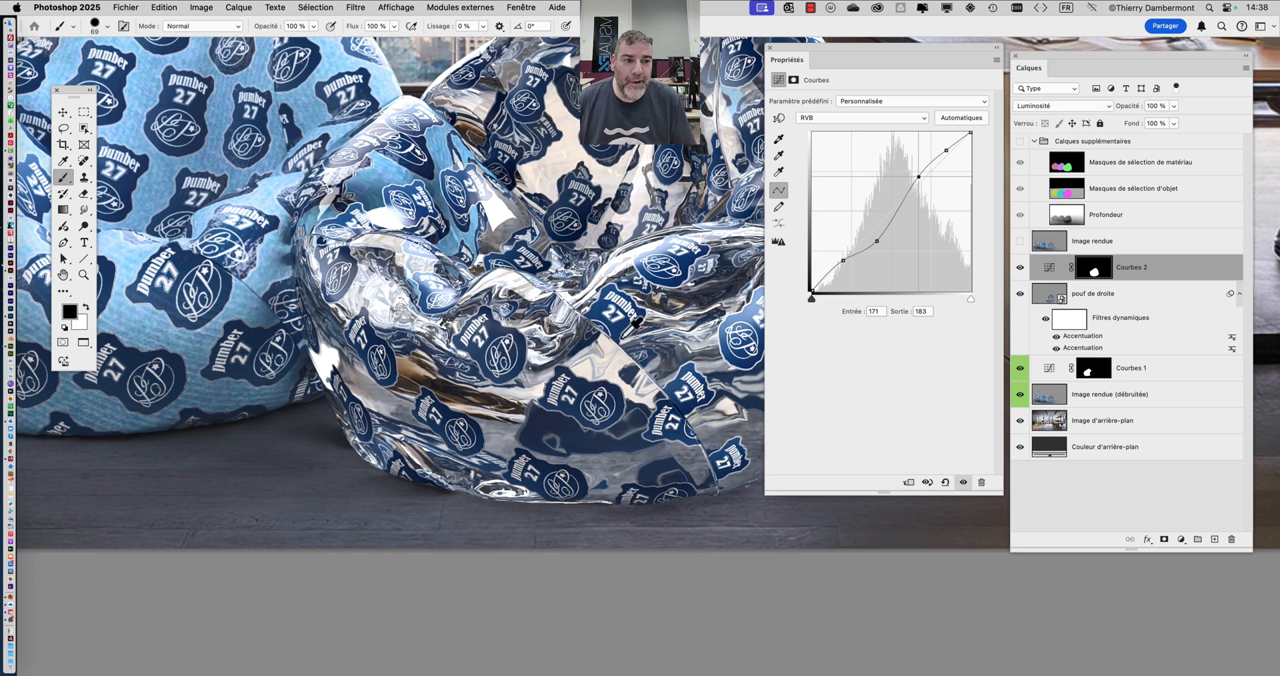
# - Lower the opacity of Courbes 2 to 45 % after checking the right bean bag against the whole scene
pyautogui.scroll(-5, 615, 328)
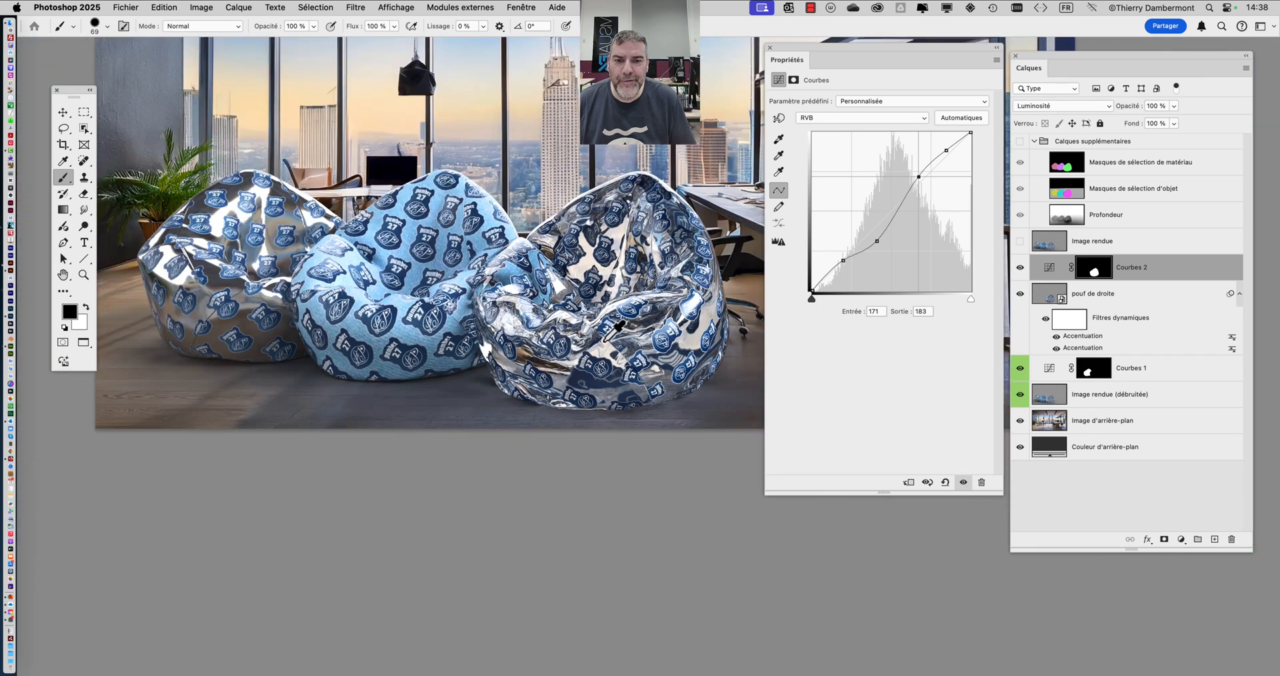
pyautogui.scroll(-2, 615, 328)
pyautogui.scroll(3, 615, 326)
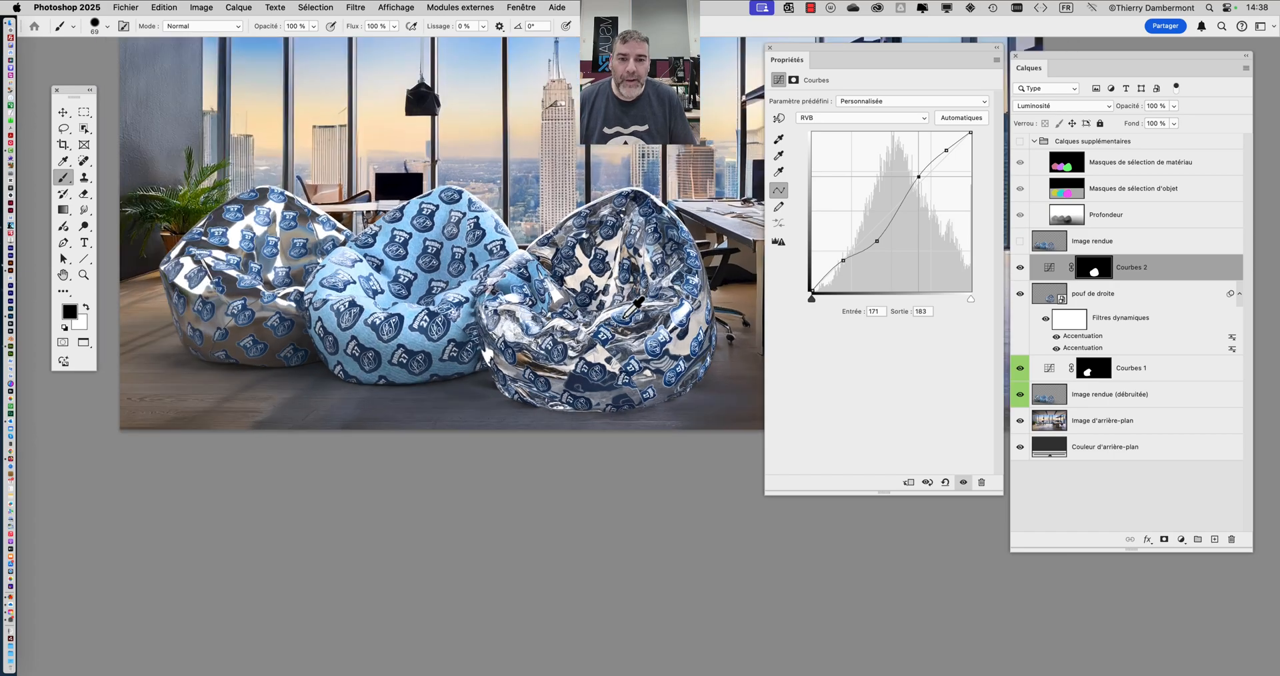
pyautogui.moveTo(633, 300); pyautogui.dragTo(504, 318)
pyautogui.scroll(1, 597, 295)
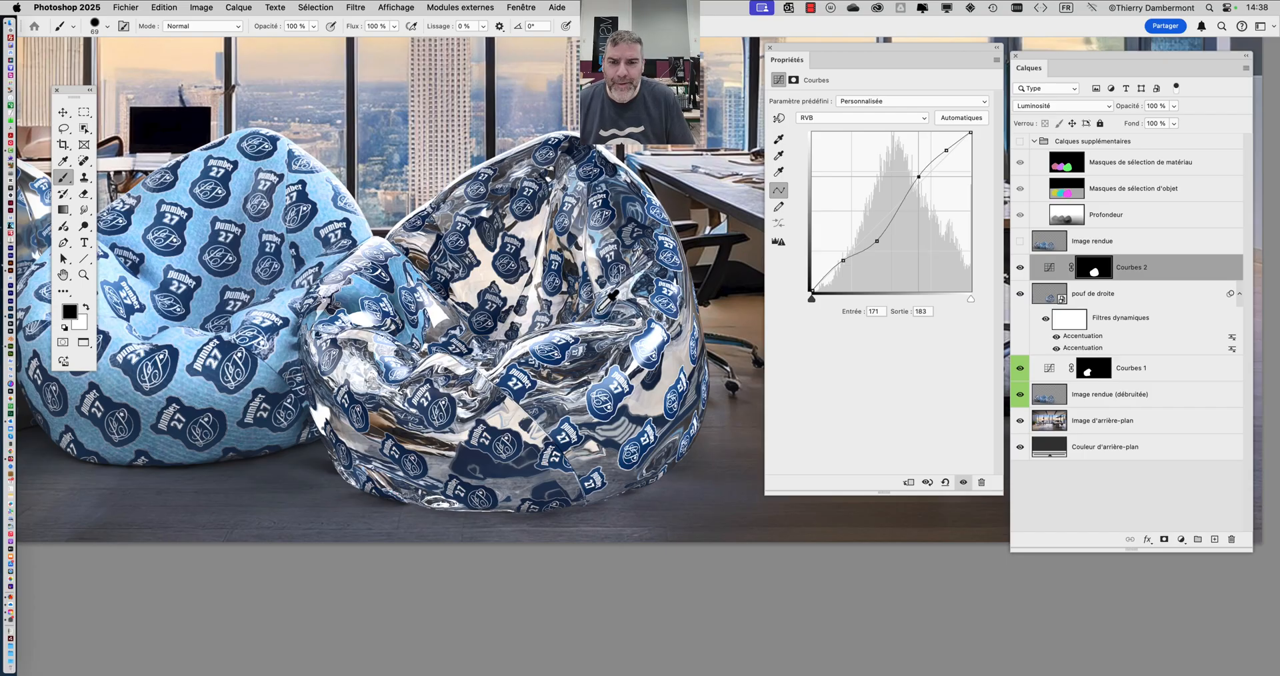
pyautogui.scroll(1, 612, 295)
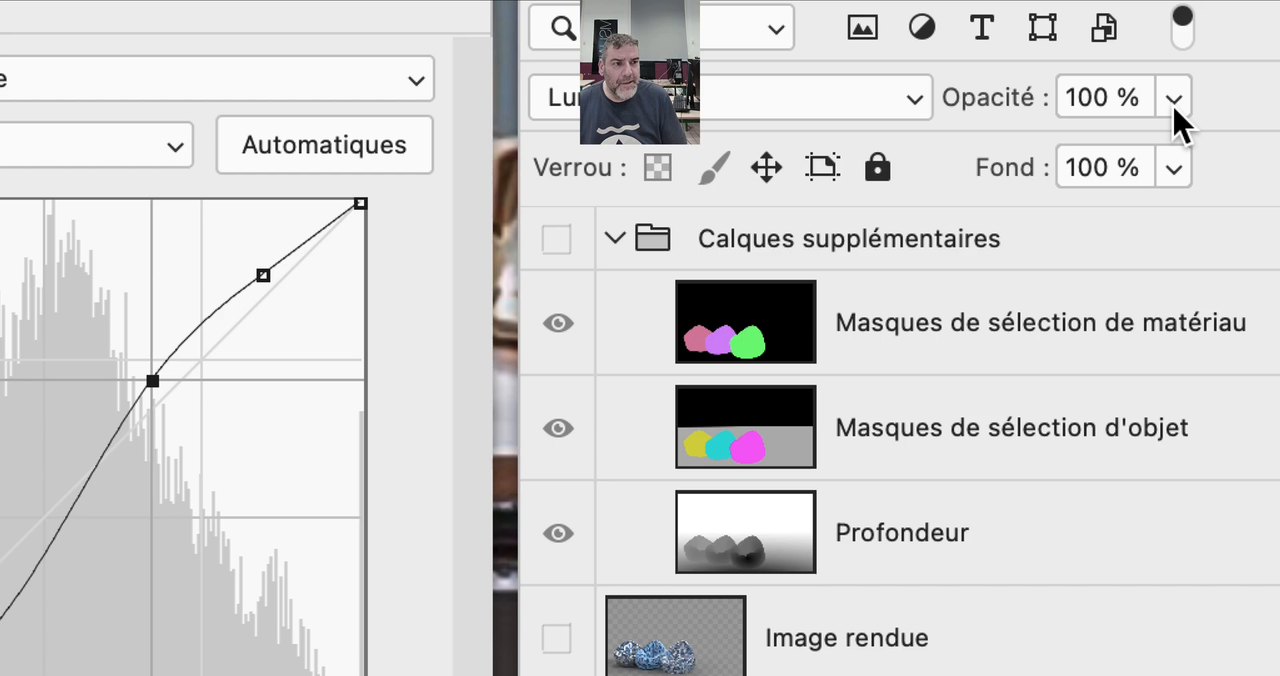
pyautogui.click(1173, 101)
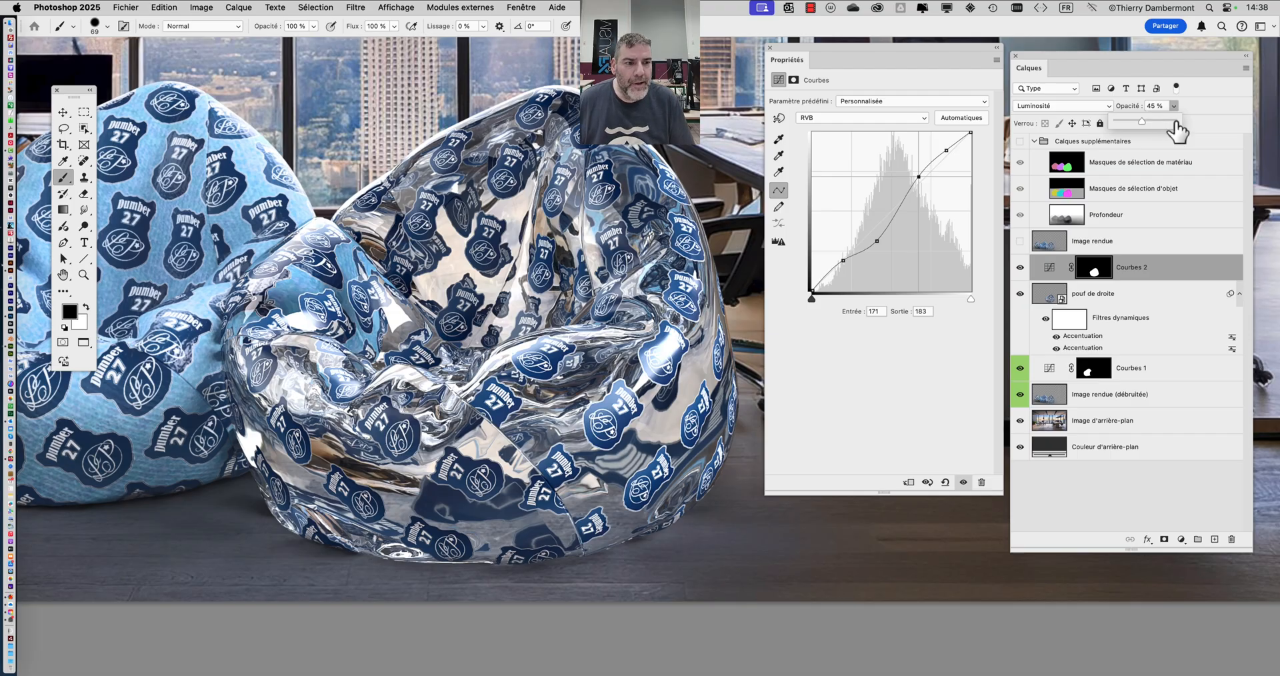
# - Compare the right bean bag with Courbes 2 hidden and shown at its reduced opacity, leaving it visible
pyautogui.click(1020, 267)
pyautogui.click(1020, 267)
pyautogui.click(1020, 267)
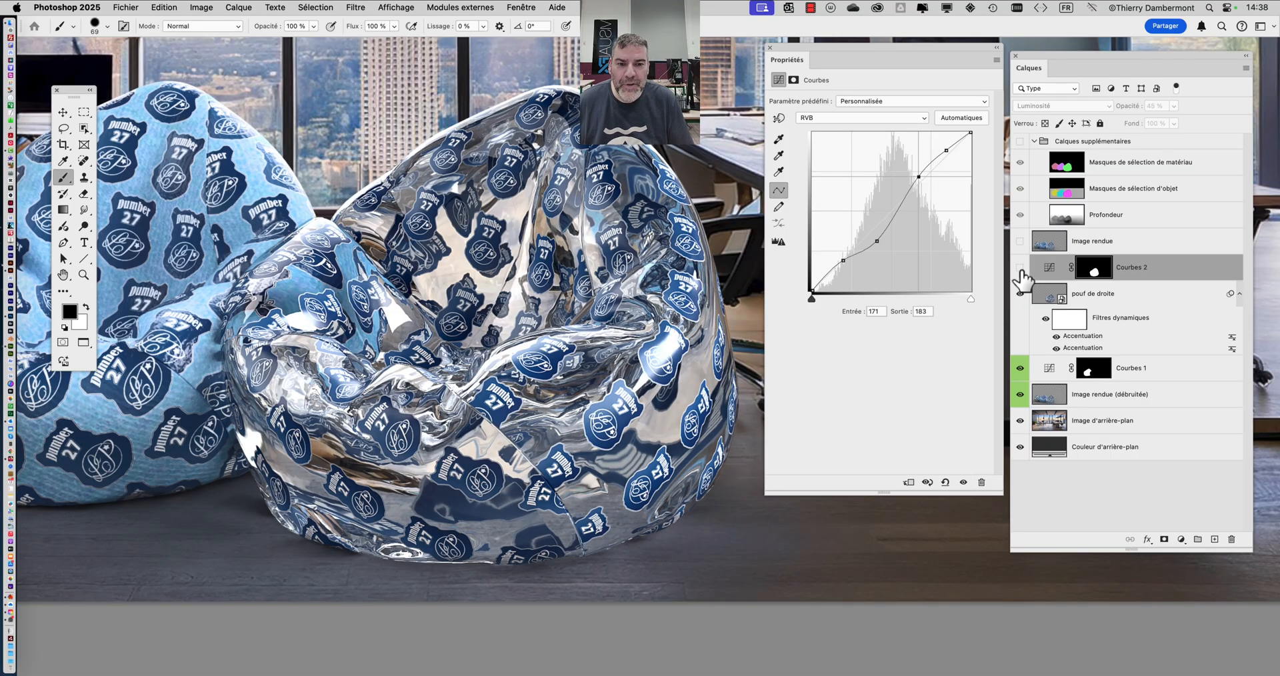
pyautogui.click(1020, 267)
pyautogui.click(1020, 267)
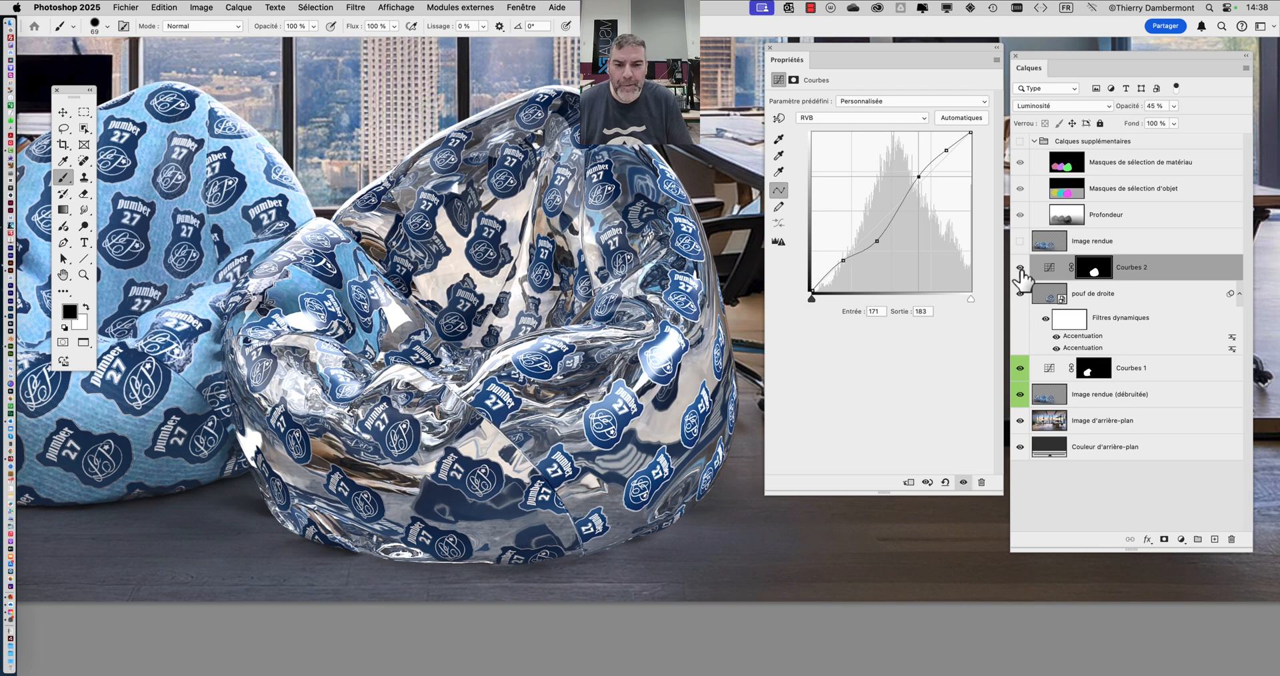
pyautogui.click(1020, 267)
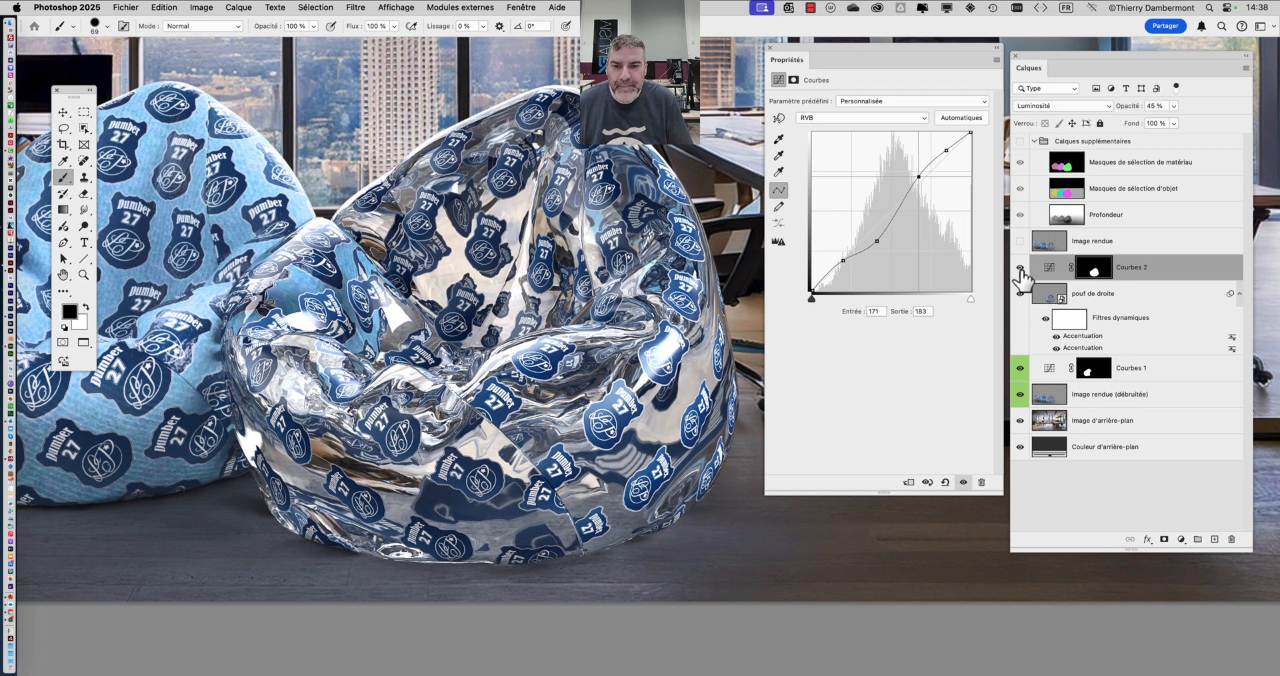
# - Toggle Courbes 2 off and on, review the bean bags without the interface, and dismiss the high-memory alert for several days
pyautogui.click(1020, 267)
pyautogui.click(1020, 267)
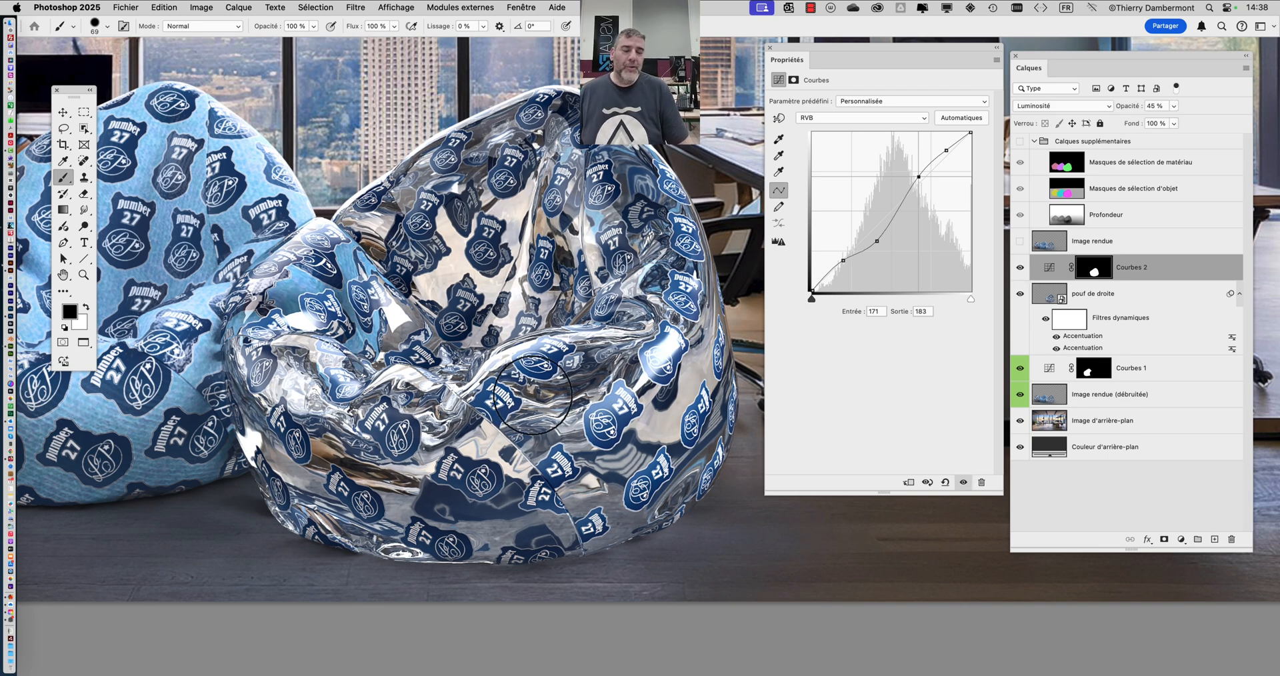
pyautogui.press('Tab')
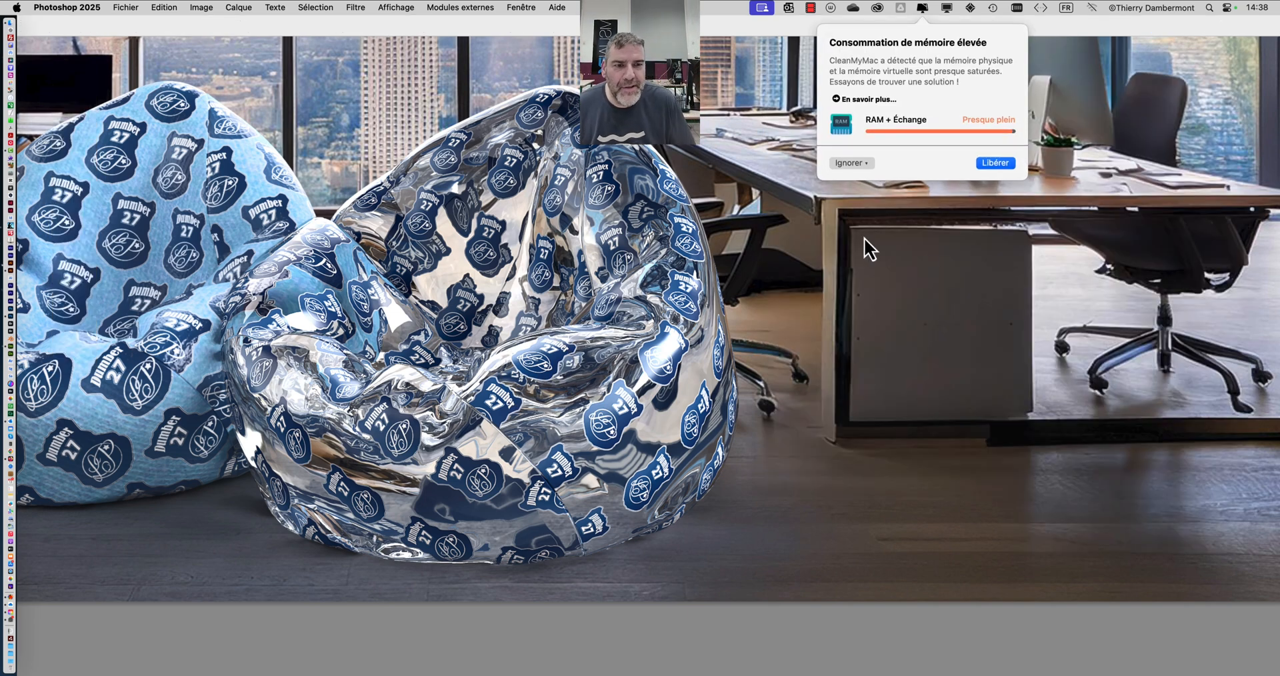
pyautogui.click(851, 164)
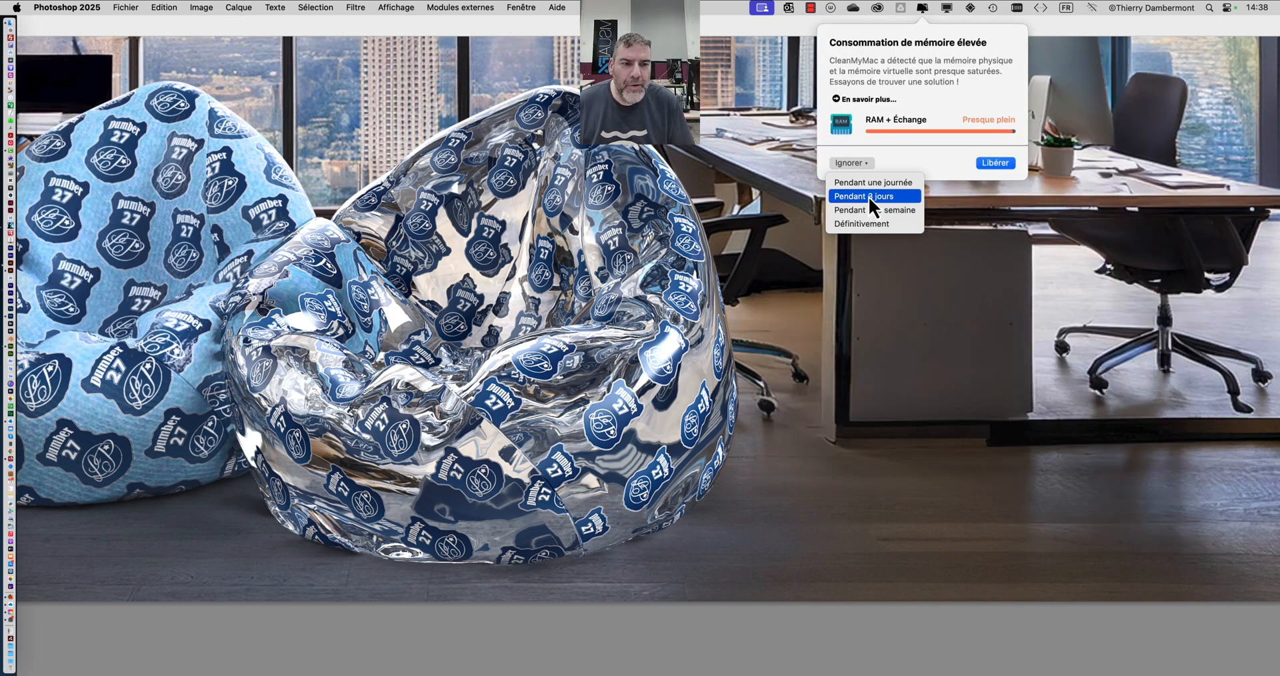
pyautogui.click(868, 194)
pyautogui.scroll(-1, 527, 330)
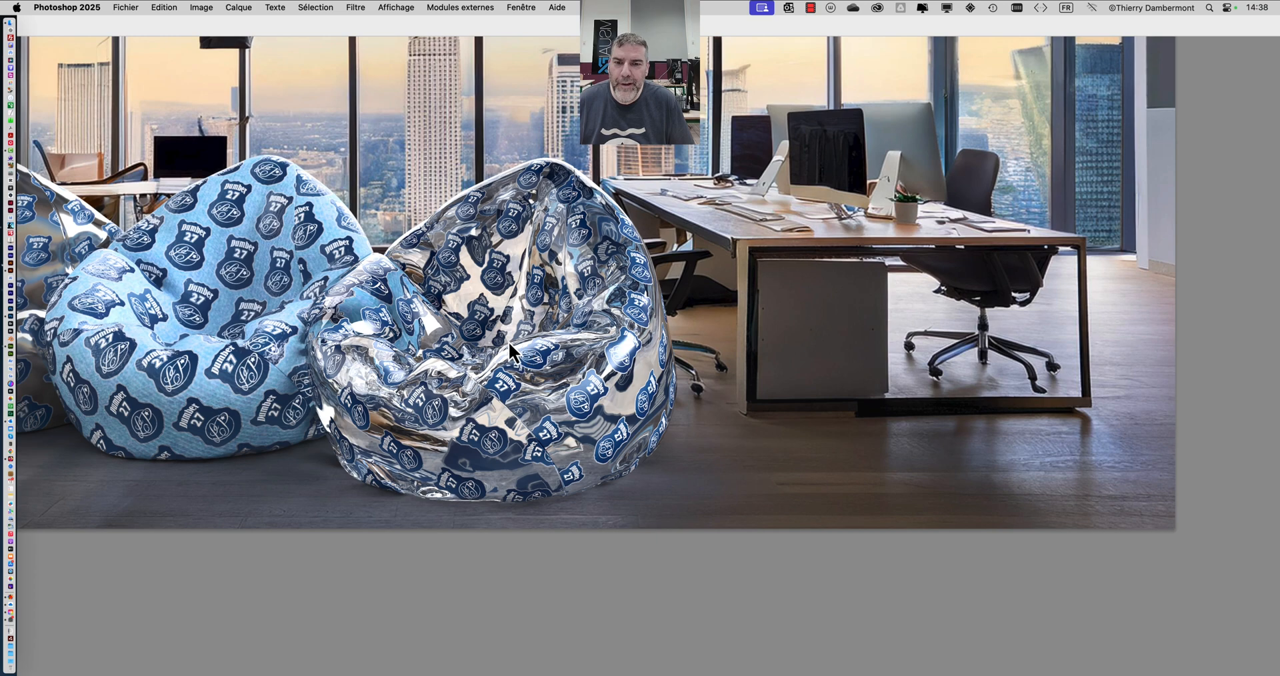
pyautogui.press('Tab')
pyautogui.scroll(1, 698, 310)
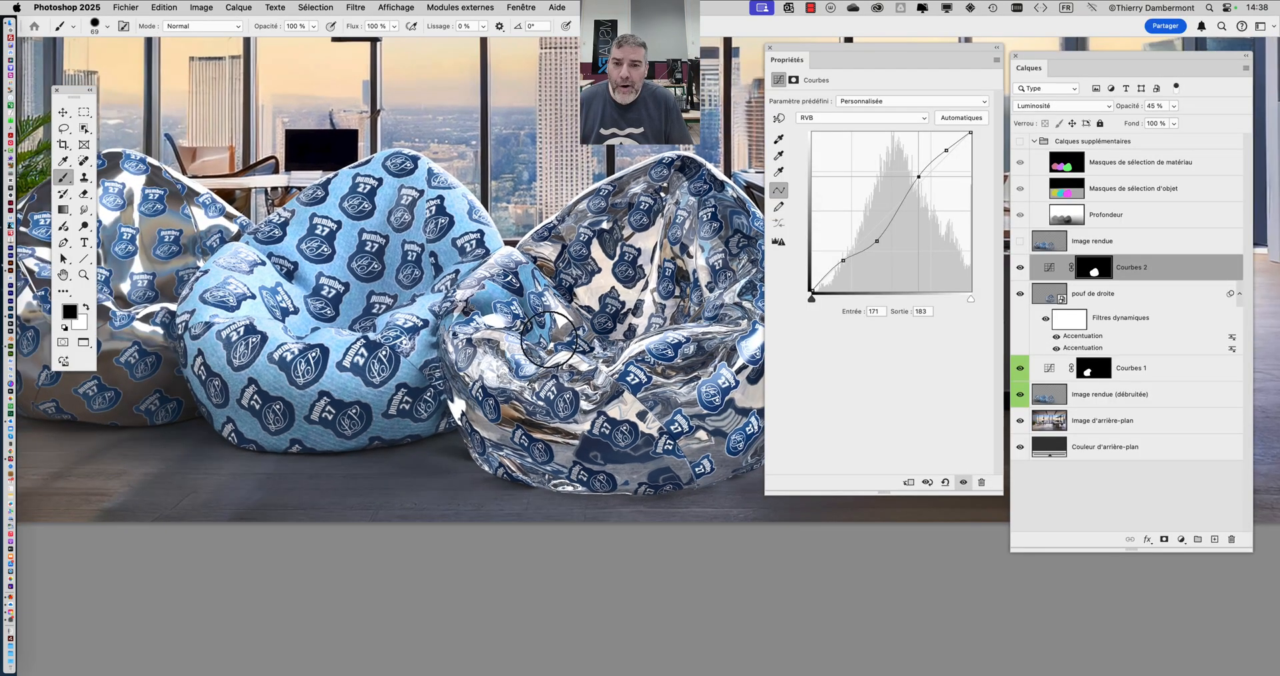
pyautogui.scroll(-1, 557, 333)
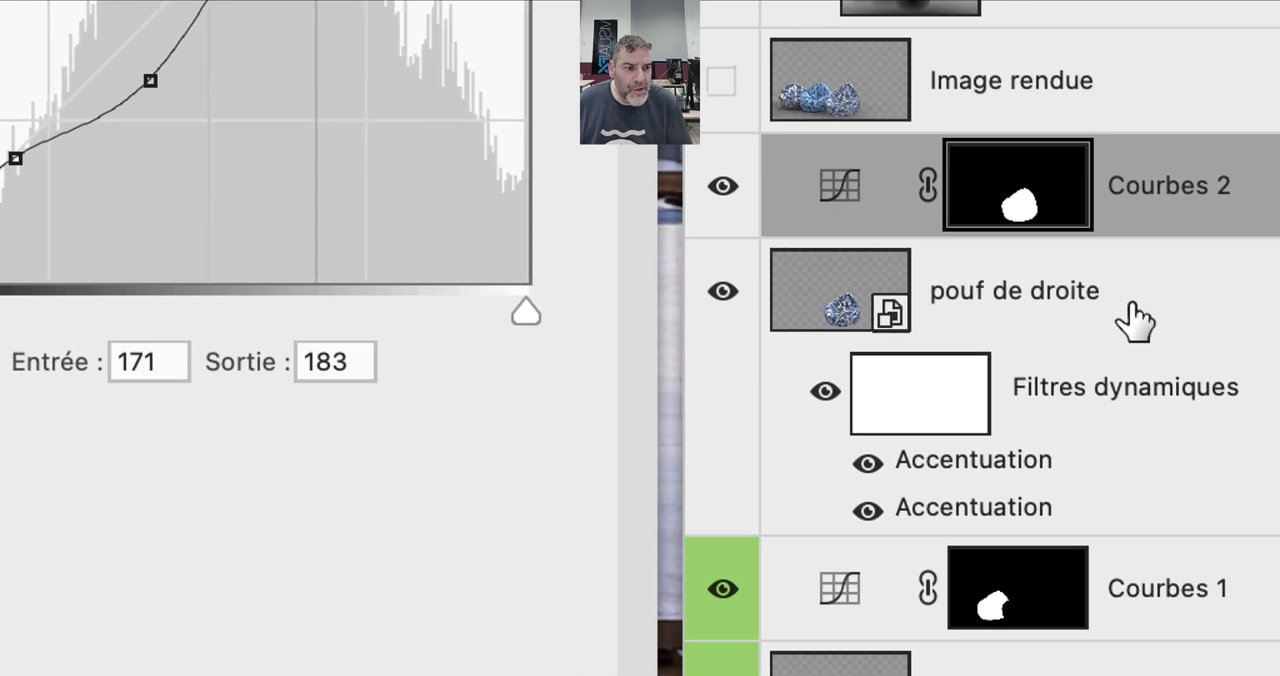
# - Inspect the pouf de droite smart object and its dynamic filters, and return to the Courbes 2 adjustment
pyautogui.click(1134, 296)
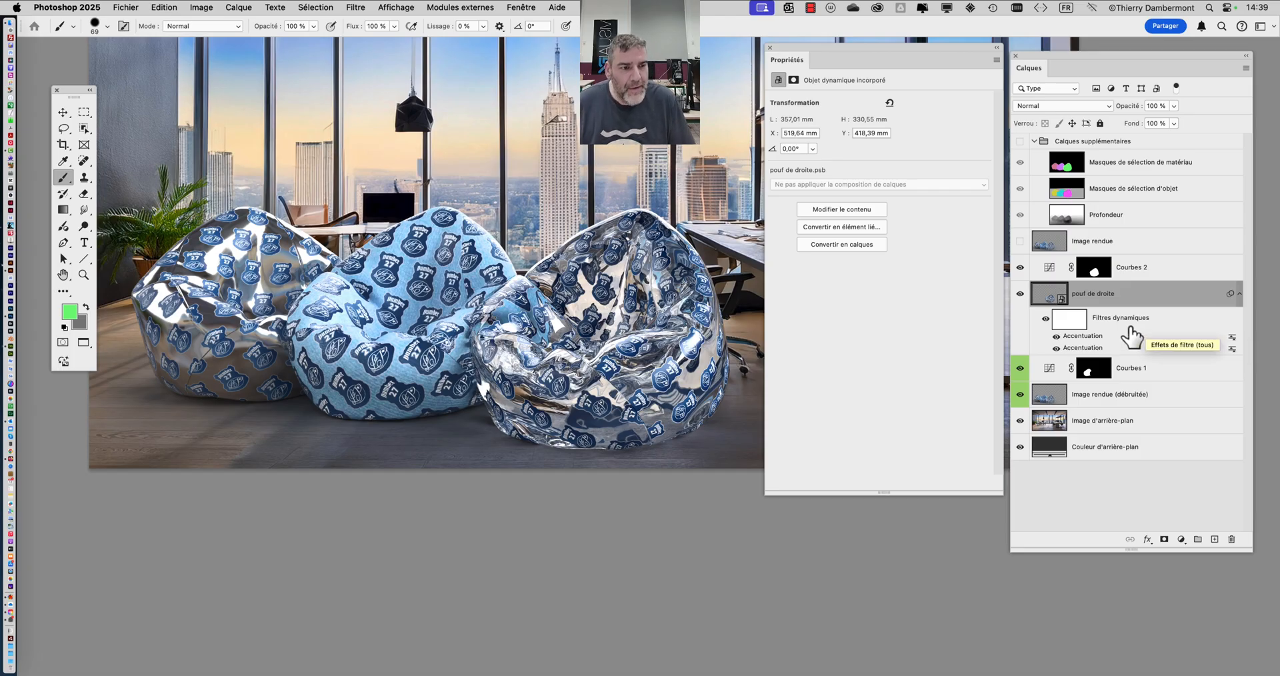
pyautogui.click(1049, 268)
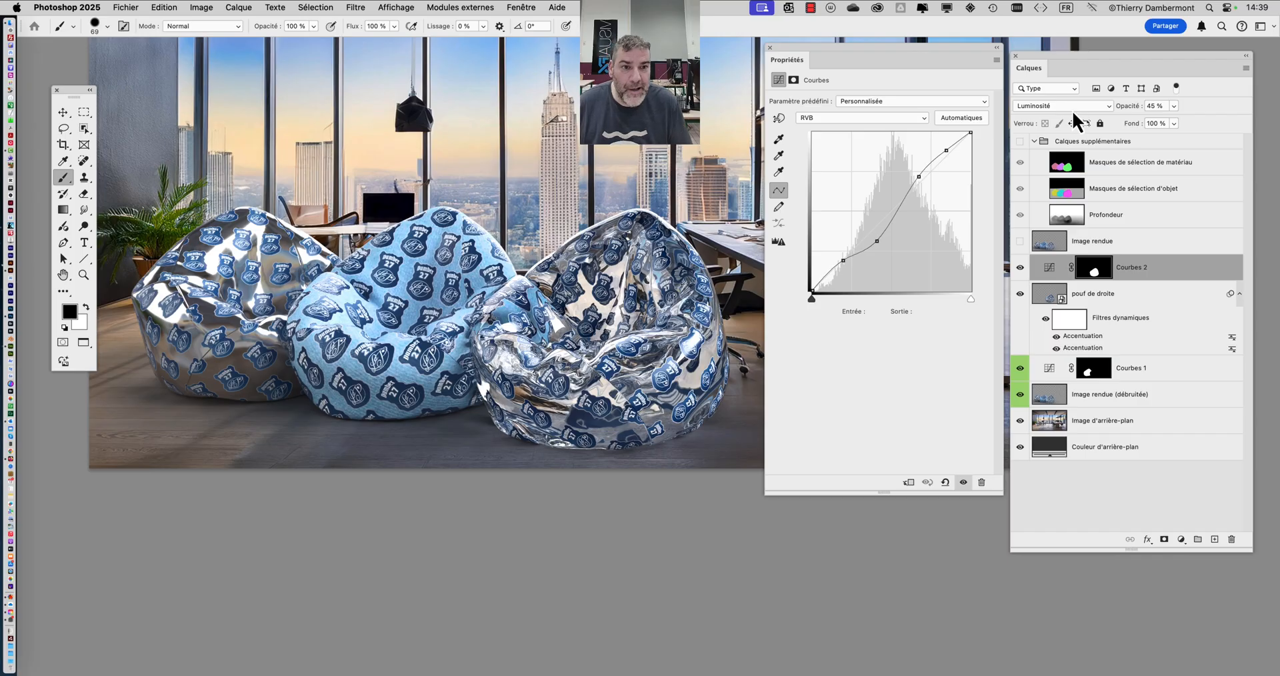
pyautogui.moveTo(1046, 56); pyautogui.dragTo(1053, 75)
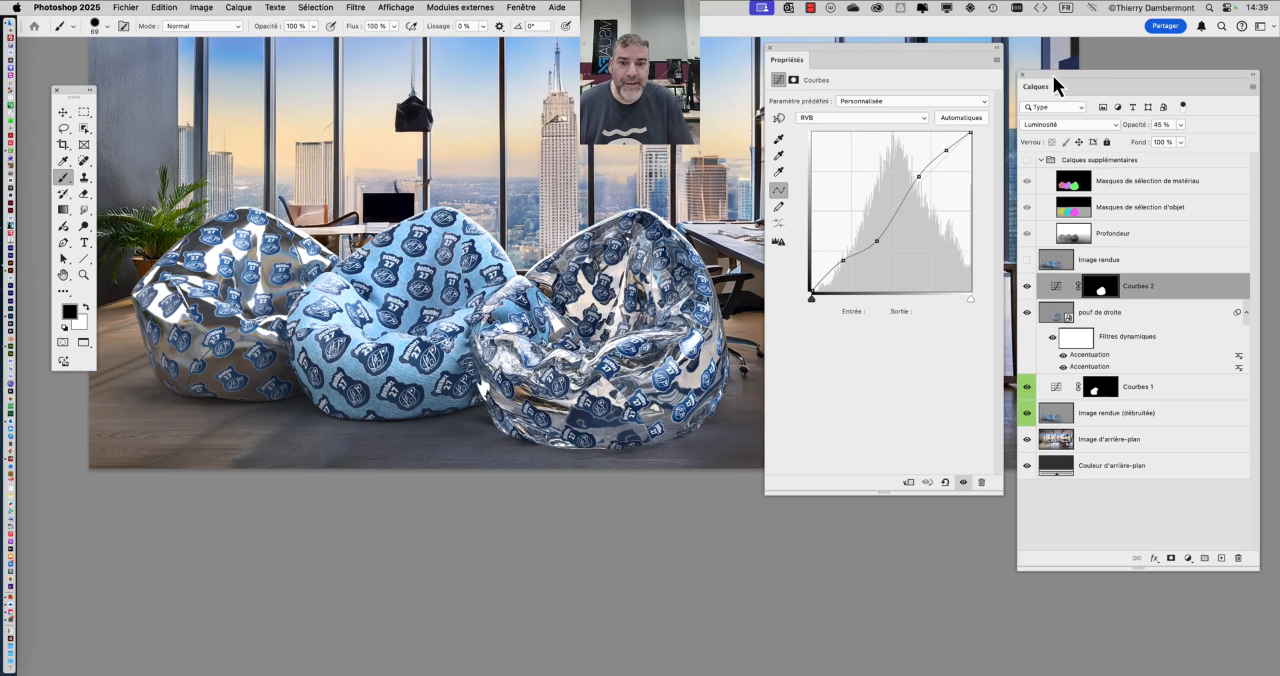
# - Save the document as "pouf avec motifs - 09-Caméra - Ret01.psd" in Photoshop format in the folder "docs B1B2 cours second mercredi"
pyautogui.click(122, 8)
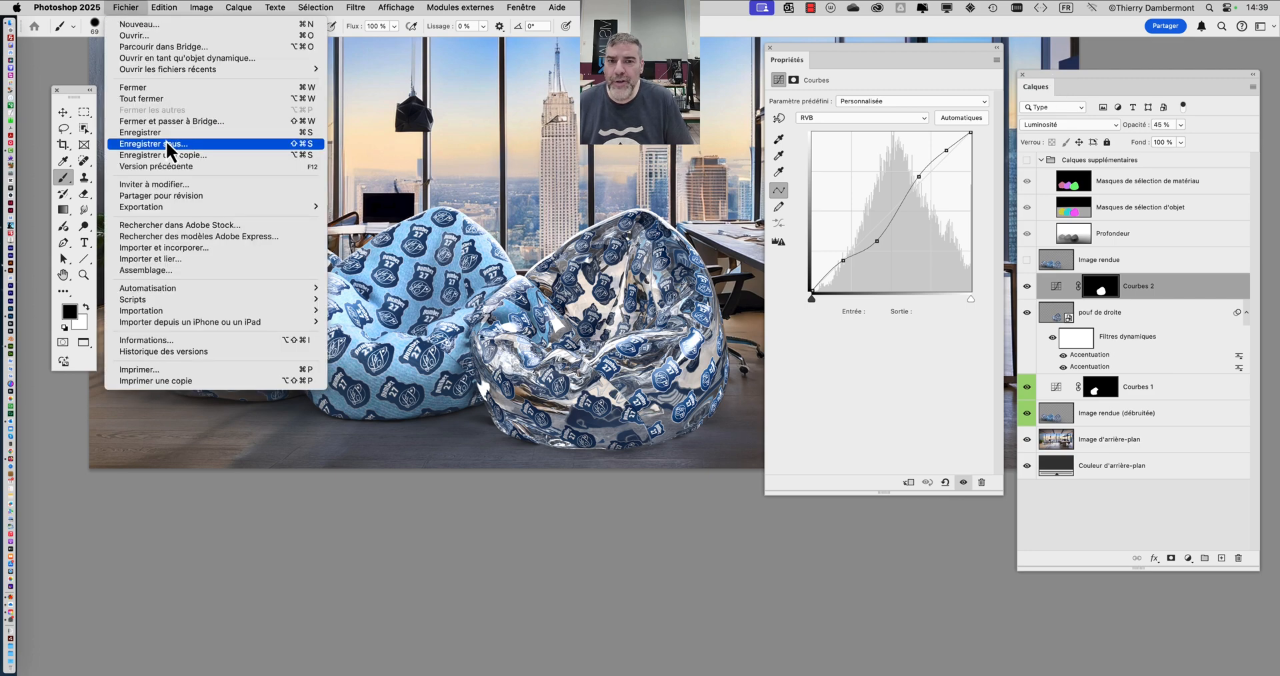
pyautogui.click(166, 143)
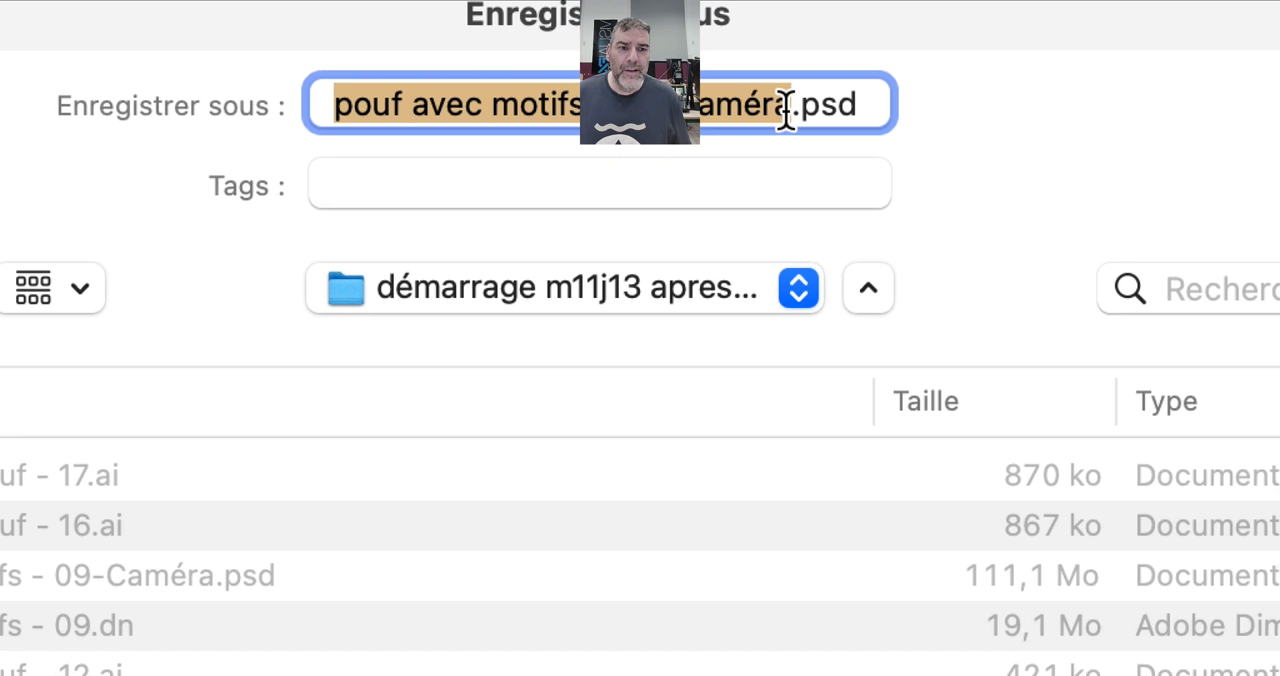
pyautogui.click(787, 110)
pyautogui.write('- ')
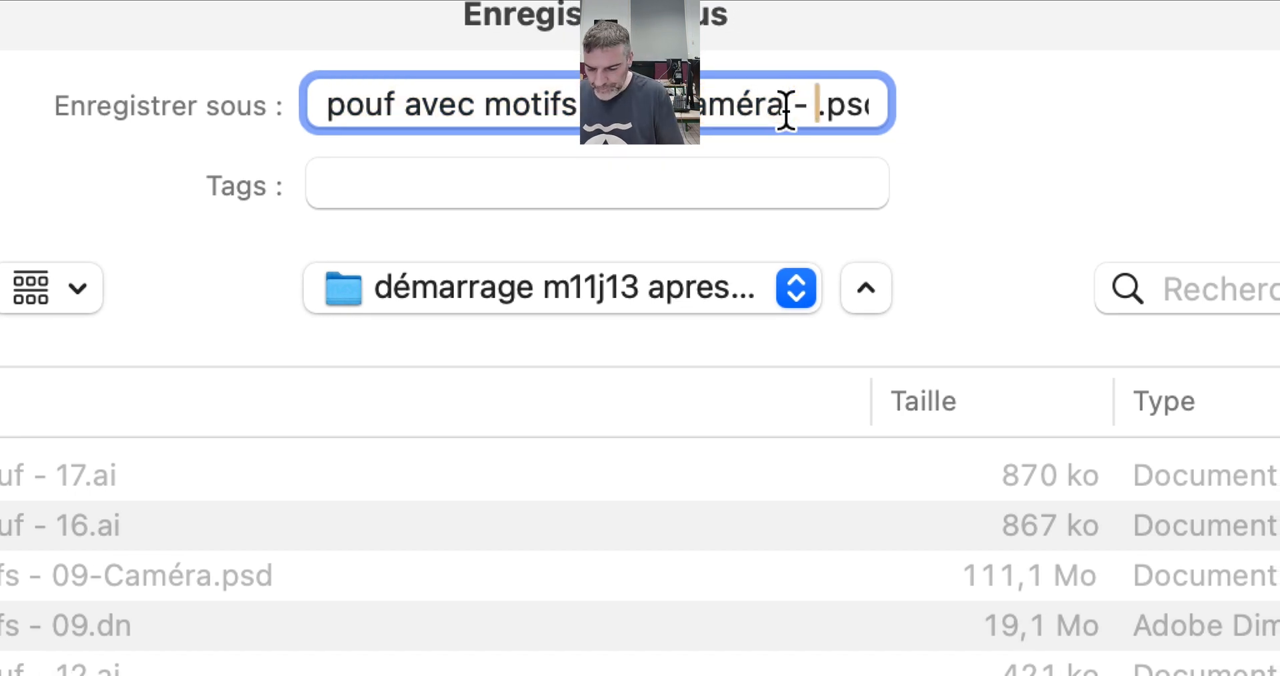
pyautogui.write('RET01')
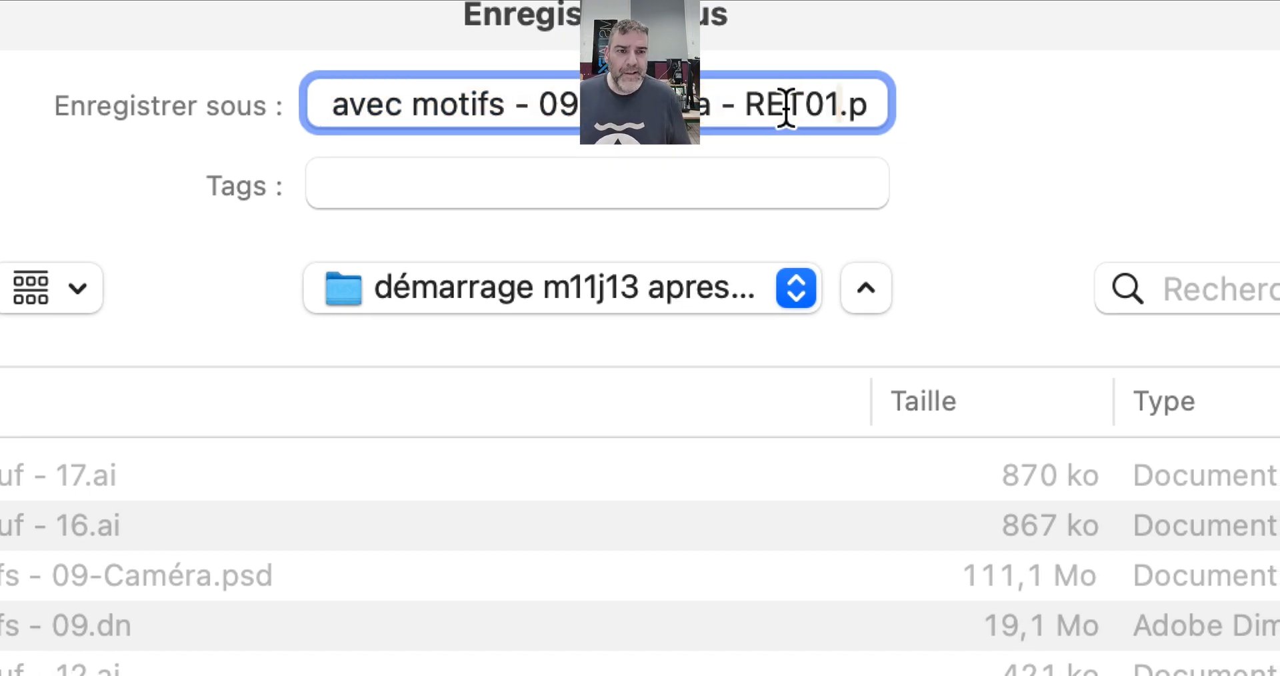
pyautogui.moveTo(798, 107); pyautogui.dragTo(771, 110)
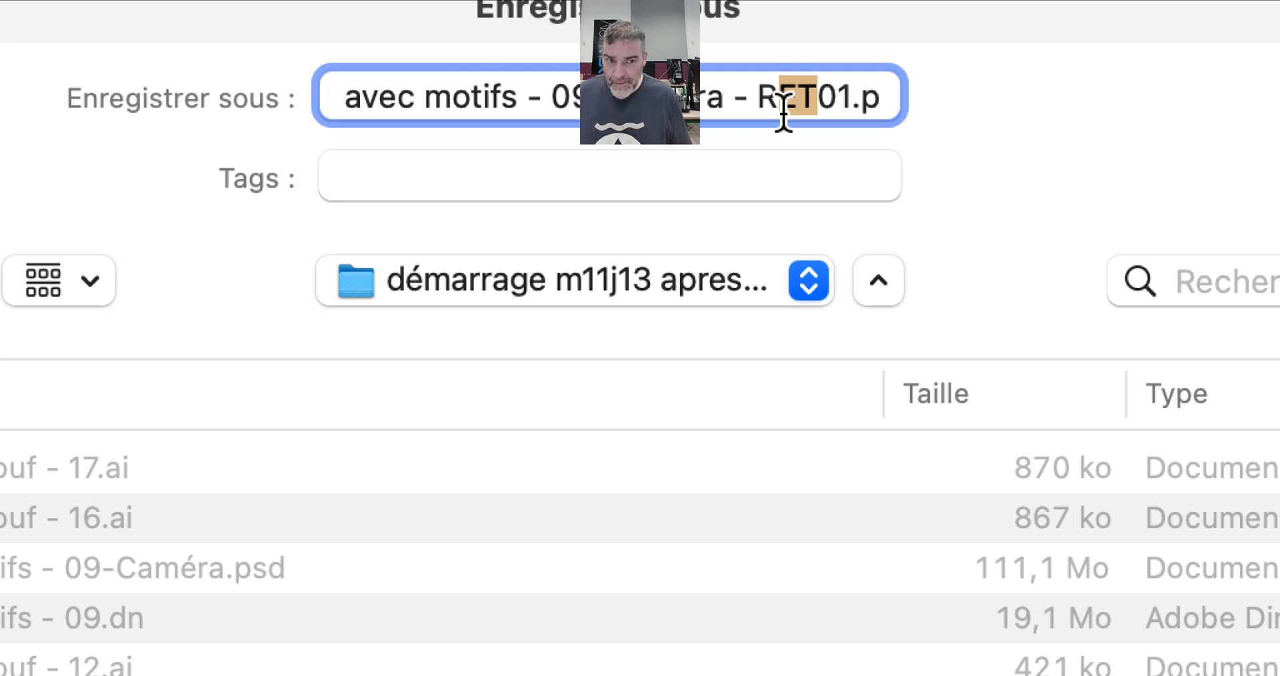
pyautogui.write('et')
pyautogui.moveTo(794, 109); pyautogui.dragTo(778, 109)
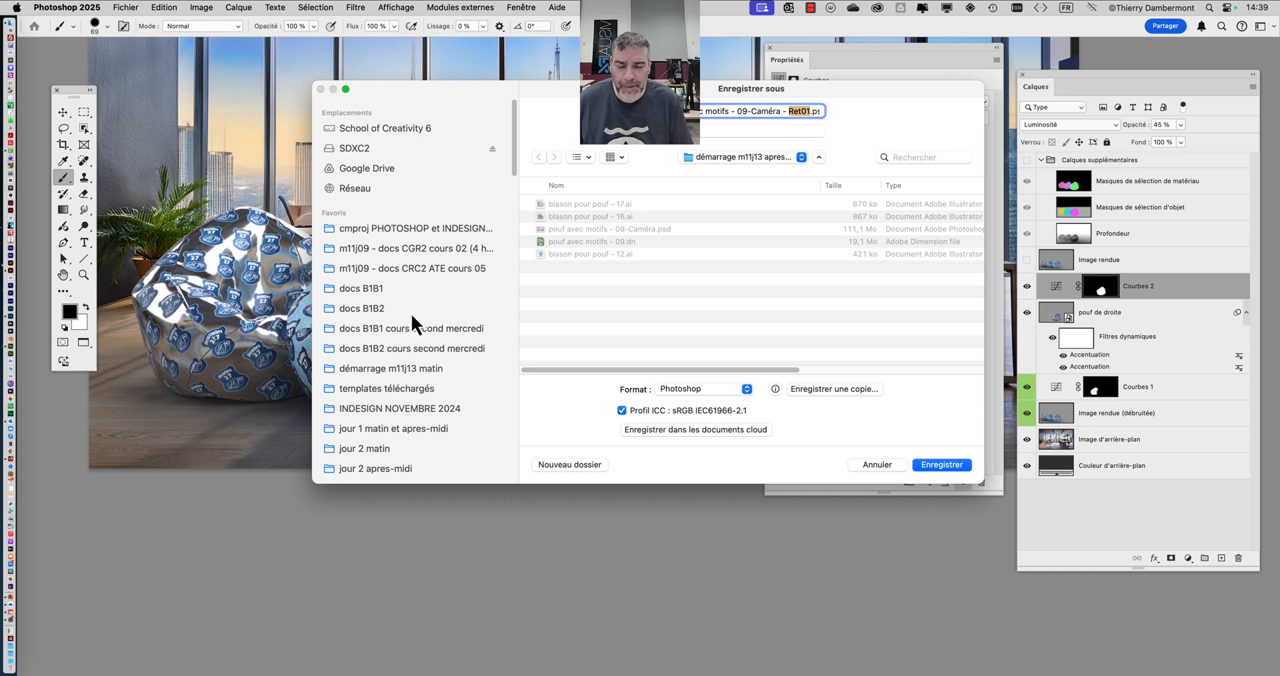
pyautogui.click(414, 348)
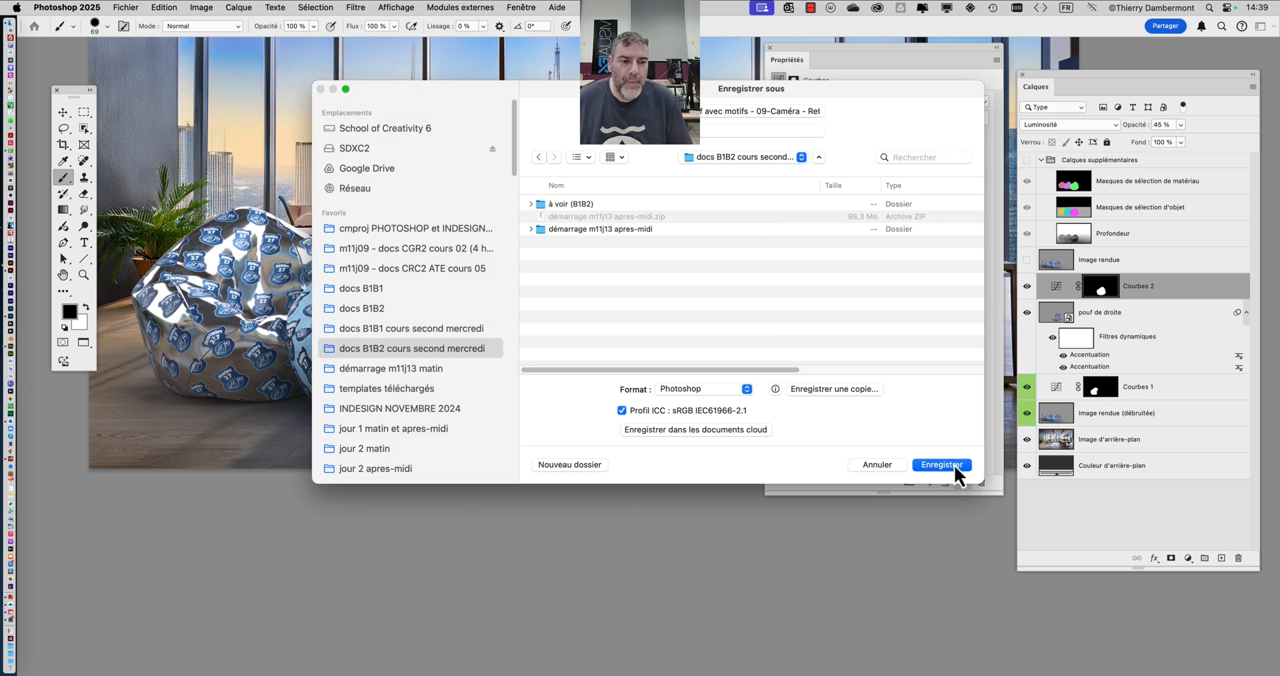
pyautogui.click(941, 465)
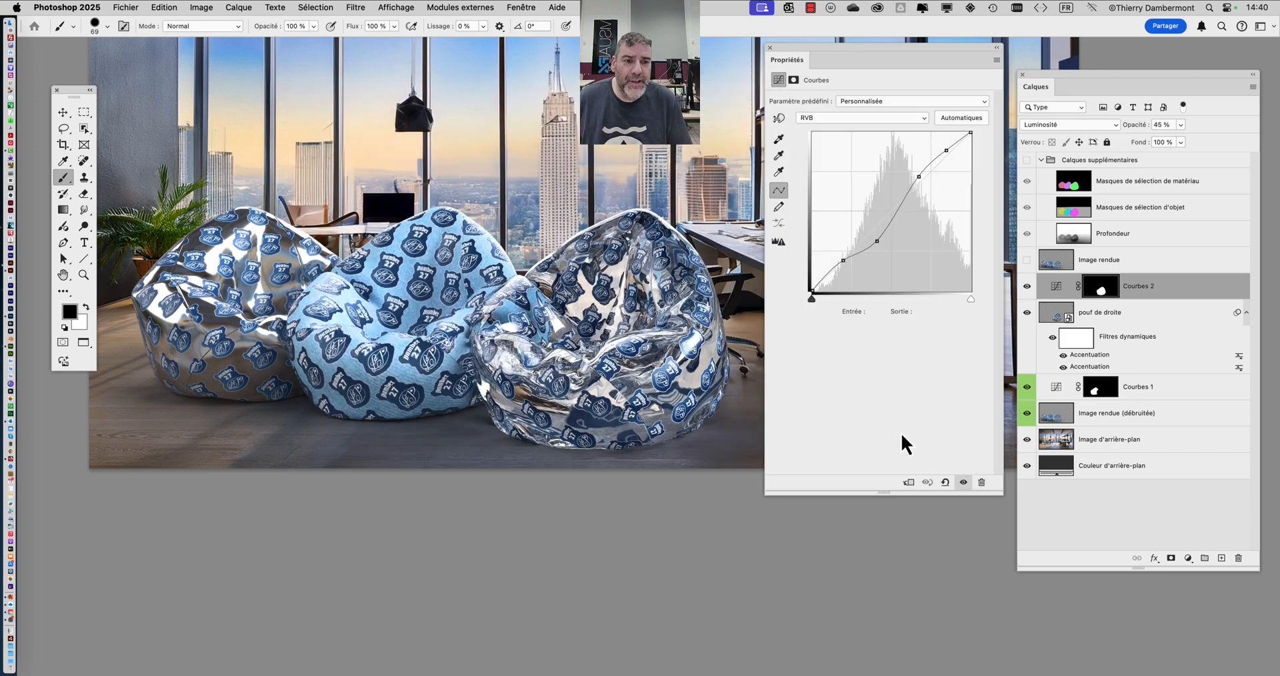
# - Close the Properties display of the curve to leave the three bean bags unobstructed for a closer look
pyautogui.scroll(-5, 481, 377)
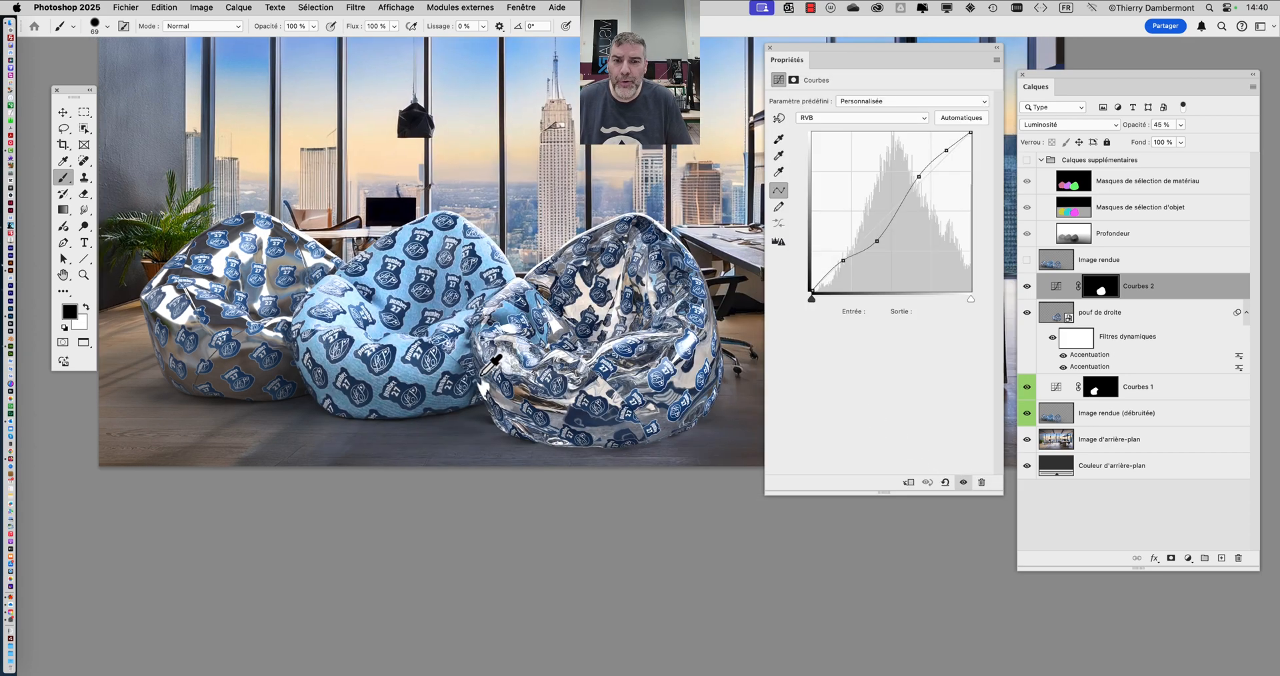
pyautogui.scroll(4, 481, 378)
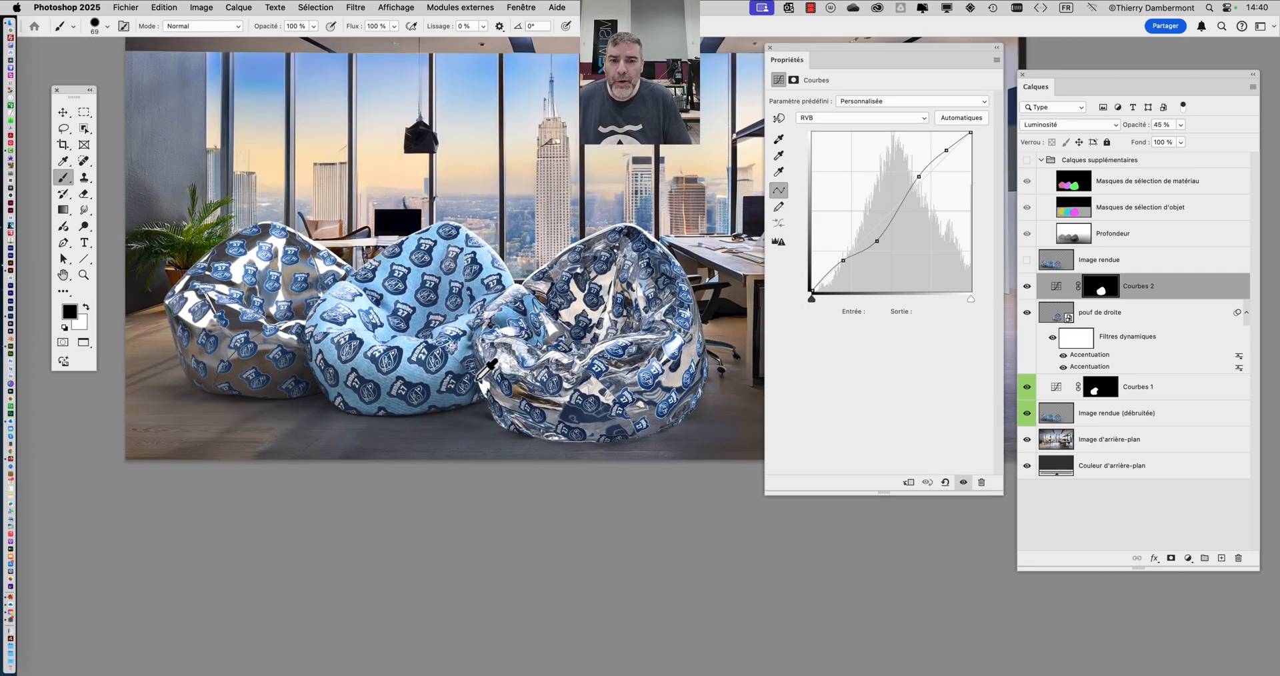
pyautogui.moveTo(838, 54); pyautogui.dragTo(881, 191)
pyautogui.moveTo(570, 262); pyautogui.dragTo(622, 267)
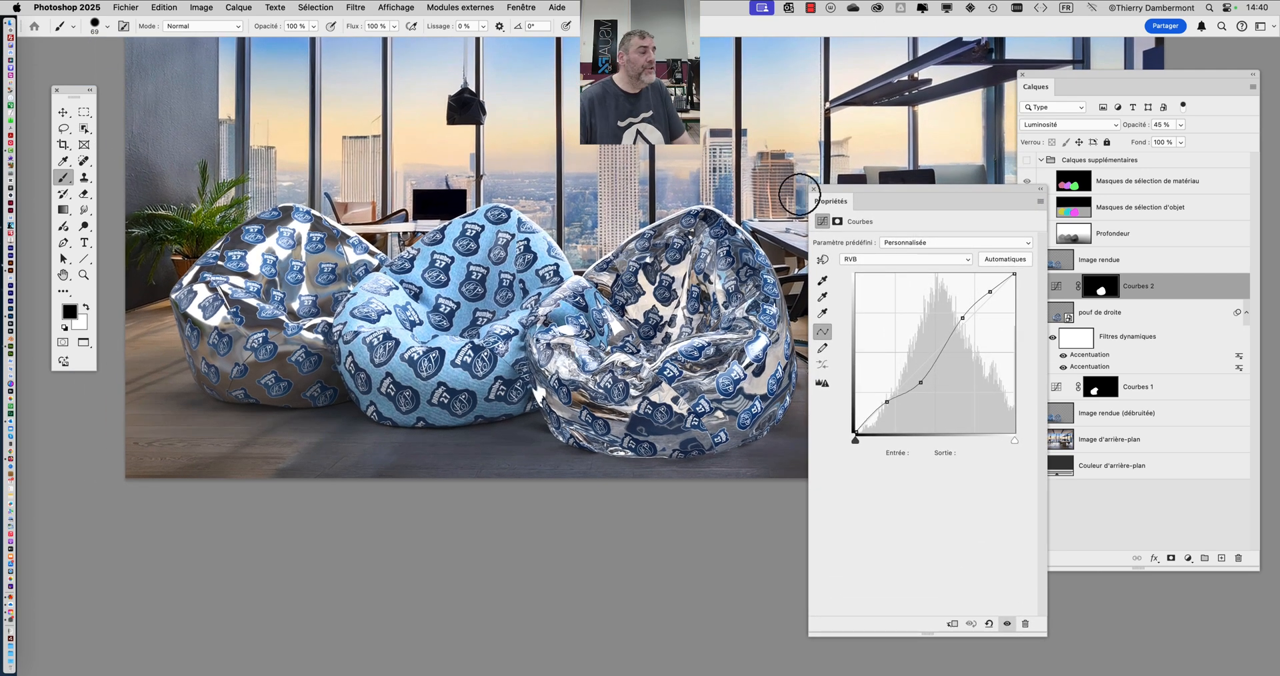
pyautogui.moveTo(838, 186)
pyautogui.mouseDown()
pyautogui.moveTo(865, 221)
pyautogui.moveTo(788, 458)
pyautogui.mouseUp()
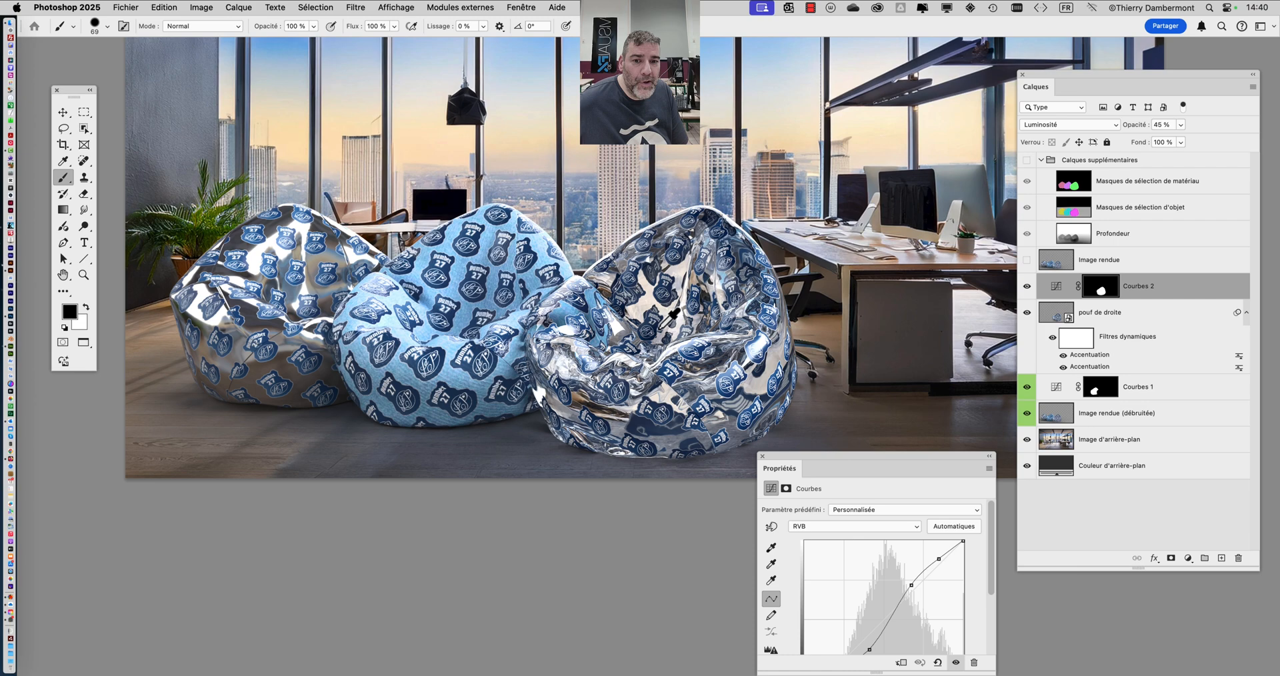
pyautogui.scroll(2, 577, 312)
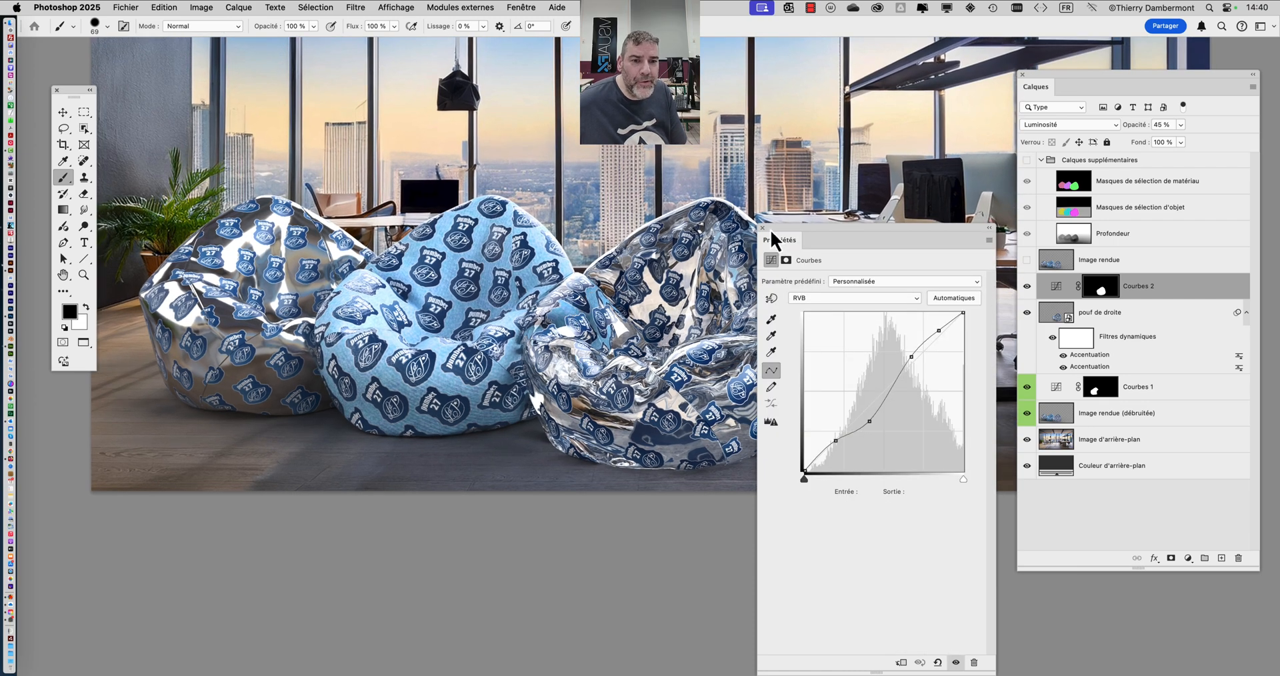
pyautogui.click(762, 228)
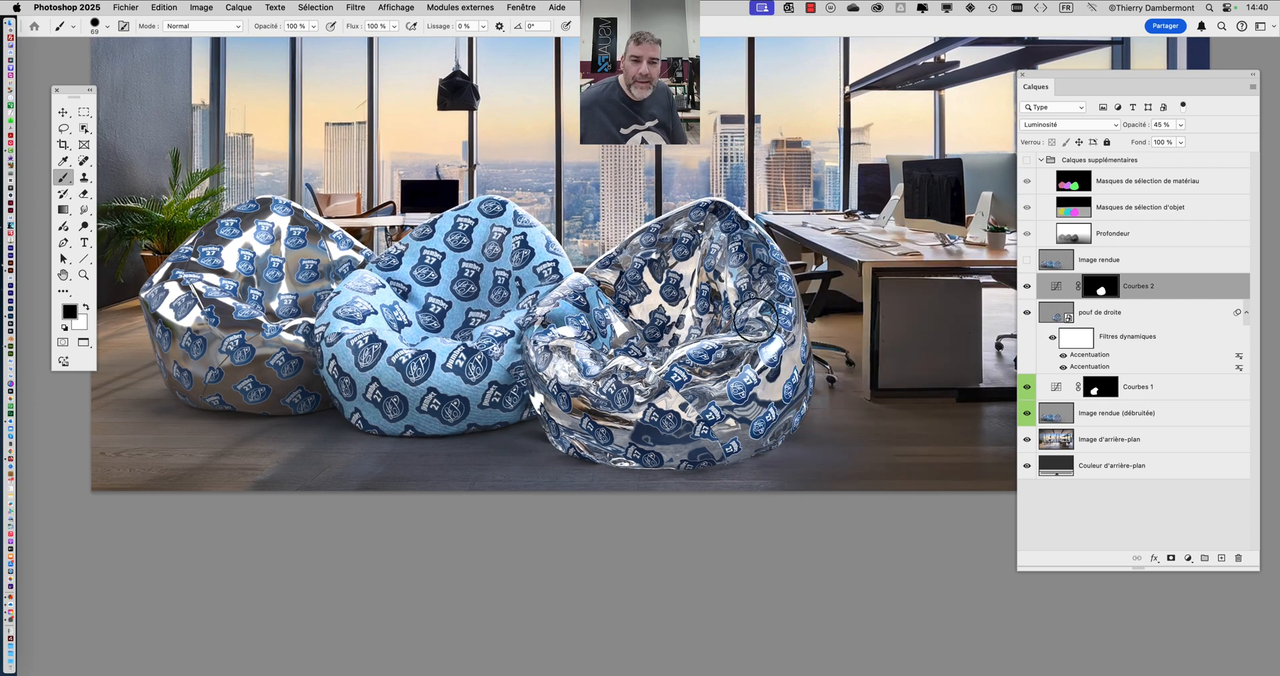
pyautogui.scroll(3, 707, 324)
pyautogui.moveTo(623, 317); pyautogui.dragTo(750, 272)
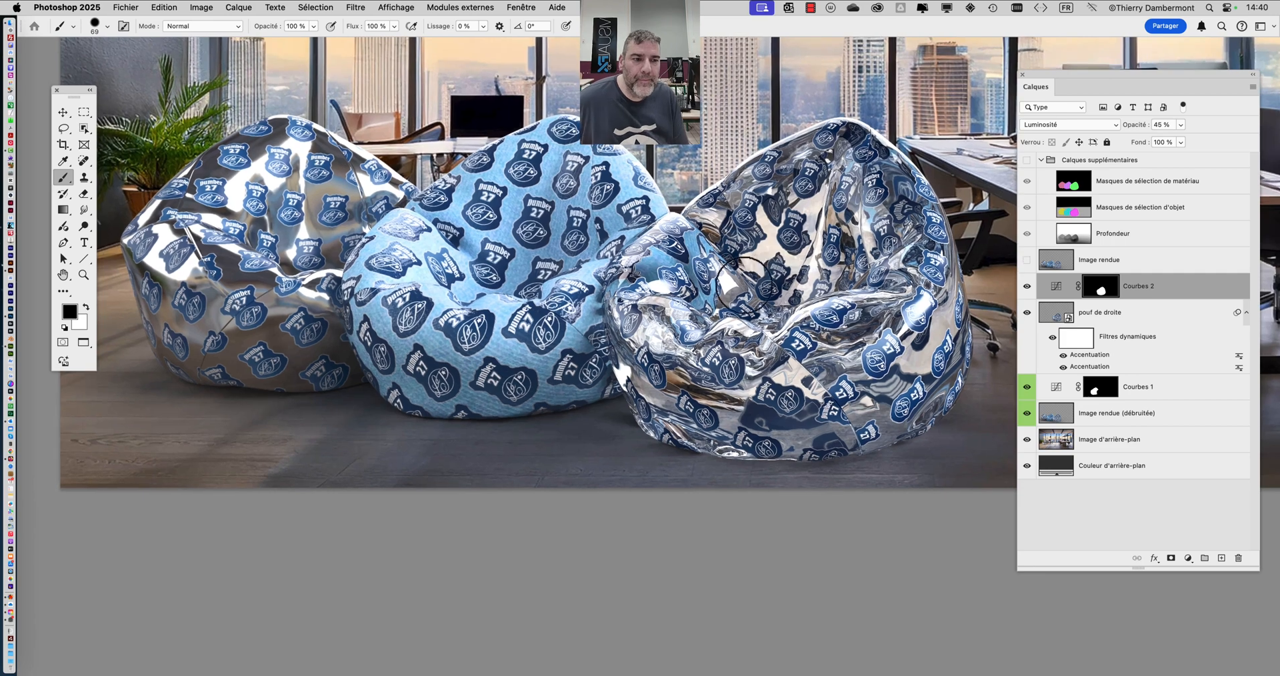
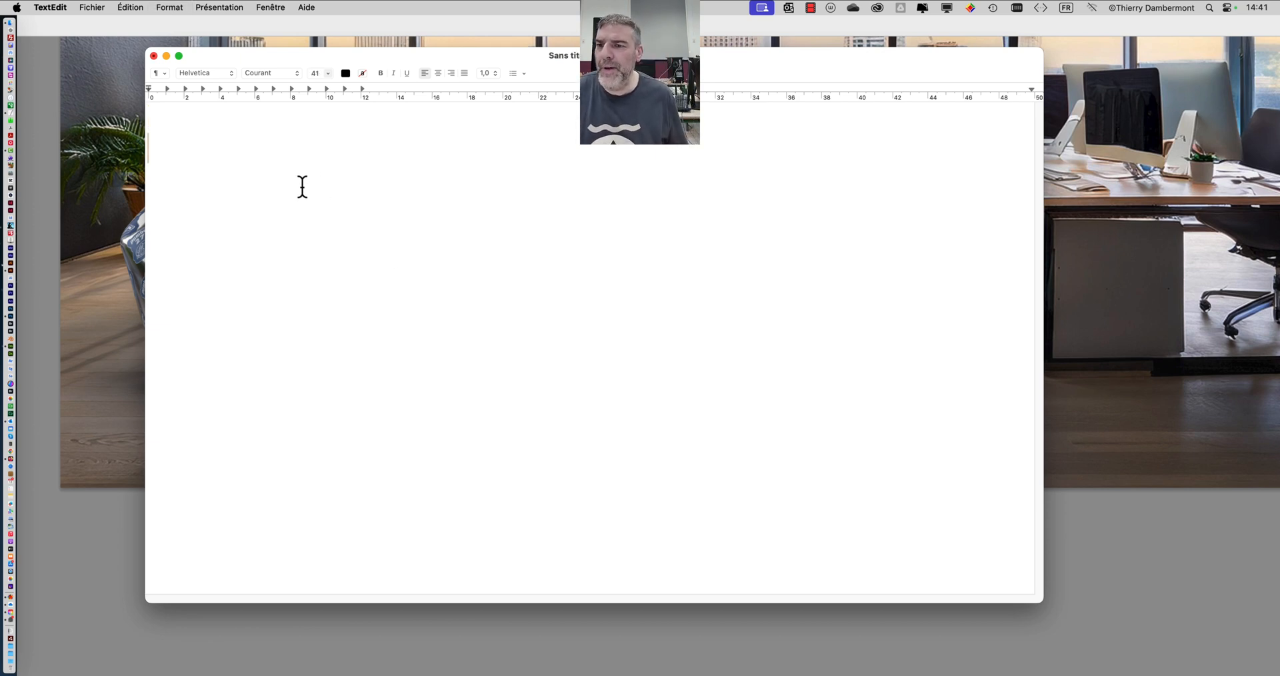
# - Switch to TextEdit and write the first line "- afficher le groupe de calques supplémentaires." in the blank document
pyautogui.write('1')
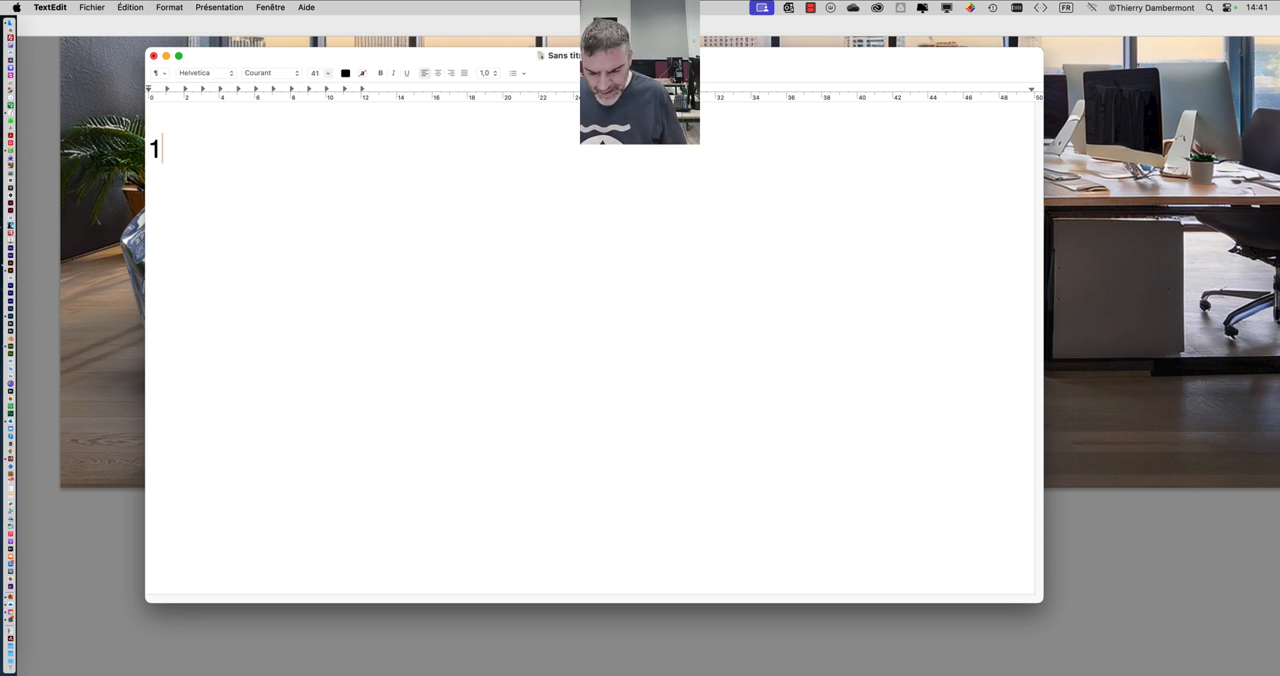
pyautogui.press('BackSpace')
pyautogui.write('- ')
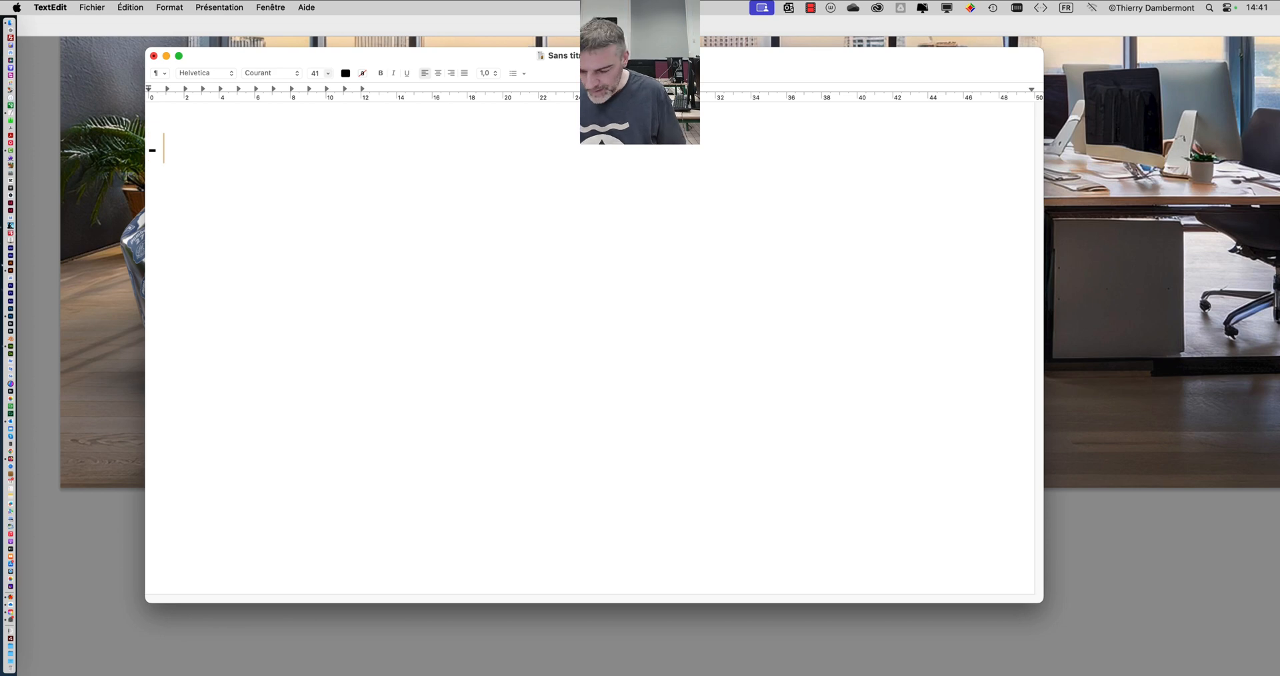
pyautogui.write('affic')
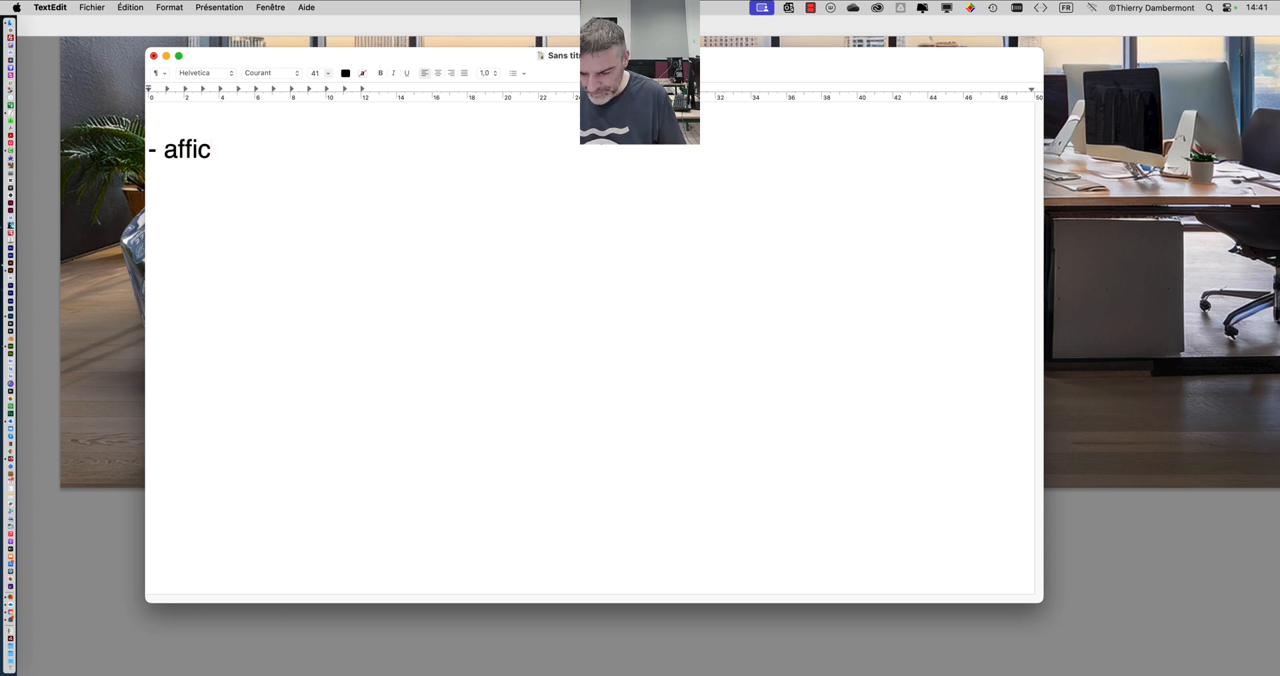
pyautogui.write('he rle grou')
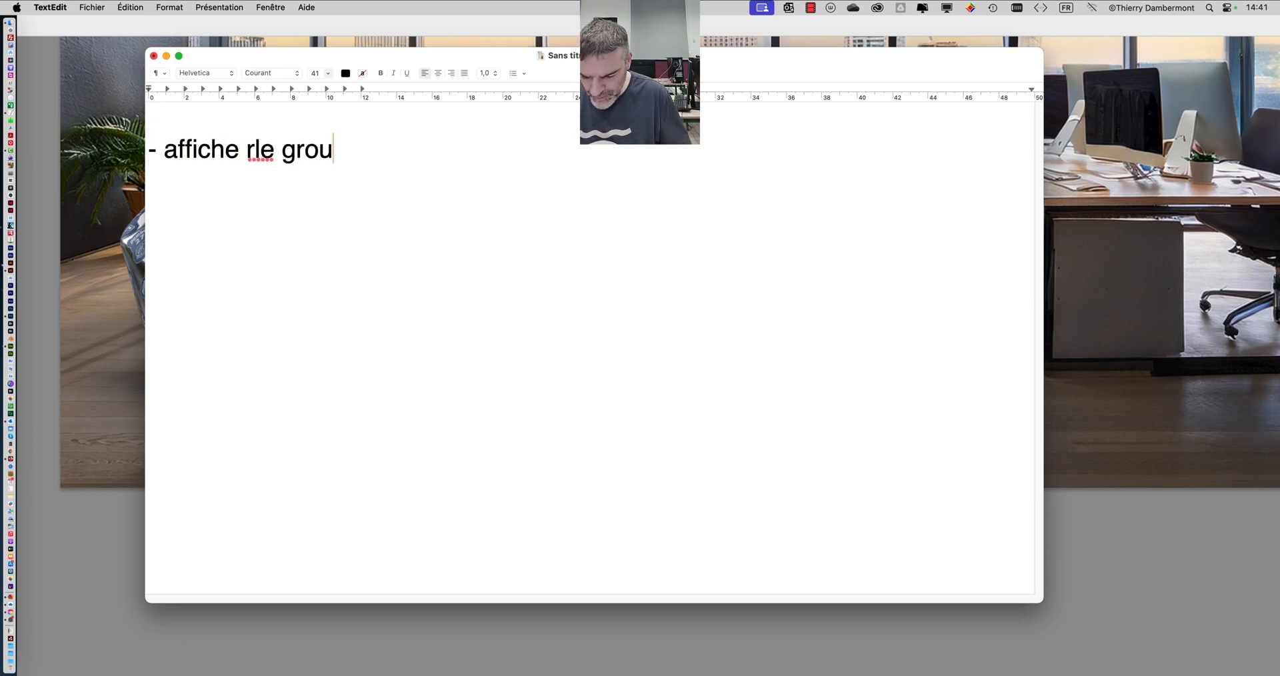
pyautogui.write('pe de calques supplémentaires.')
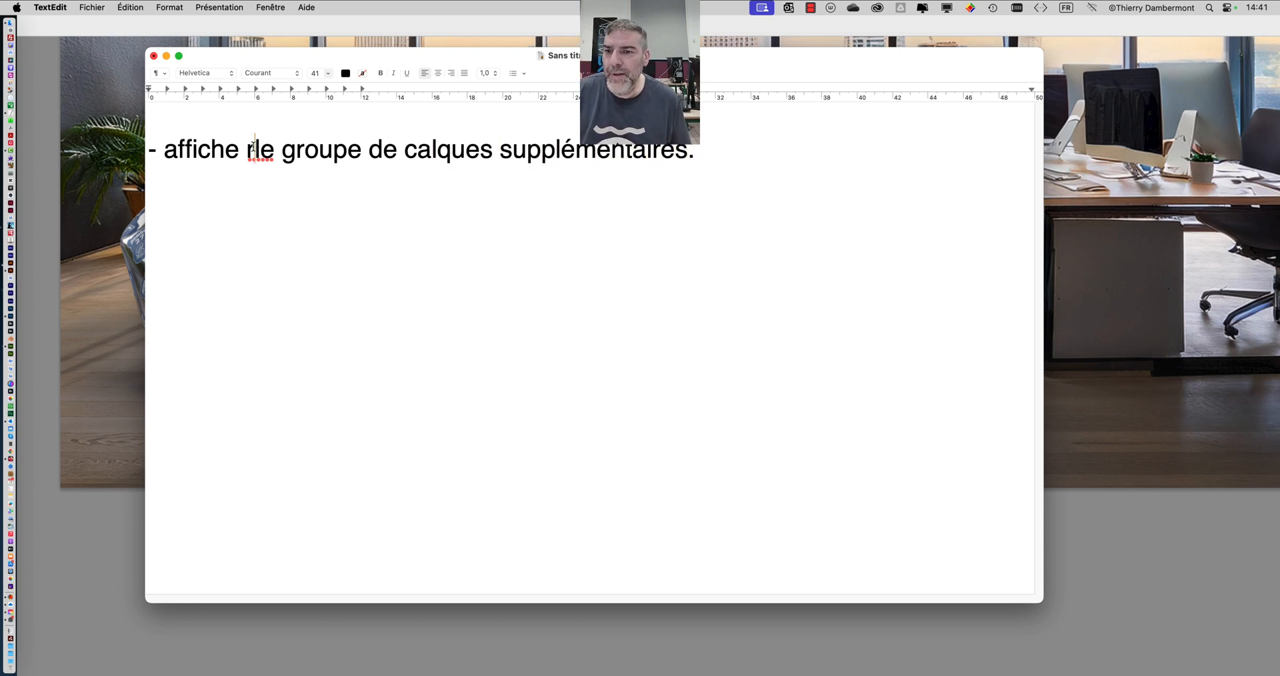
pyautogui.press('BackSpace')
pyautogui.press('BackSpace')
pyautogui.write('r')
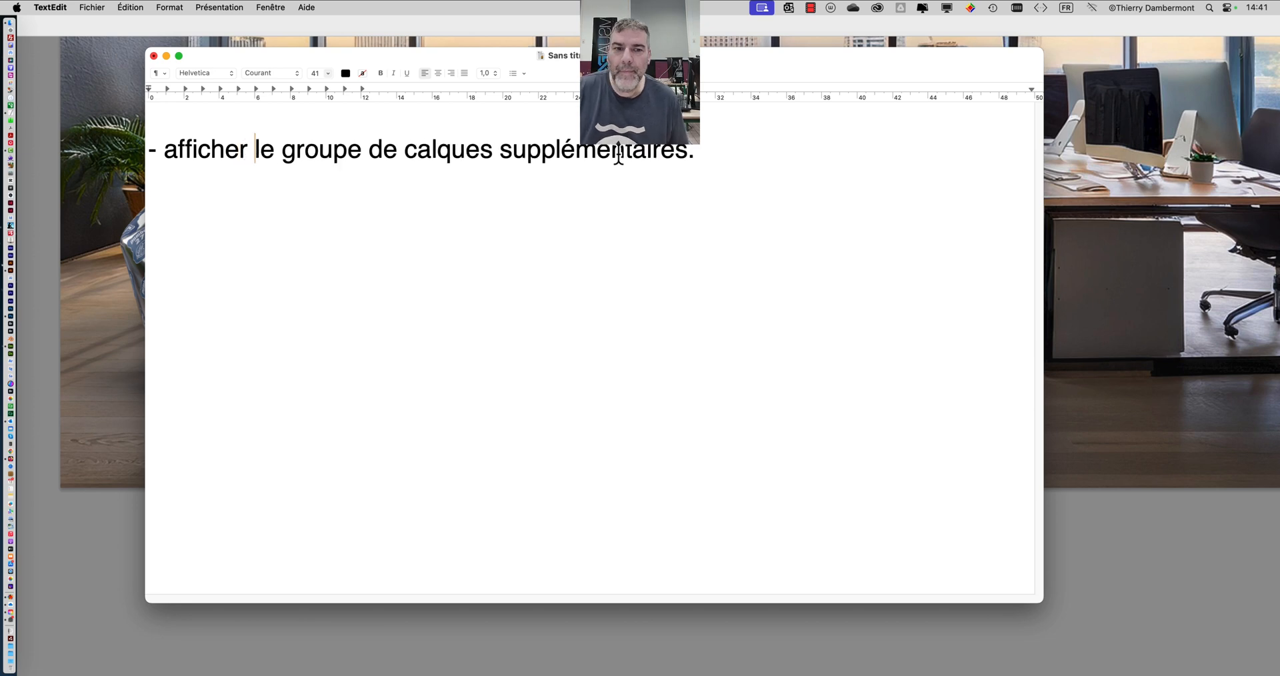
# - Add a second list line about activating, "(cliquer sur)", the layer for selecting a material or object, ending in "d'objet."
pyautogui.press('Return')
pyautogui.write('- ')
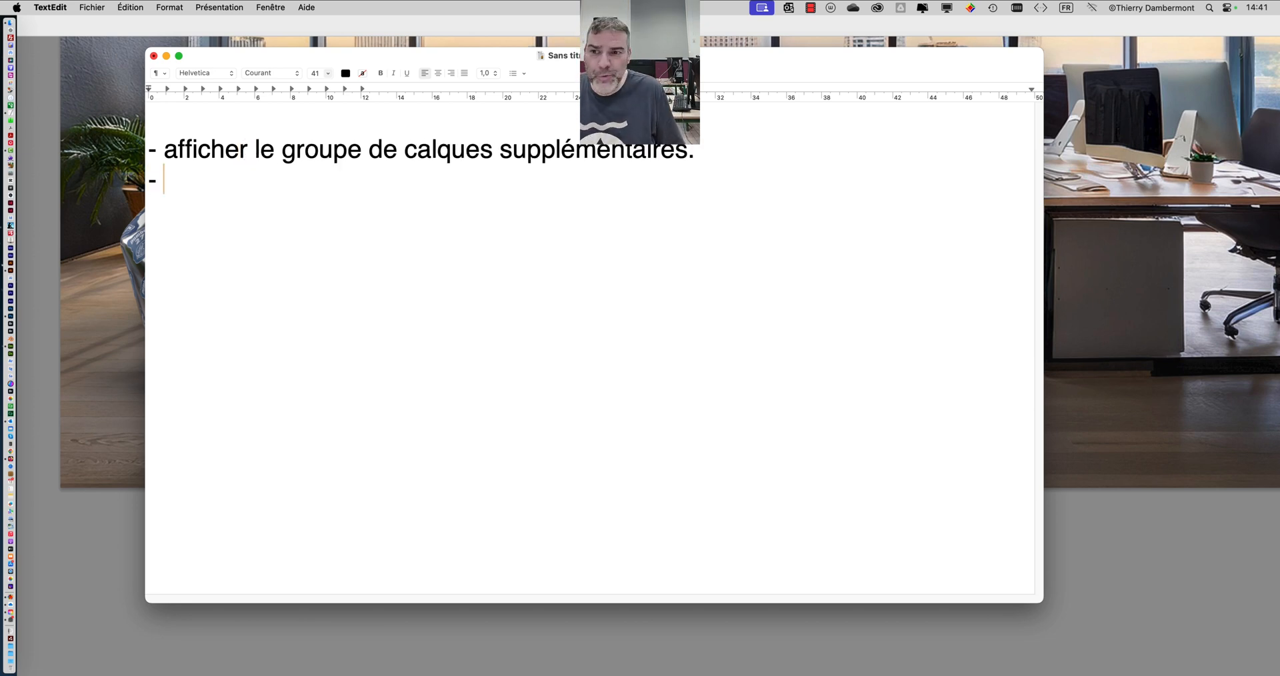
pyautogui.write('act')
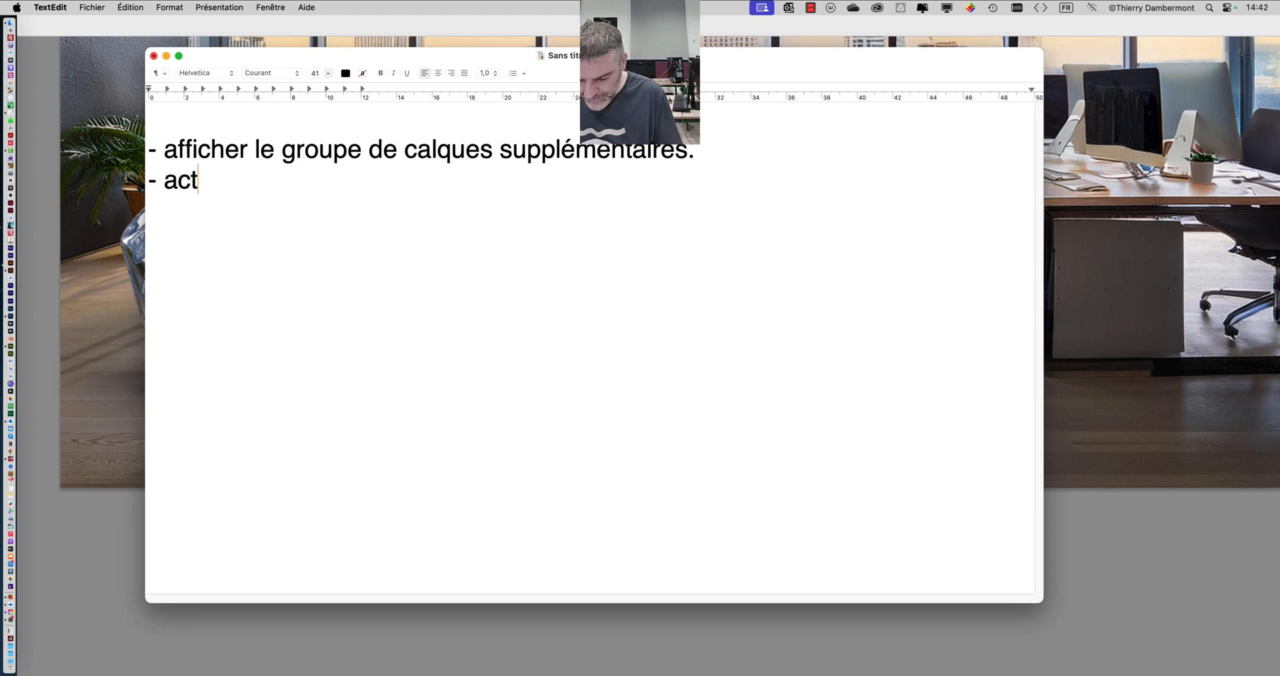
pyautogui.write('iver ')
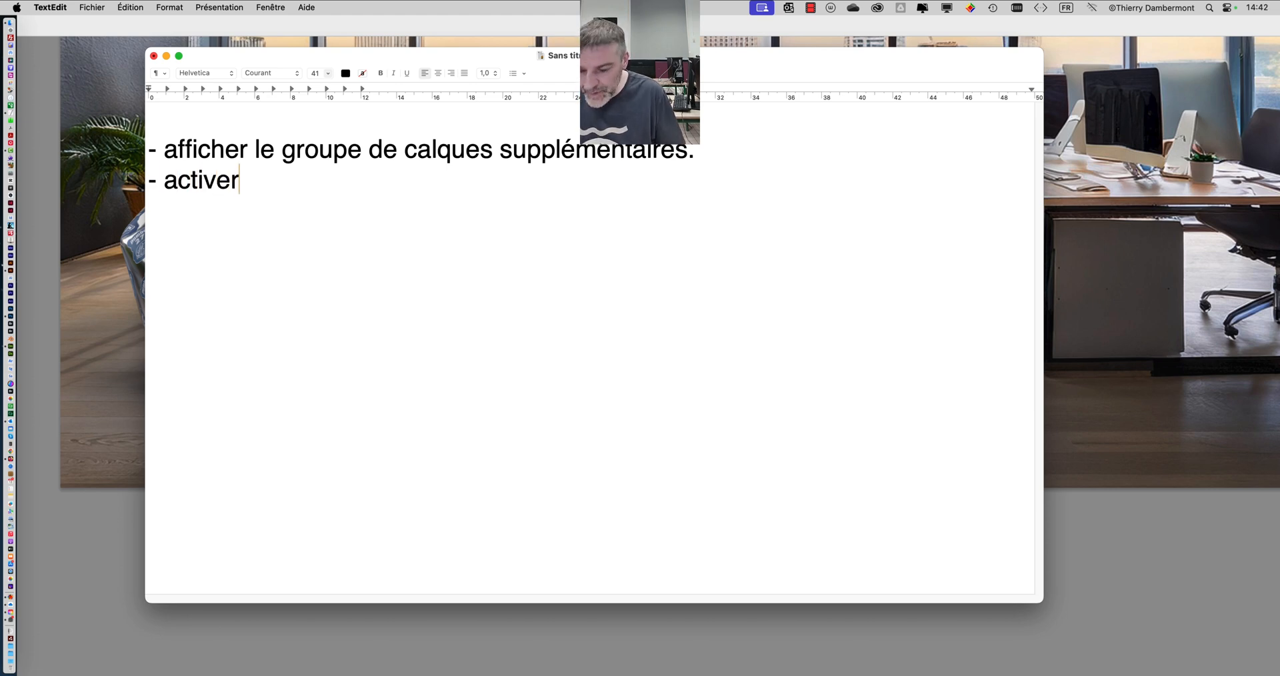
pyautogui.write('(cliquer s')
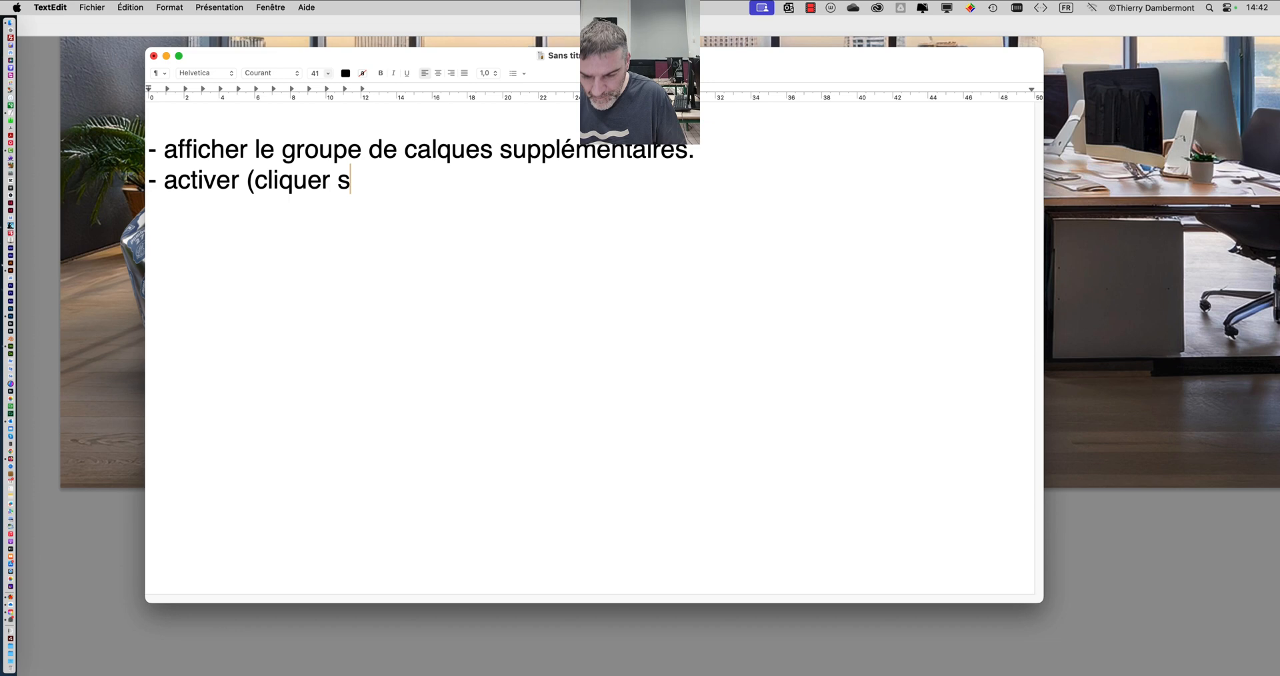
pyautogui.write('ur) le calque de sélzction d e')
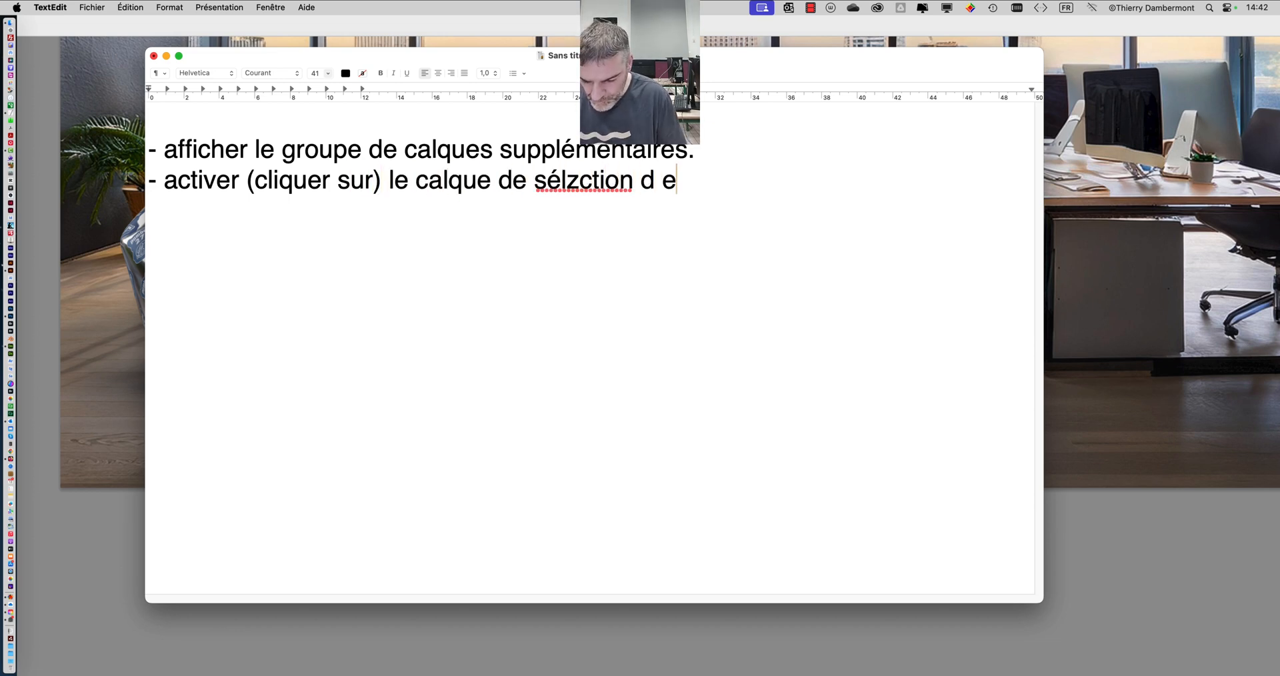
pyautogui.write("matière ouy d'obh")
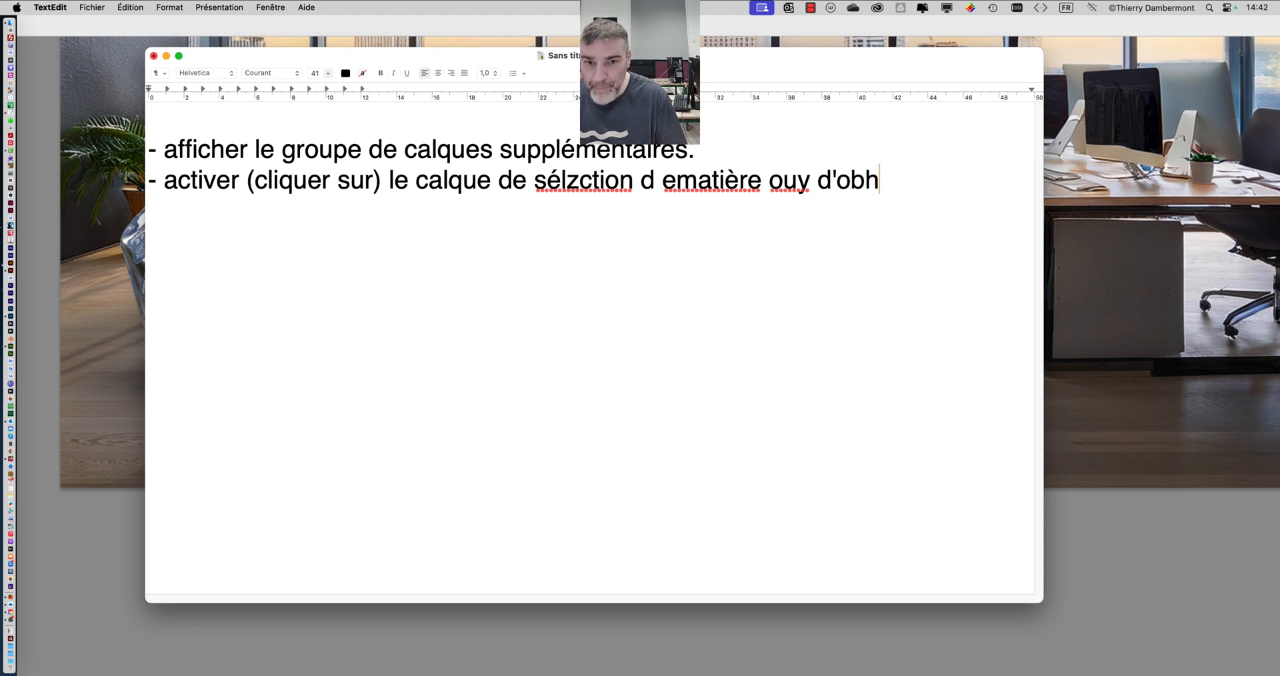
pyautogui.press('BackSpace')
pyautogui.write('jet/')
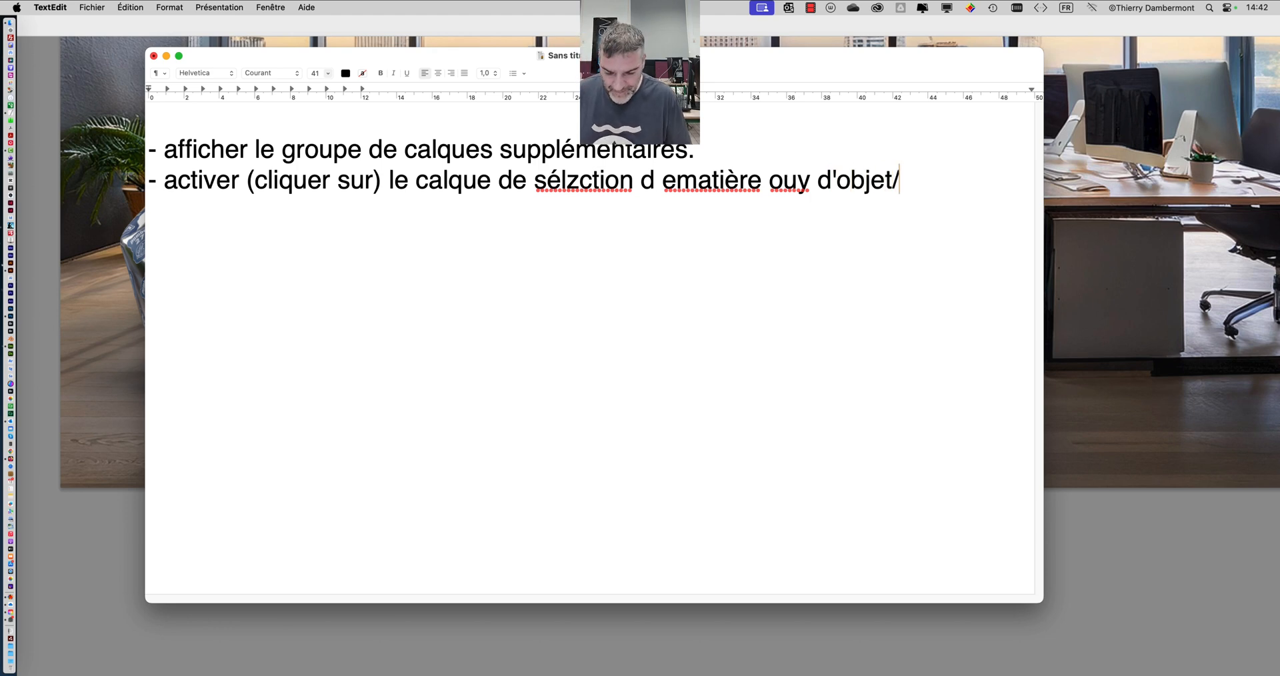
pyautogui.press('BackSpace')
pyautogui.write('.')
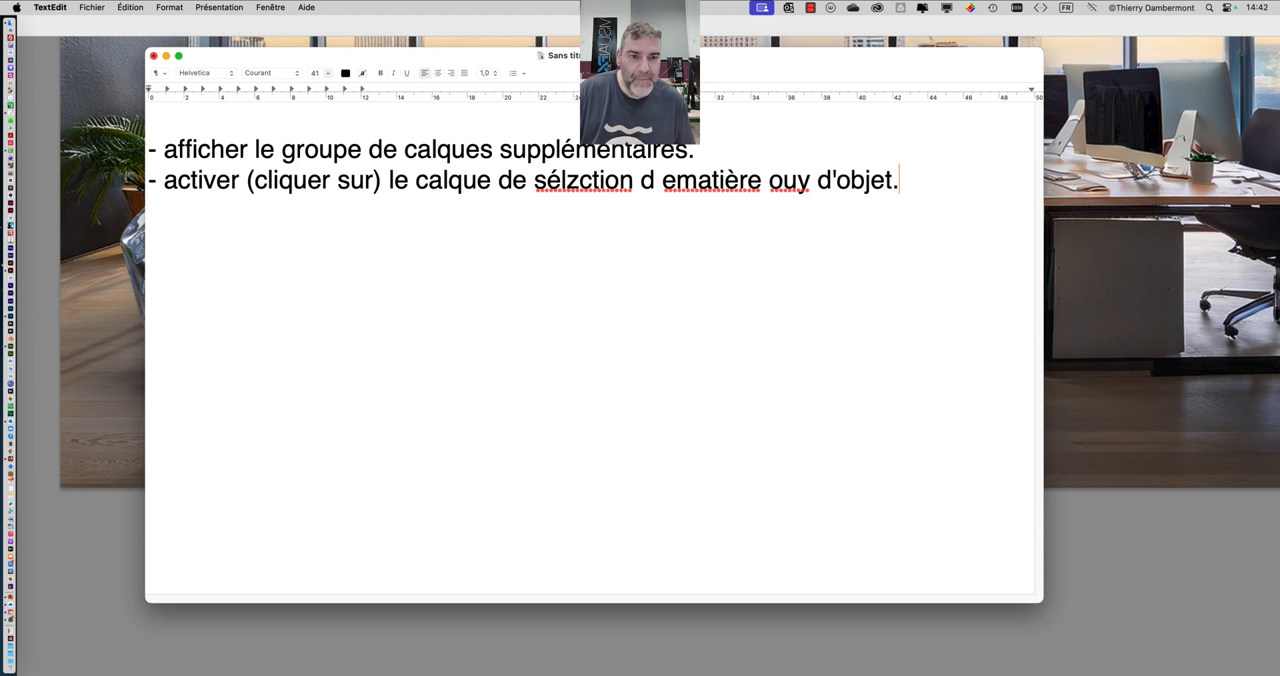
# - Correct the typos in the second line so its ending reads "le calque de sélection de matière ou d'objet."
pyautogui.click(806, 181)
pyautogui.press('BackSpace')
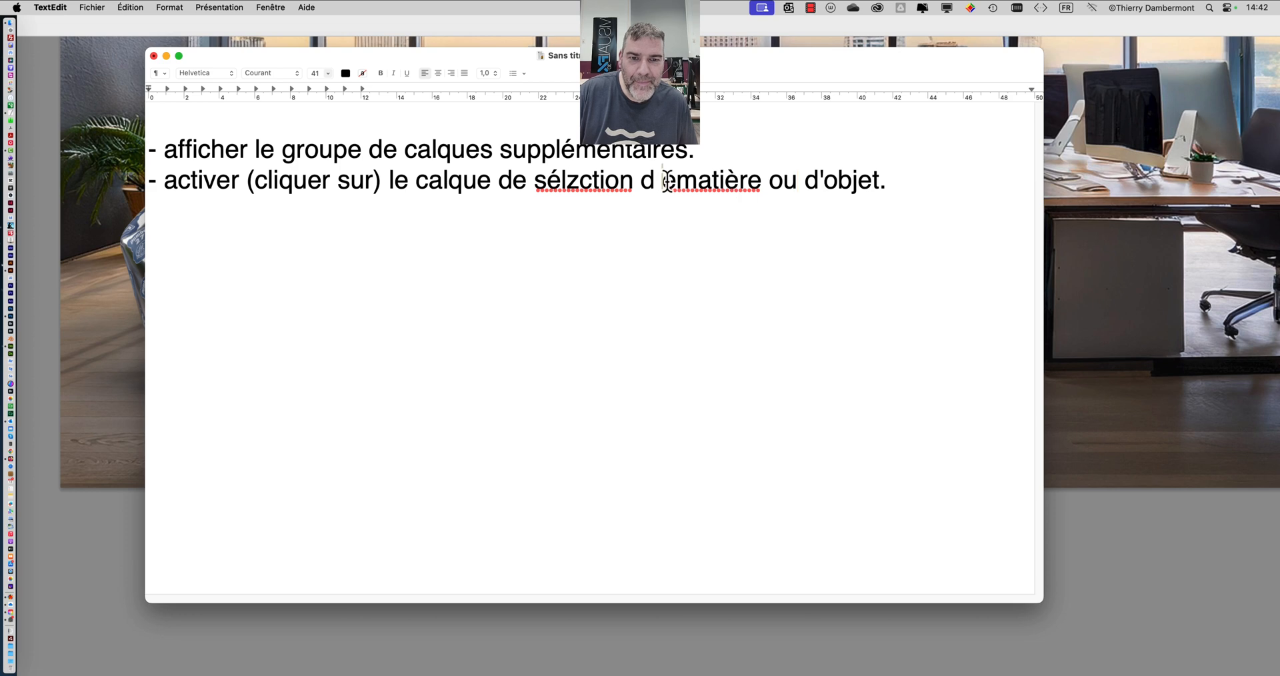
pyautogui.press('BackSpace')
pyautogui.press('Right')
pyautogui.write('e')
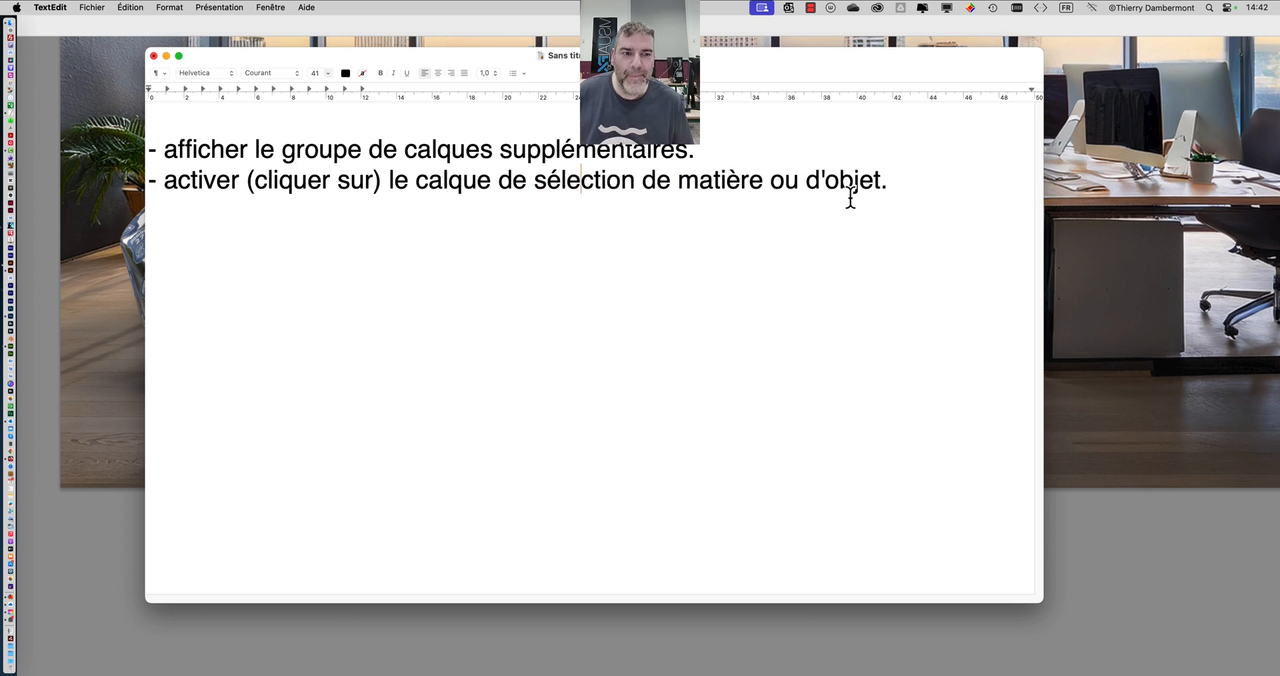
# - Add a third list line reading "- Menu Sélection / Plages de couleurs, pipette de gauche, cliquer."
pyautogui.click(903, 180)
pyautogui.press('Return')
pyautogui.write('- ')
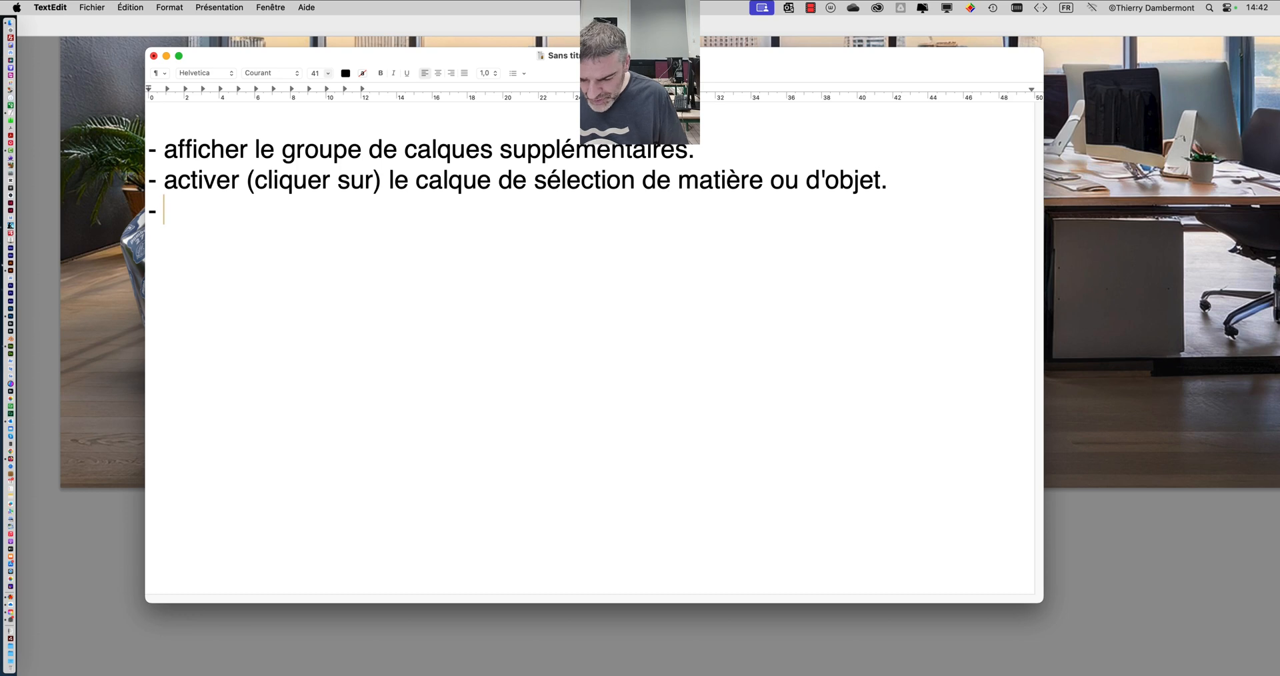
pyautogui.write('S')
pyautogui.press('BackSpace')
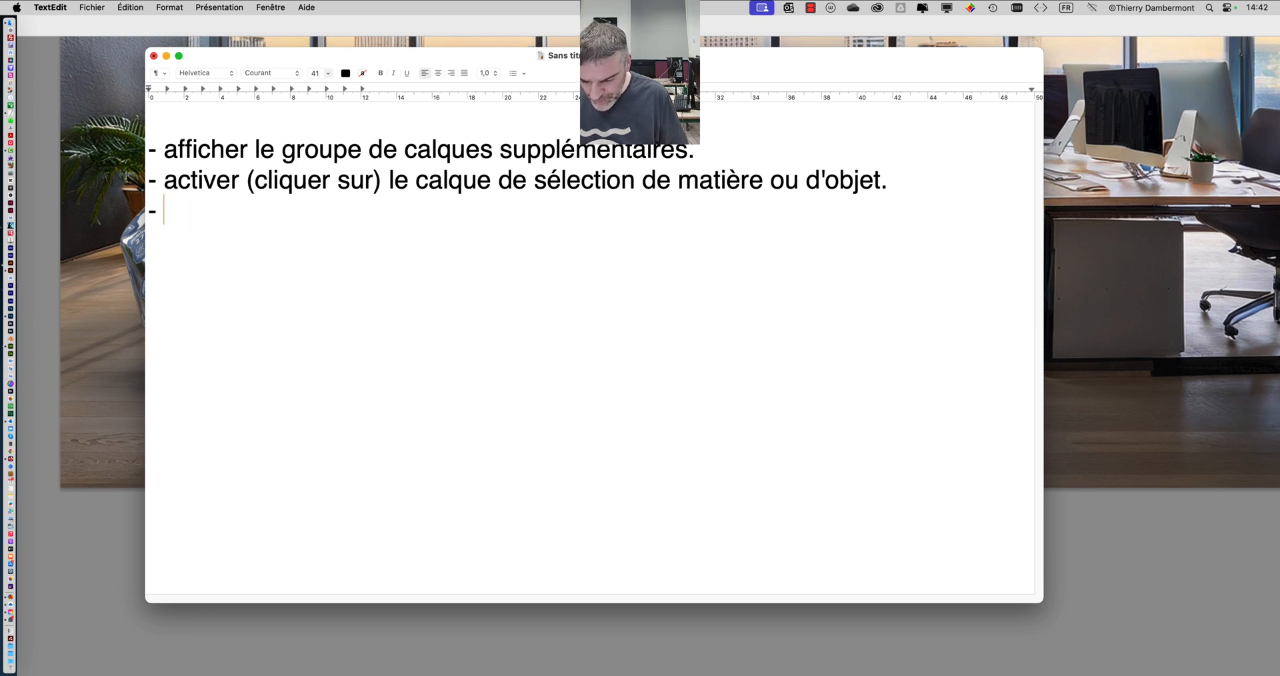
pyautogui.write('Menu Sélect')
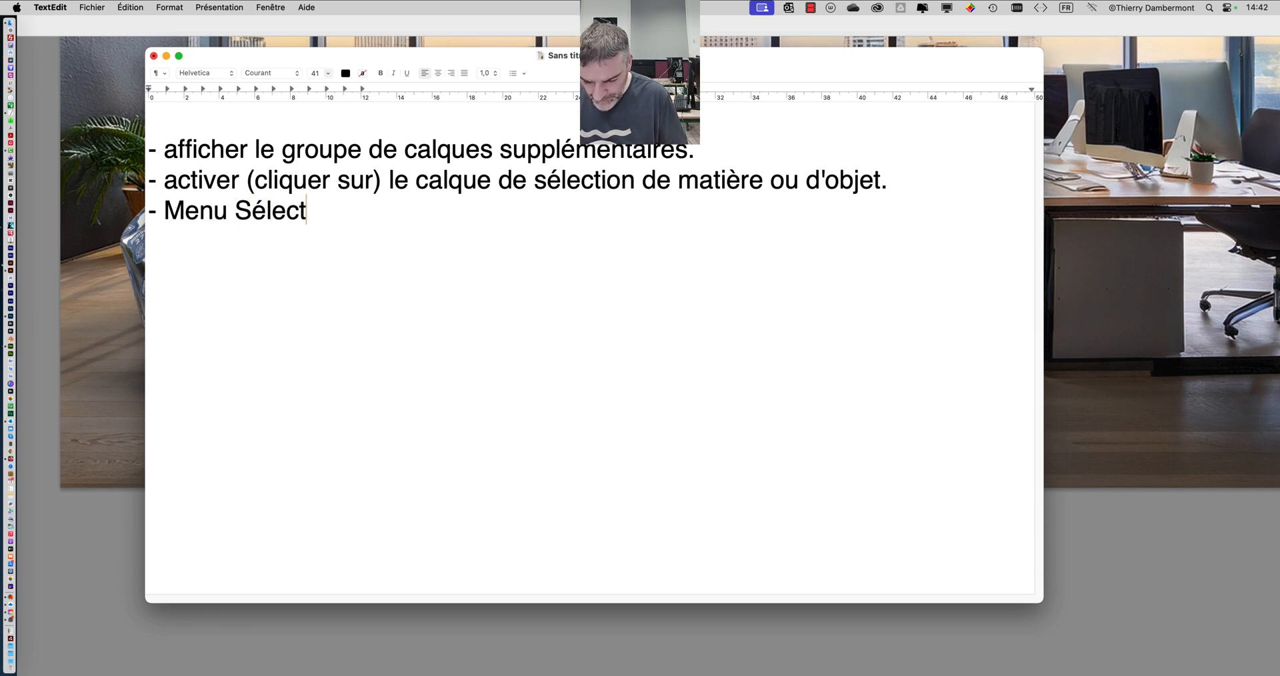
pyautogui.write('ion / Plages d')
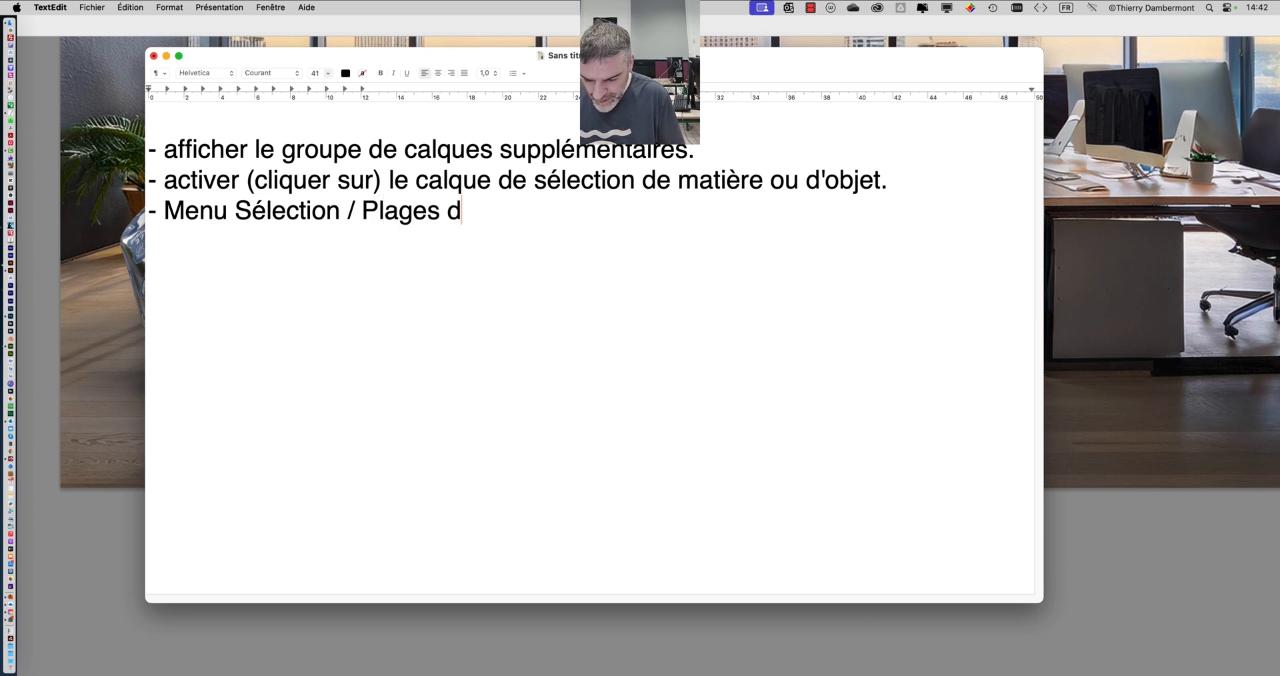
pyautogui.write('e couleurs')
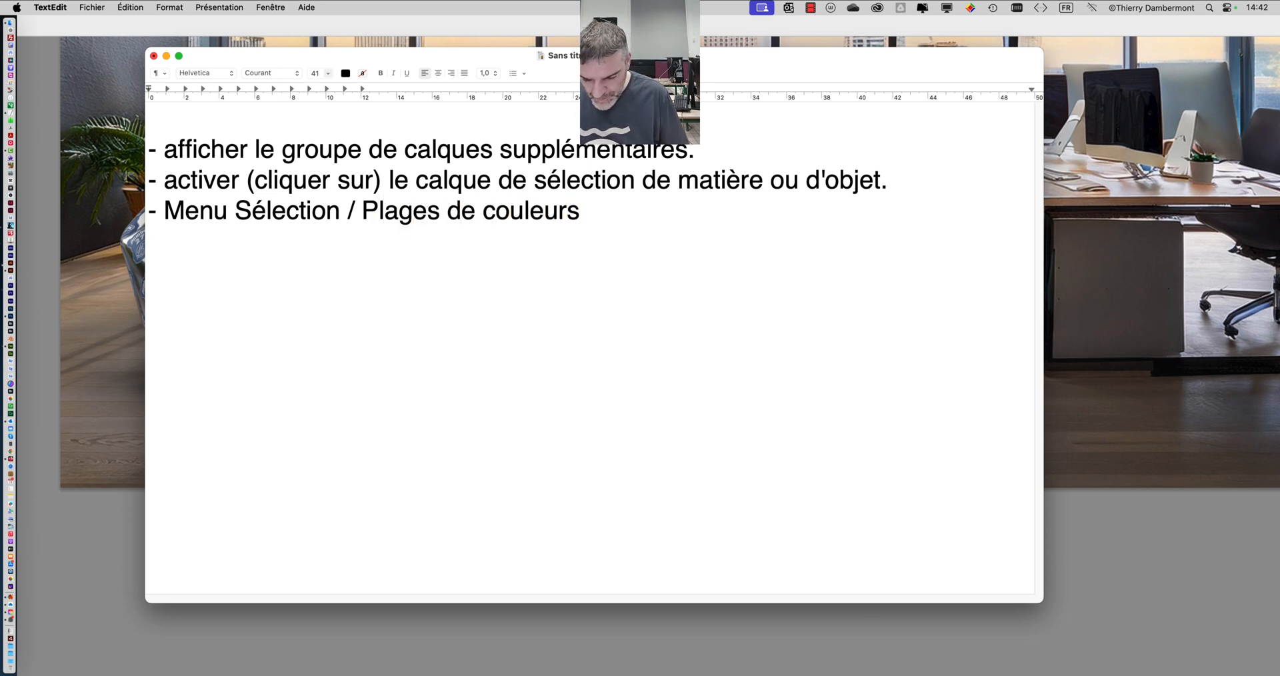
pyautogui.write(', pipette de ')
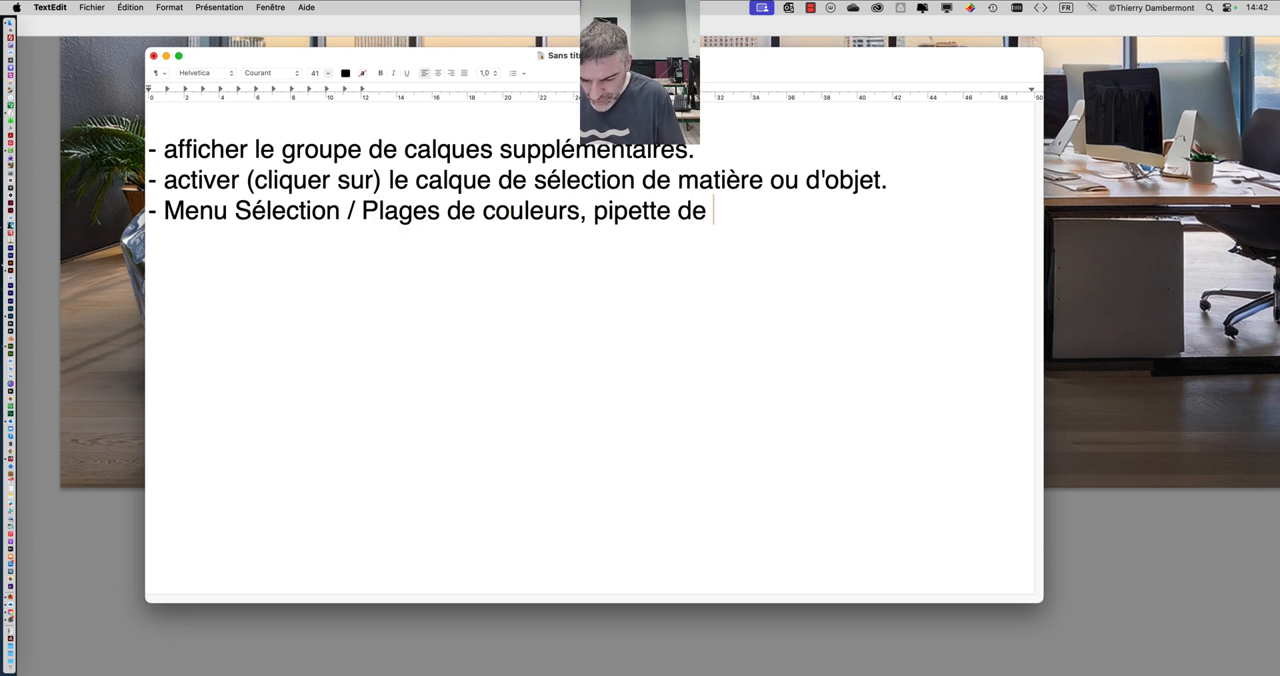
pyautogui.write('gauche,')
pyautogui.press('BackSpace')
pyautogui.write(', cliquer.')
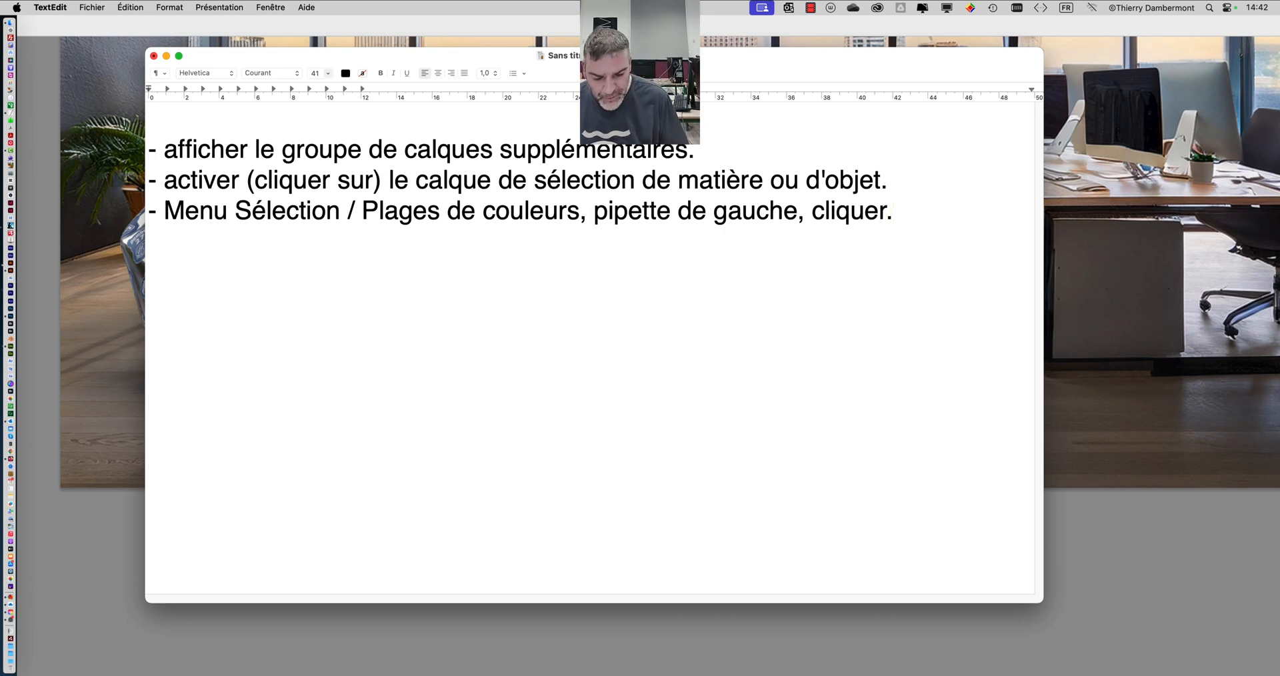
# - Add the line "- Enlever l'œil en face du groupe de calques supplémentaires.", reusing the layer group wording from the first line
pyautogui.write('- ')
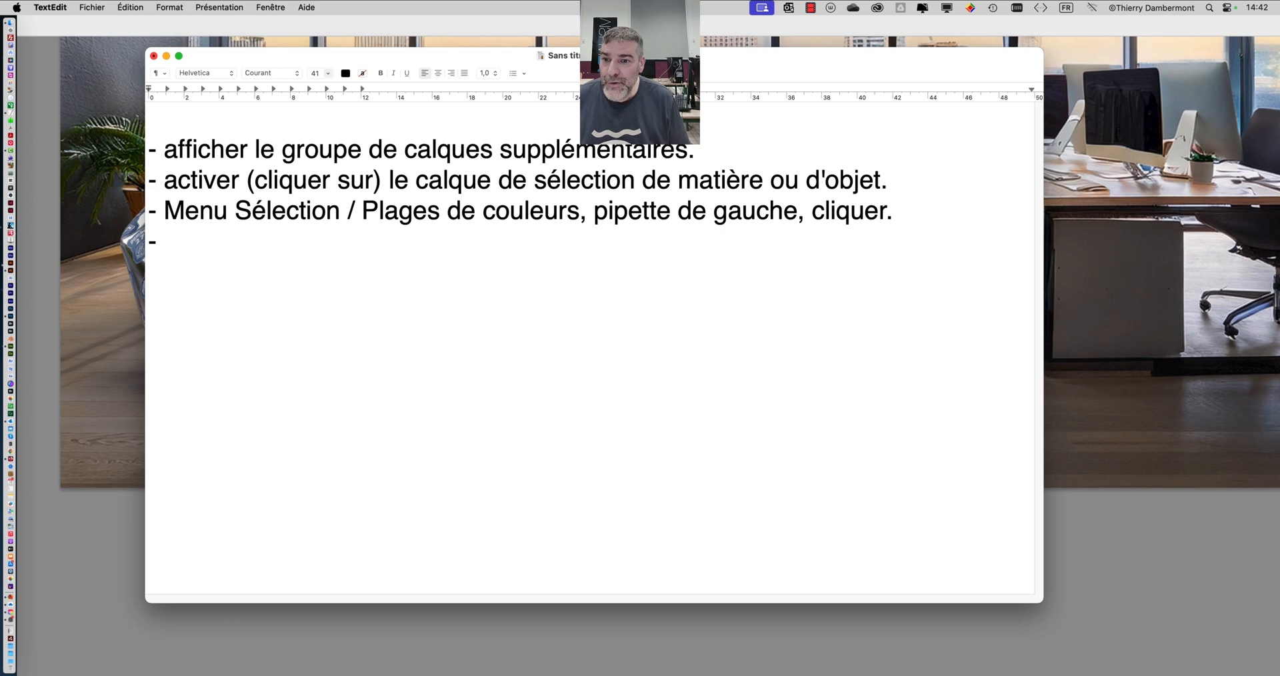
pyautogui.write("Enlever l'")
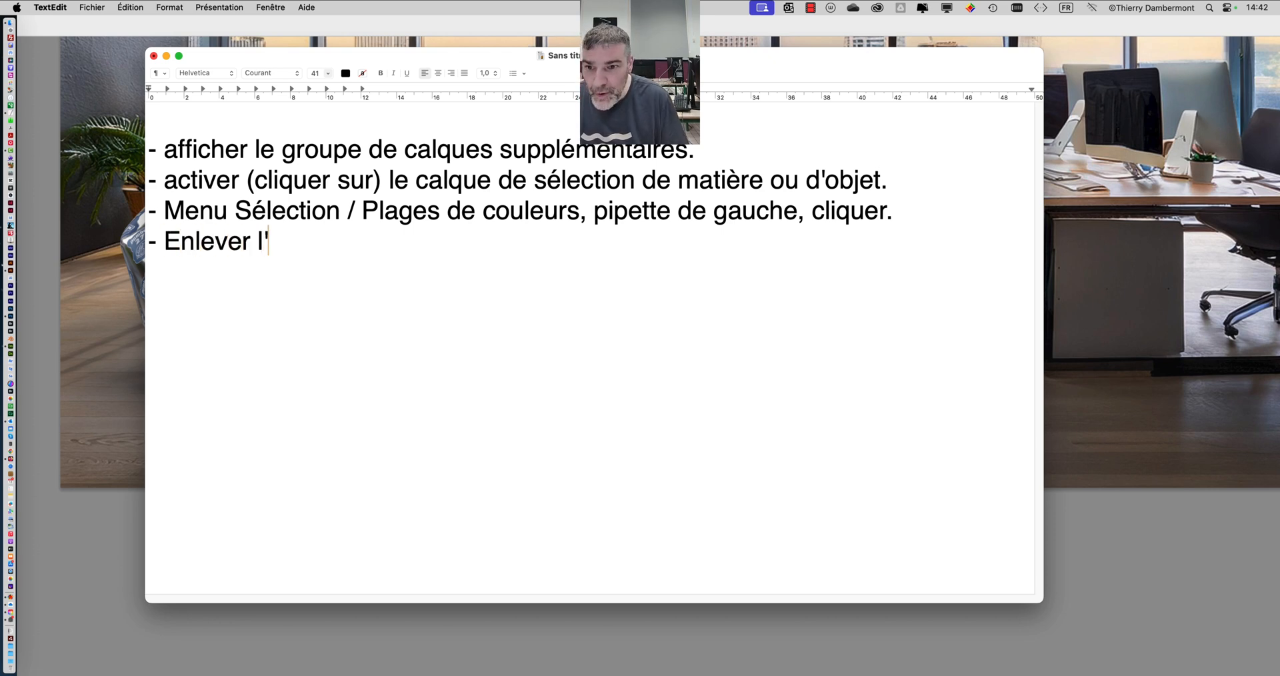
pyautogui.write('œil en face du')
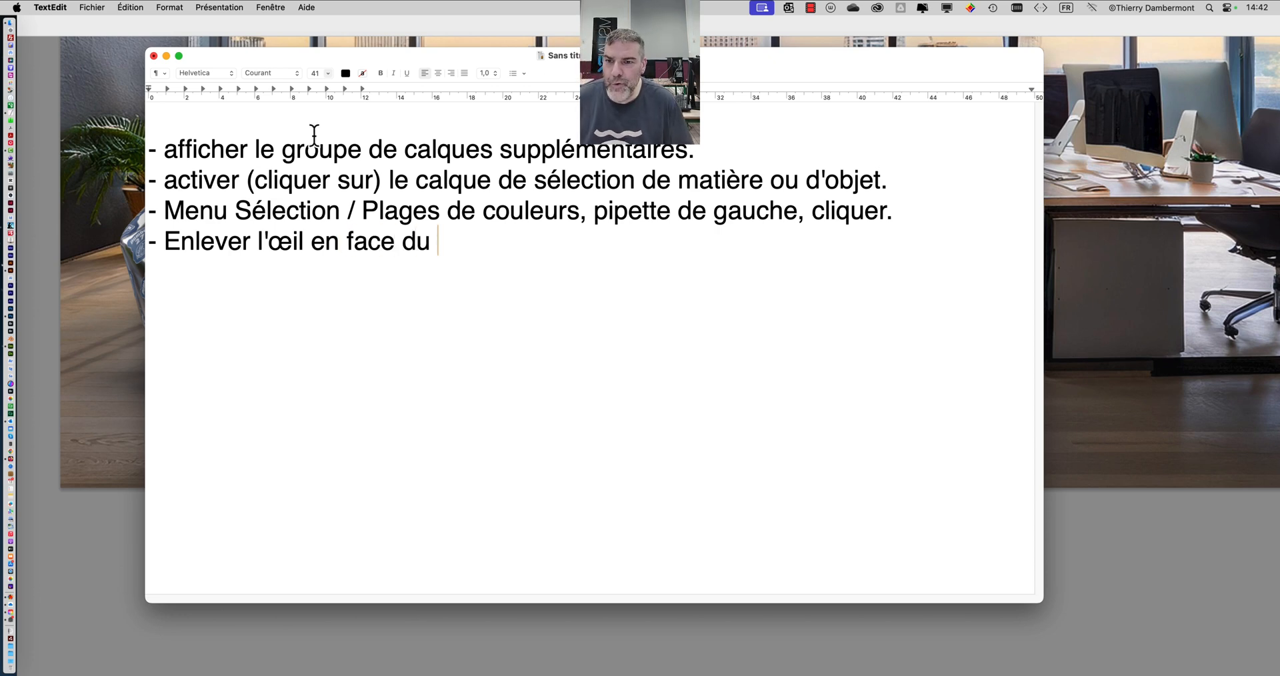
pyautogui.moveTo(283, 151); pyautogui.dragTo(681, 152)
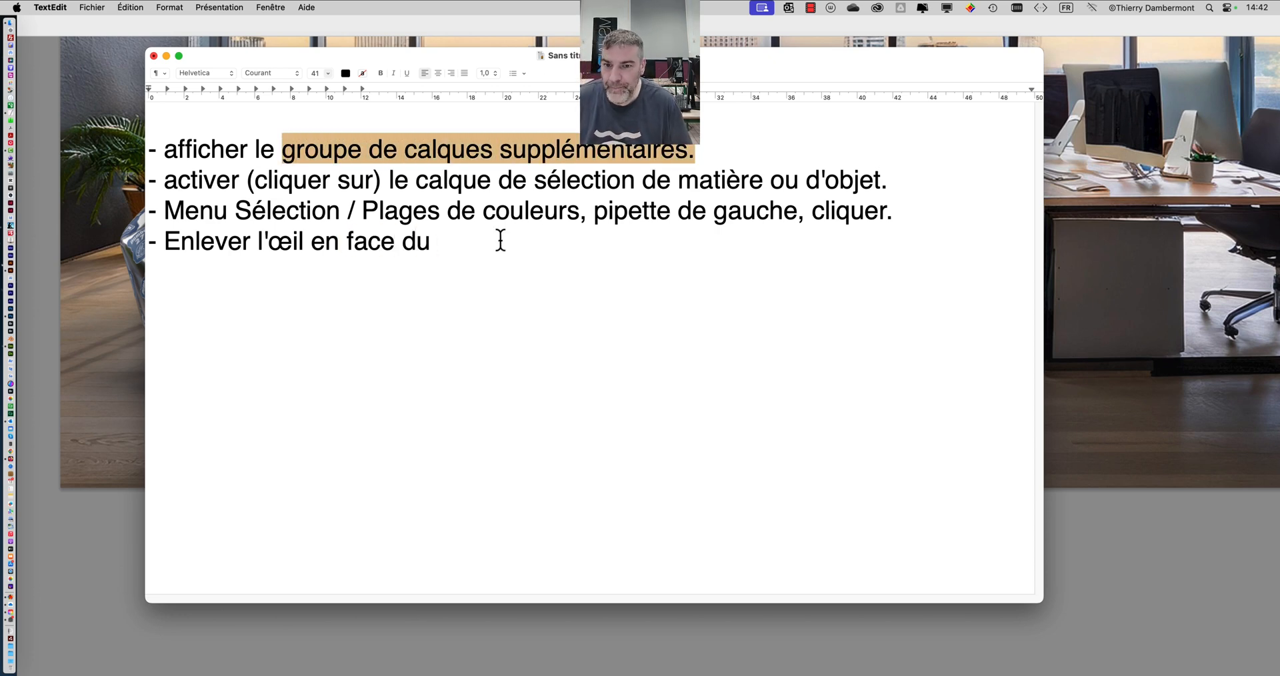
pyautogui.click(451, 246)
pyautogui.write('groupe de calques supplémentaires.')
# - Add a fifth list line reading "- Activer le calque du rendu des trois poufs."
pyautogui.press('Return')
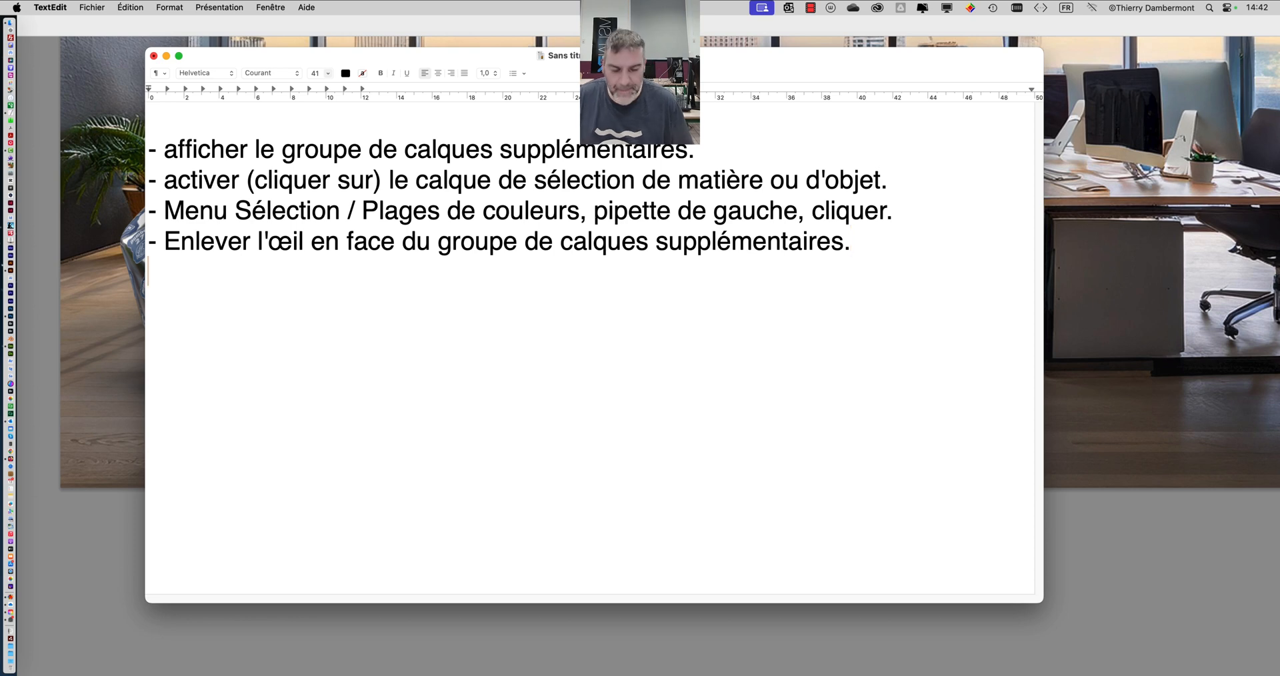
pyautogui.write('-')
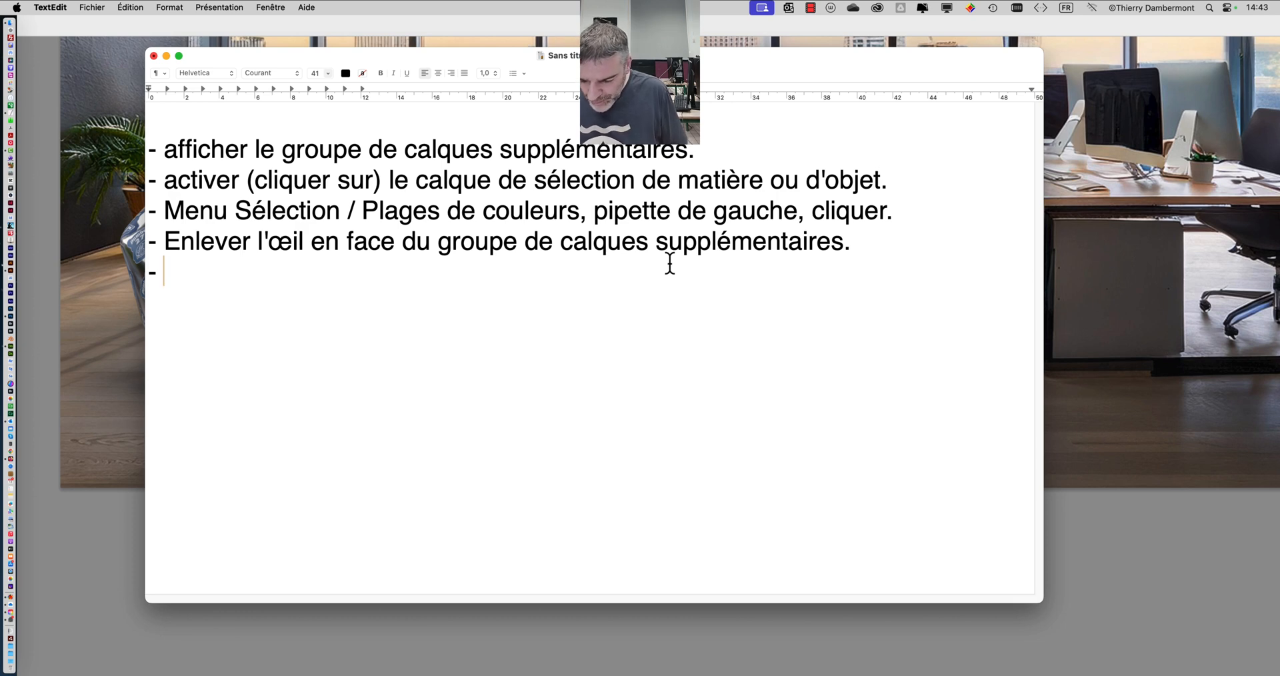
pyautogui.write('Active')
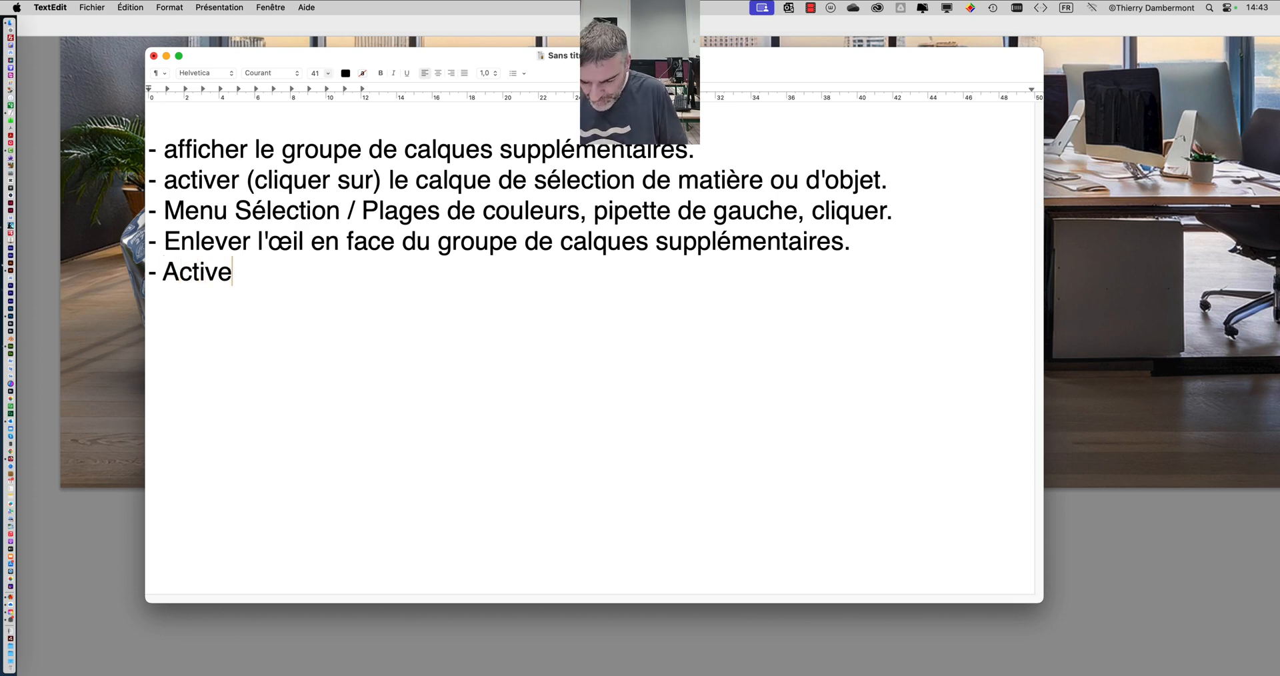
pyautogui.write('r le calque du rendu d')
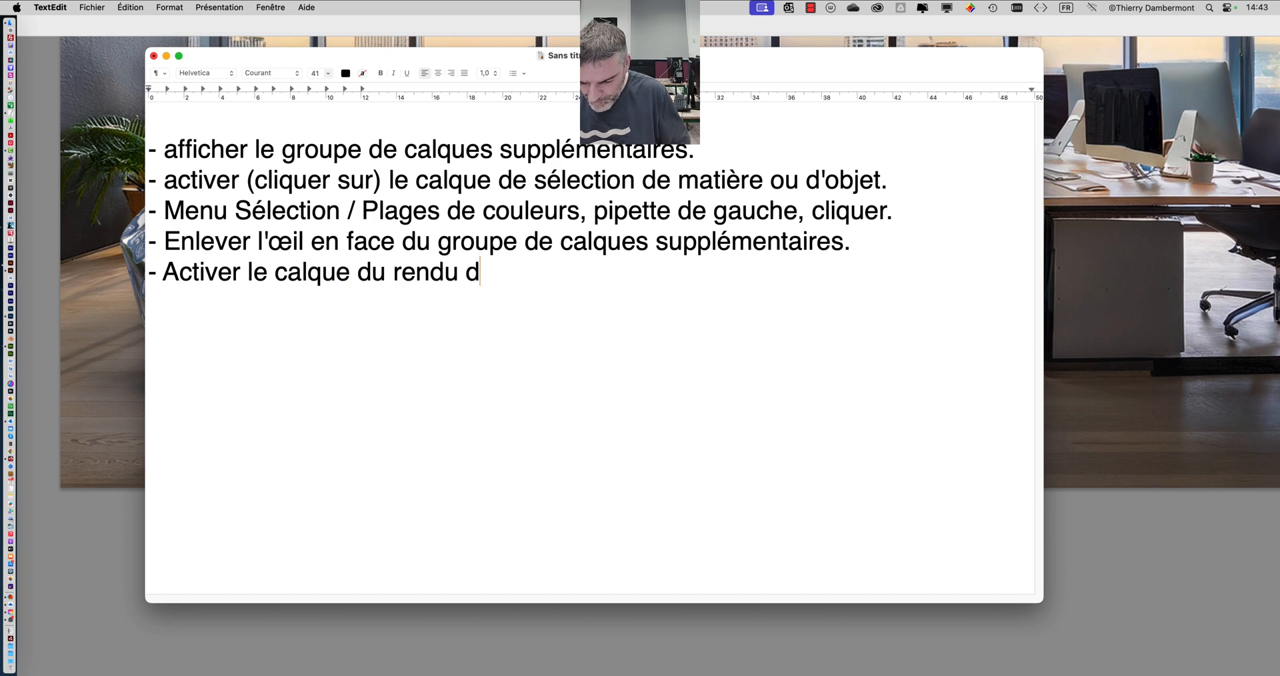
pyautogui.write('es trois poufs')
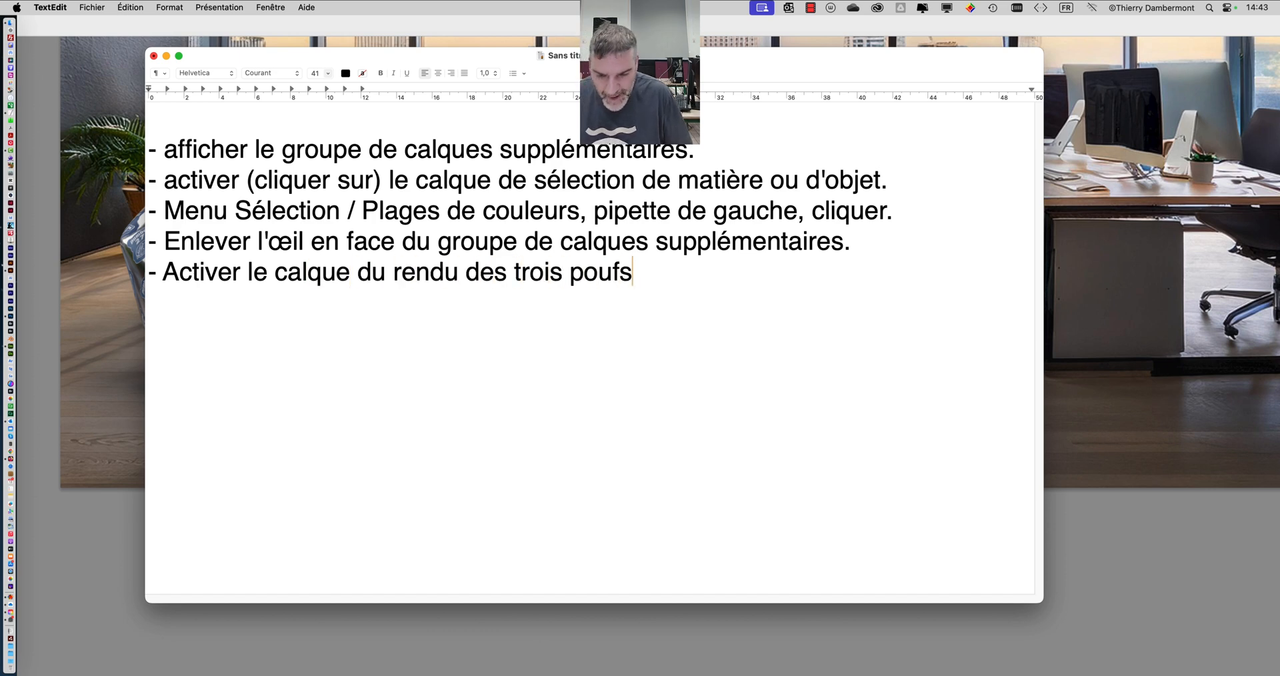
pyautogui.write('.')
# - Begin a sixth list line with the text "- CTRL-J (ou CMD-J)… Ca crée un"
pyautogui.press('Return')
pyautogui.write('- ')
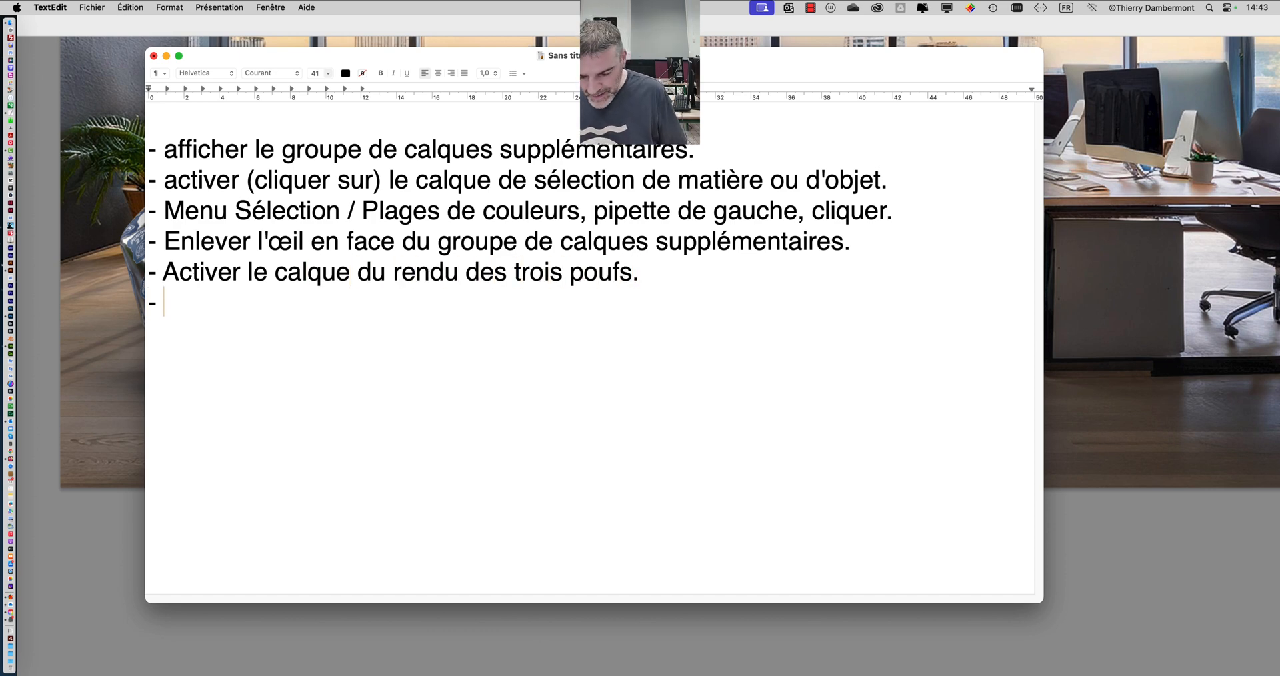
pyautogui.write('CT')
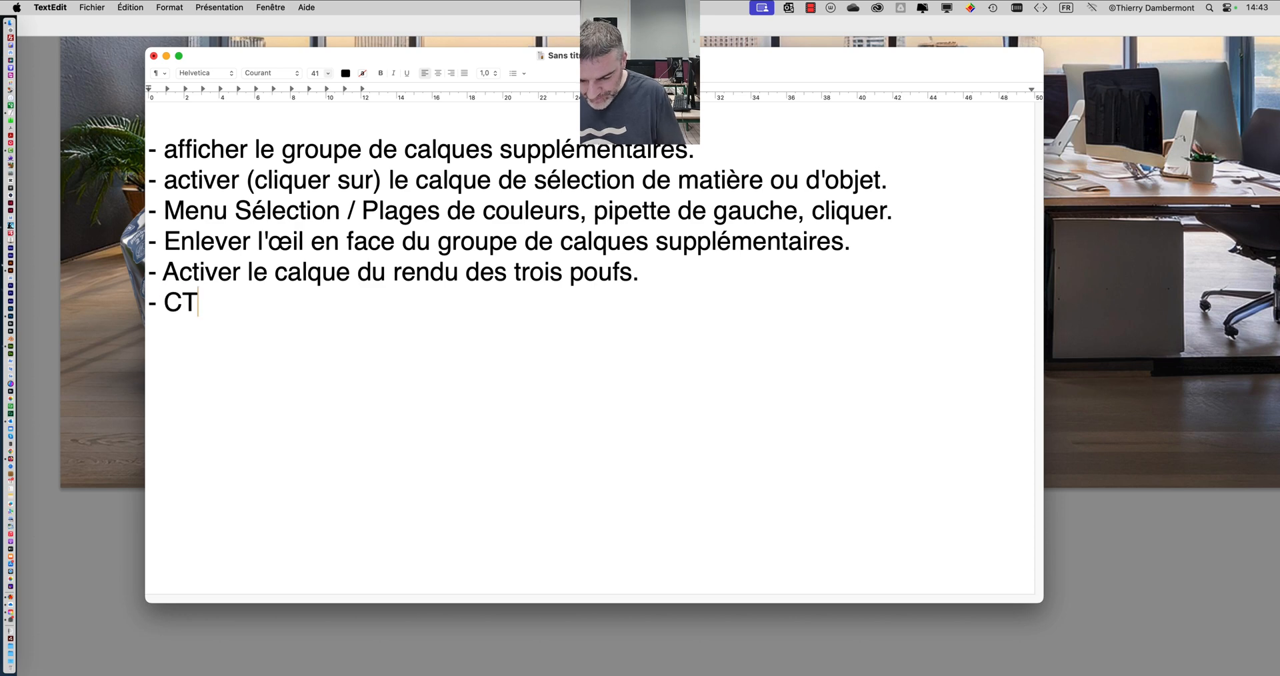
pyautogui.write('RL-J (ou CM')
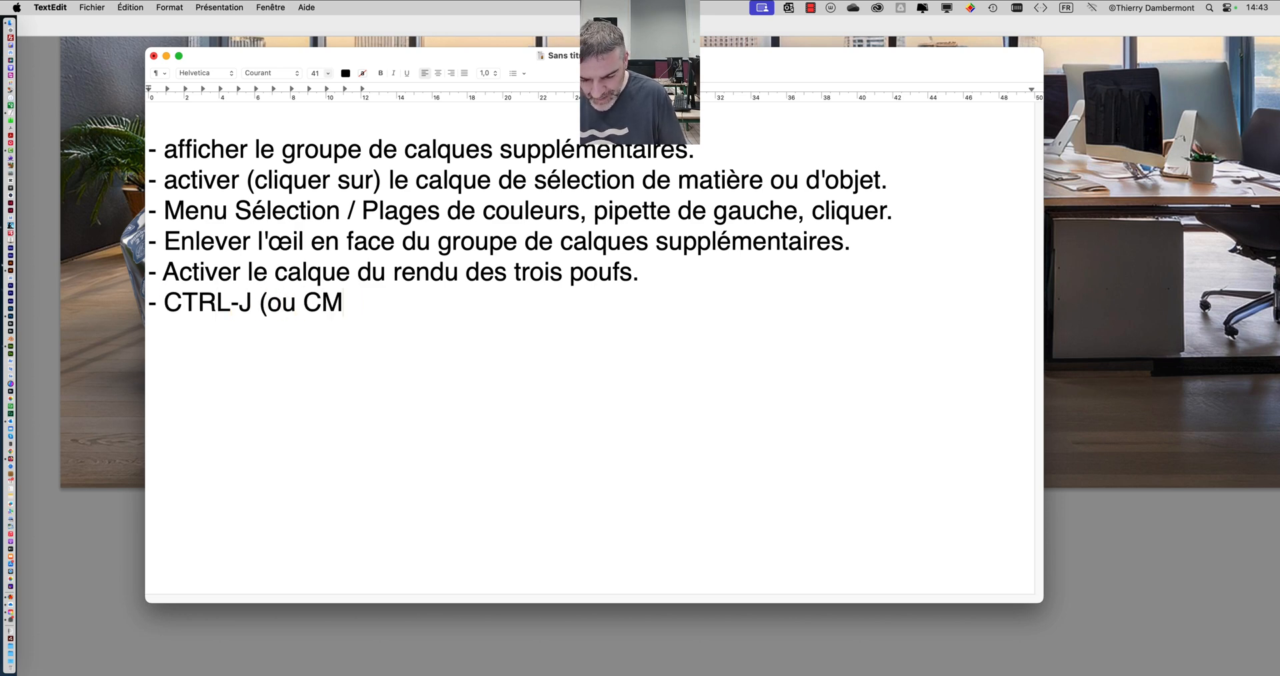
pyautogui.write('D-J')
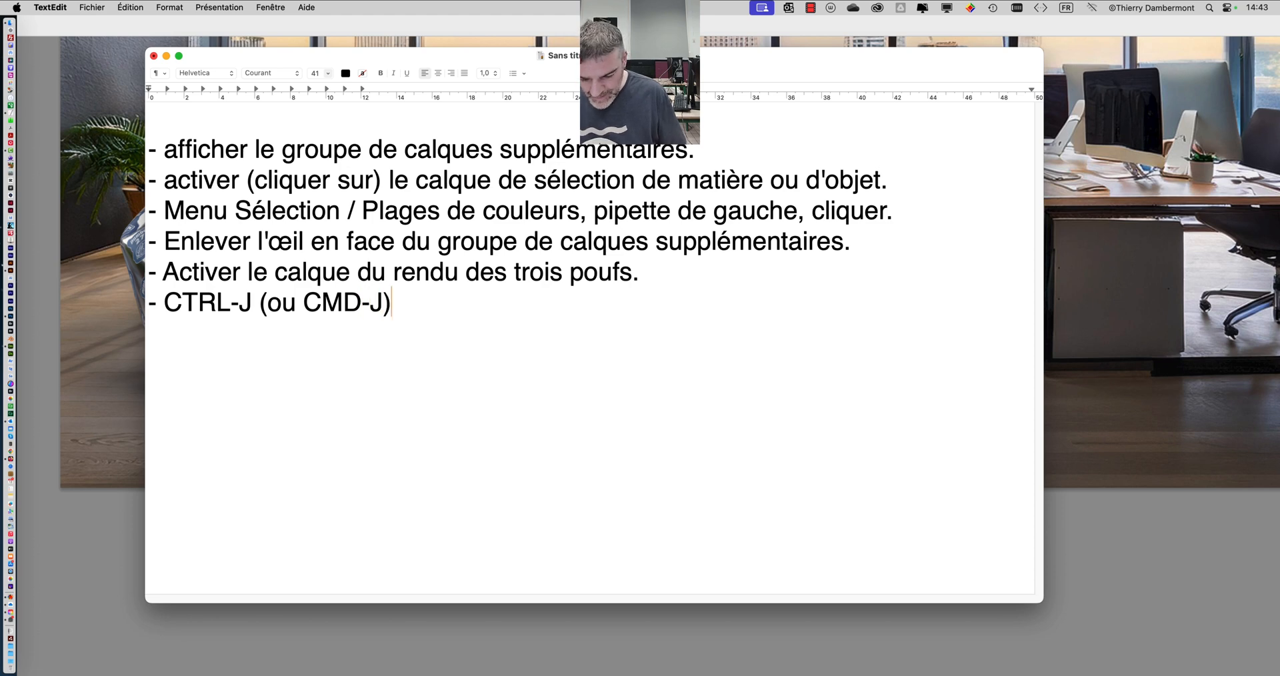
pyautogui.write(')… Ca crée ')
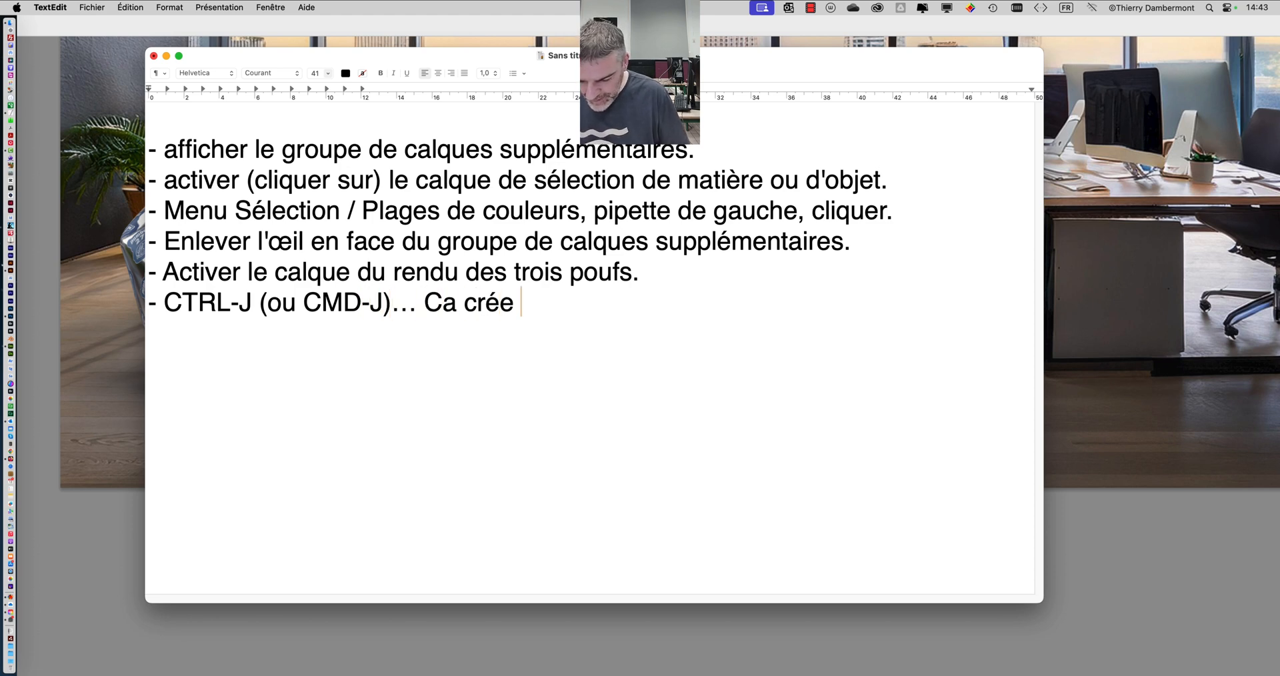
pyautogui.write('un calque qui cont')
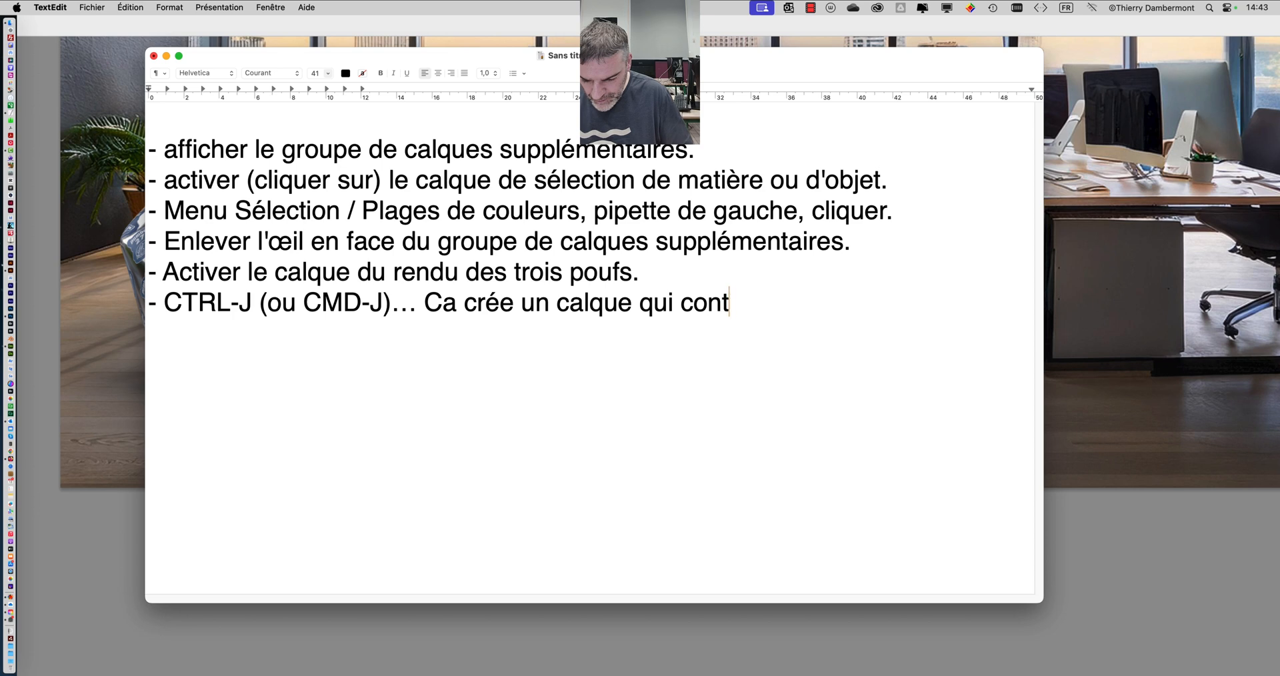
pyautogui.write('ient nu')
# - Complete the sixth line with "calque qui contient une copie du pouf qui était sélectionné.", correcting the spelling of the last word
pyautogui.press('BackSpace')
pyautogui.press('BackSpace')
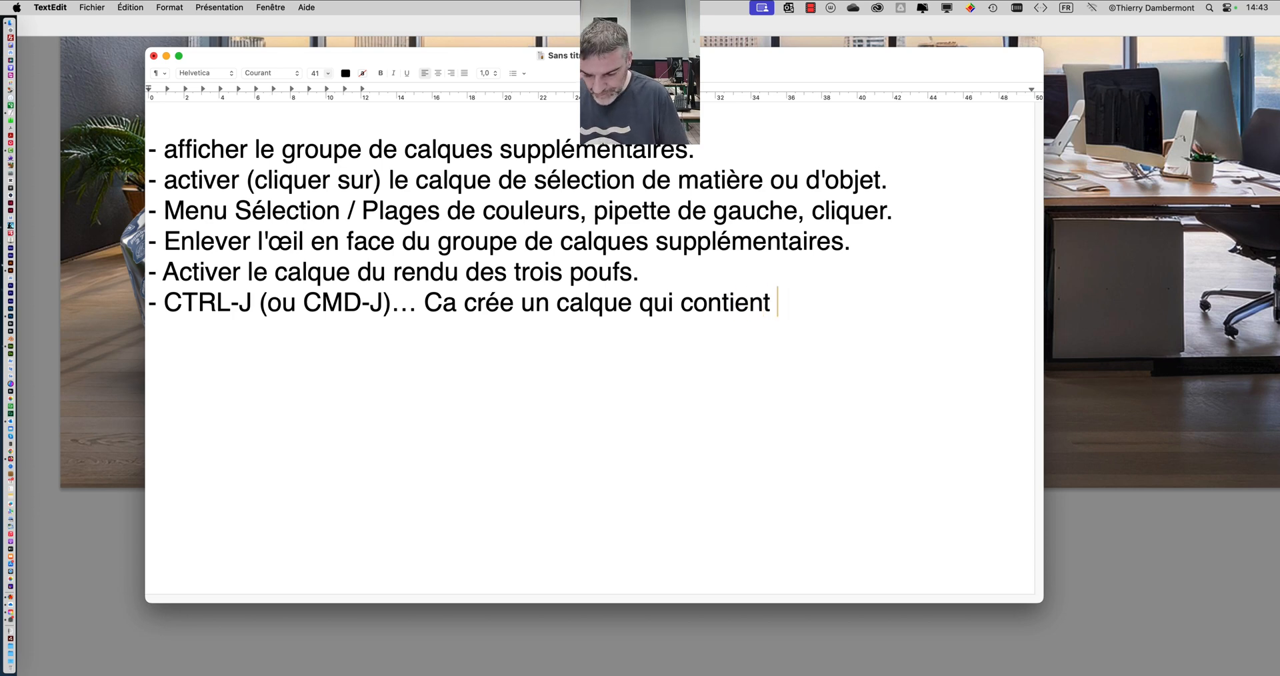
pyautogui.write('une copie du pou')
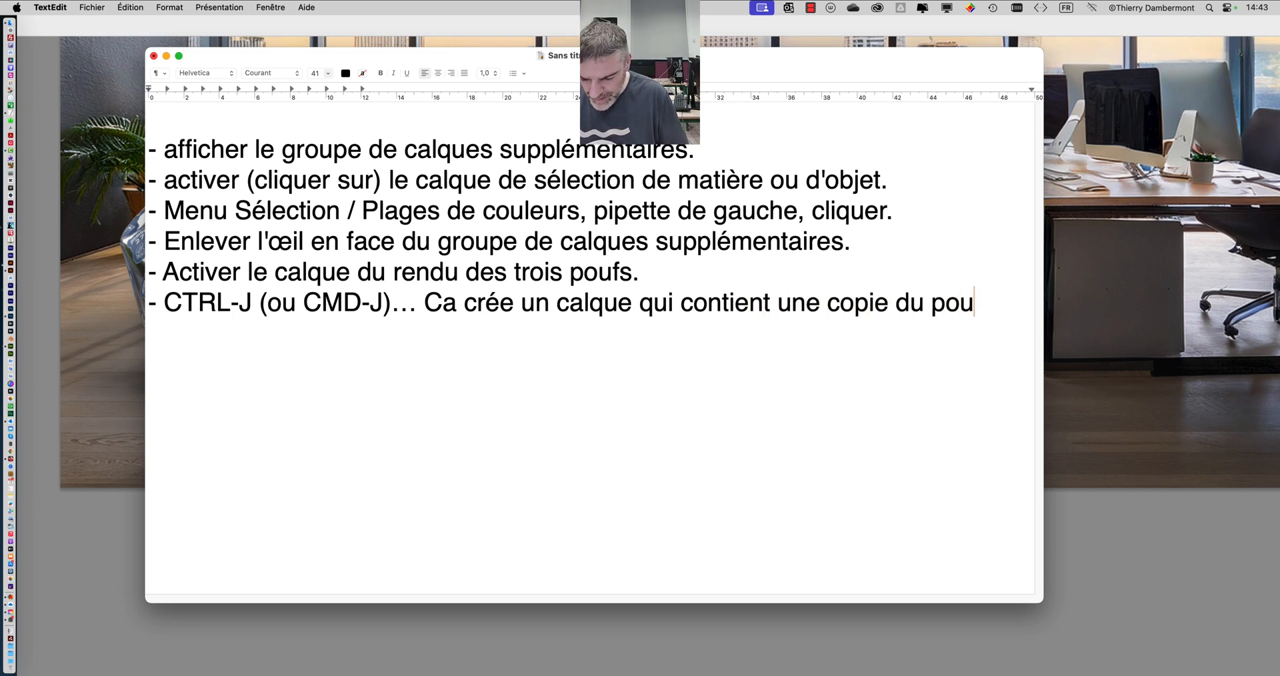
pyautogui.write('f qui était slé')
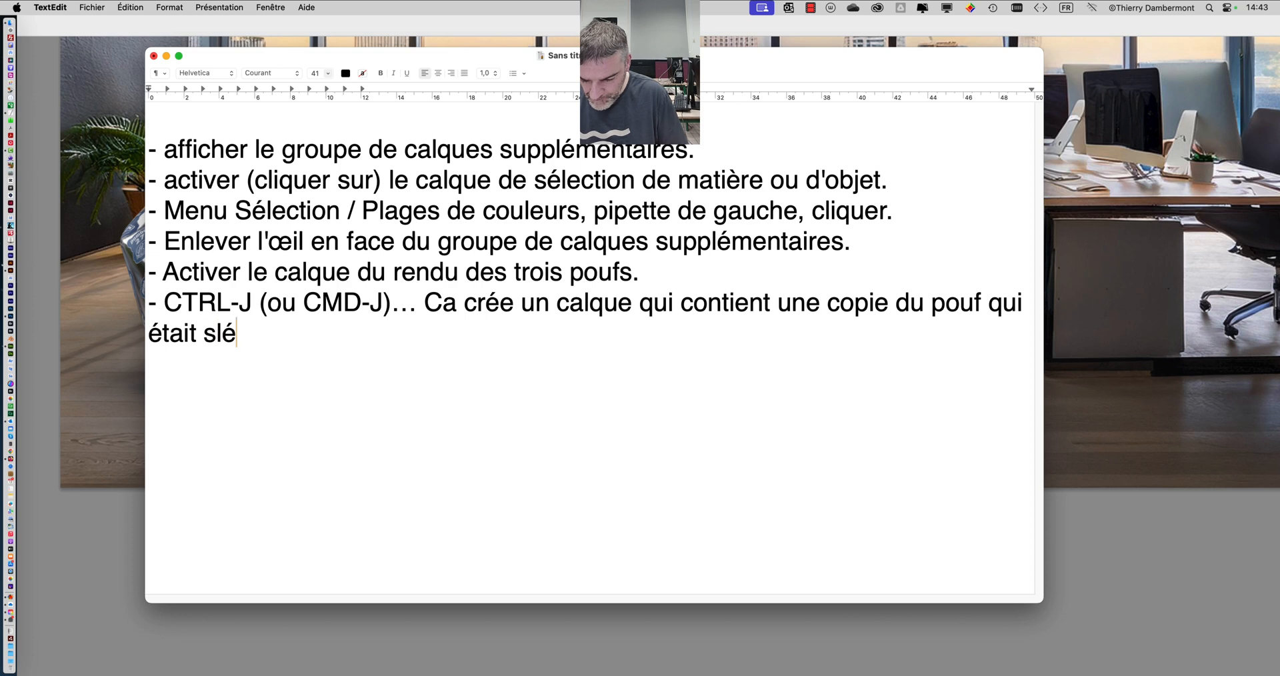
pyautogui.write('ctionné.')
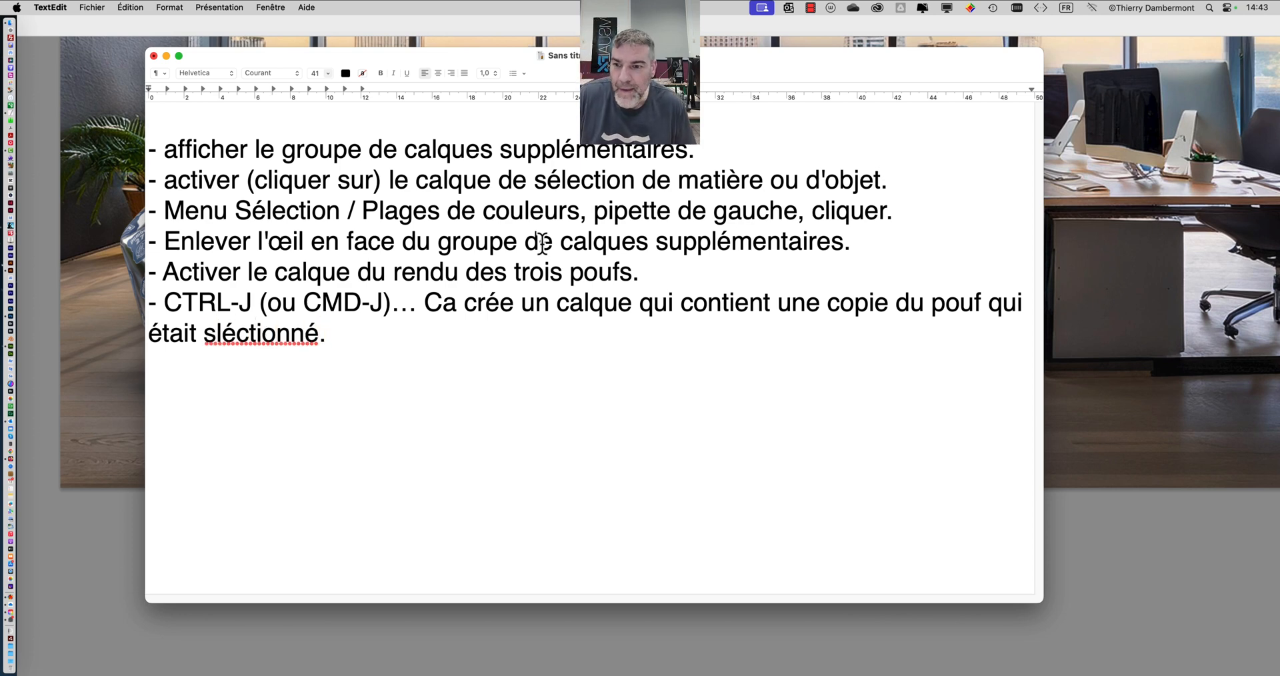
pyautogui.click(217, 332)
pyautogui.write('é')
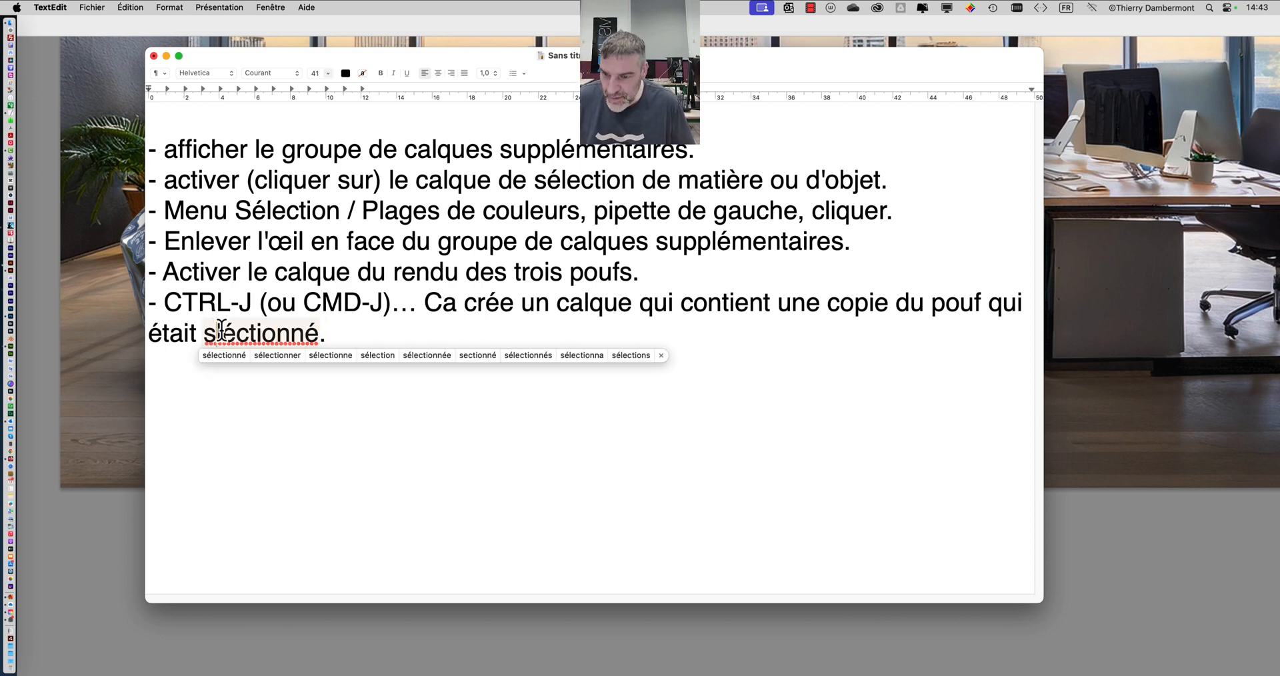
pyautogui.moveTo(237, 332); pyautogui.dragTo(248, 333)
pyautogui.write('ele')
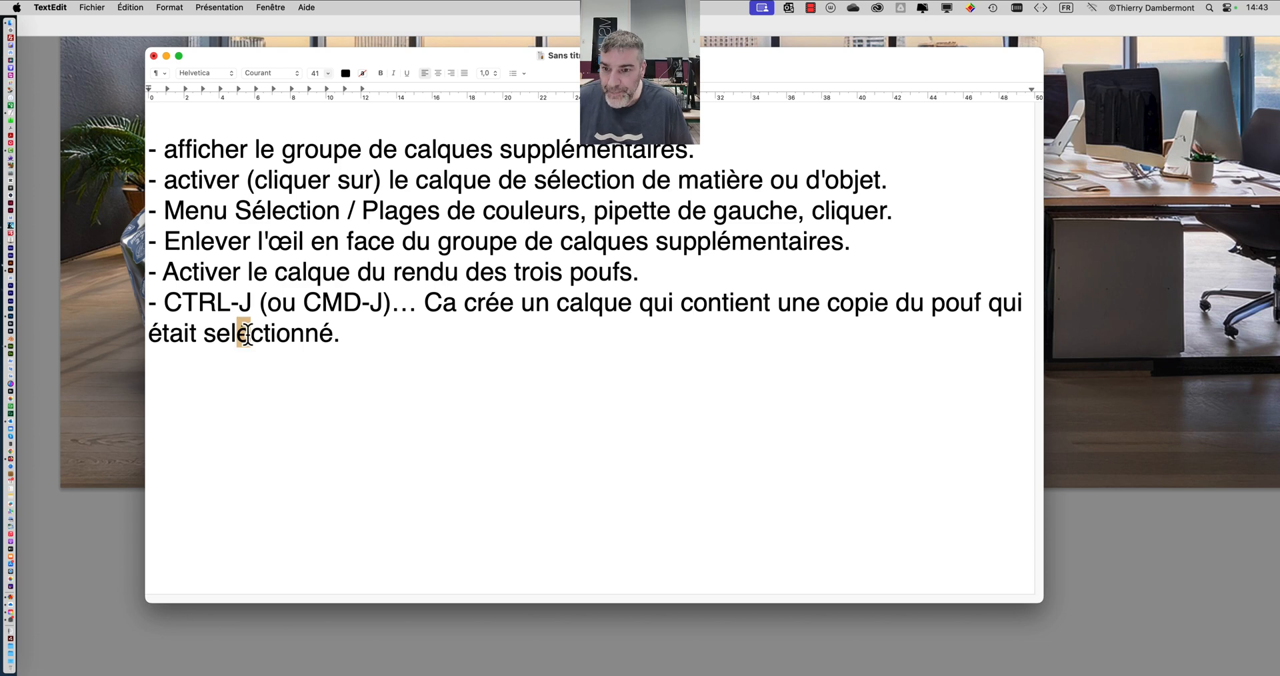
# - Add a seventh list line reading "- Convertir ce calque en Objet Dynamique"
pyautogui.click(386, 329)
pyautogui.press('Return')
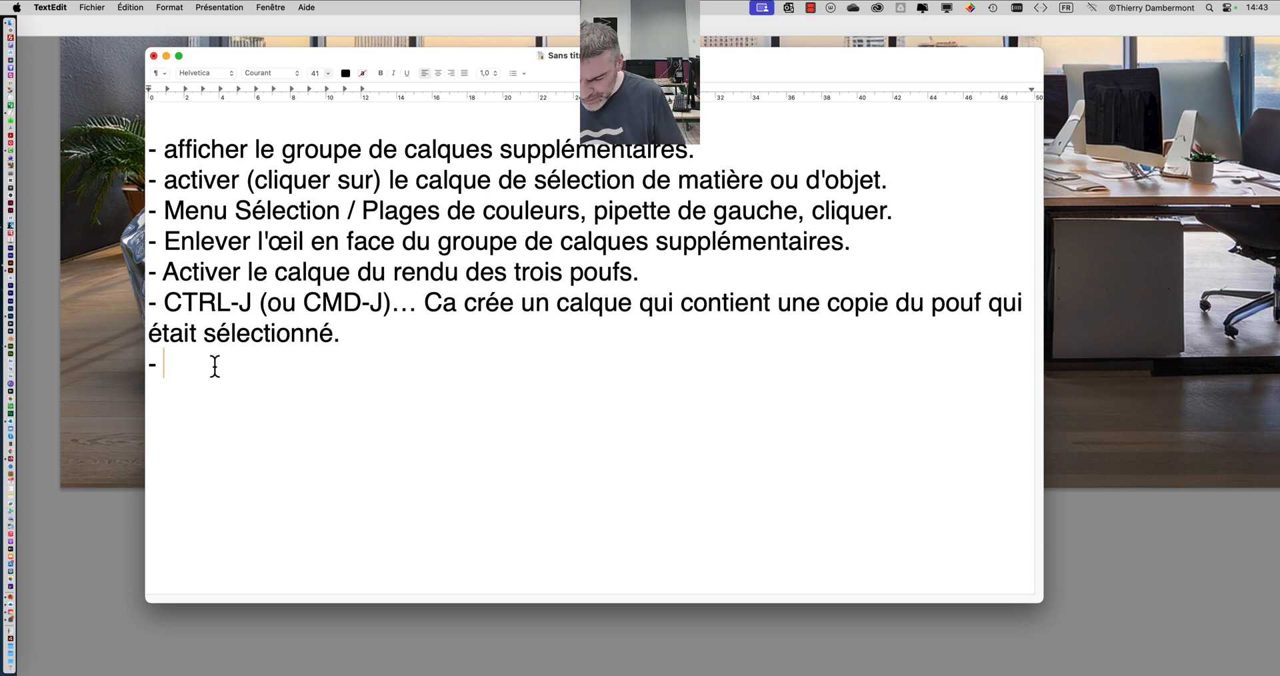
pyautogui.write('Co')
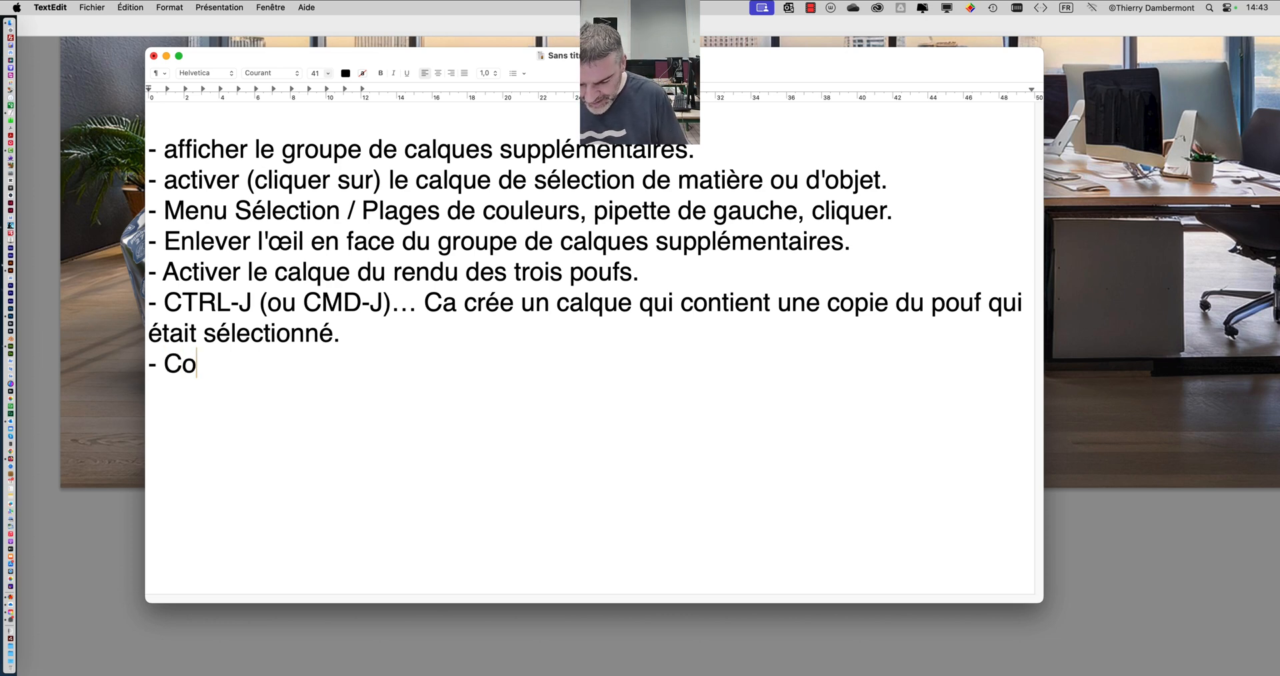
pyautogui.write('nvertir ce q')
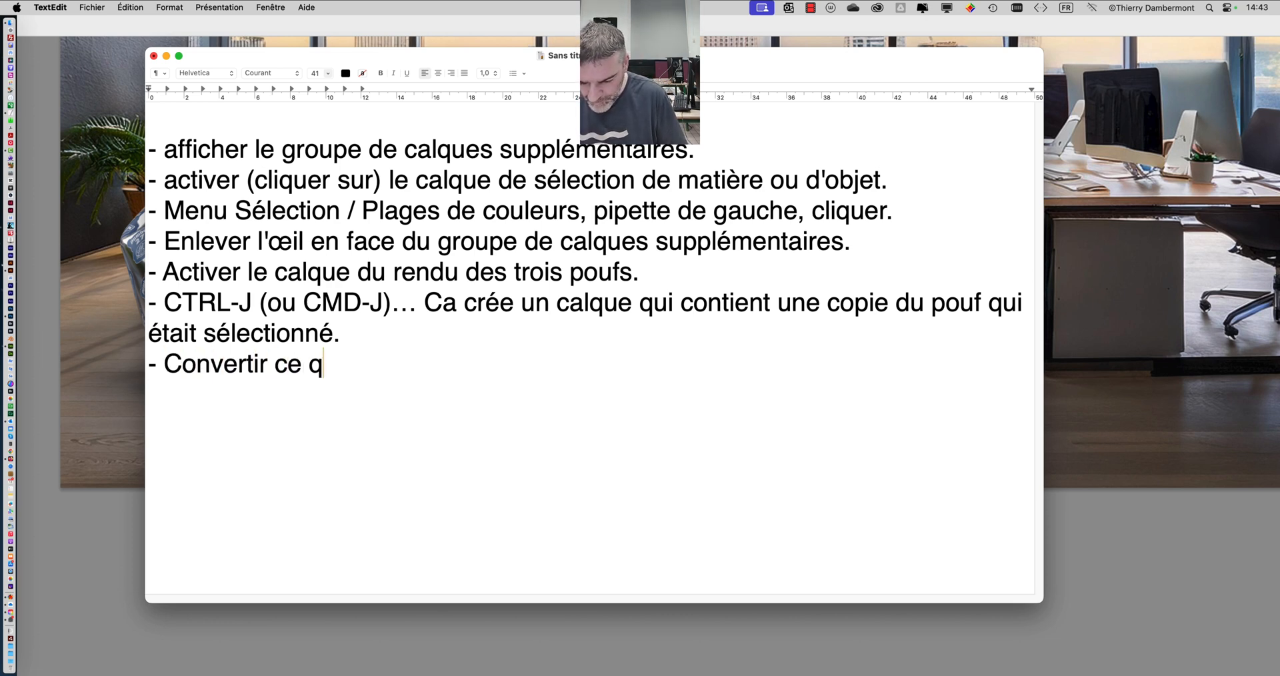
pyautogui.write('laue en o')
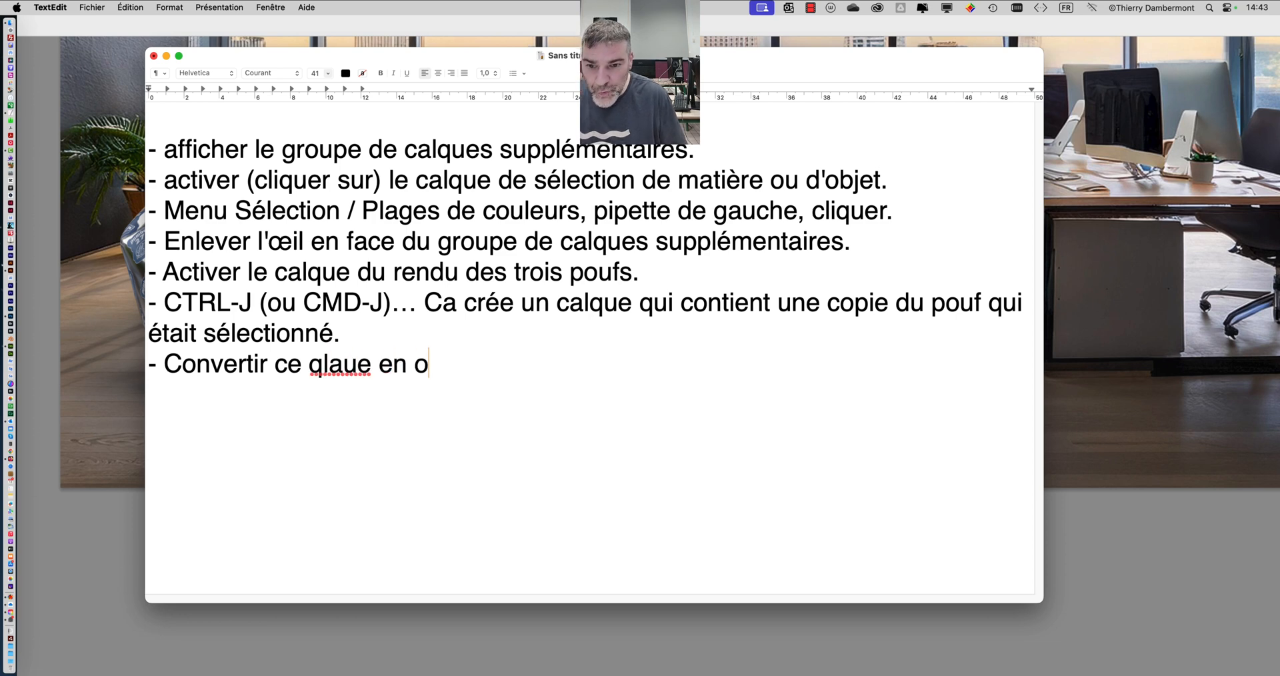
pyautogui.press('BackSpace')
pyautogui.press('BackSpace')
pyautogui.press('BackSpace')
pyautogui.press('BackSpace')
pyautogui.press('BackSpace')
pyautogui.press('BackSpace')
pyautogui.press('BackSpace')
pyautogui.press('BackSpace')
pyautogui.press('BackSpace')
pyautogui.press('BackSpace')
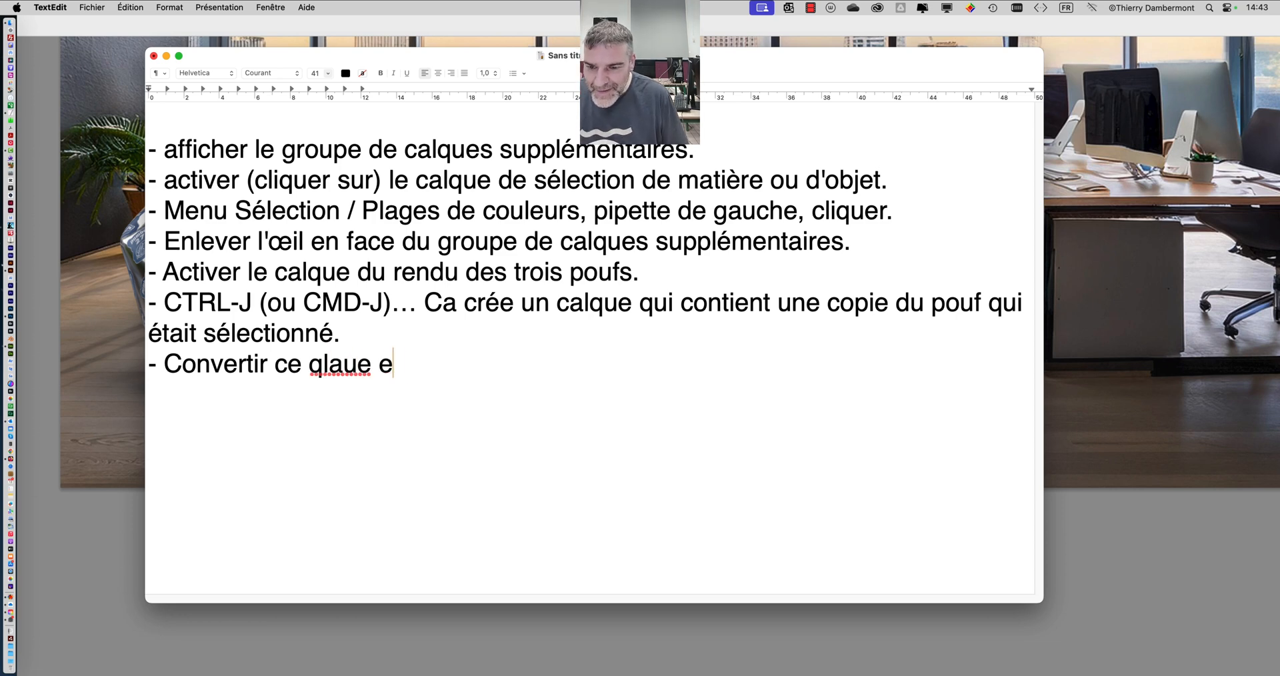
pyautogui.write('cal')
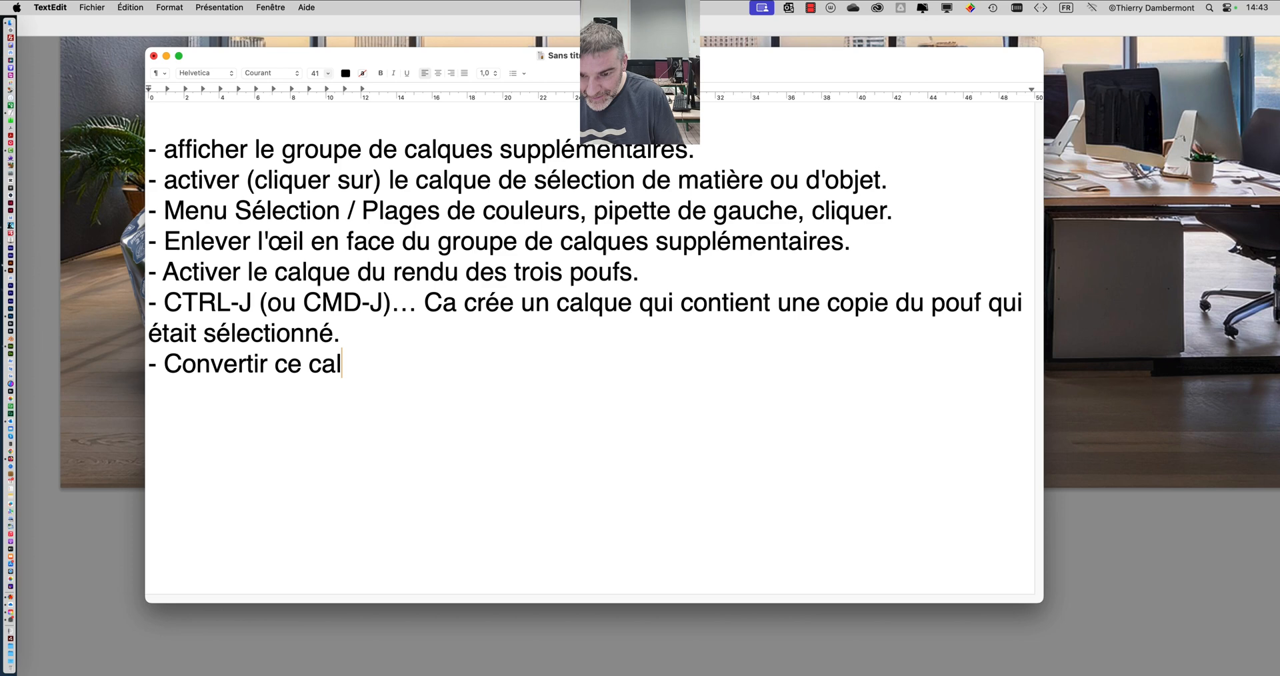
pyautogui.write('que en Objet ')
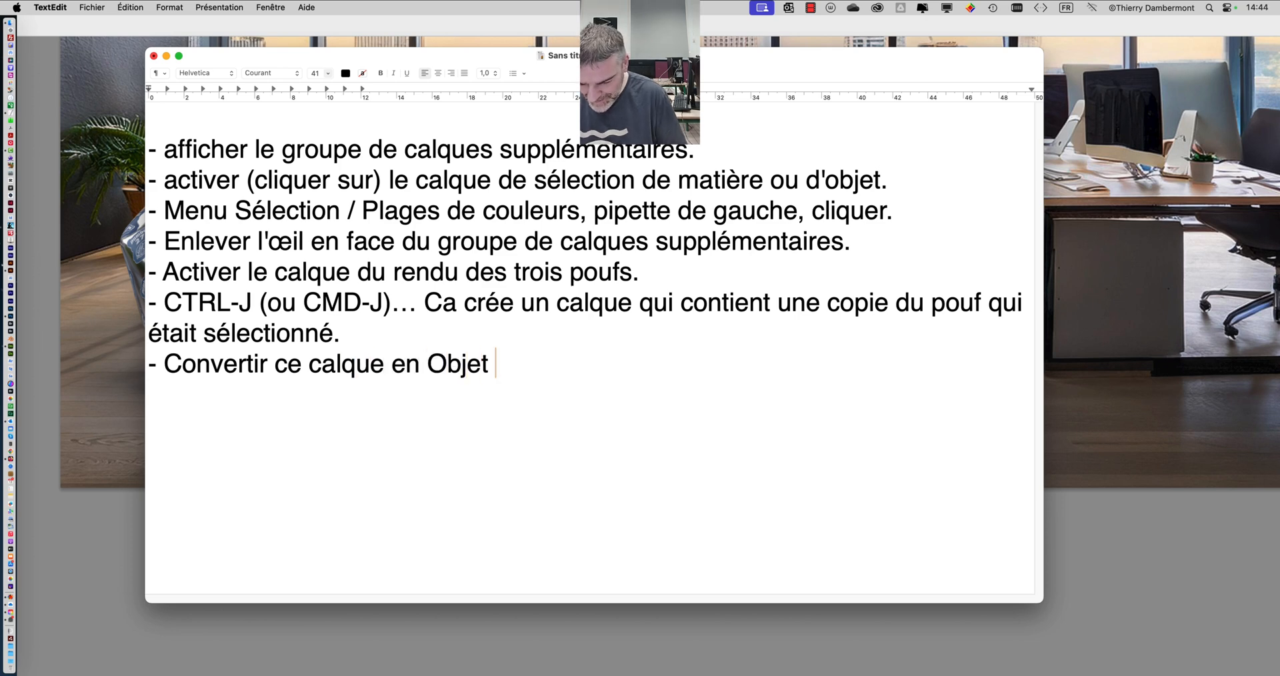
pyautogui.write('Dynamique')
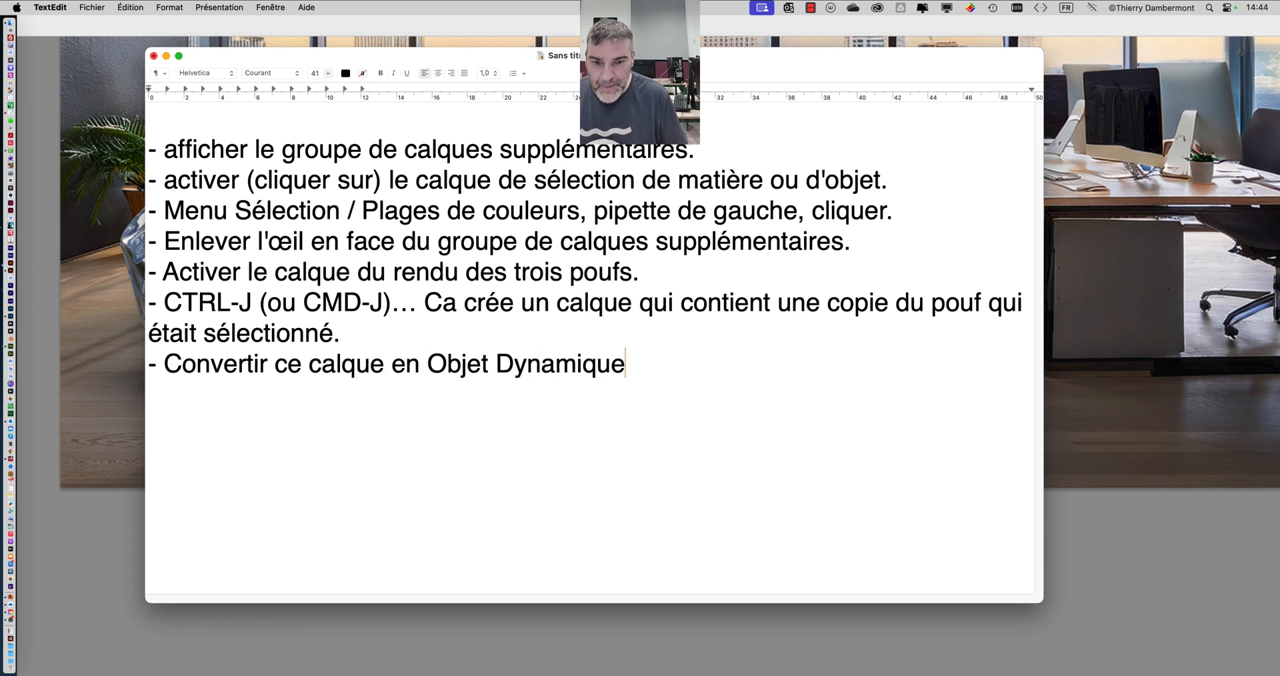
pyautogui.write('… C')
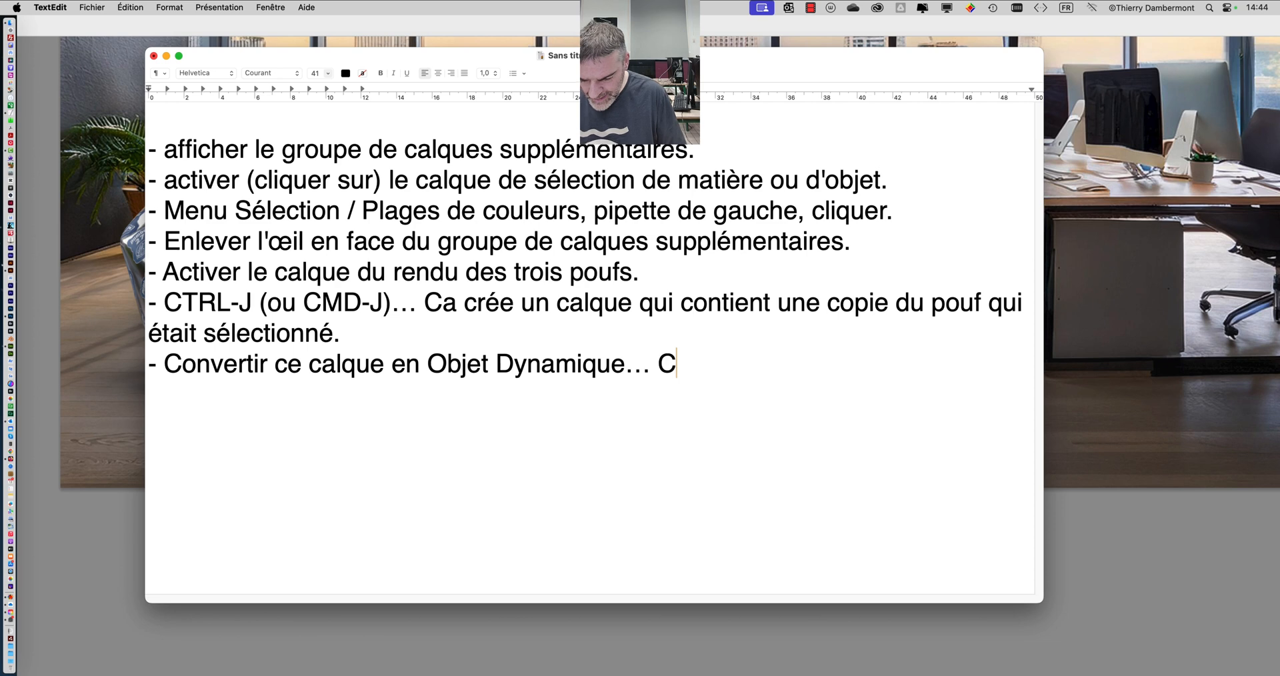
pyautogui.write('lic droit à droi')
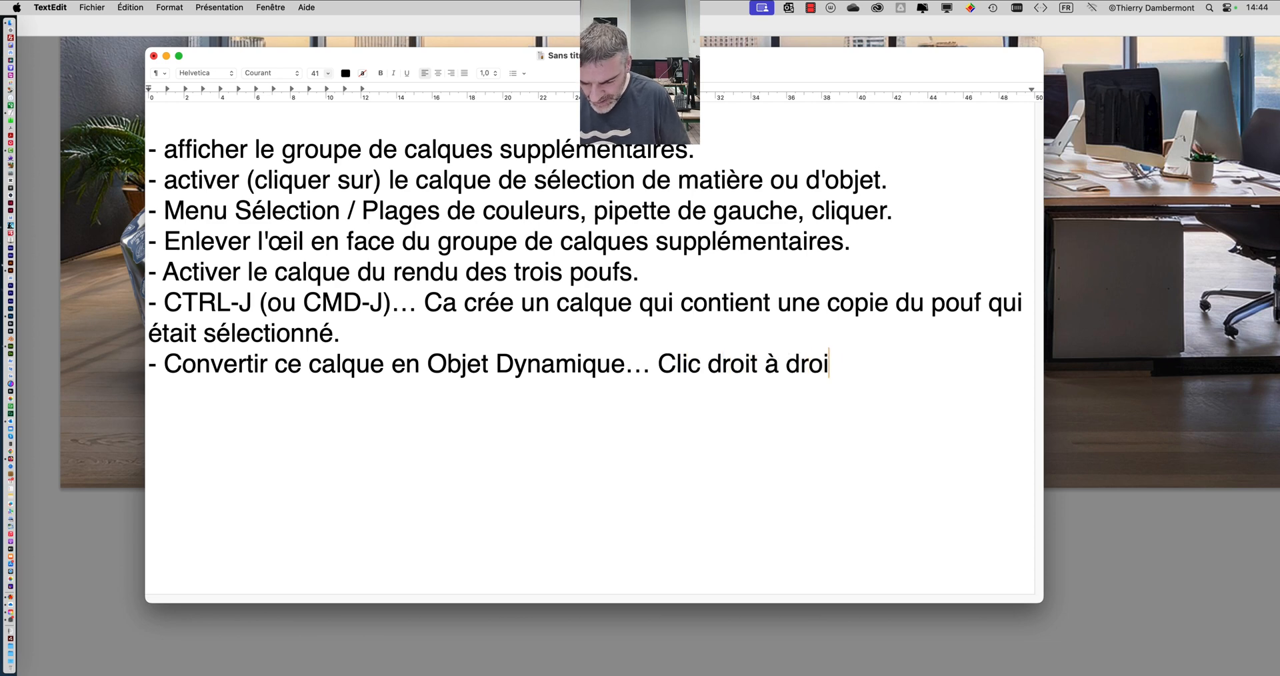
pyautogui.write('te du nom du c')
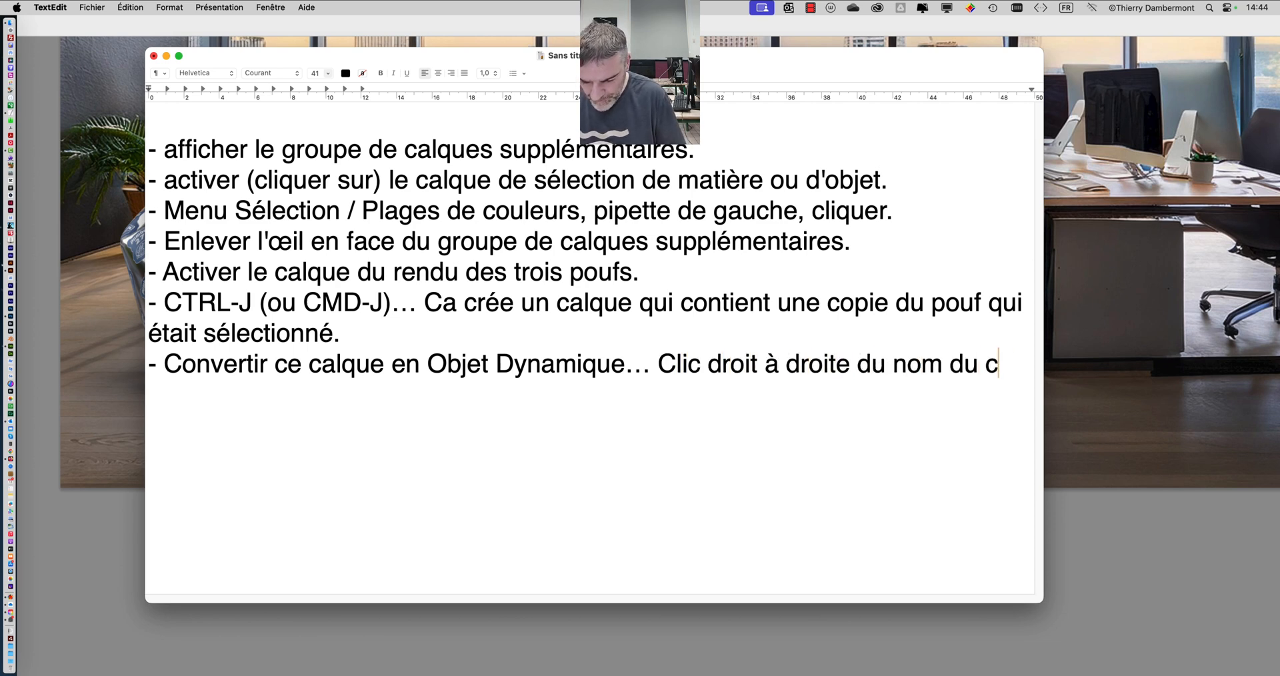
pyautogui.write('alque et dans le m')
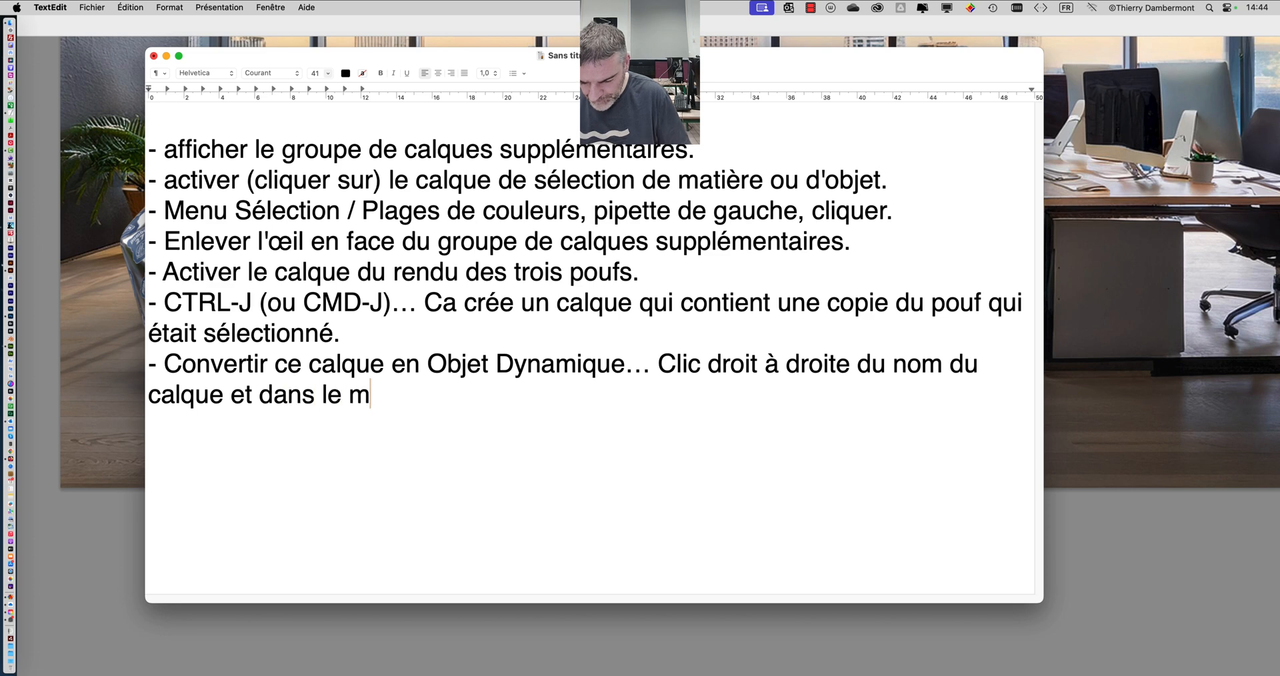
pyautogui.write('enu "Con')
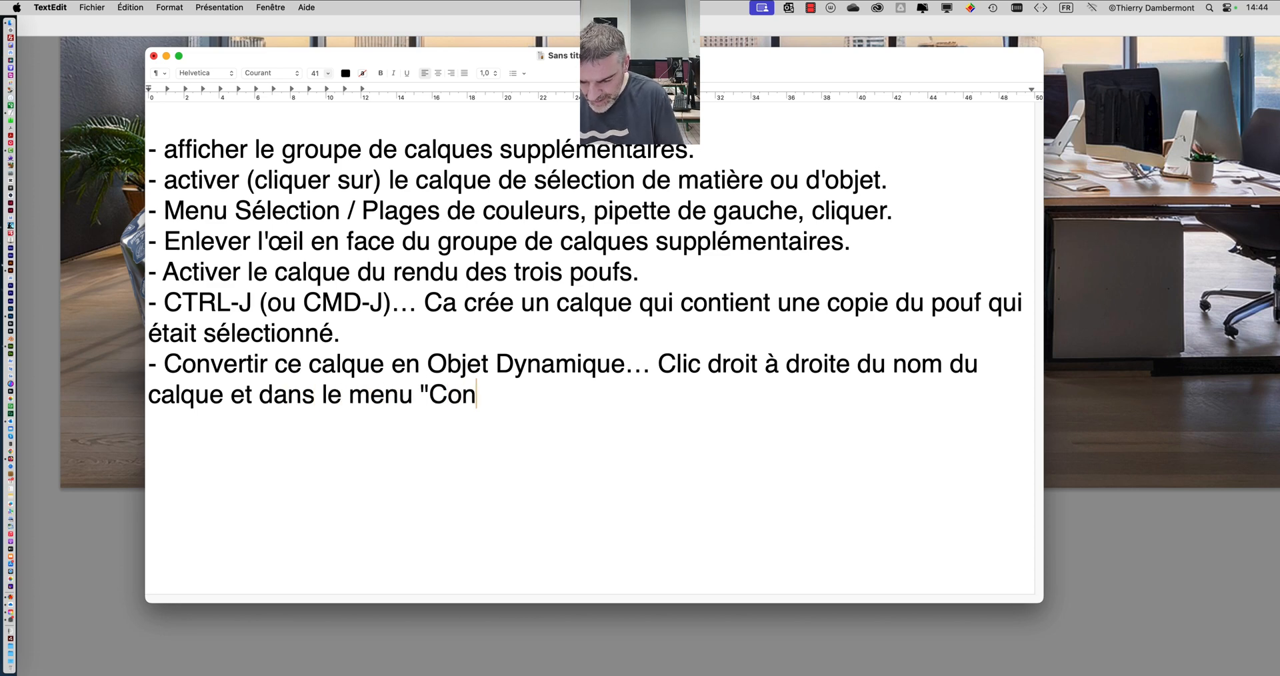
pyautogui.write('vertir en obj')
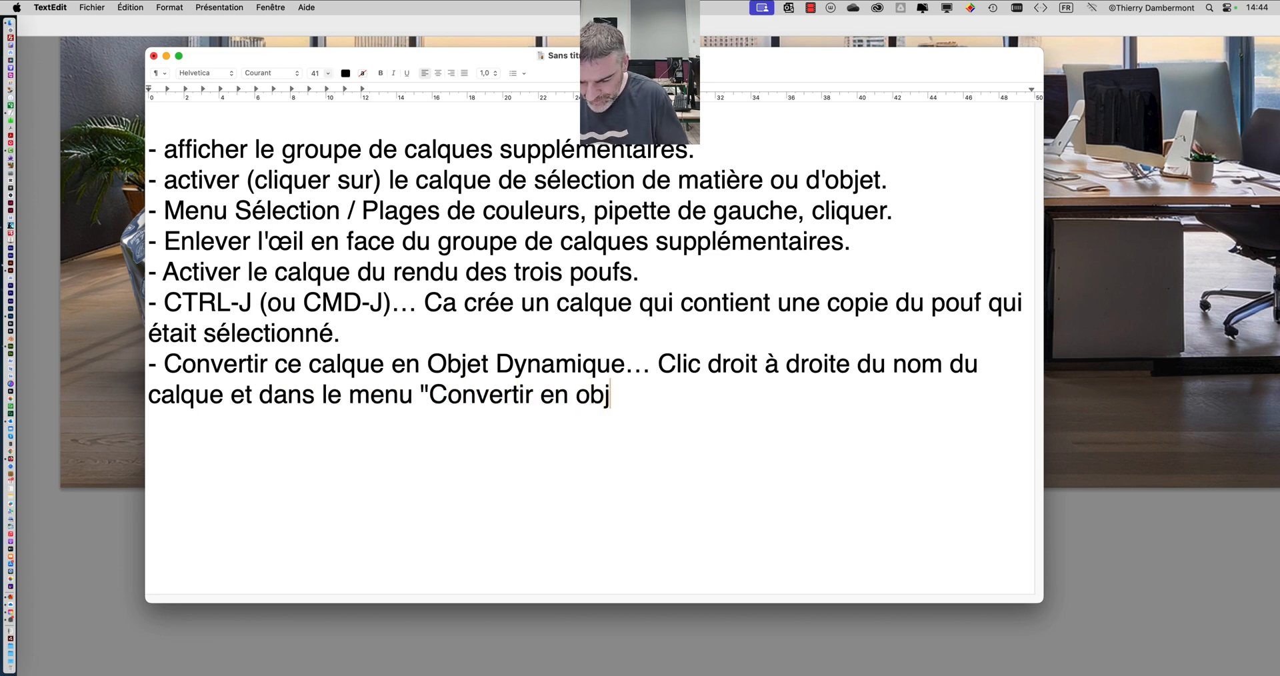
pyautogui.write('et Dynmaiue"')
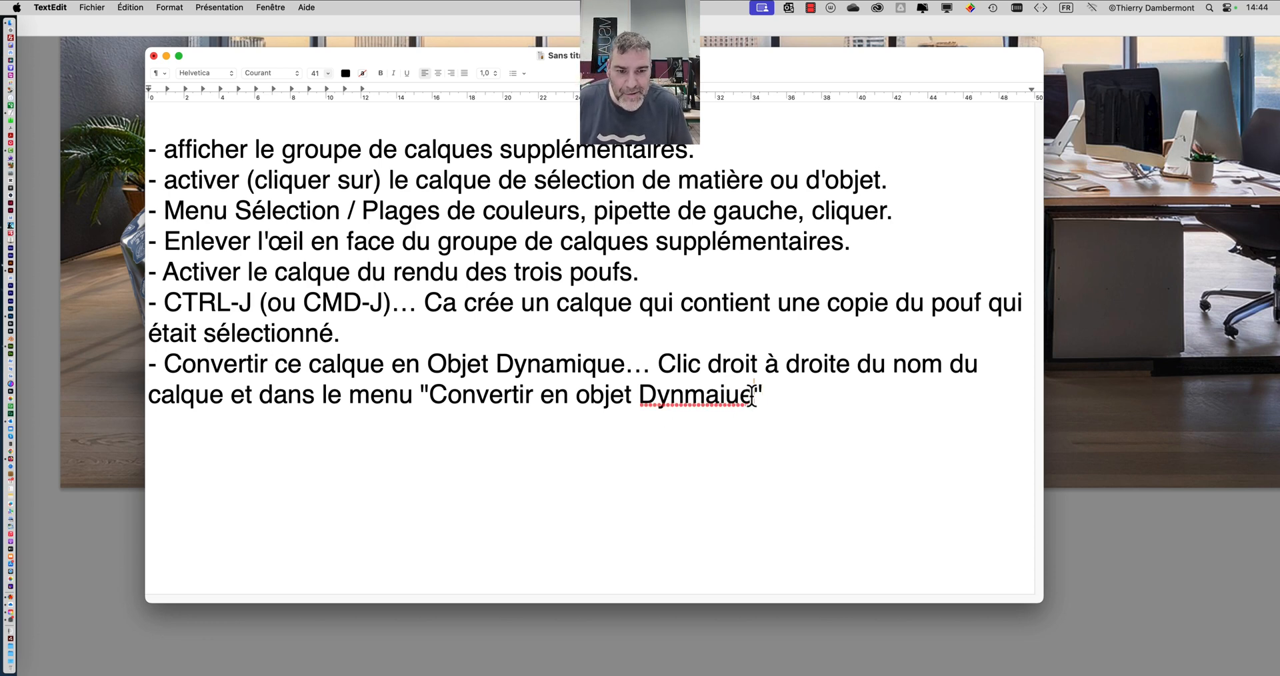
# - Continue the seventh line with "… Clic droit à droite du nom du calque et dans le menu 'Convertir en objet Dynamique'"
pyautogui.moveTo(756, 395); pyautogui.dragTo(683, 394)
pyautogui.write('amique')
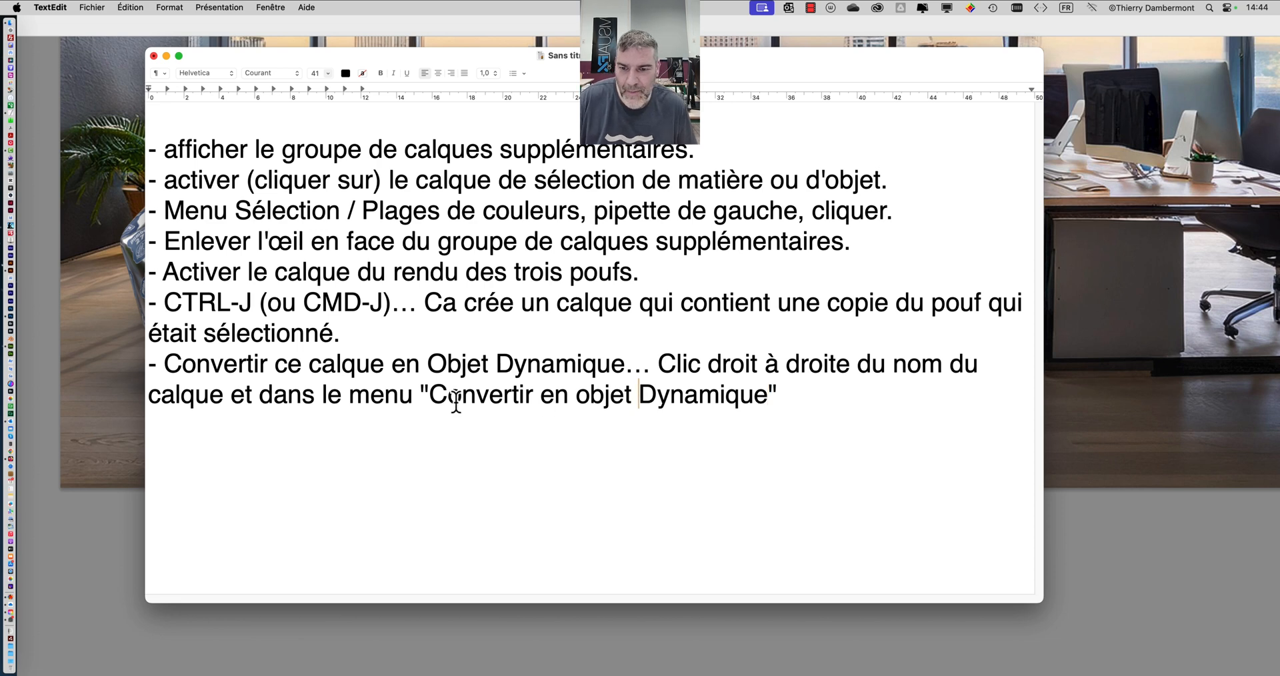
# - Insert "on choisit" before the quoted command "Convertir en objet Dynamique" and end the seventh line with a period
pyautogui.click(421, 395)
pyautogui.write('on choisi')
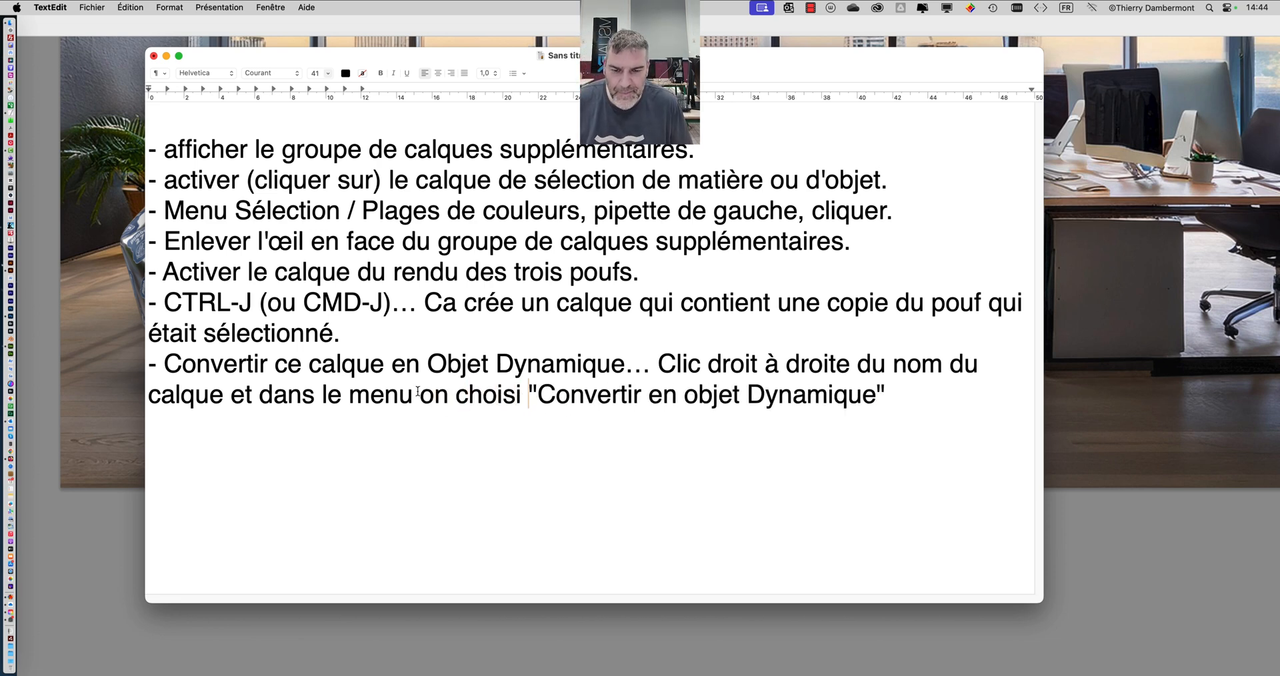
pyautogui.press('BackSpace')
pyautogui.write('t')
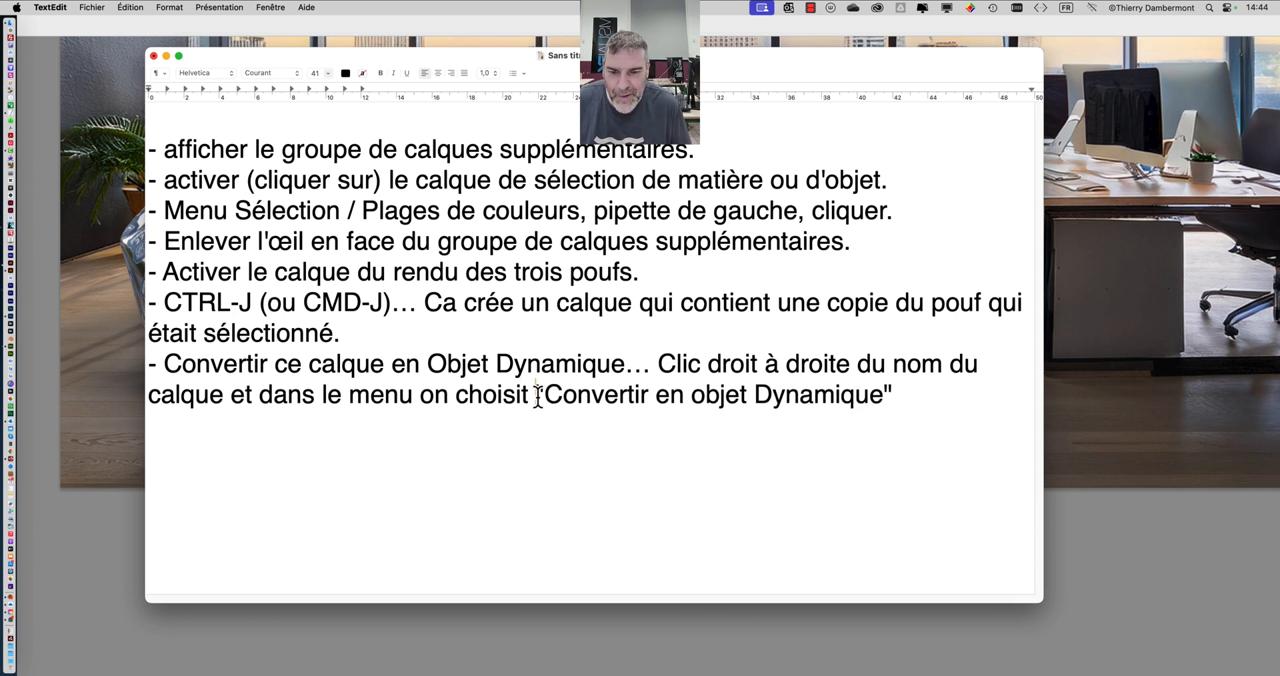
pyautogui.moveTo(537, 397); pyautogui.dragTo(515, 393)
pyautogui.click(926, 399)
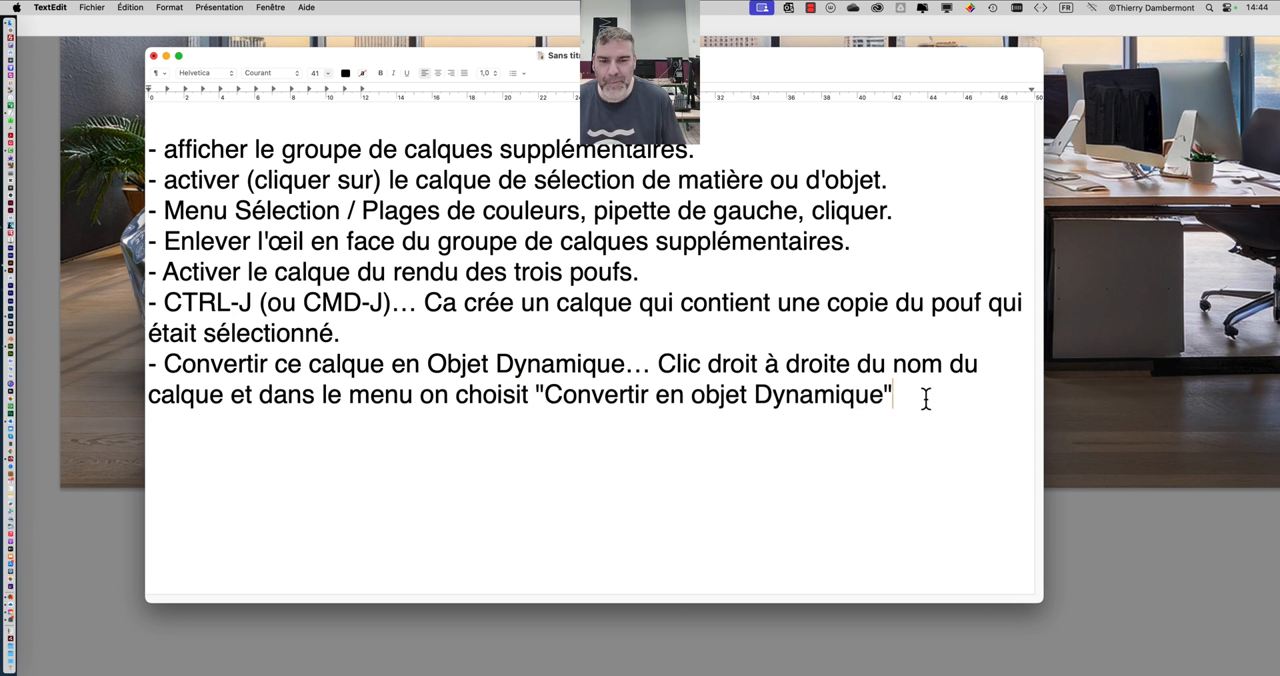
pyautogui.write('.')
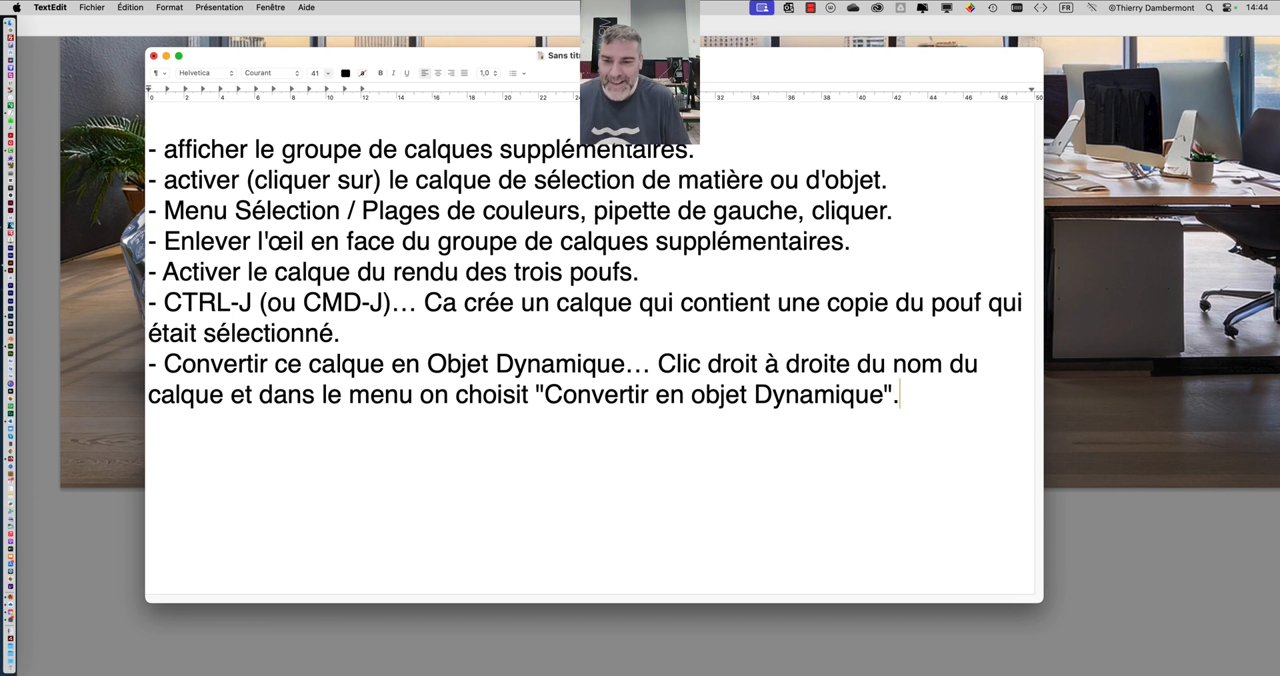
# - Add an eighth list line reading "- Ajouter un filtre de netteté", correcting the spelling of its last word
pyautogui.press('Return')
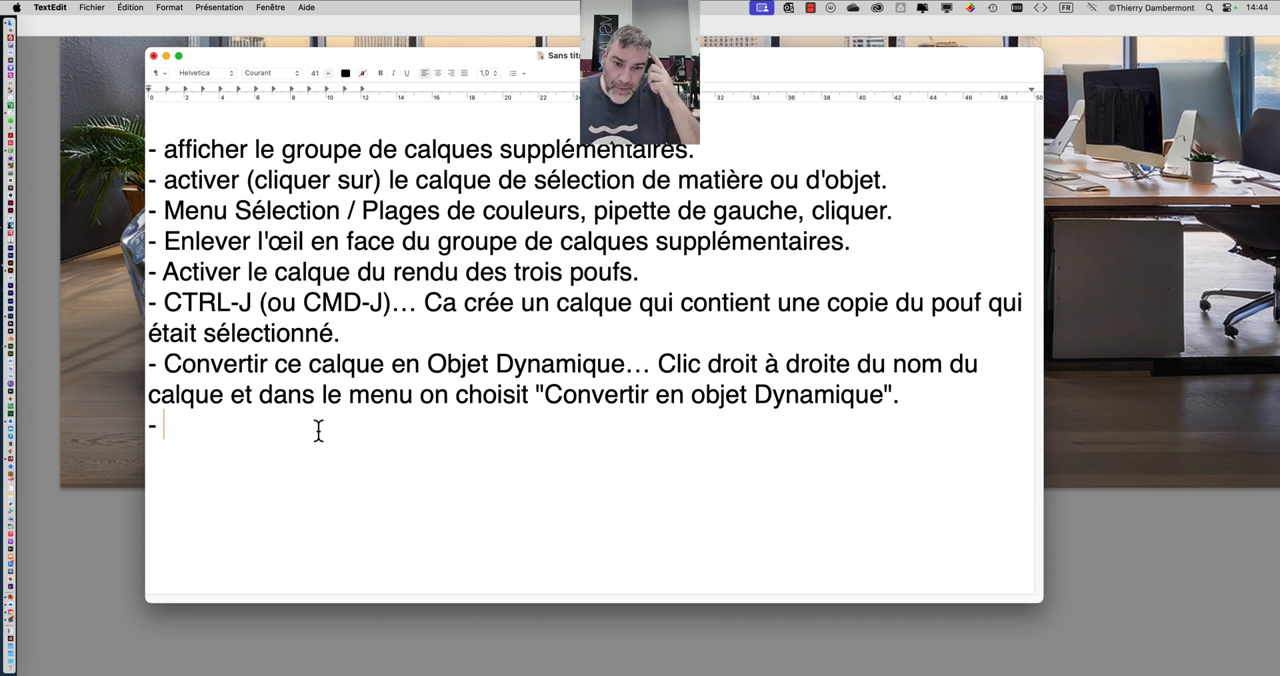
pyautogui.write('A')
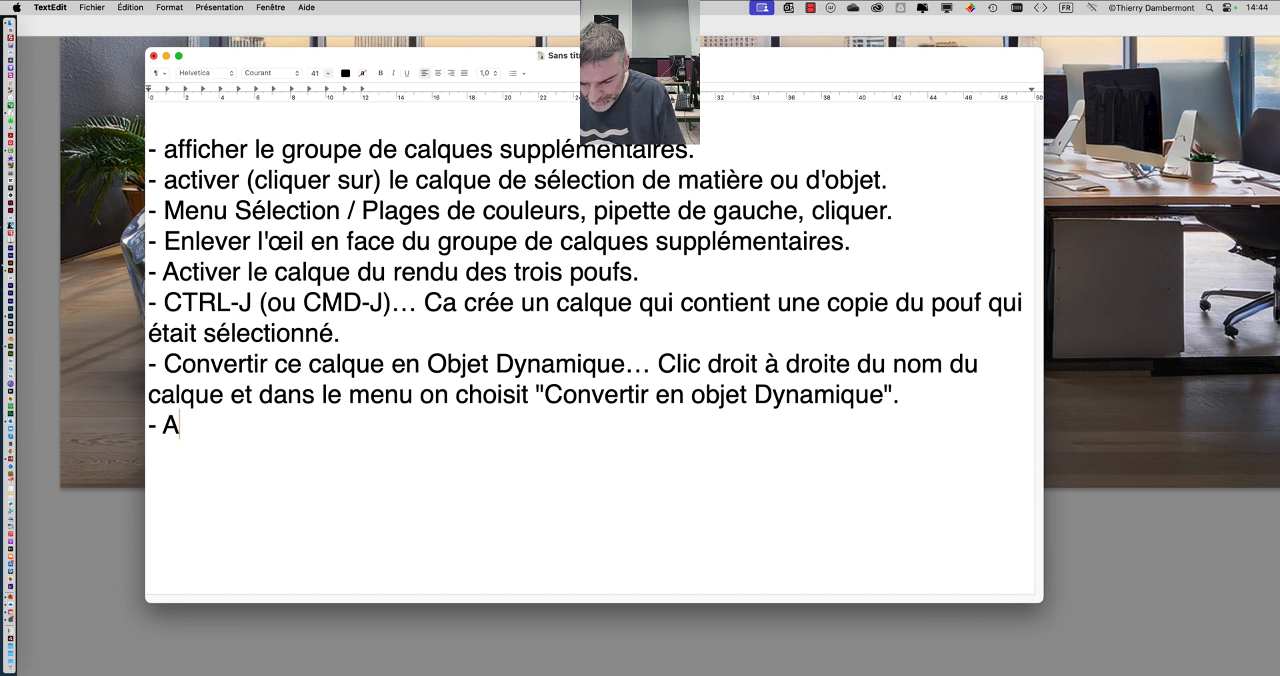
pyautogui.write('jouter un filtre de nettée')
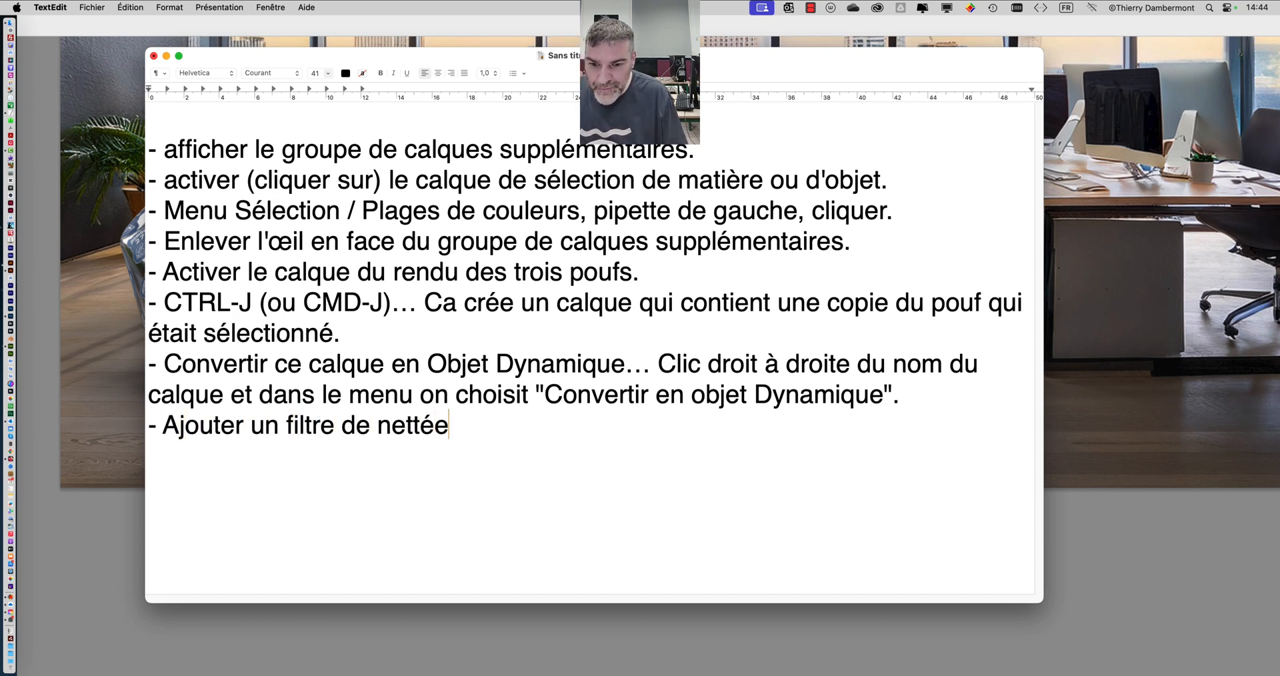
pyautogui.press('BackSpace')
pyautogui.press('BackSpace')
pyautogui.write('e')
pyautogui.press('BackSpace')
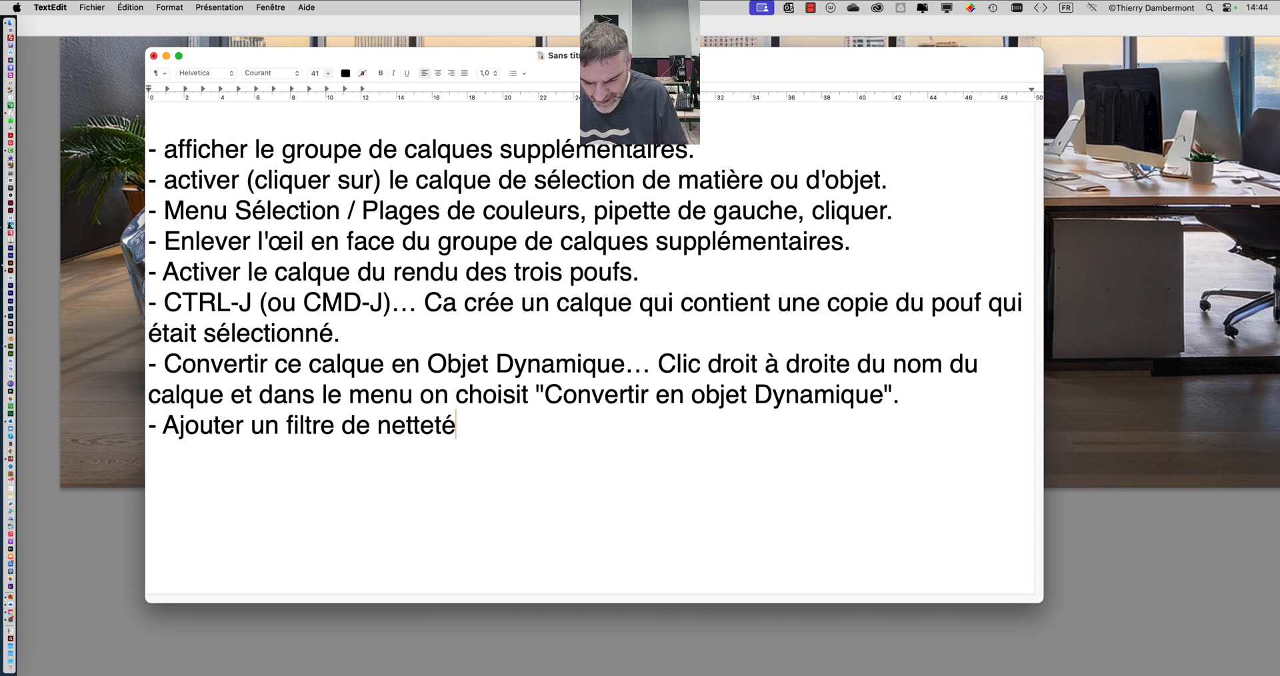
# - Continue the eighth line with "… Menu Filtres / Renforcement / Accentuation", without a closing period
pyautogui.write('… M')
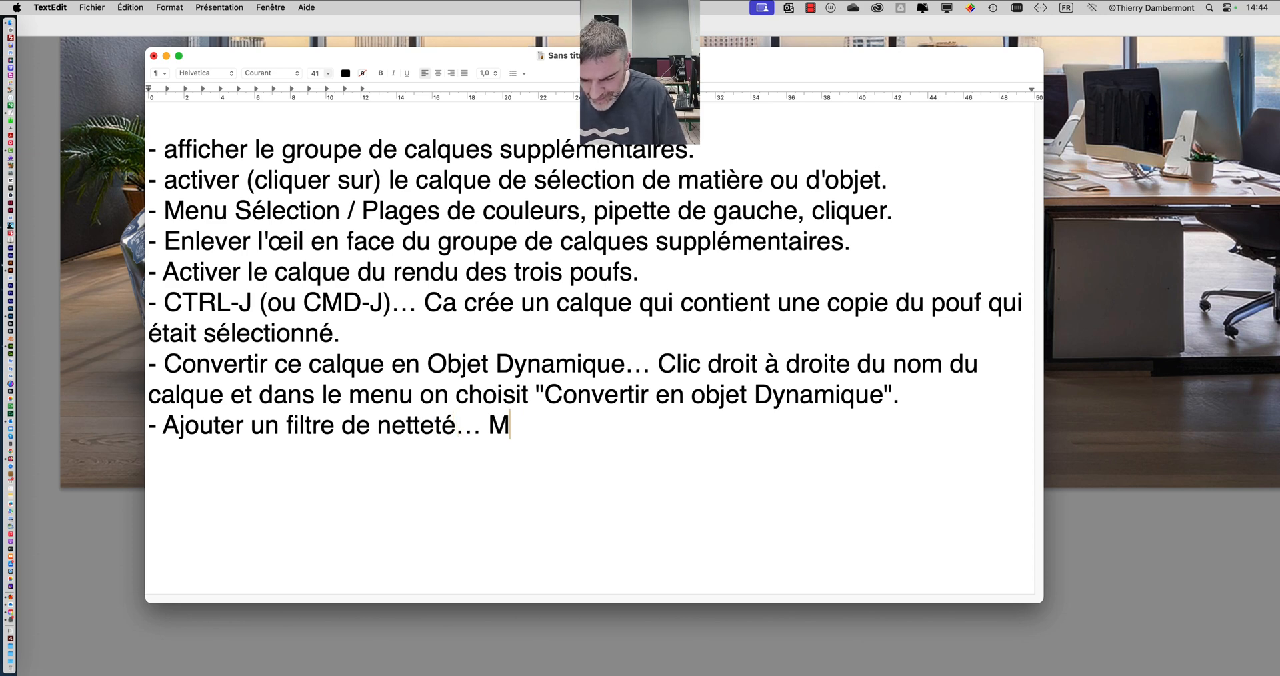
pyautogui.write('enu Filtres ')
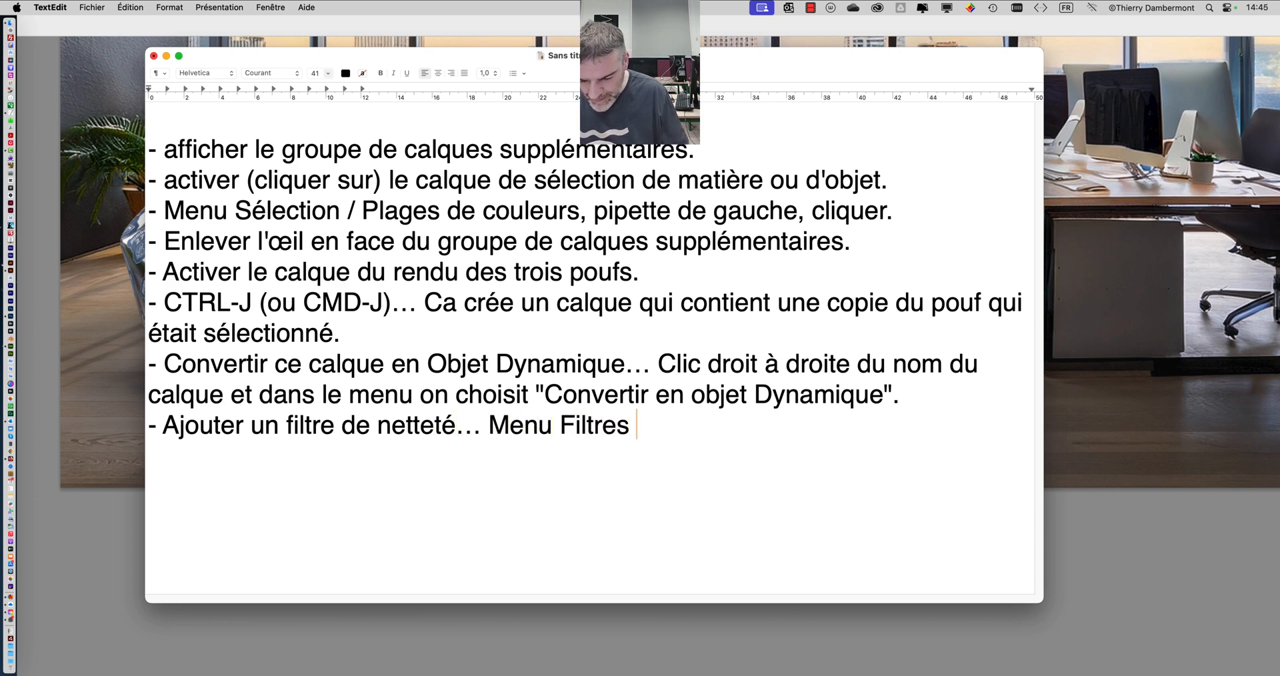
pyautogui.write('/ Renforme')
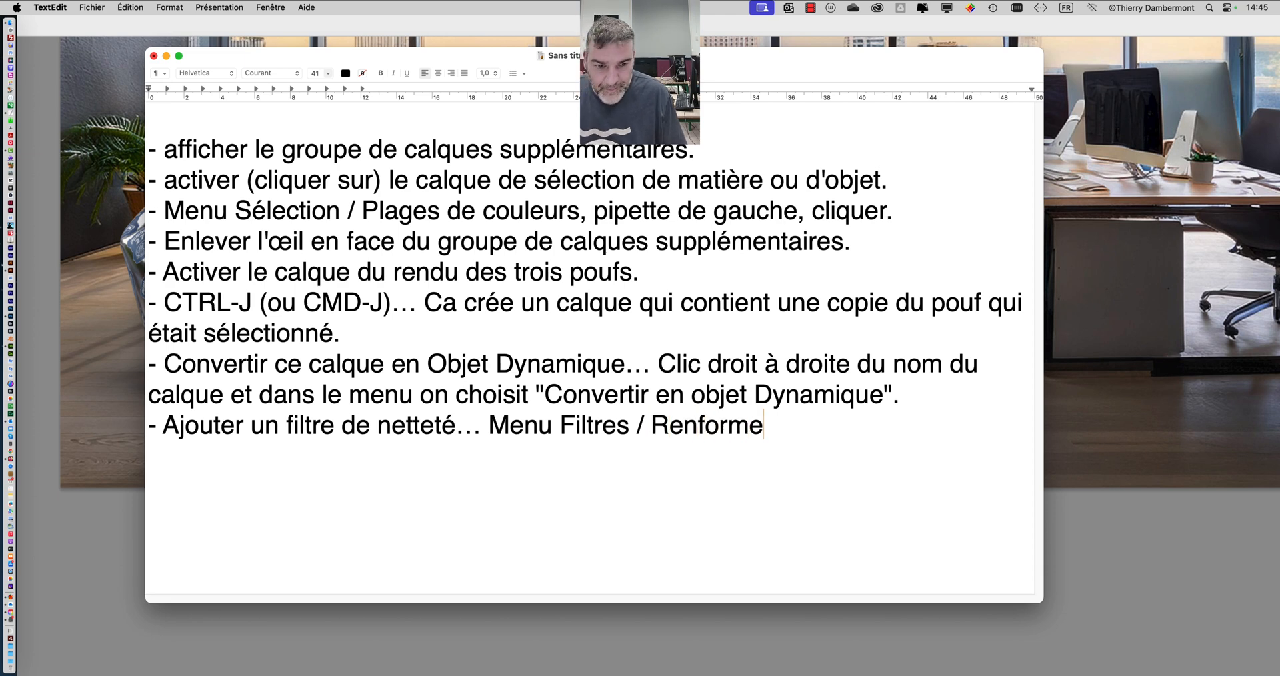
pyautogui.press('BackSpace')
pyautogui.press('BackSpace')
pyautogui.write('cem')
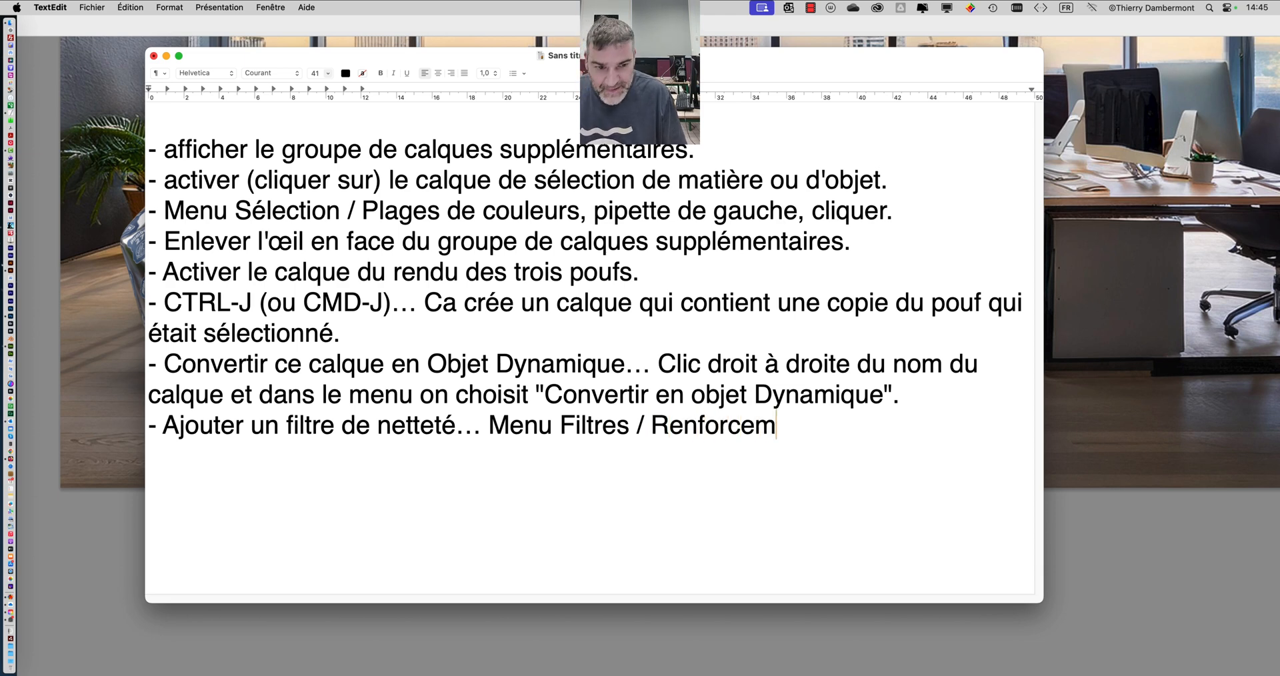
pyautogui.write('ent ')
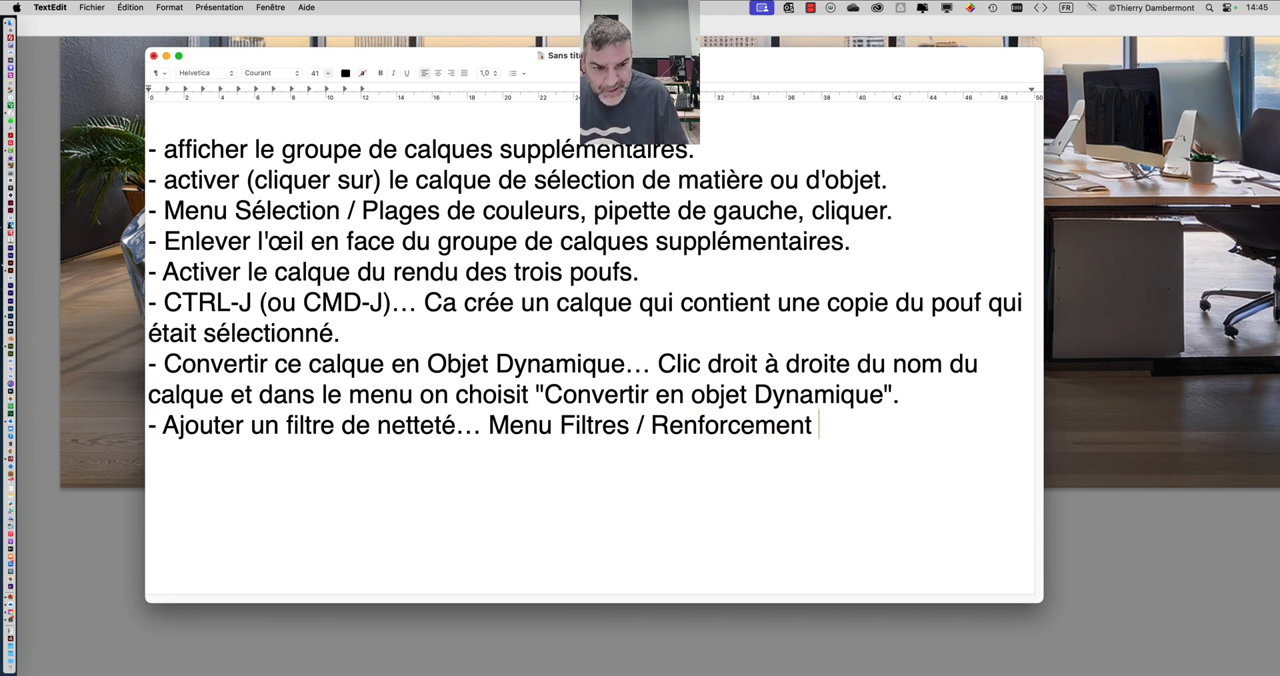
pyautogui.write('/ A')
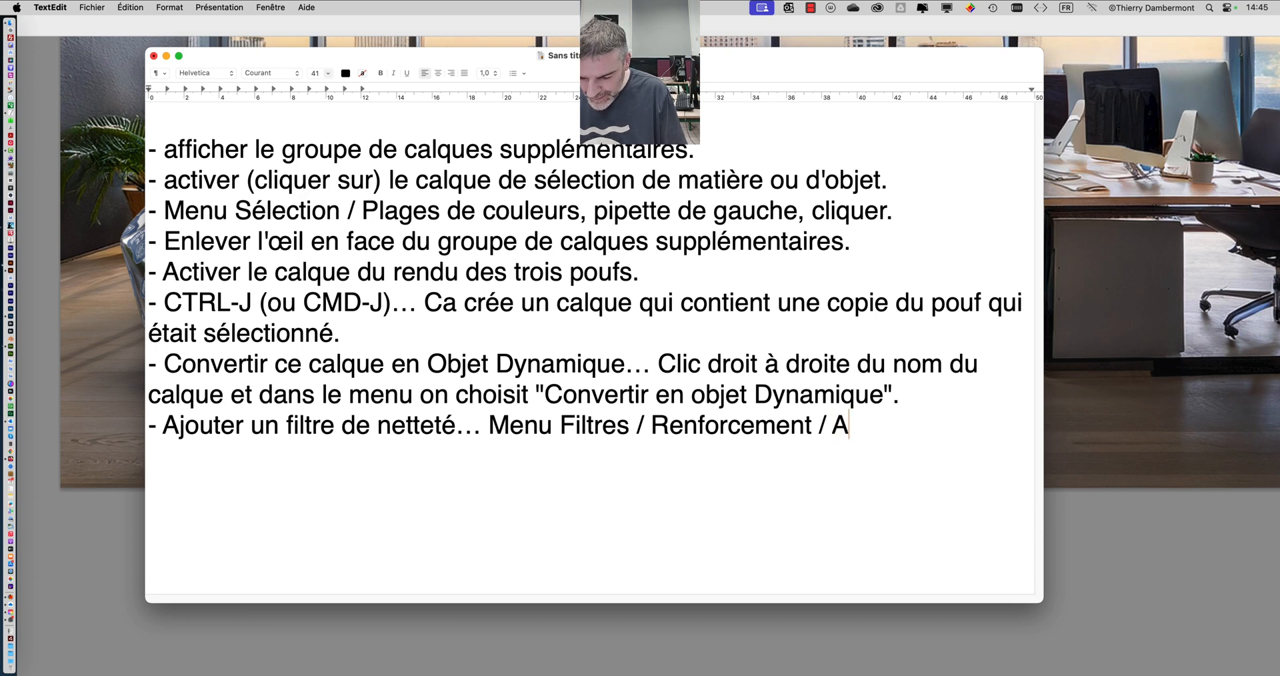
pyautogui.write('ccentuation.')
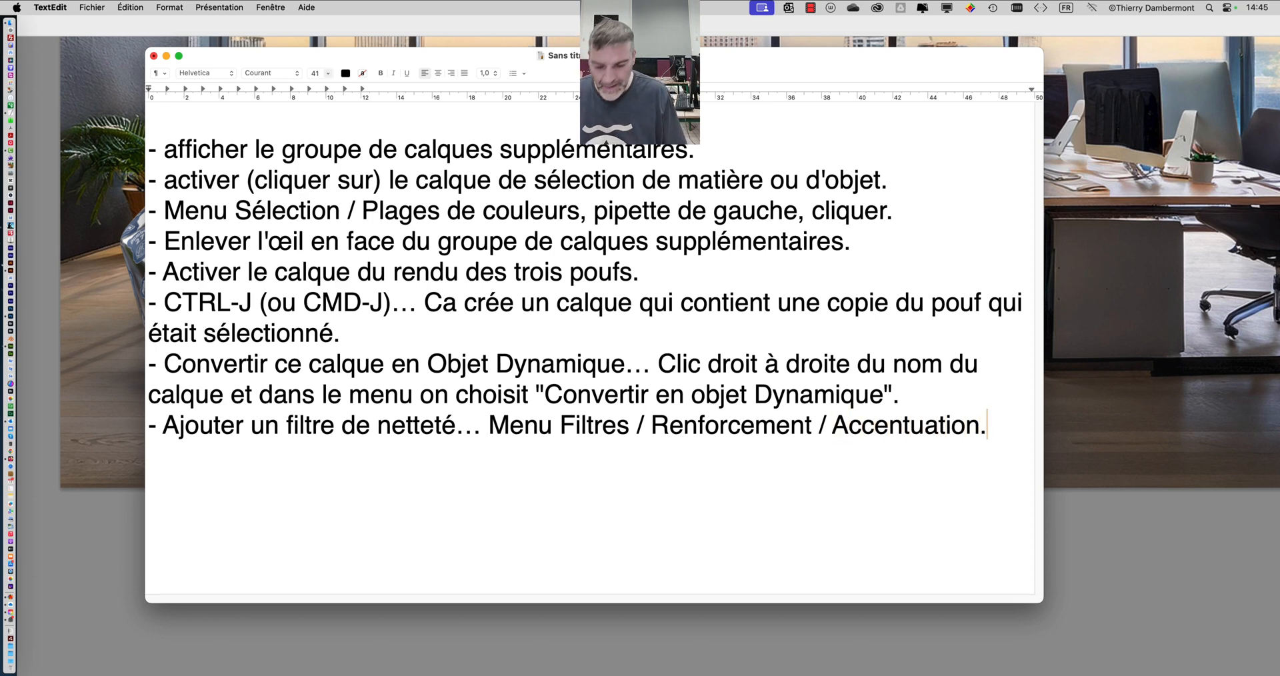
pyautogui.press('BackSpace')
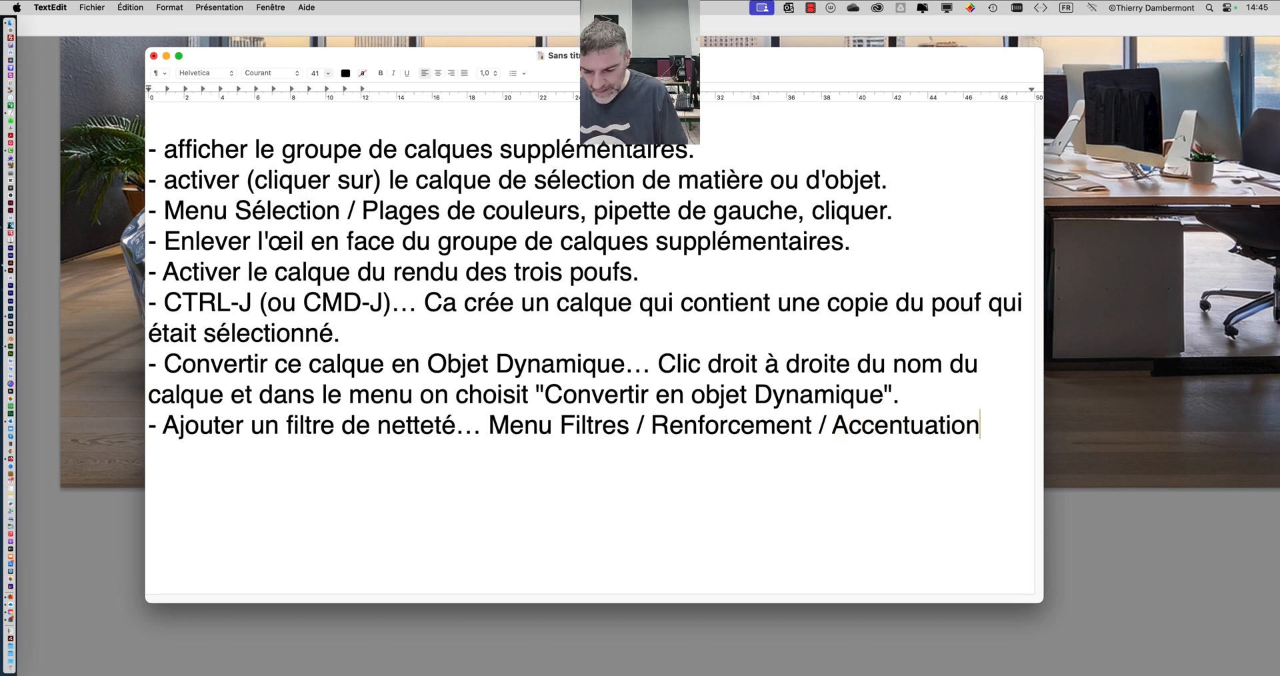
# - Complete the eighth line with ", et régler les deux curseurs pour contraster.", correcting the typing errors in "curseurs pour" and the last word
pyautogui.write(', et régler l')
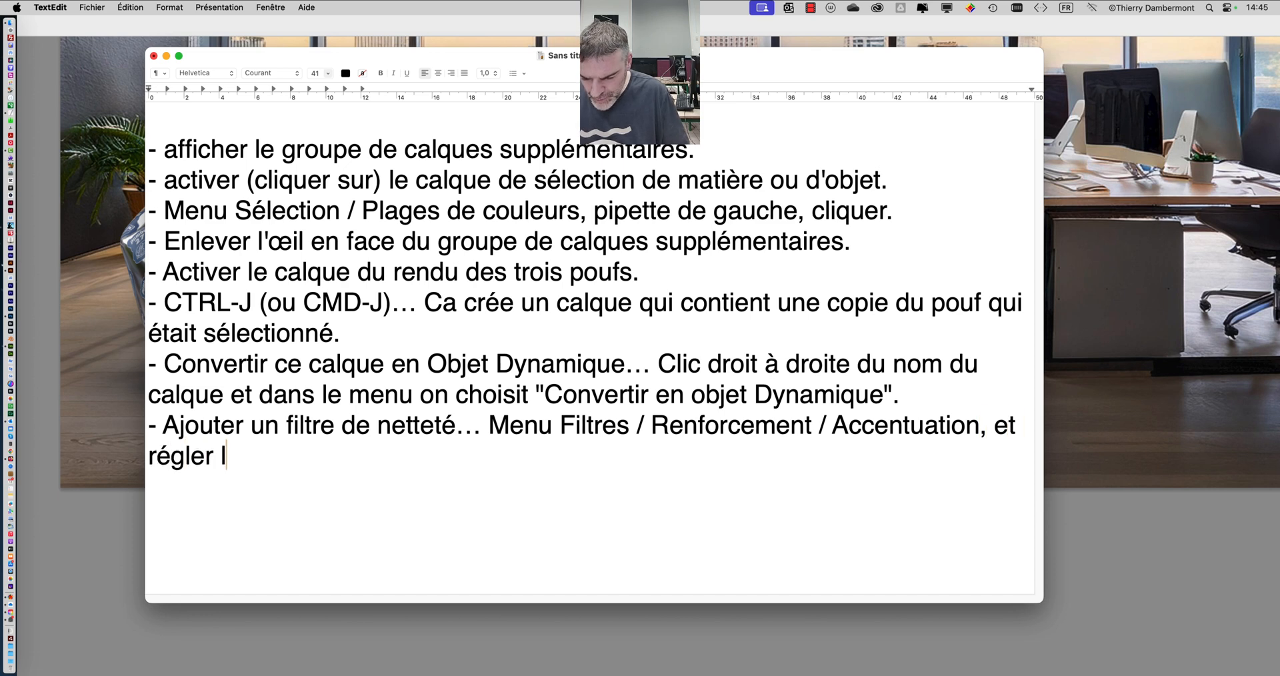
pyautogui.write('es deux curseur')
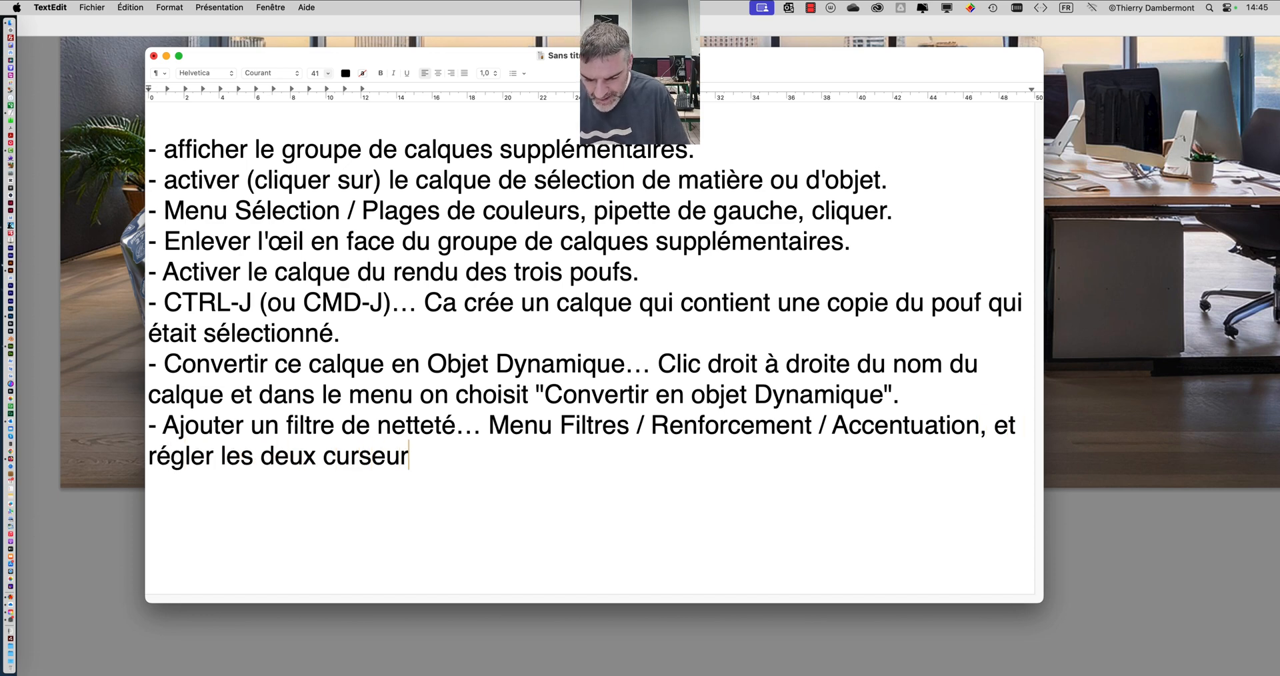
pyautogui.write(' spour contratser?.')
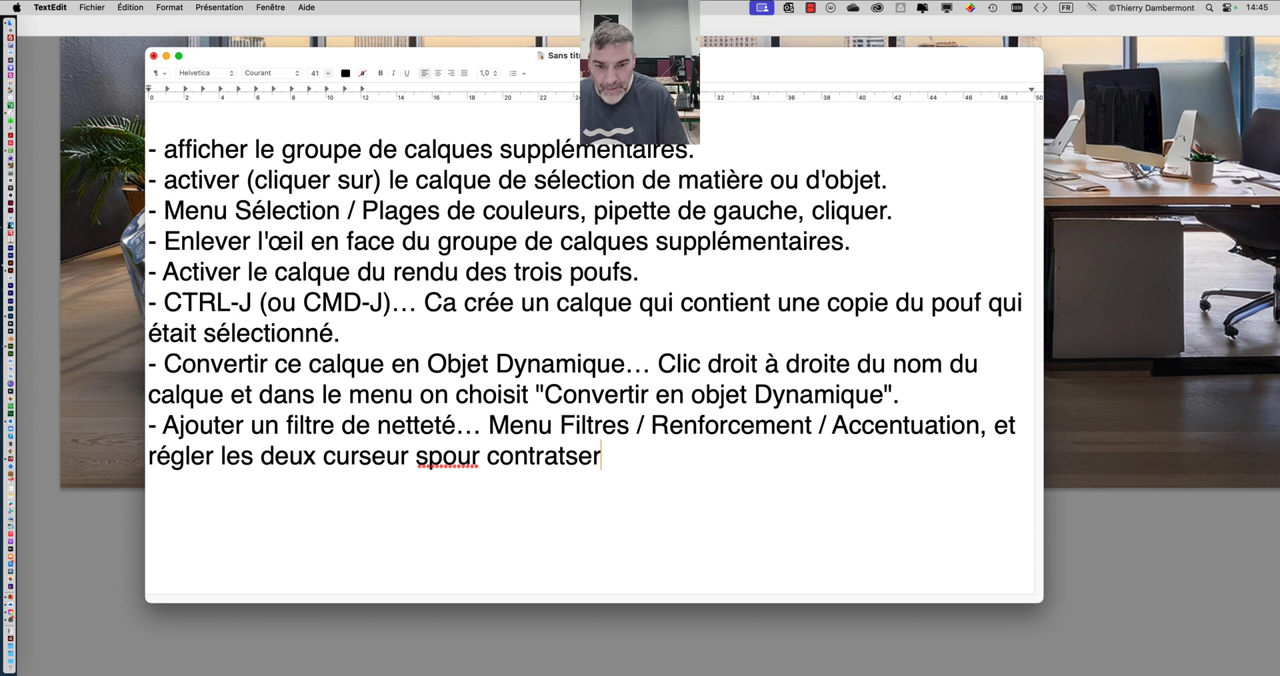
pyautogui.press('BackSpace')
pyautogui.press('BackSpace')
pyautogui.press('BackSpace')
pyautogui.press('BackSpace')
pyautogui.press('BackSpace')
pyautogui.press('BackSpace')
pyautogui.write('ster.')
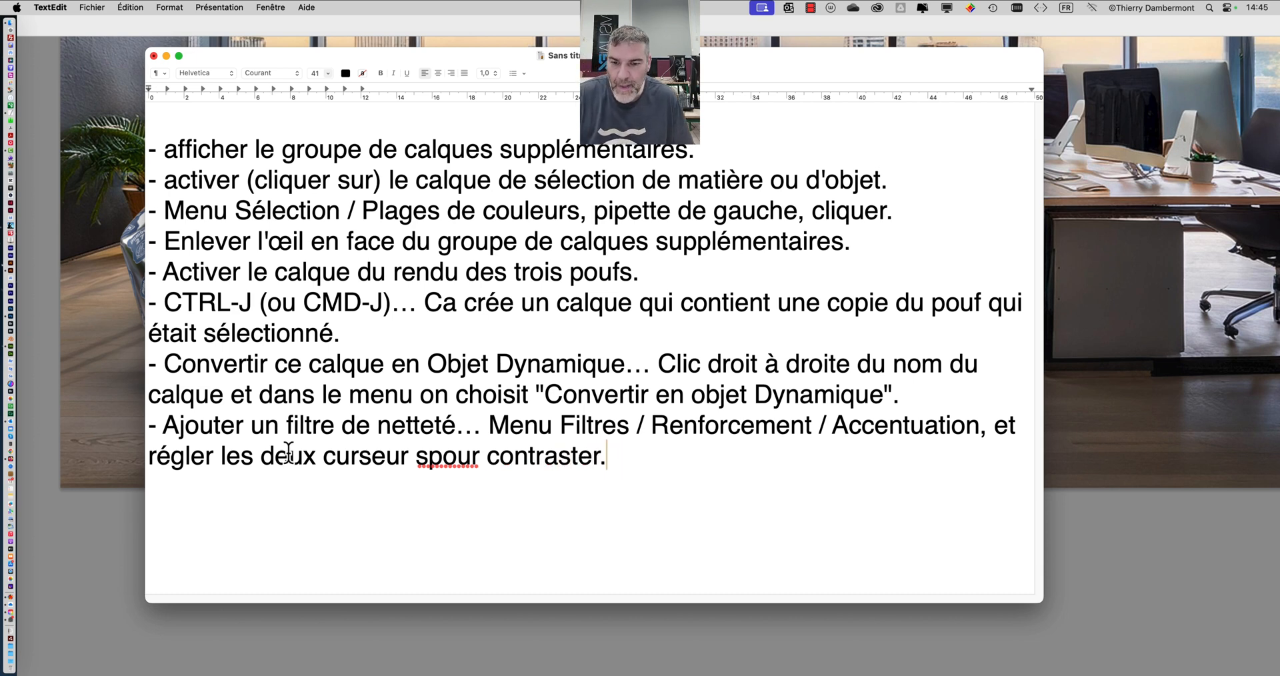
pyautogui.click(416, 460)
pyautogui.press('BackSpace')
pyautogui.press('Right')
pyautogui.click(635, 460)
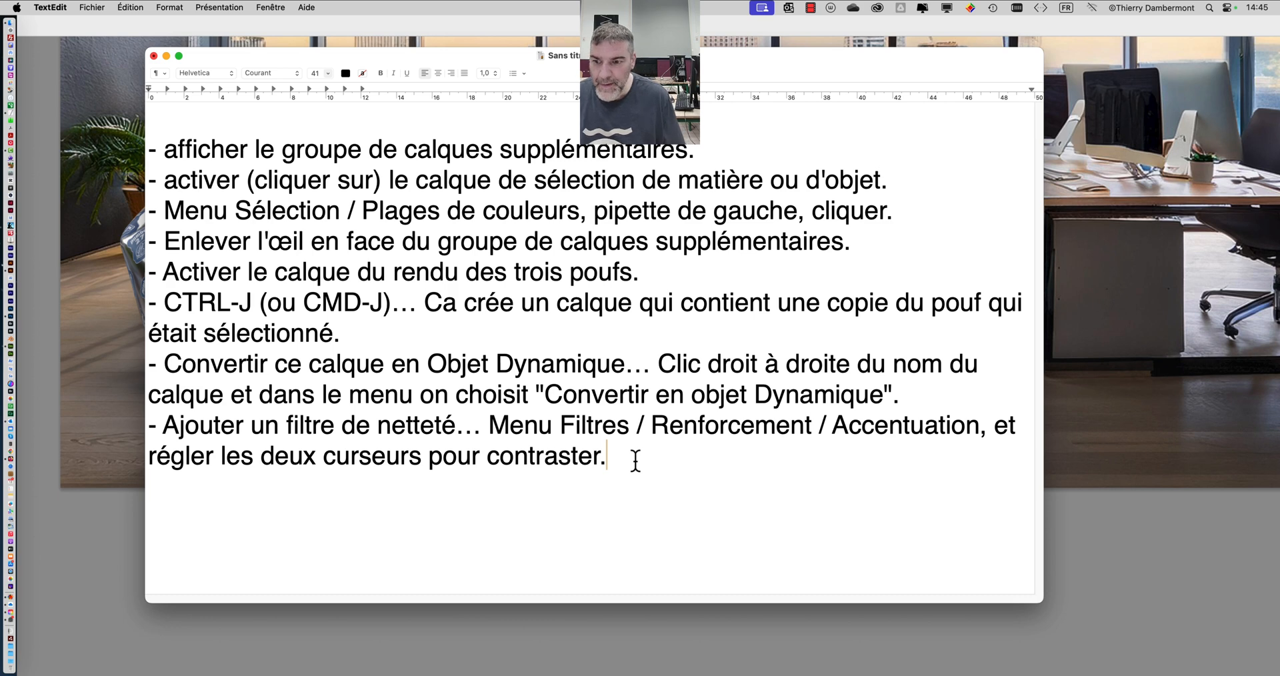
# - Add a ninth list line reading "- Idem mais cette fois pour rendre plus net.", correcting the spelling of "rendre"
pyautogui.press('Return')
pyautogui.write('- Idem')
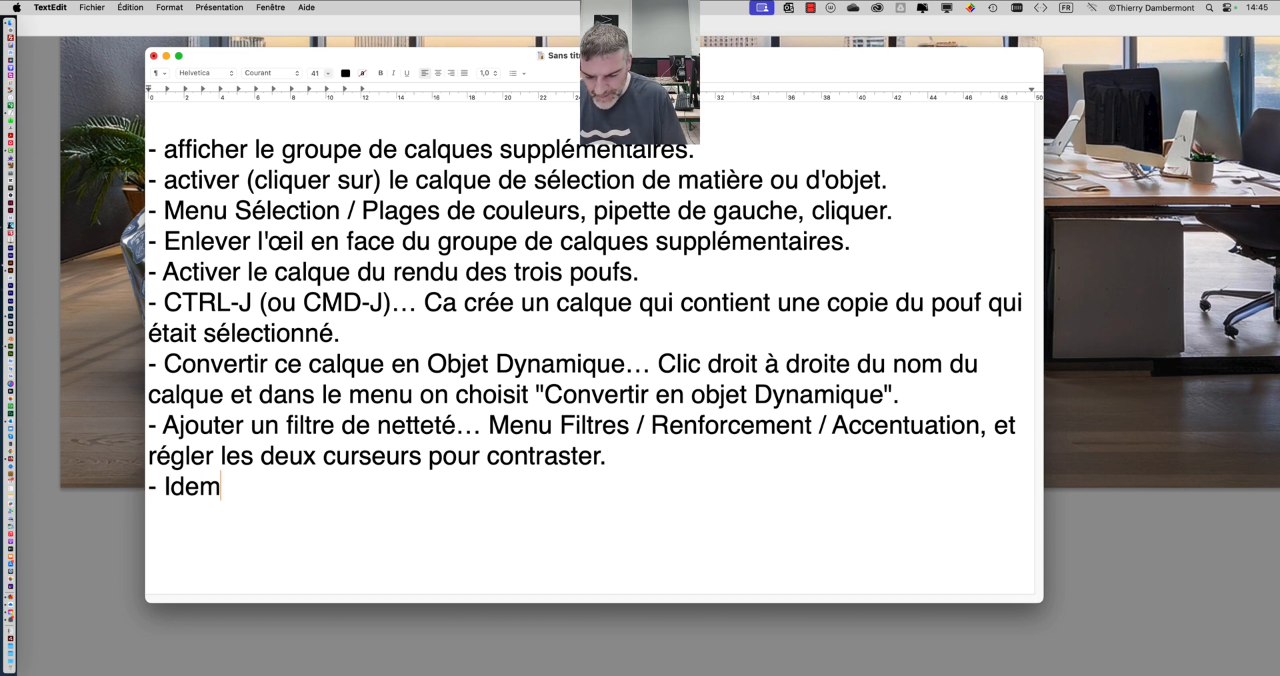
pyautogui.write(' mais cette fois ')
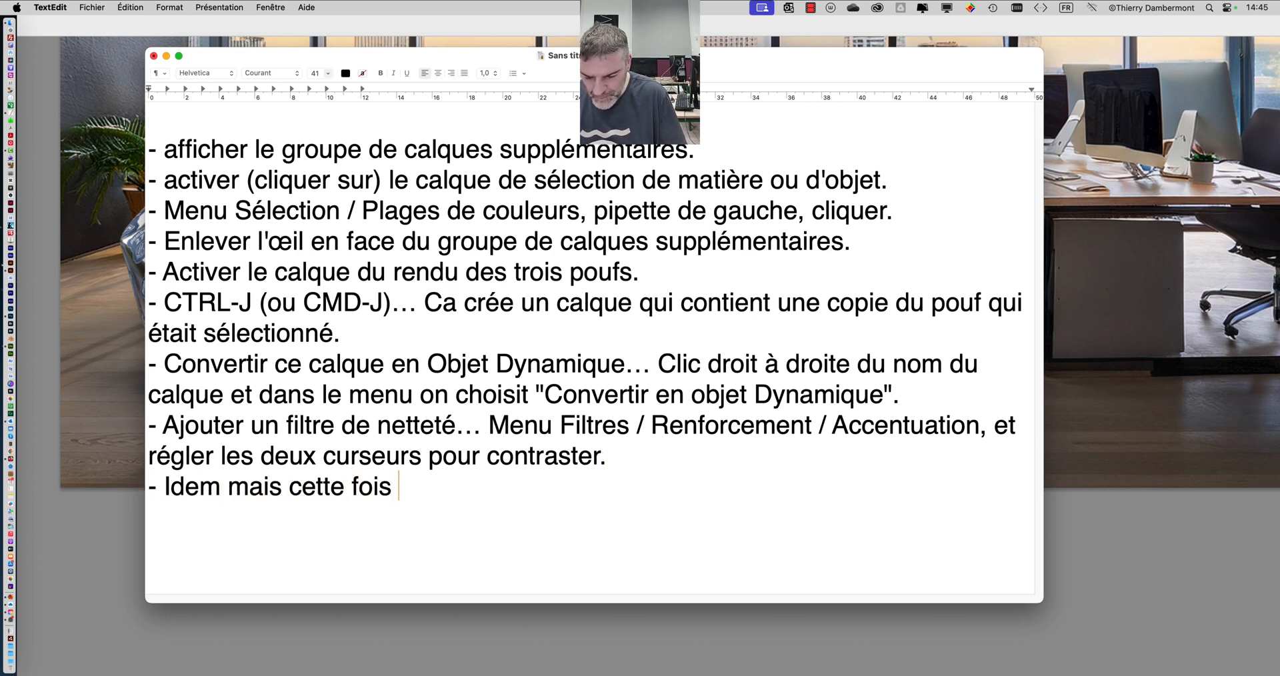
pyautogui.write('pour r')
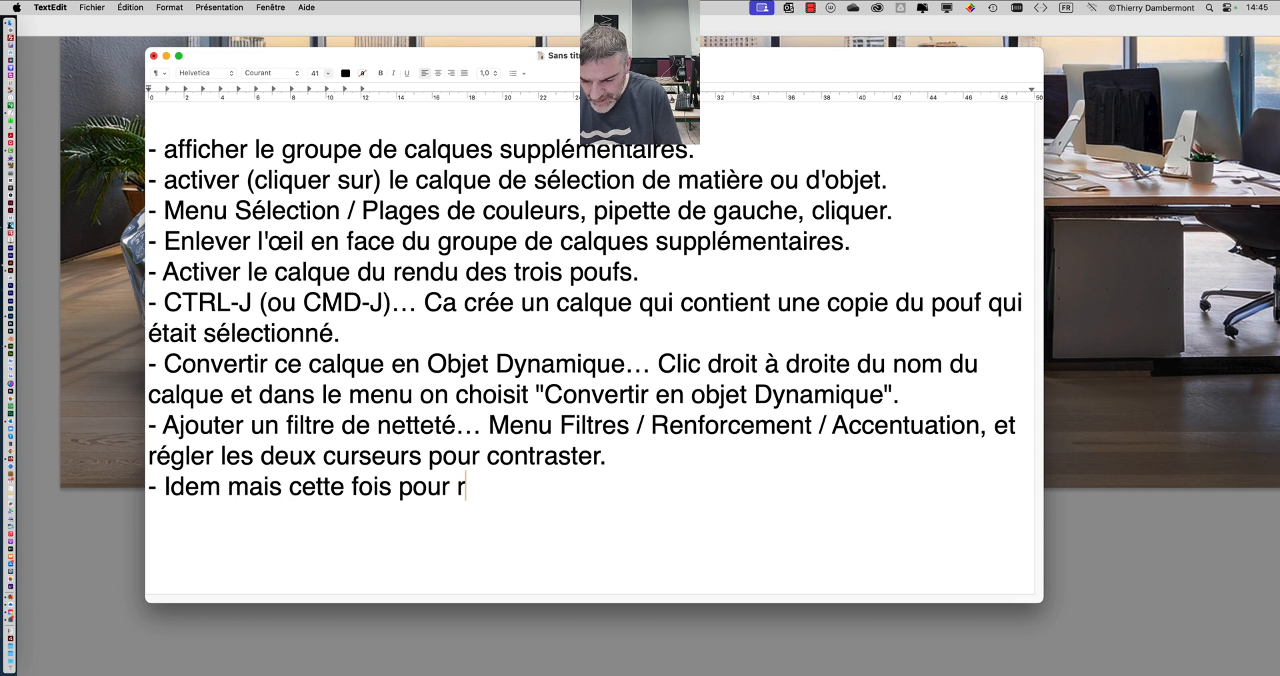
pyautogui.write('edre plus net')
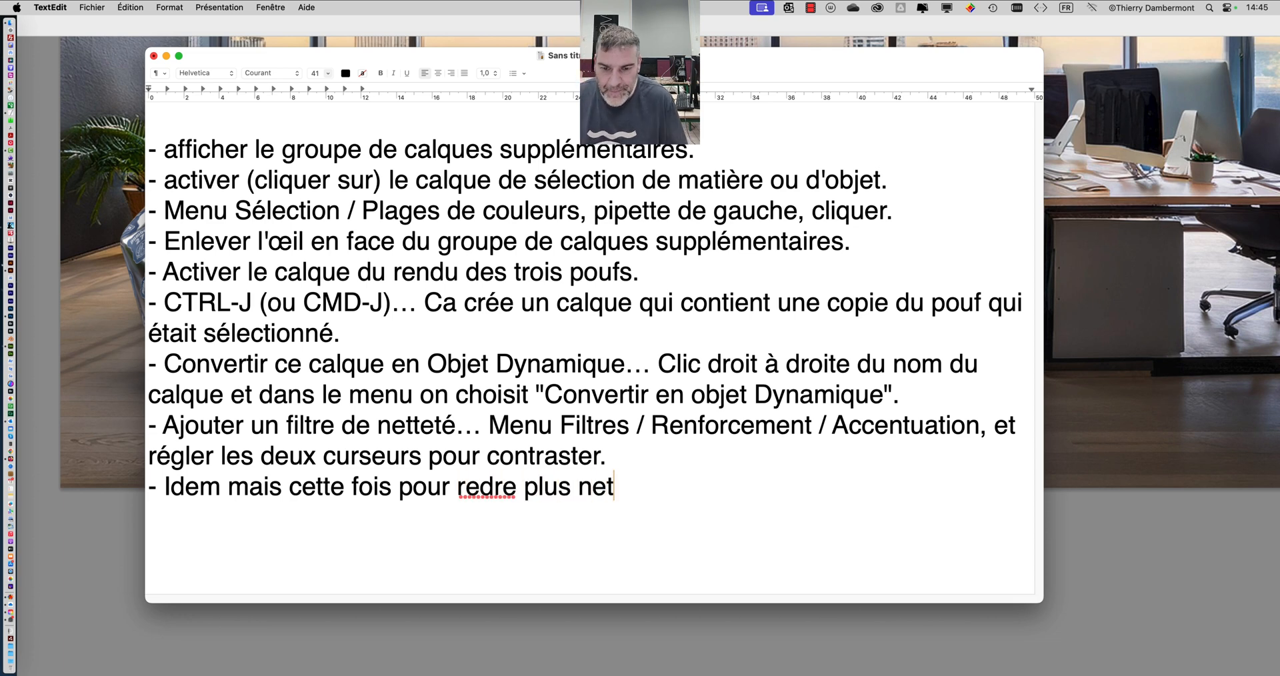
pyautogui.write('.')
pyautogui.click(480, 488)
pyautogui.write('n')
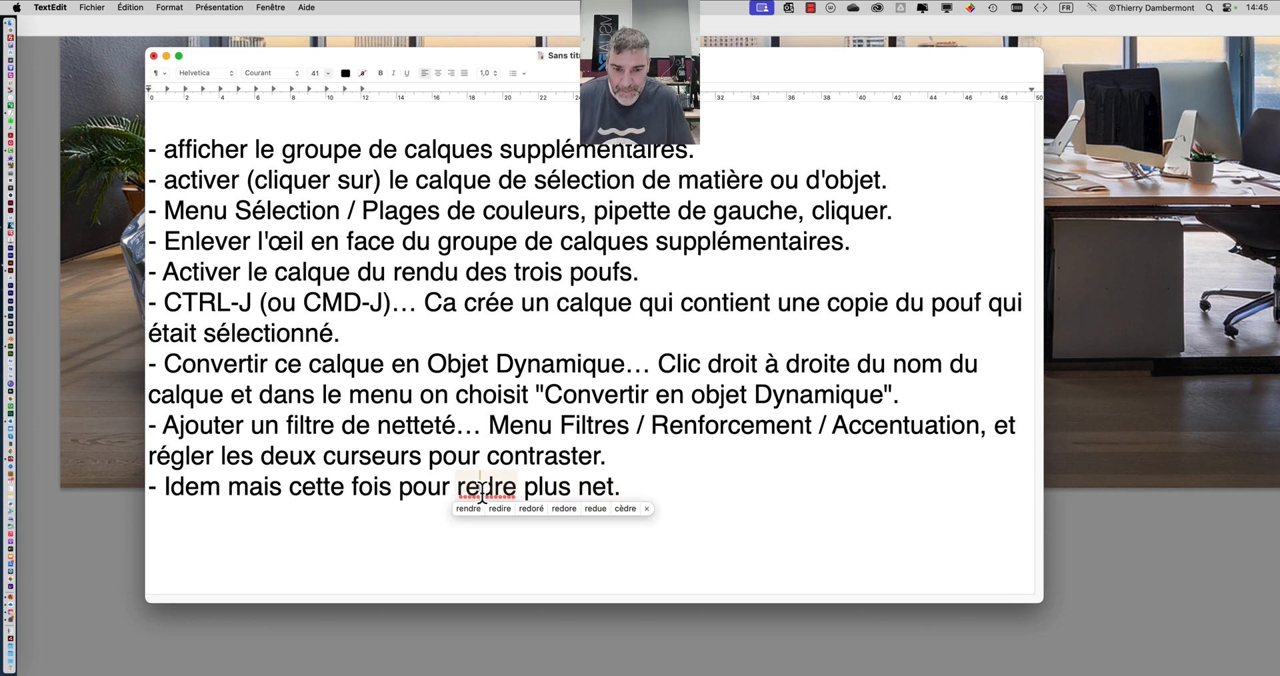
# - Enlarge the document window, reposition it so it fits on the desktop, and place the cursor after the ninth line
pyautogui.moveTo(1041, 601); pyautogui.dragTo(1053, 672)
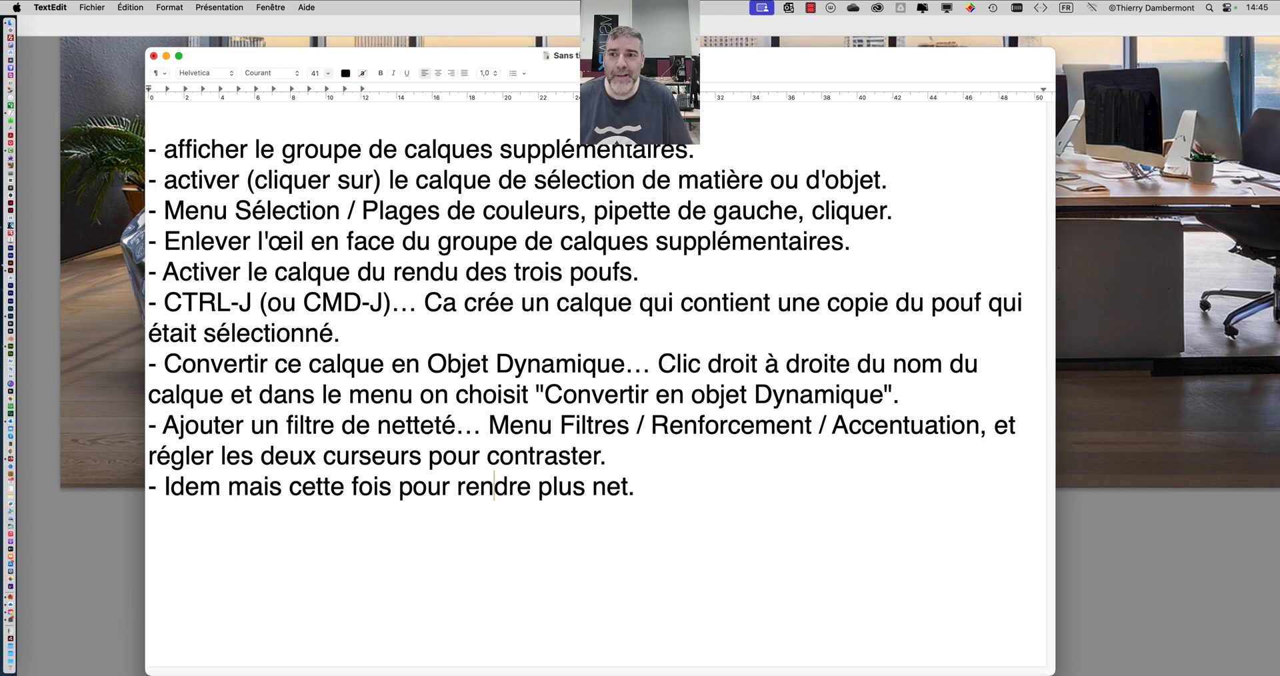
pyautogui.moveTo(565, 56); pyautogui.dragTo(504, 25)
pyautogui.click(597, 450)
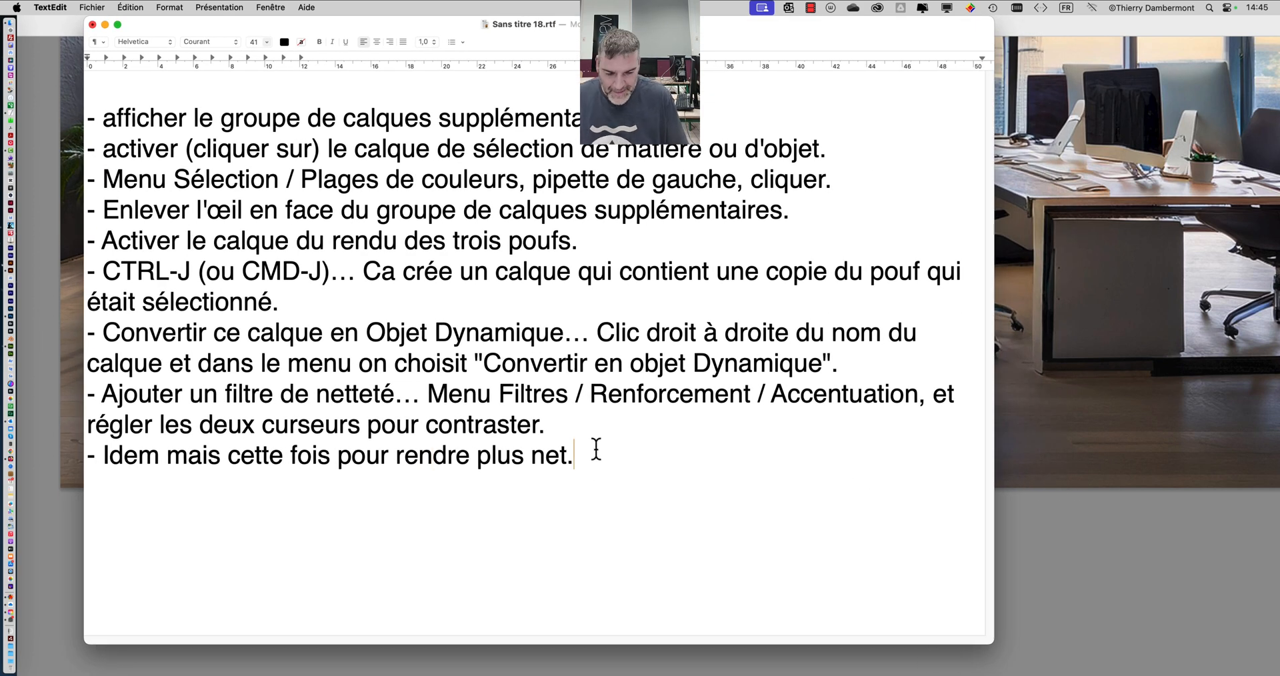
# - Add a tenth list line reading "- Recommencer la sélection sur le pouf, ", correcting the spelling of "sélection"
pyautogui.press('Return')
pyautogui.write('-')
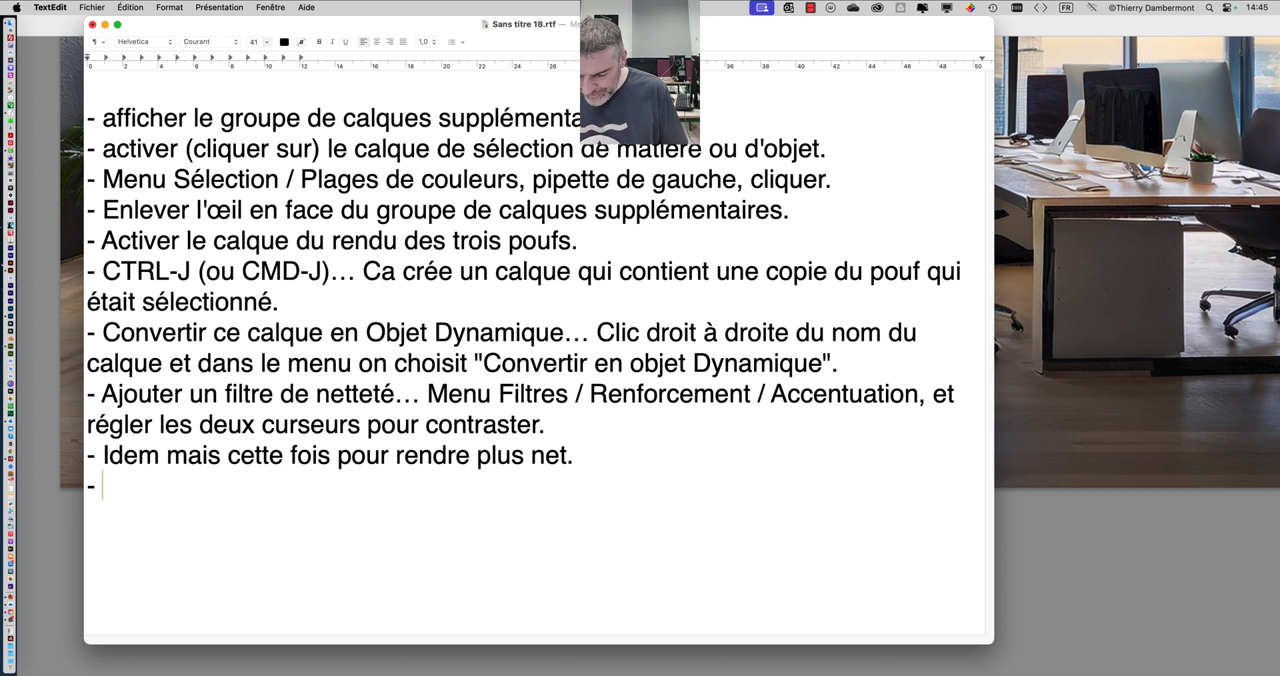
pyautogui.write('Recommen')
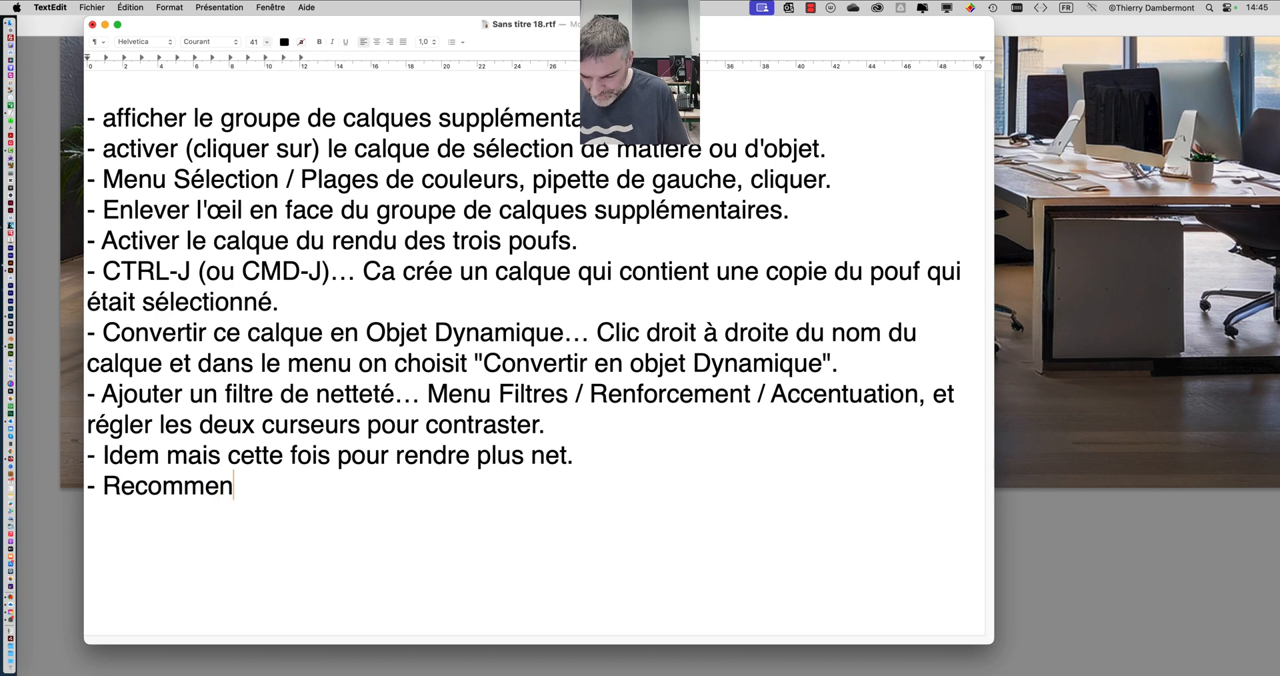
pyautogui.write('cer la sléc')
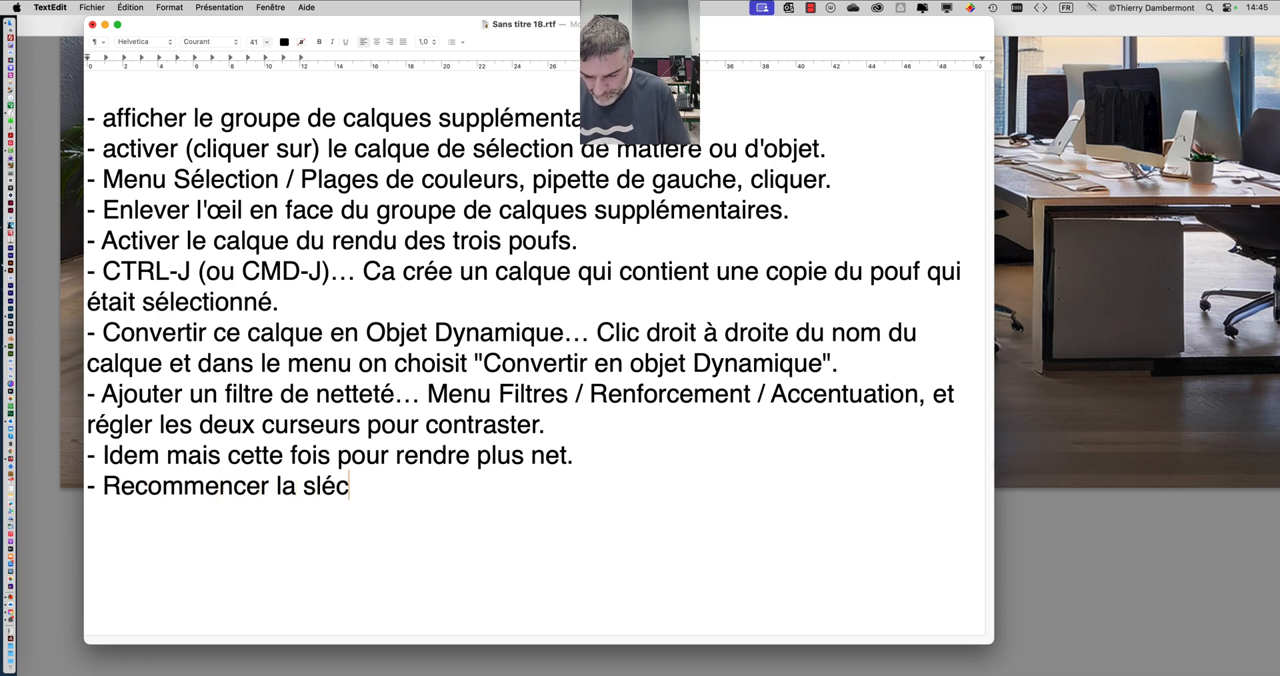
pyautogui.write('tion sur le pou')
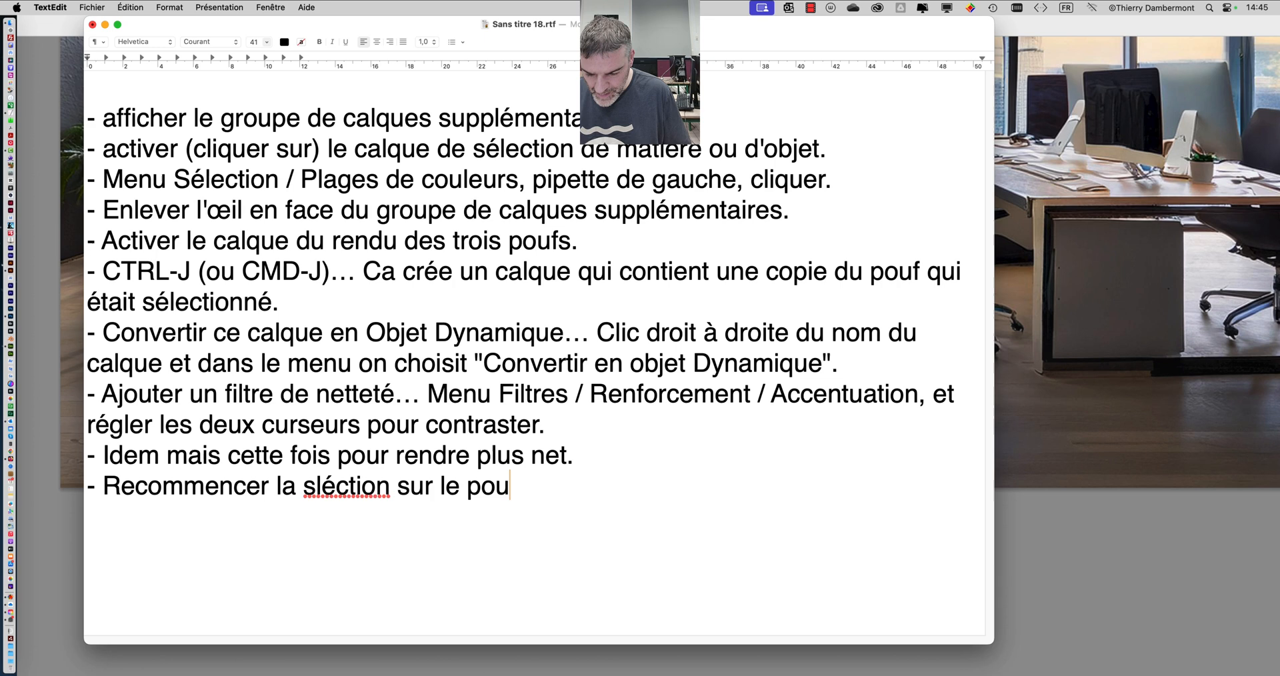
pyautogui.write('f,')
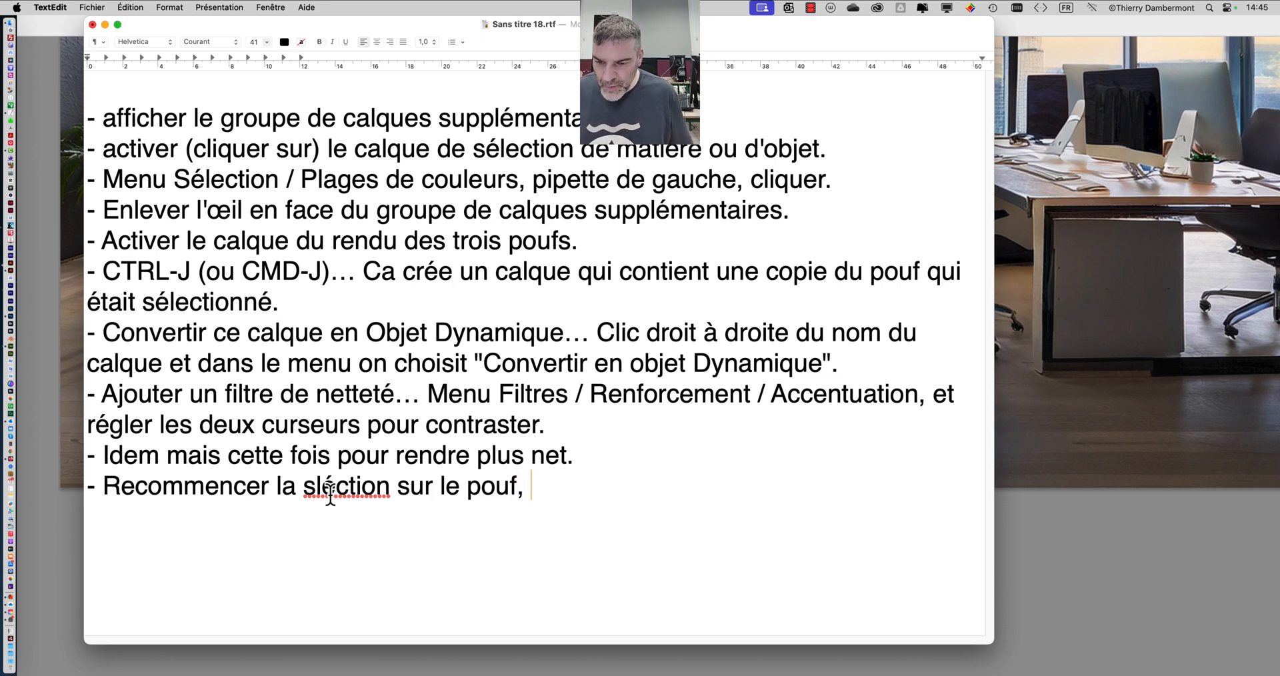
pyautogui.moveTo(336, 491); pyautogui.dragTo(311, 489)
pyautogui.write('él')
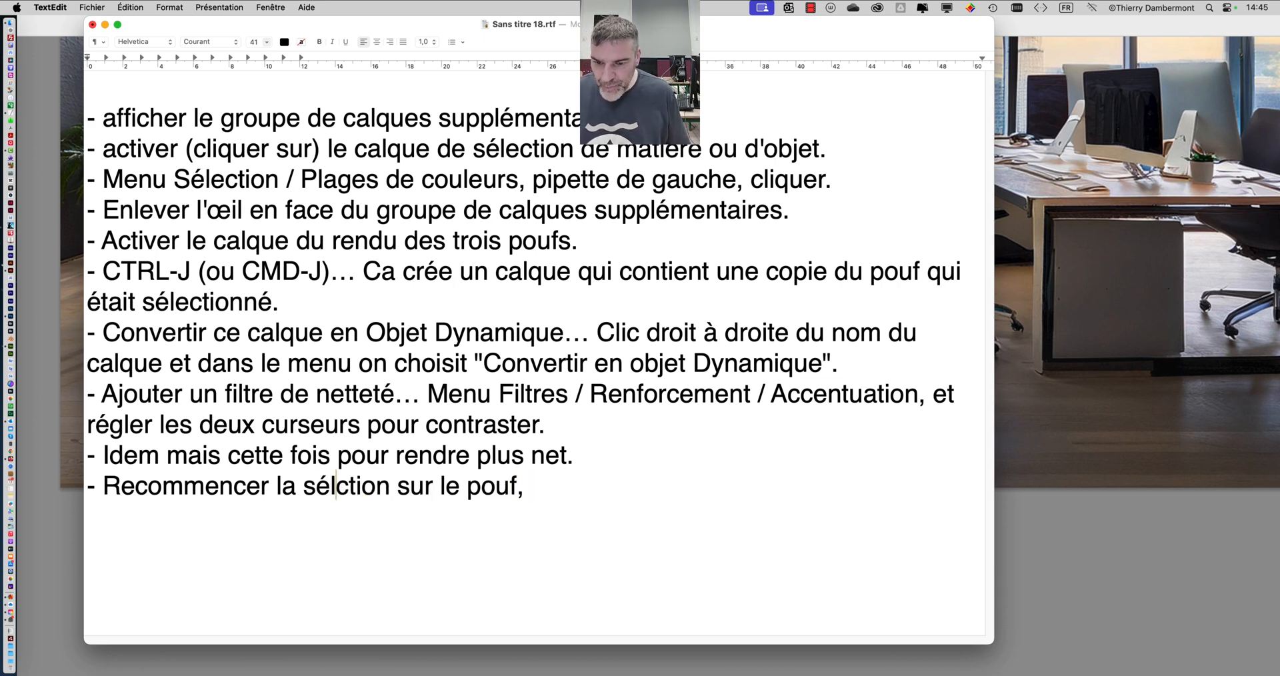
pyautogui.write('e')
pyautogui.click(602, 493)
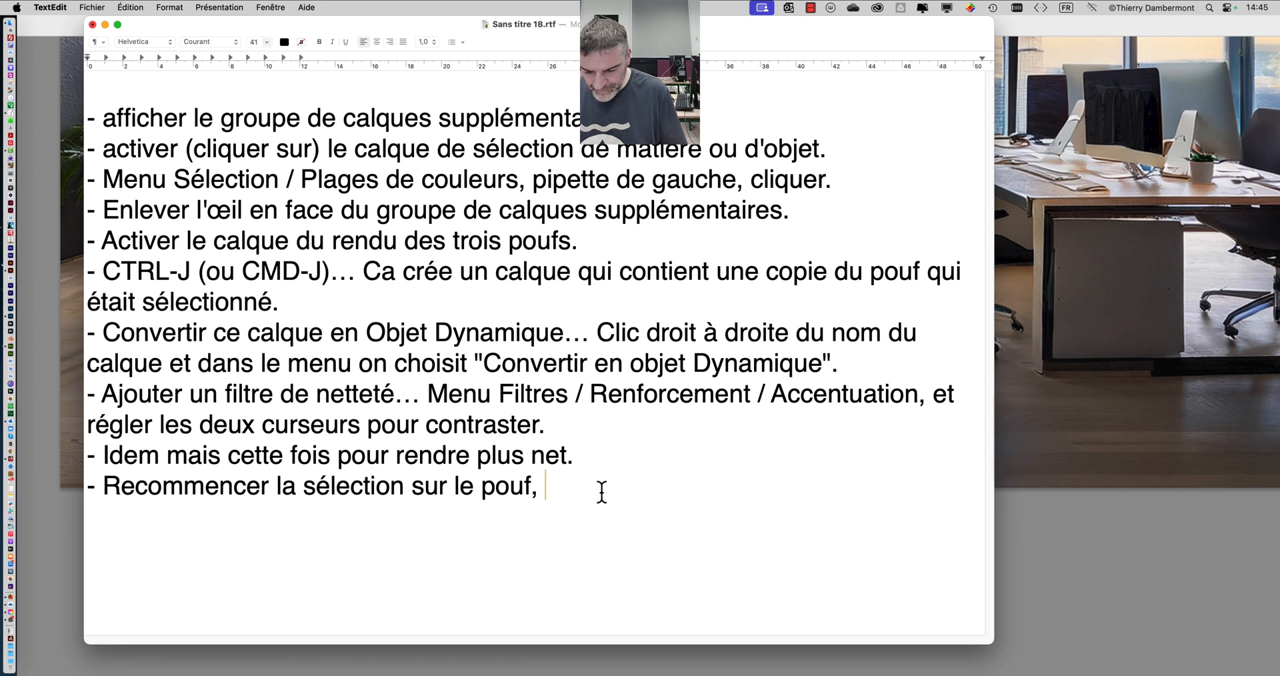
# - Continue the tenth line with "puis activer le calque du pouf et au-dessus", correcting the misplaced space in "activer le"
pyautogui.write('puis')
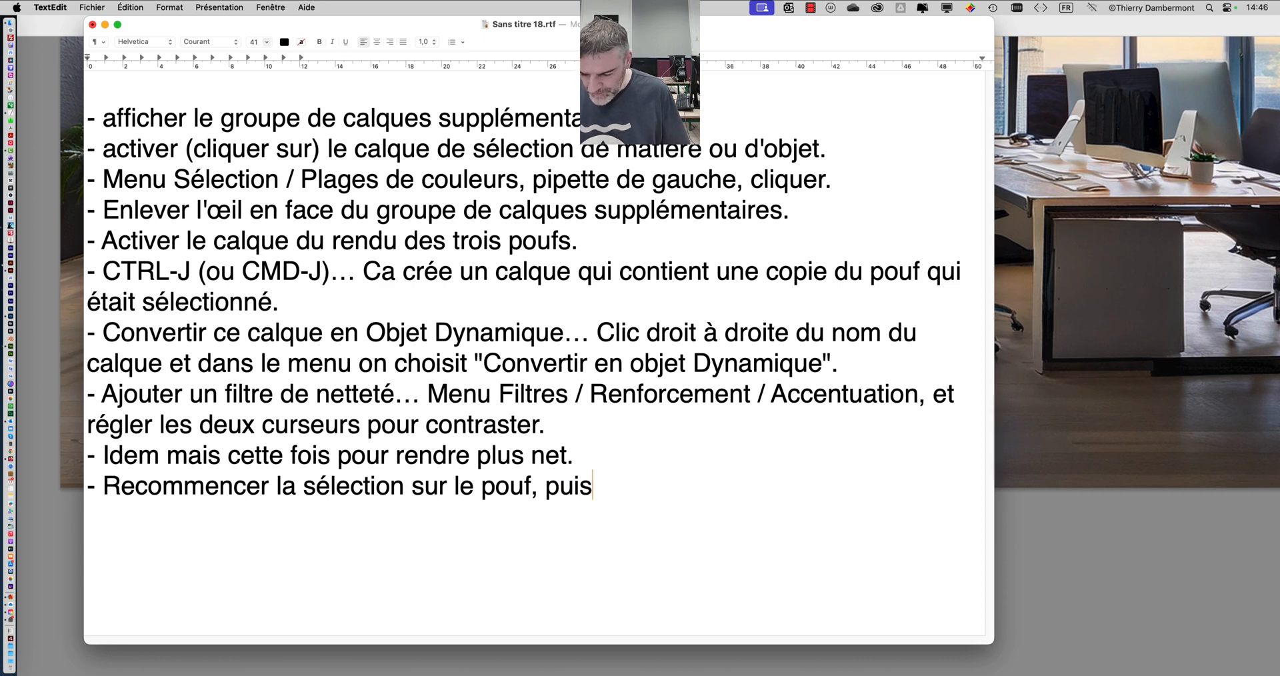
pyautogui.write(' active rle ca')
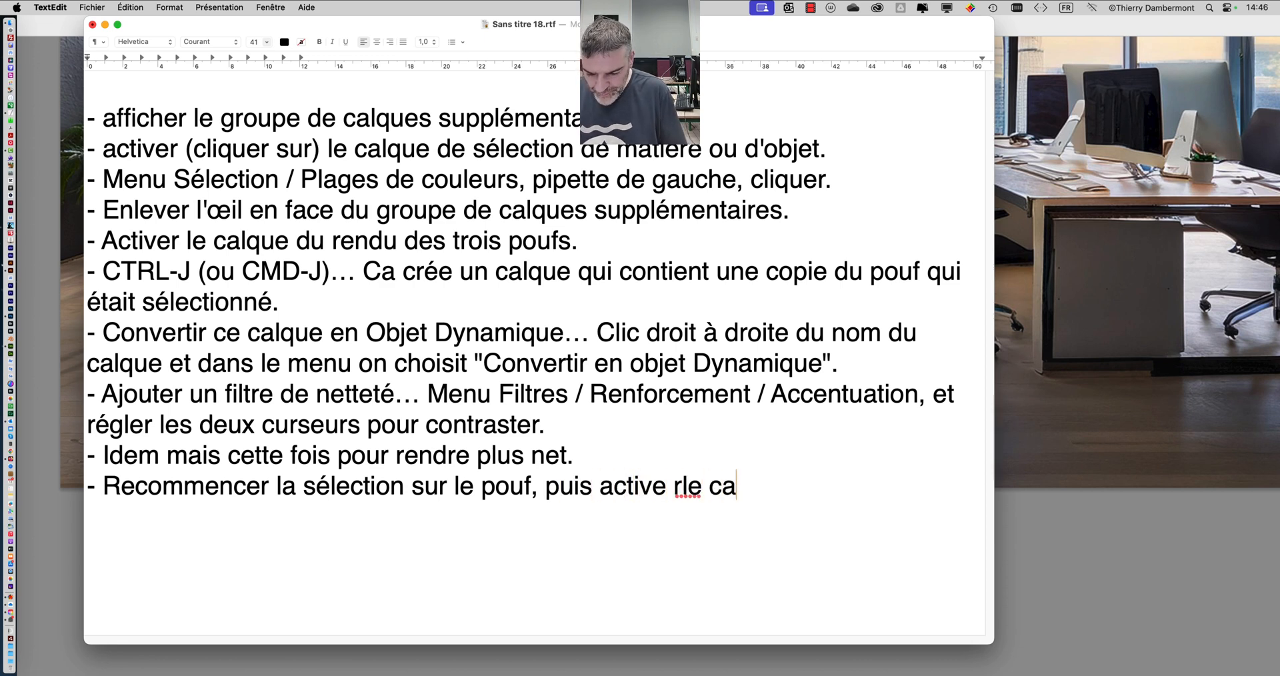
pyautogui.write('lque du po')
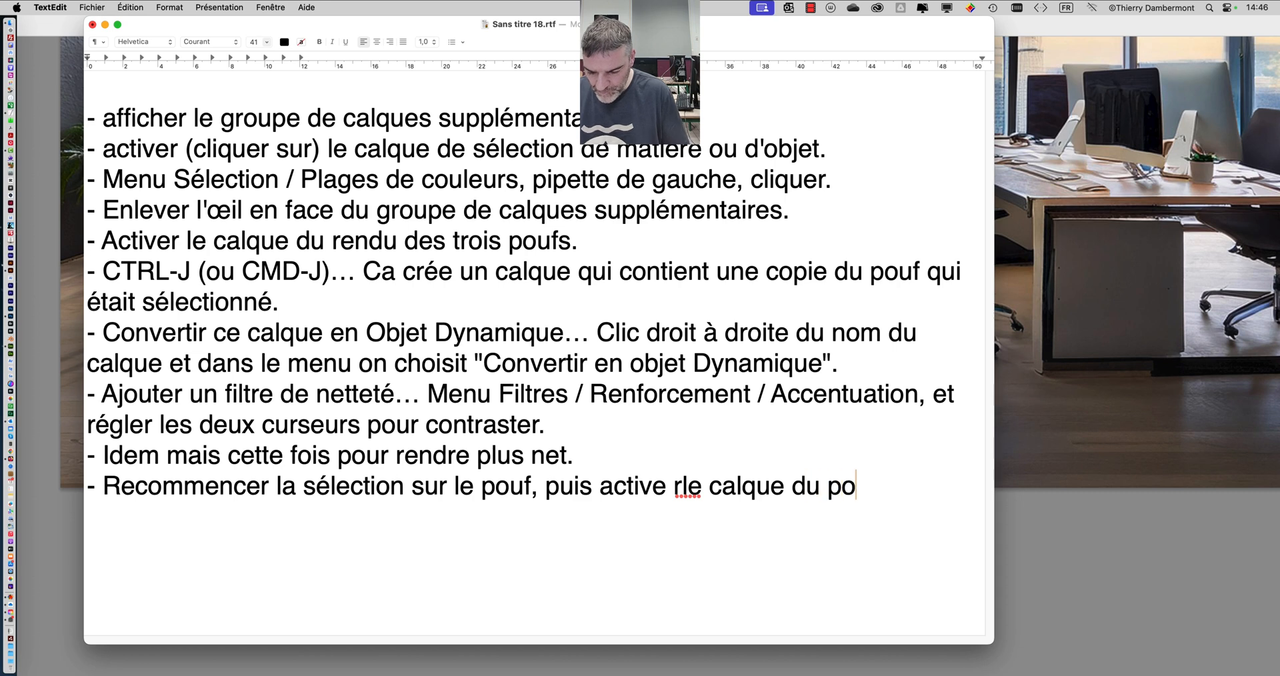
pyautogui.write('uf et au-dessus')
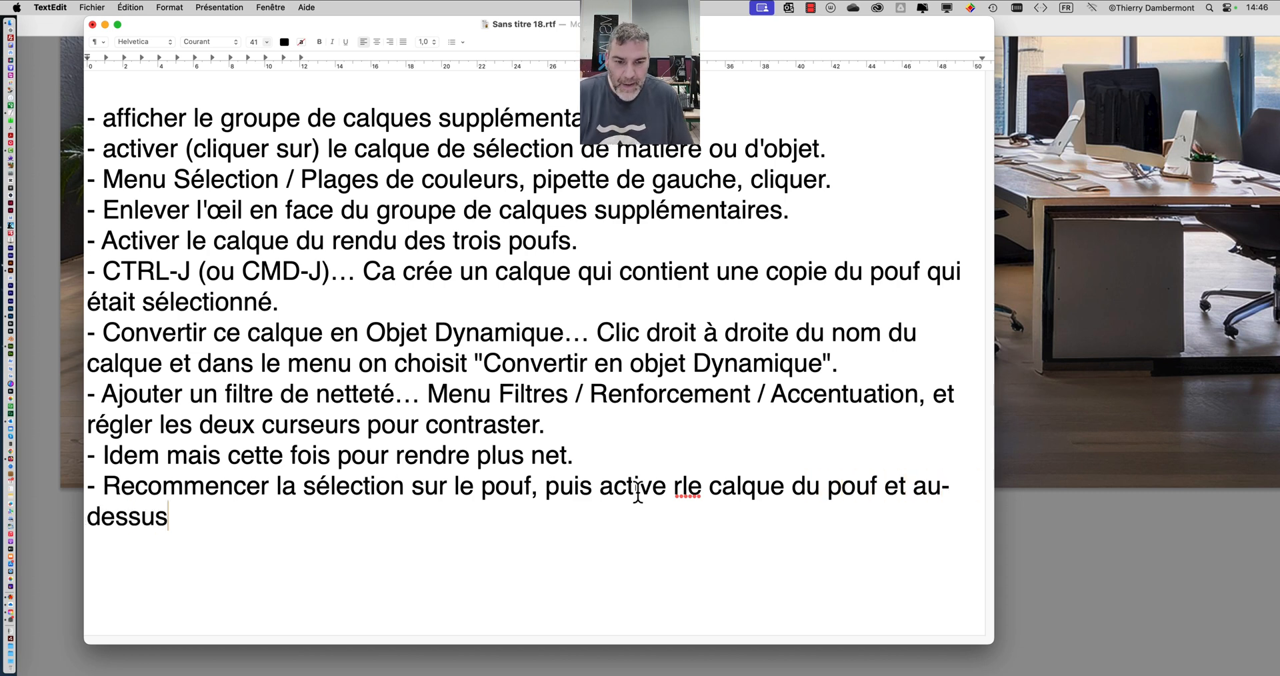
pyautogui.click(676, 481)
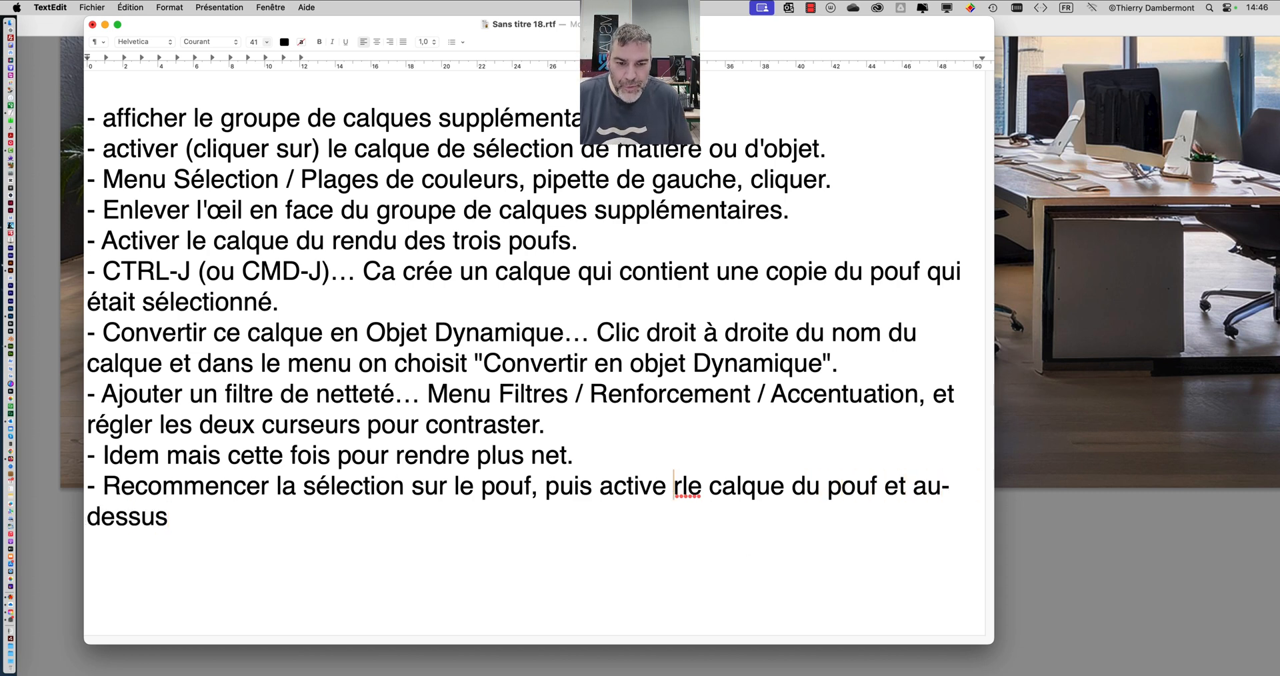
pyautogui.press('BackSpace')
pyautogui.click(676, 482)
pyautogui.click(248, 525)
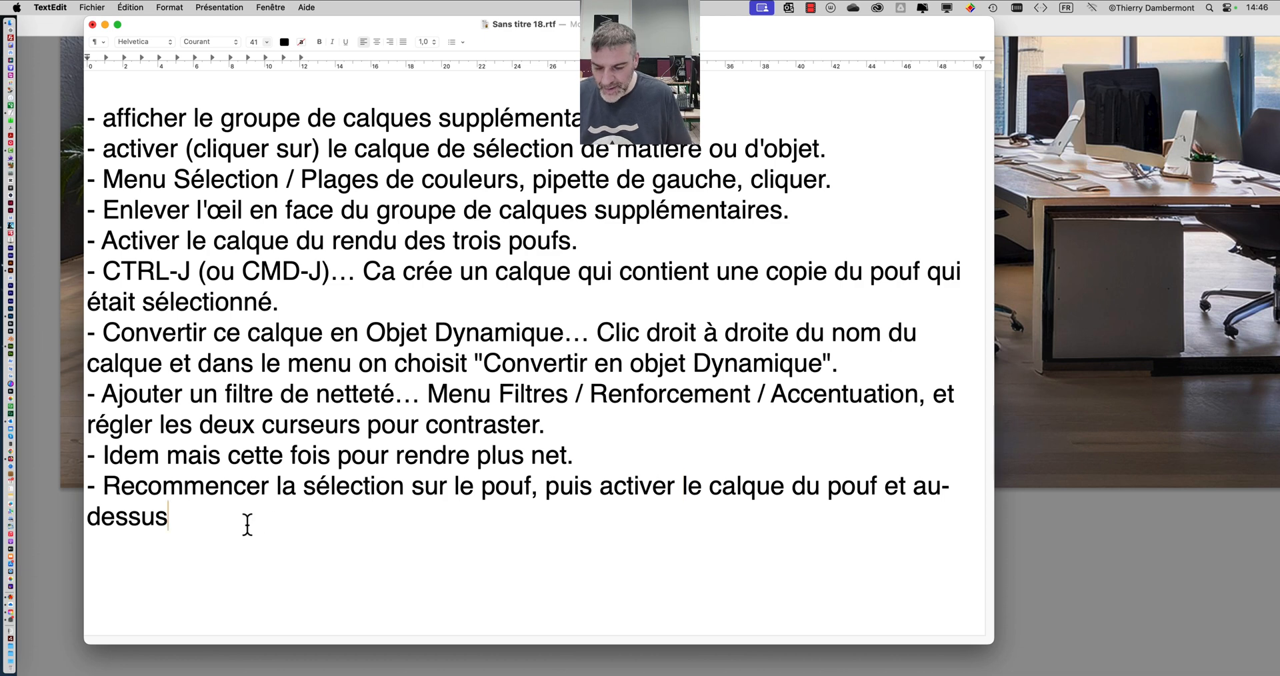
# - Extend the tenth line with "mettre un calque de réglage de type "Courbes"", adding the missing opening quotation mark before Courbes
pyautogui.write('m')
pyautogui.write('ettre')
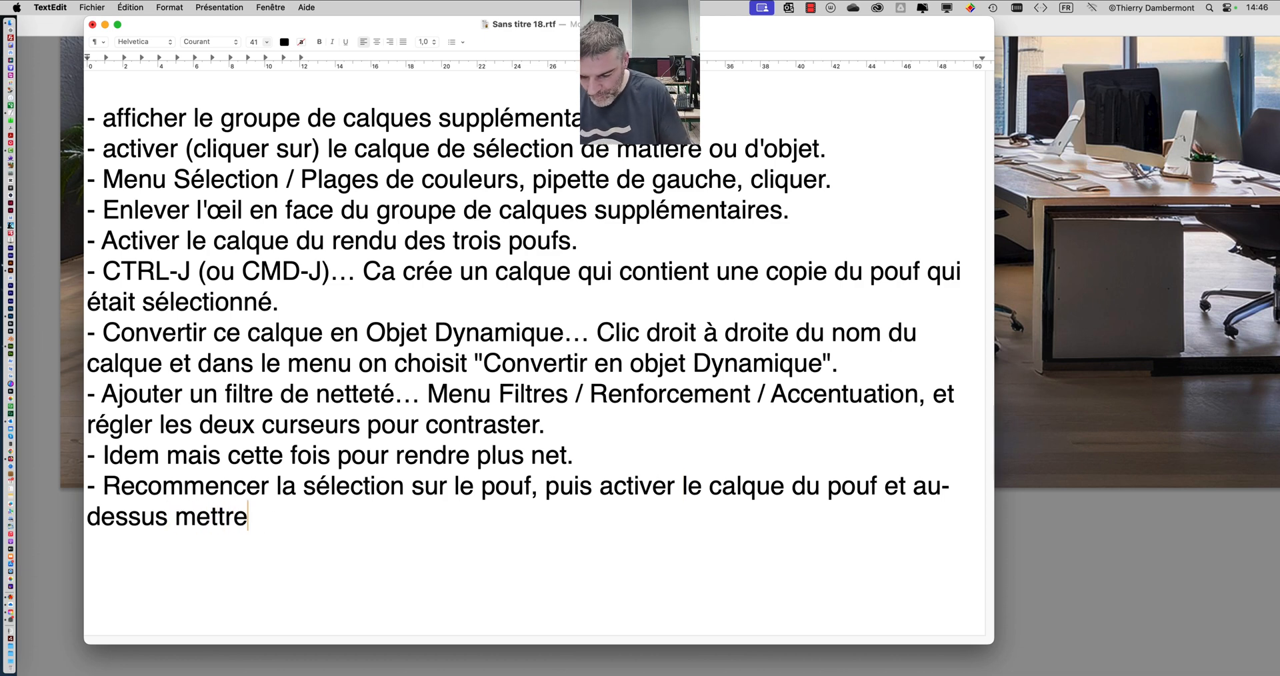
pyautogui.write(' un calque de ré')
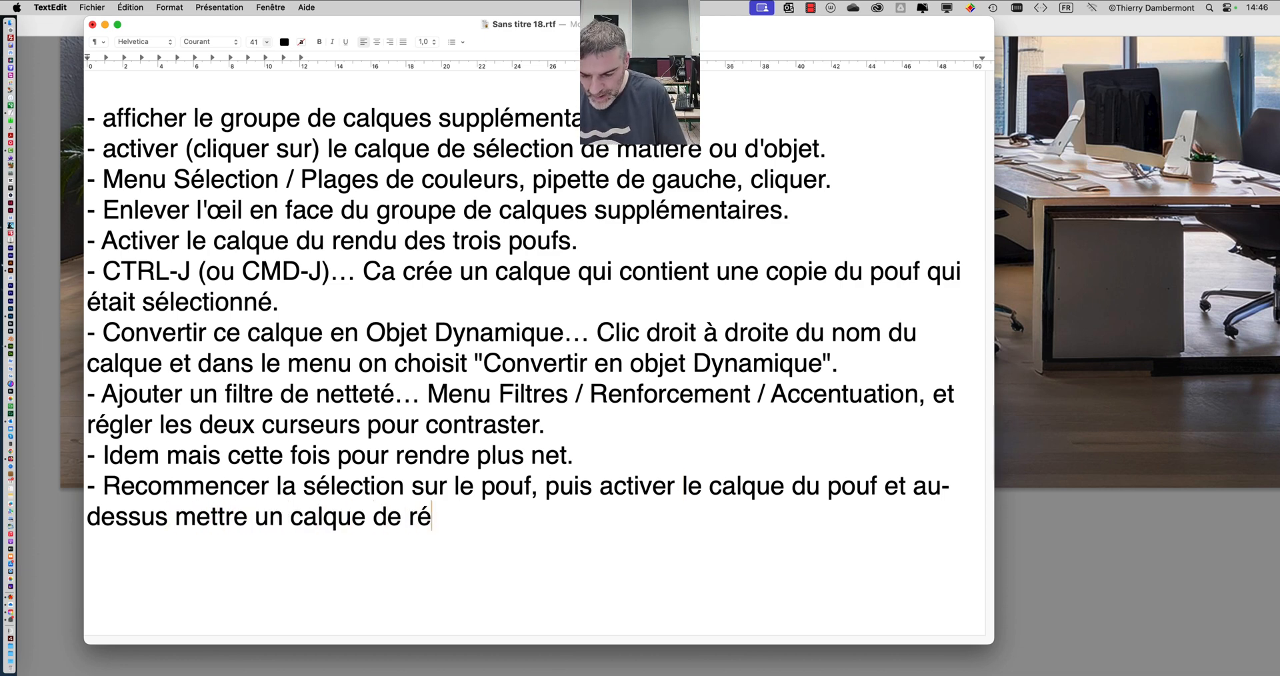
pyautogui.write('glage de ')
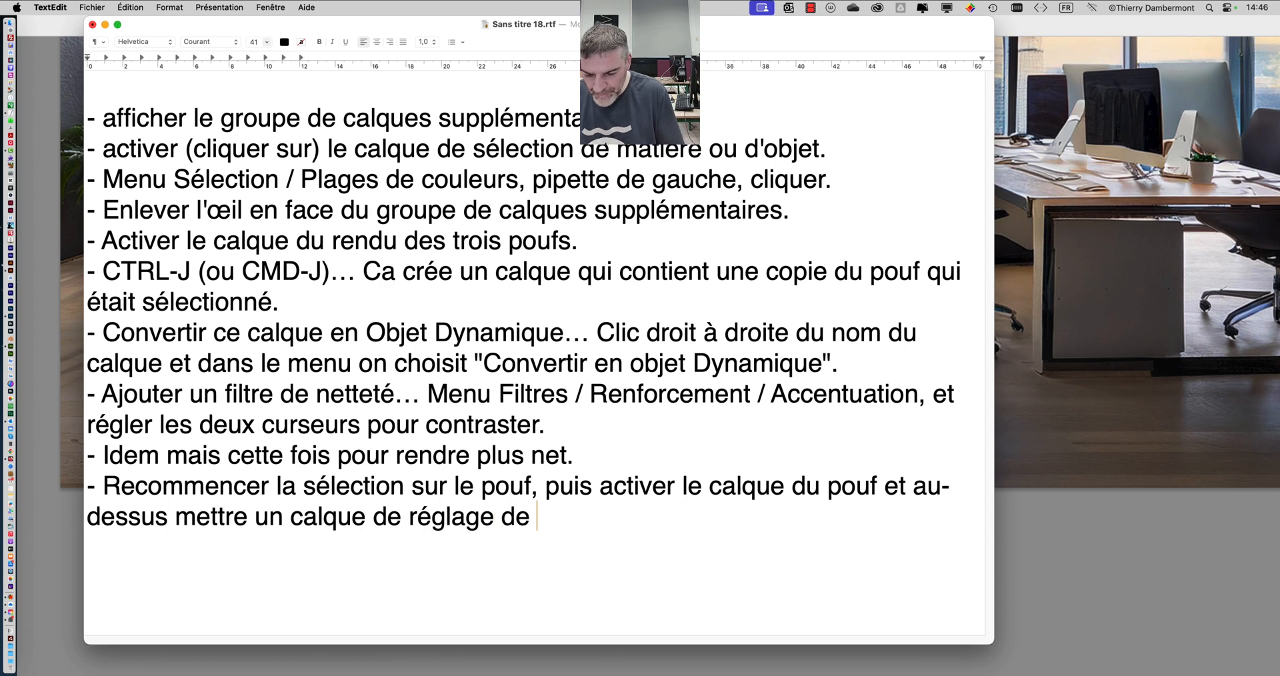
pyautogui.write('type "Courbes')
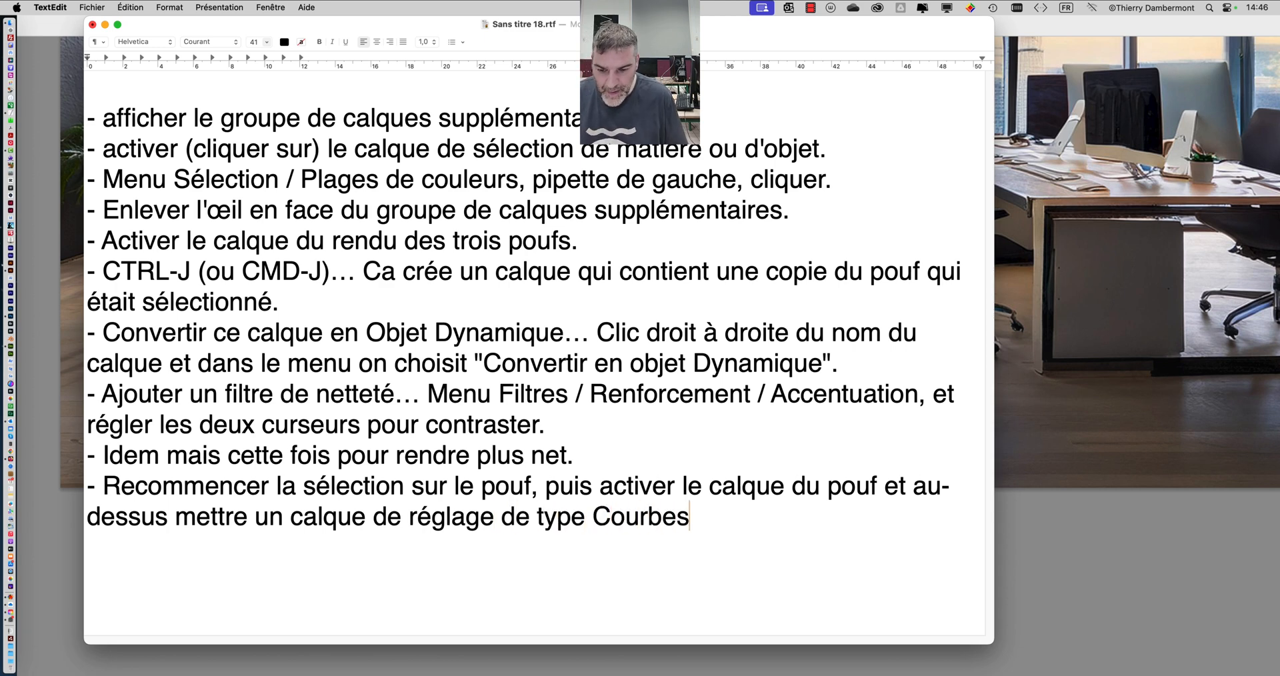
pyautogui.write('"')
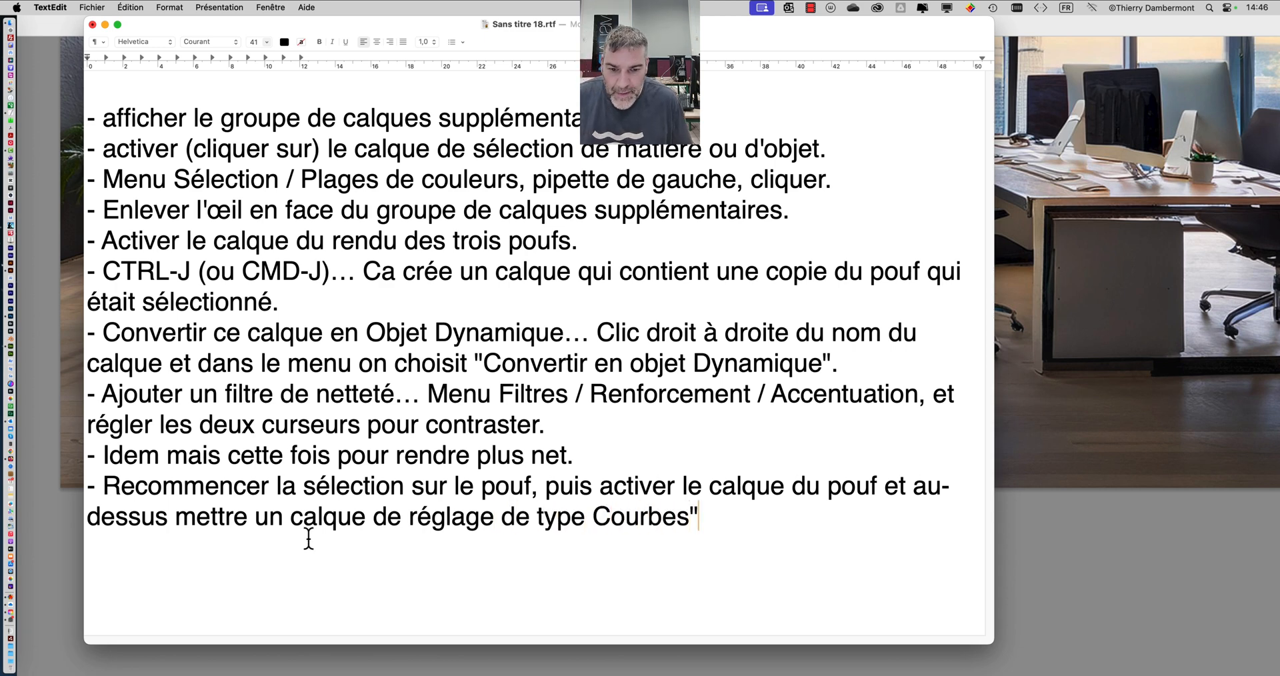
pyautogui.click(594, 519)
pyautogui.write('"')
# - Finish the tenth line with ", en mode Luminosité au lieu de Normal."
pyautogui.click(721, 520)
pyautogui.write(', e')
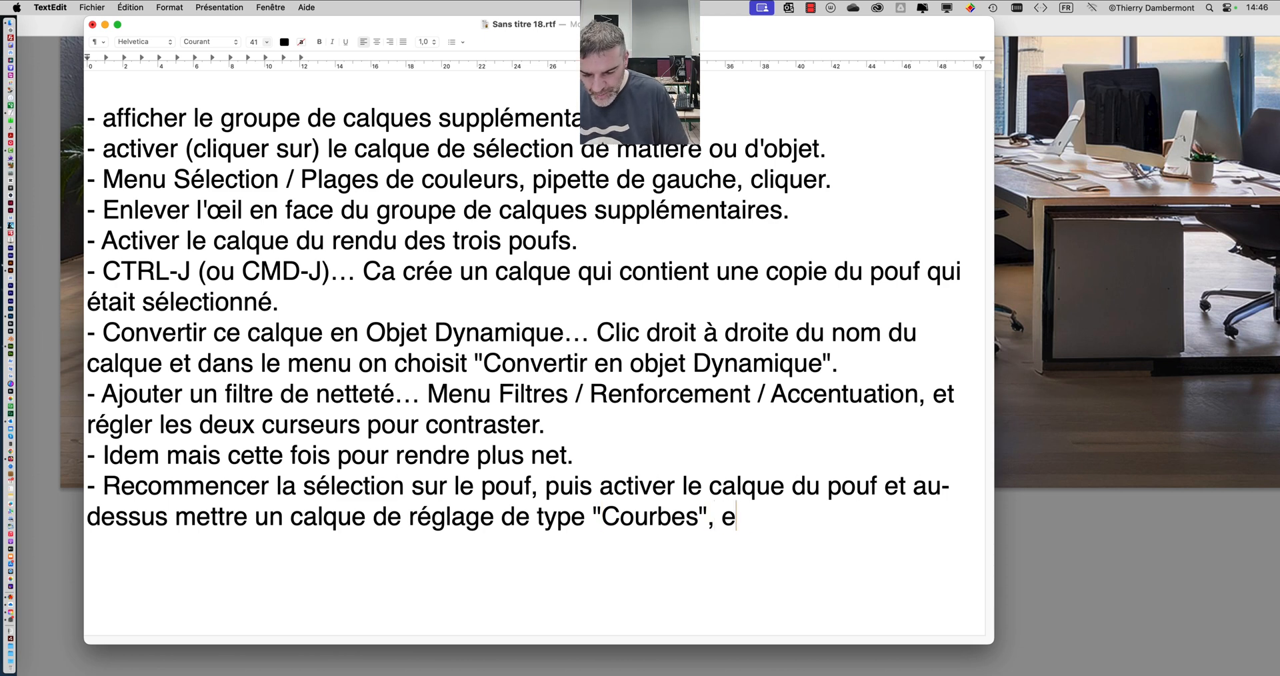
pyautogui.write('n mode ')
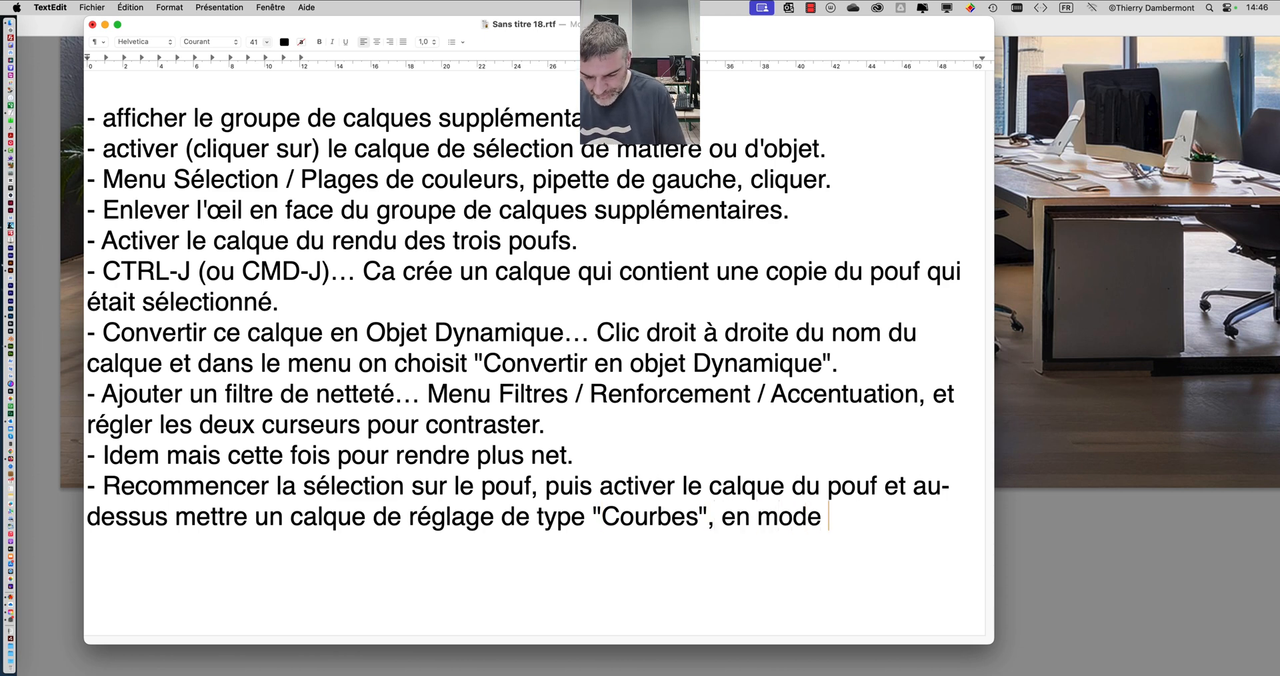
pyautogui.write('Luminosi')
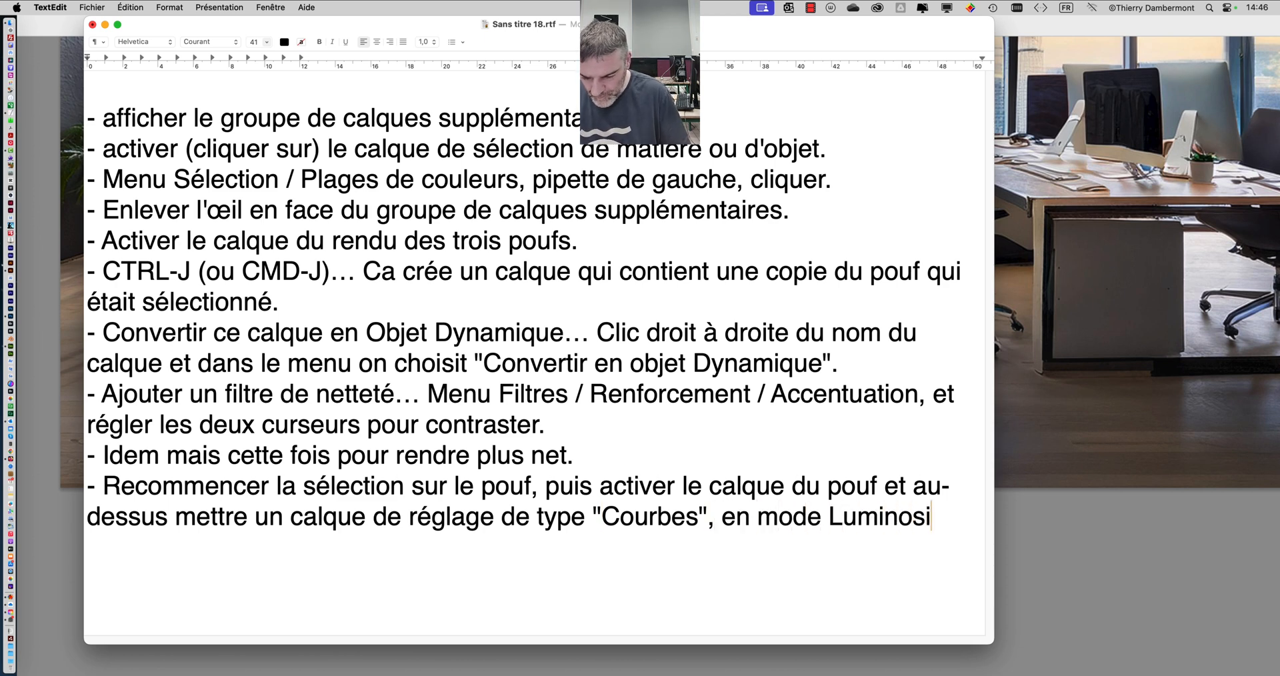
pyautogui.write('té au lieu de Nor')
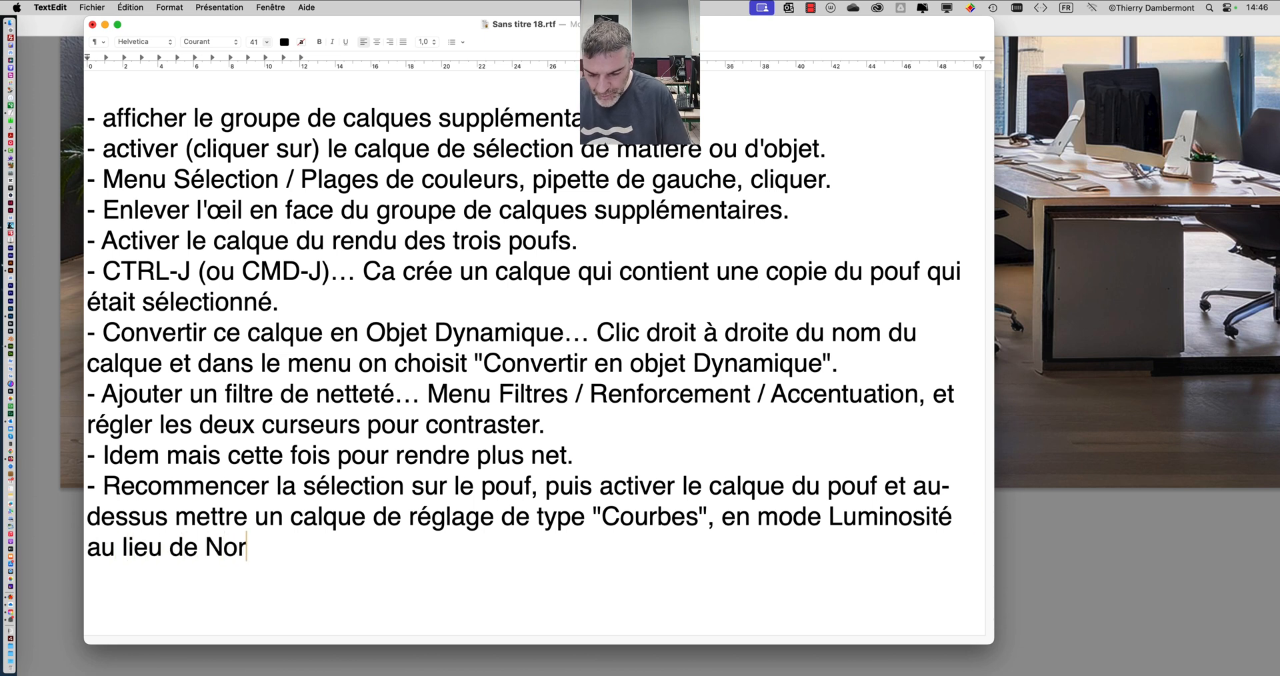
pyautogui.write('mal.')
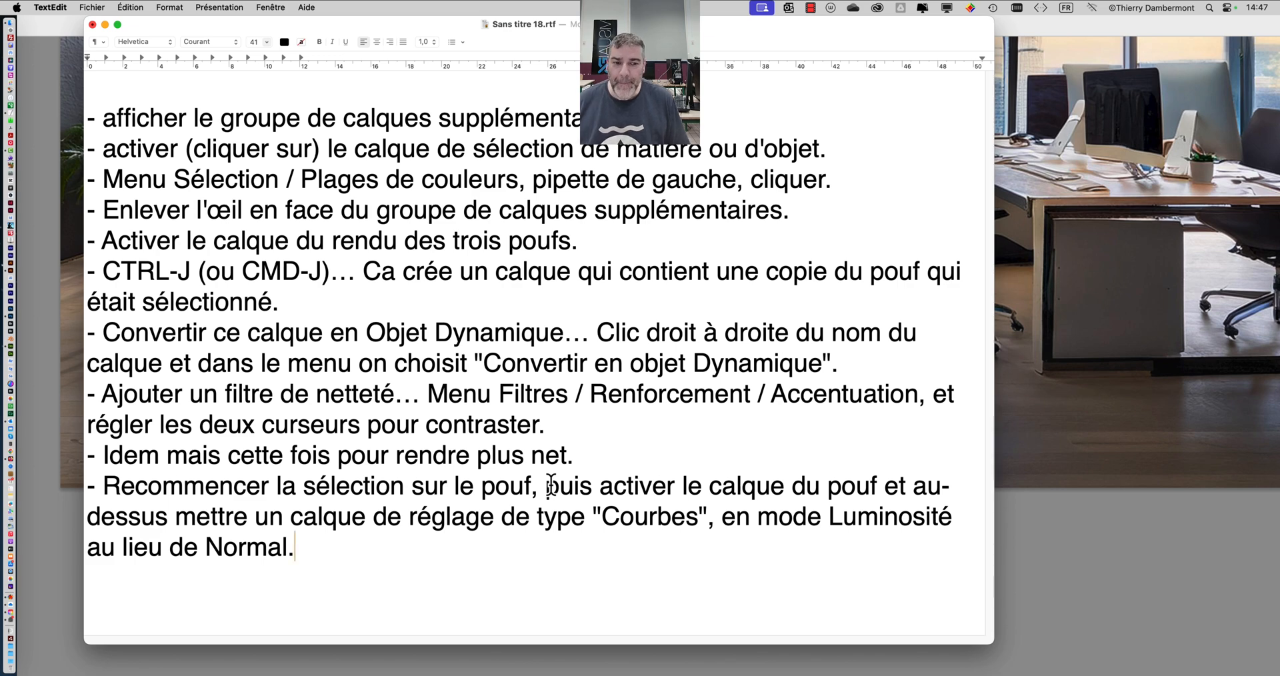
# - Switch to Photoshop, select the Courbes 1 layer and examine the retouched bean bags up close and as a whole
pyautogui.click(1197, 573)
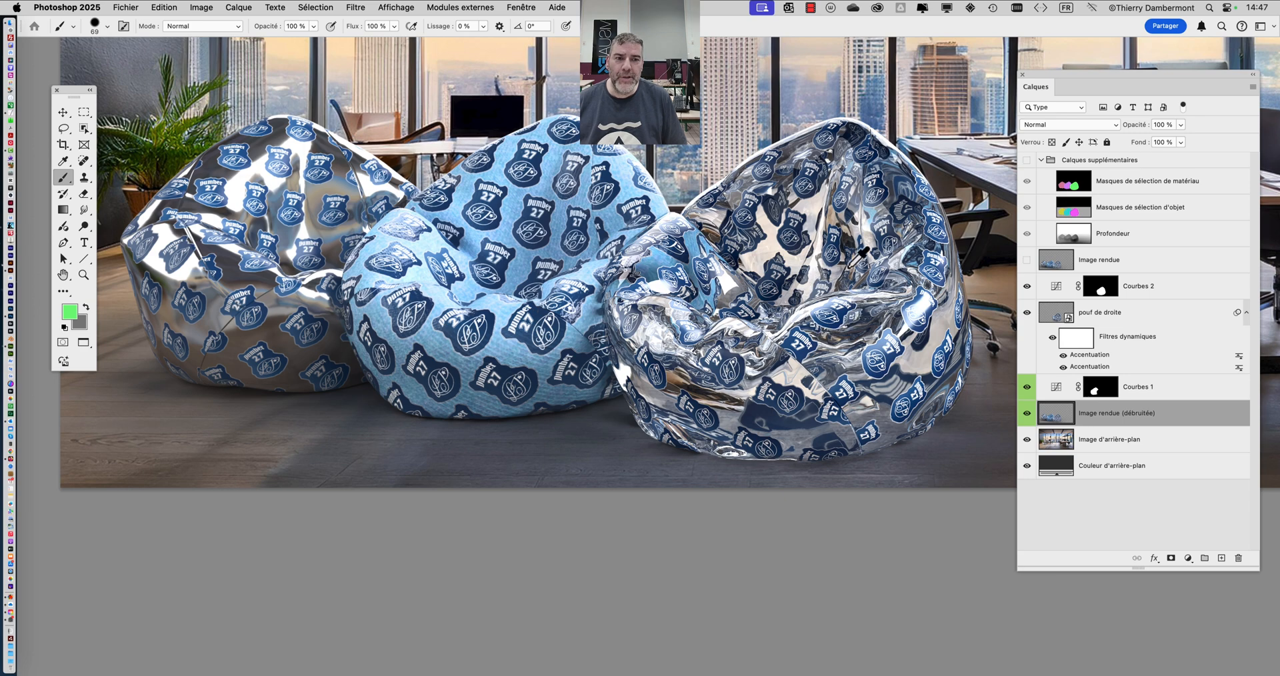
pyautogui.scroll(3, 850, 266)
pyautogui.scroll(2, 850, 266)
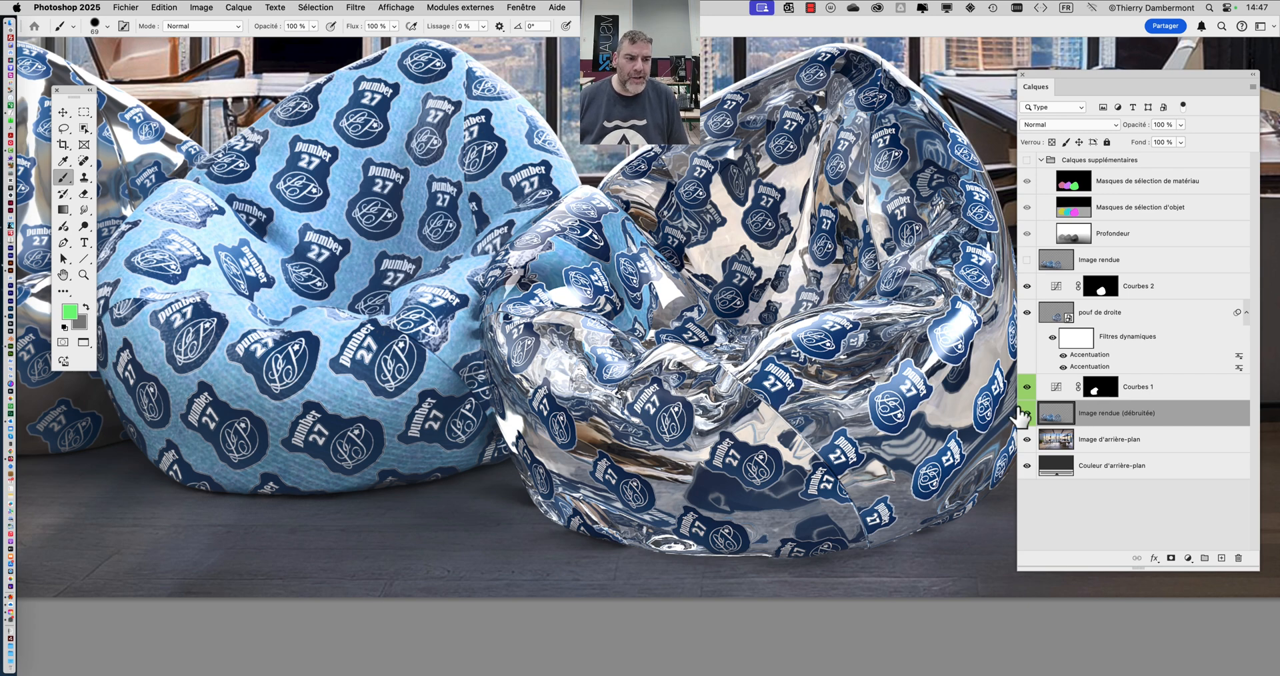
pyautogui.click(1157, 393)
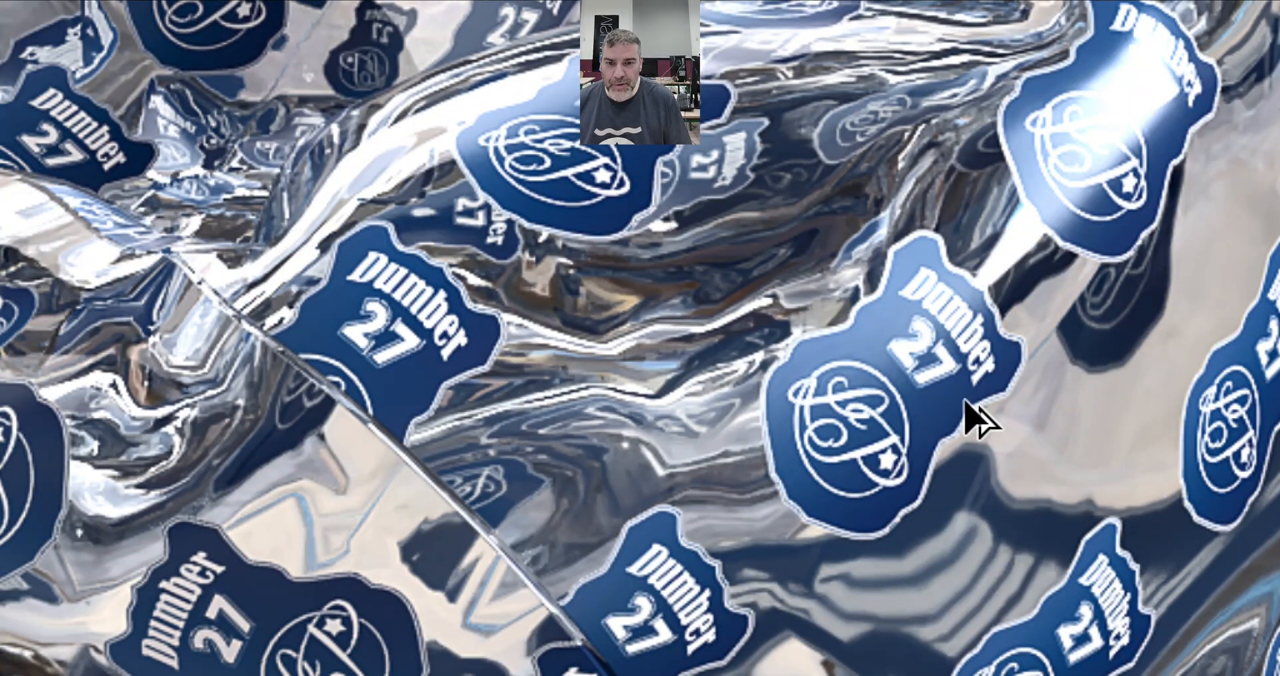
pyautogui.scroll(-8, 683, 363)
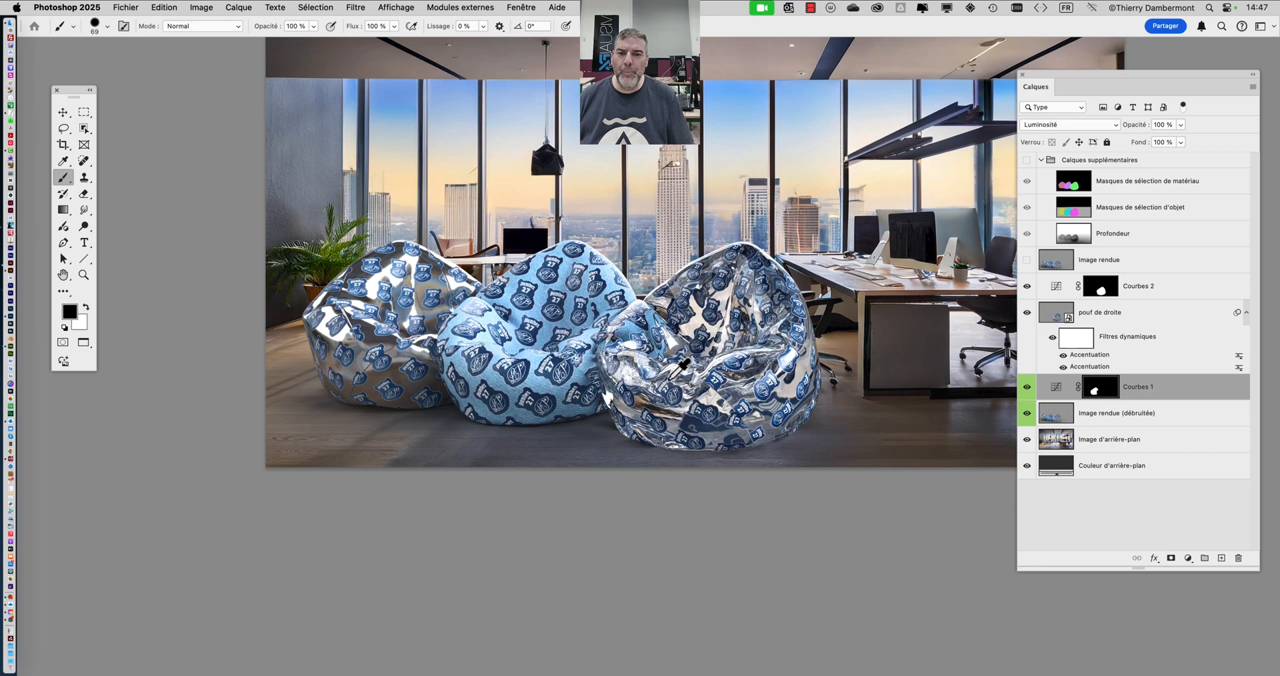
pyautogui.scroll(5, 506, 335)
pyautogui.scroll(-3, 507, 335)
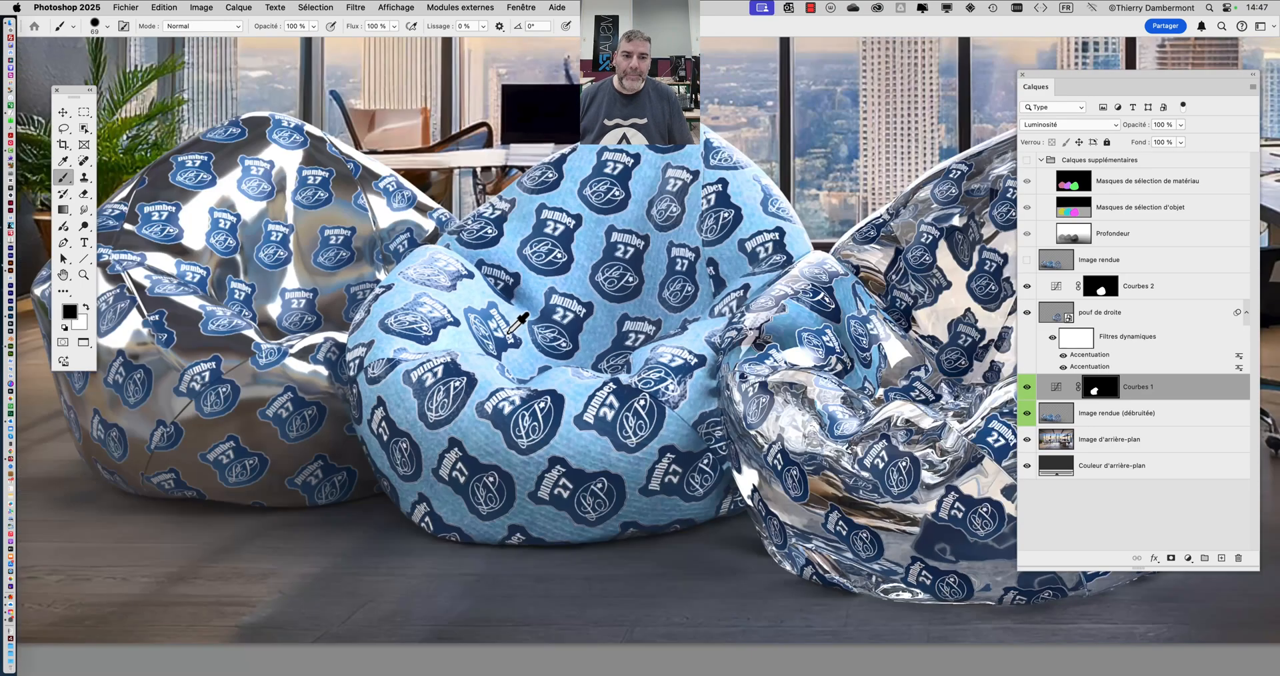
pyautogui.scroll(-1, 508, 336)
pyautogui.moveTo(625, 311); pyautogui.dragTo(530, 308)
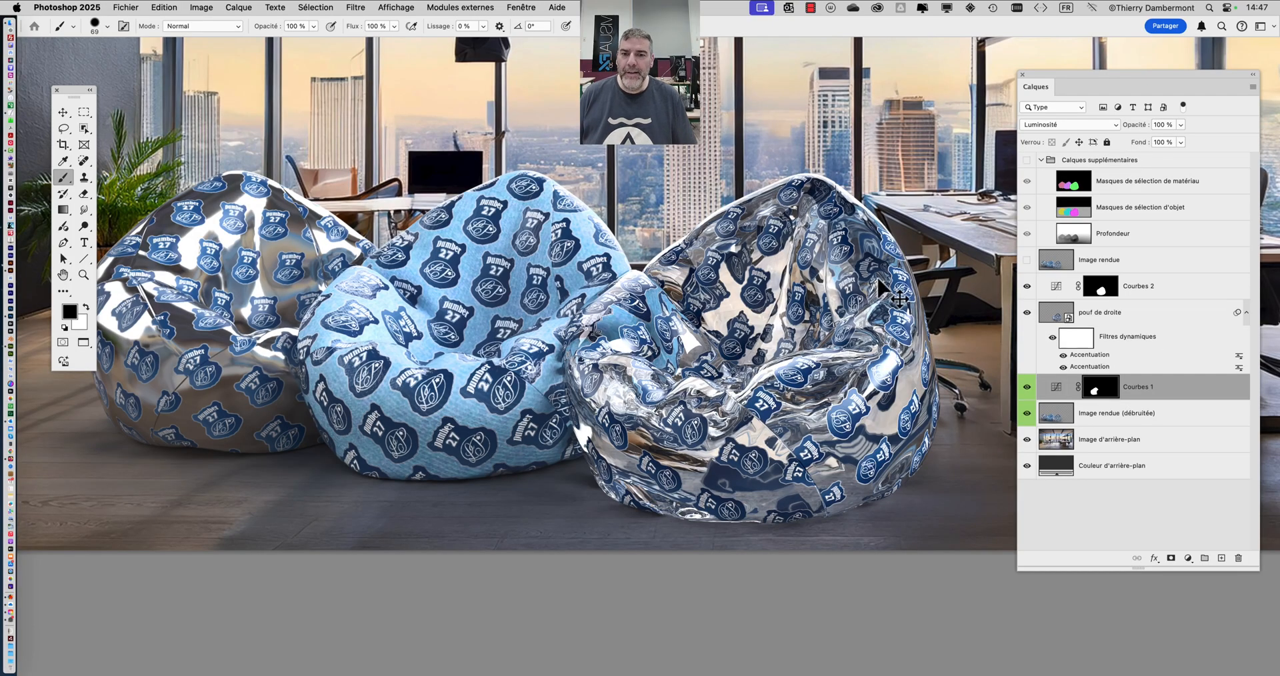
# - Switch back to TextEdit and start saving the list as a new file in the "docs B1B2 cours second mercredi" folder
pyautogui.press('super+Tab')
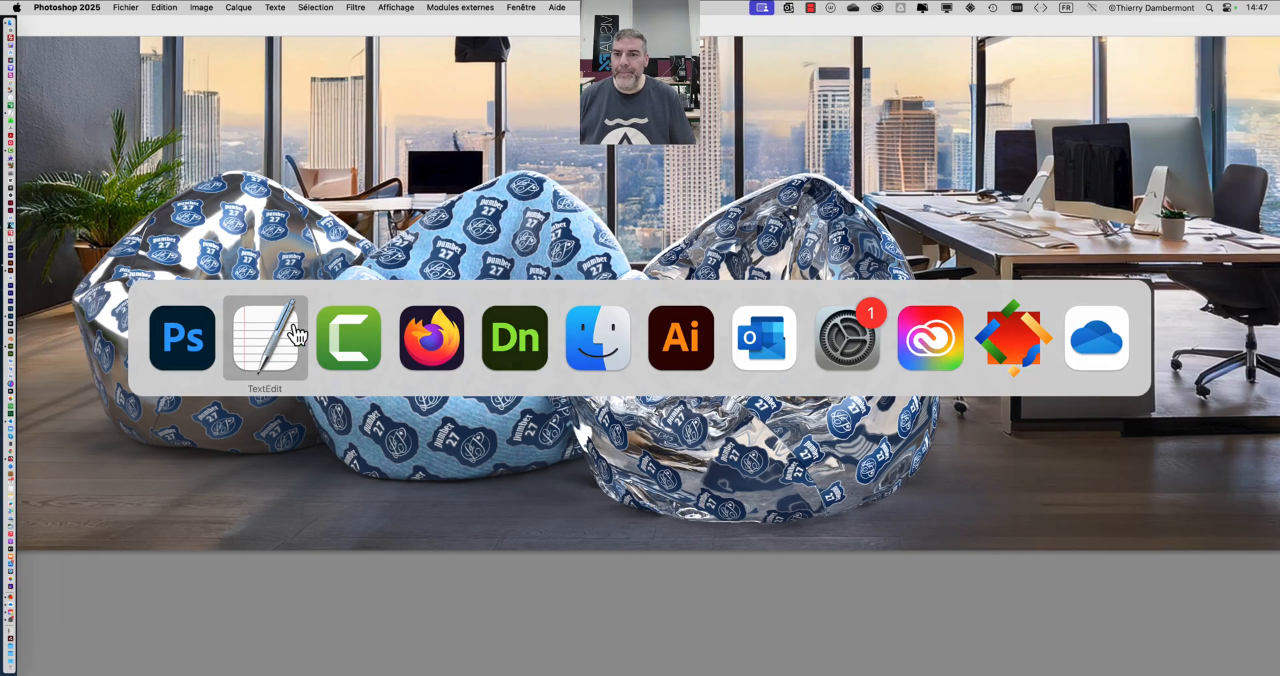
pyautogui.click(297, 333)
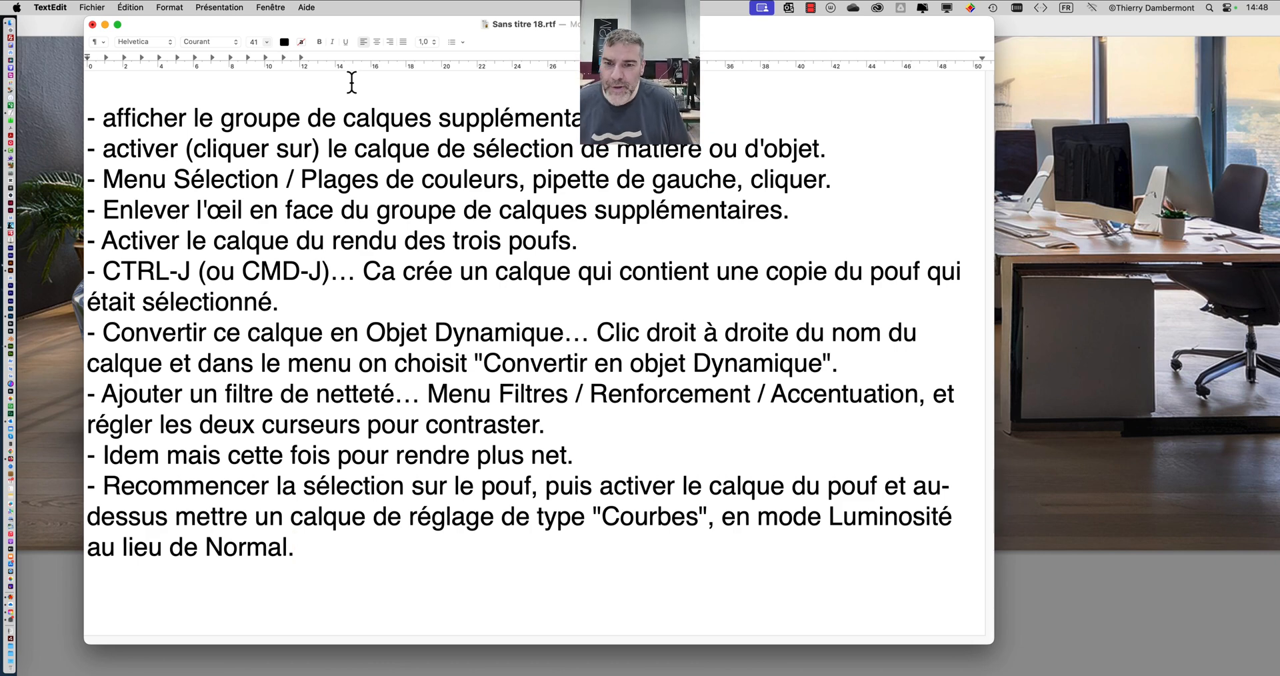
pyautogui.click(100, 6)
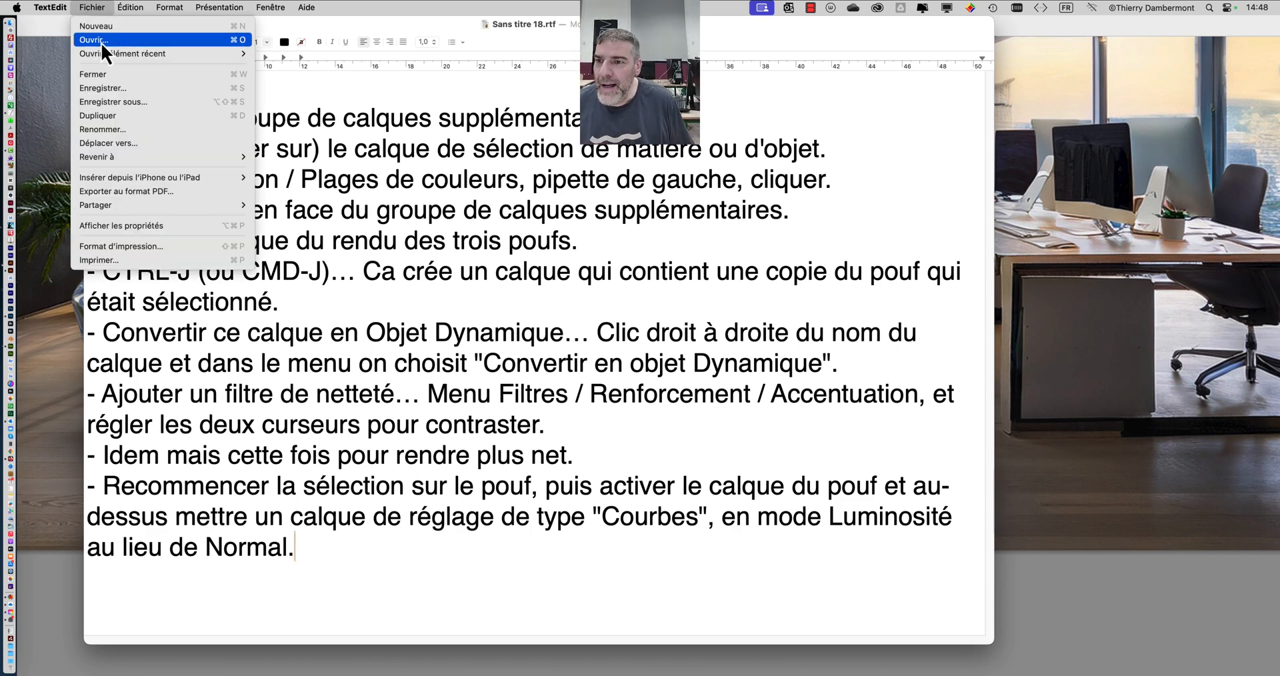
pyautogui.click(118, 105)
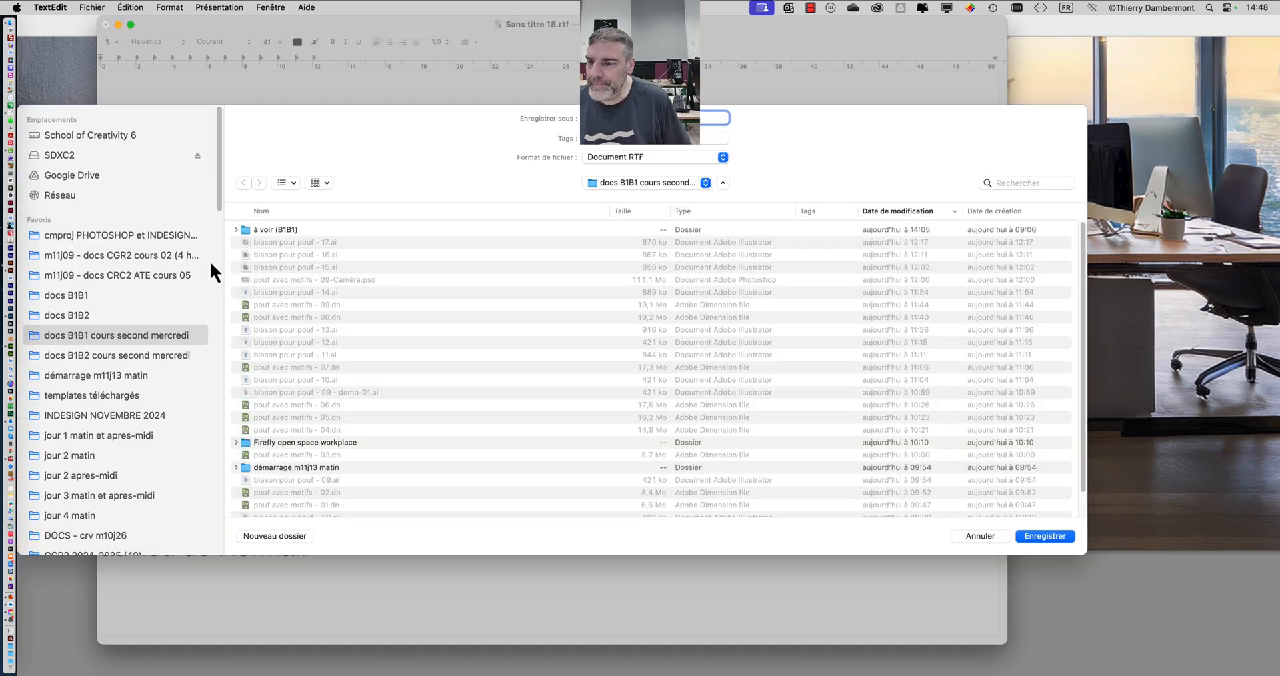
pyautogui.click(129, 356)
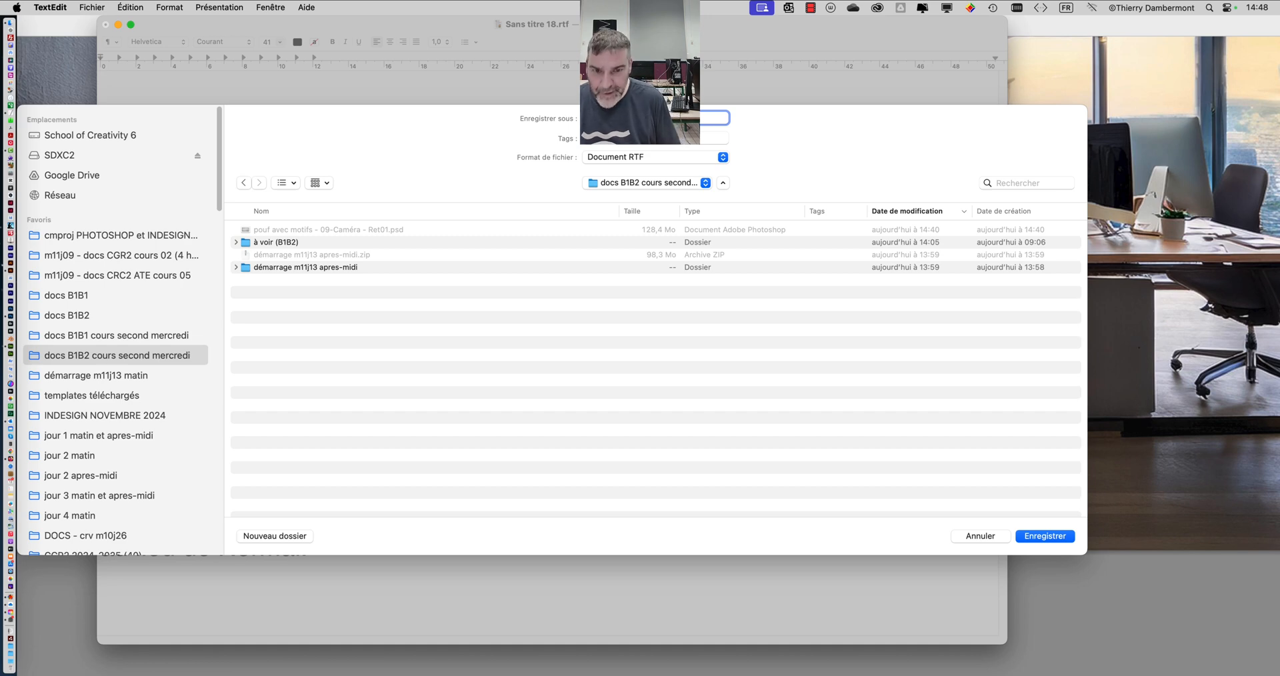
# - Name the file "procédure de retouche netteté et luminosité.rtf", correcting the spelling of "luminosité", and save it as an RTF document
pyautogui.write('e retouche ')
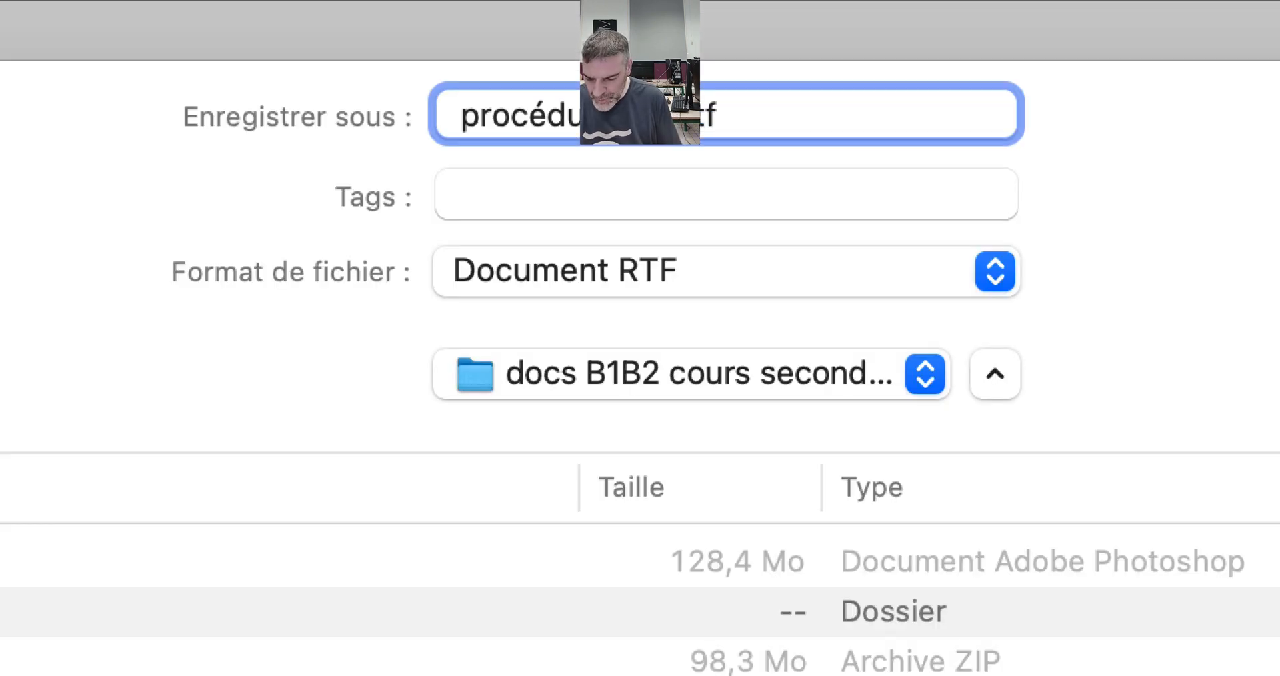
pyautogui.write('netteté et lu')
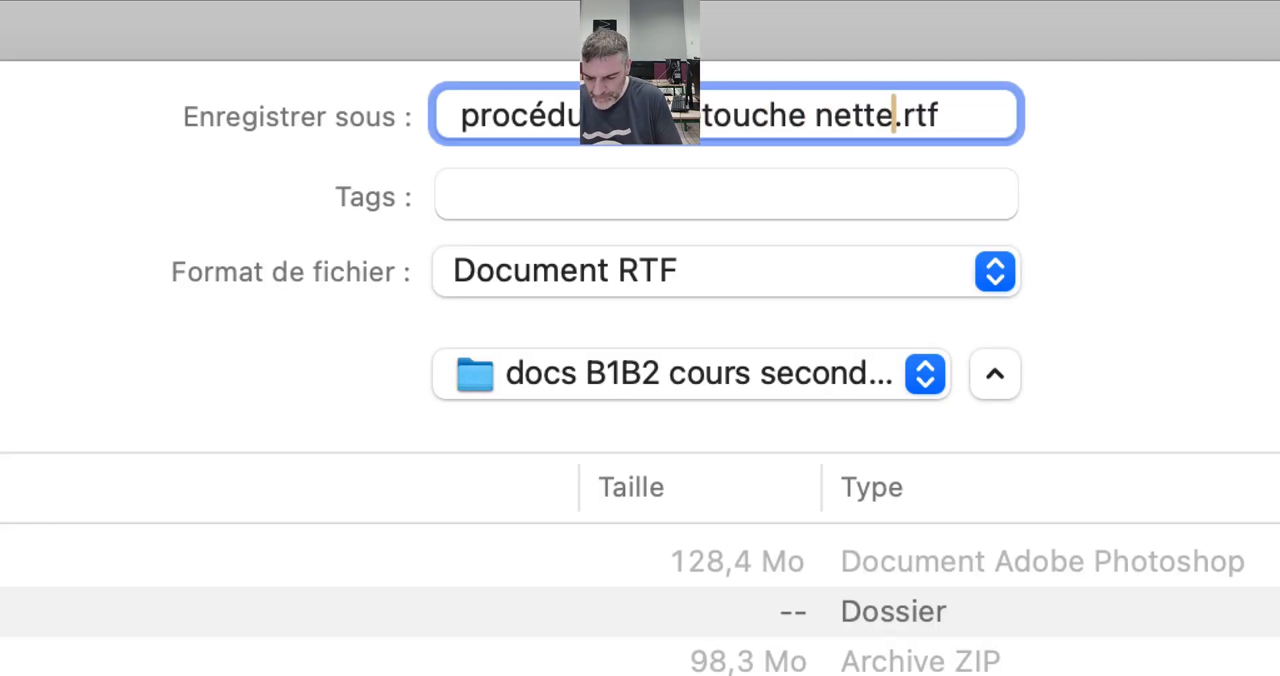
pyautogui.write('monisité')
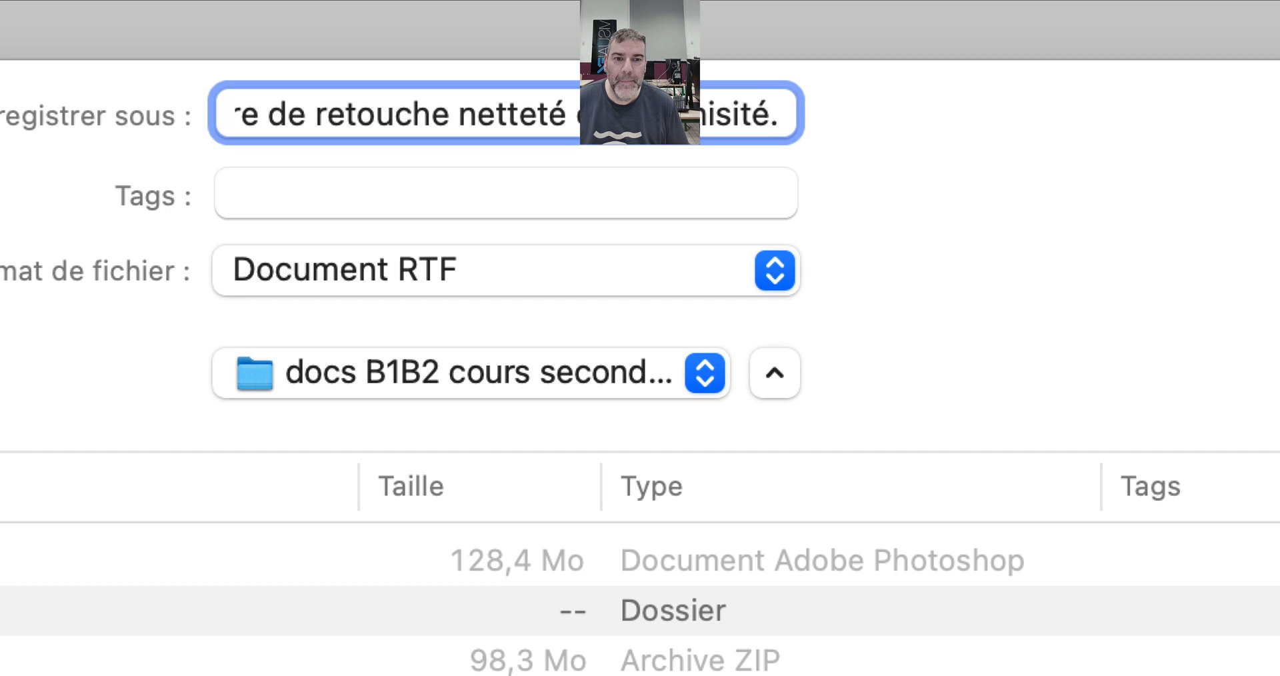
pyautogui.click(697, 125)
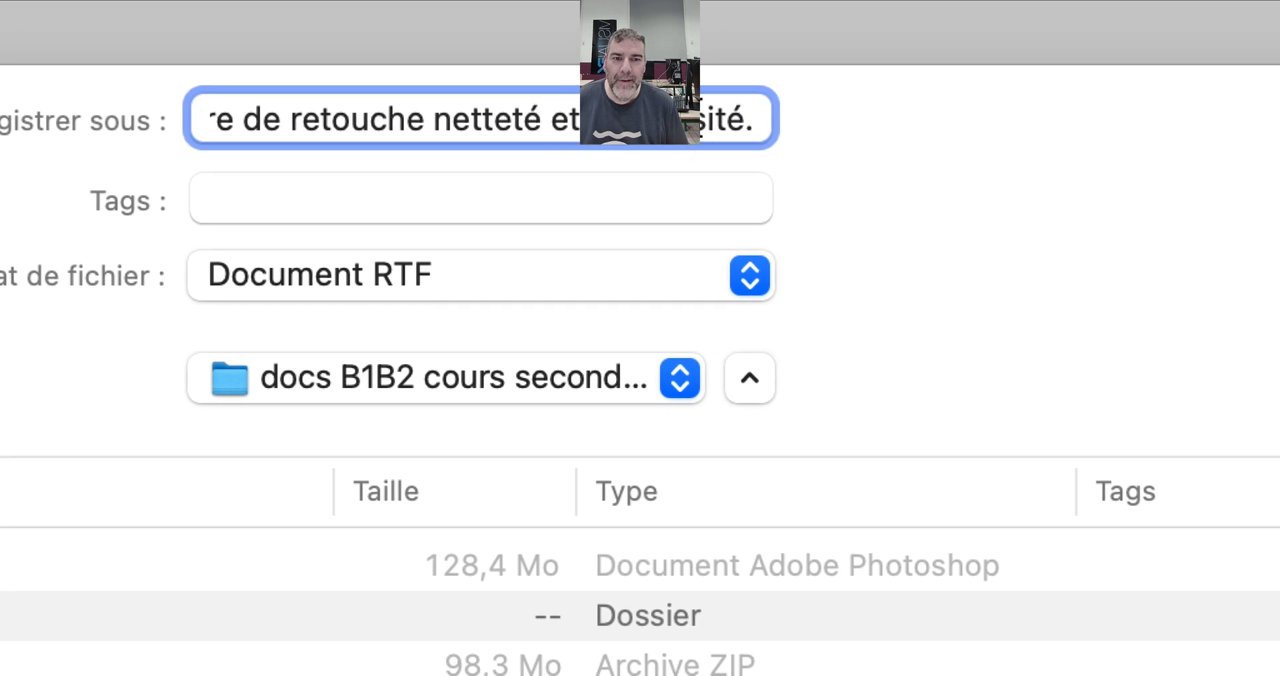
pyautogui.press('BackSpace')
pyautogui.press('BackSpace')
pyautogui.press('BackSpace')
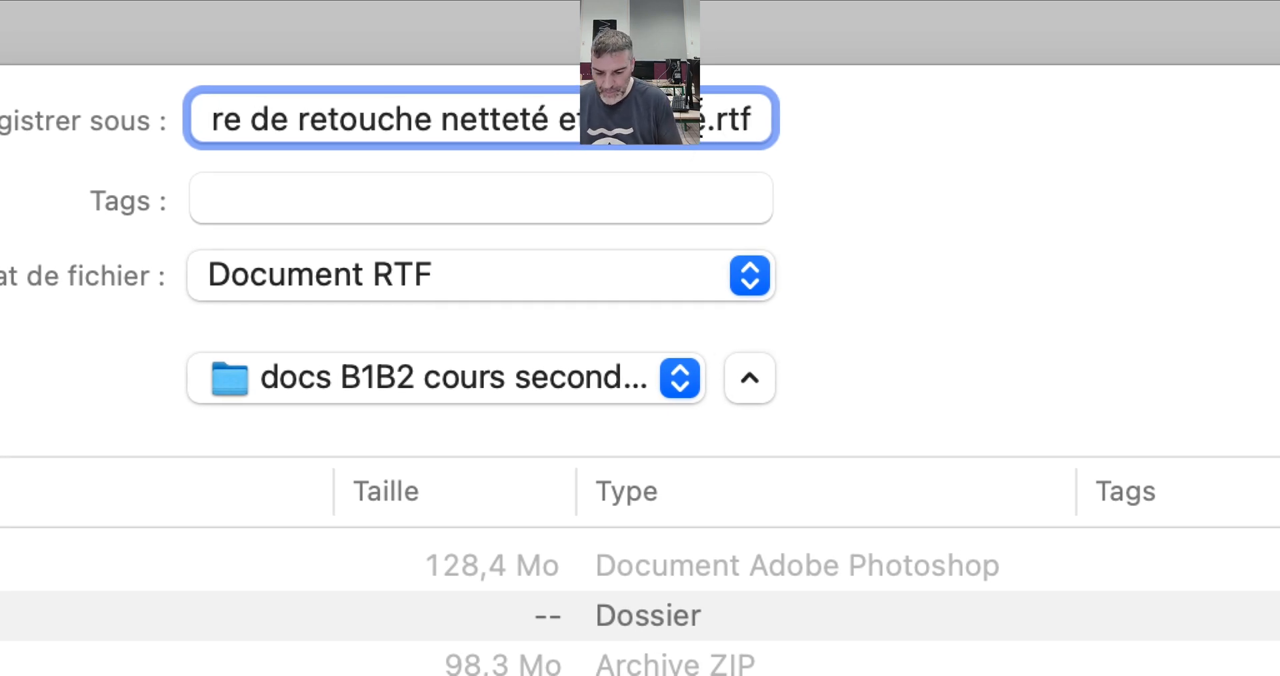
pyautogui.write('ino')
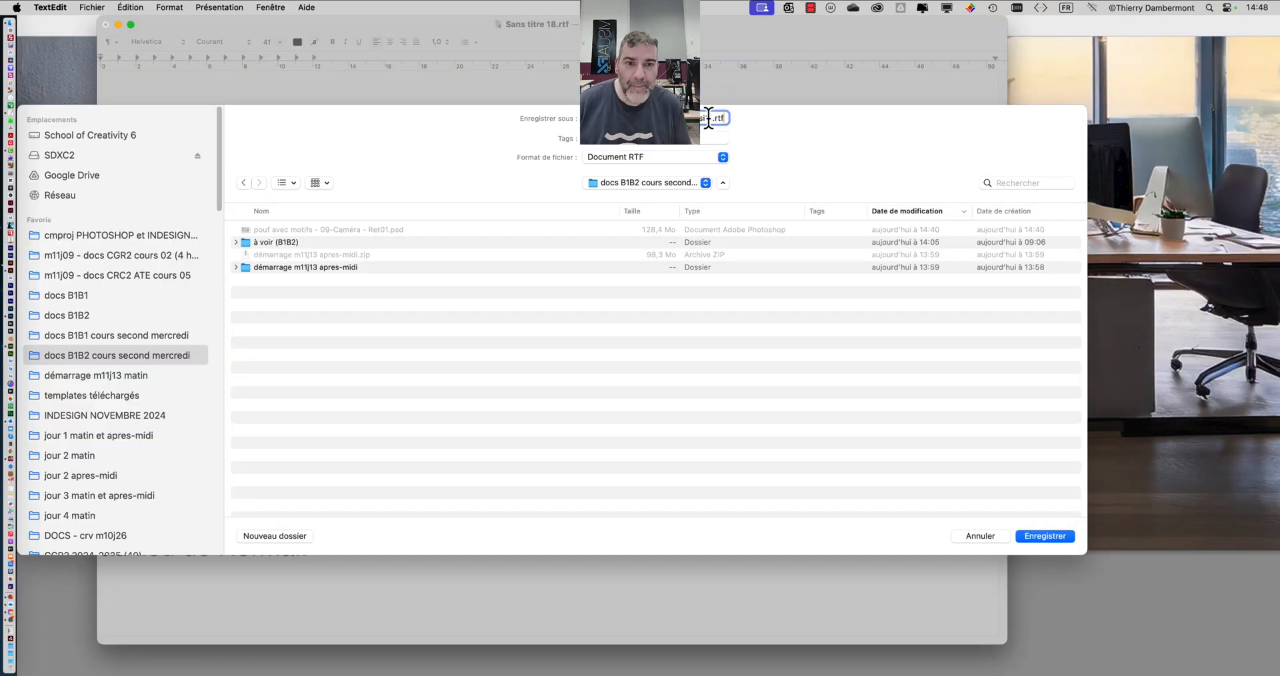
pyautogui.click(720, 118)
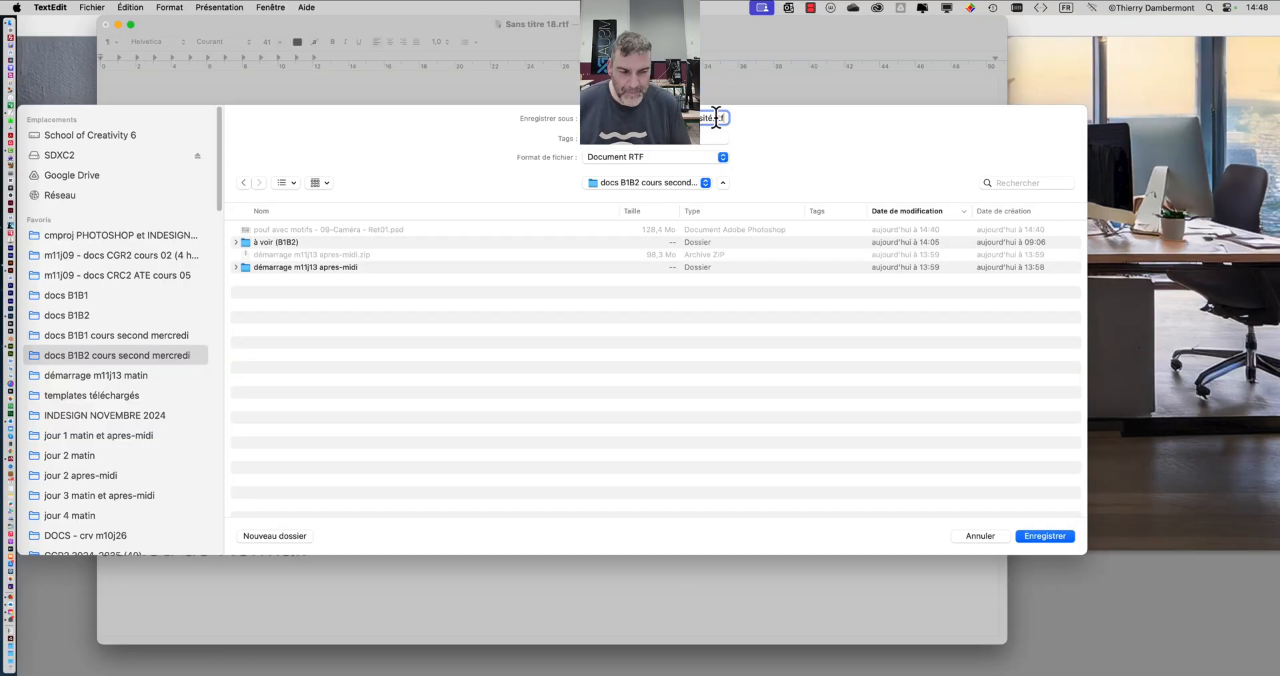
pyautogui.click(1045, 536)
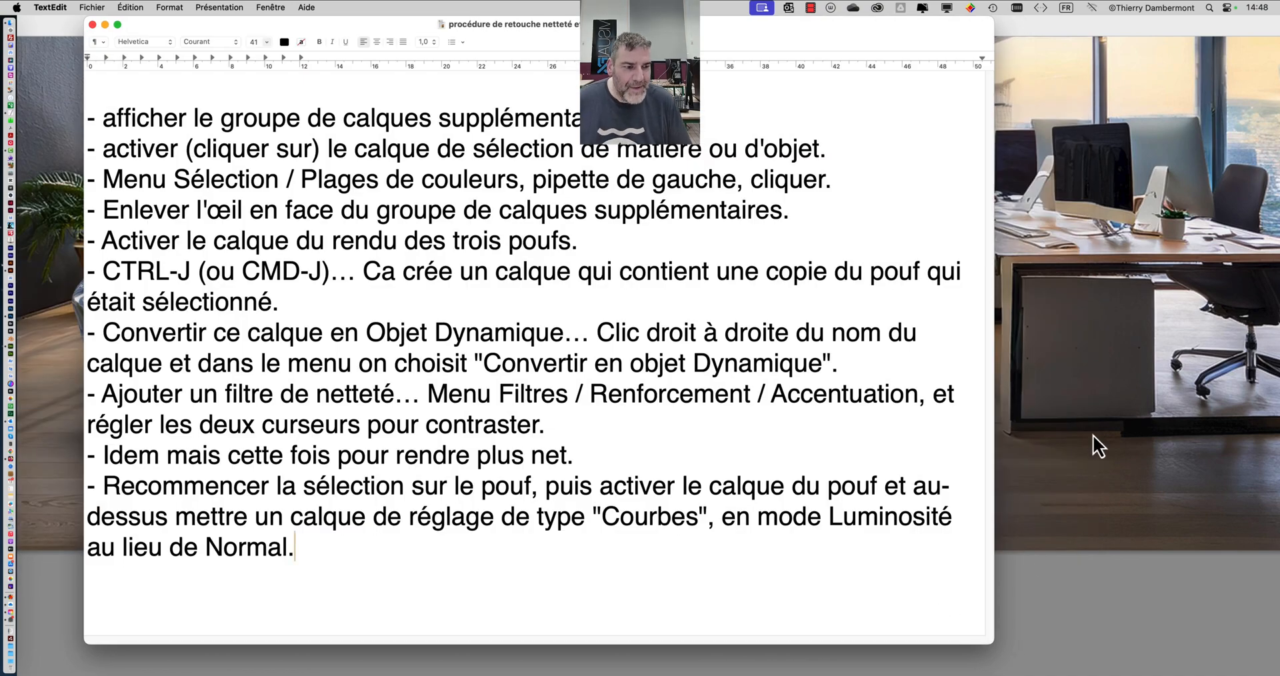
# - Switch to Photoshop and save the document under the new name "pouf avec motifs - 09-Caméra - Ret02.psd" in the "docs B1B2 cours second mercredi" folder
pyautogui.click(1059, 595)
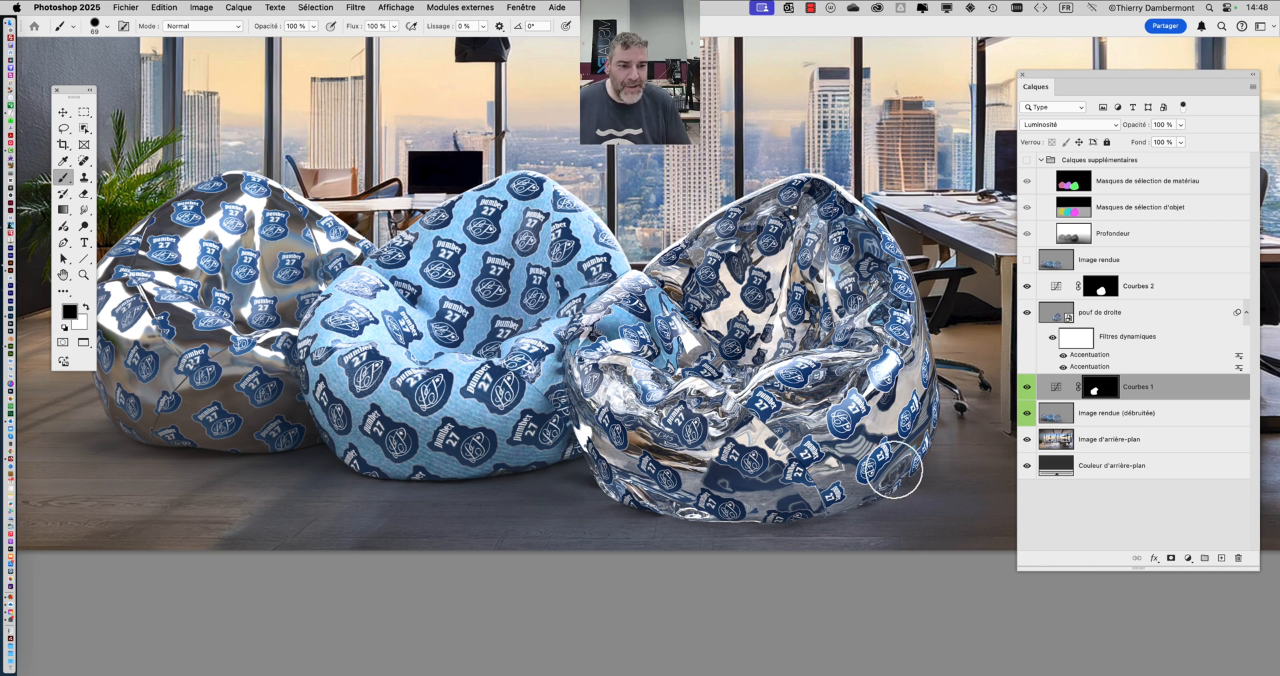
pyautogui.click(132, 8)
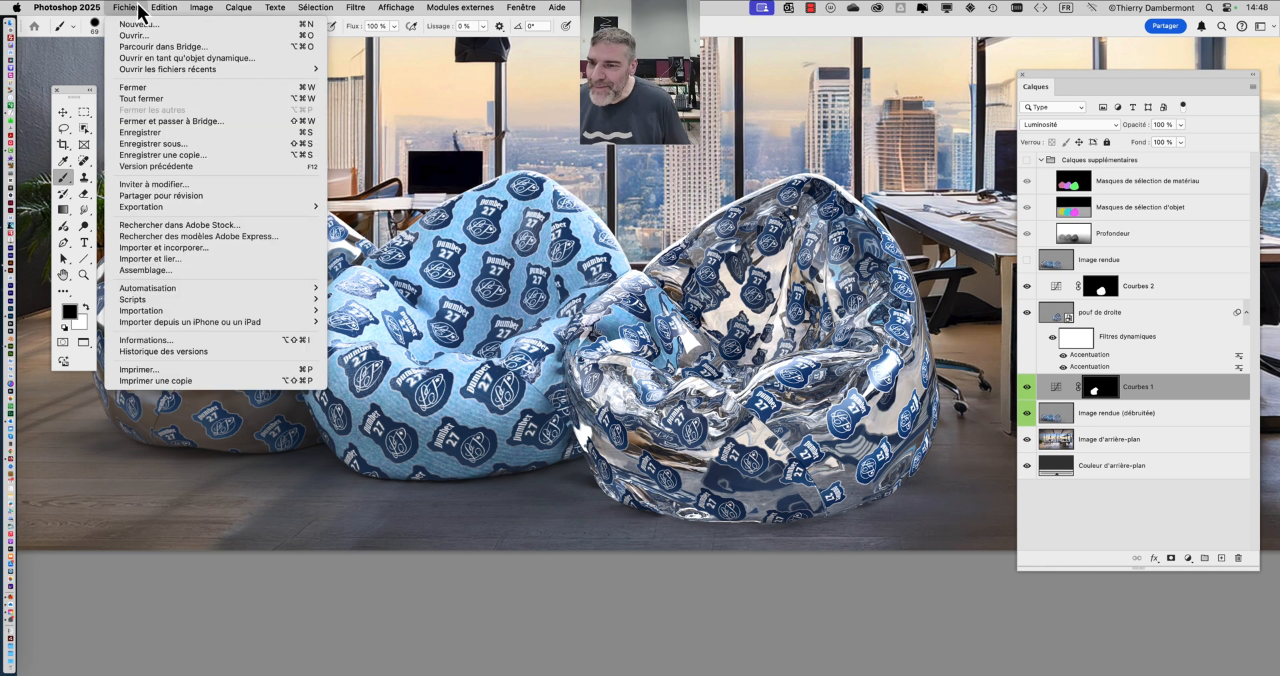
pyautogui.click(174, 149)
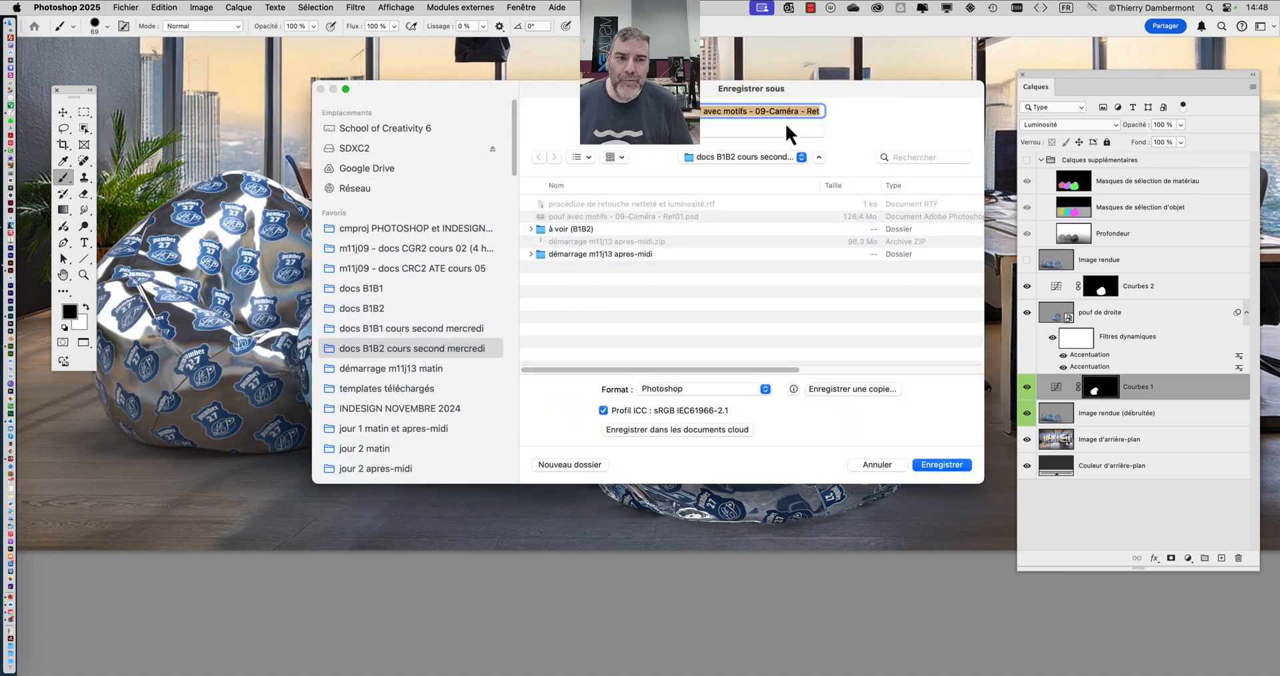
pyautogui.click(787, 110)
pyautogui.click(808, 111)
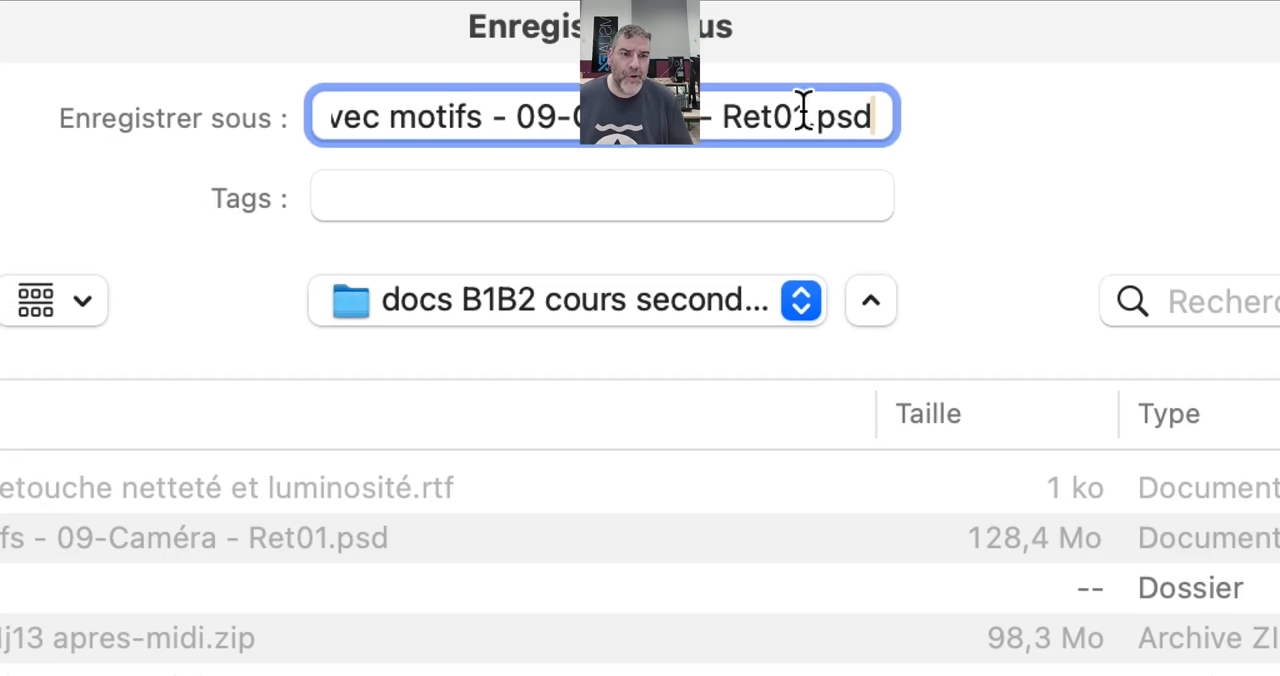
pyautogui.doubleClick(805, 111)
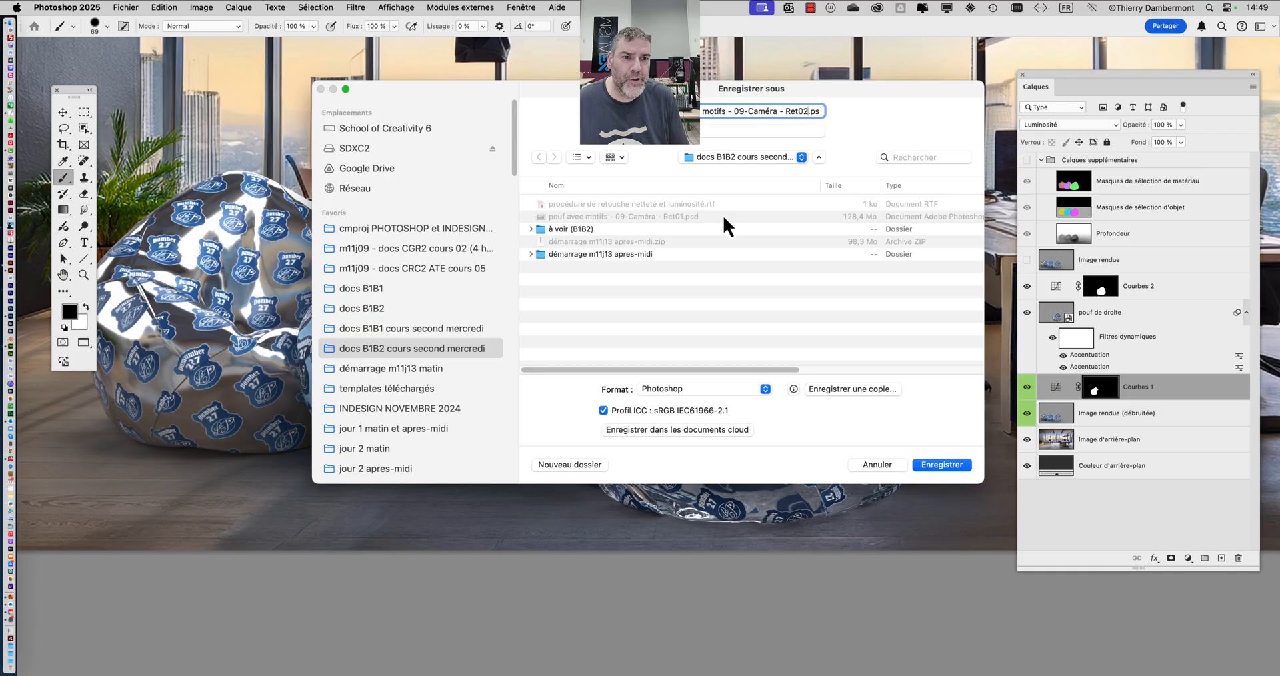
pyautogui.click(945, 465)
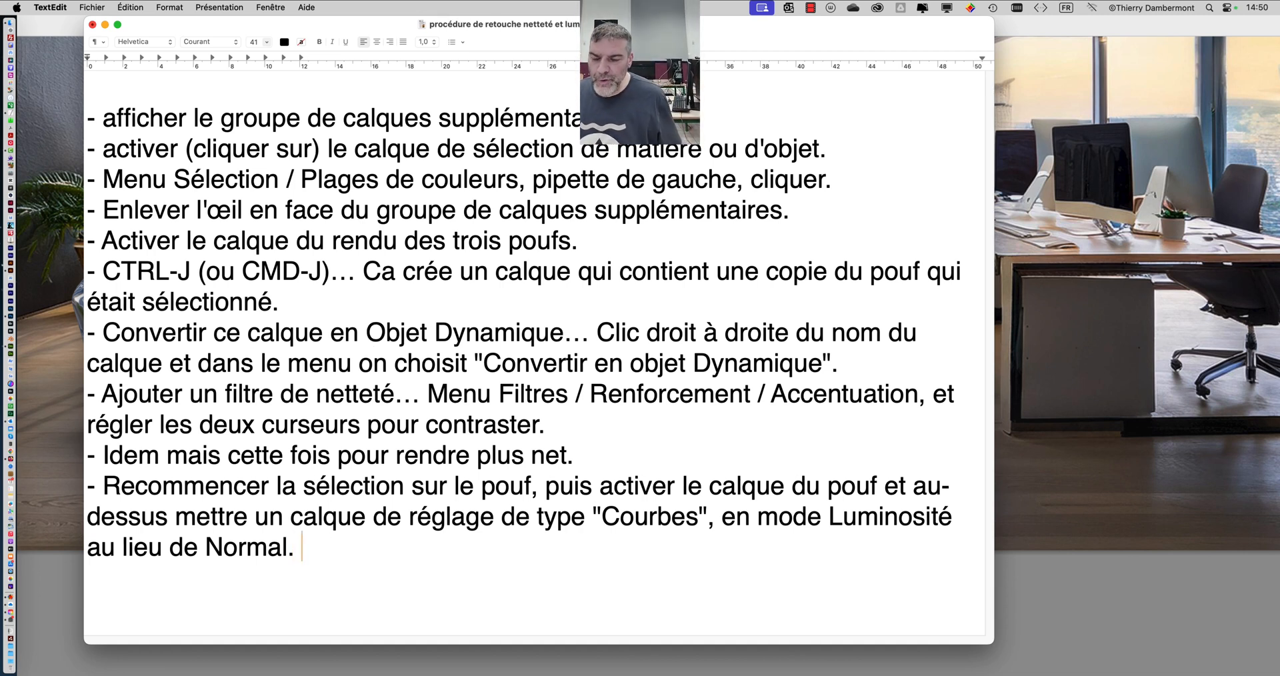
# - Back in TextEdit, extend the last item with "Mettre deux points et les bouger pour faire une croune en forme de "S", ça contraste,"
pyautogui.write('M')
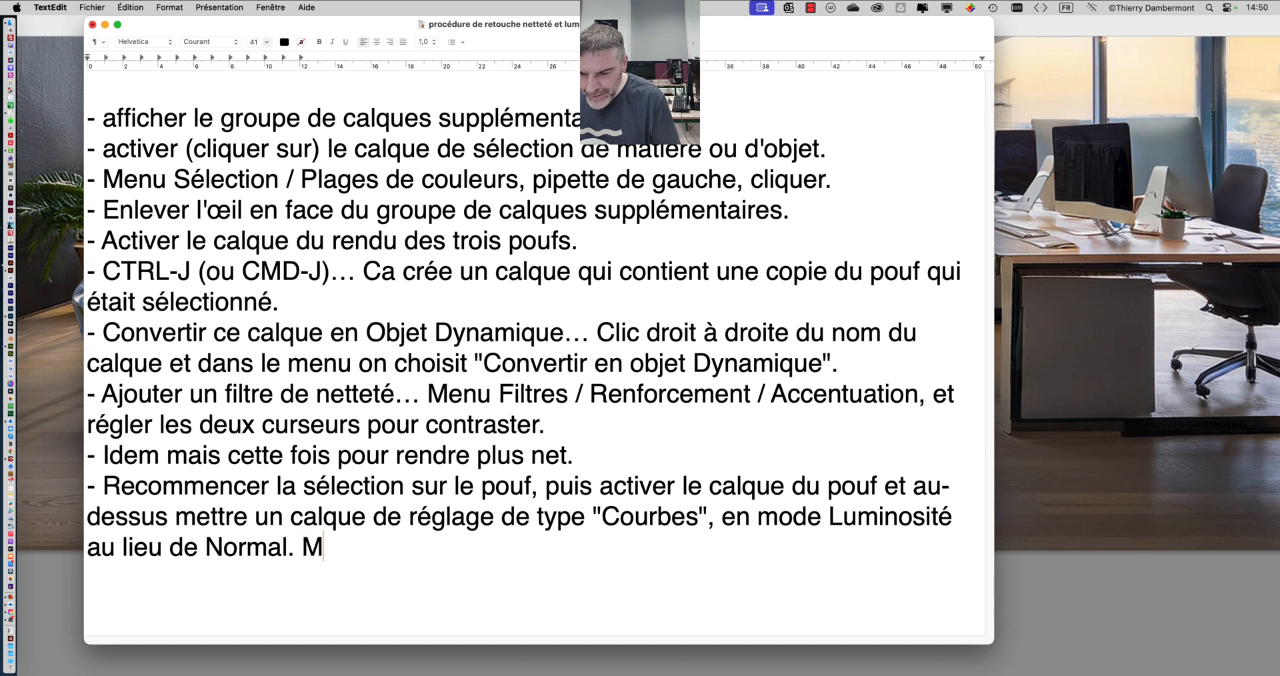
pyautogui.write('ettre deux poi')
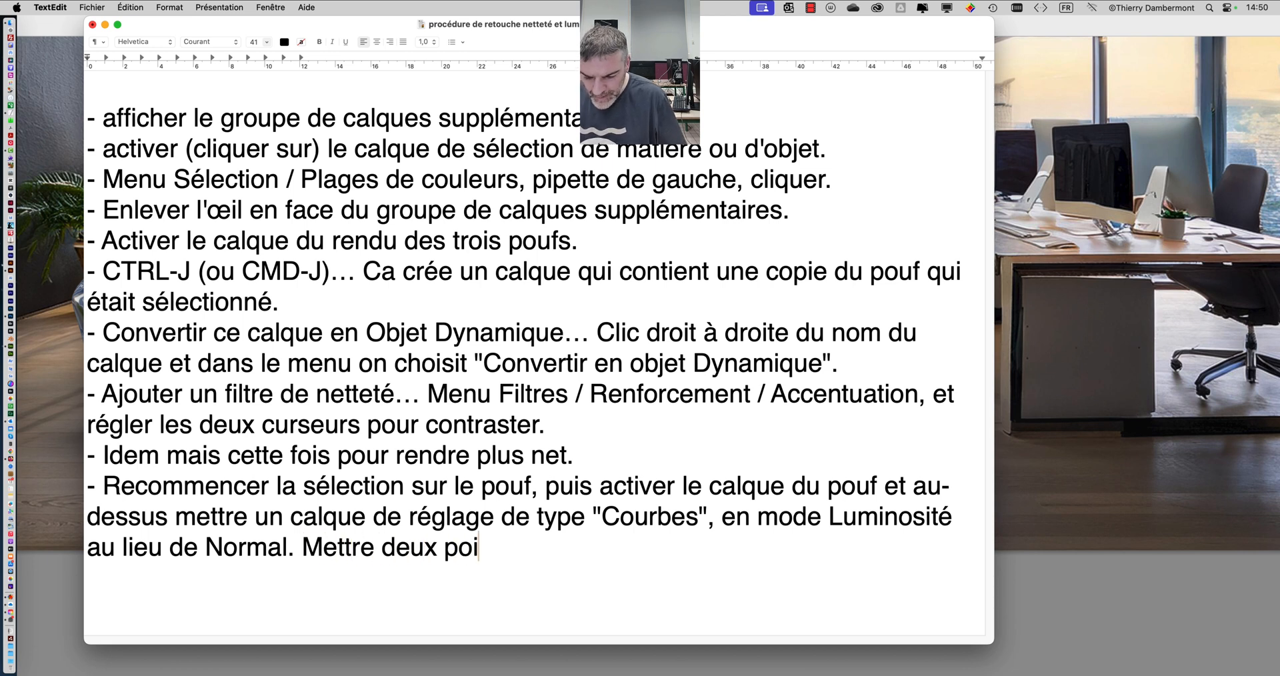
pyautogui.write('nts et les b')
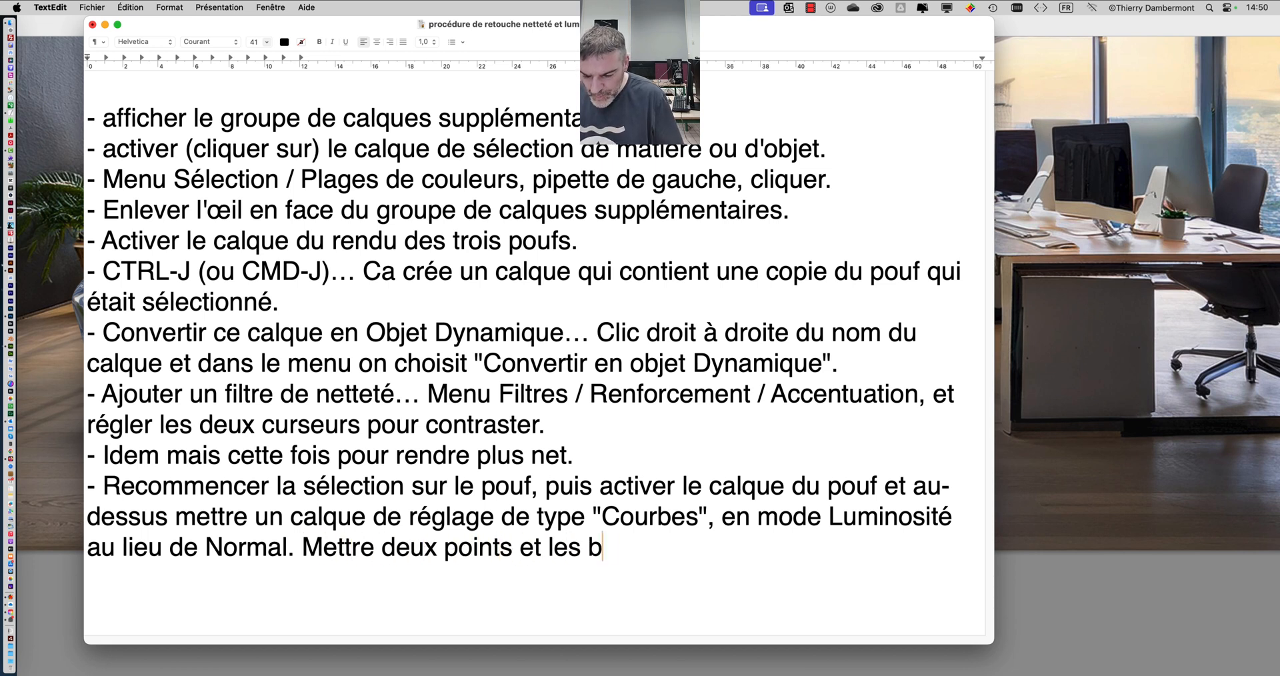
pyautogui.write('ouger pour faire ')
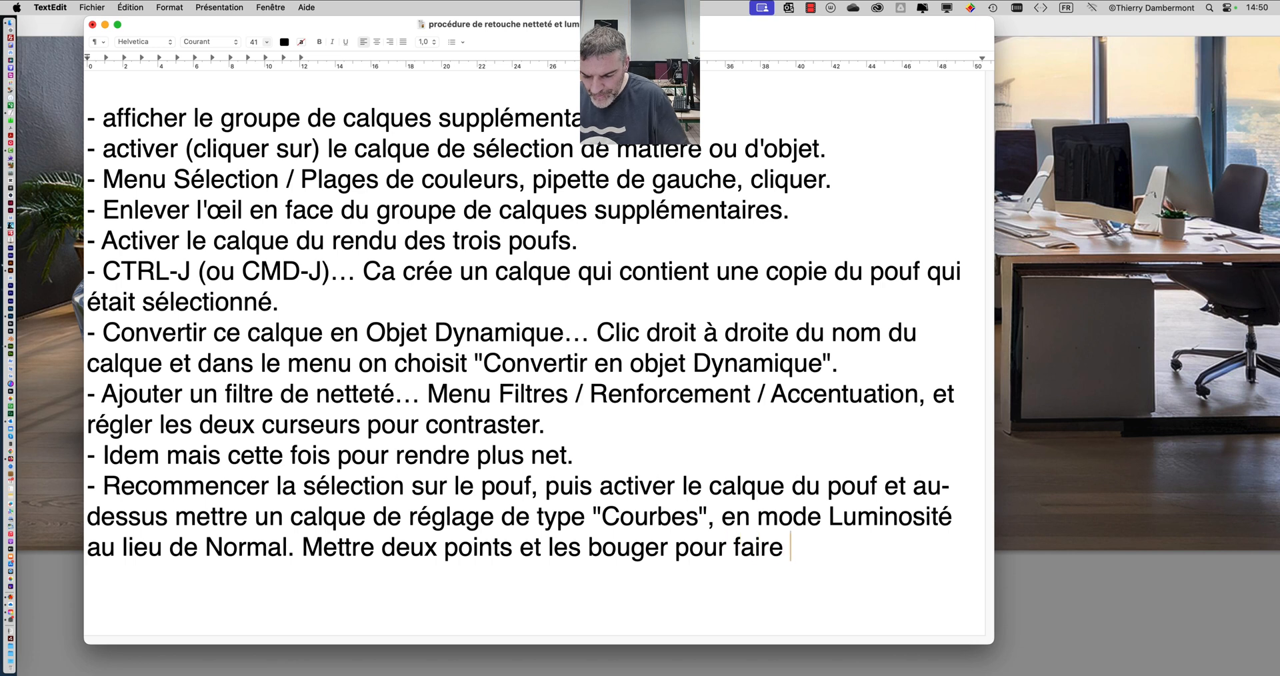
pyautogui.write('une croune en f')
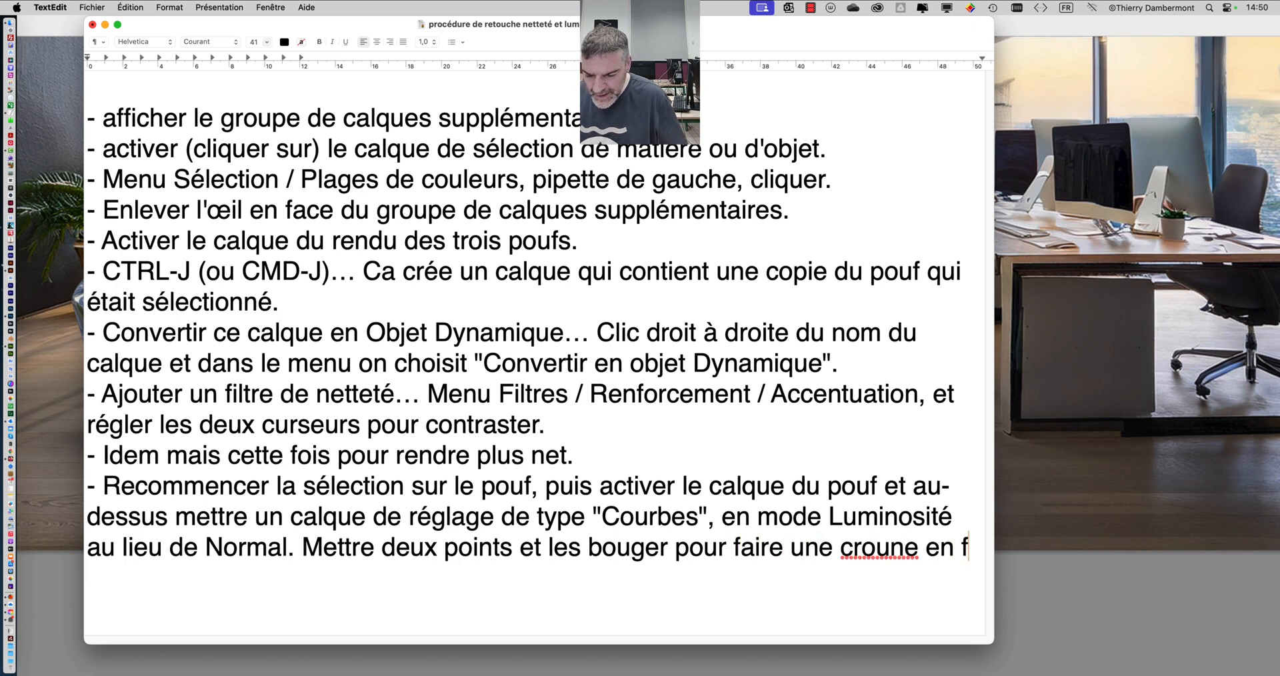
pyautogui.write('orme de "')
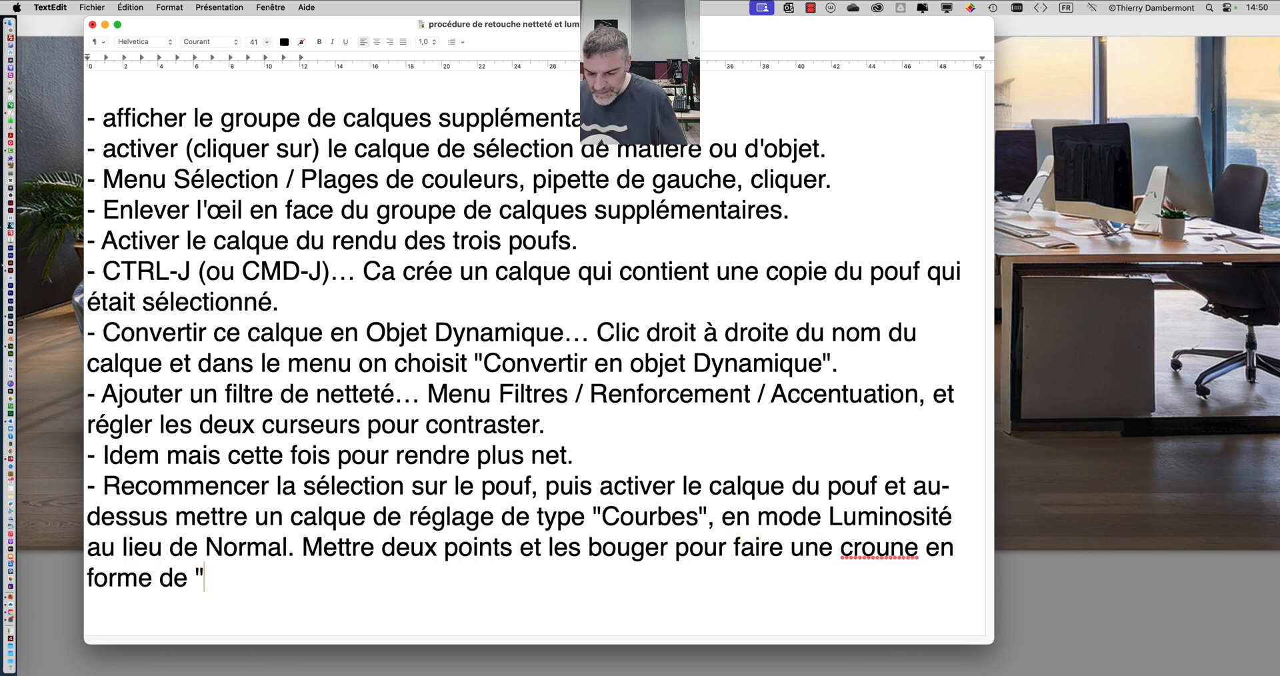
pyautogui.write('S", ça contraste, pu')
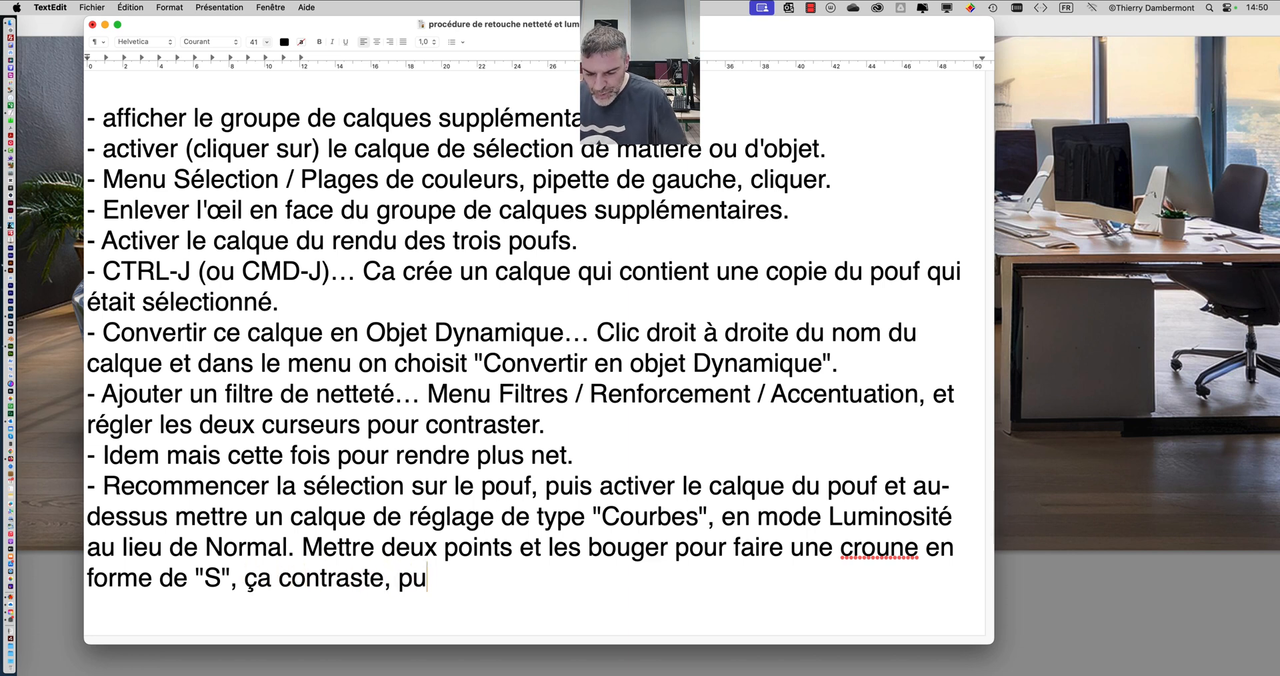
pyautogui.write('is ajouter un p')
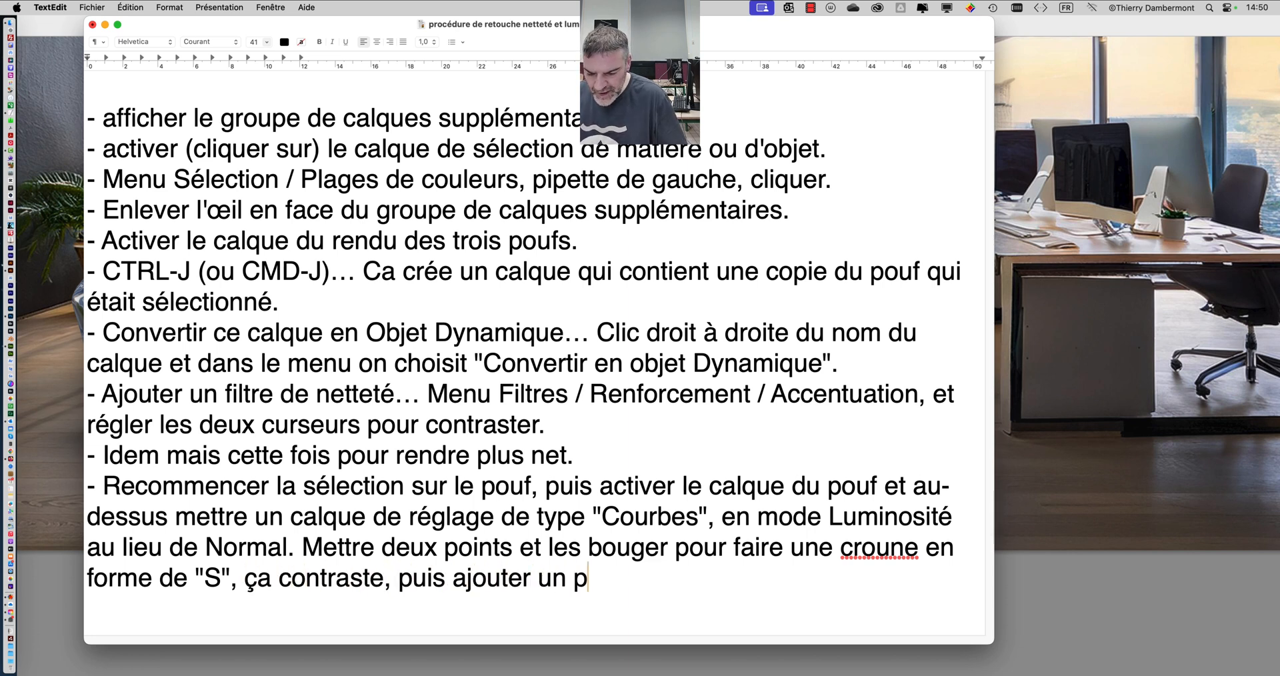
pyautogui.write('oint ')
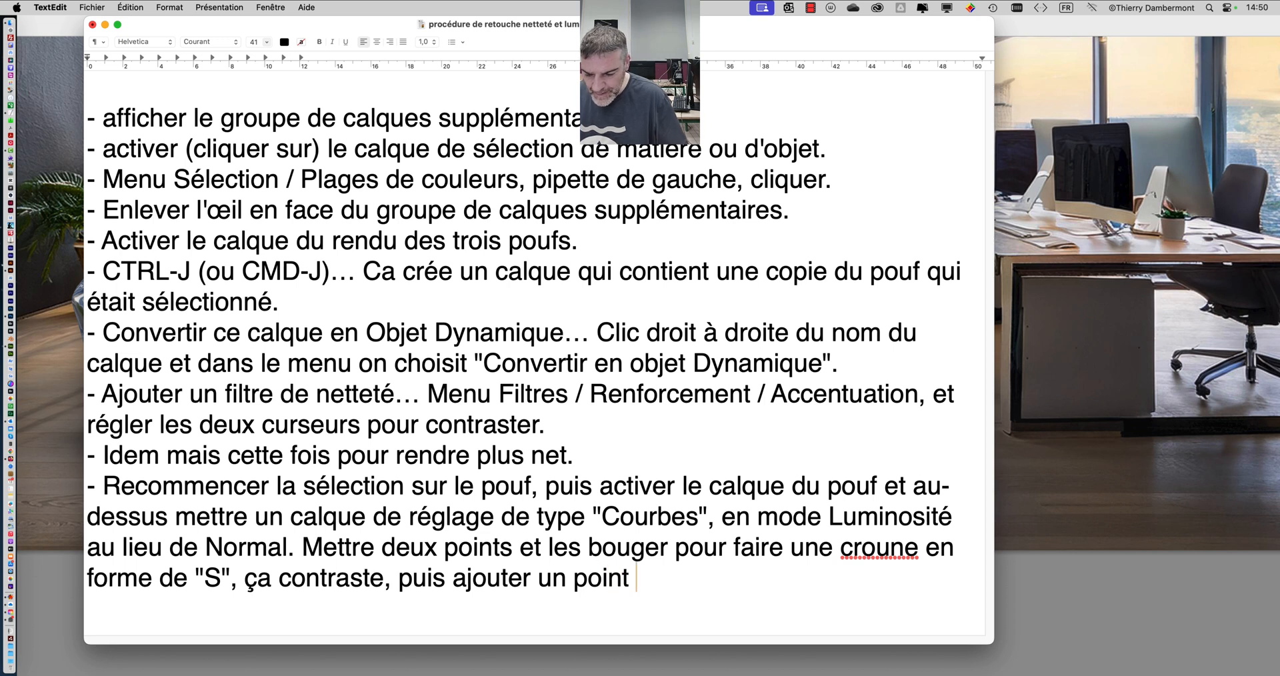
pyautogui.write('à chaque extré')
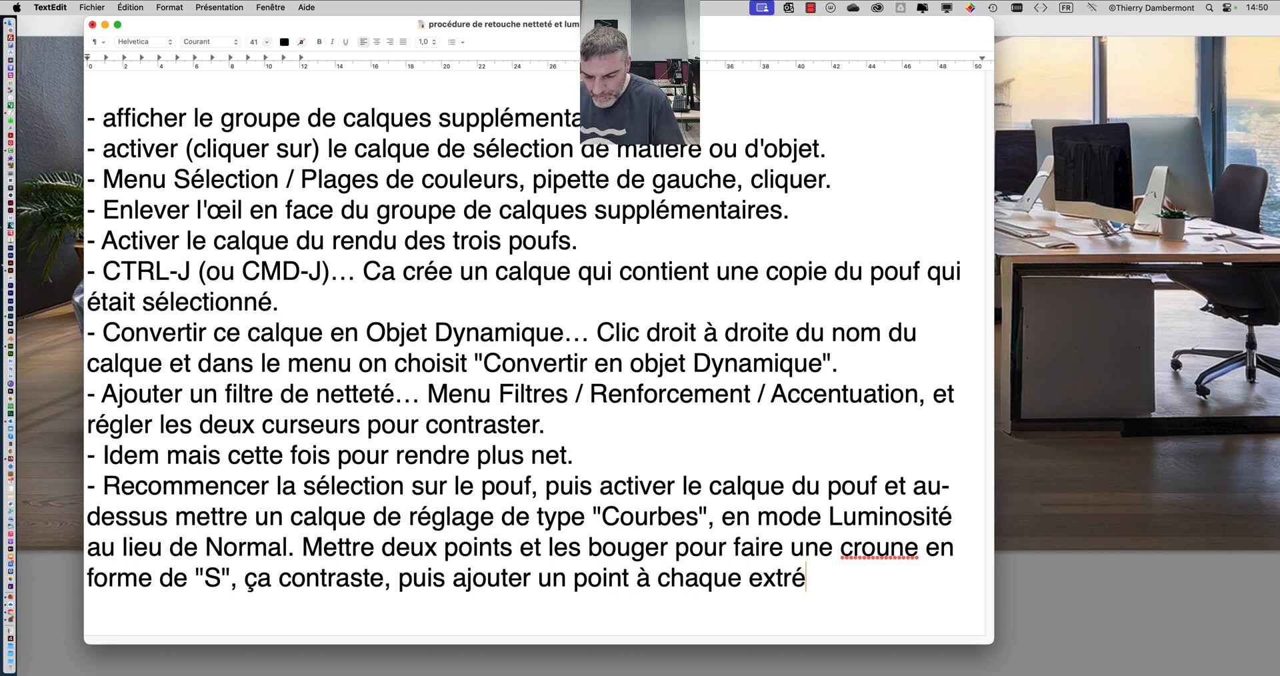
pyautogui.write('mité de la courb')
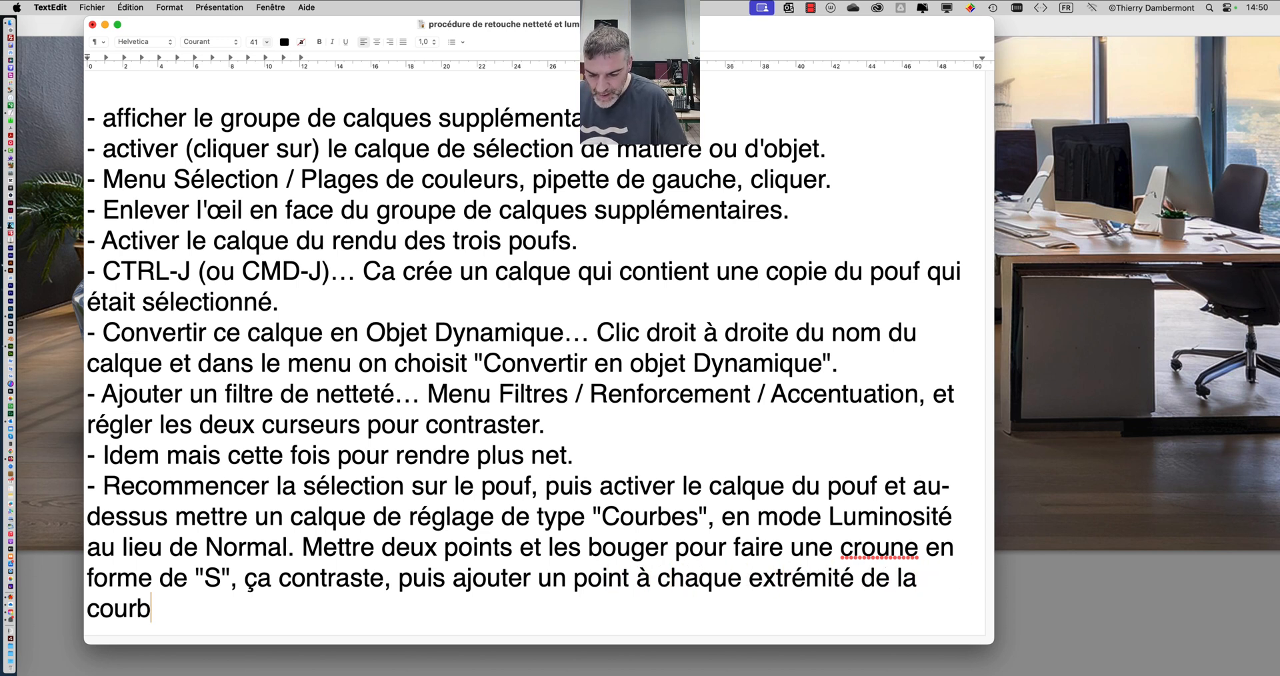
pyautogui.write('e pour')
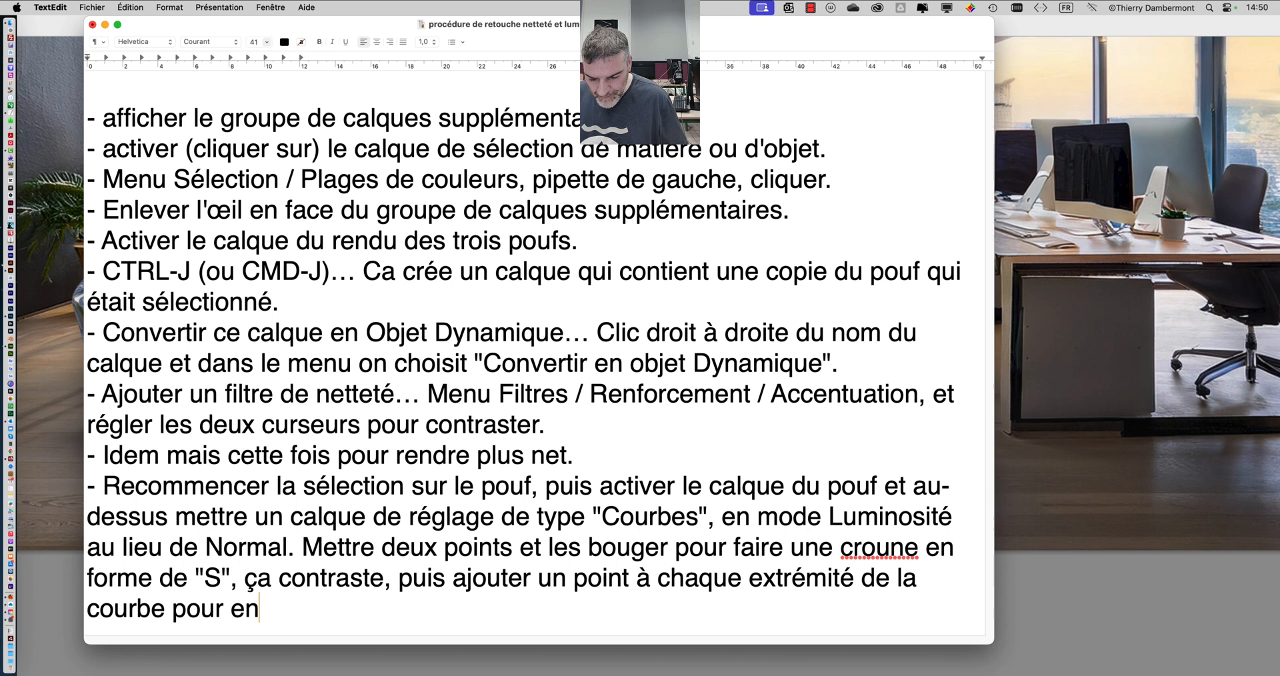
# - Continue the sentence with "puis ajouter un point à chaque extrémité de la courbe pour empêcher que cela devienne"
pyautogui.write('empê')
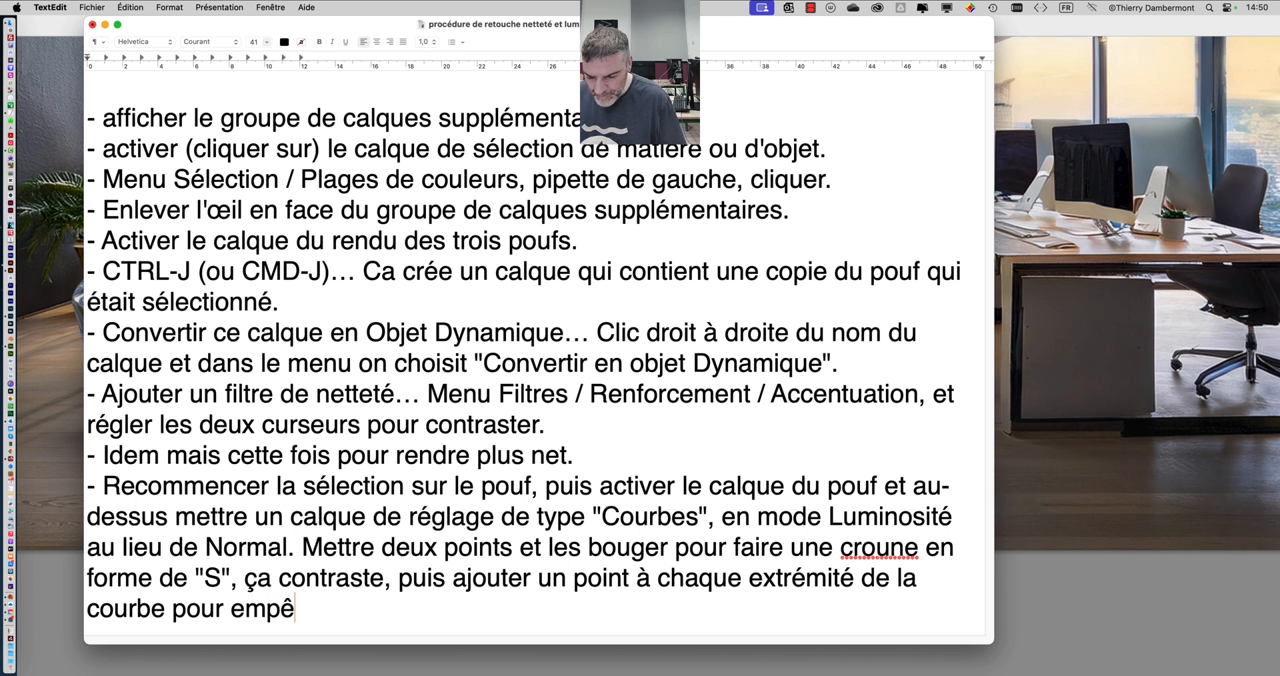
pyautogui.write('cher que cela dev')
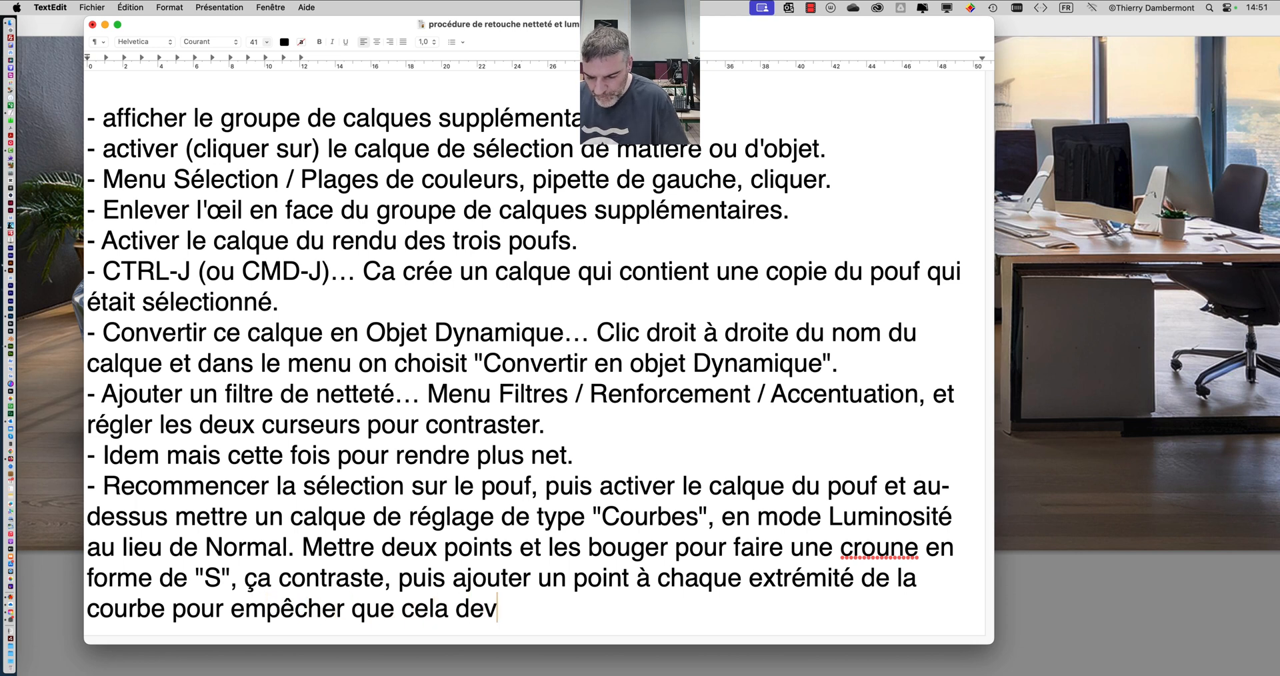
pyautogui.write('ienne trop lum')
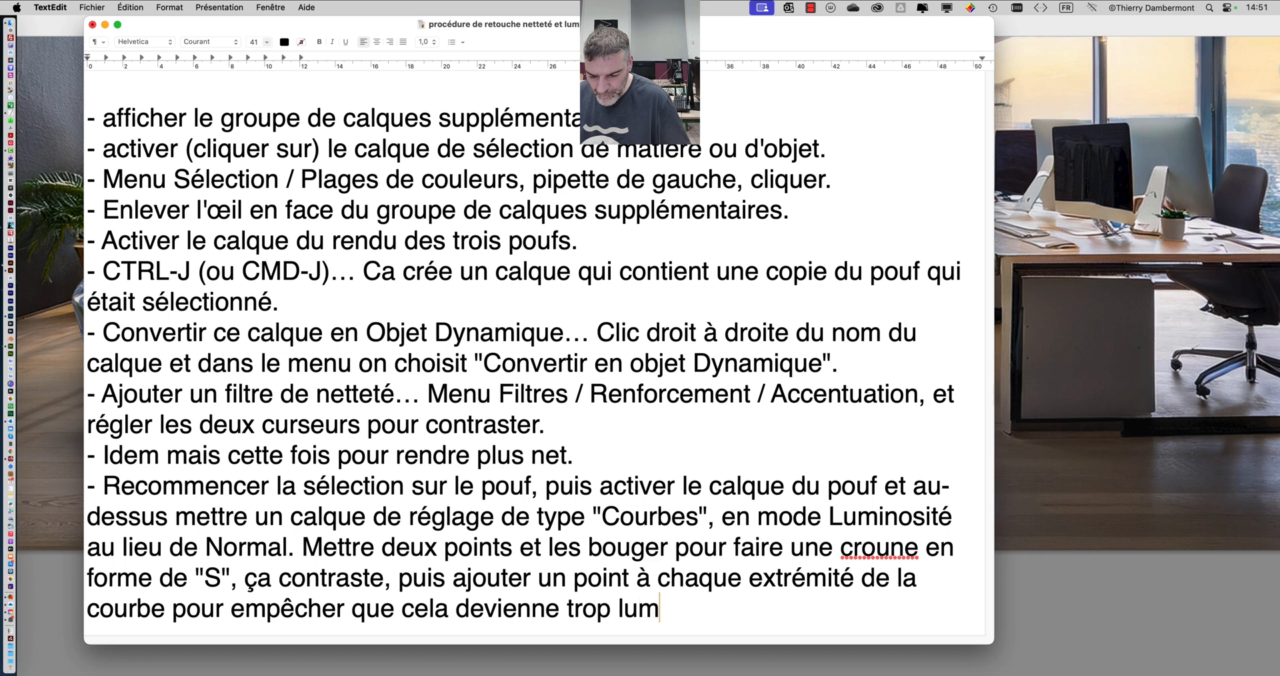
pyautogui.write('ineux dans les par')
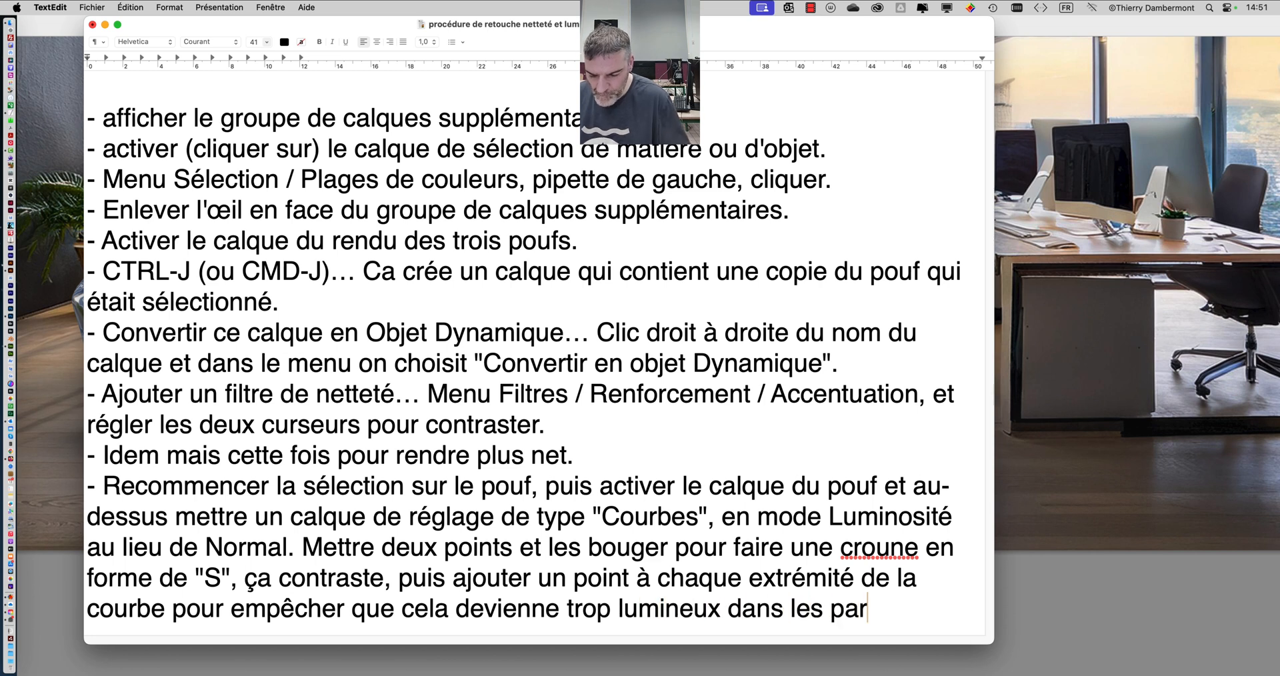
pyautogui.write('ties lumineuse')
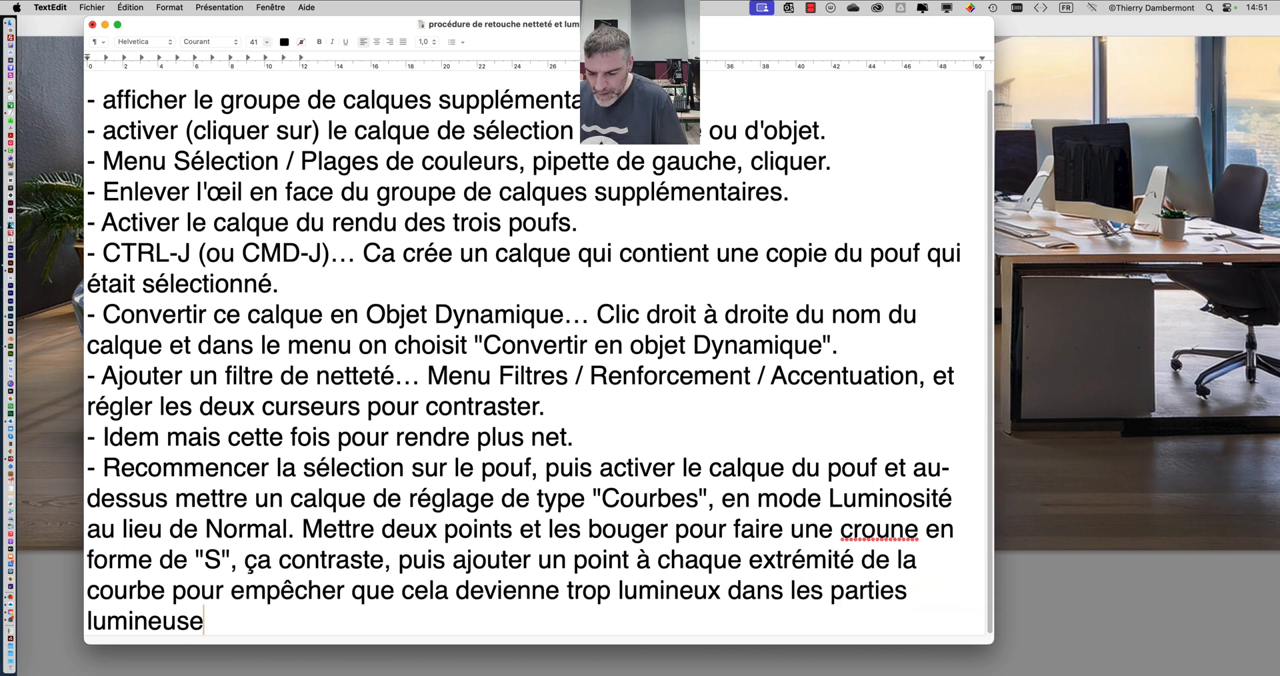
pyautogui.write('s et trop s')
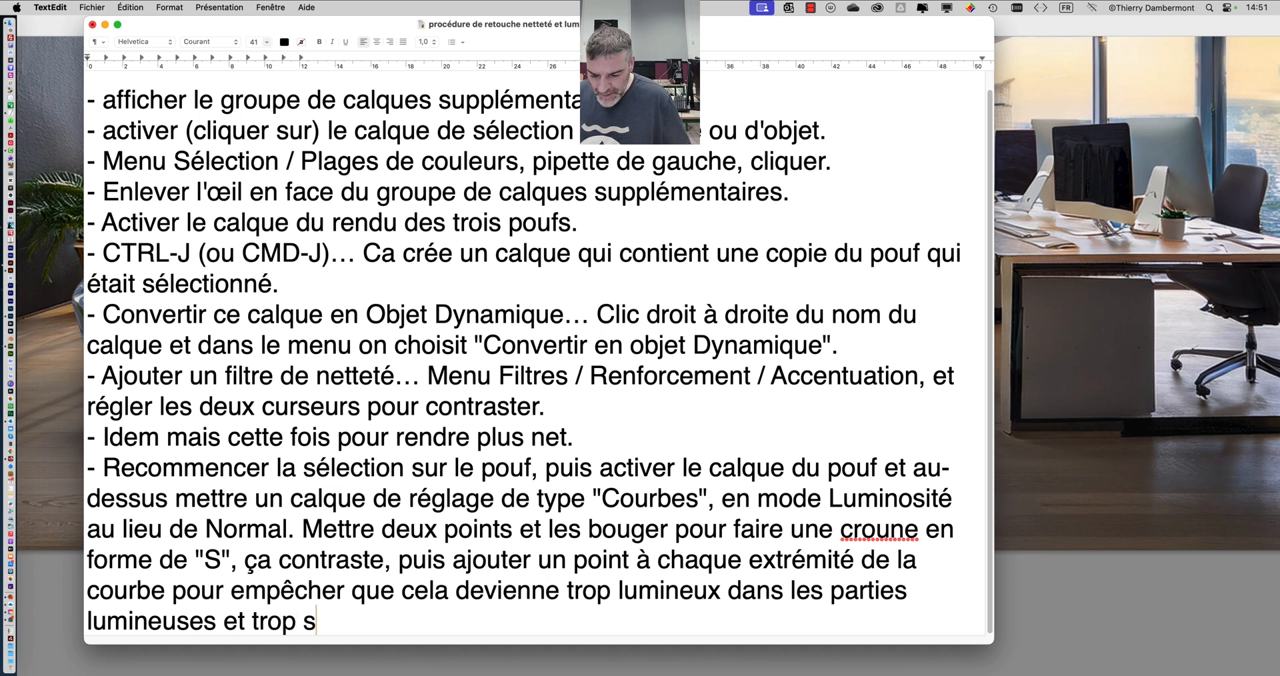
pyautogui.write('ombre ')
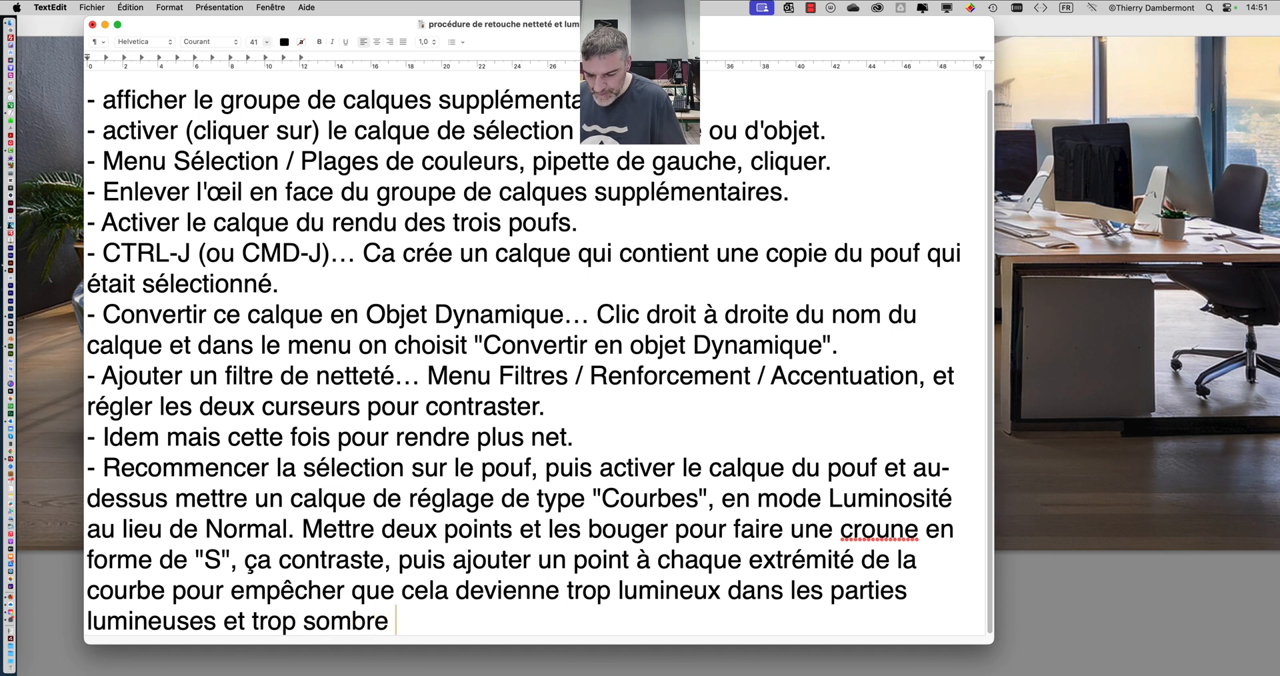
pyautogui.write('dans les parties c')
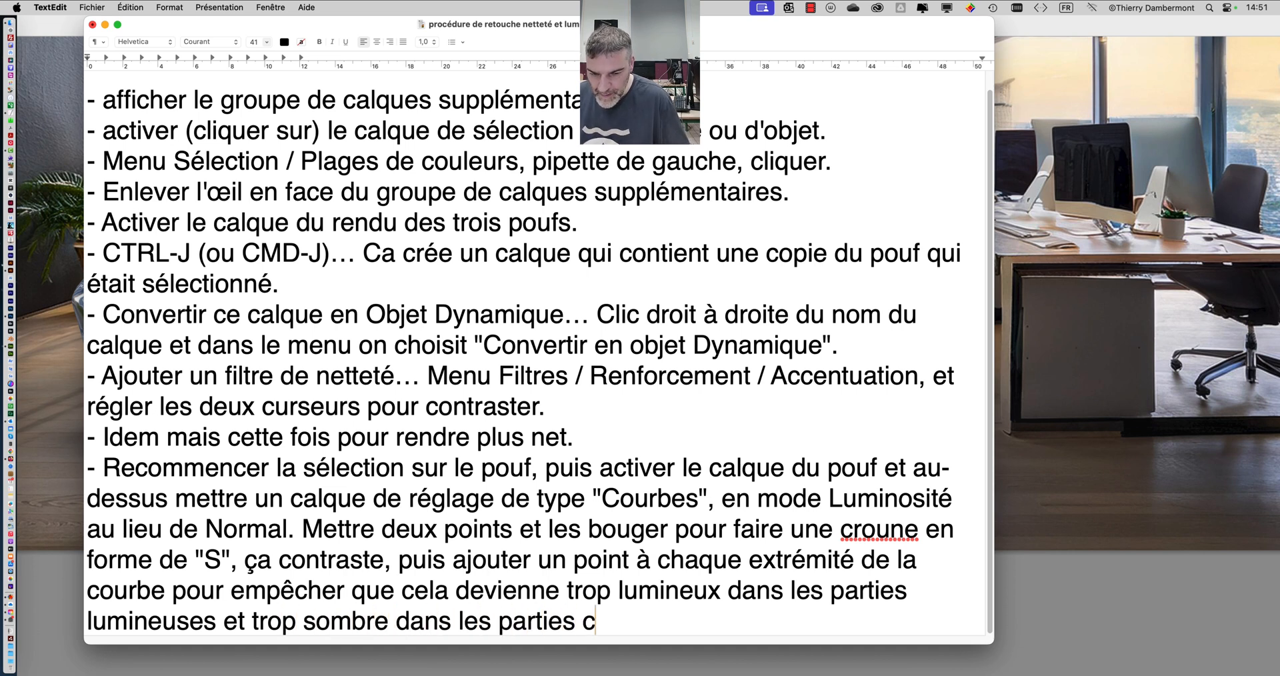
pyautogui.press('BackSpace')
pyautogui.write('sombres.')
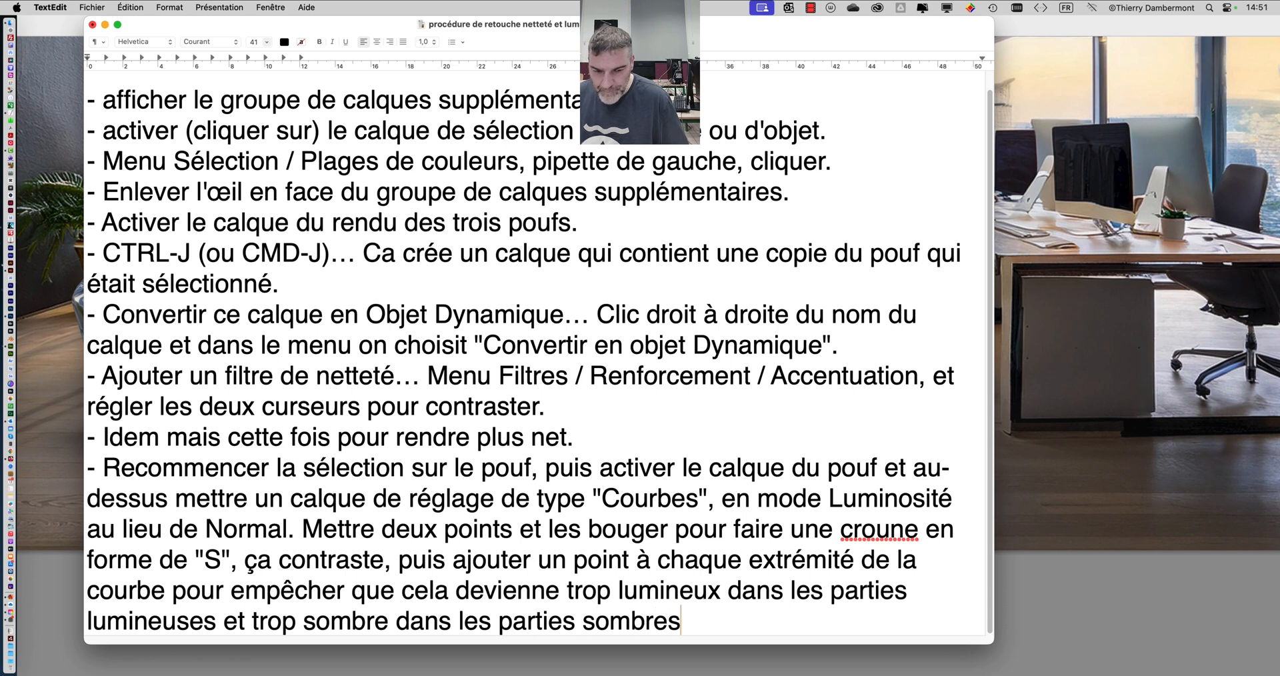
# - Correct the misspelled word "croune" to "courbe" in the last list item
pyautogui.click(919, 516)
pyautogui.moveTo(917, 527); pyautogui.dragTo(847, 530)
pyautogui.write('ourbe')
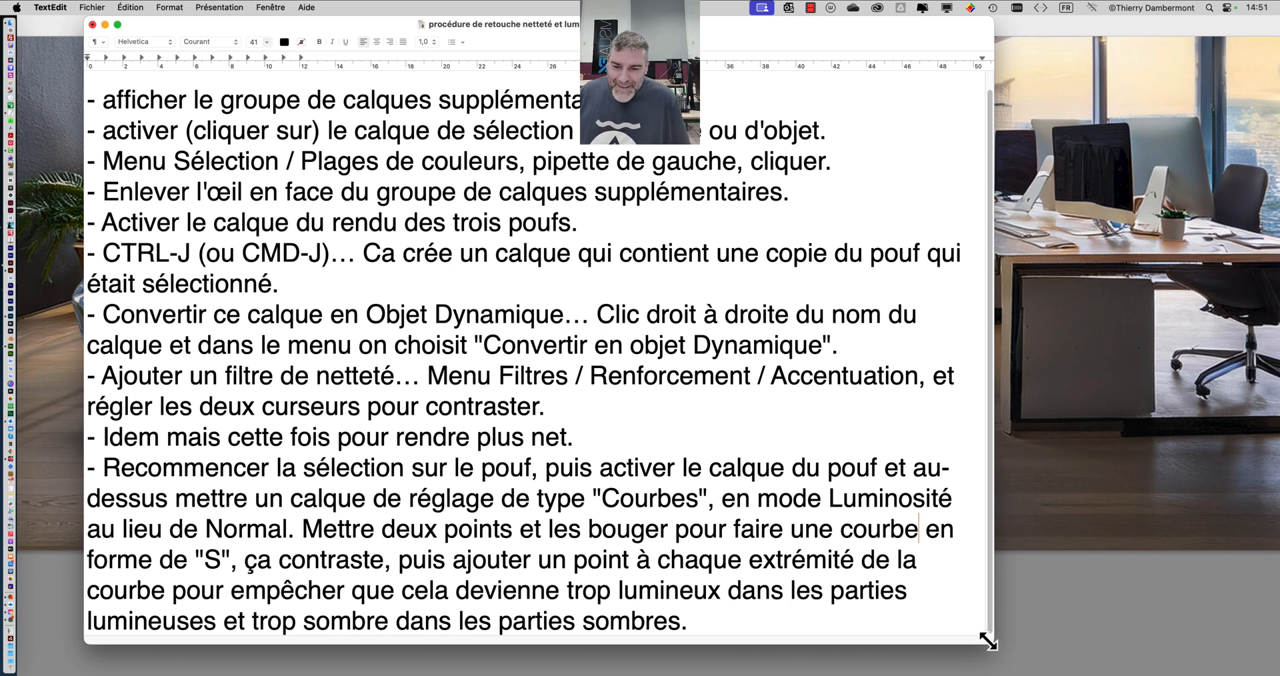
# - Enlarge the document window slightly so the whole list fits, and save the file
pyautogui.moveTo(988, 642); pyautogui.dragTo(1011, 651)
pyautogui.click(568, 576)
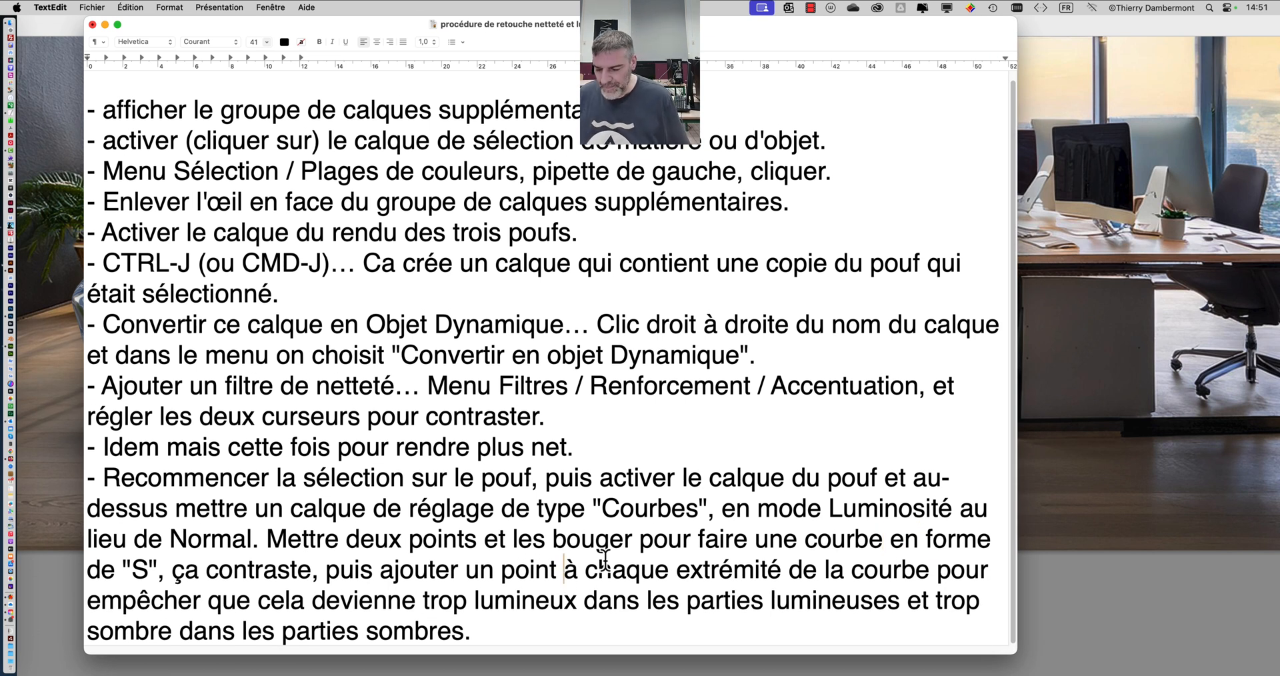
pyautogui.press('super+s')
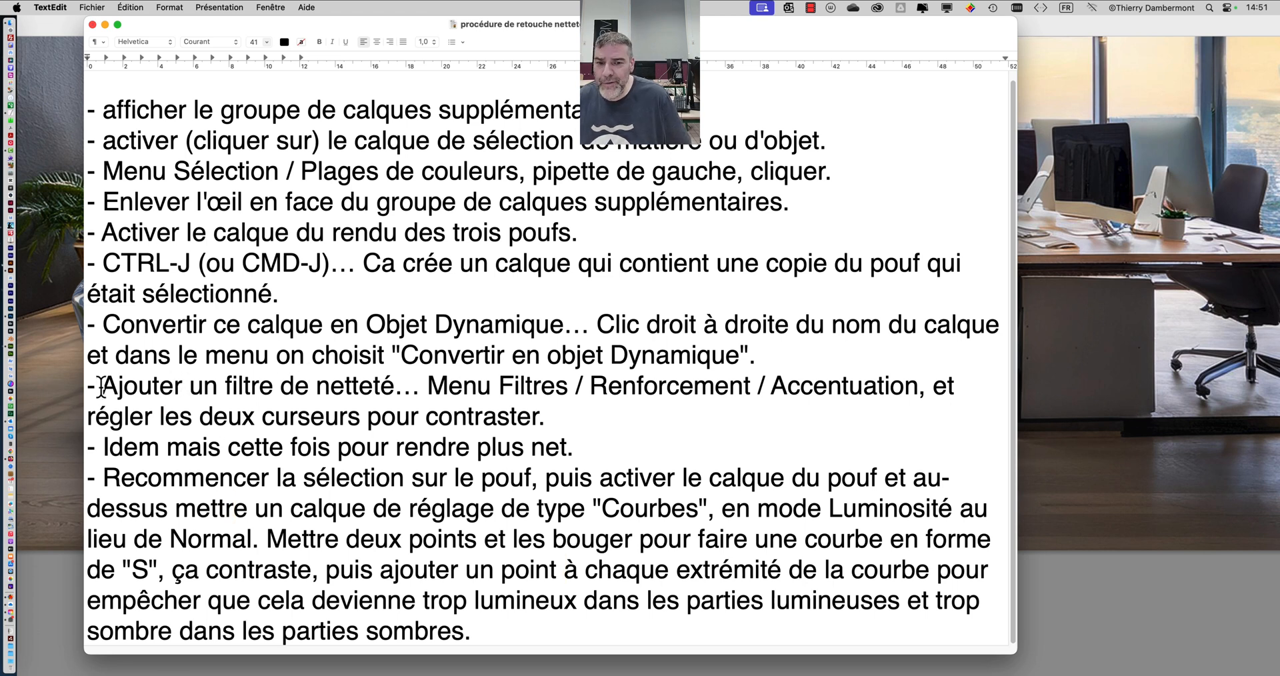
# - Colour the last four list items, from "Convertir ce calque" to "parties sombres.", in a medium blue
pyautogui.moveTo(100, 387); pyautogui.dragTo(153, 388)
pyautogui.click(105, 325)
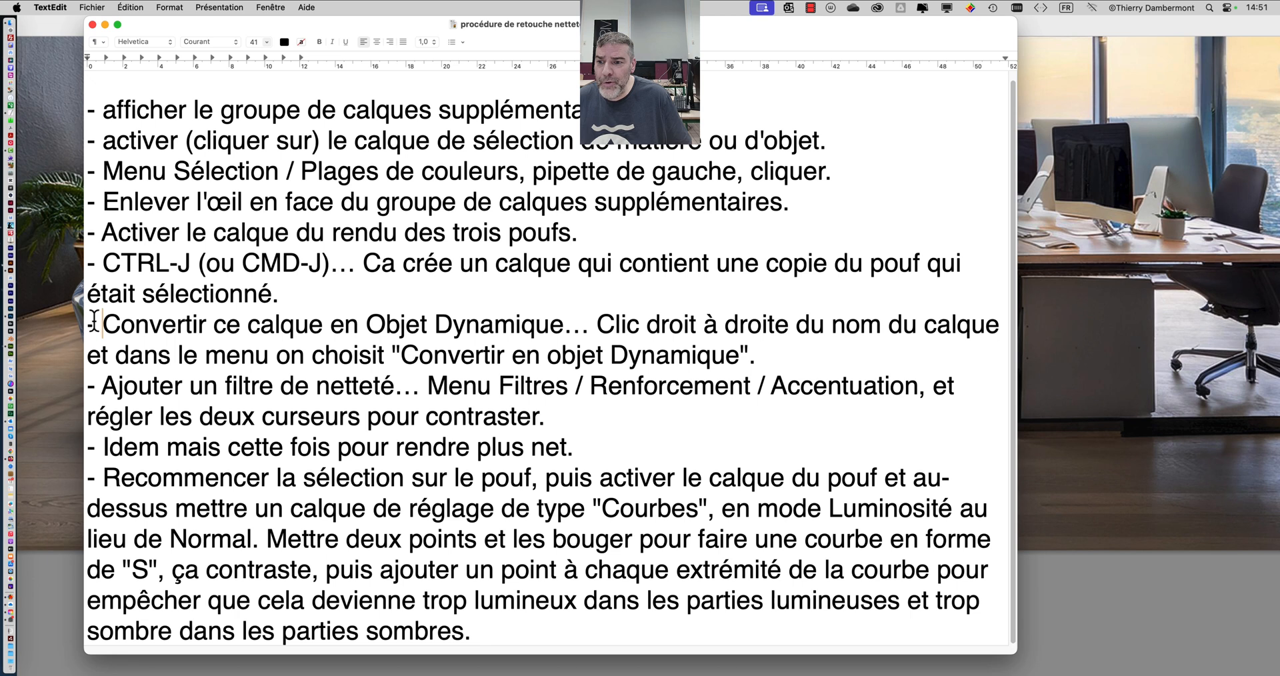
pyautogui.moveTo(90, 325); pyautogui.dragTo(508, 636)
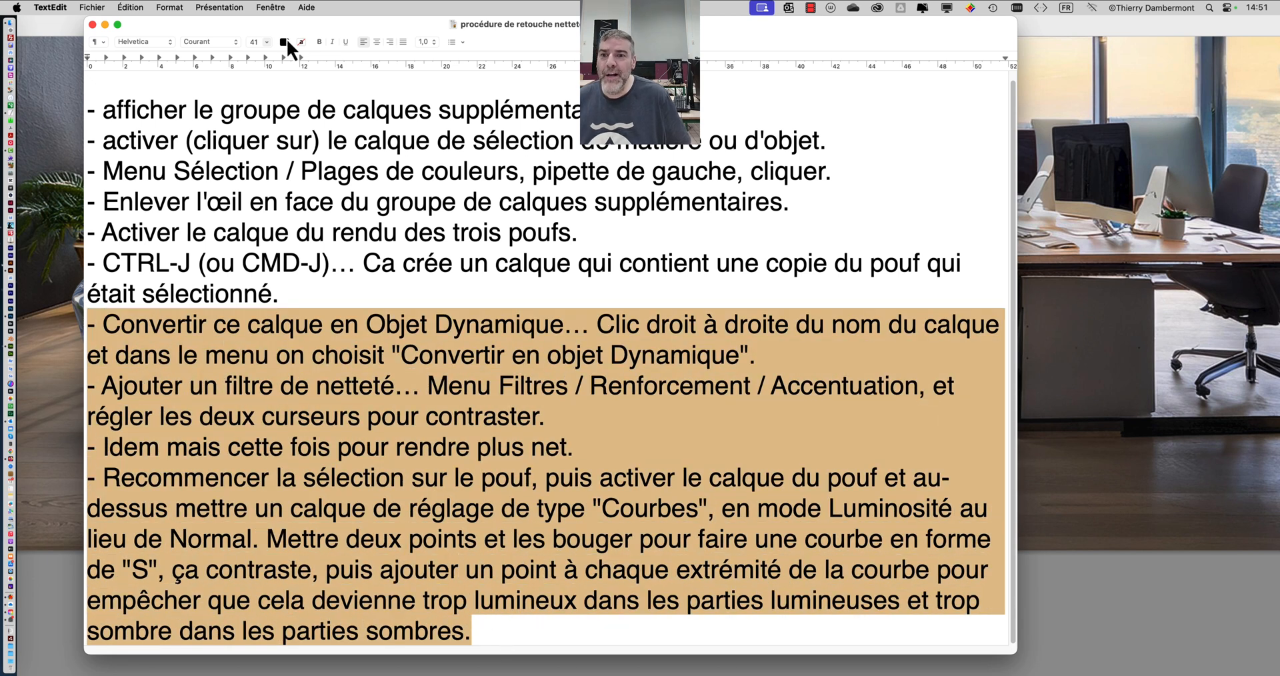
pyautogui.click(284, 43)
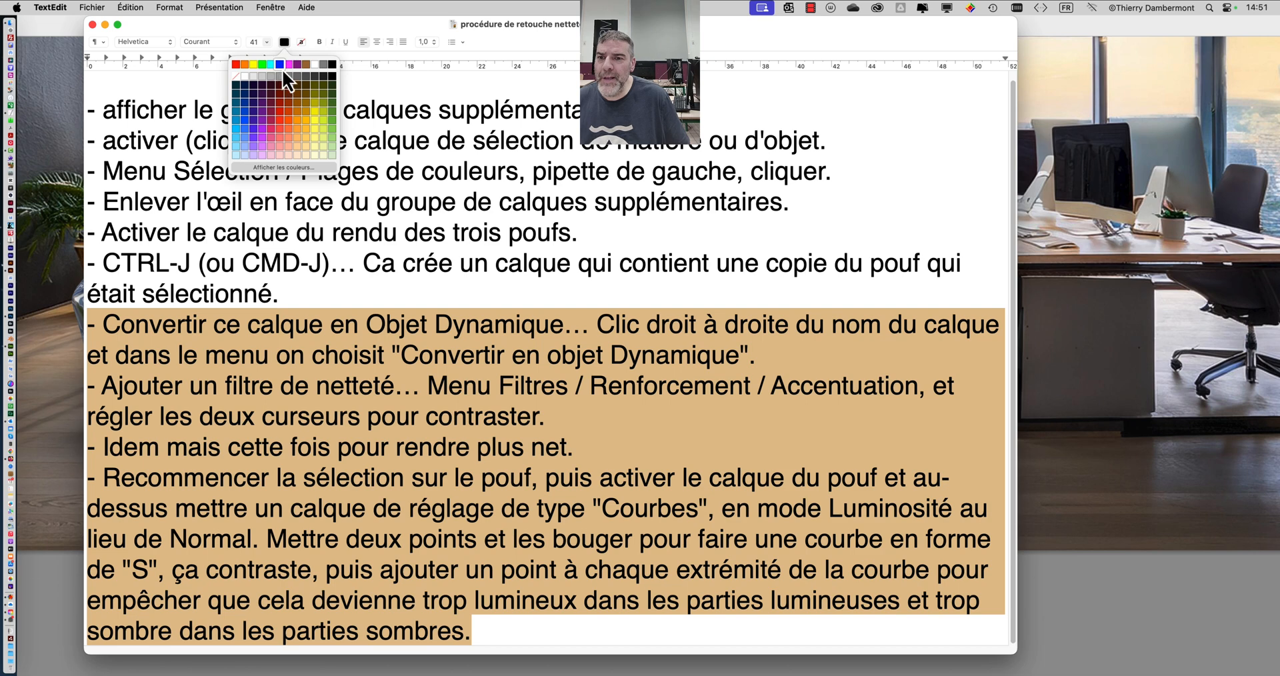
pyautogui.click(245, 127)
pyautogui.click(348, 238)
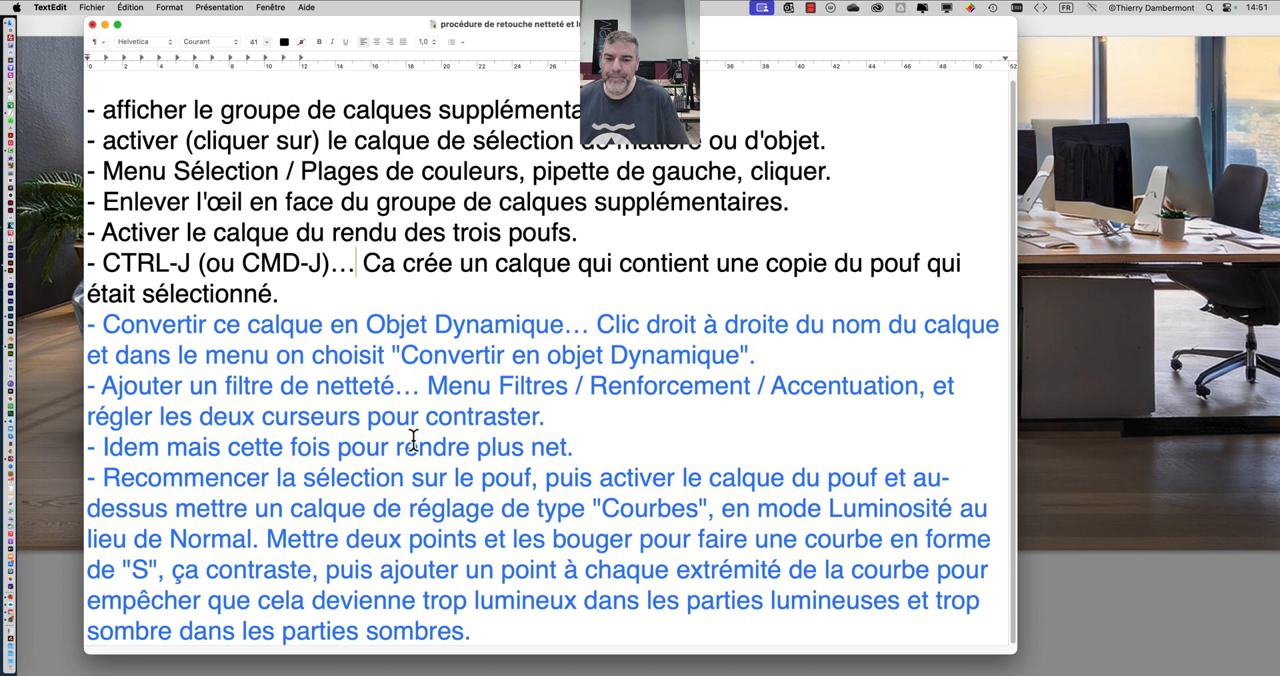
# - Change the text colour of the last four list items to a darker blue
pyautogui.moveTo(492, 634); pyautogui.dragTo(64, 319)
pyautogui.click(283, 43)
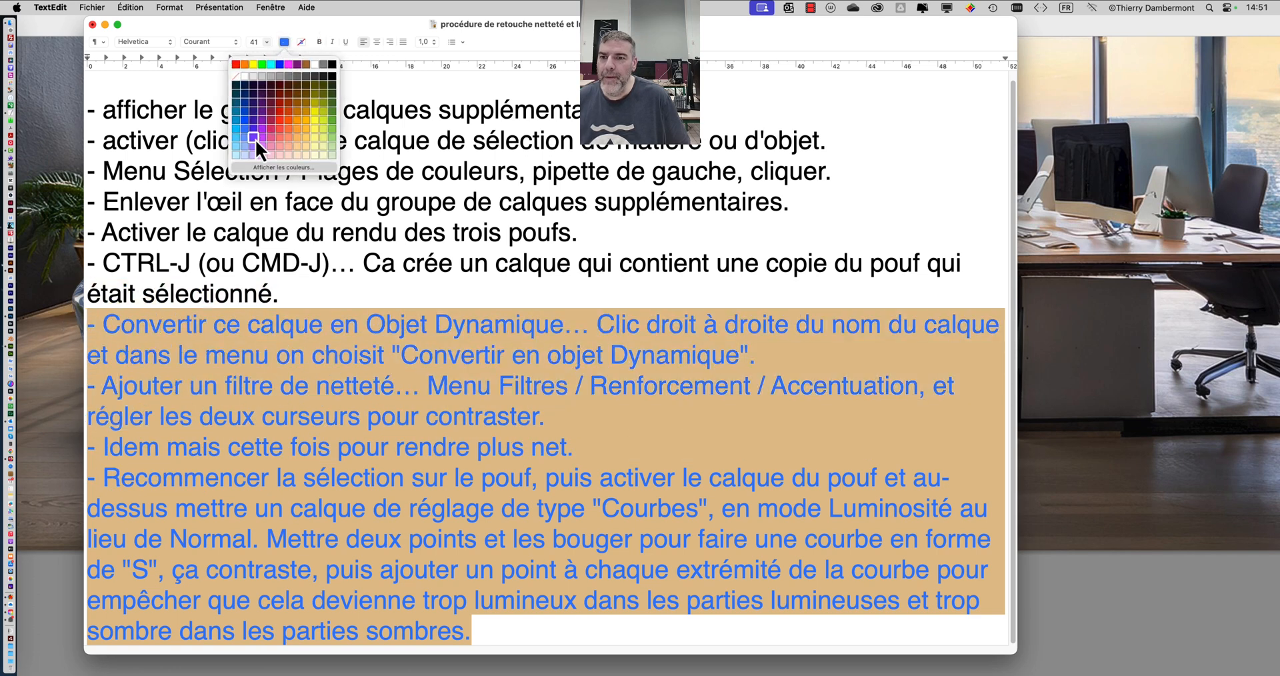
pyautogui.click(245, 117)
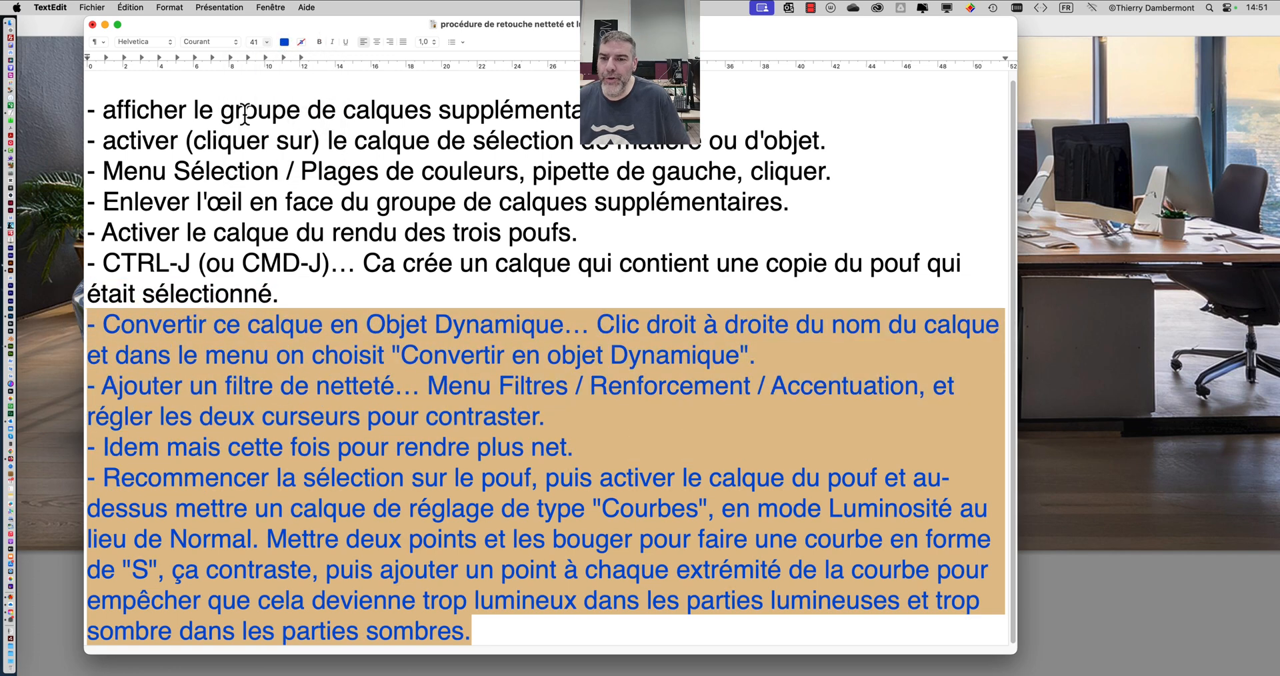
pyautogui.click(330, 325)
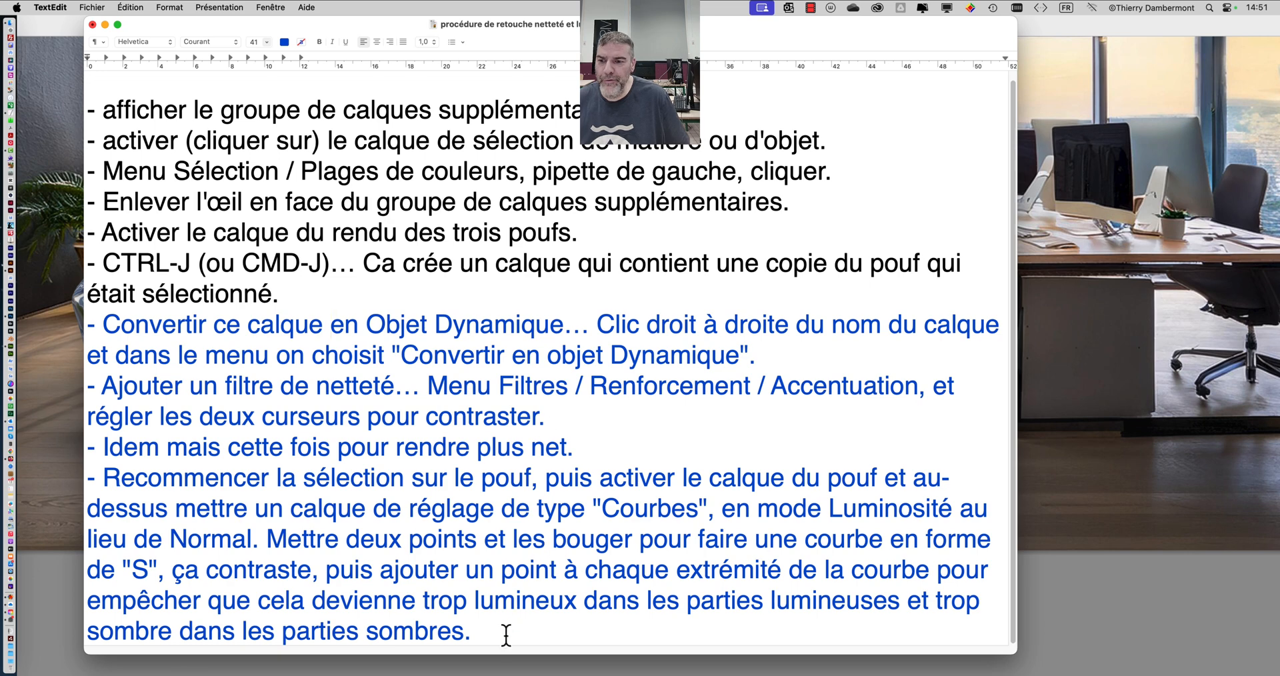
# - Select the dark blue text from "Convertir ce calque" to the end of the list
pyautogui.moveTo(506, 632); pyautogui.dragTo(94, 324)
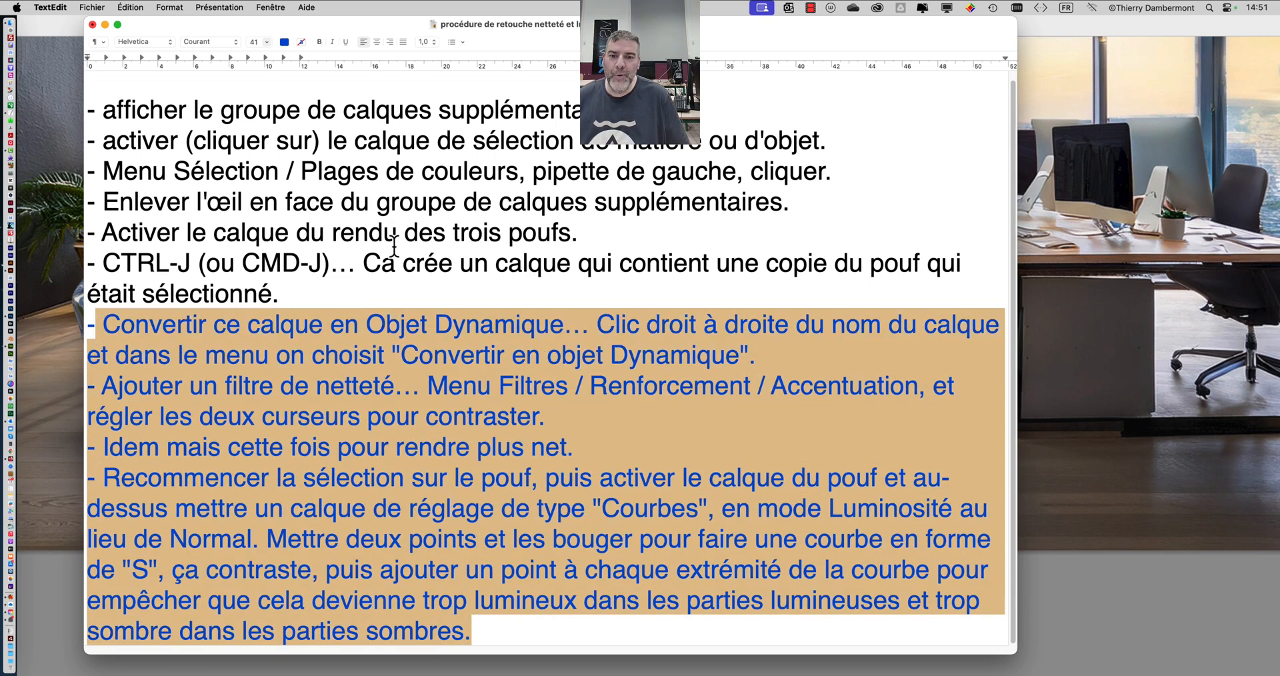